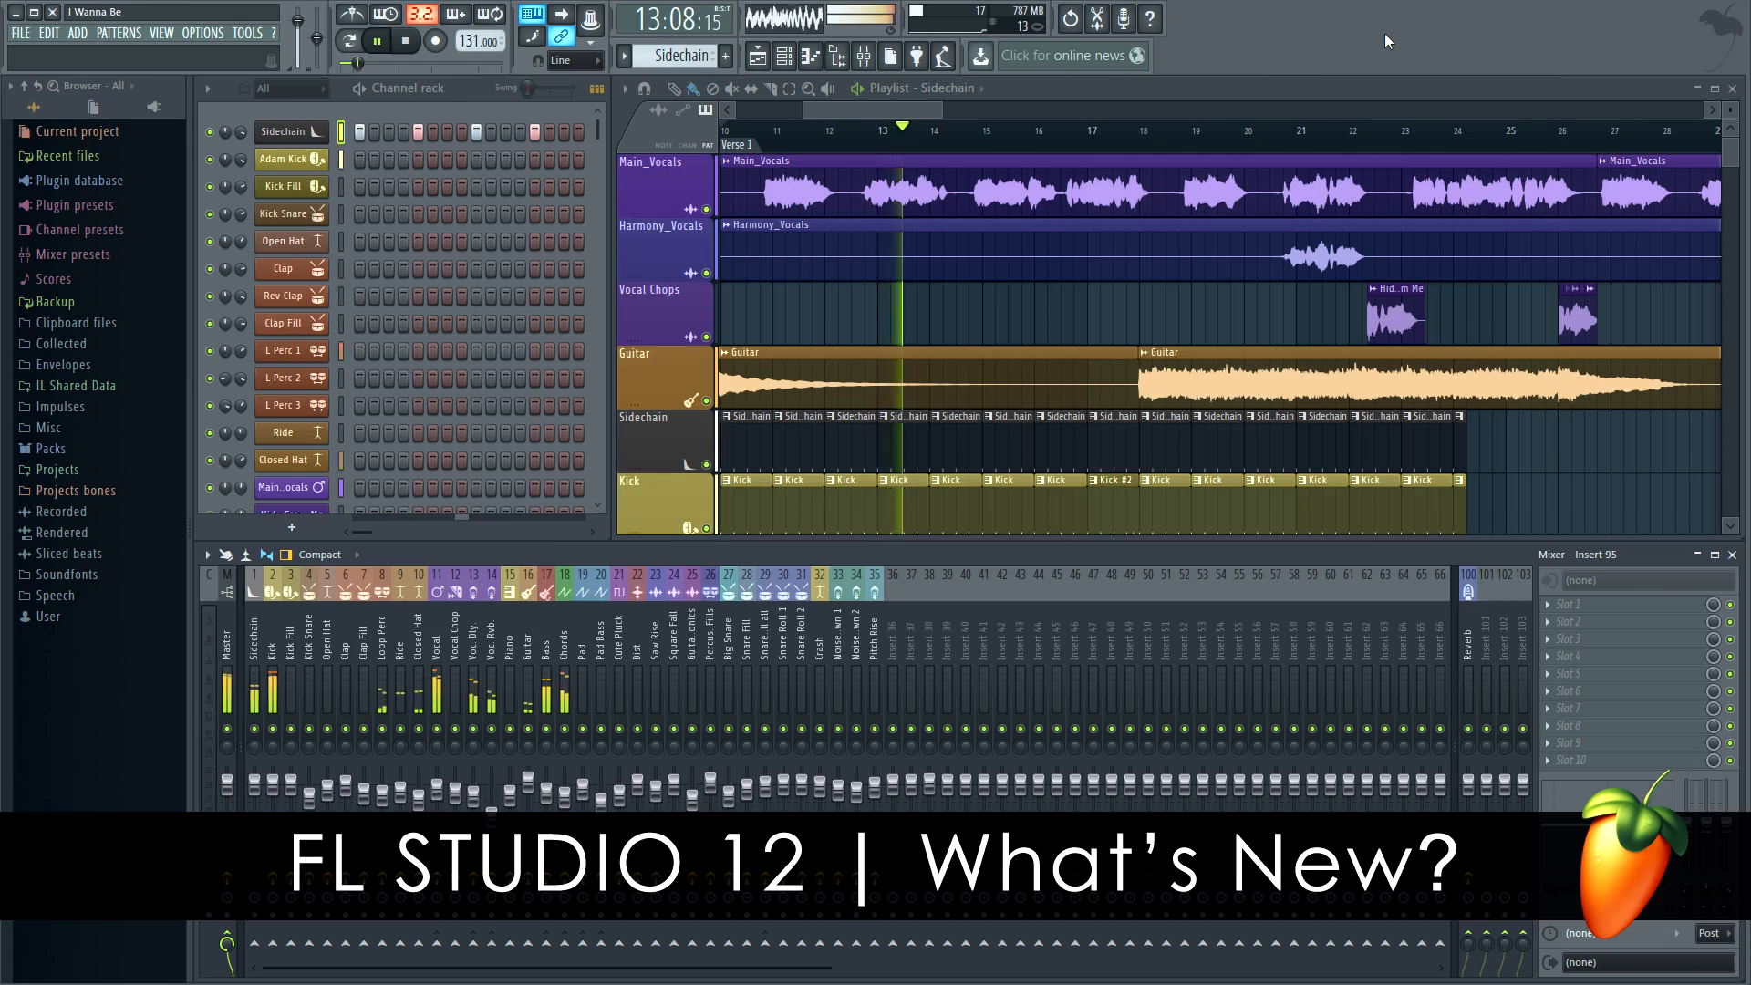
- Stop playback and set the main GUI scaling to 125% in the General settings
key("space")
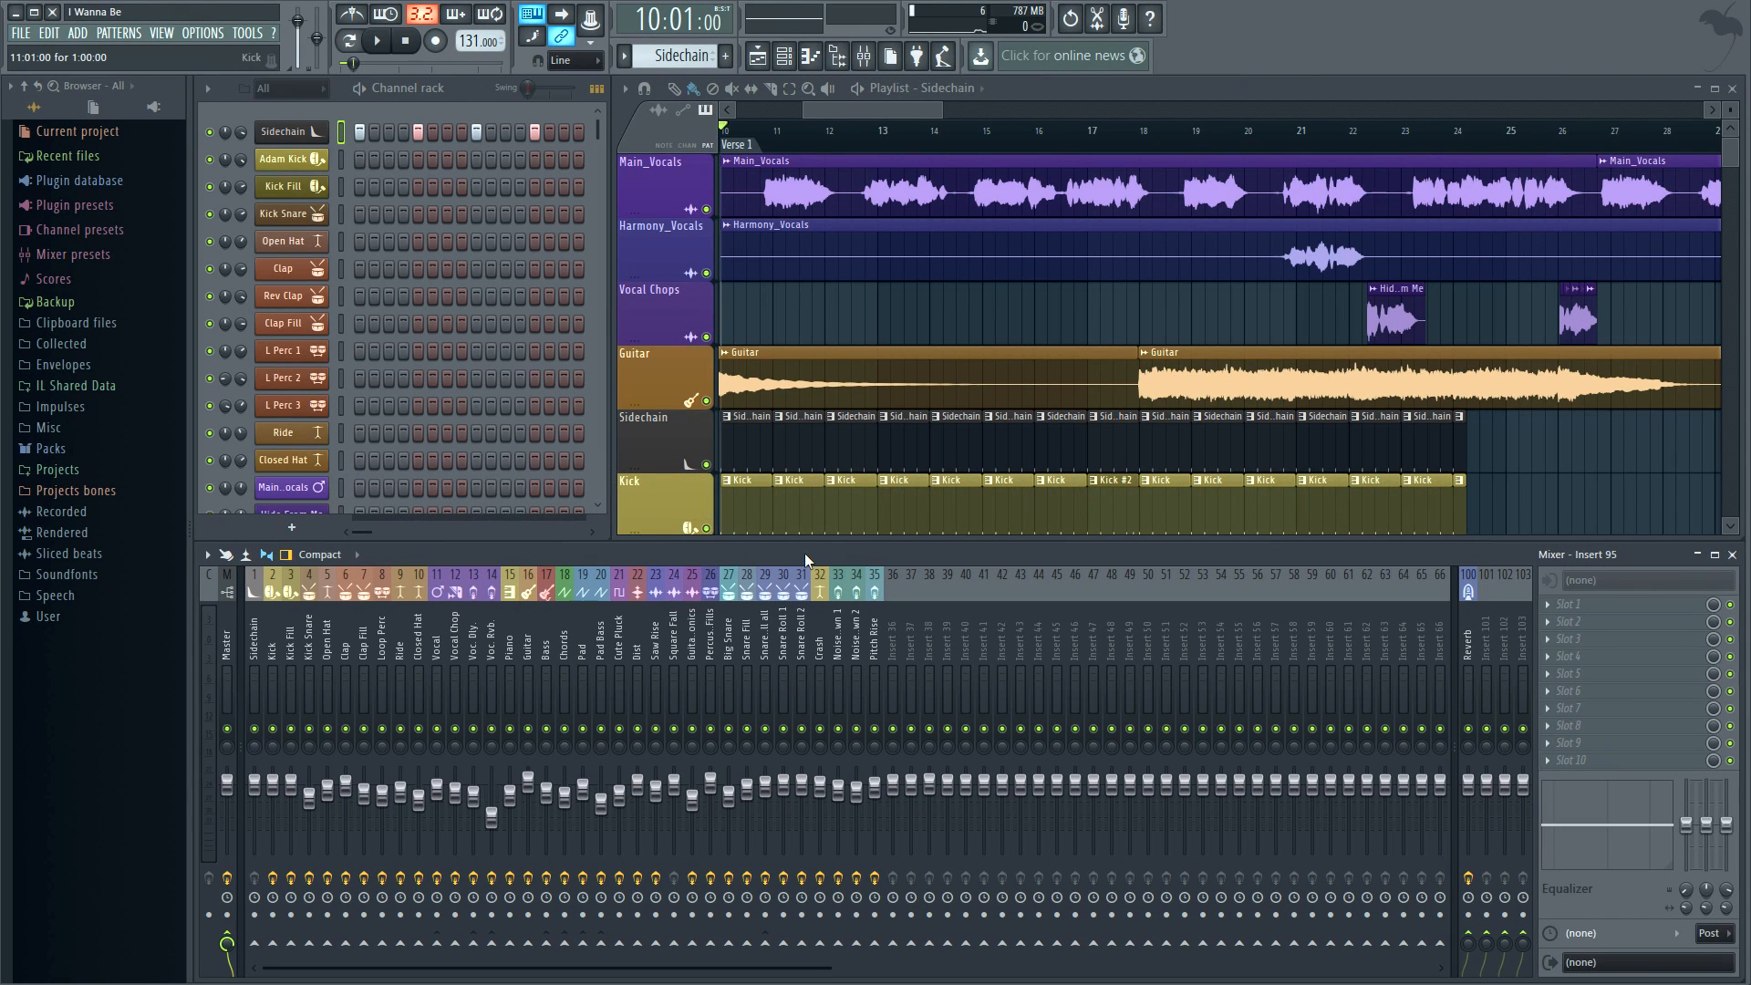
mouse_move(814, 544)
left_mouse_down()
mouse_move(800, 77)
mouse_move(784, 588)
mouse_move(785, 525)
left_mouse_up()
left_click(204, 35)
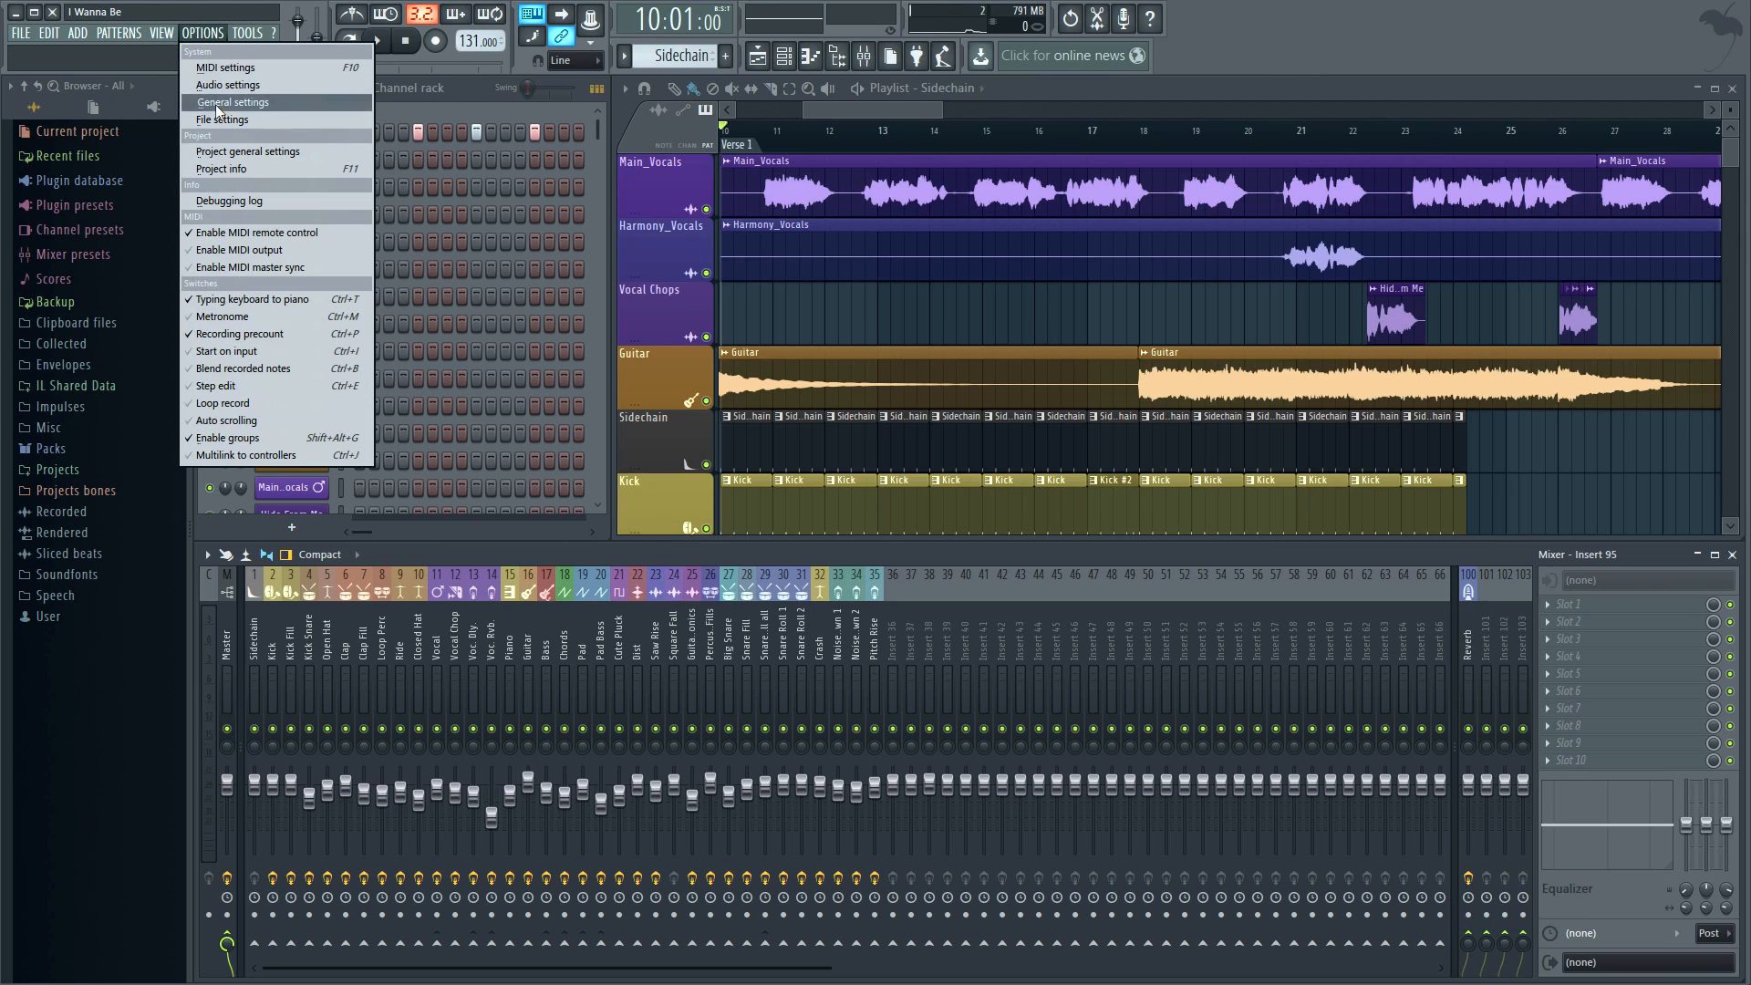
left_click(228, 102)
left_click(671, 201)
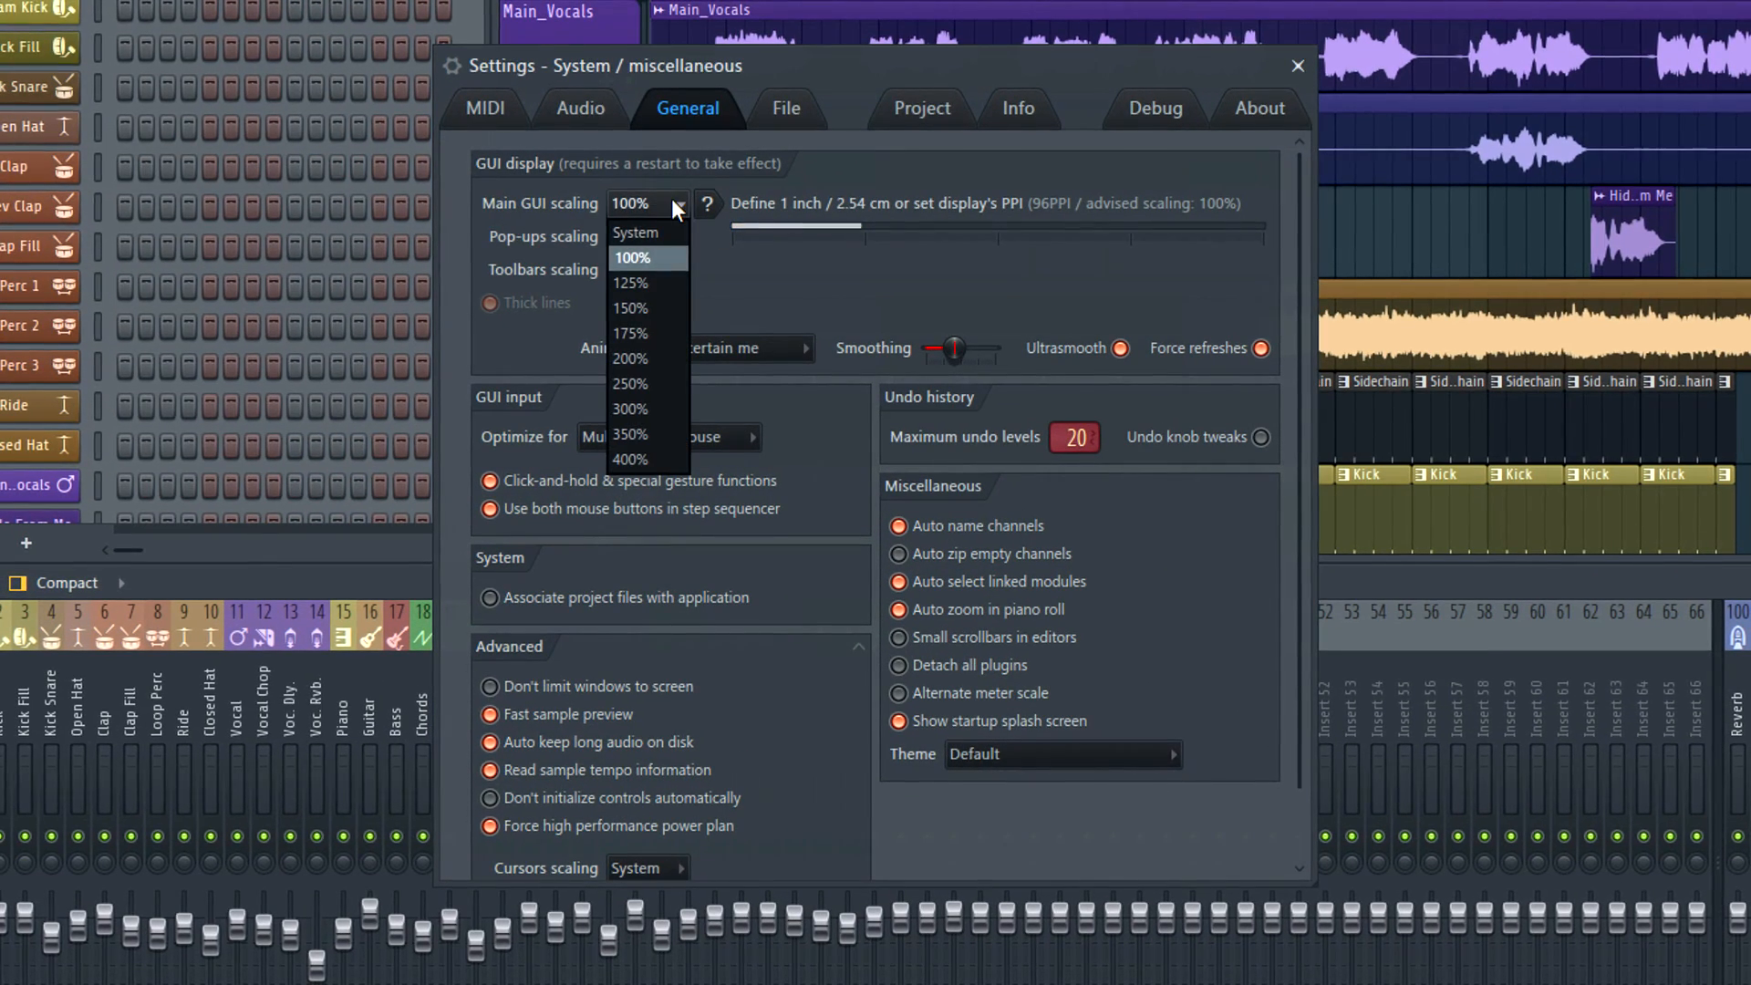
left_click(651, 281)
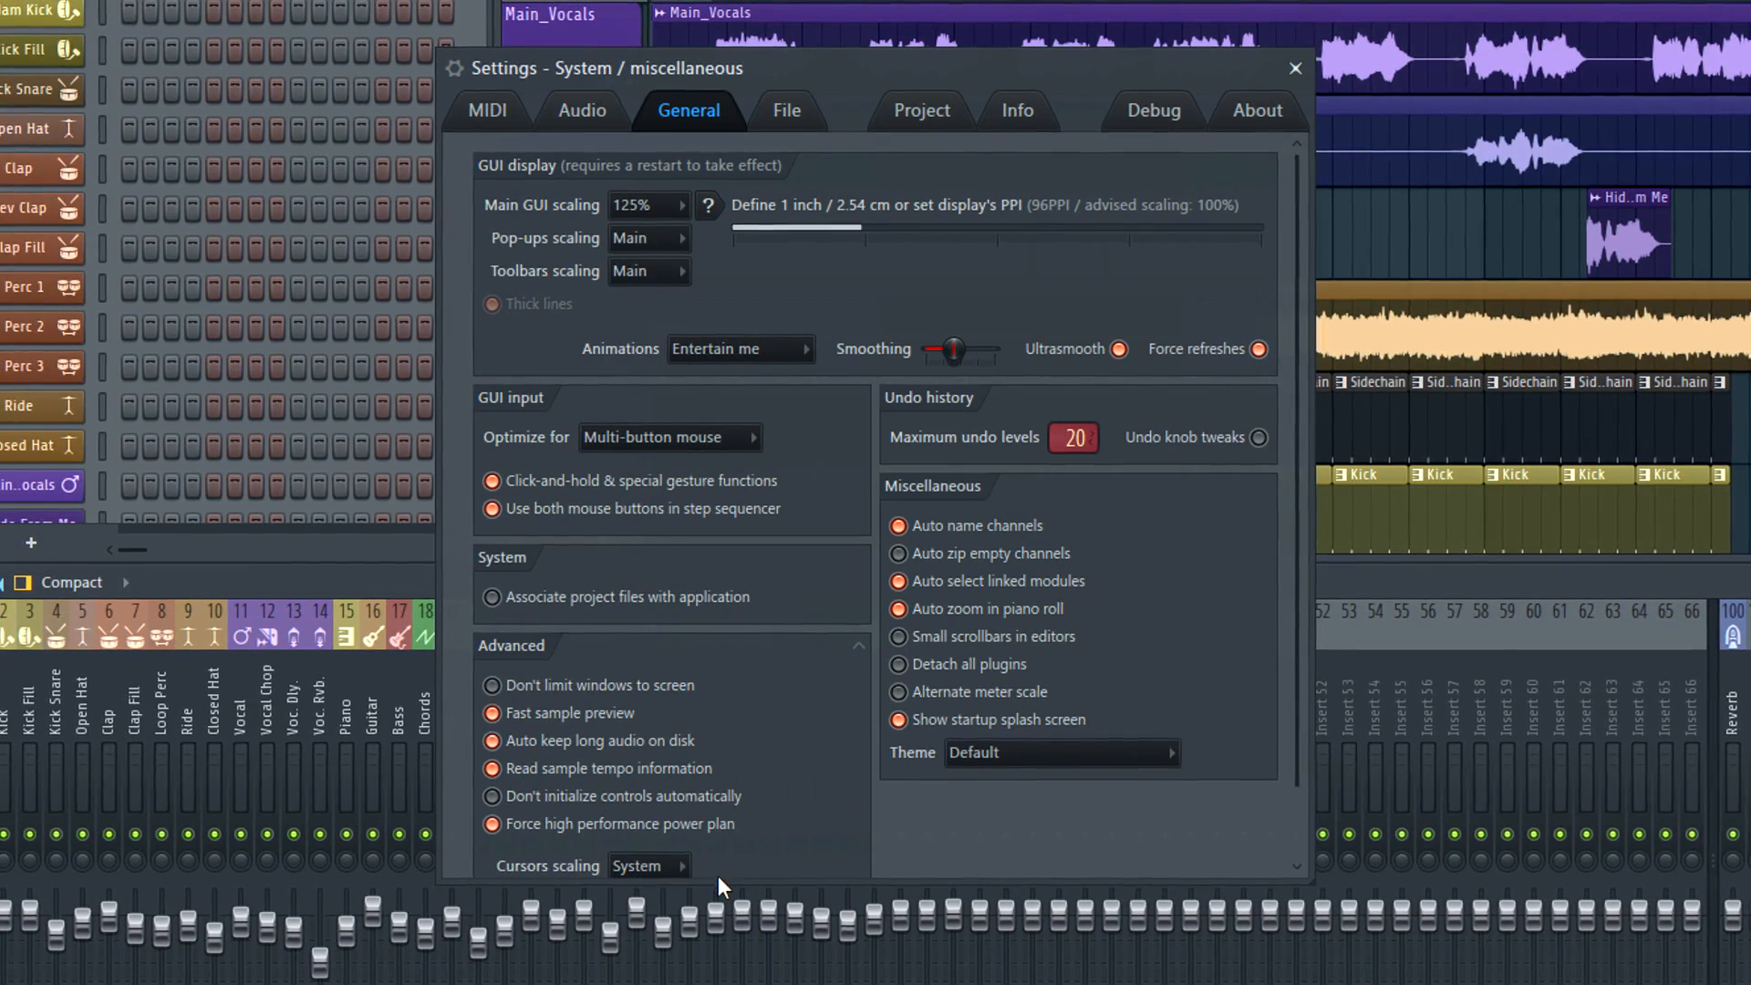
- Extend the settings window, set the cursors scaling to 125% in the Advanced section and close the settings
left_click_drag(718, 875, 674, 916)
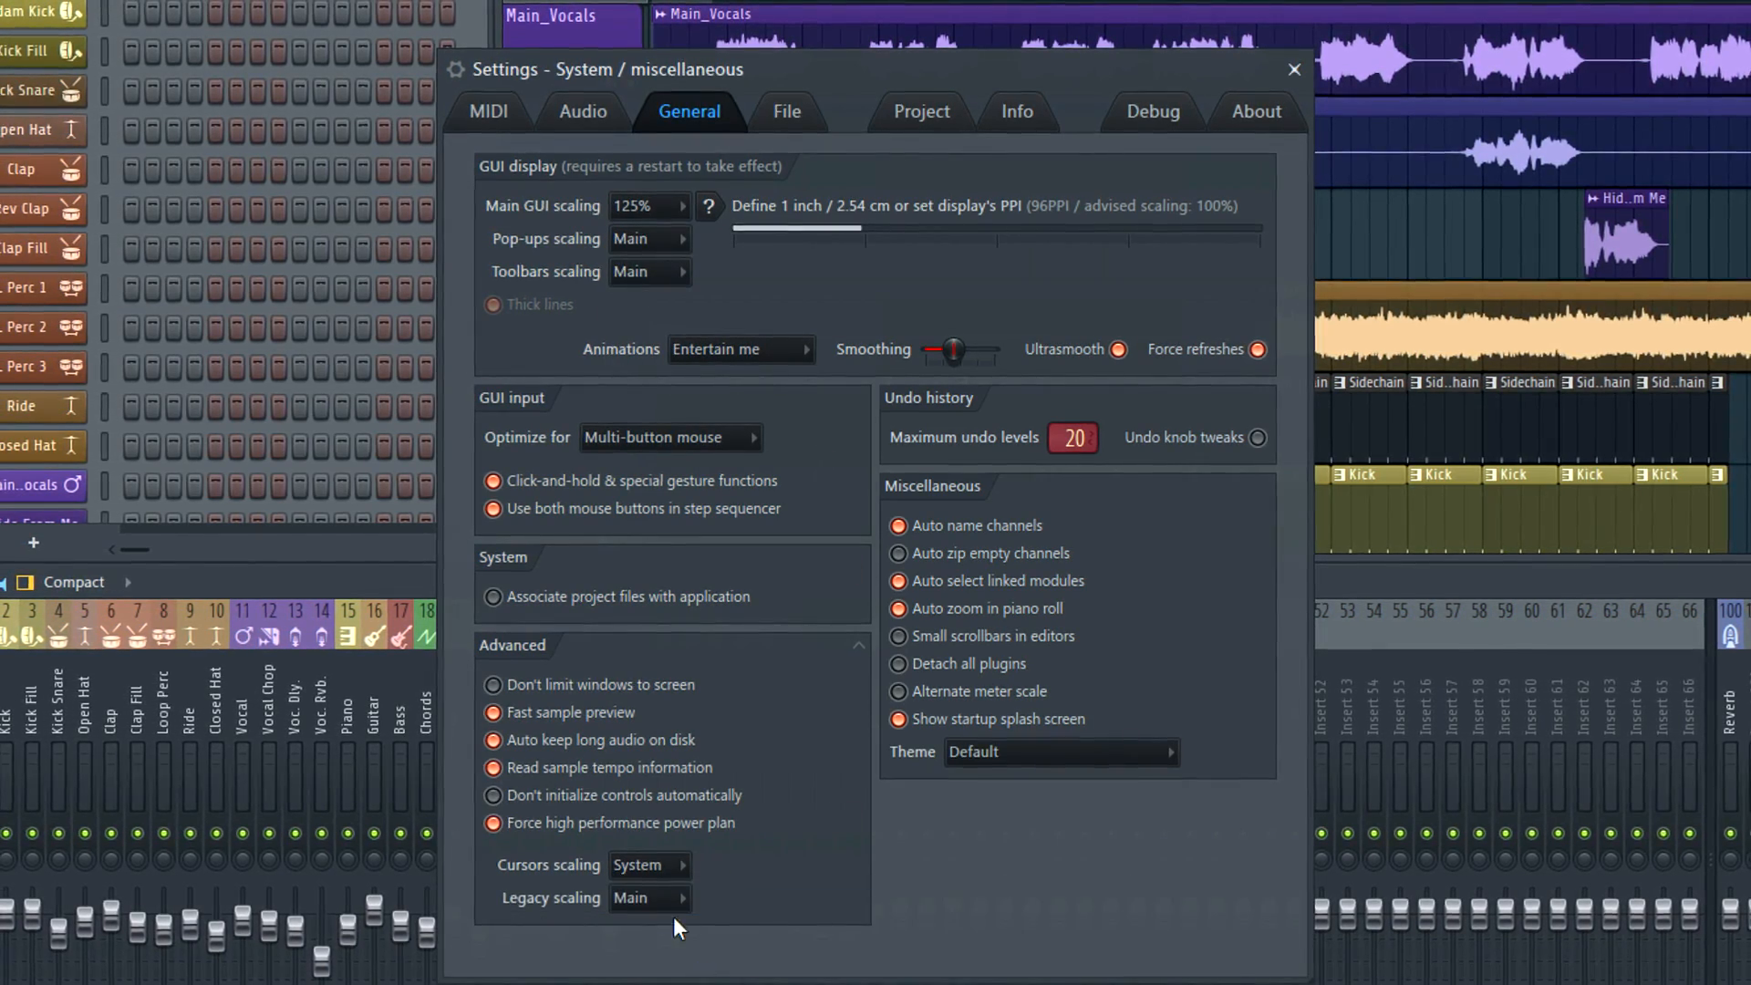
left_click(677, 866)
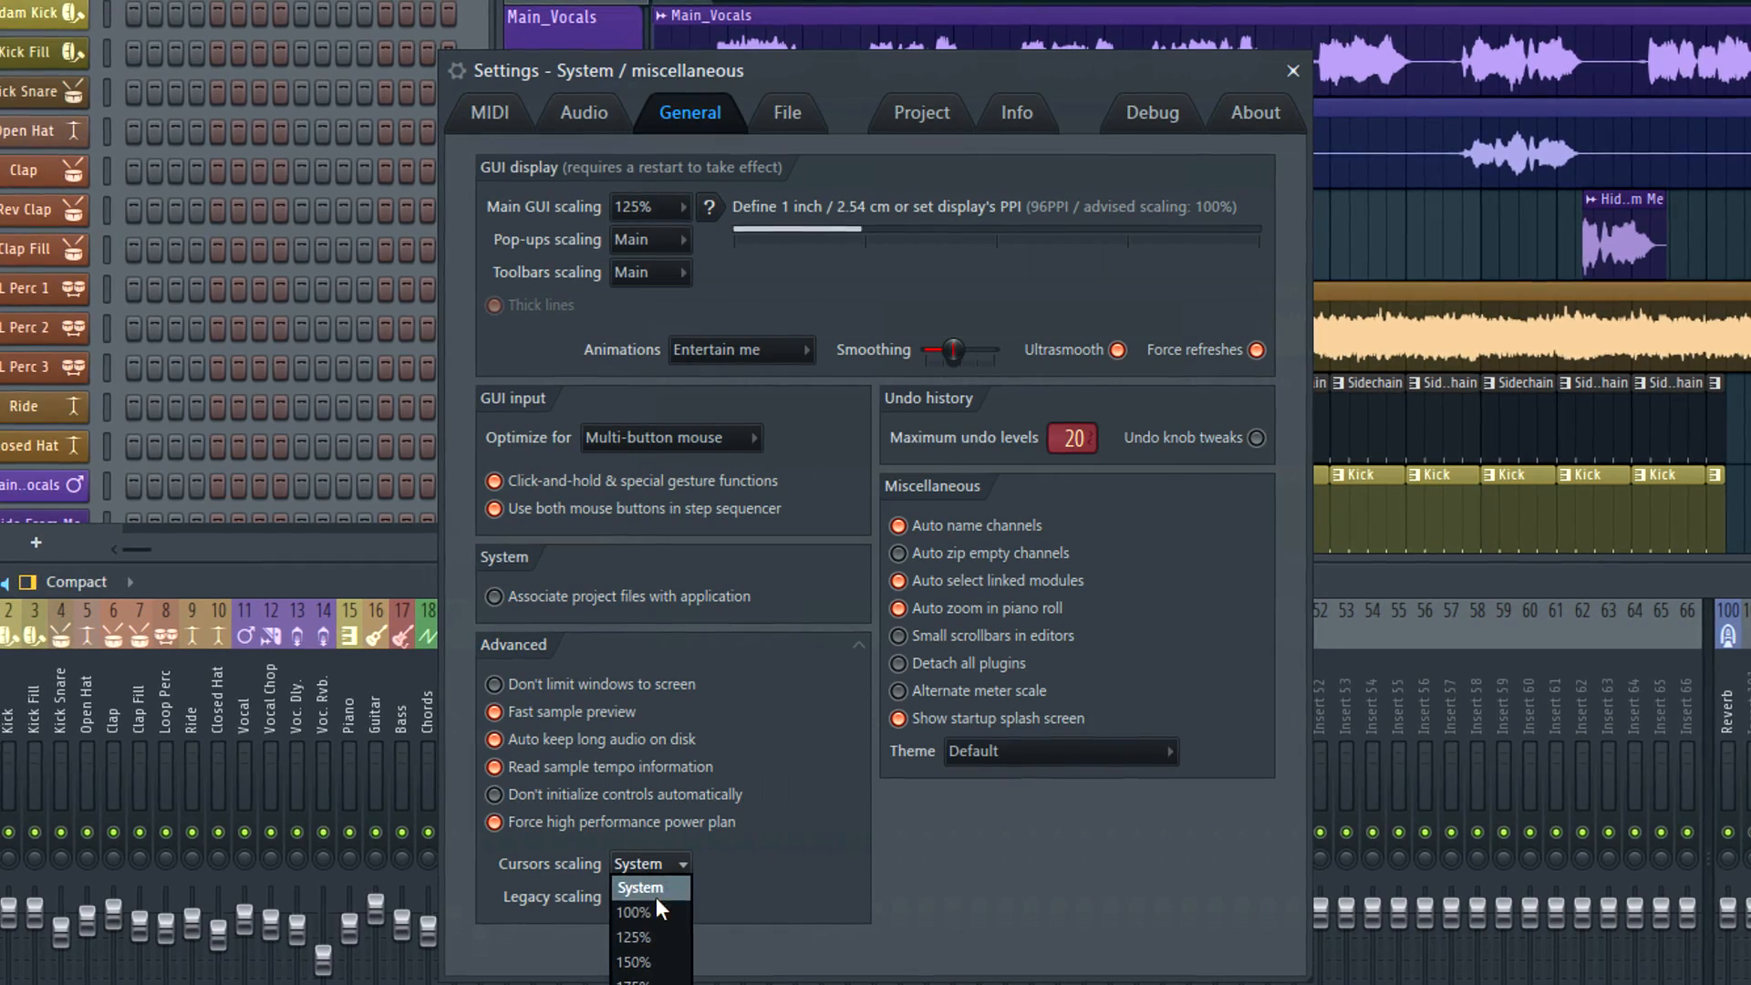
left_click(640, 936)
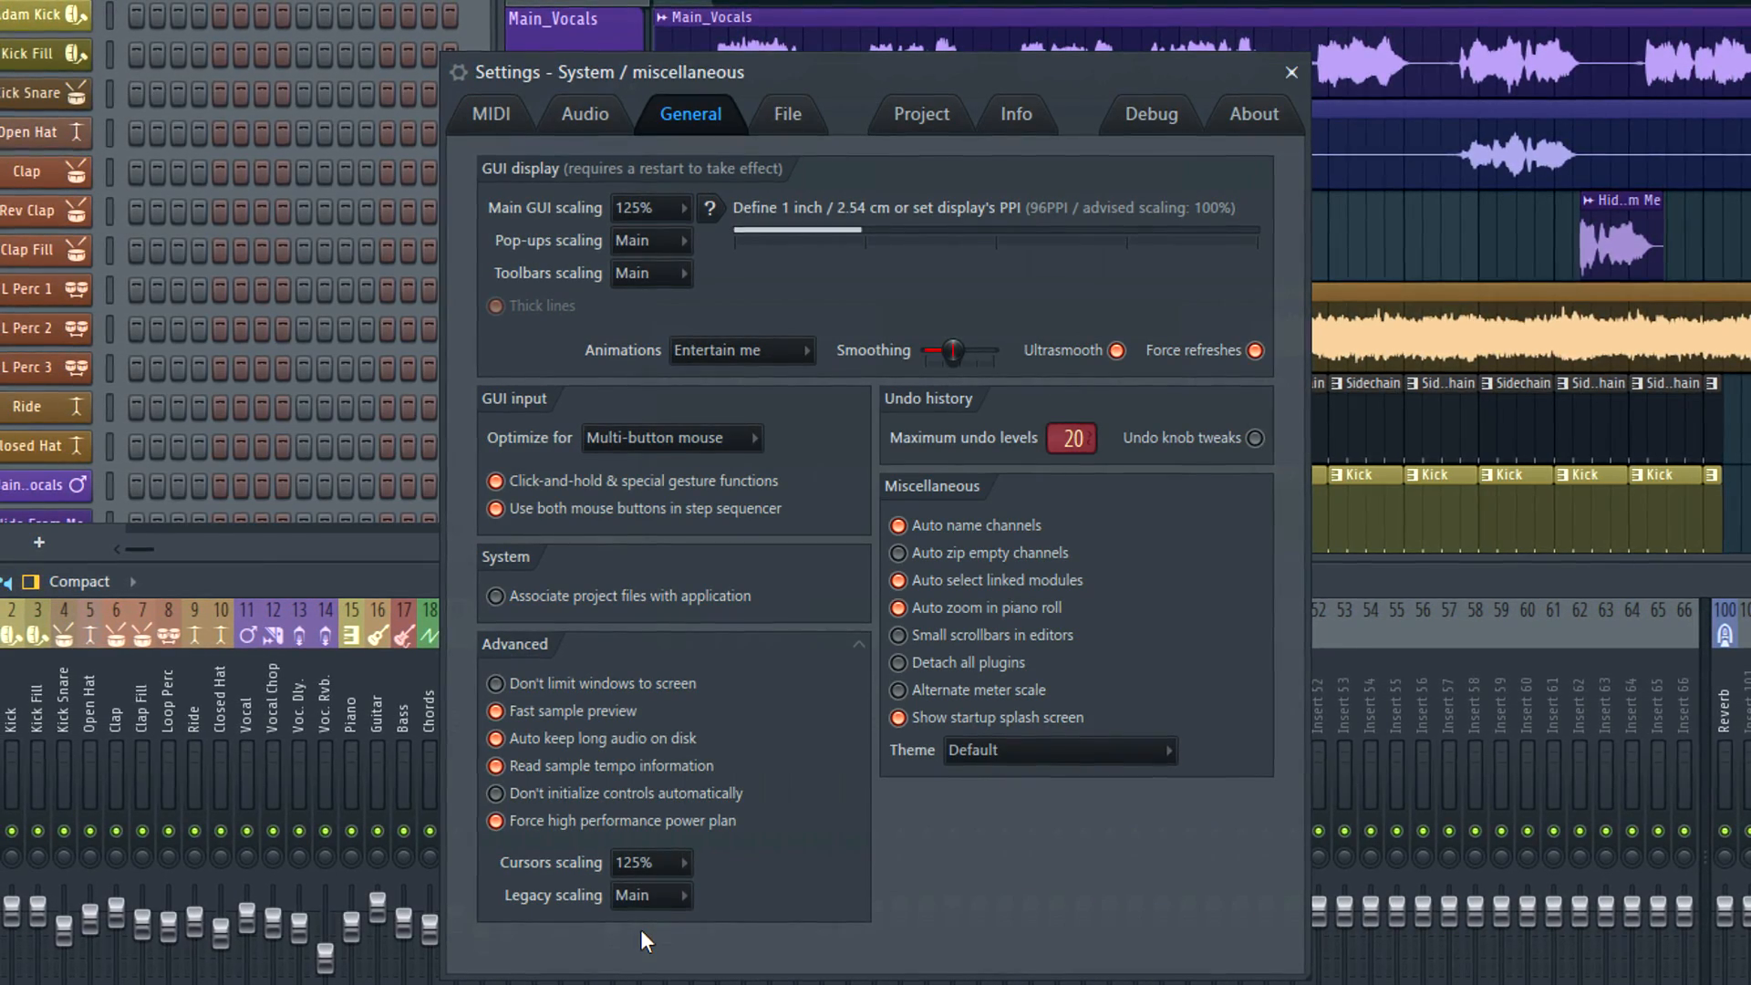
left_click(1290, 72)
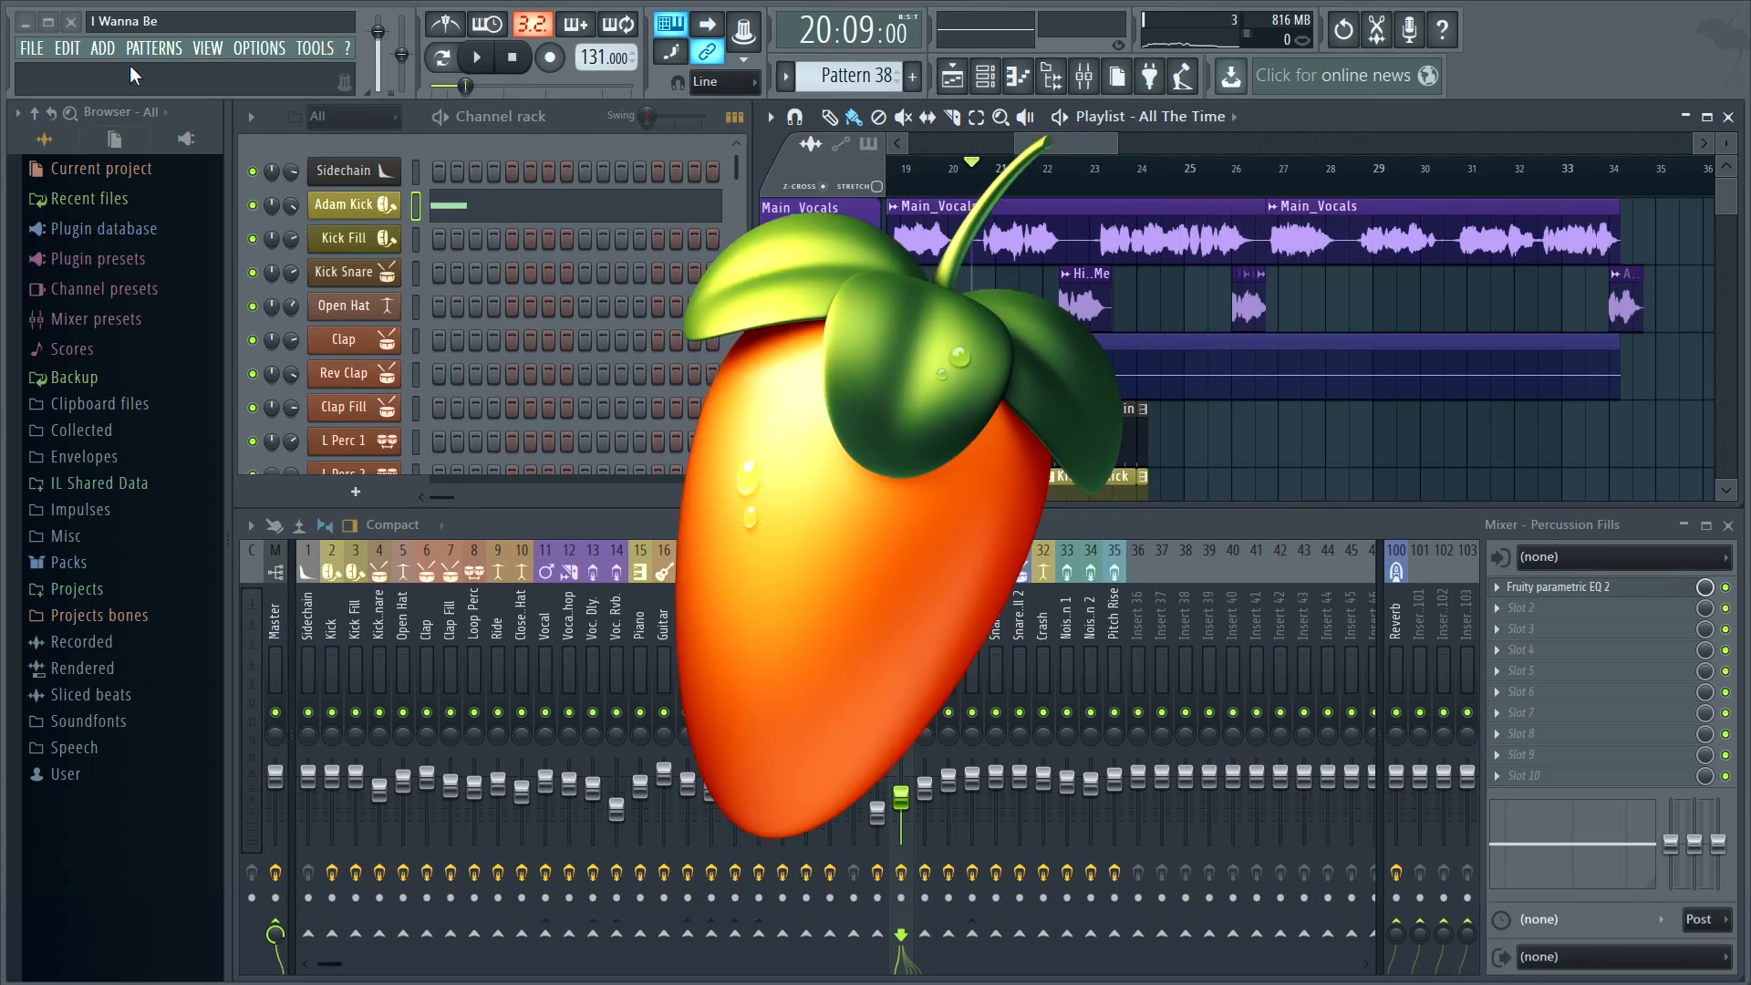
- Reopen the General settings and view the Advanced section, then collapse it again
left_click(259, 48)
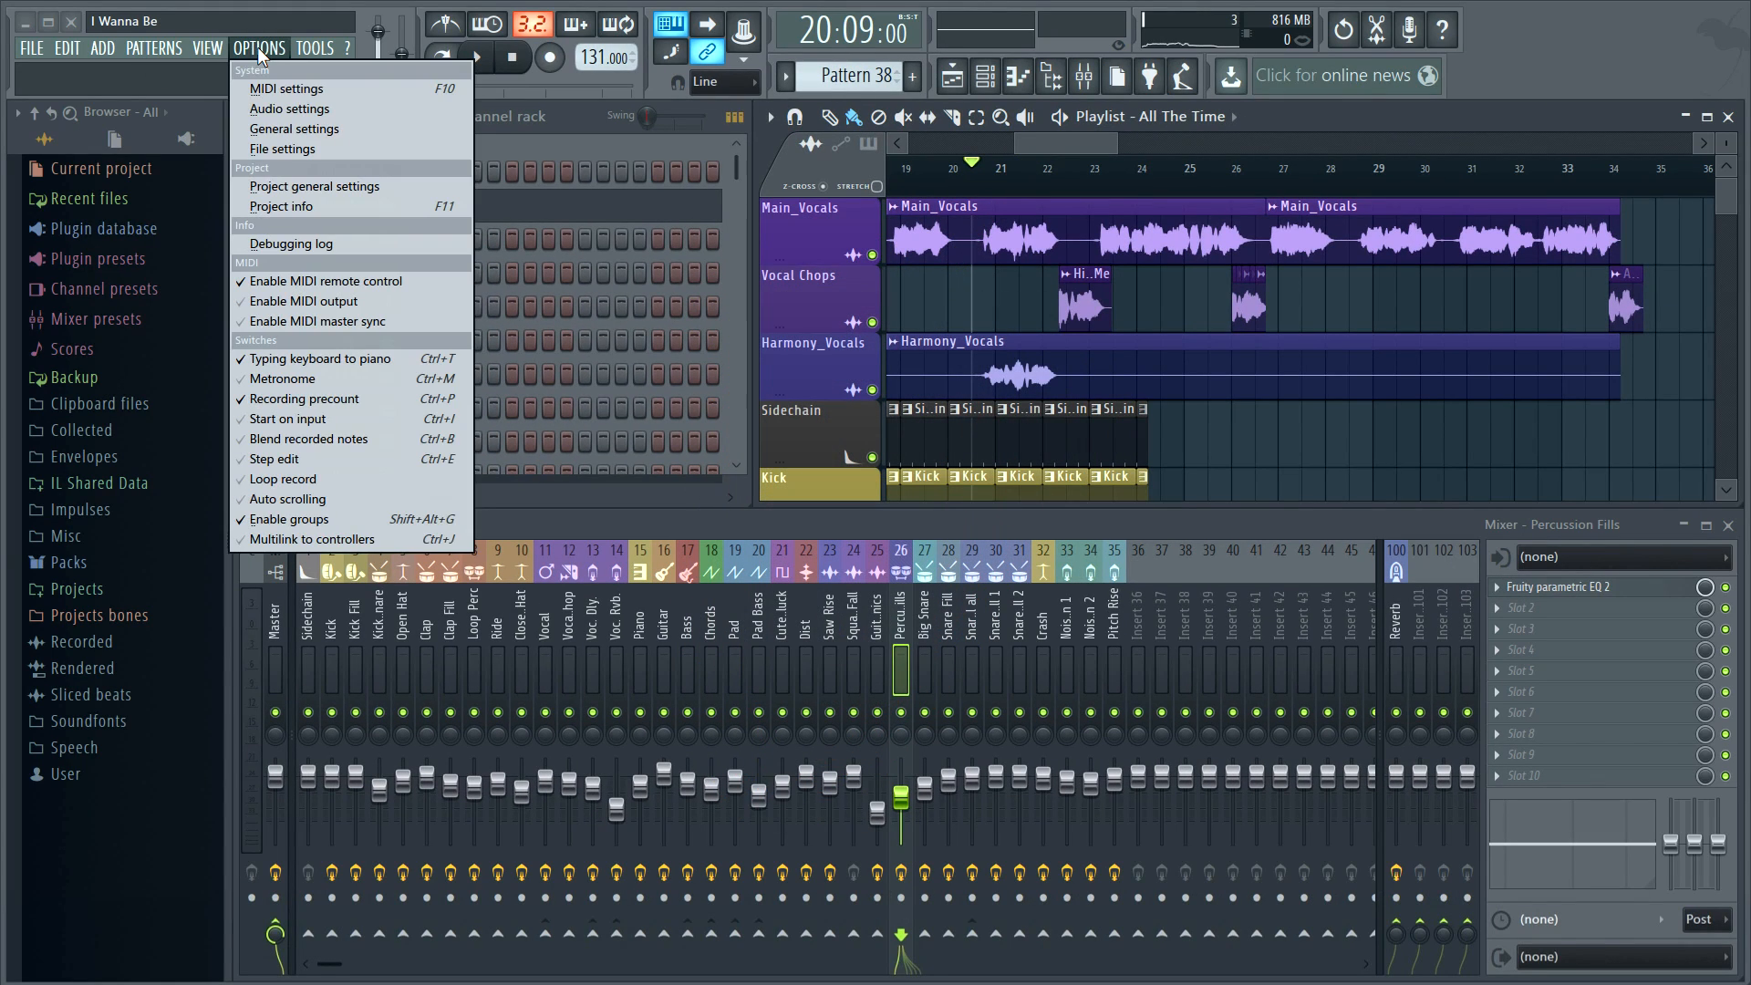
left_click(290, 128)
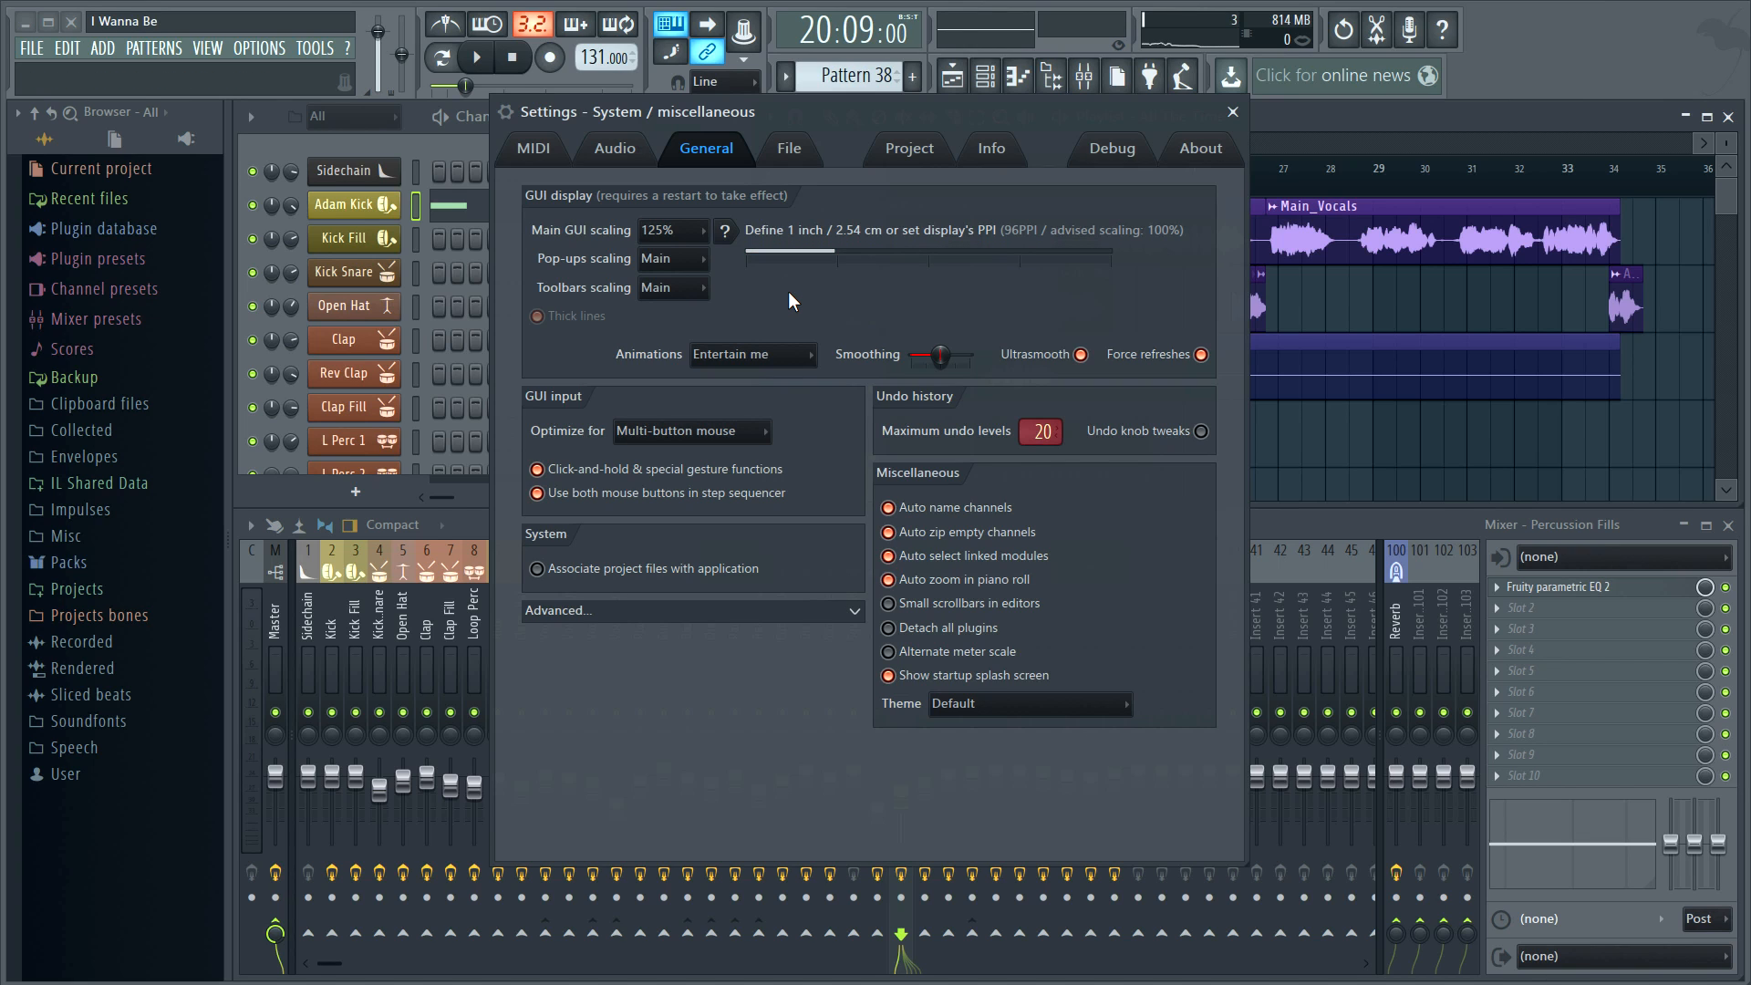
left_click(854, 611)
left_click(855, 610)
left_click(855, 613)
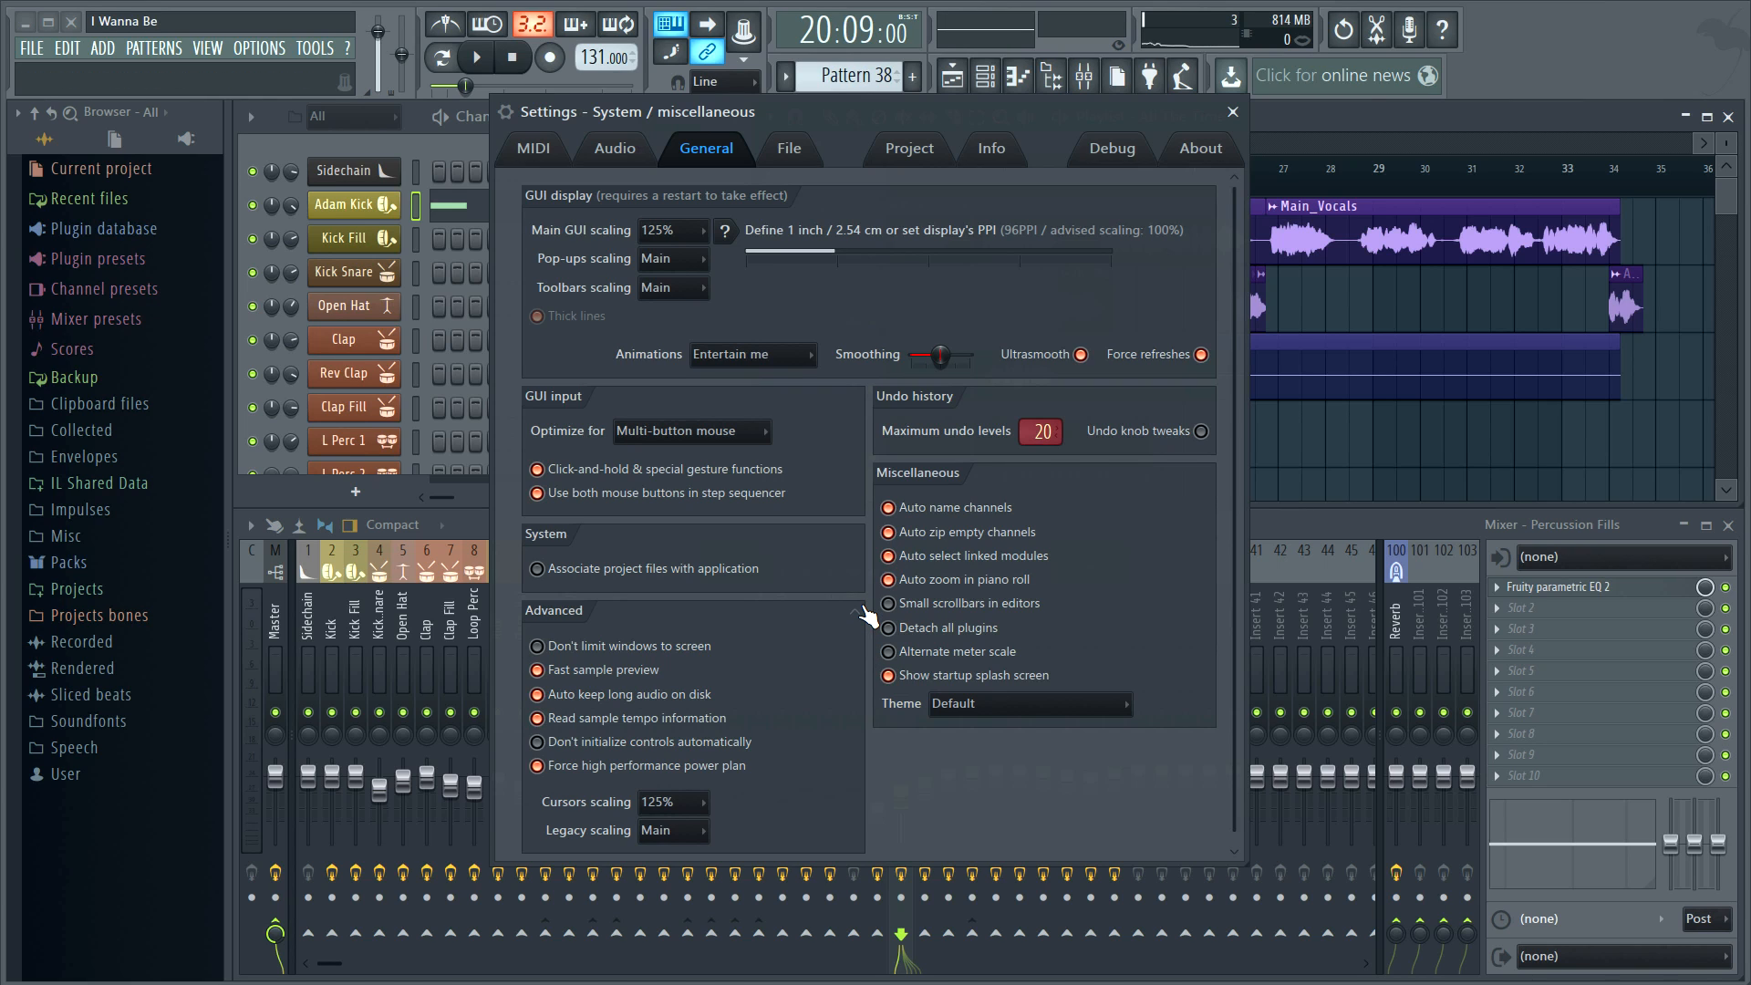
left_click(854, 610)
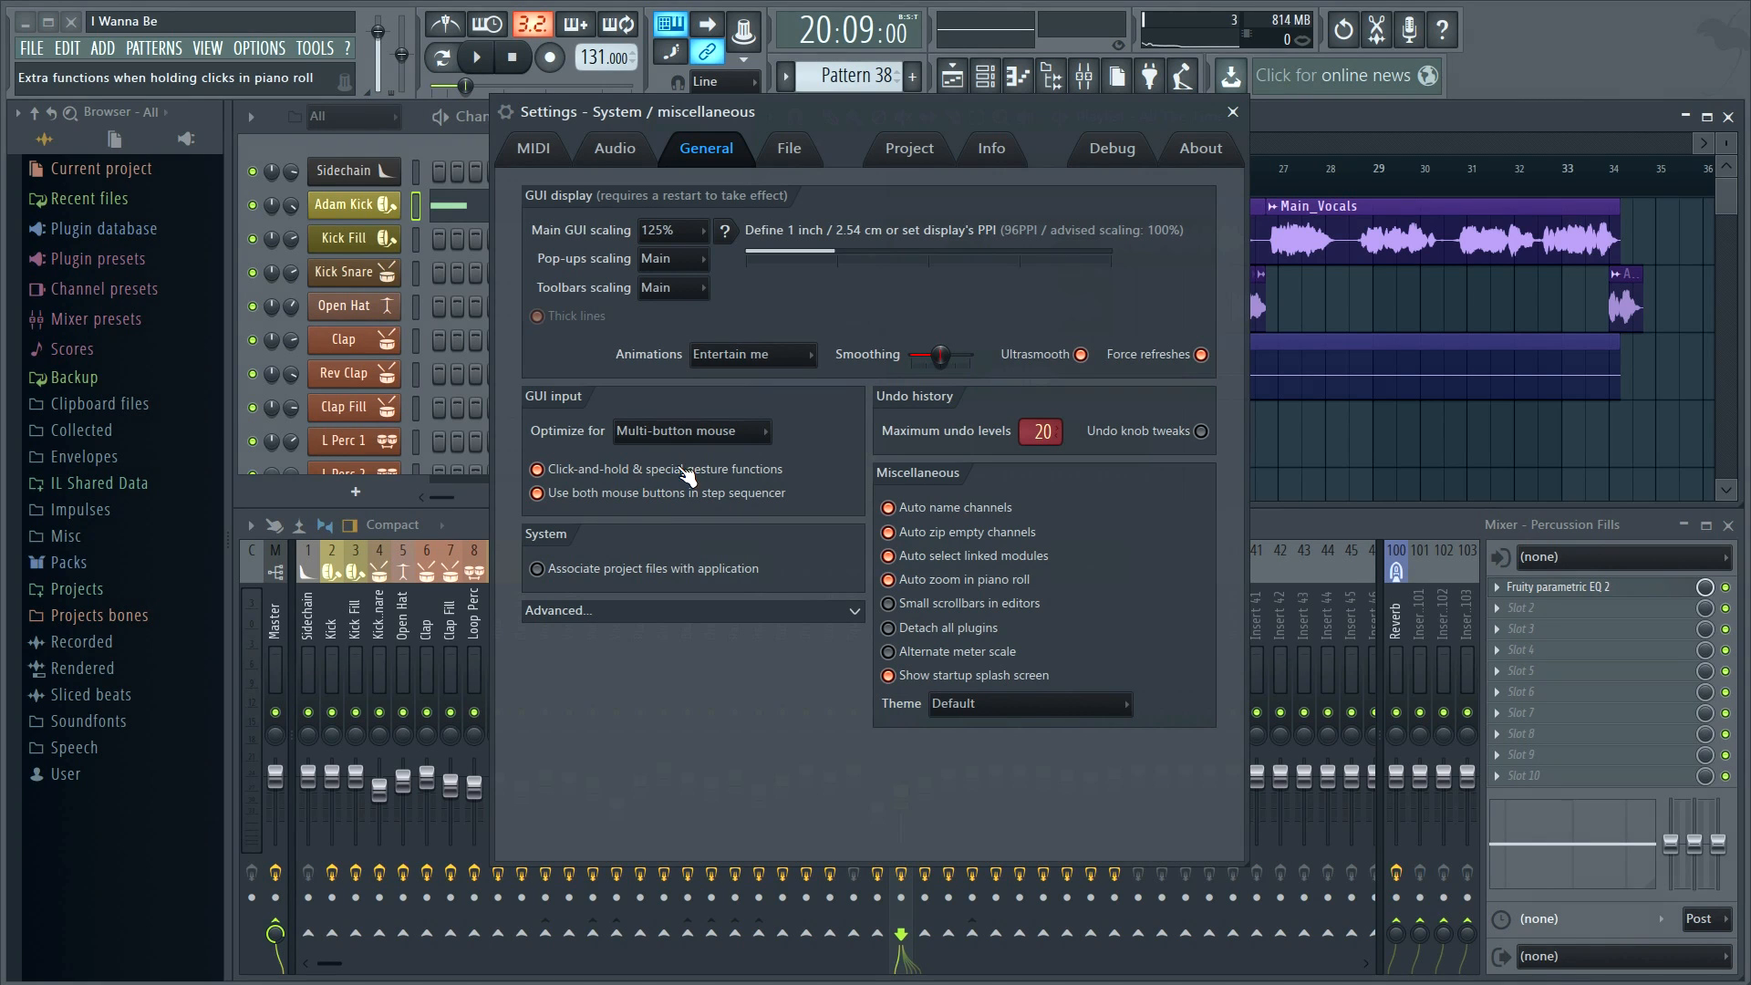
- Turn off click-and-hold & special gesture functions in the GUI input settings
left_click_drag(1629, 306, 1534, 321)
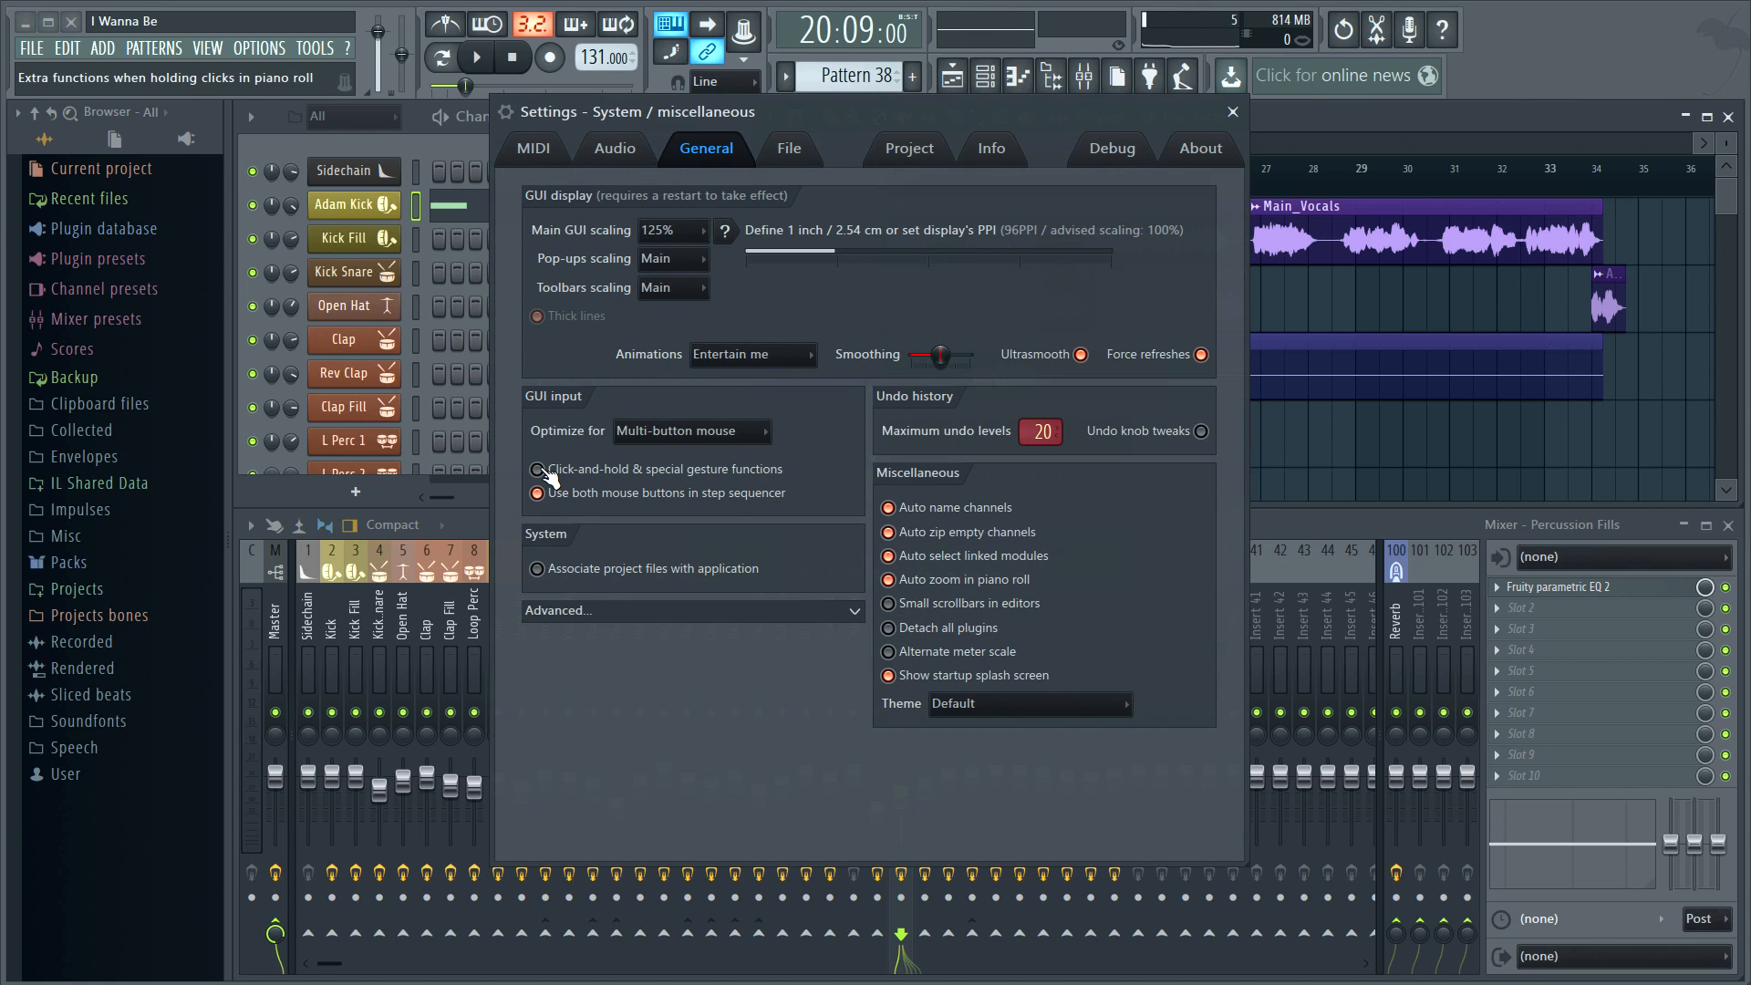
left_click(548, 472)
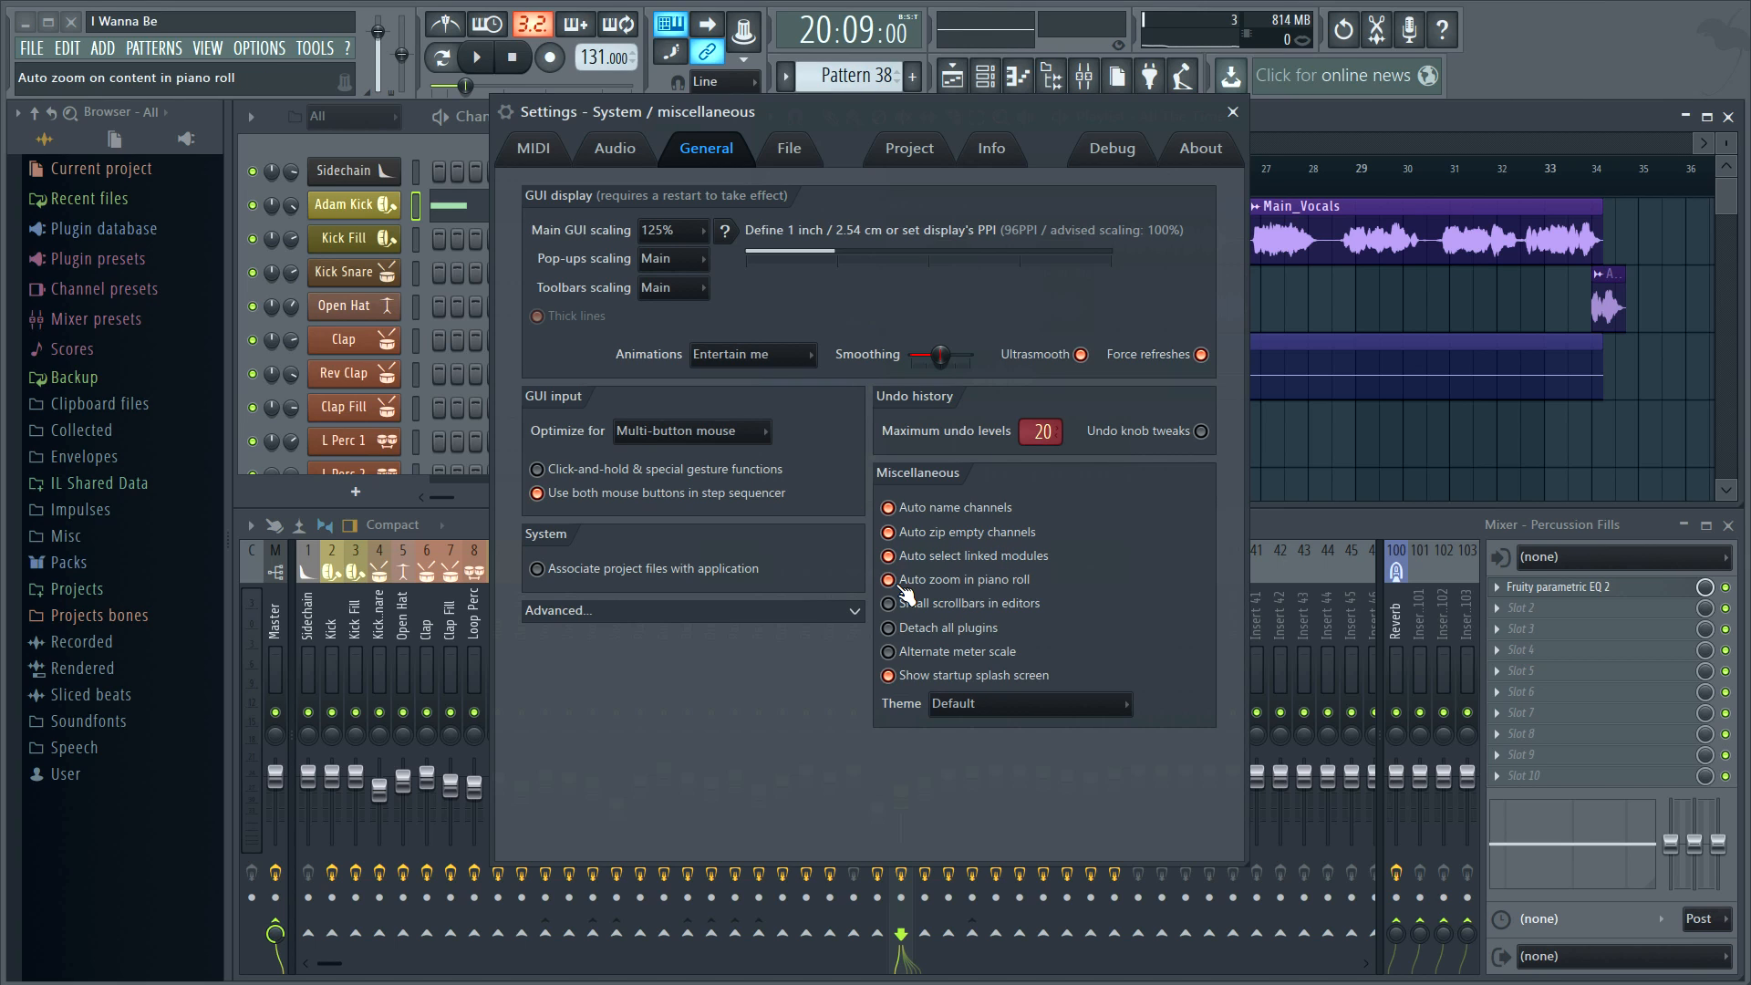
- Open the Adam Kick channel in the piano roll, zoom in vertically and make the piano roll window slightly smaller
right_click(387, 205)
left_click(448, 207)
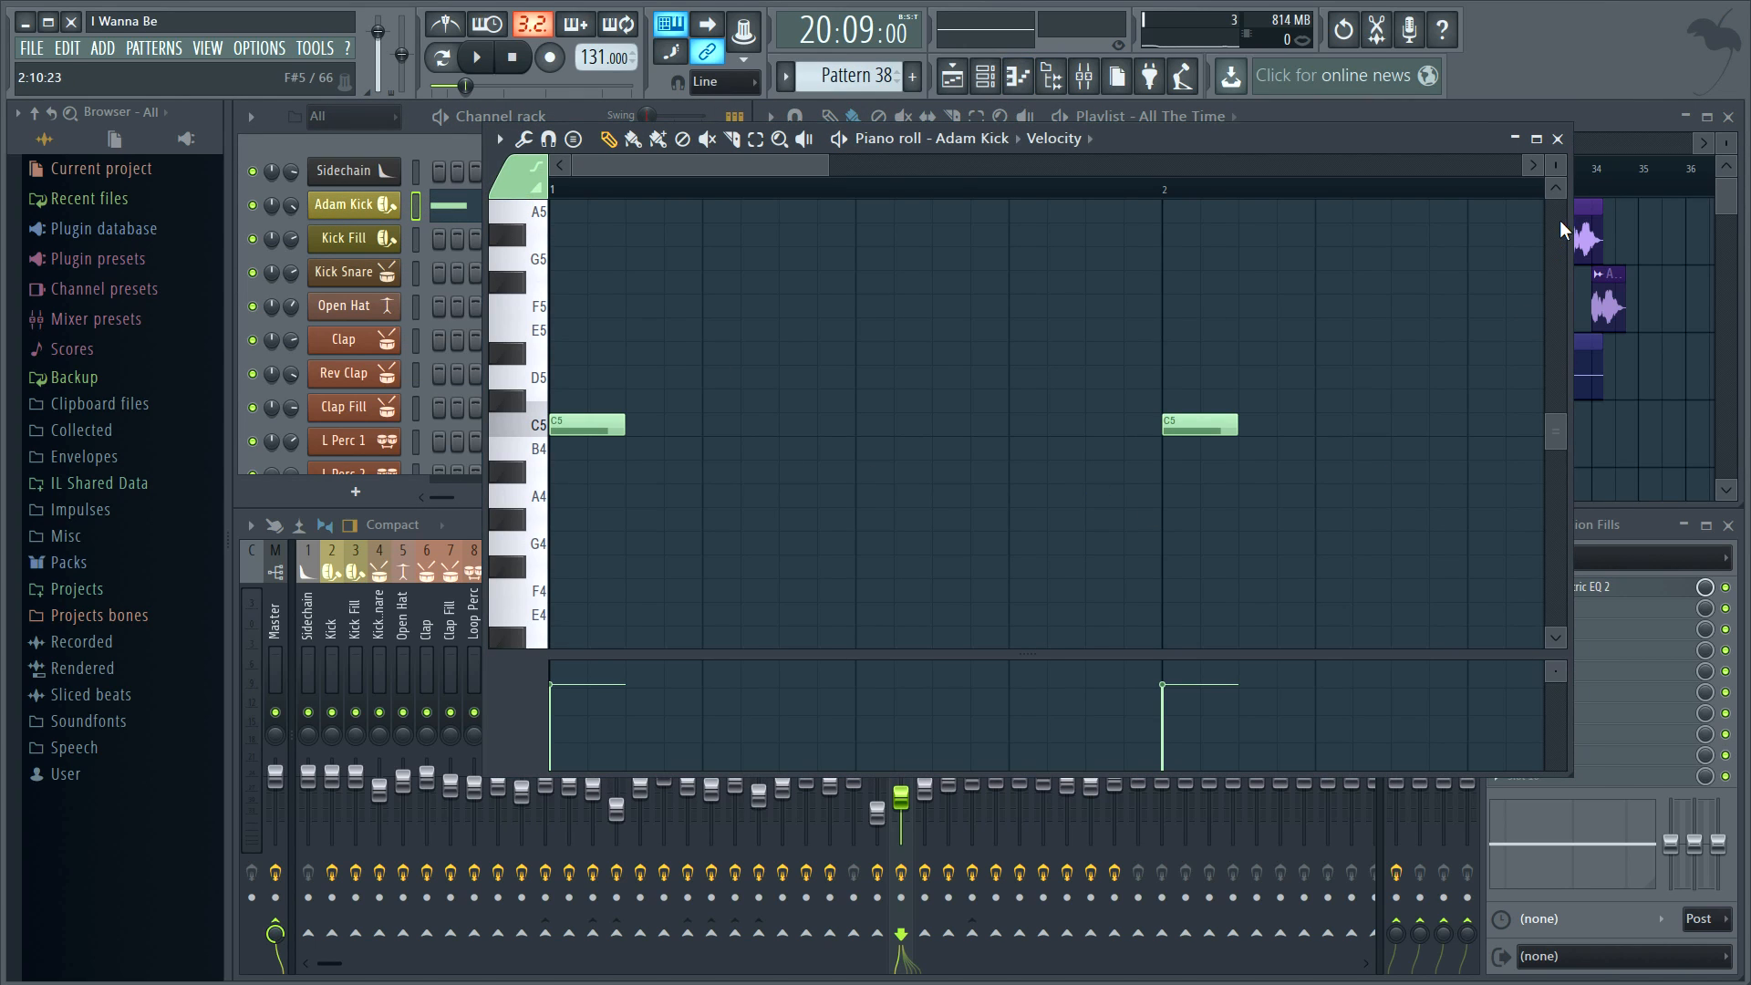
left_click_drag(1556, 165, 1556, 148)
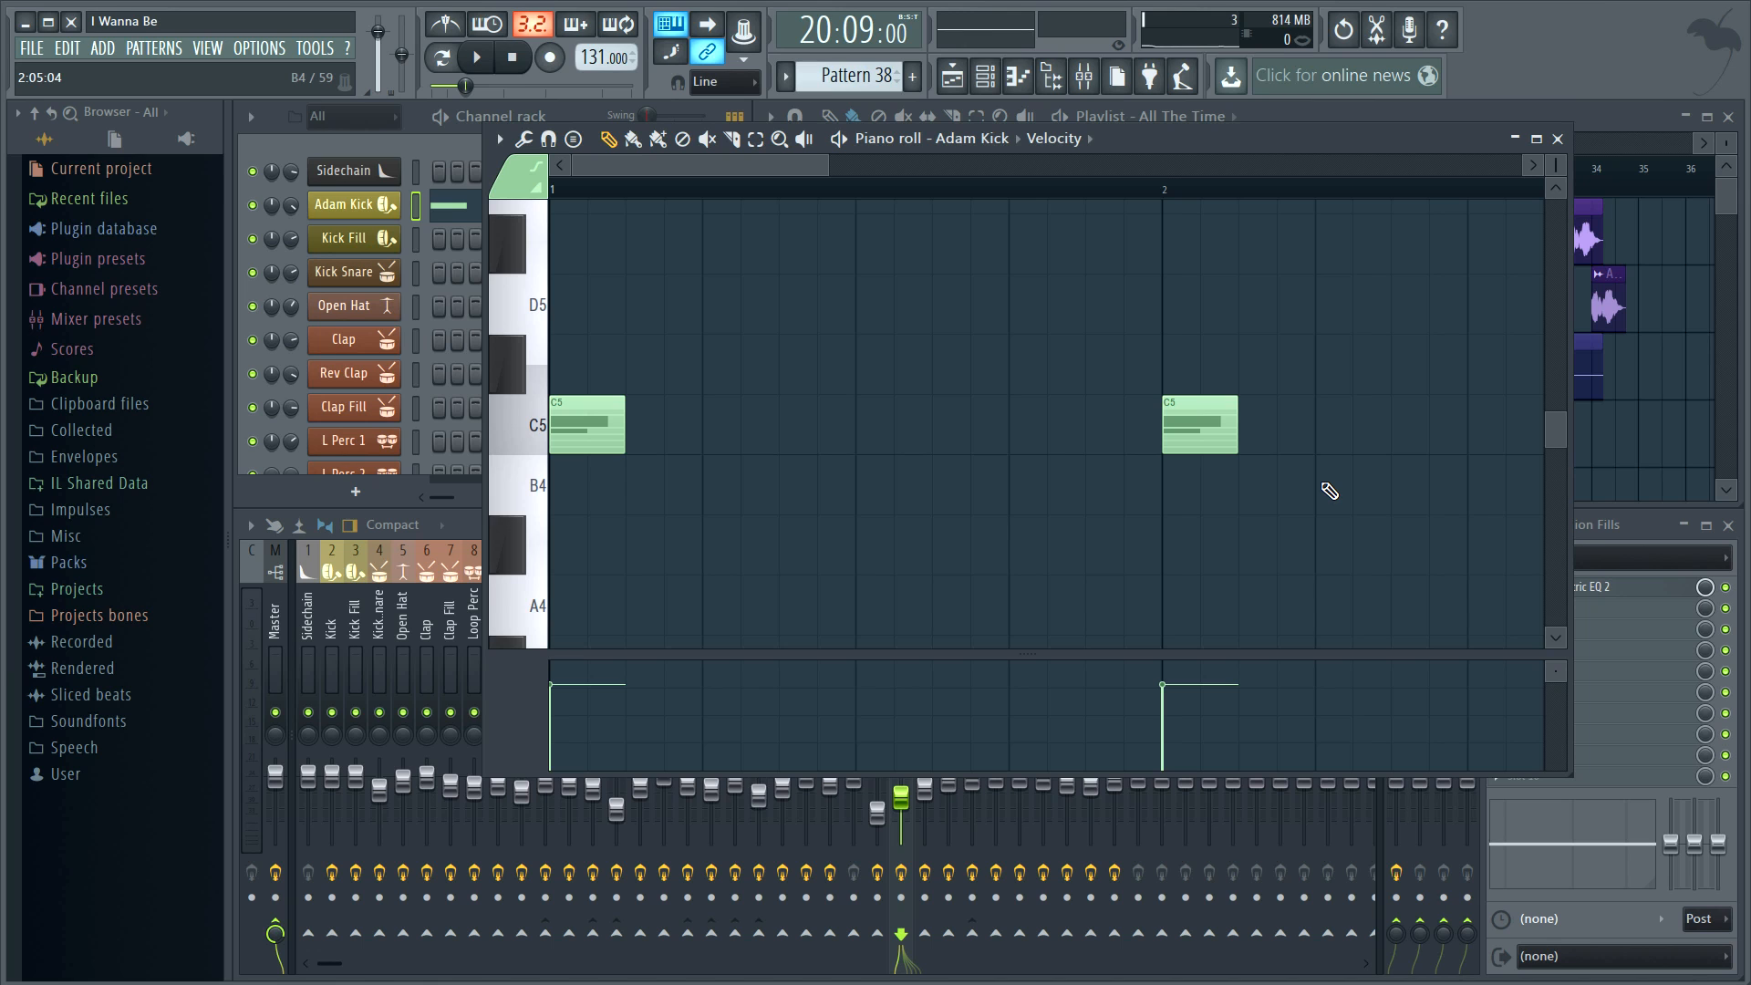
left_click_drag(1570, 776, 1550, 720)
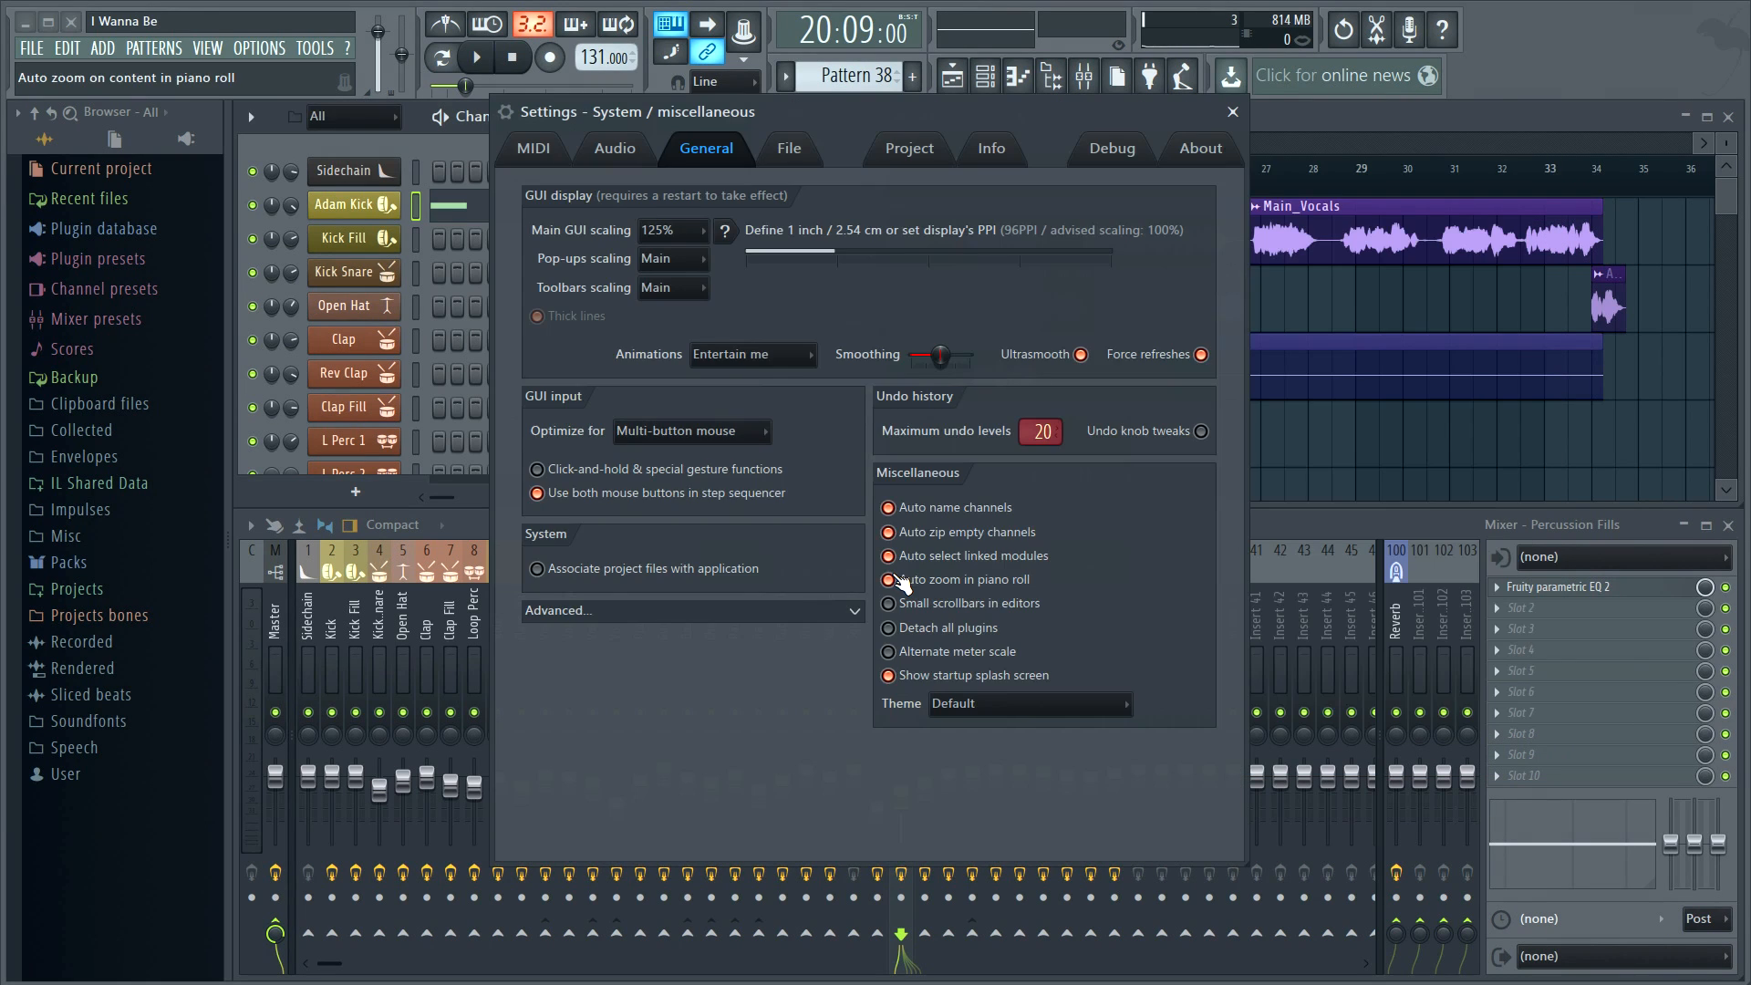
- Turn off auto zoom in piano roll and resize the Adam Kick piano roll window again
left_click(894, 581)
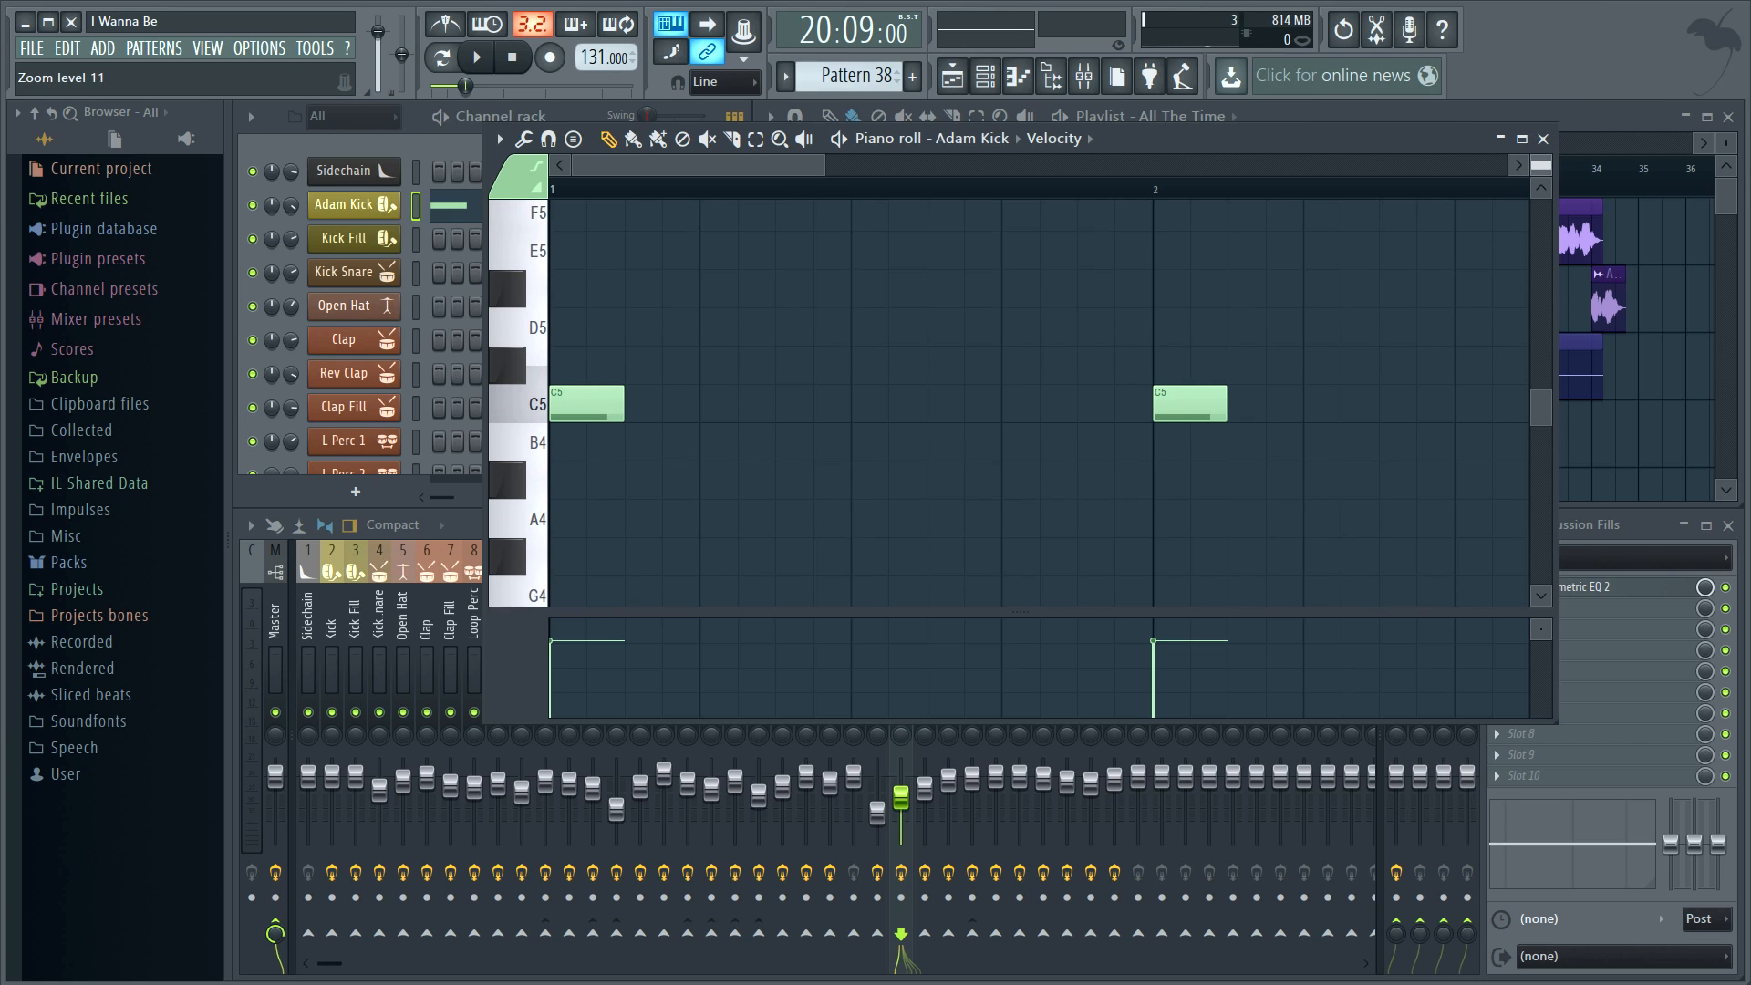
mouse_move(1554, 722)
left_mouse_down()
mouse_move(1230, 659)
mouse_move(1541, 741)
left_mouse_up()
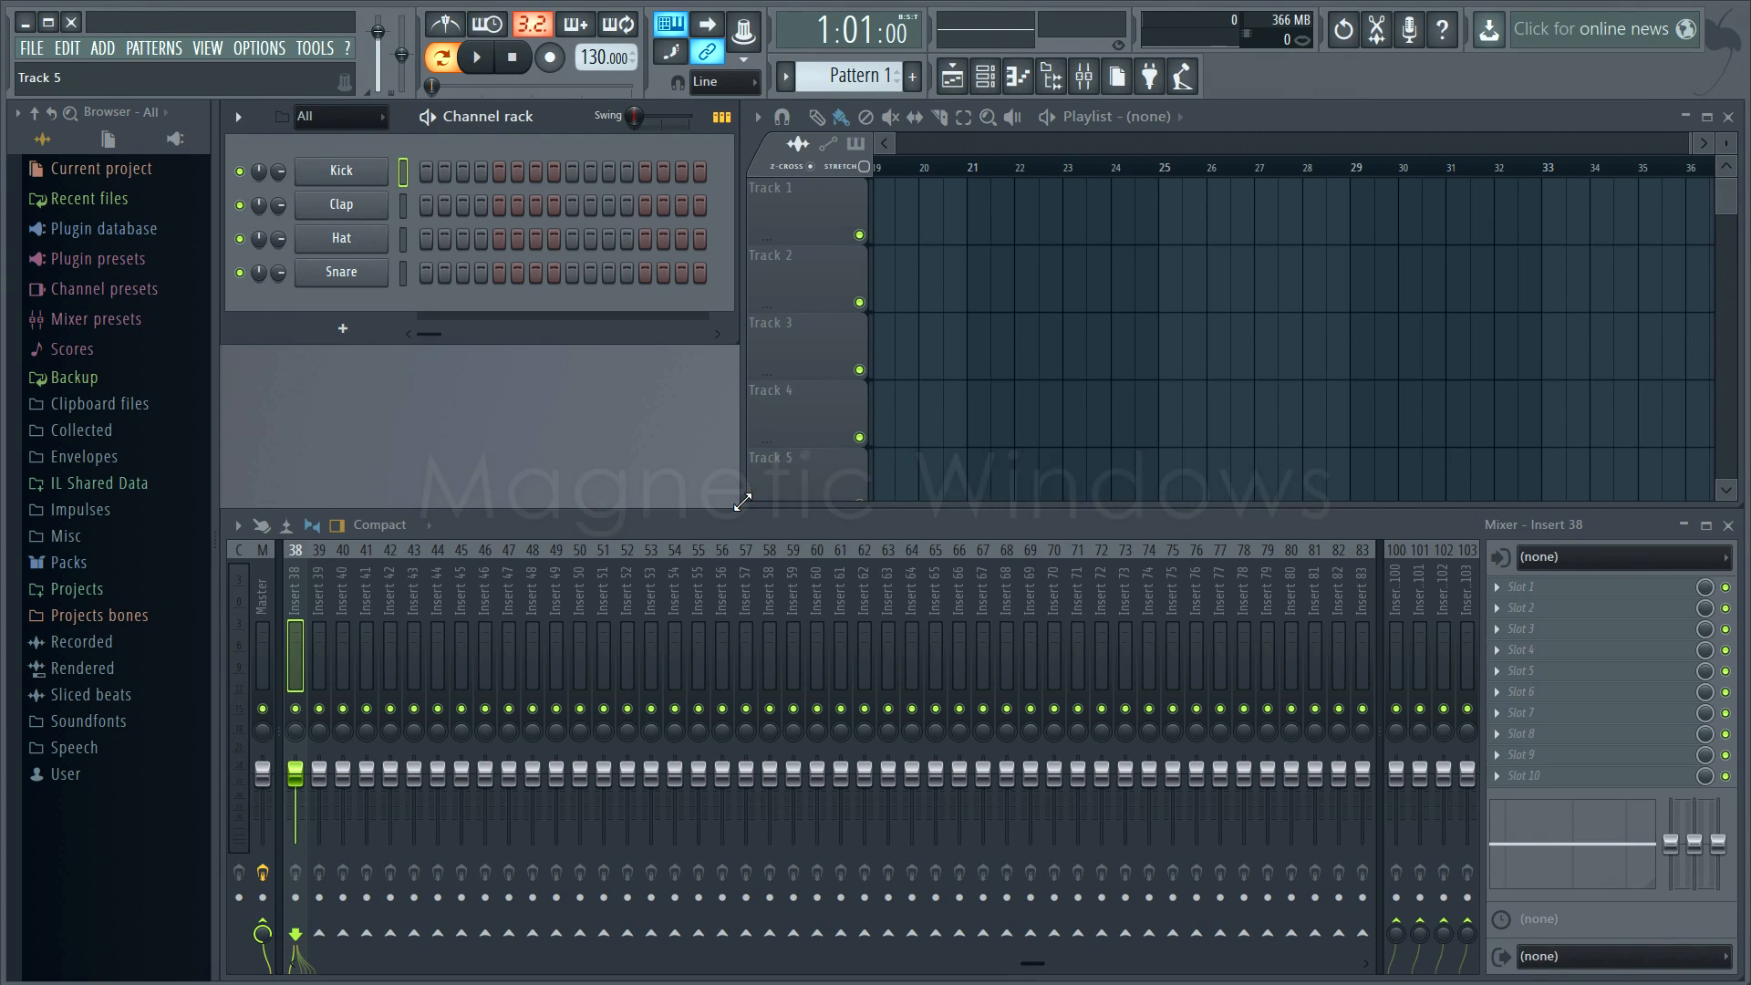
- Resize the docked channel rack, playlist and mixer by their shared borders, extending the mixer upward over the playlist
mouse_move(740, 501)
left_mouse_down()
mouse_move(790, 462)
mouse_move(746, 499)
left_mouse_up()
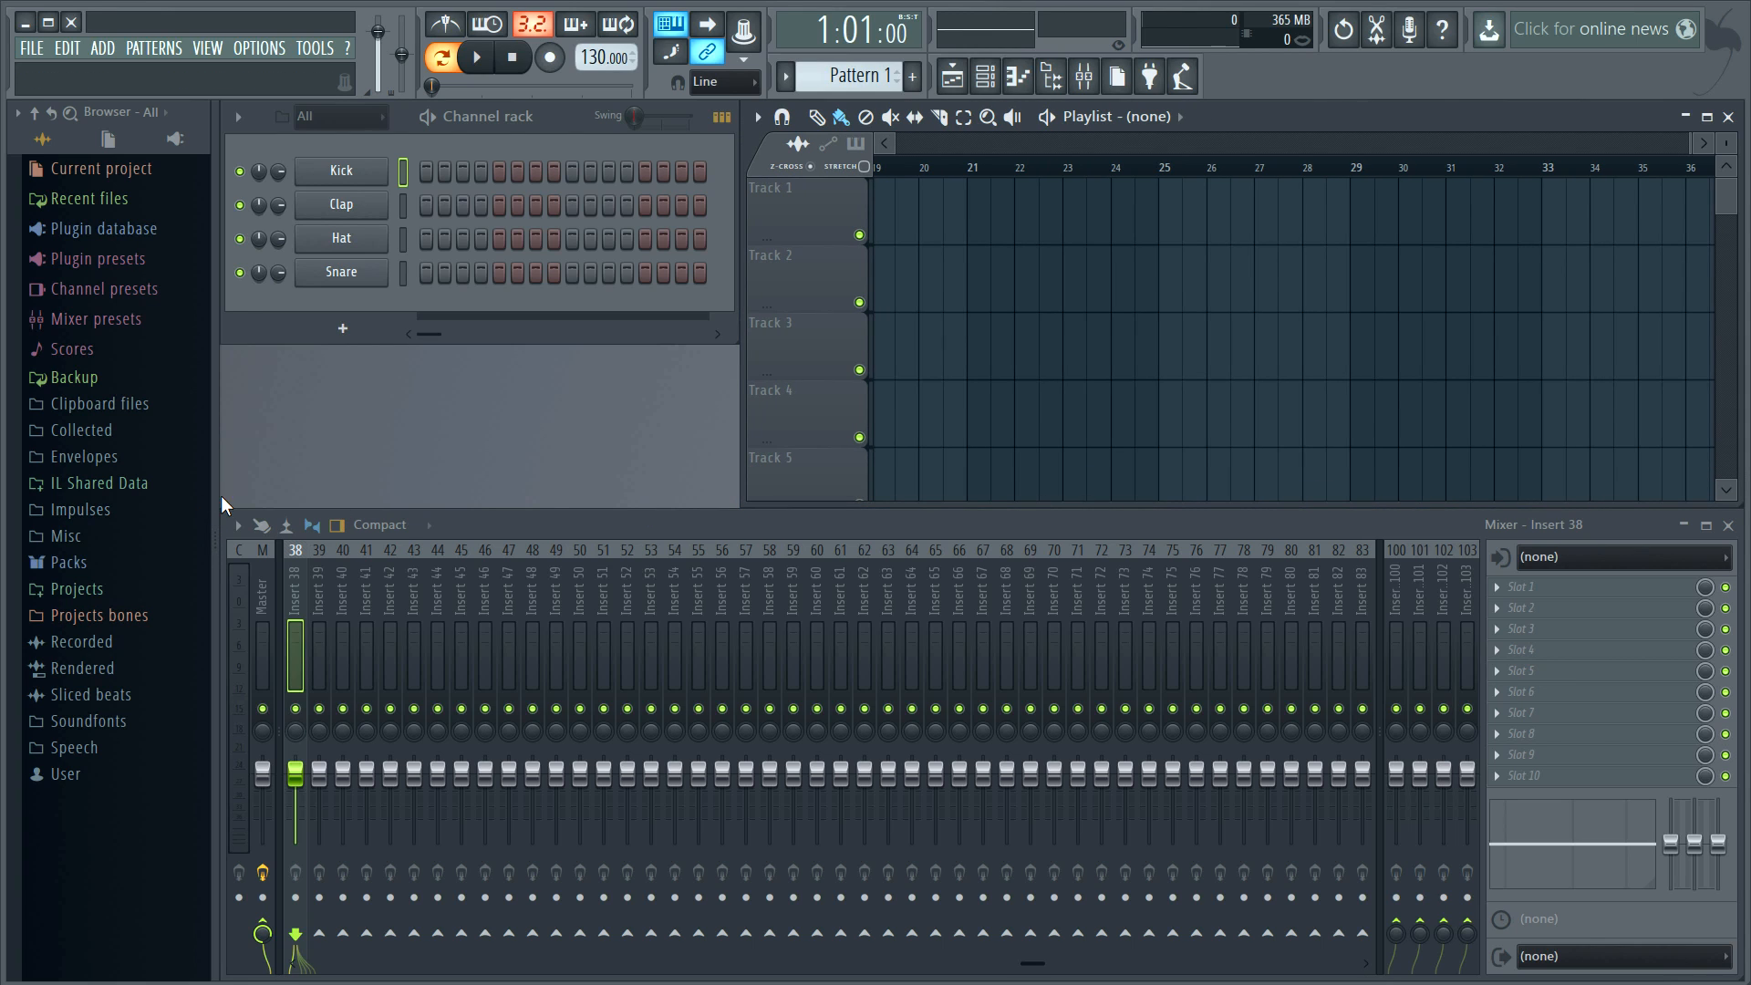
mouse_move(217, 507)
left_mouse_down()
mouse_move(383, 520)
mouse_move(129, 520)
mouse_move(212, 522)
left_mouse_up()
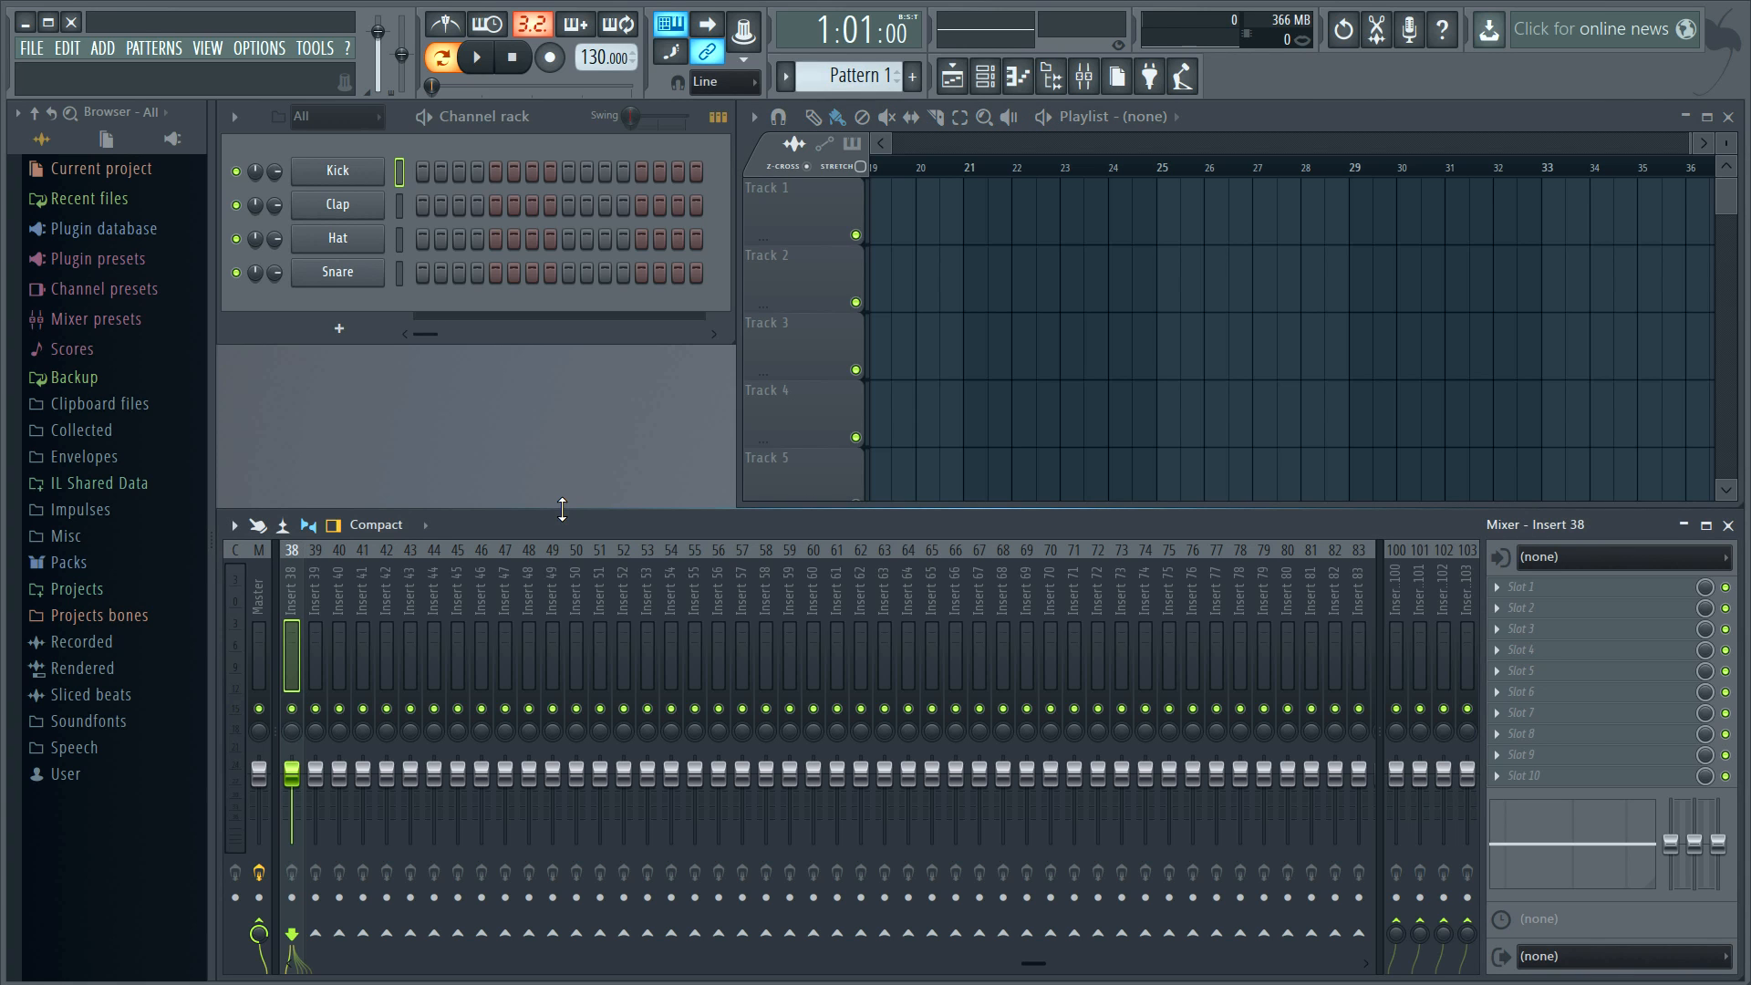
left_click_drag(562, 508, 778, 292)
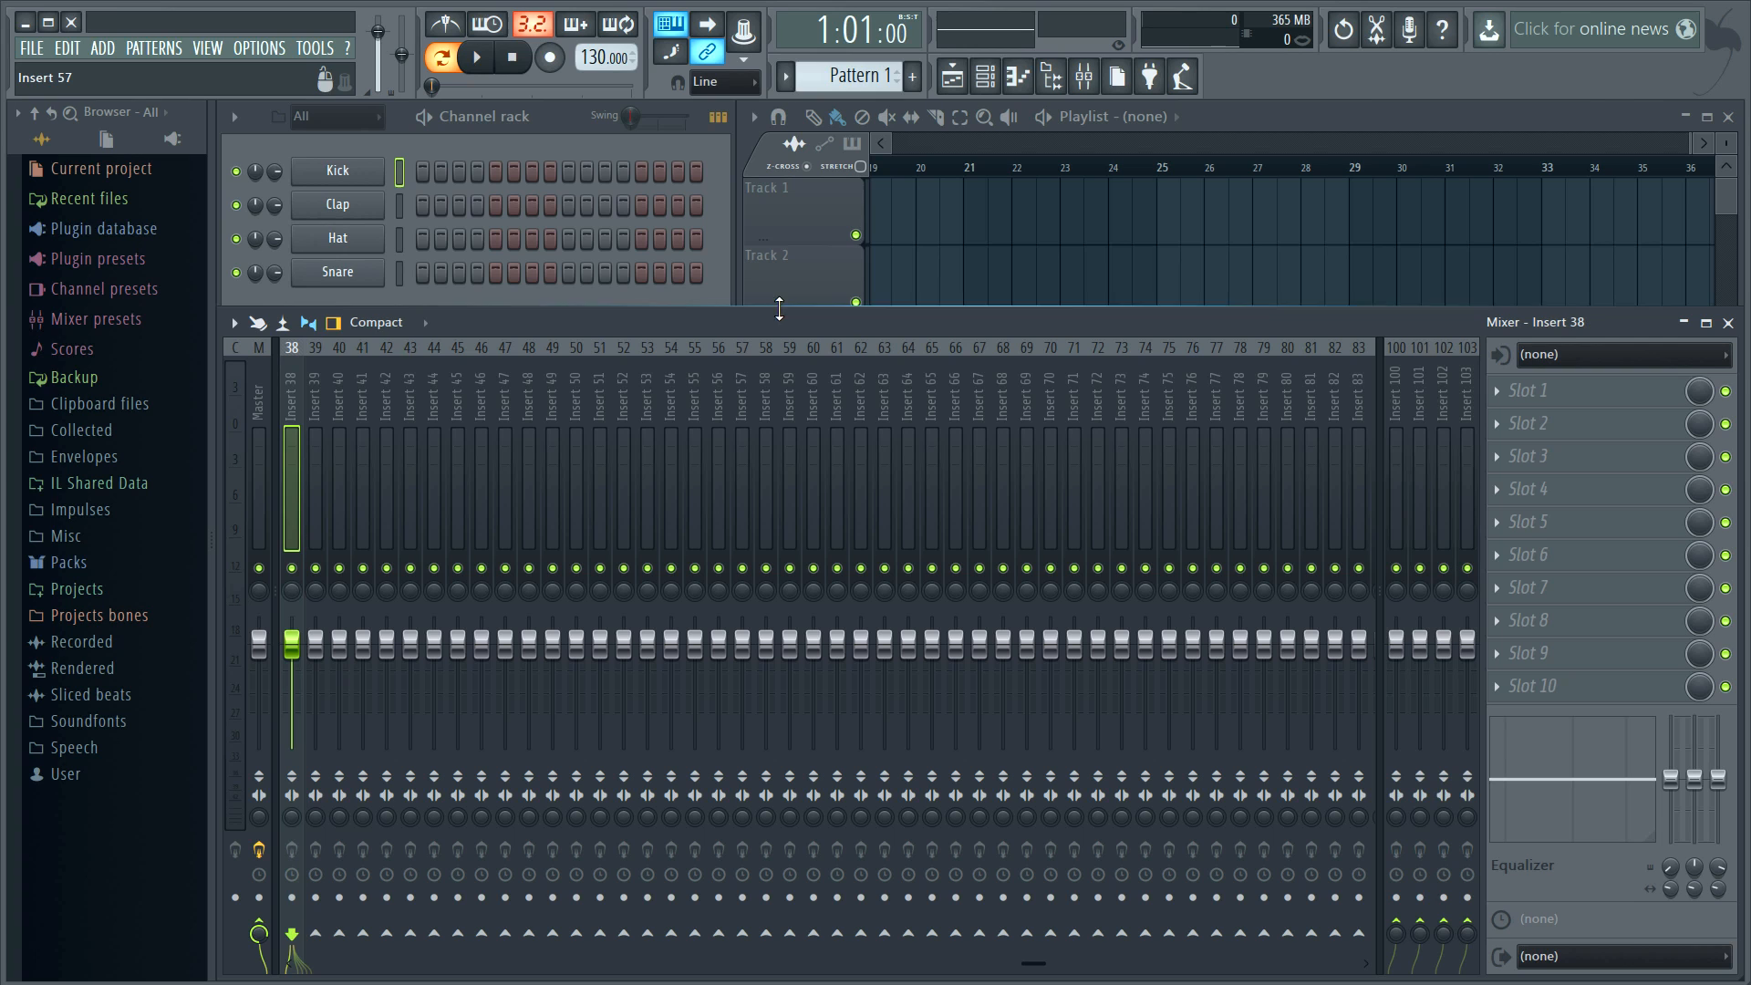
- Toggle the mixer's extra volume / stereo properties off and on, leaving them shown
left_click(311, 324)
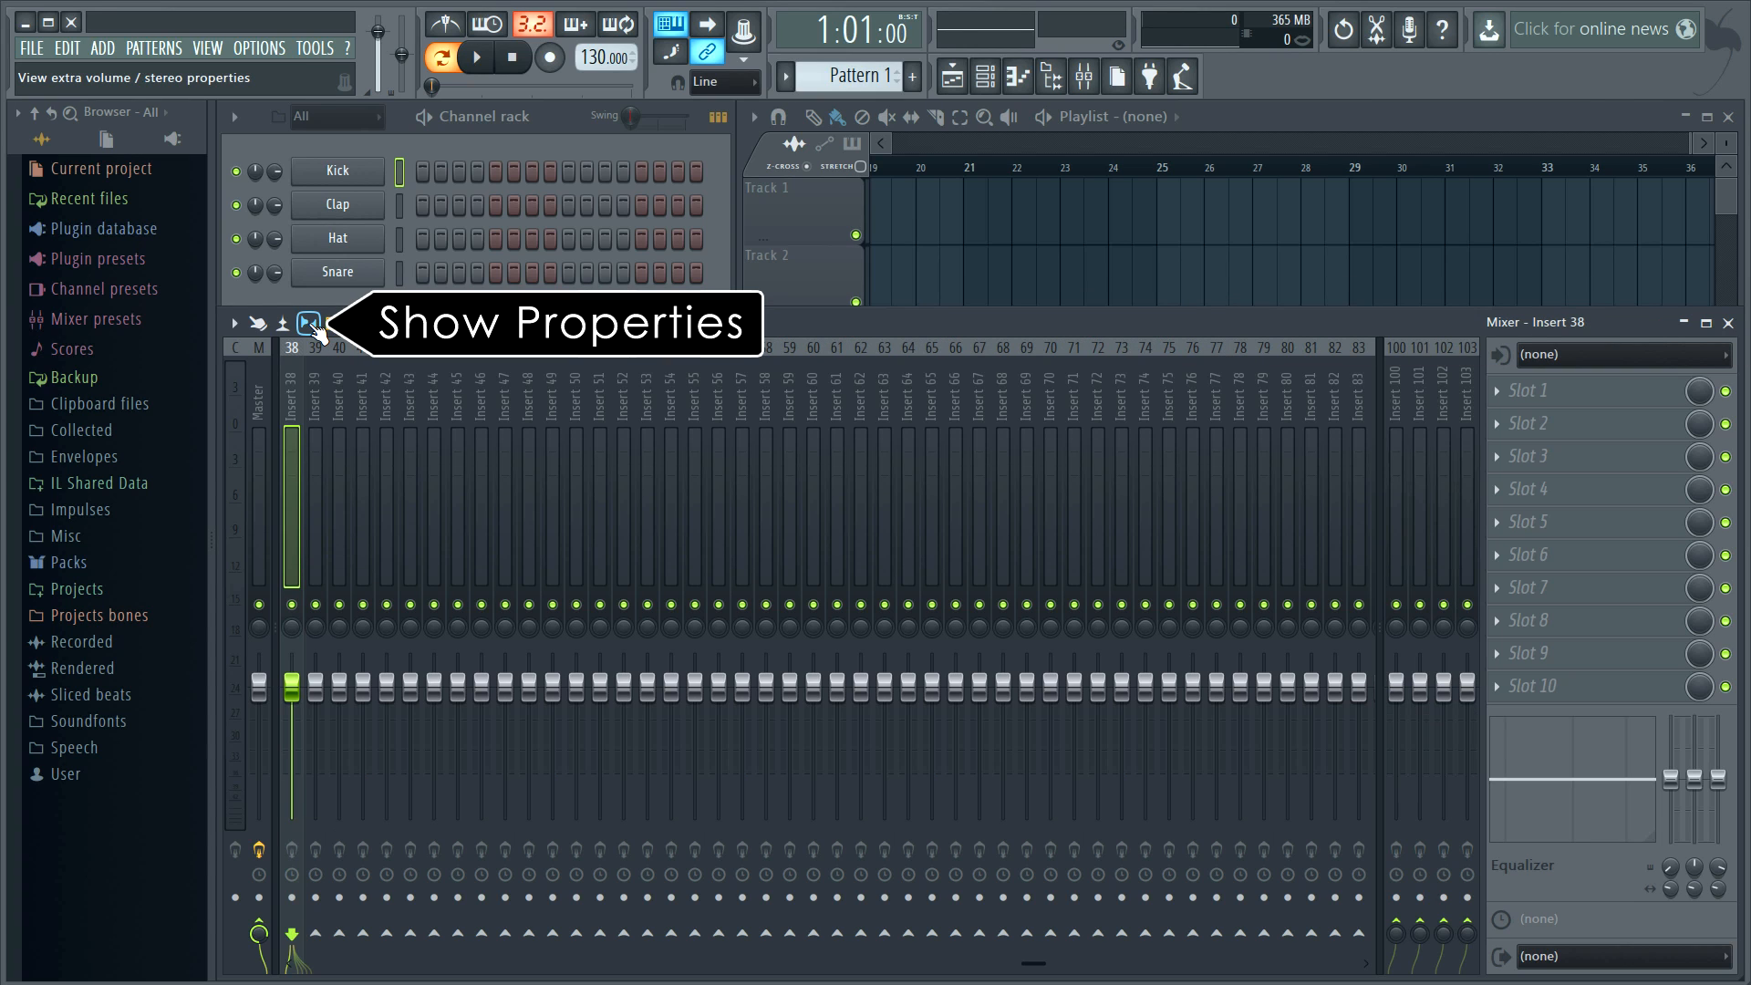
left_click(311, 323)
left_click(311, 324)
left_click(311, 323)
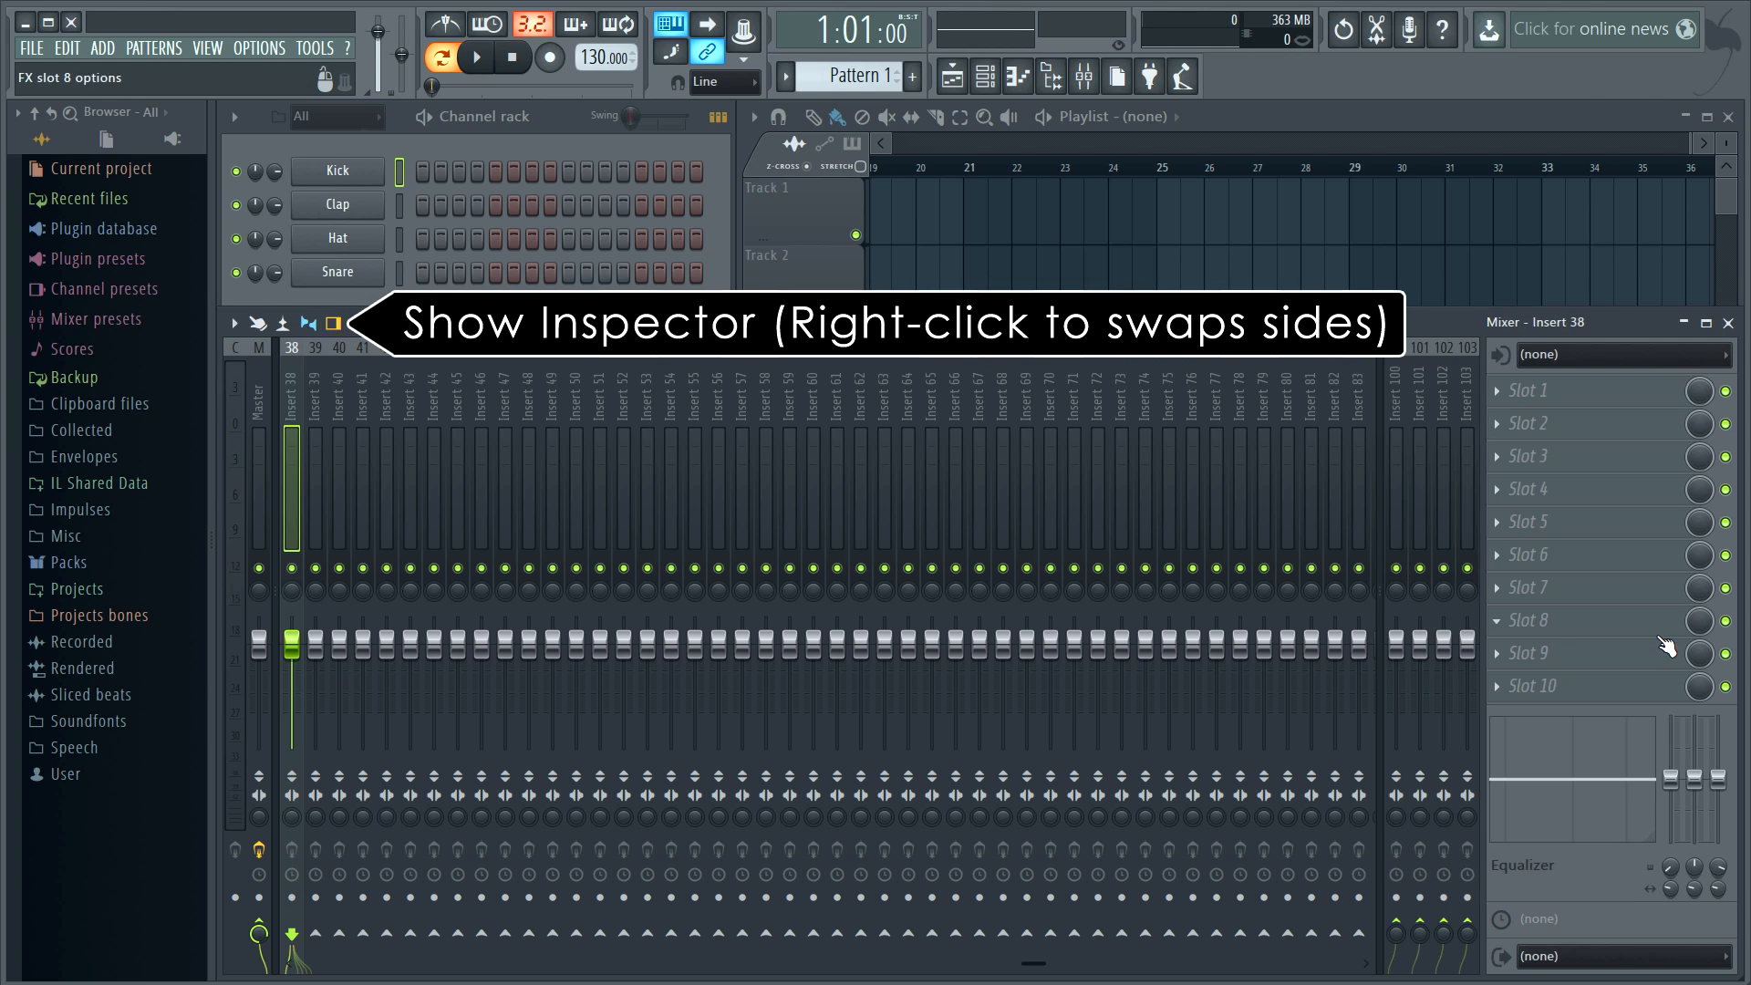
- Toggle the mixer's track inspector off and on, leaving it shown
left_click(333, 322)
left_click(333, 323)
left_click(333, 323)
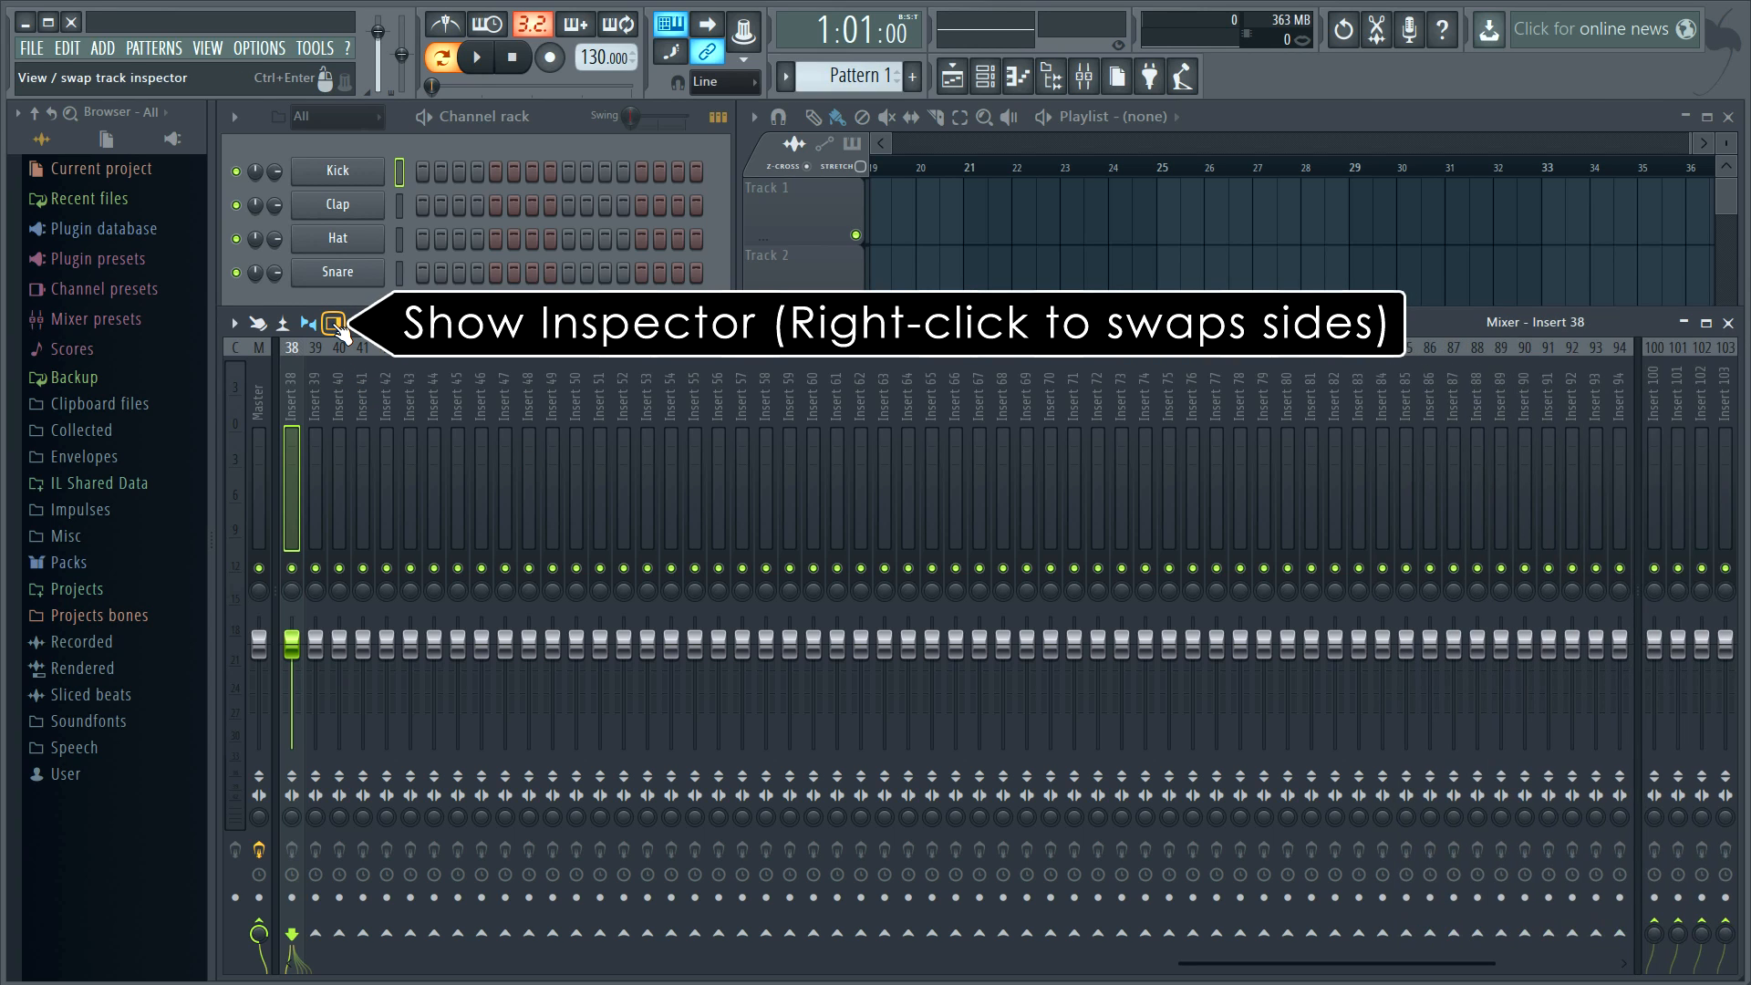
left_click(333, 323)
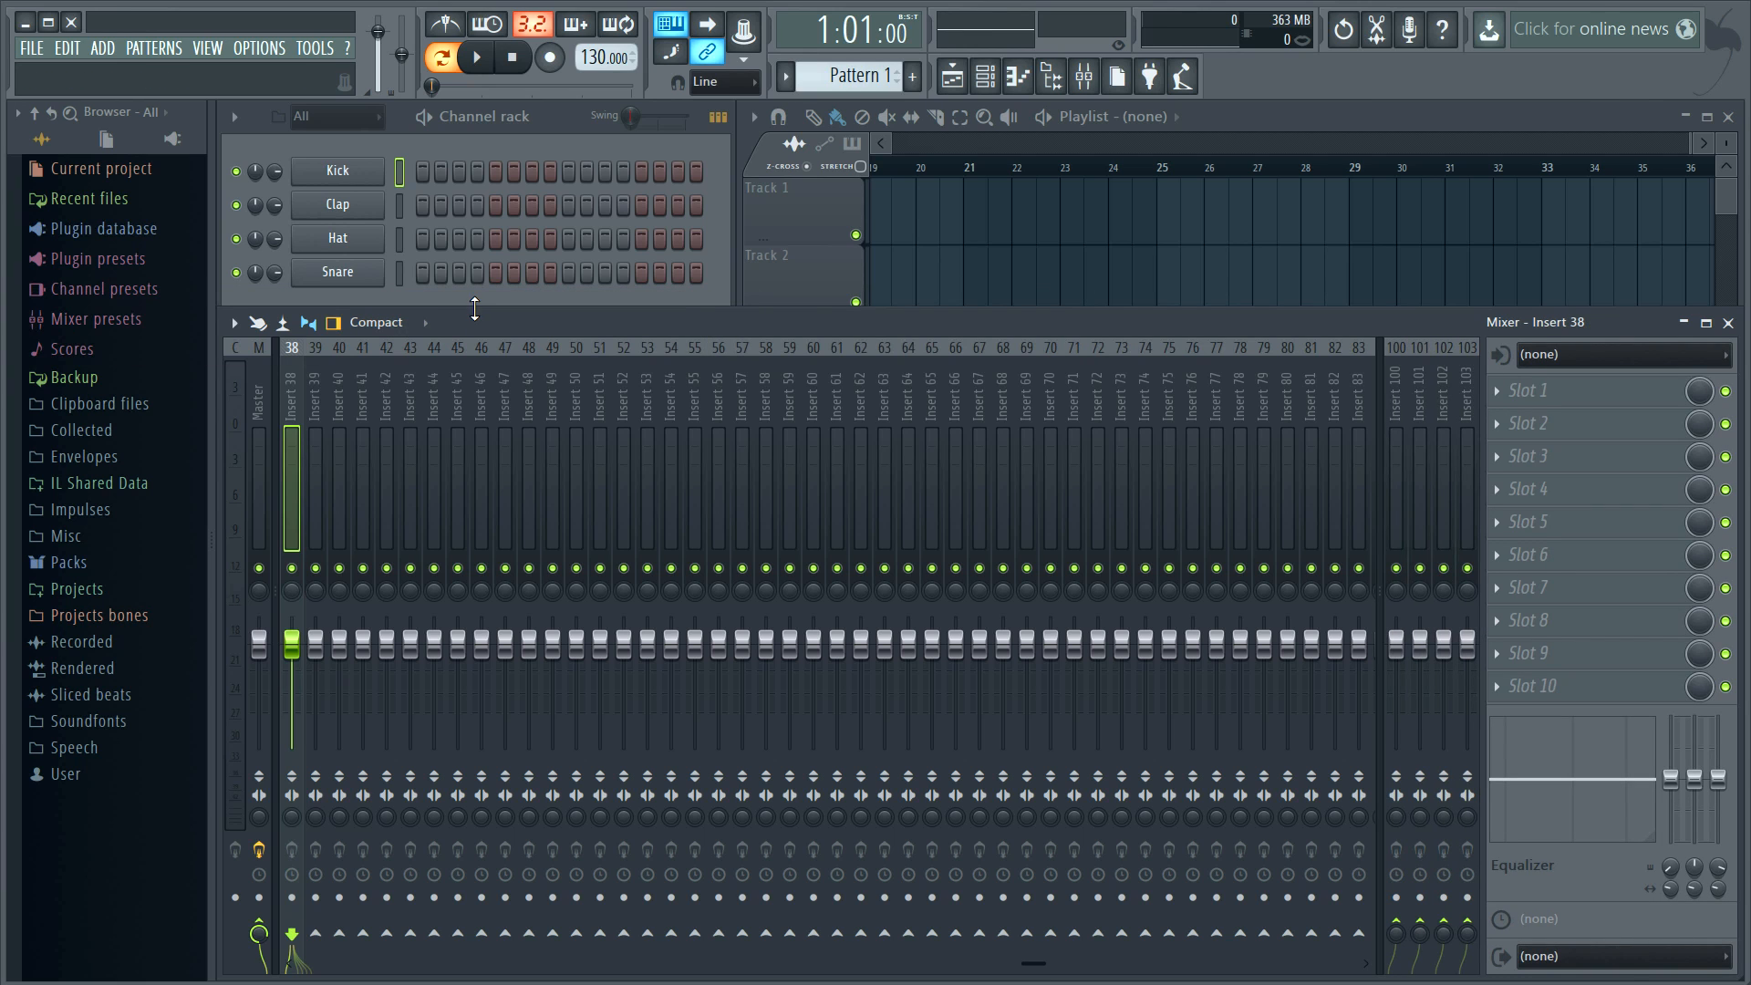
- Shrink the mixer back to just below the playlist and switch its layout to Wide
left_click_drag(476, 308, 472, 511)
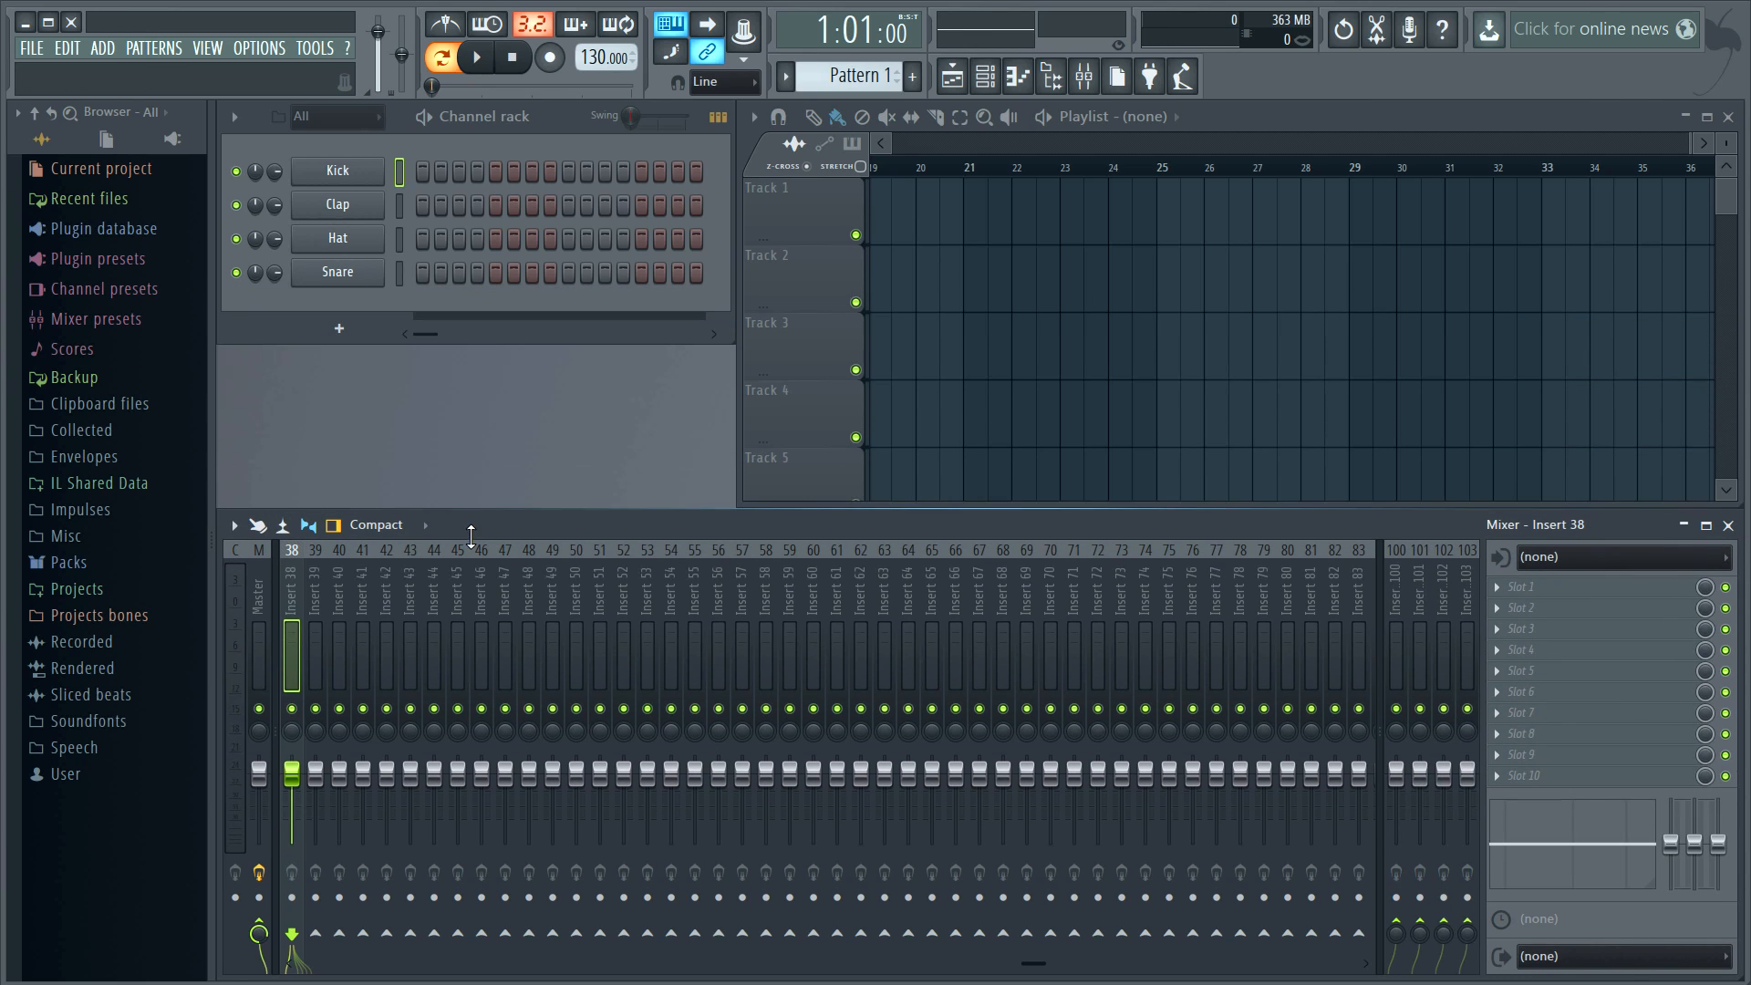
left_click(425, 525)
left_click(385, 605)
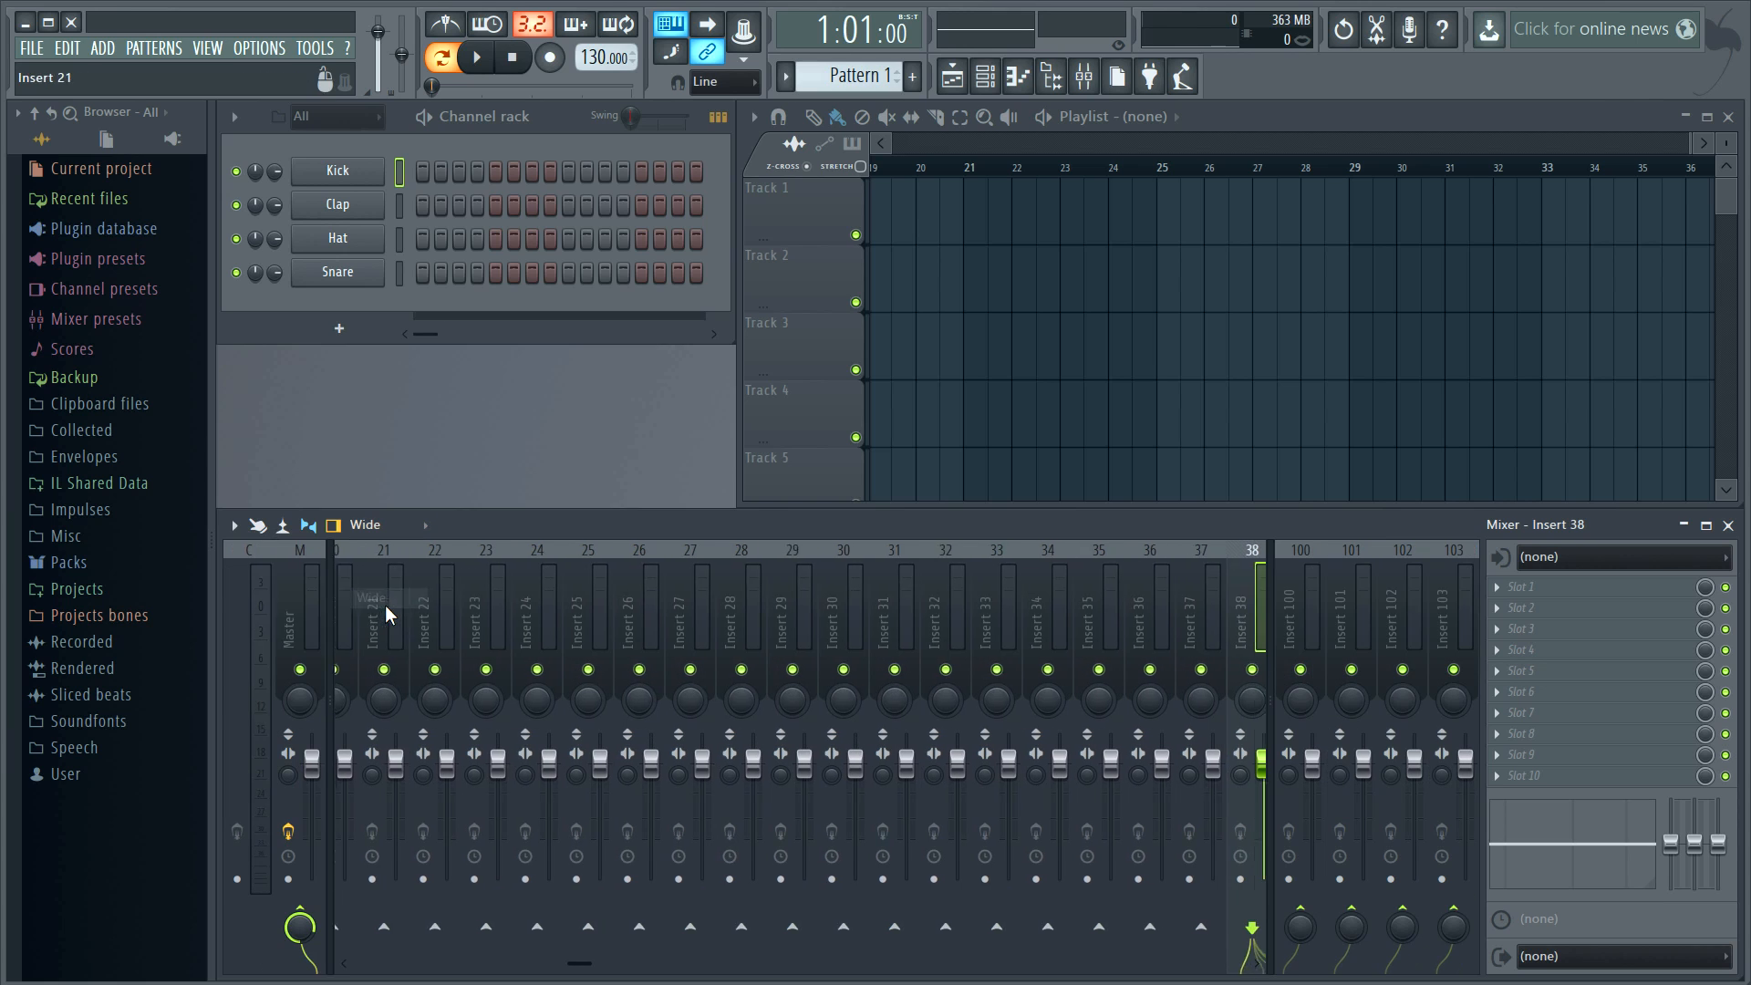
- Maximize and restore the mixer, and do the same with the playlist
double_click(937, 527)
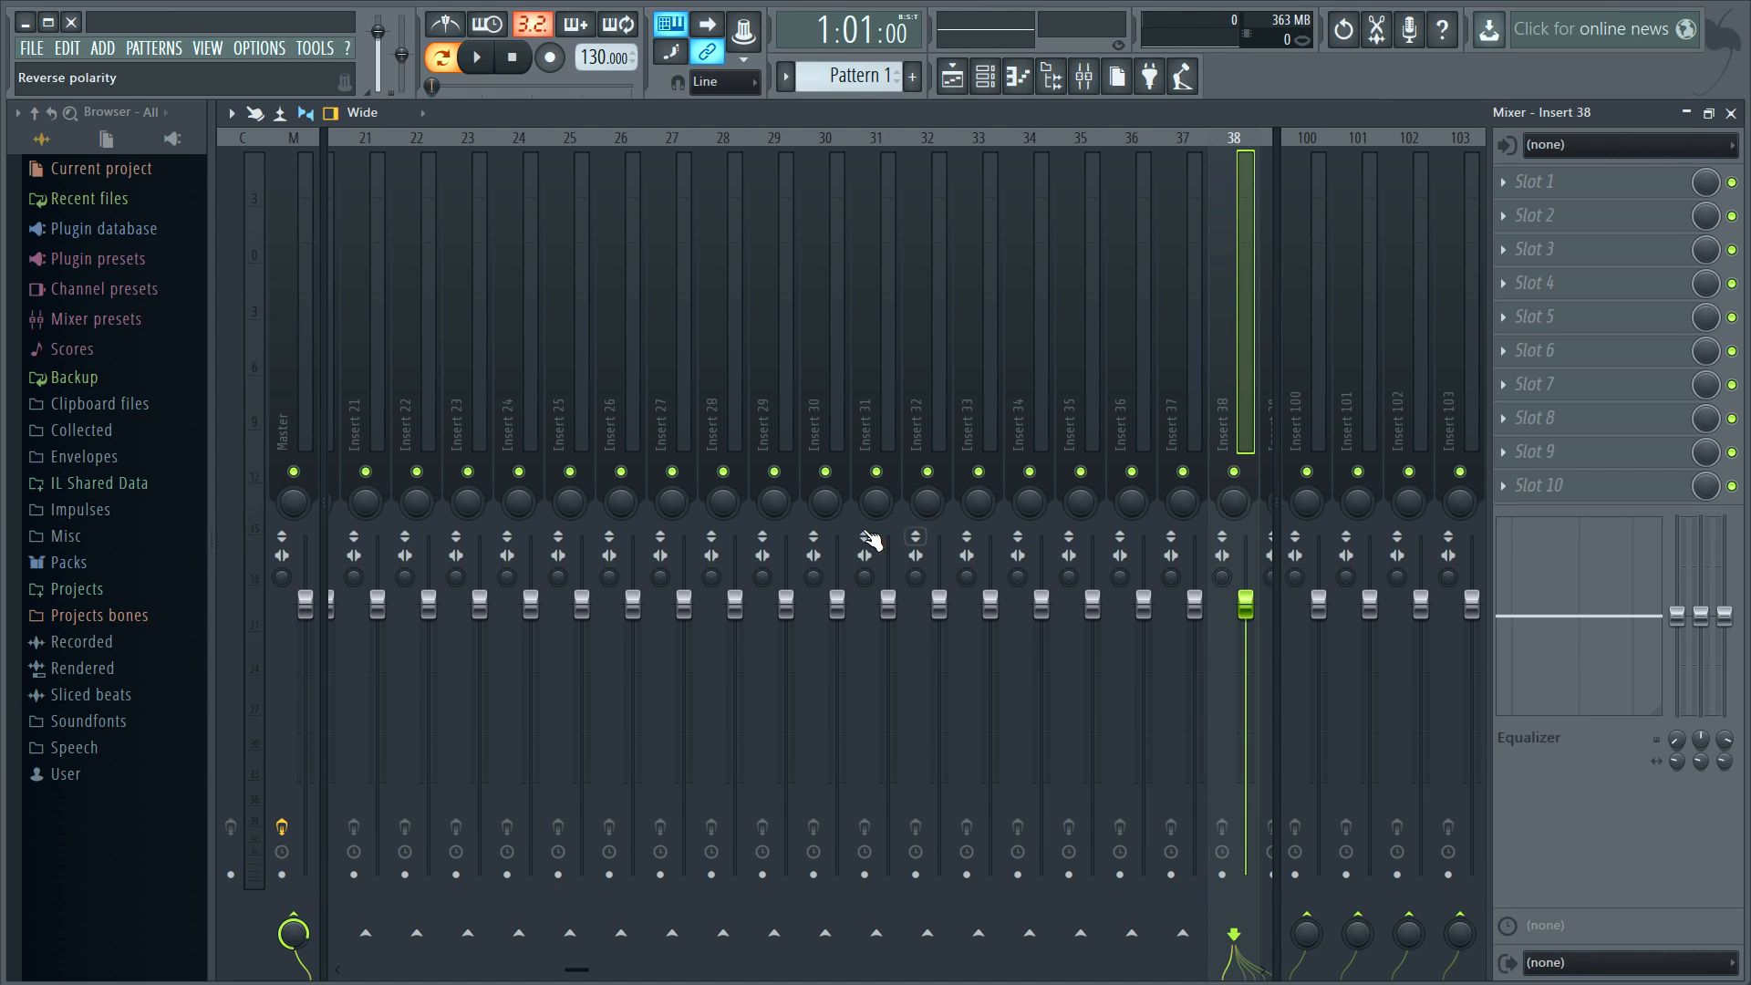
double_click(1127, 113)
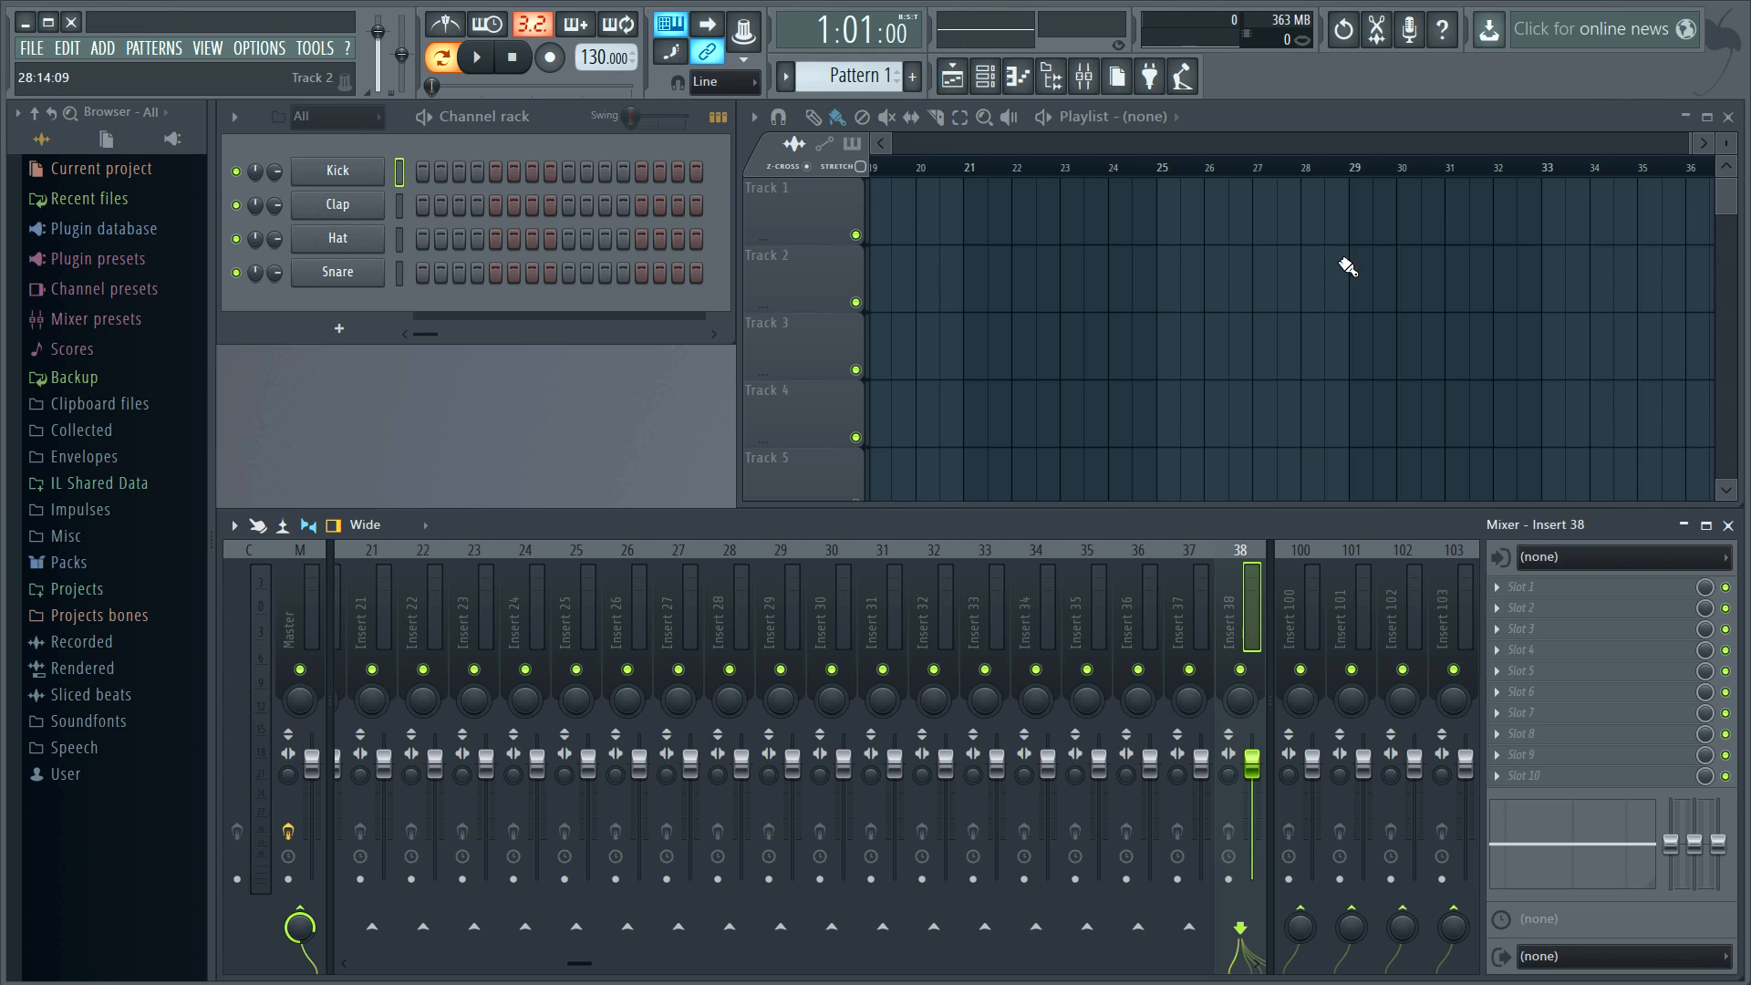
double_click(1320, 118)
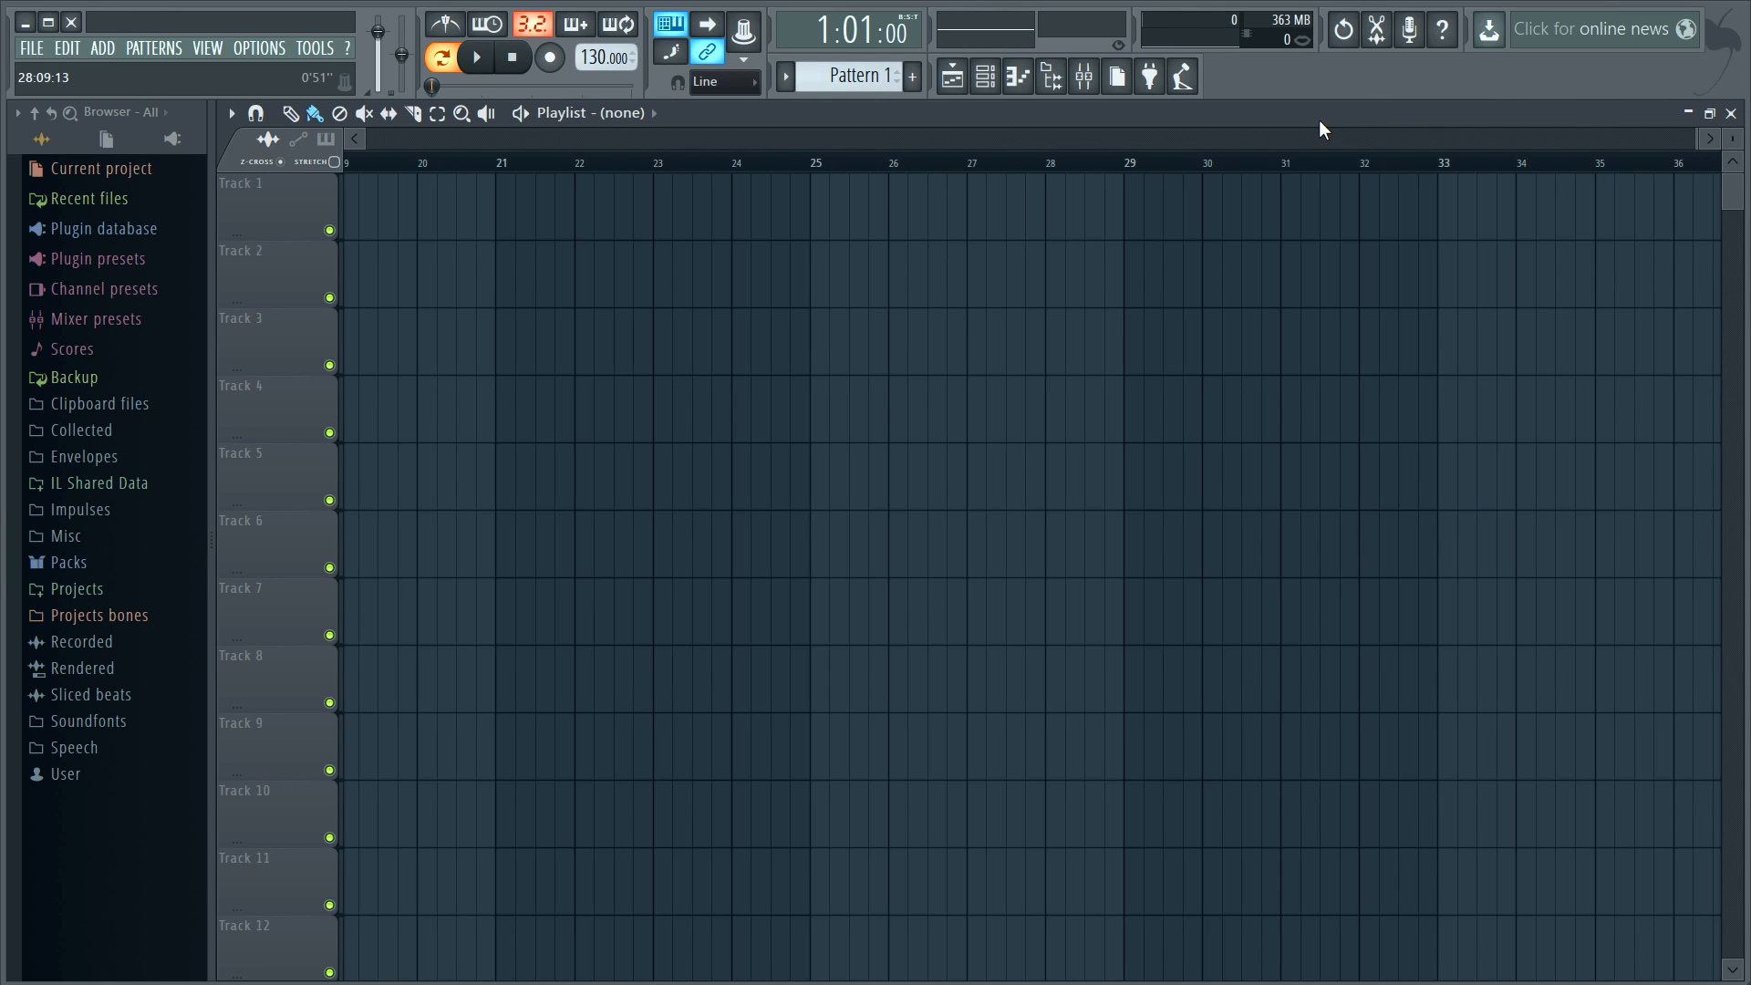
double_click(1318, 119)
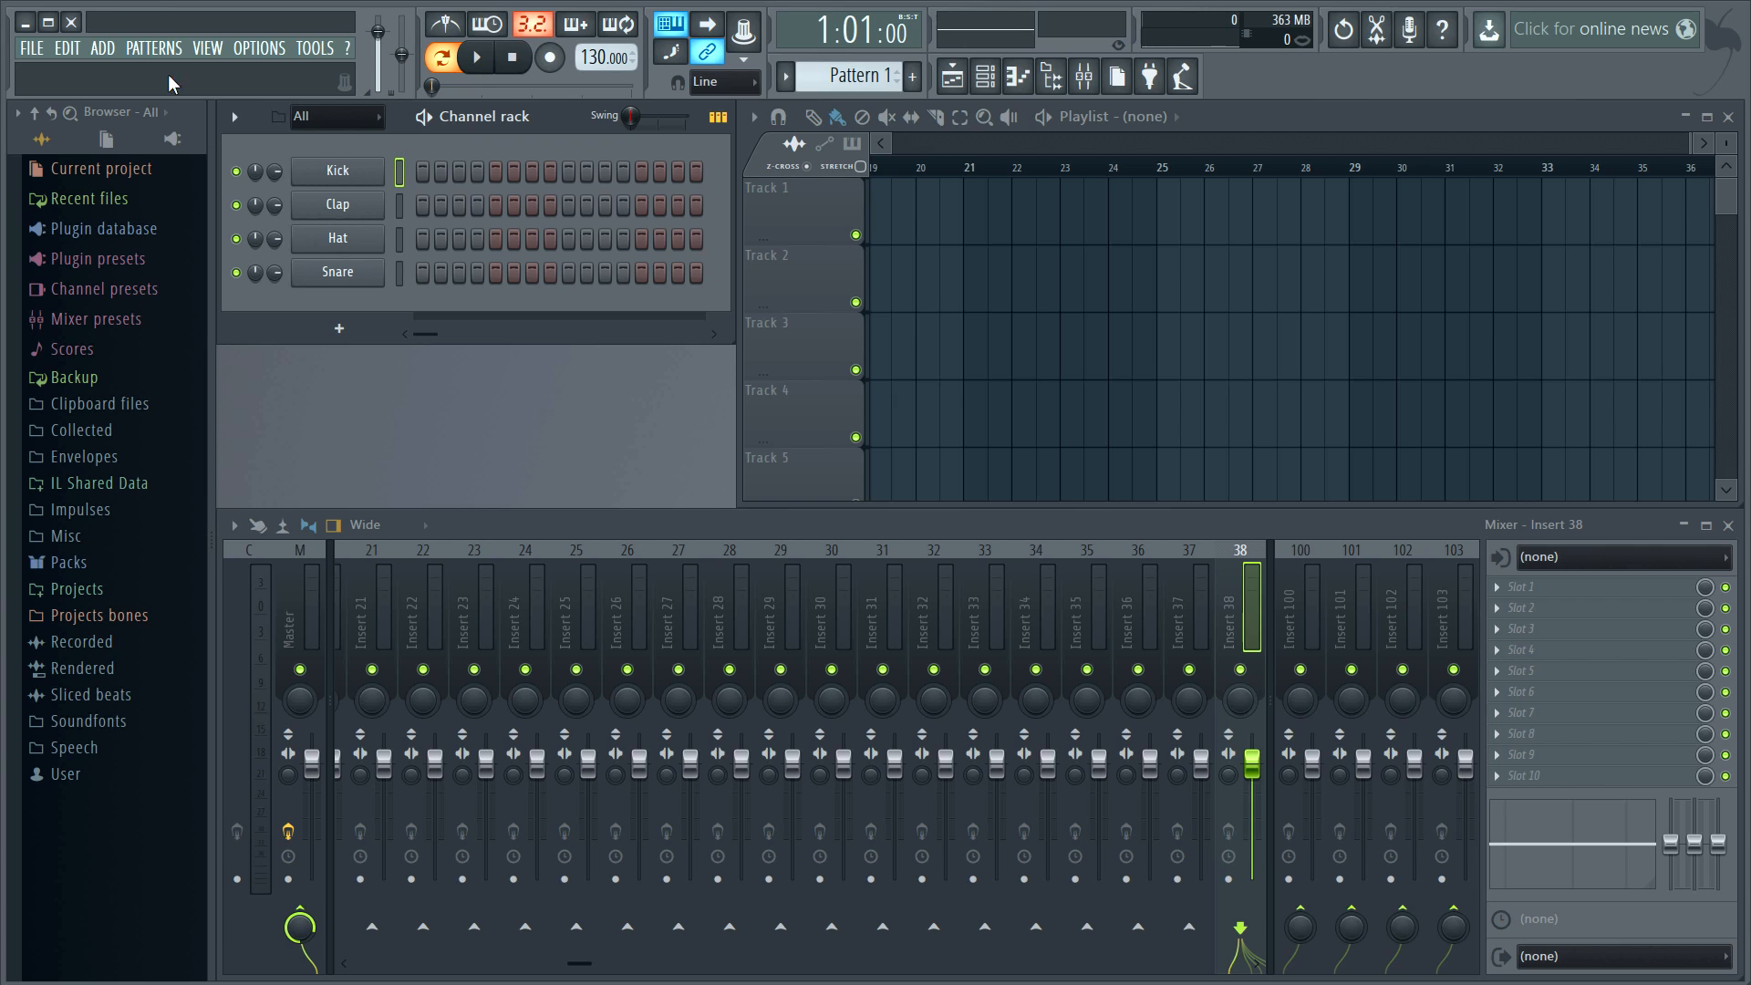
- Look over the pattern commands, including Split by channel, and the channel rack's options
left_click(151, 48)
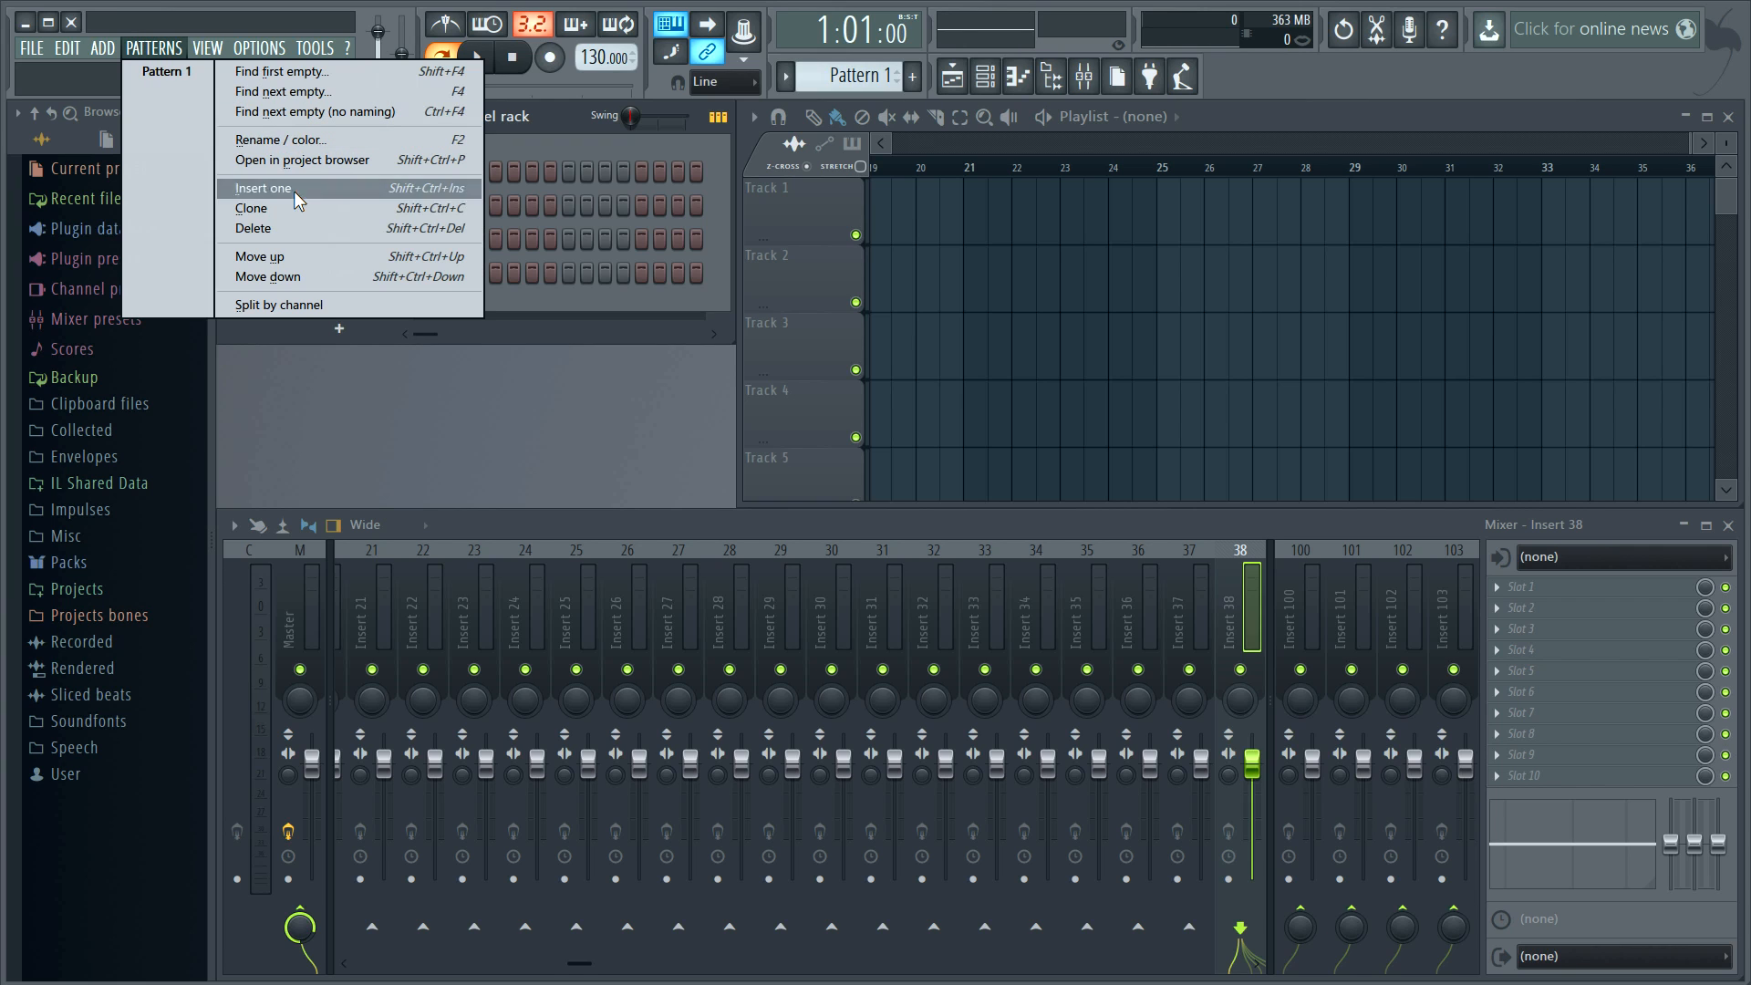
left_click(277, 306)
left_click(234, 119)
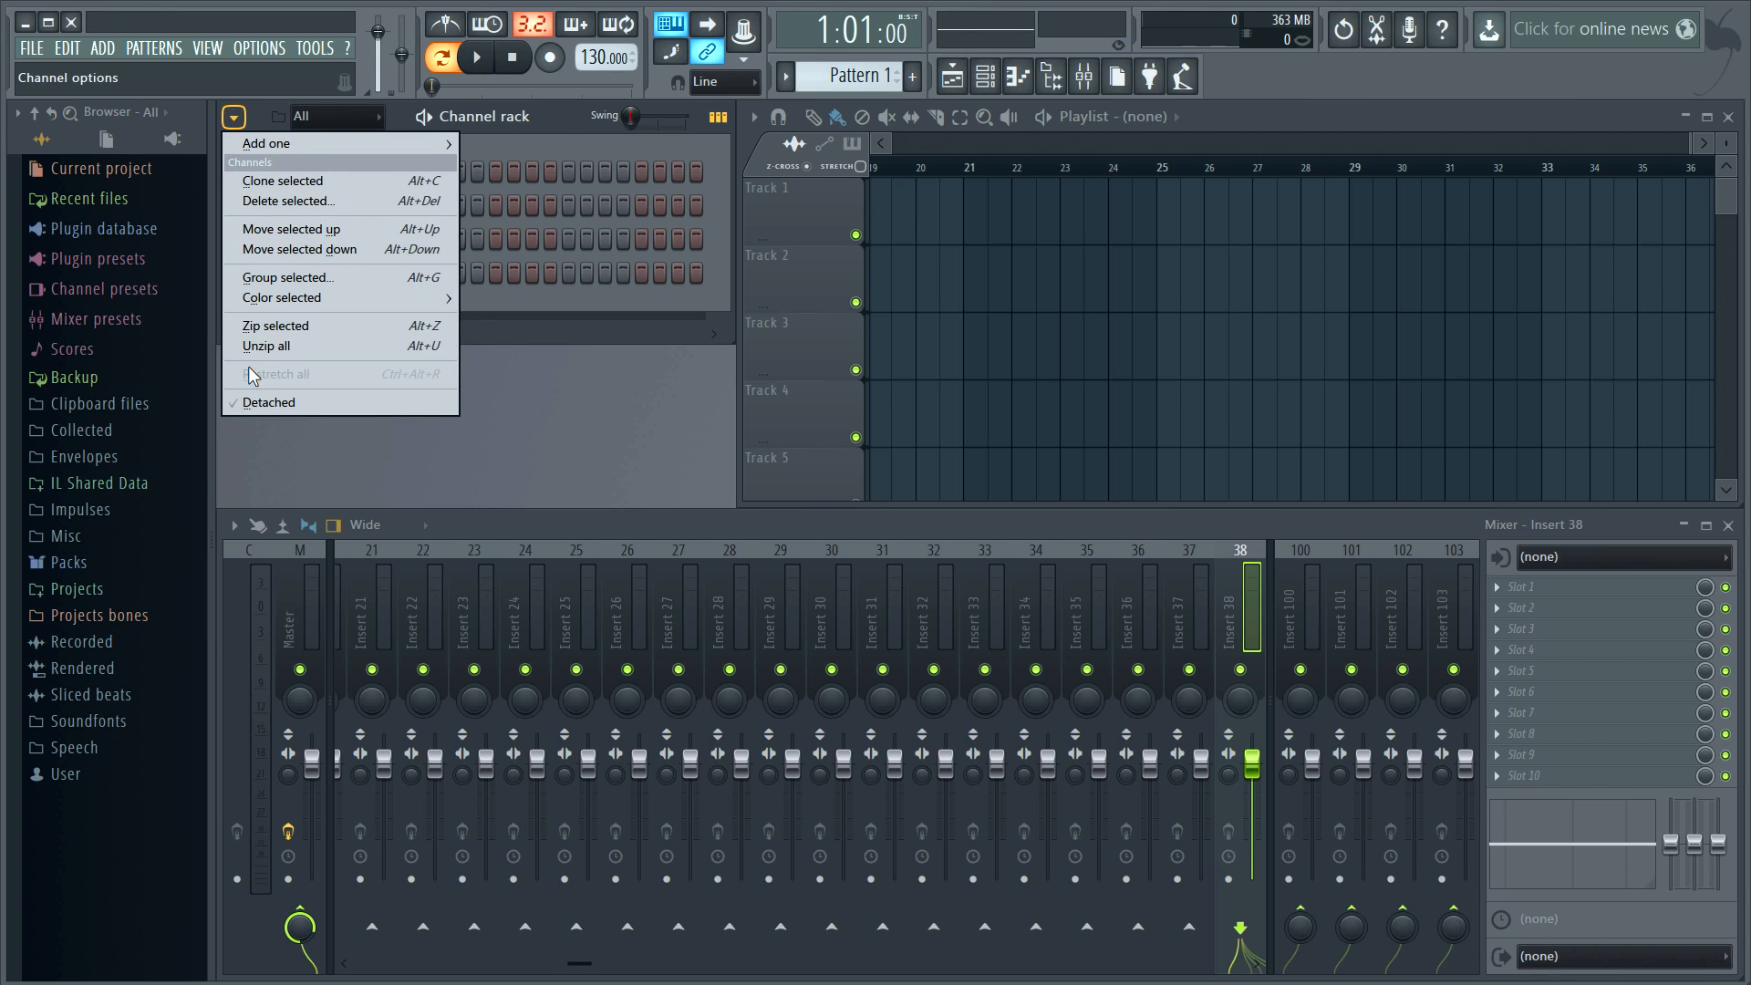
left_click(545, 298)
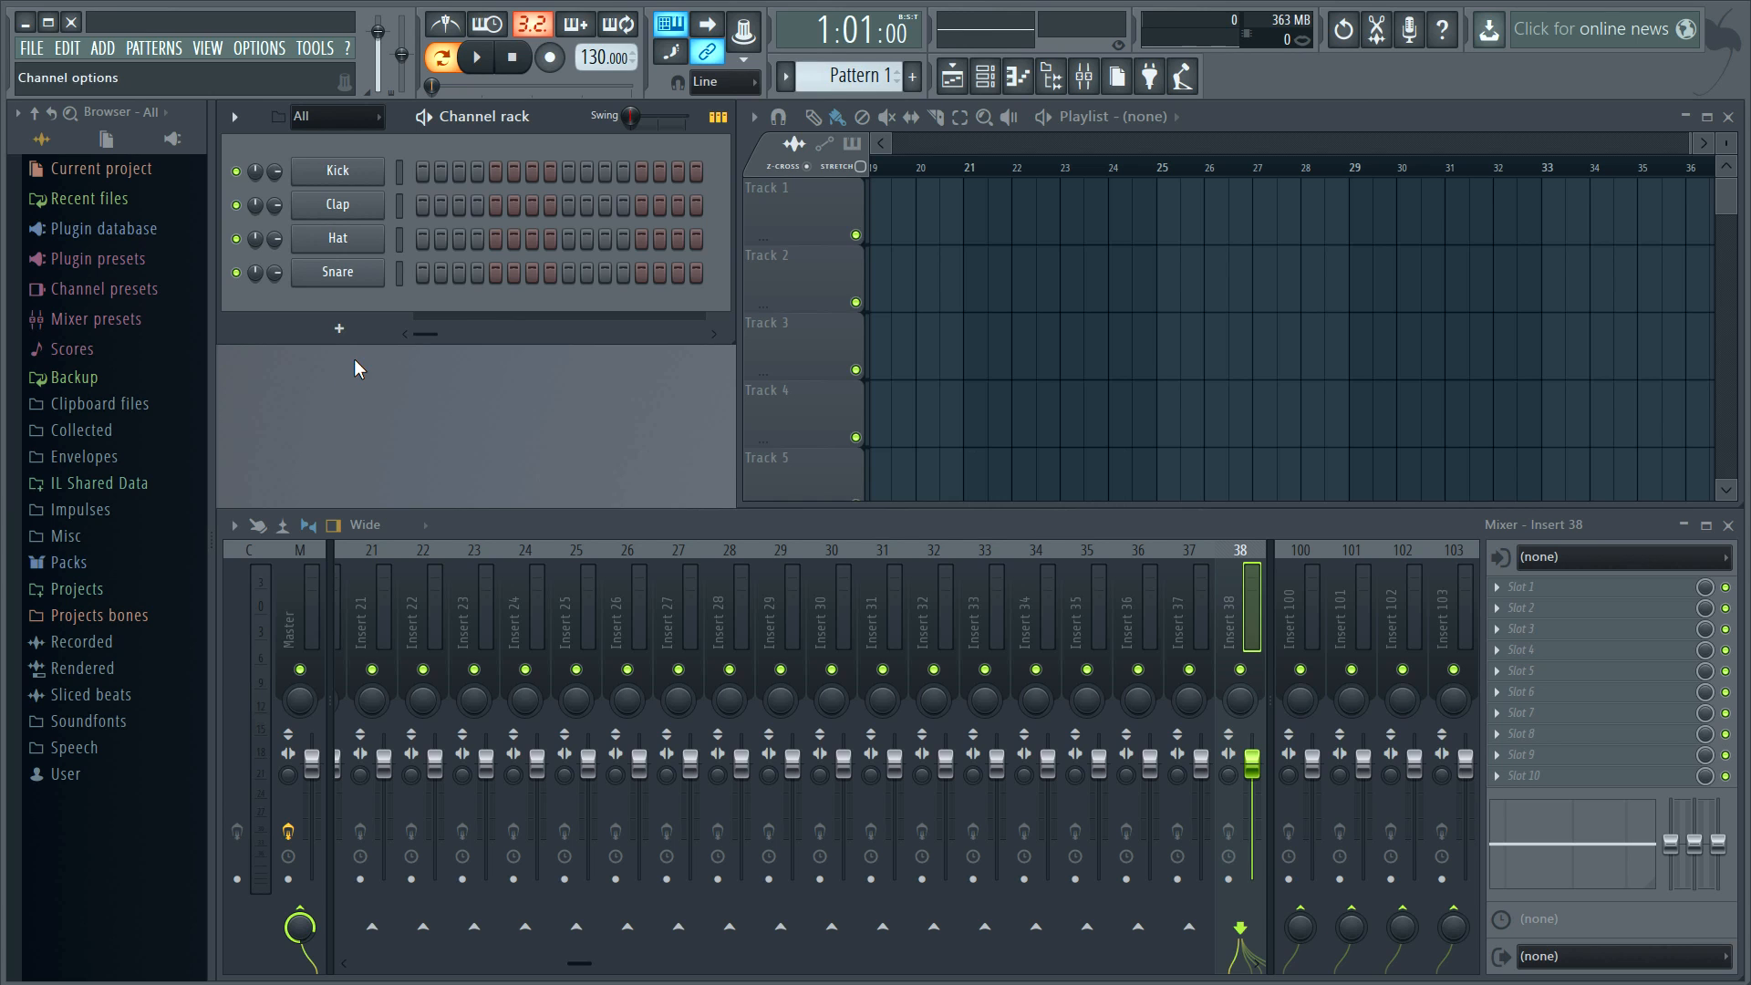
- Look over the plugins available for a new channel and the browser's plugin database and current project views
left_click(339, 330)
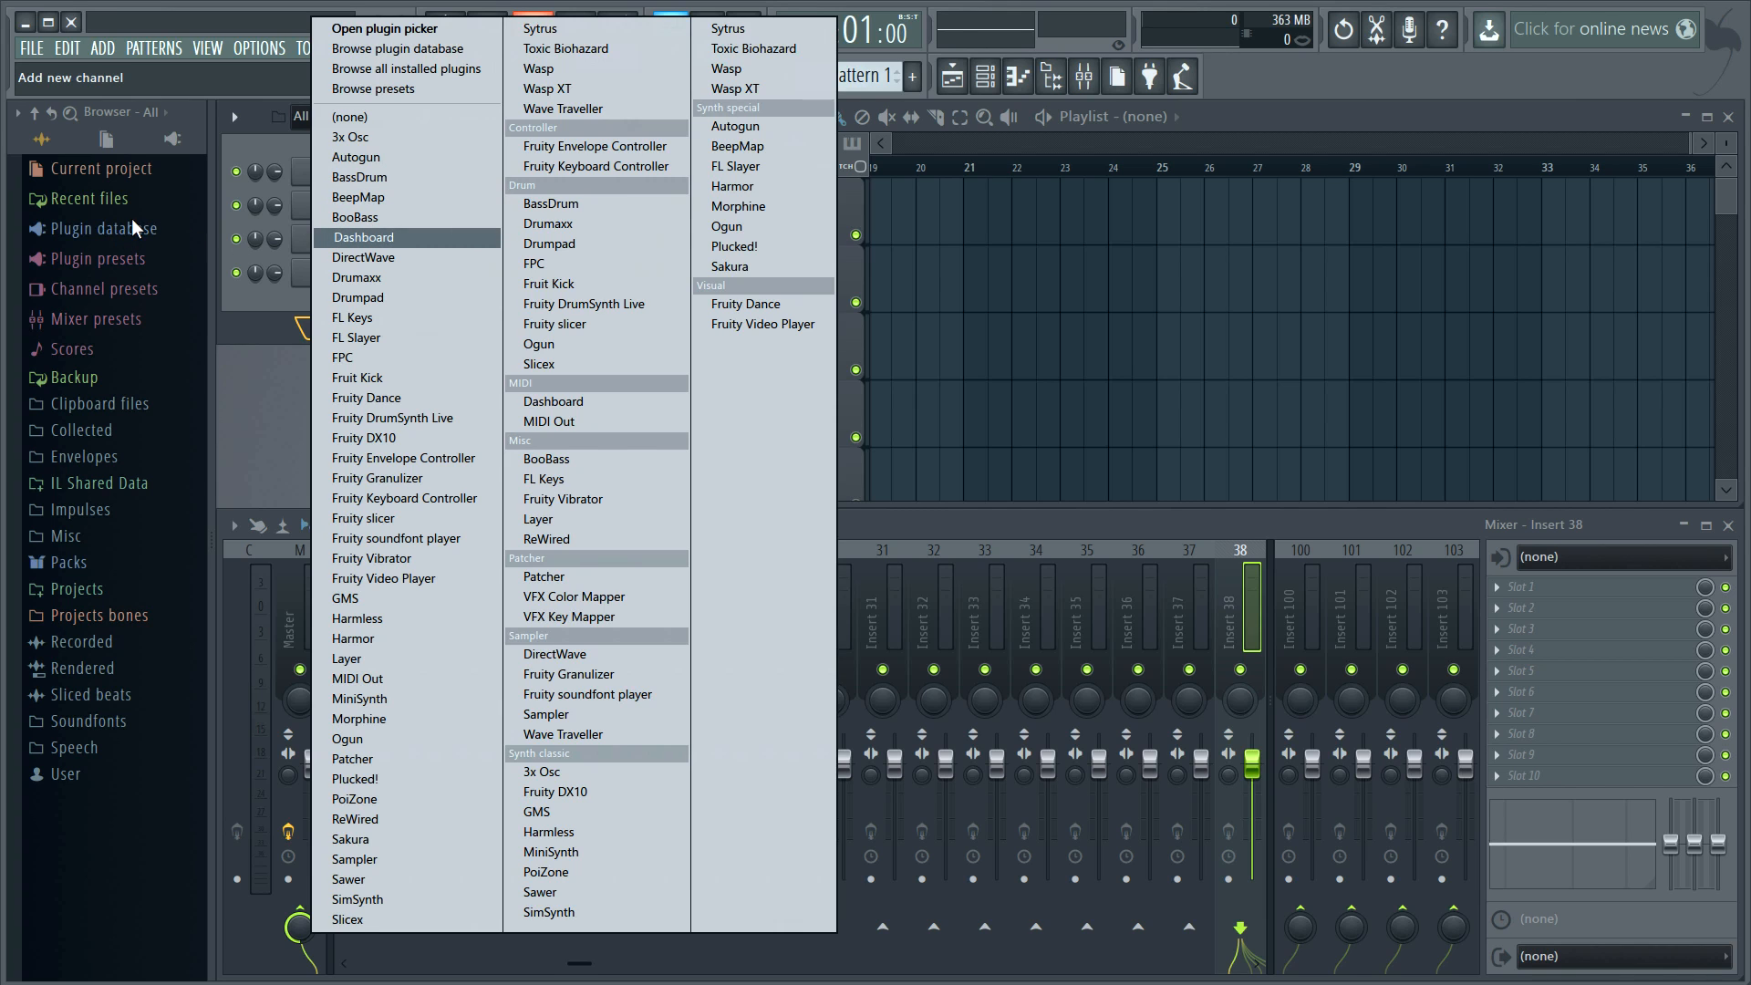
left_click(175, 137)
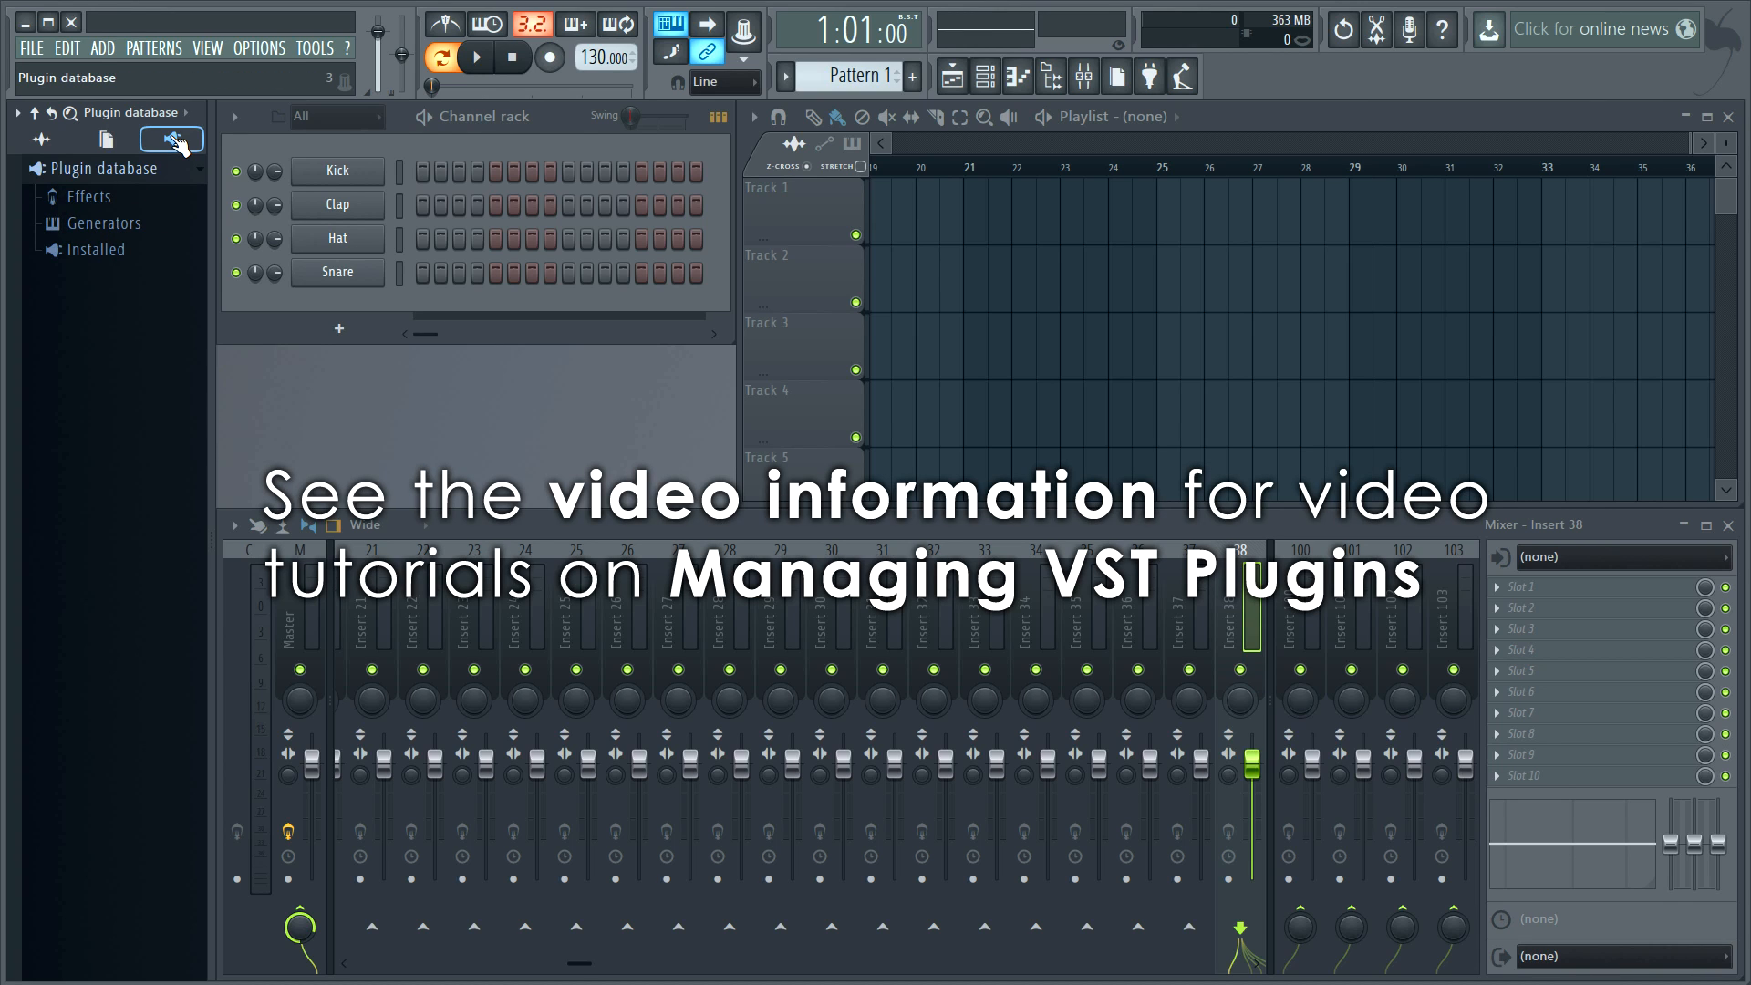
left_click(106, 141)
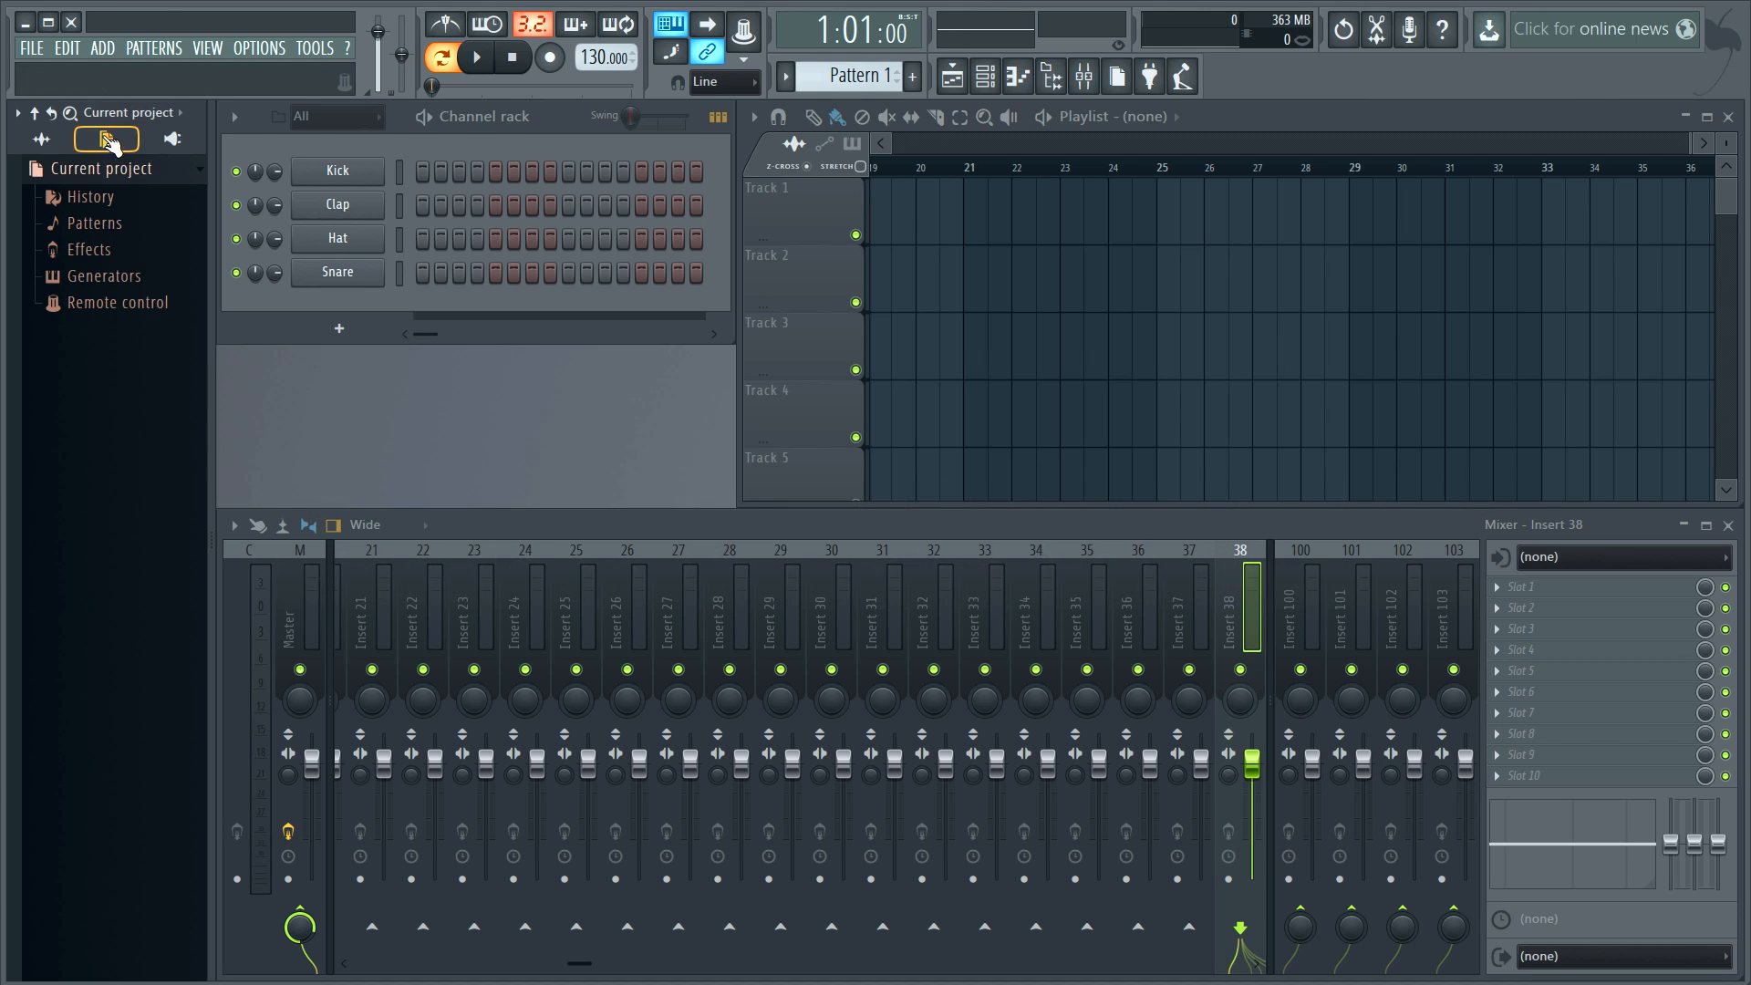
left_click(41, 139)
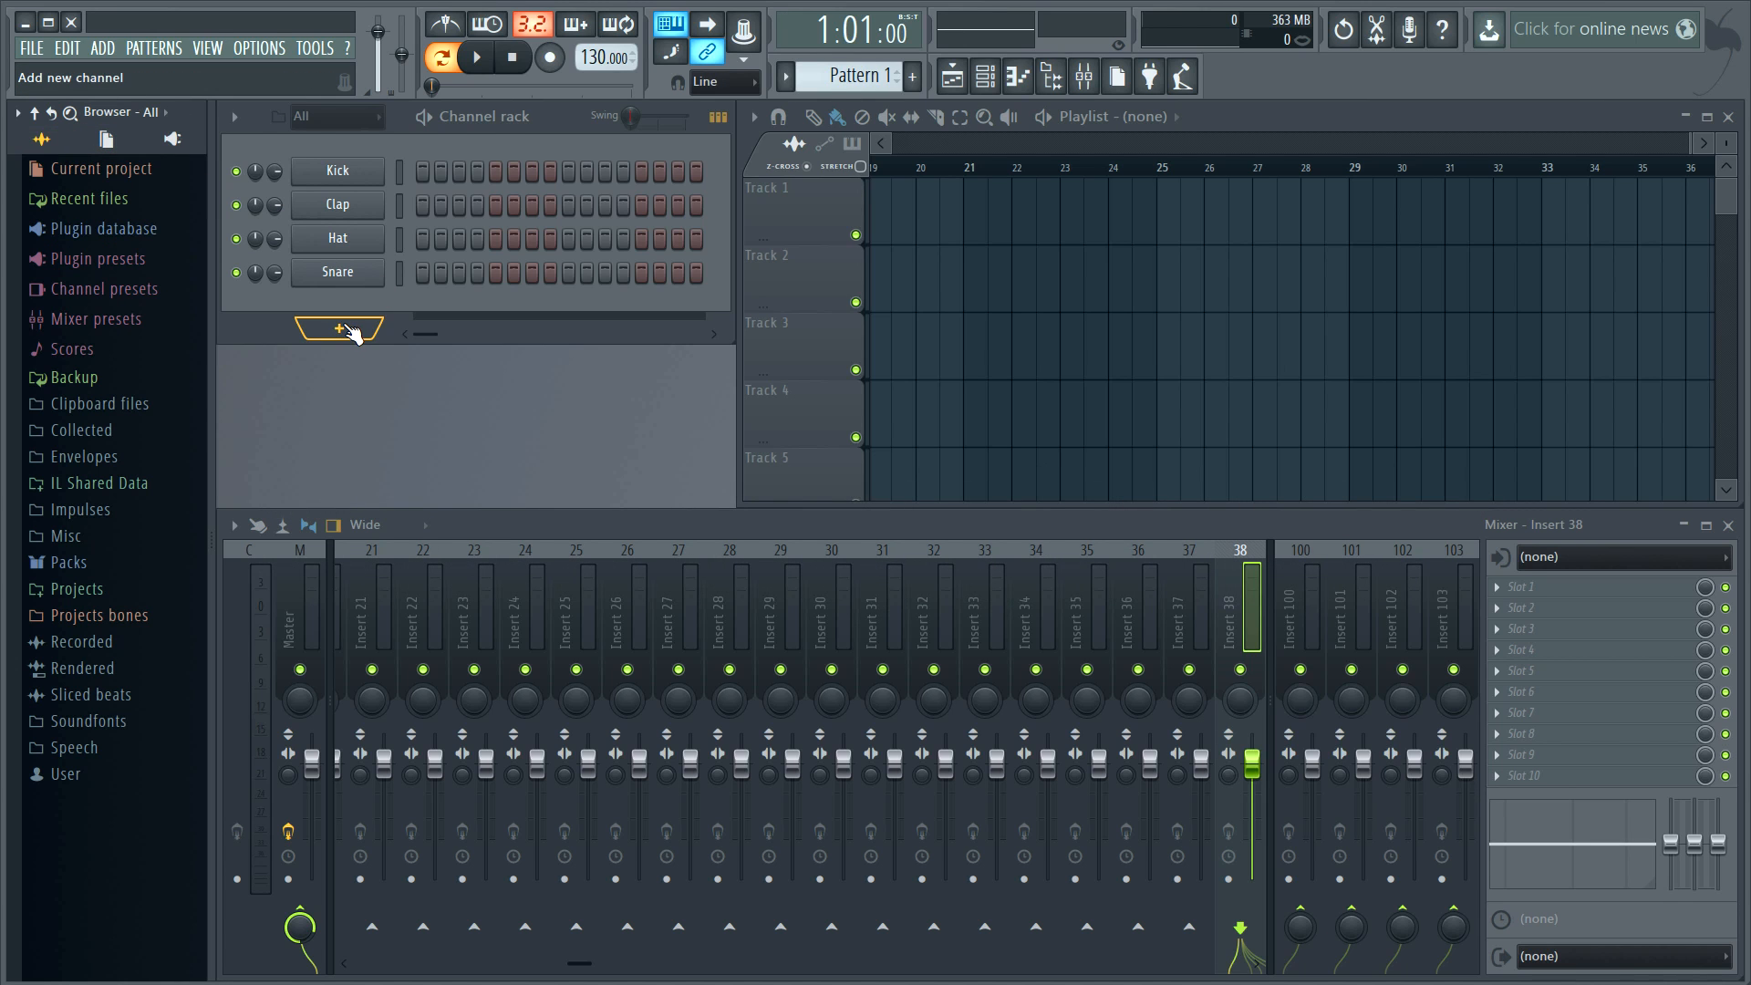
- Look over the plugin lists for adding a channel to the channel rack and an effect to Slot 1 of mixer Insert 38
left_click(349, 328)
left_click(263, 327)
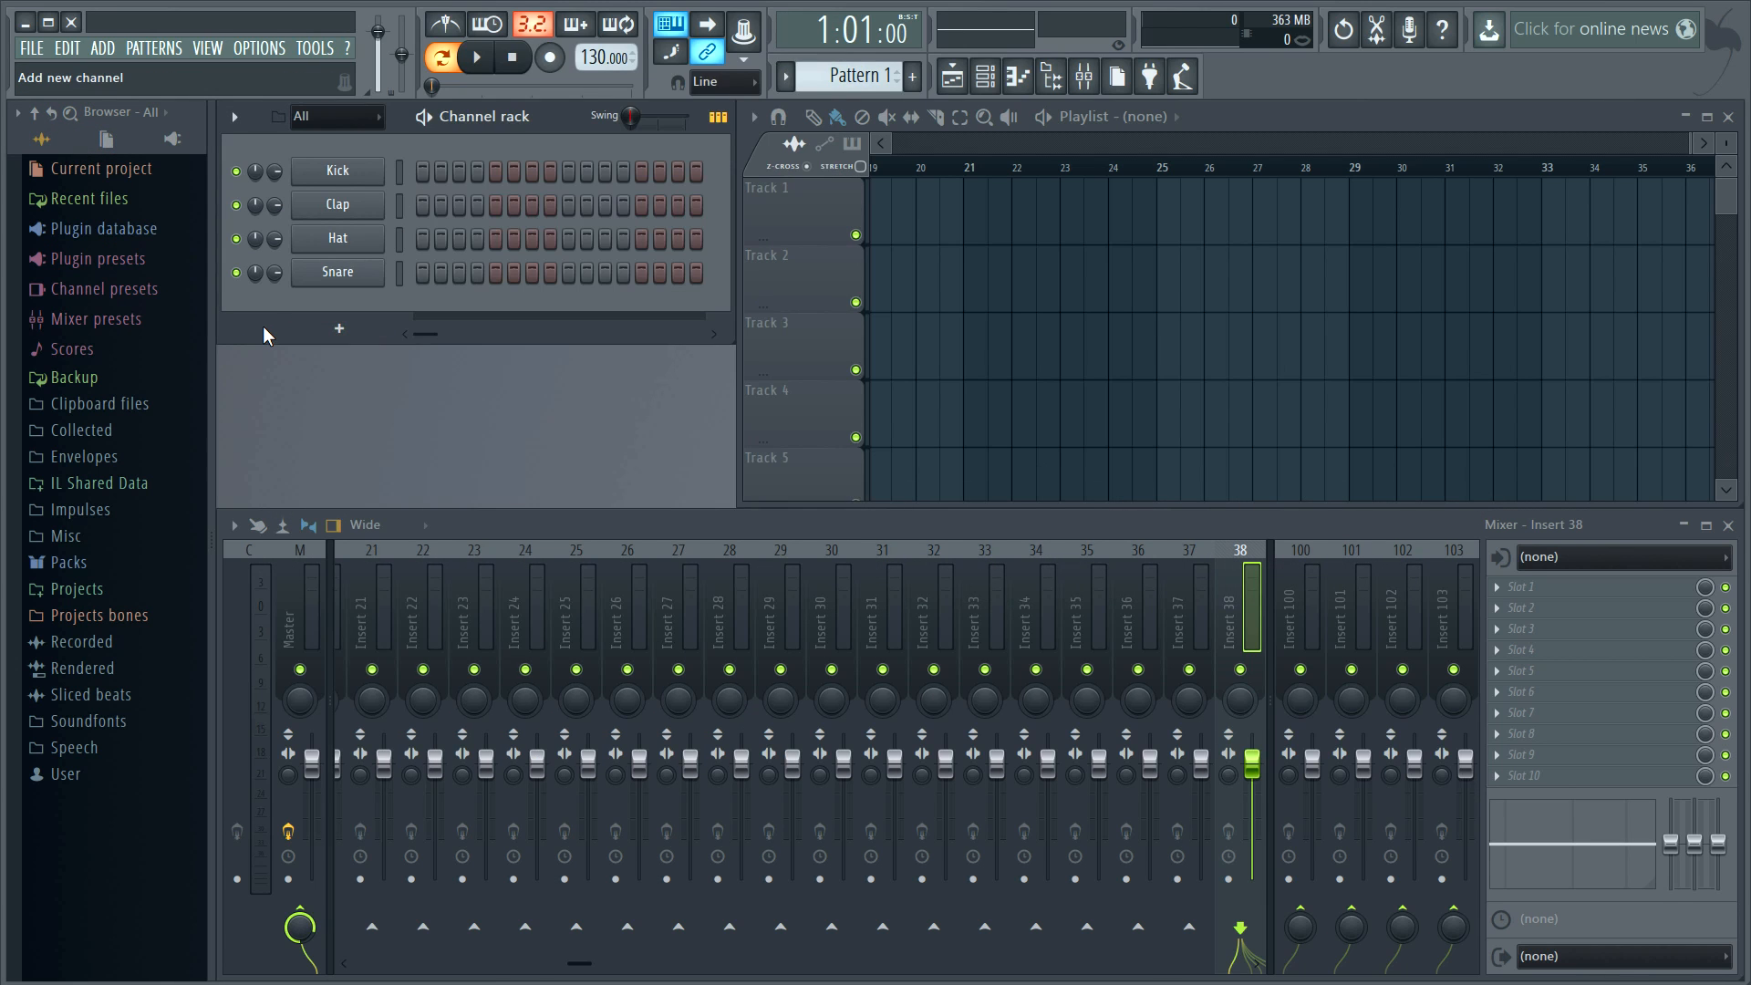
left_click(234, 117)
mouse_move(260, 146)
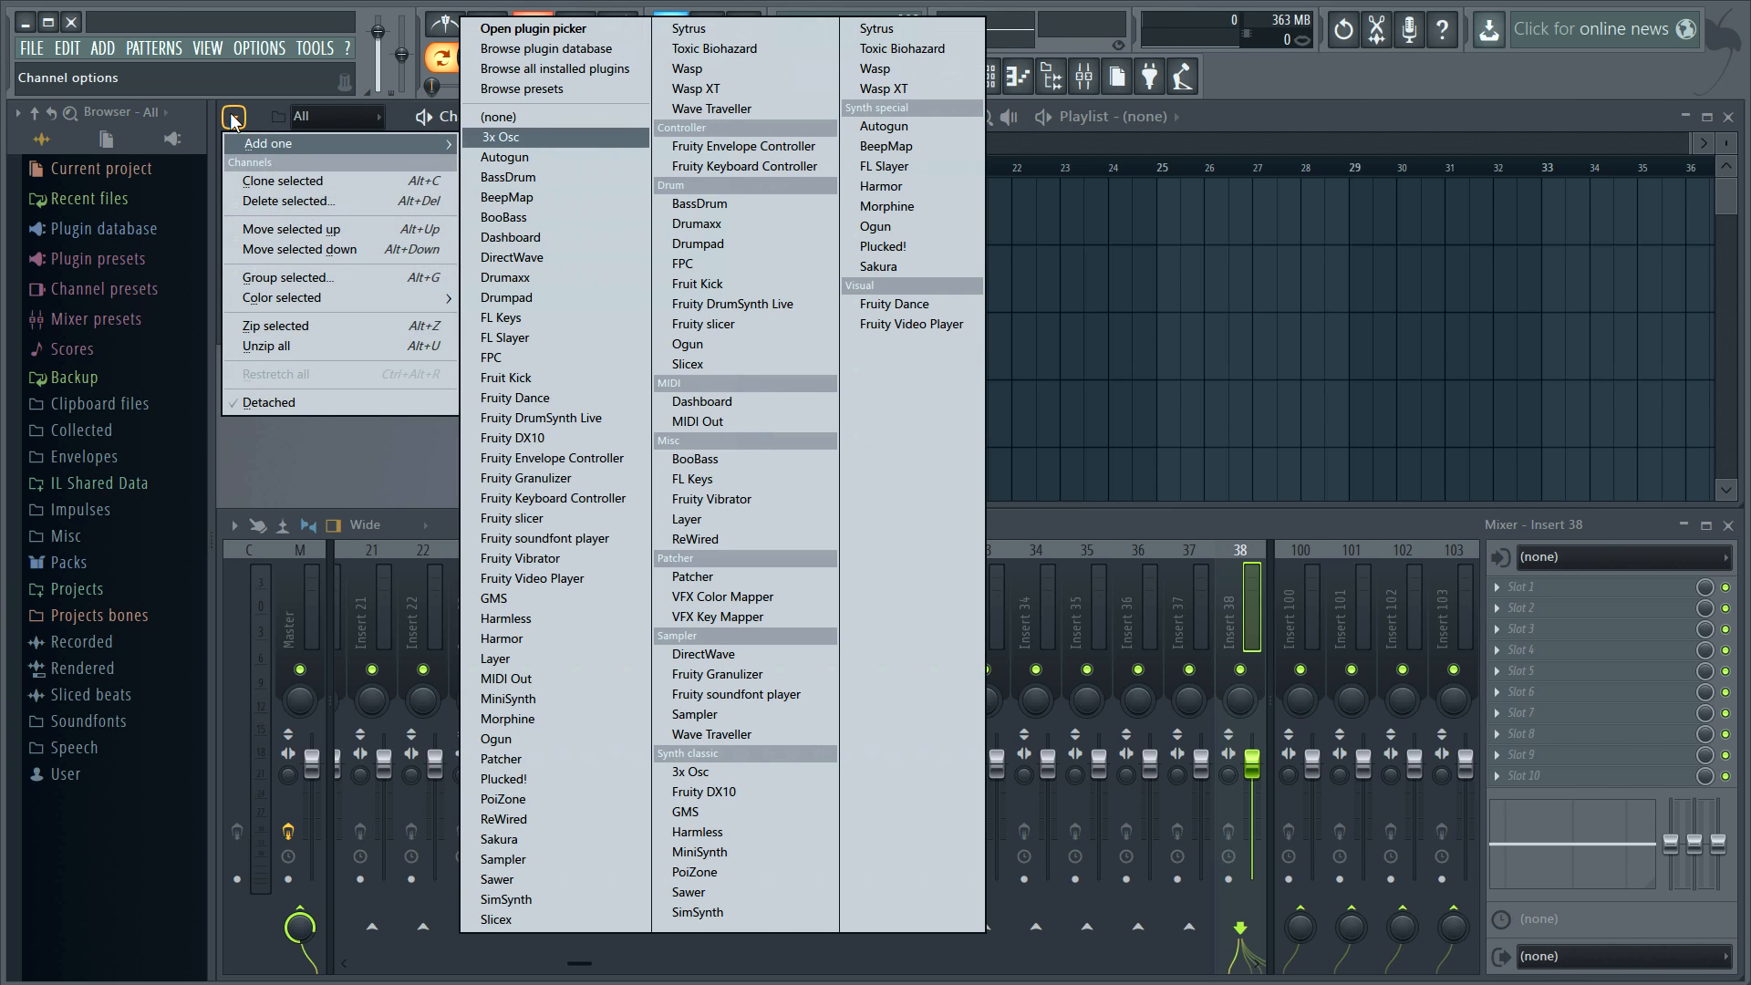
left_click(235, 119)
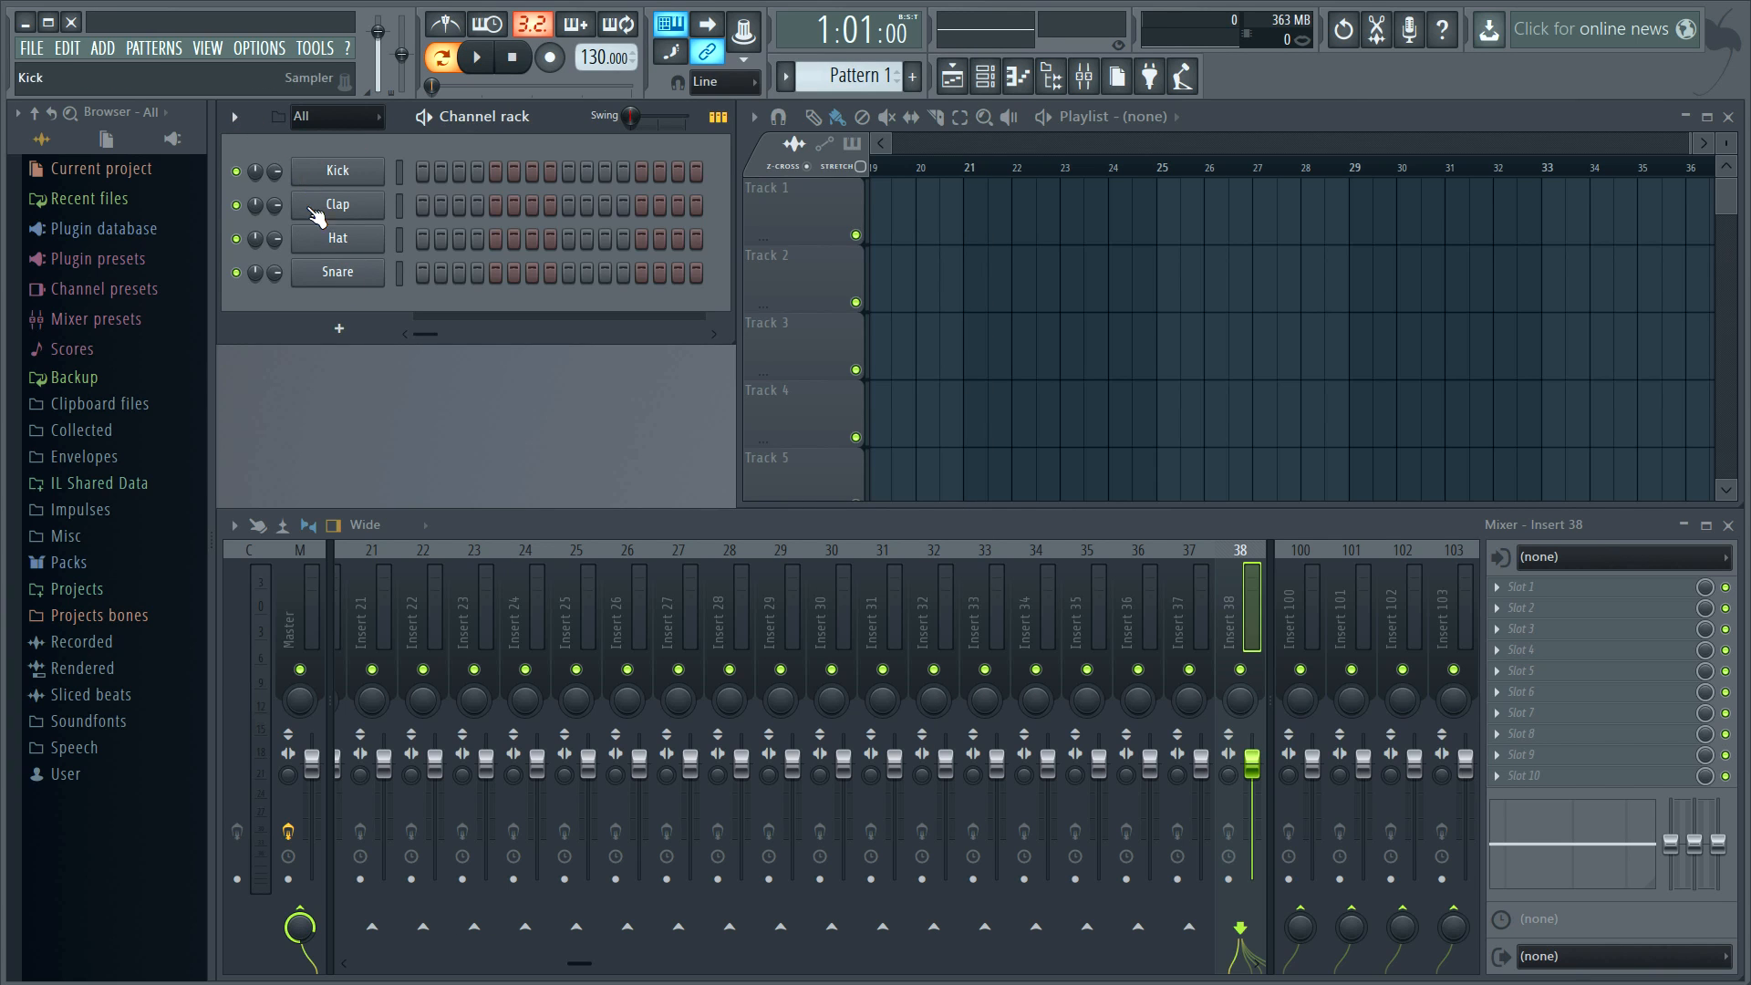
left_click(1504, 590)
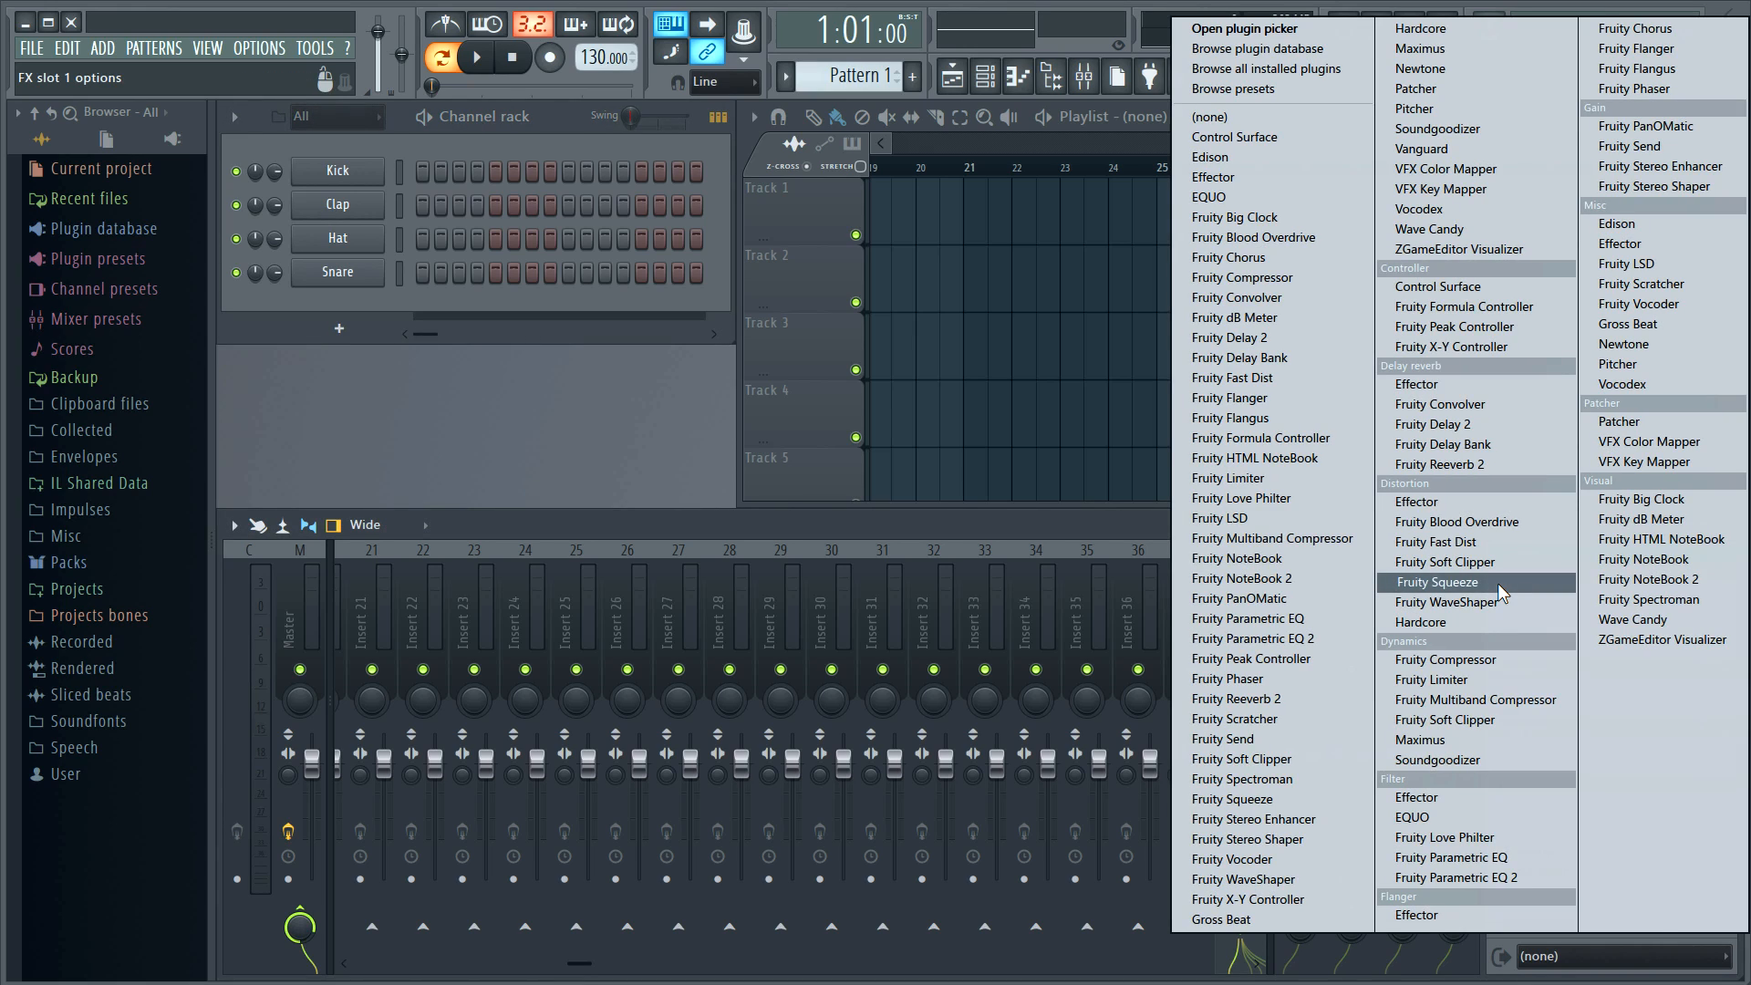
left_click(1112, 526)
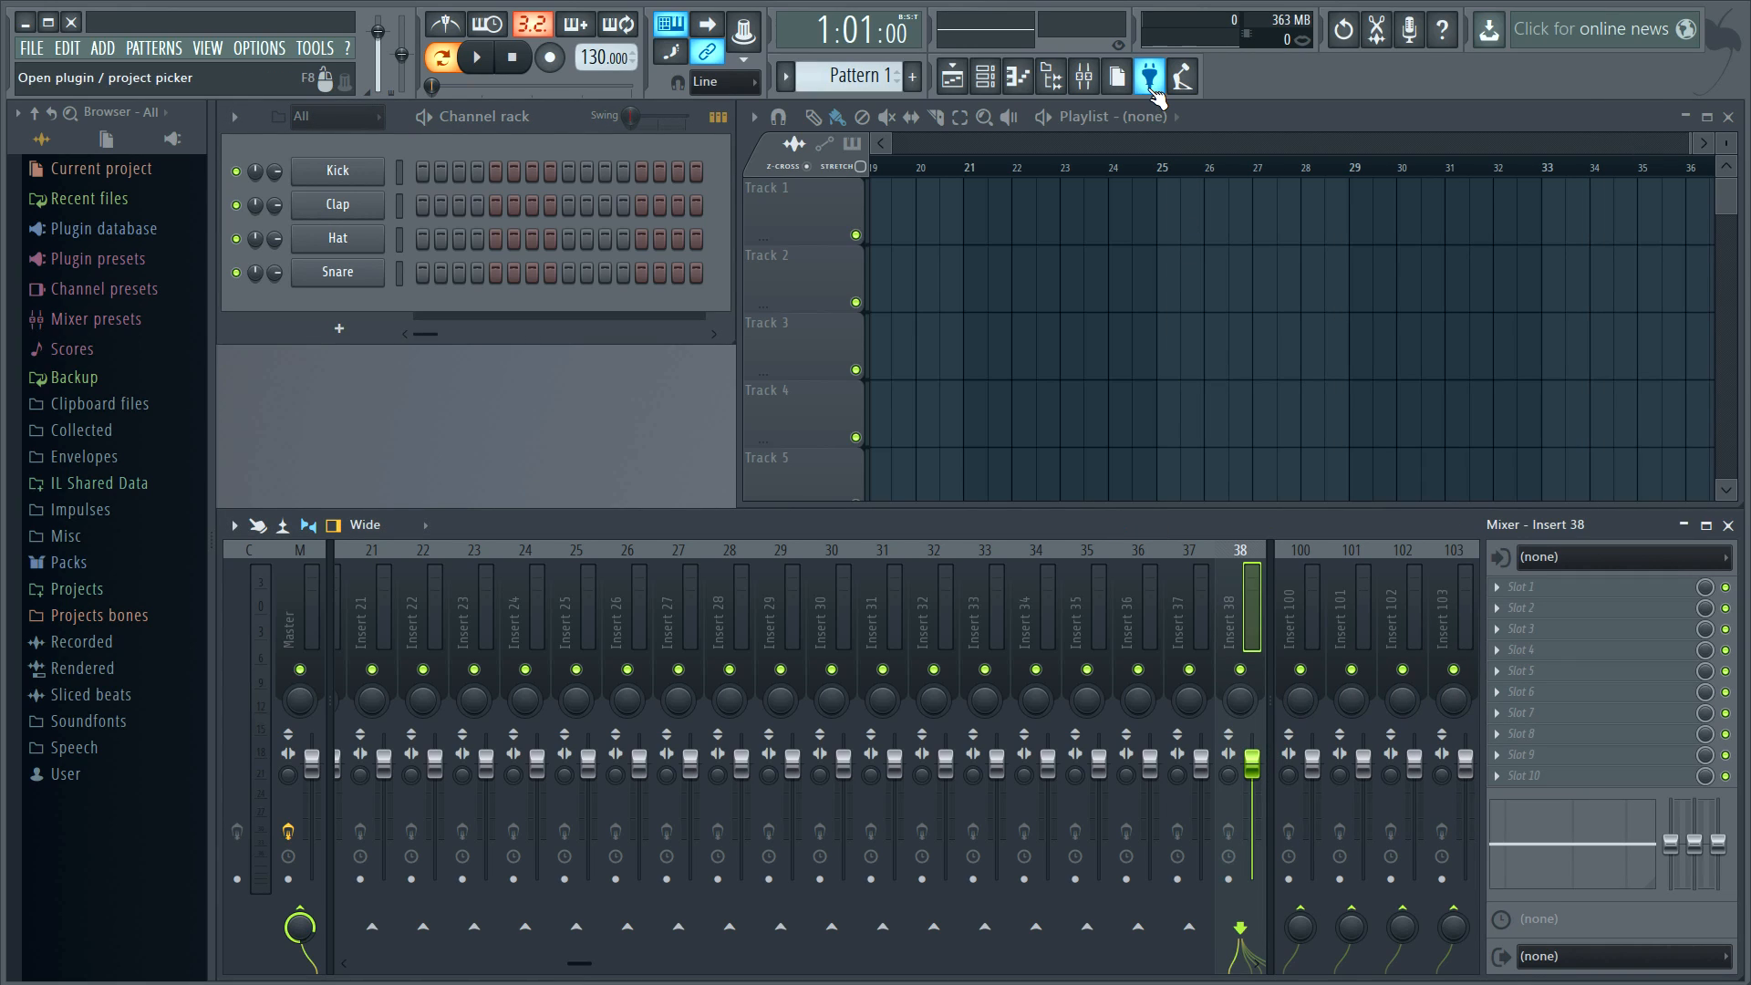
- View the full plugin picker with generators and effects, reopening it once and closing it again
left_click(1152, 80)
left_click(1150, 78)
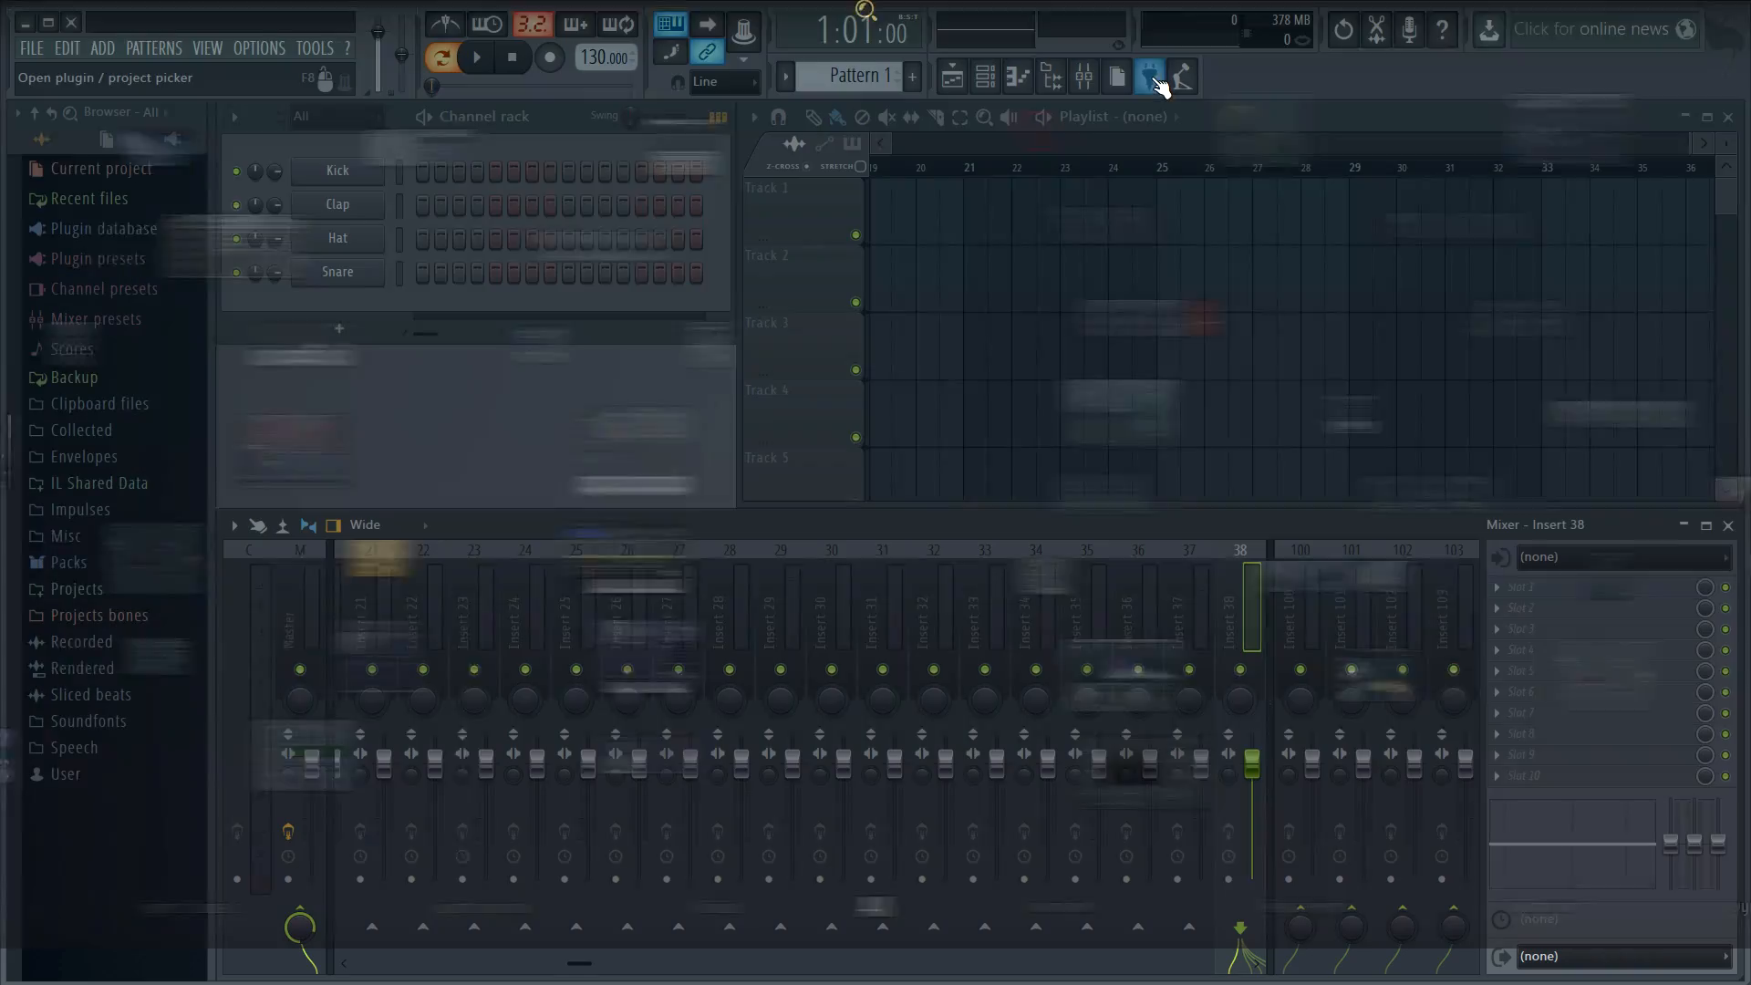
middle_click(693, 402)
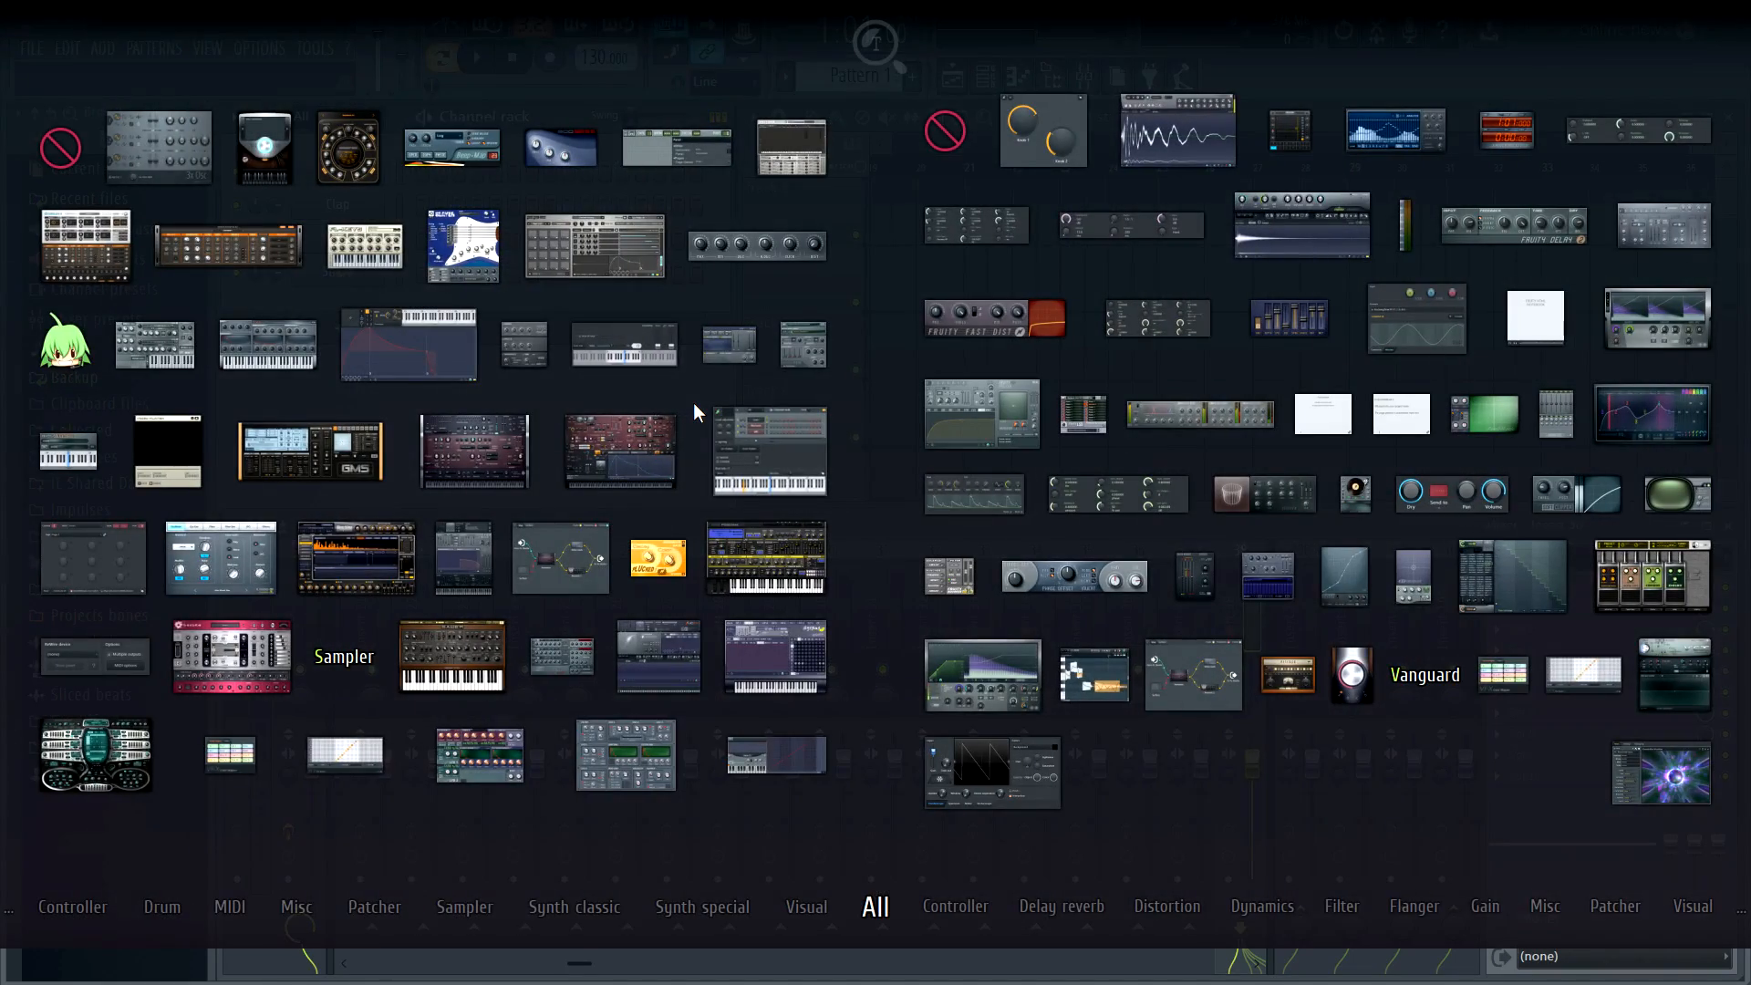
middle_click(693, 402)
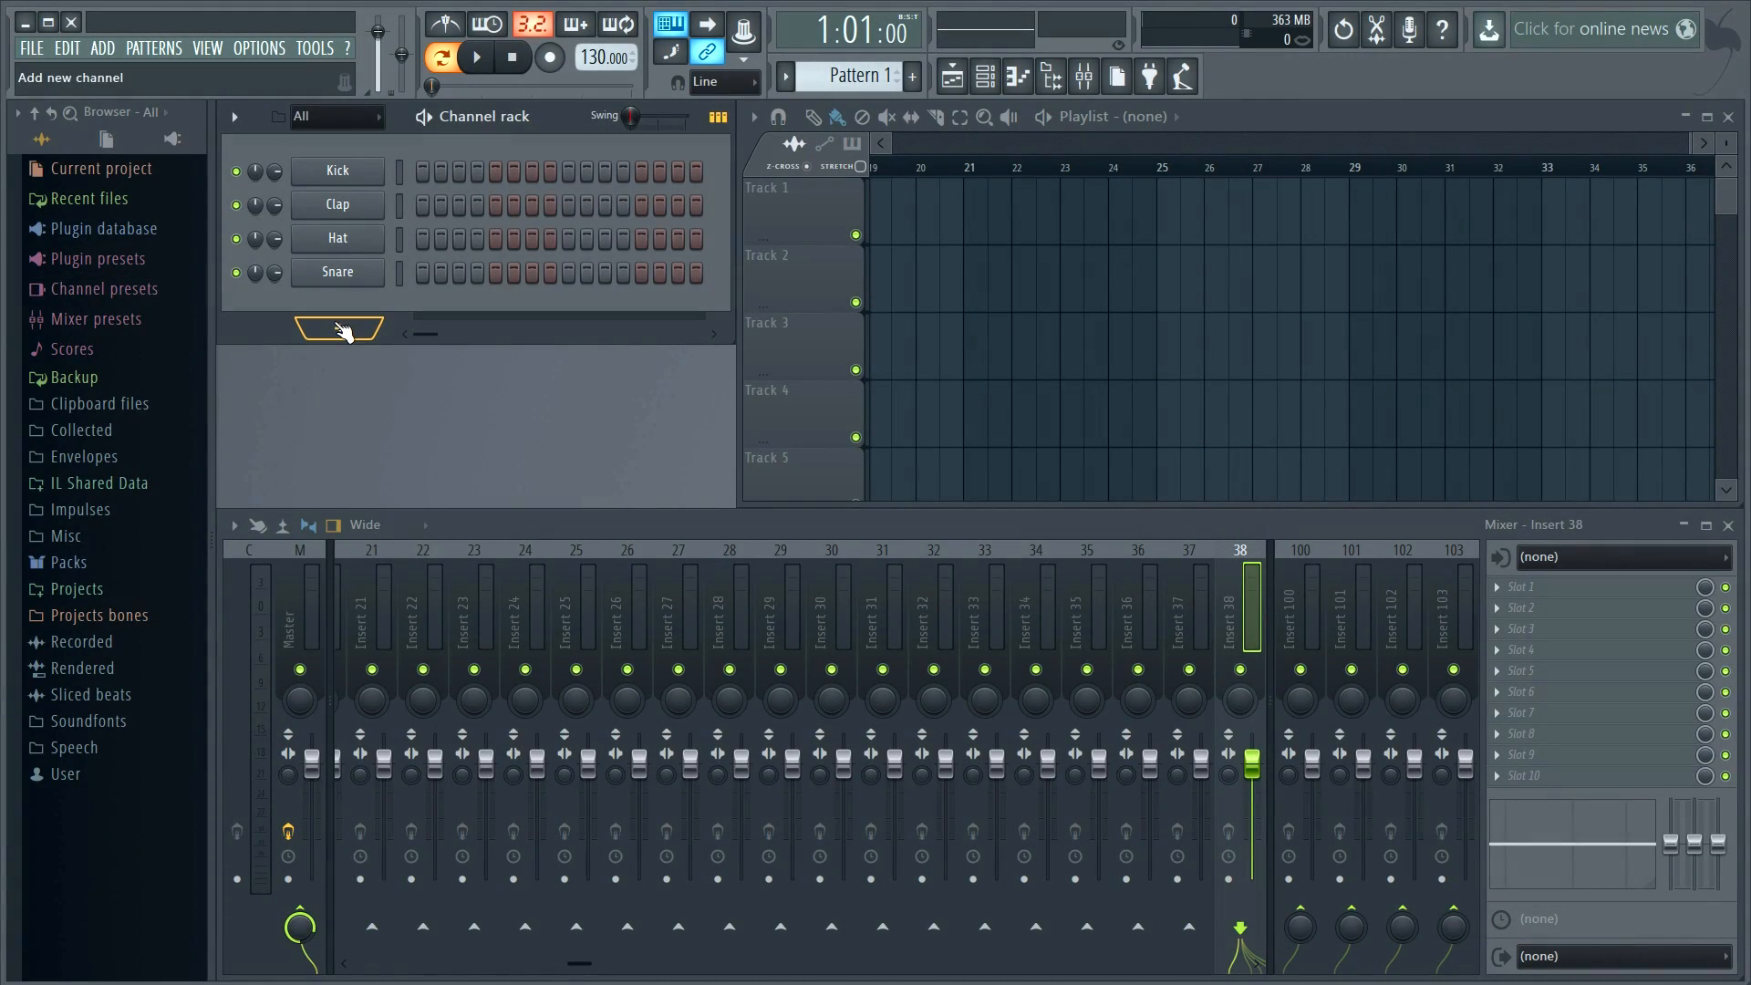
- View the generators-only plugin picker for the channel rack and the effects-only picker for mixer Slot 1, highlighting its Filter category
middle_click(341, 329)
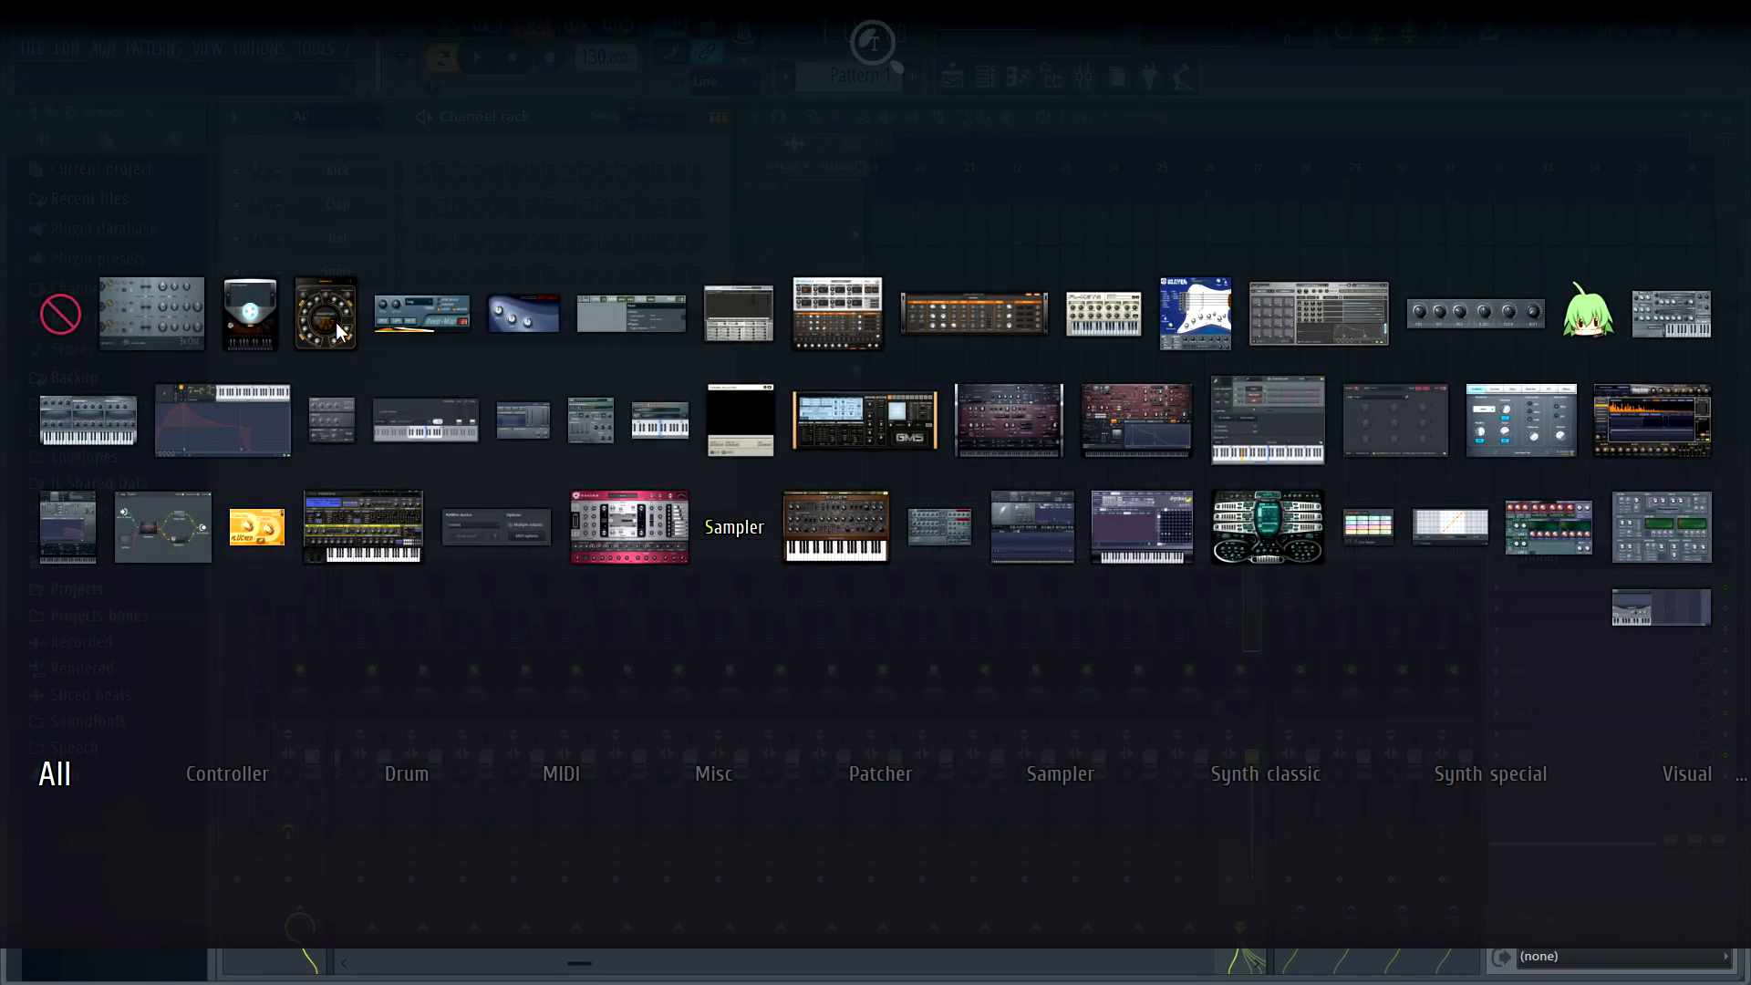
middle_click(336, 324)
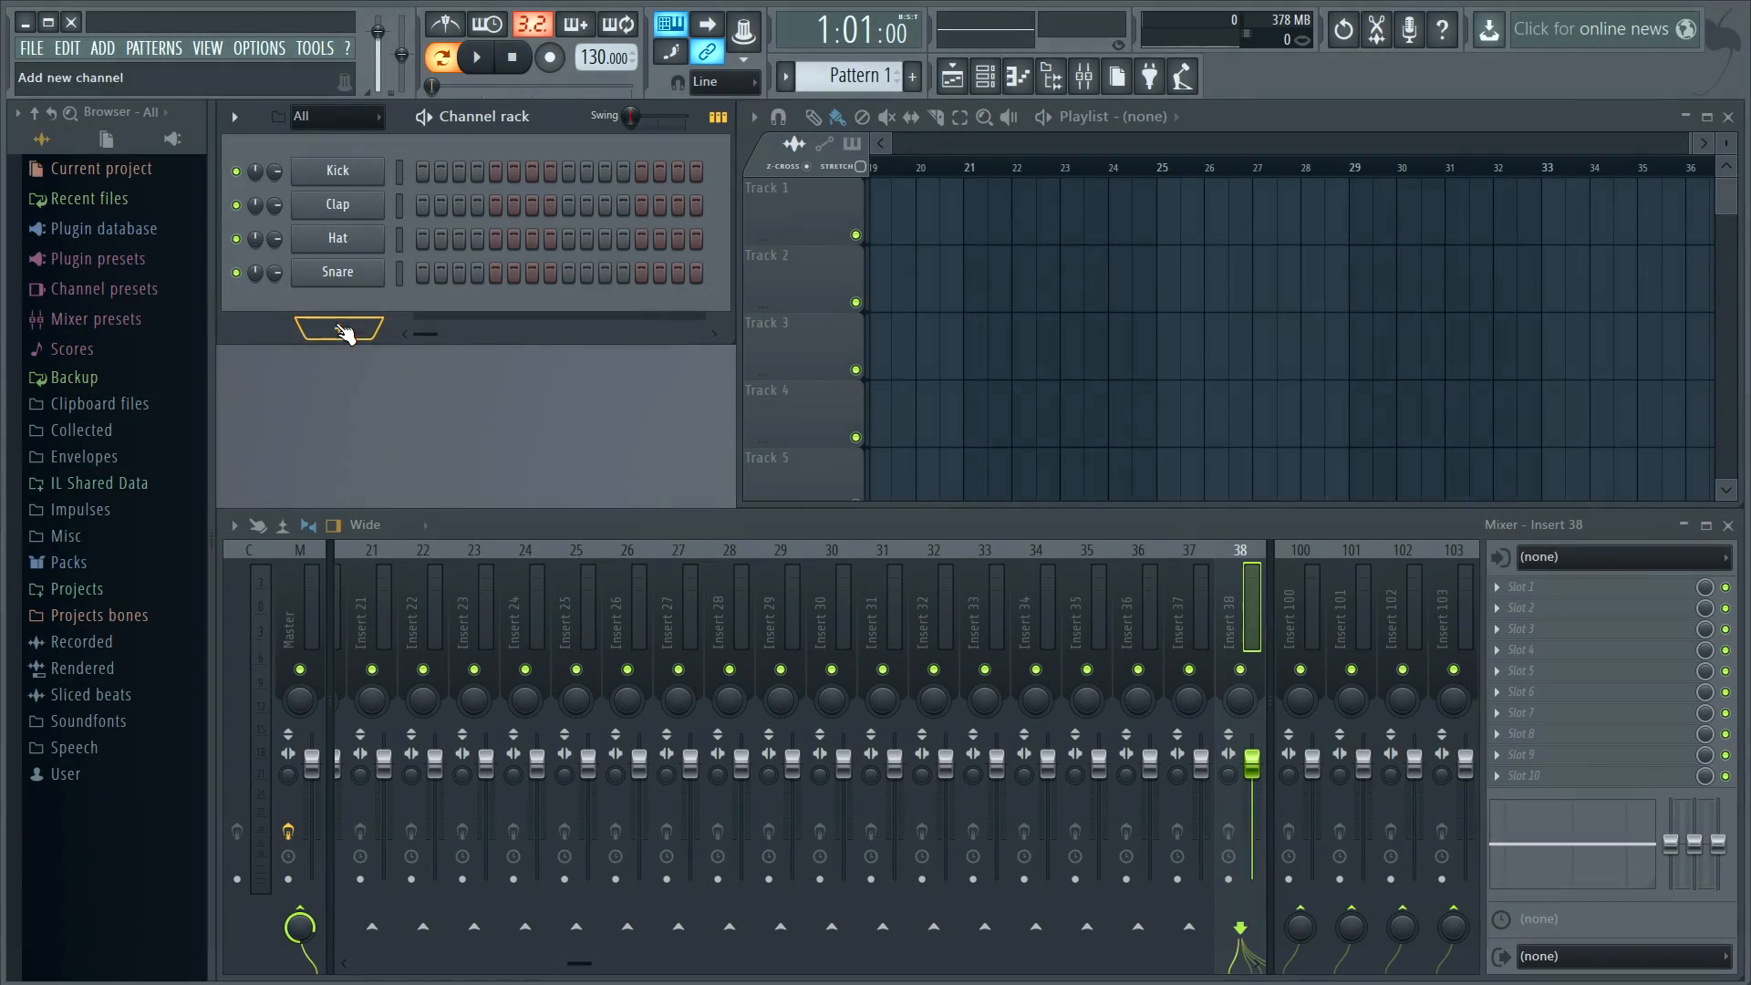
middle_click(1502, 594)
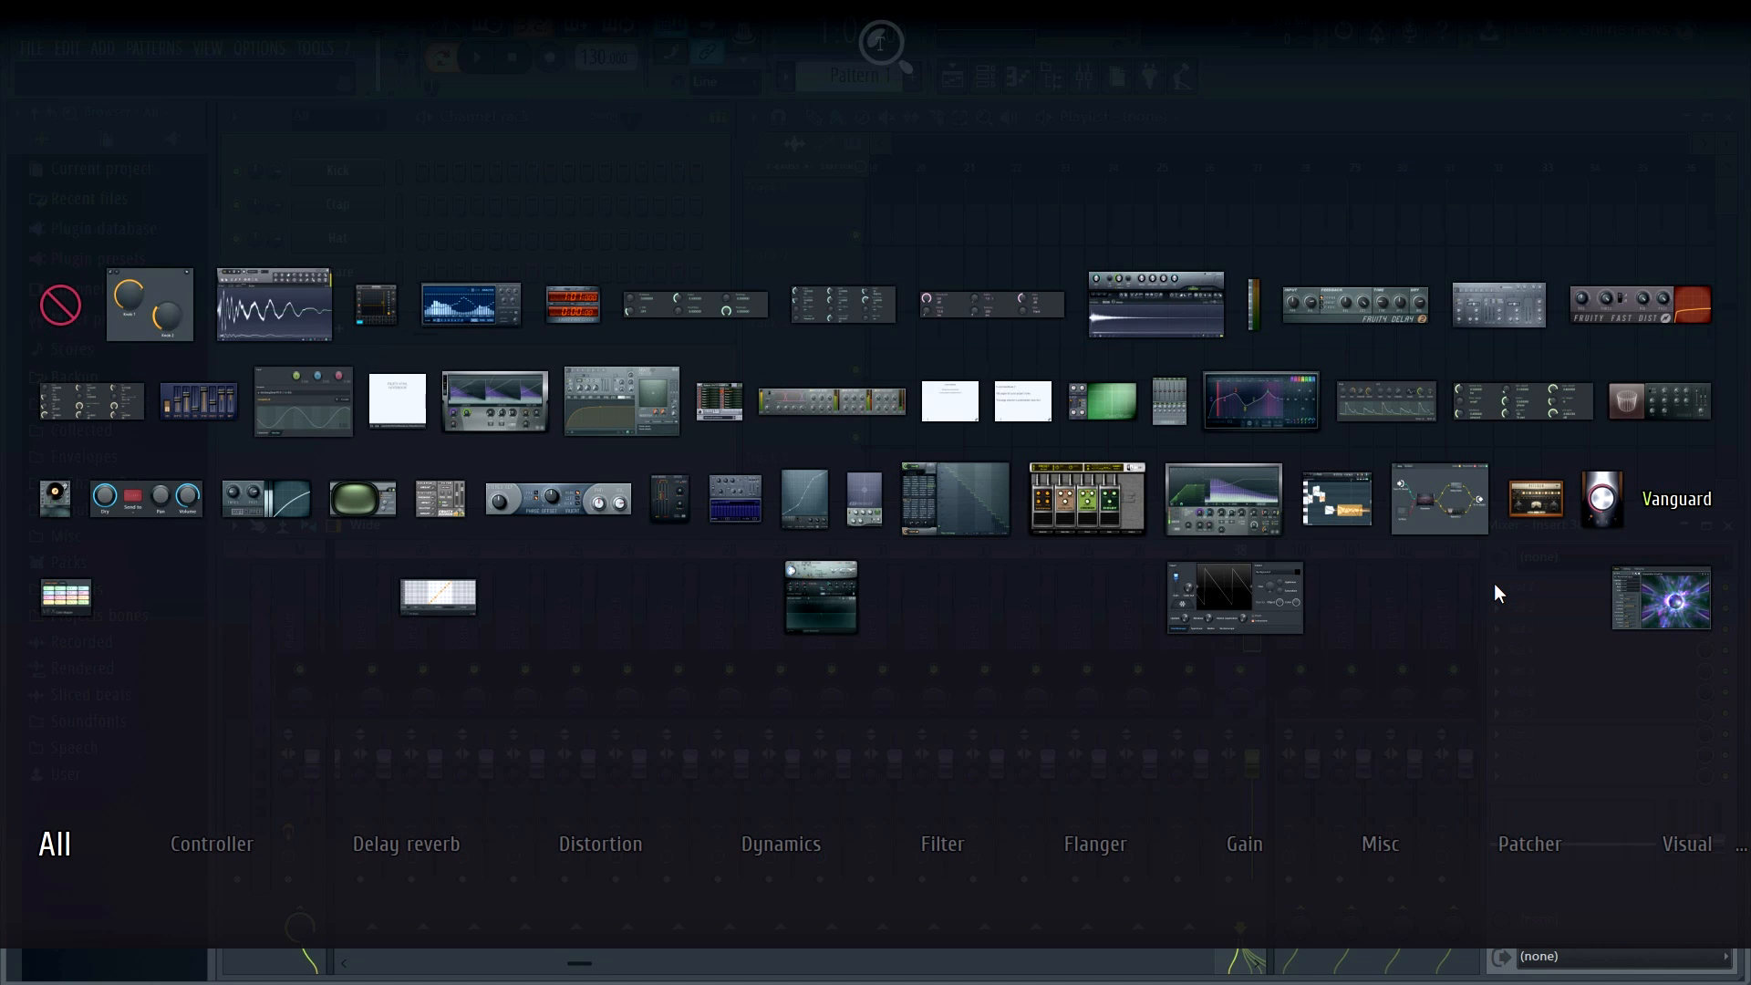
mouse_move(916, 832)
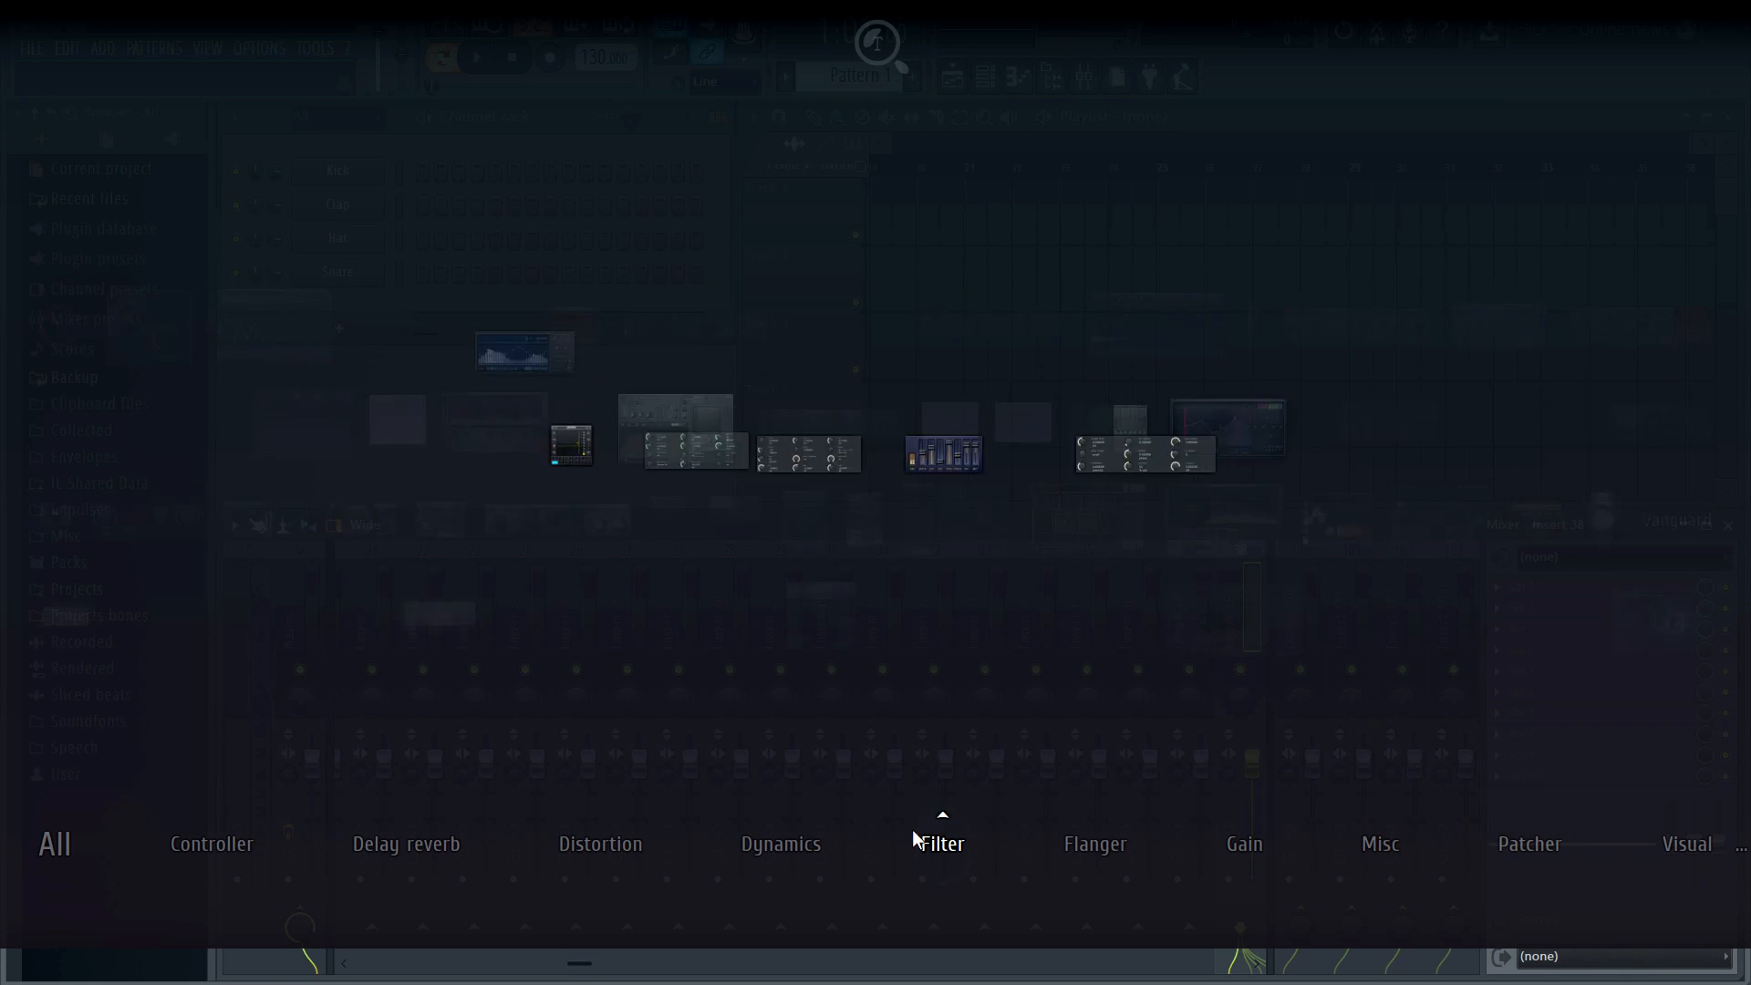
key("Escape")
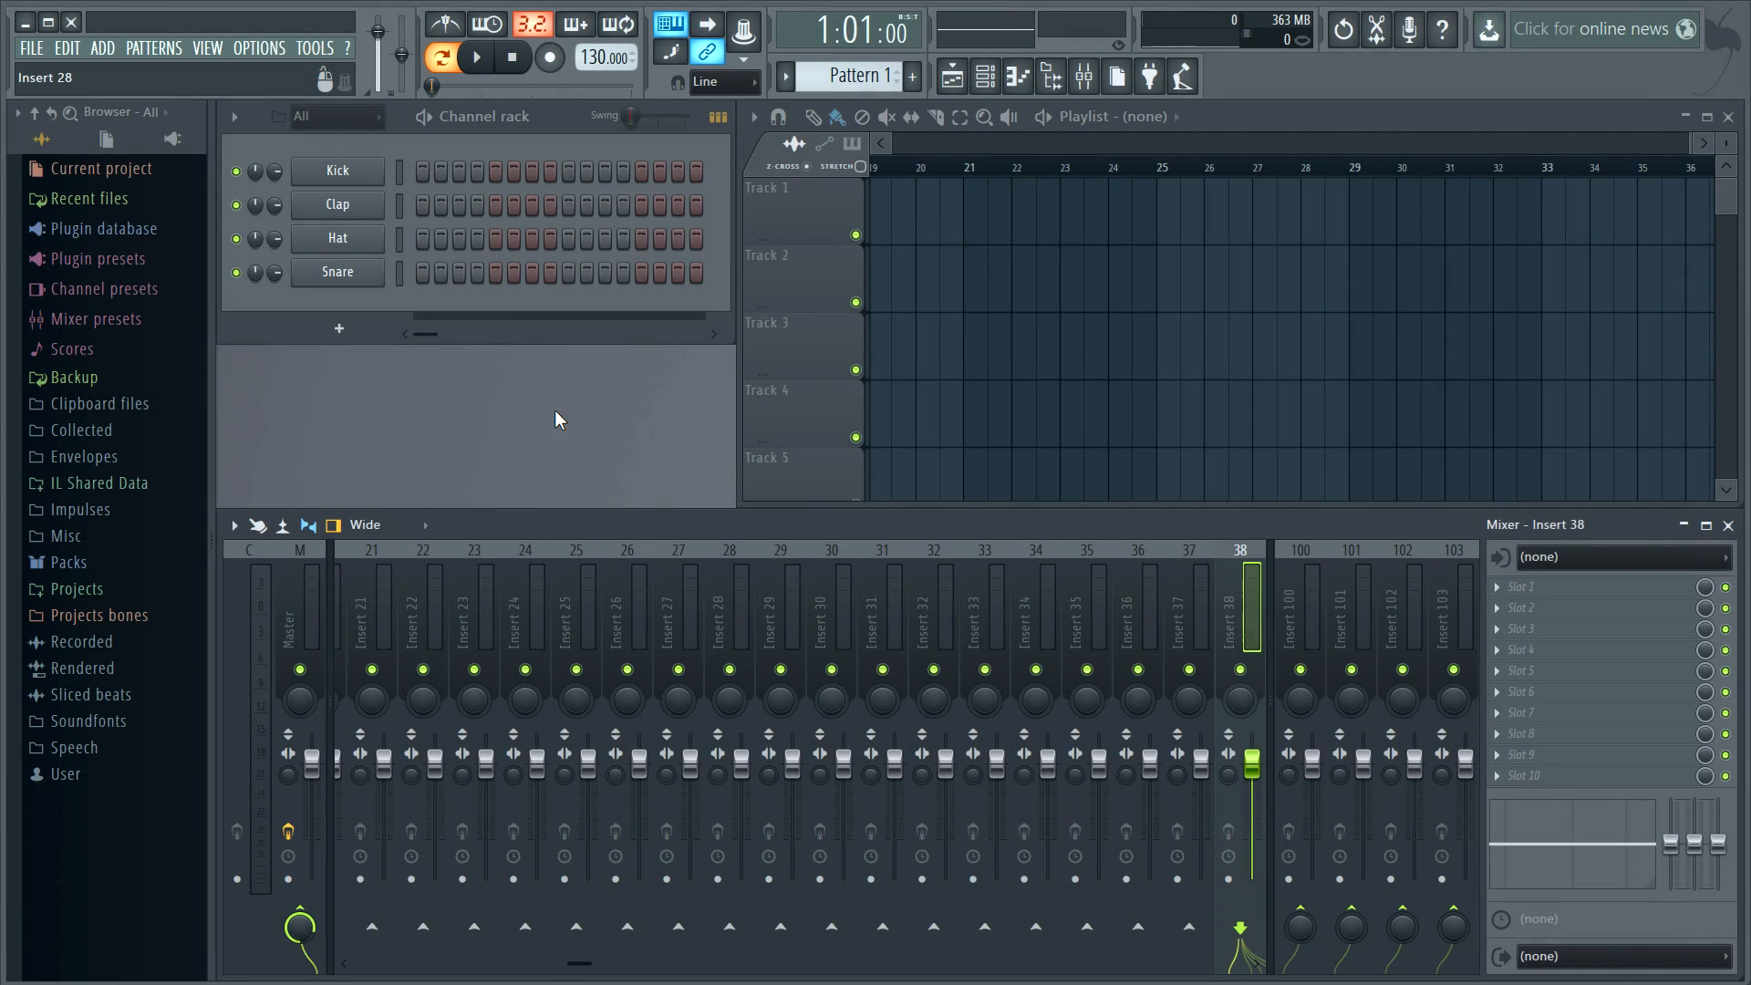
- Look over the commands for adding channels and effects, viewing the plugin picker and refreshing the plugin list
left_click(103, 49)
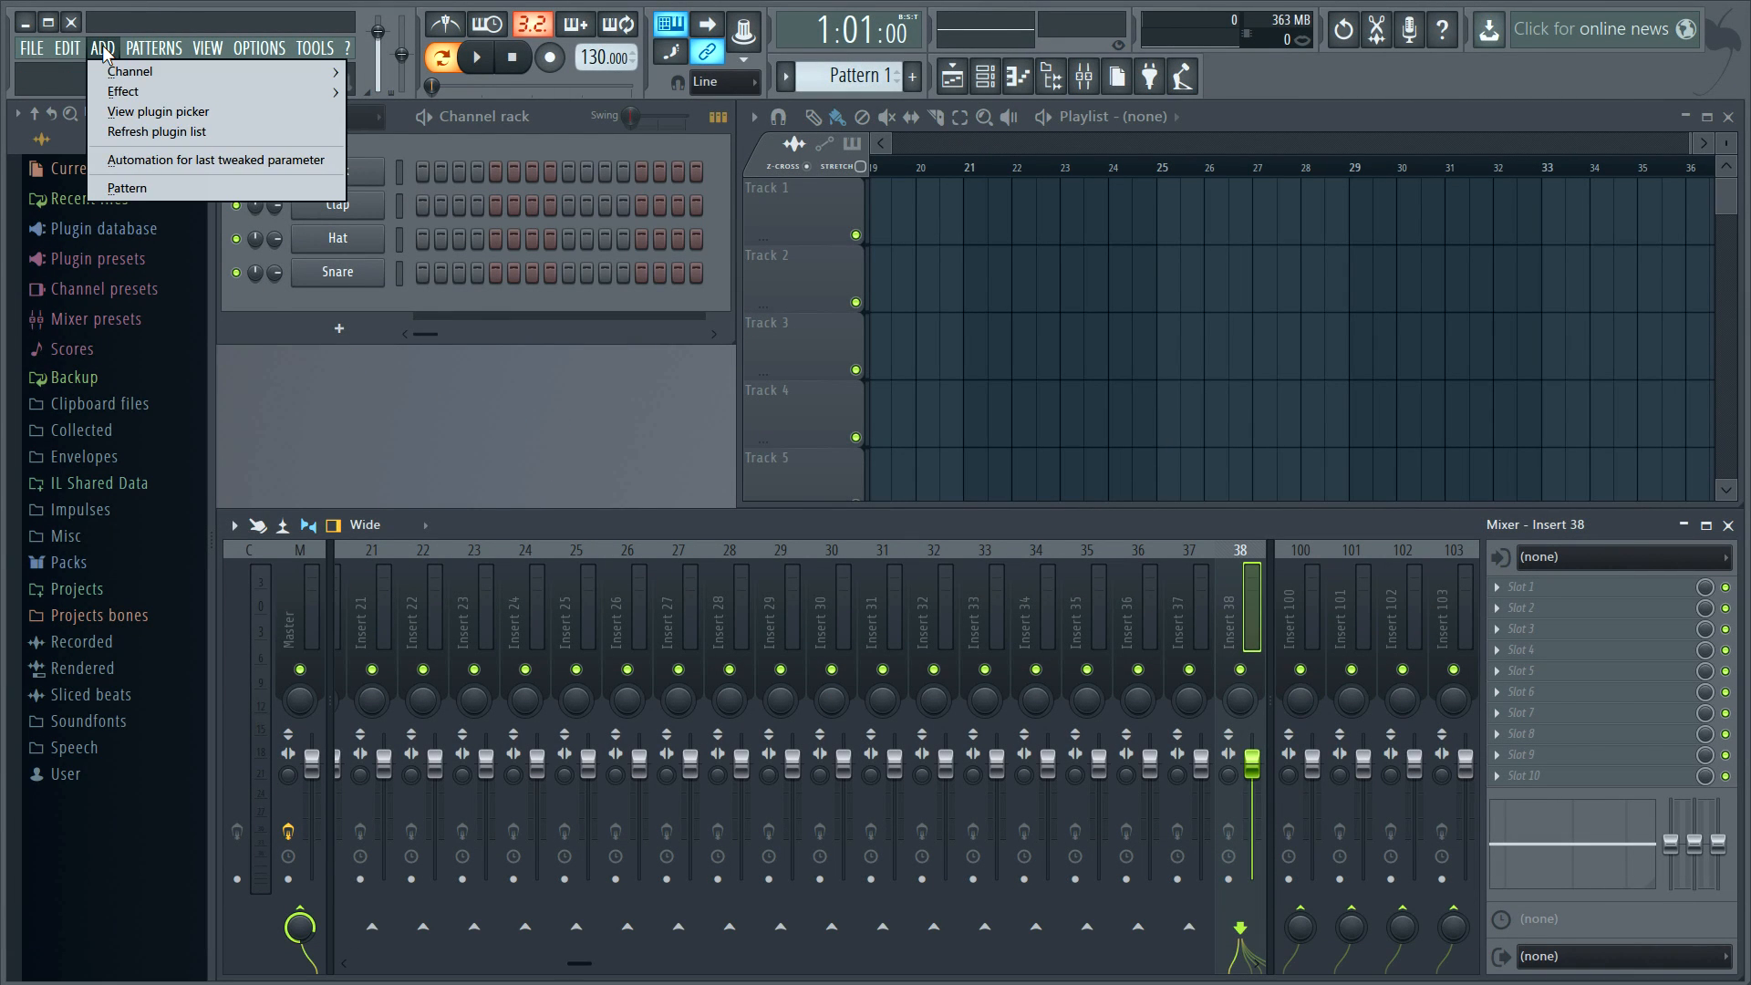
mouse_move(136, 92)
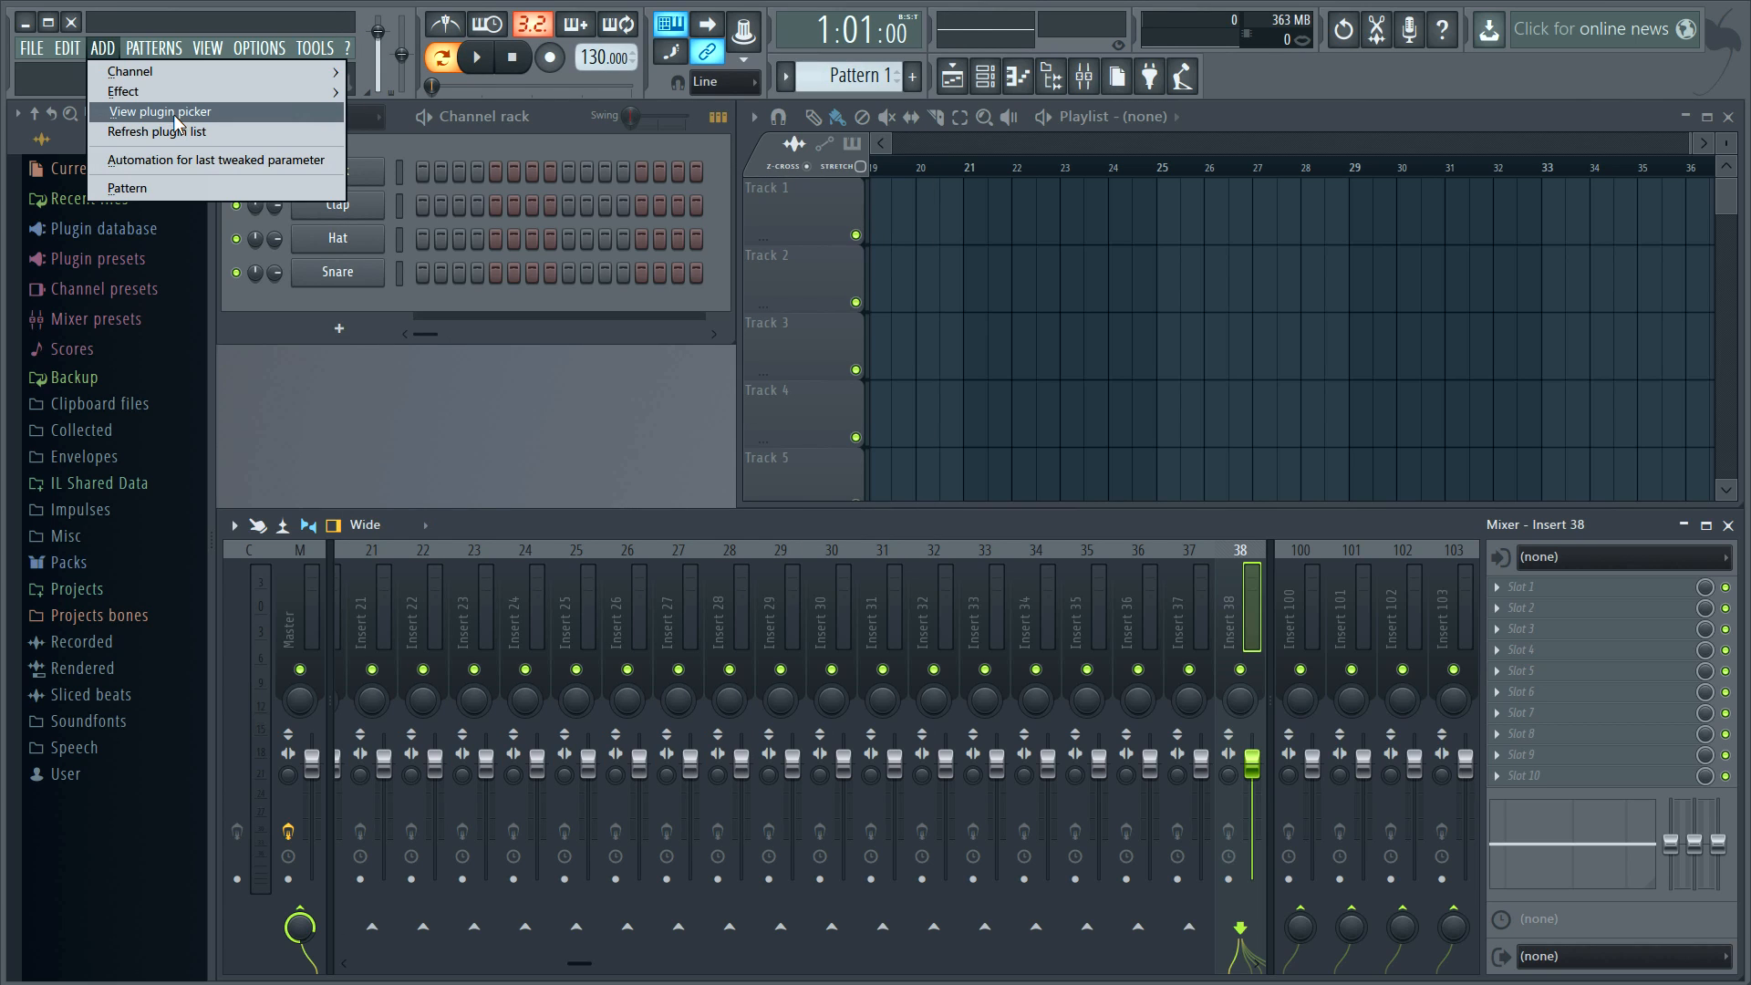
left_click(452, 402)
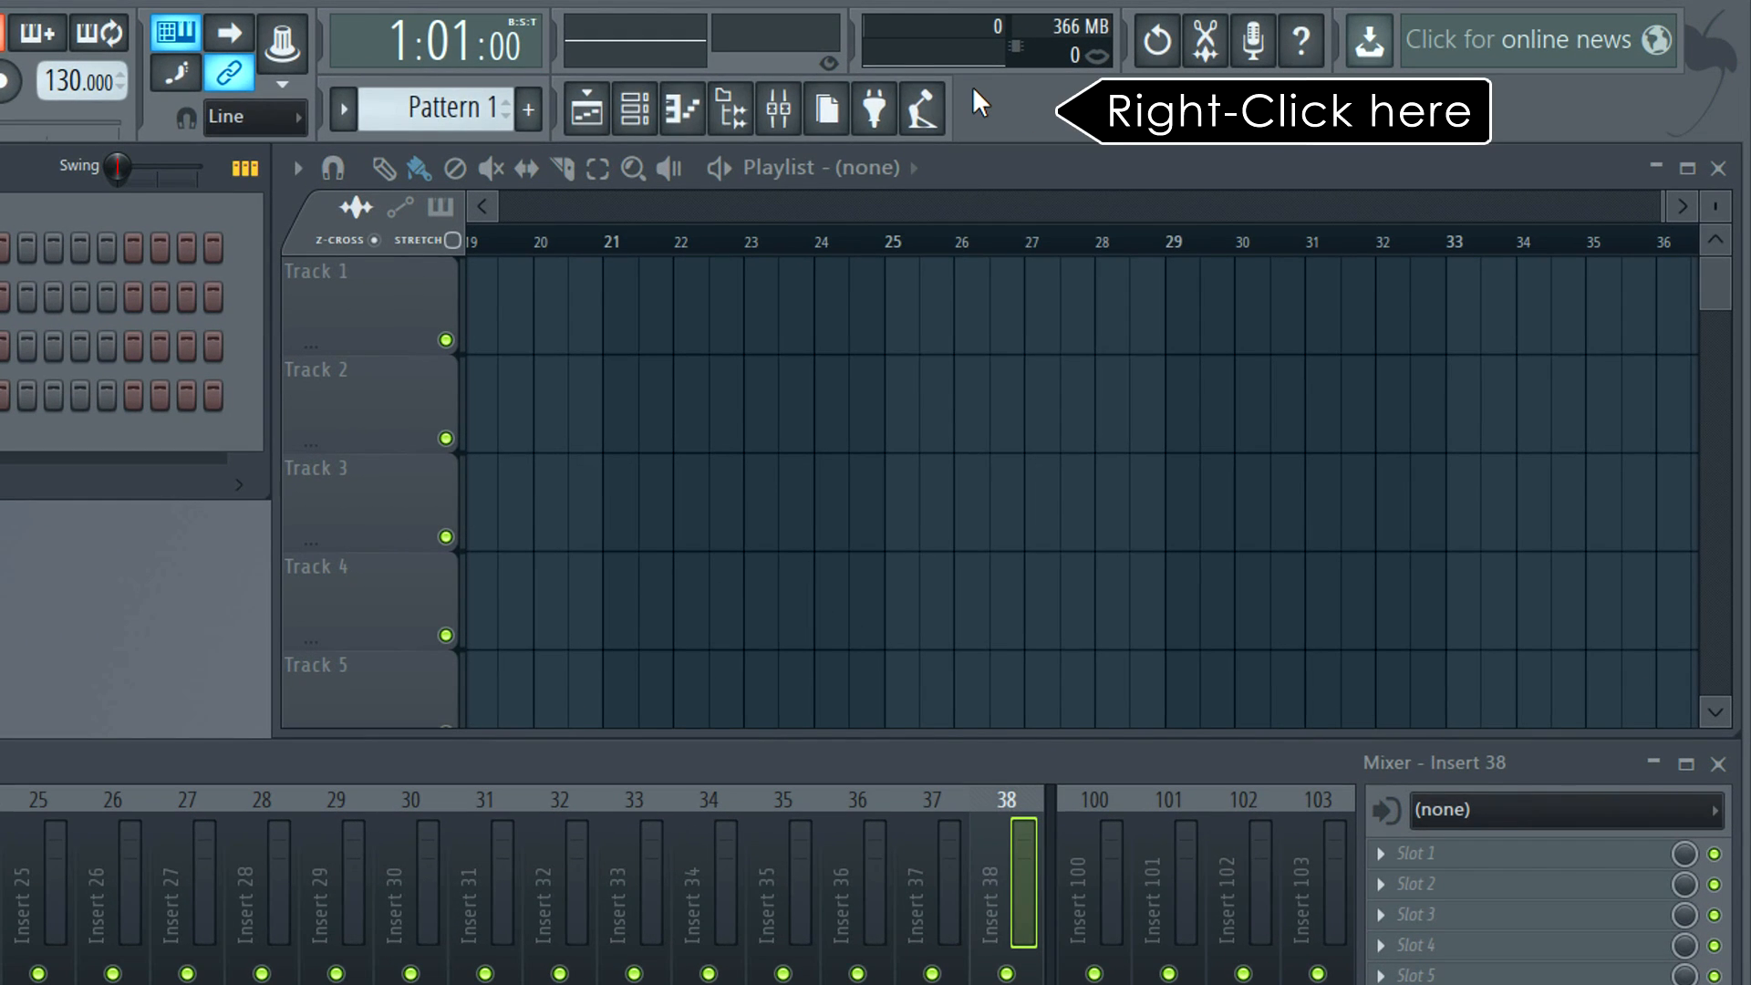
- Show Shortcut panel 3 in the main toolbar and add the Render as audio file shortcut to it
right_click(973, 88)
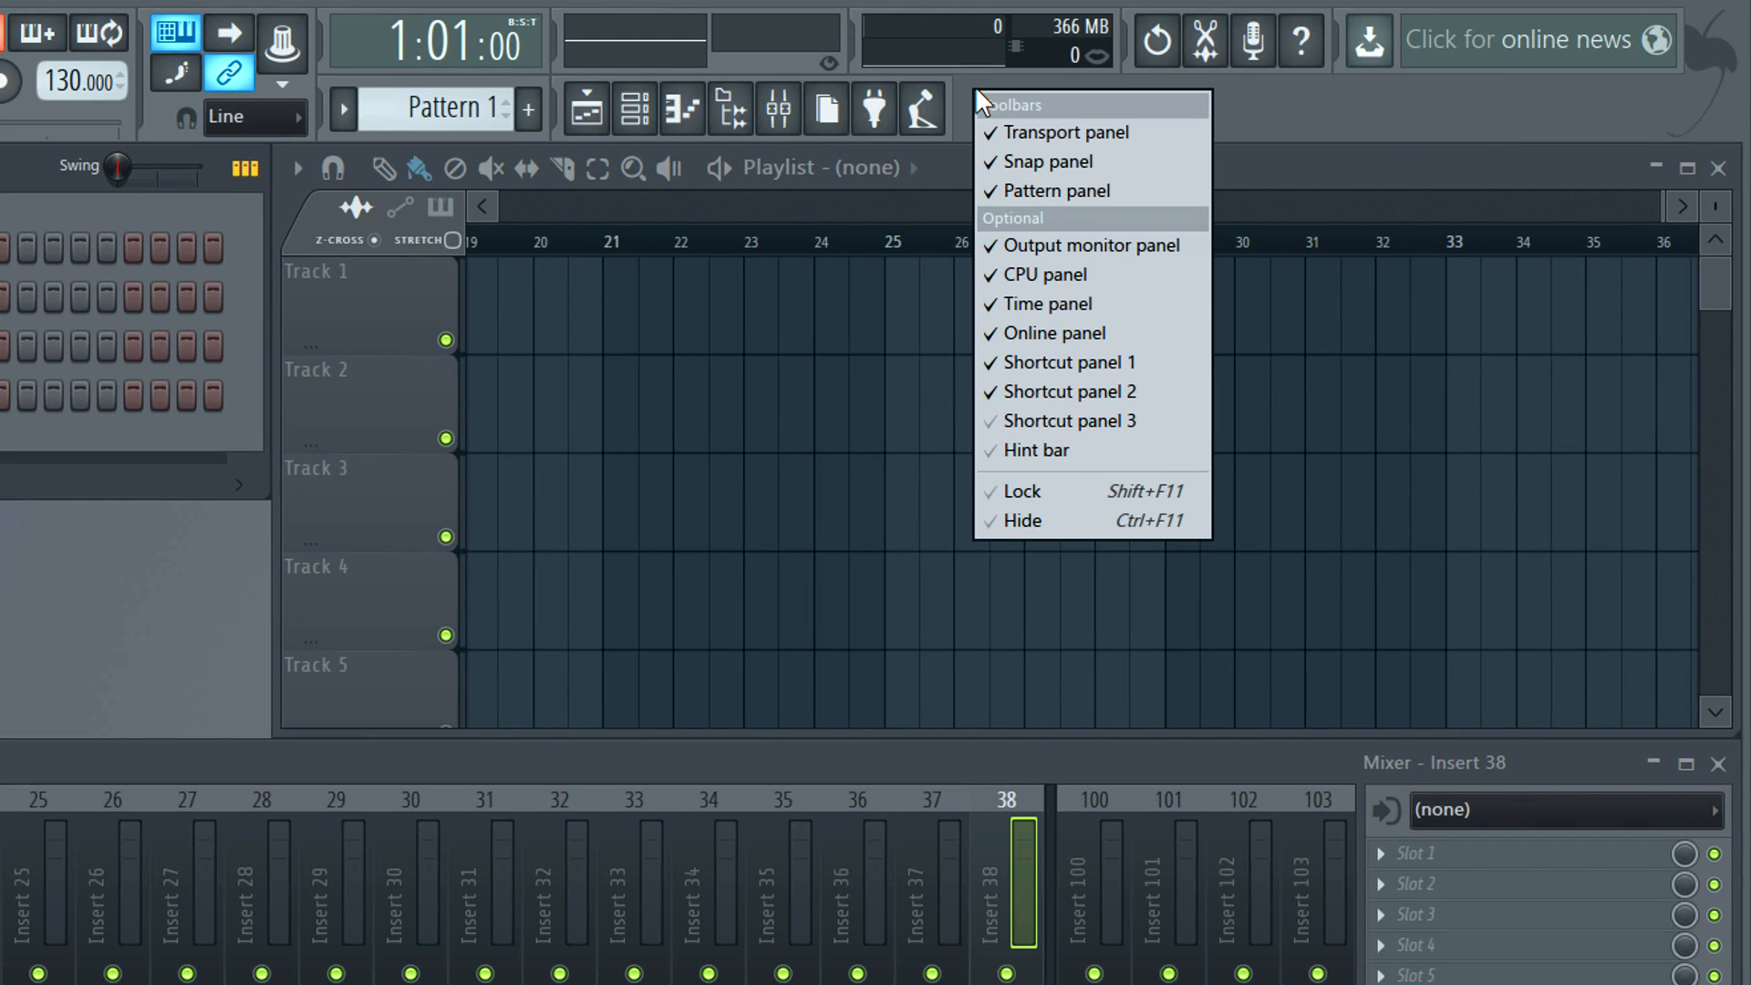
left_click(1060, 421)
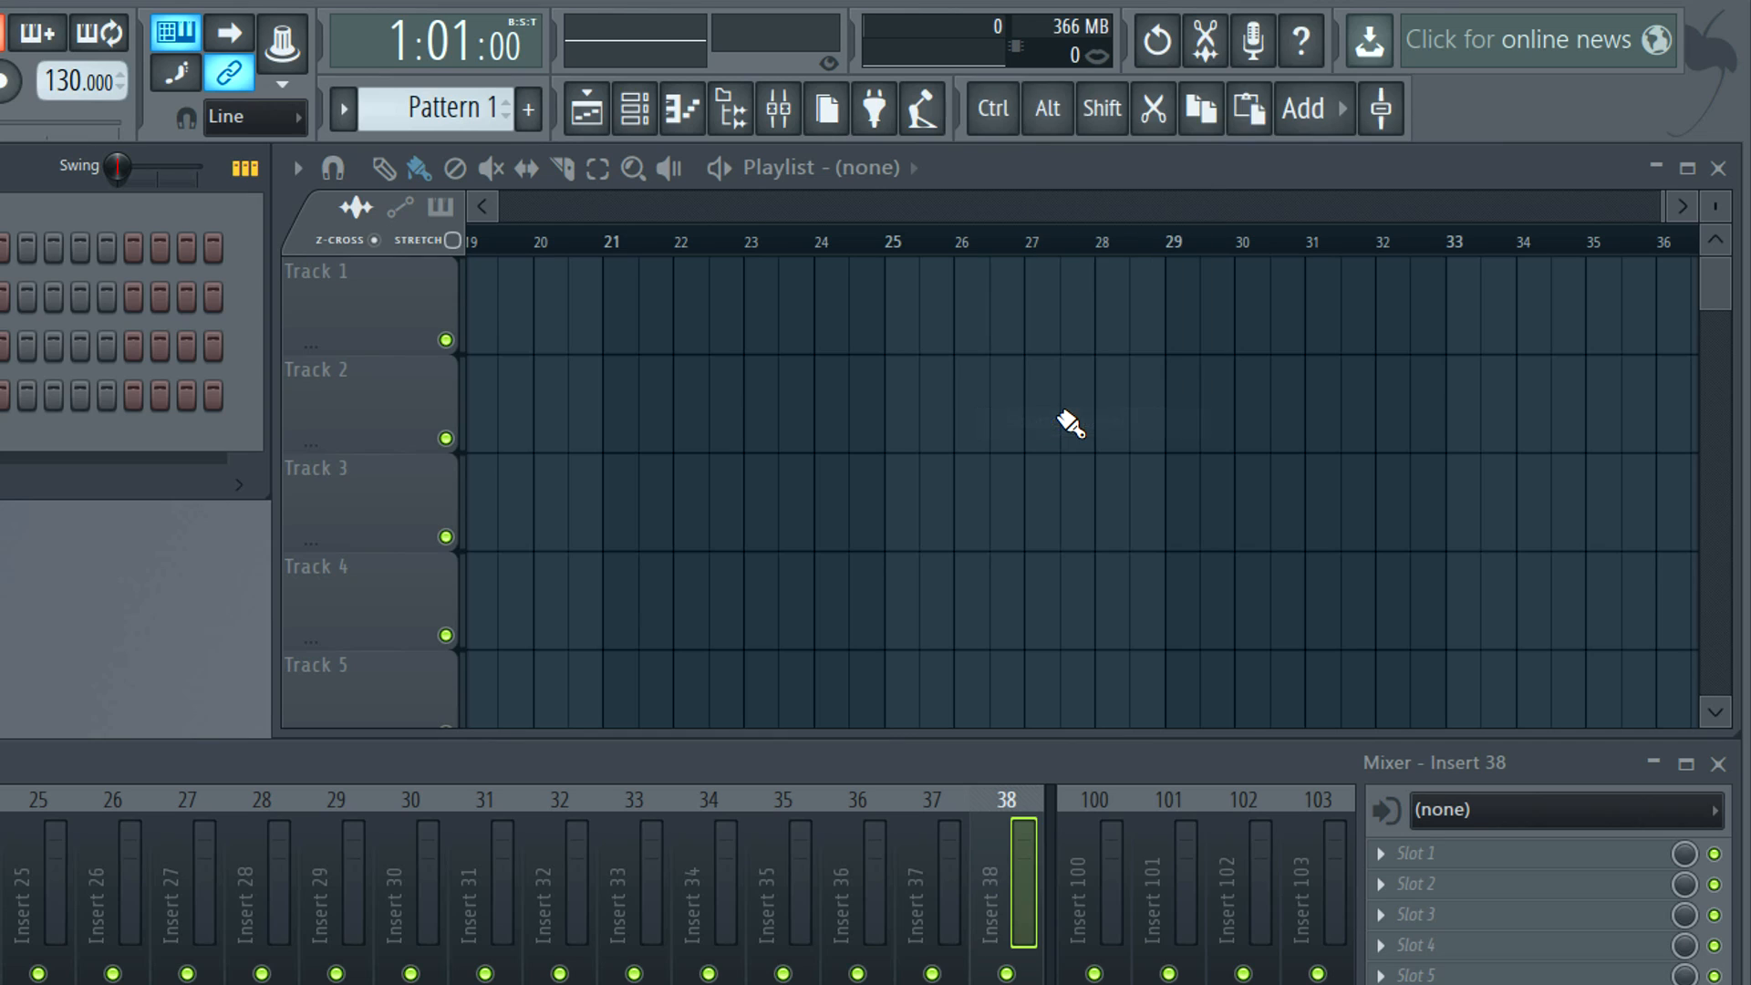
key("shift")
key("ctrl")
right_click(963, 111)
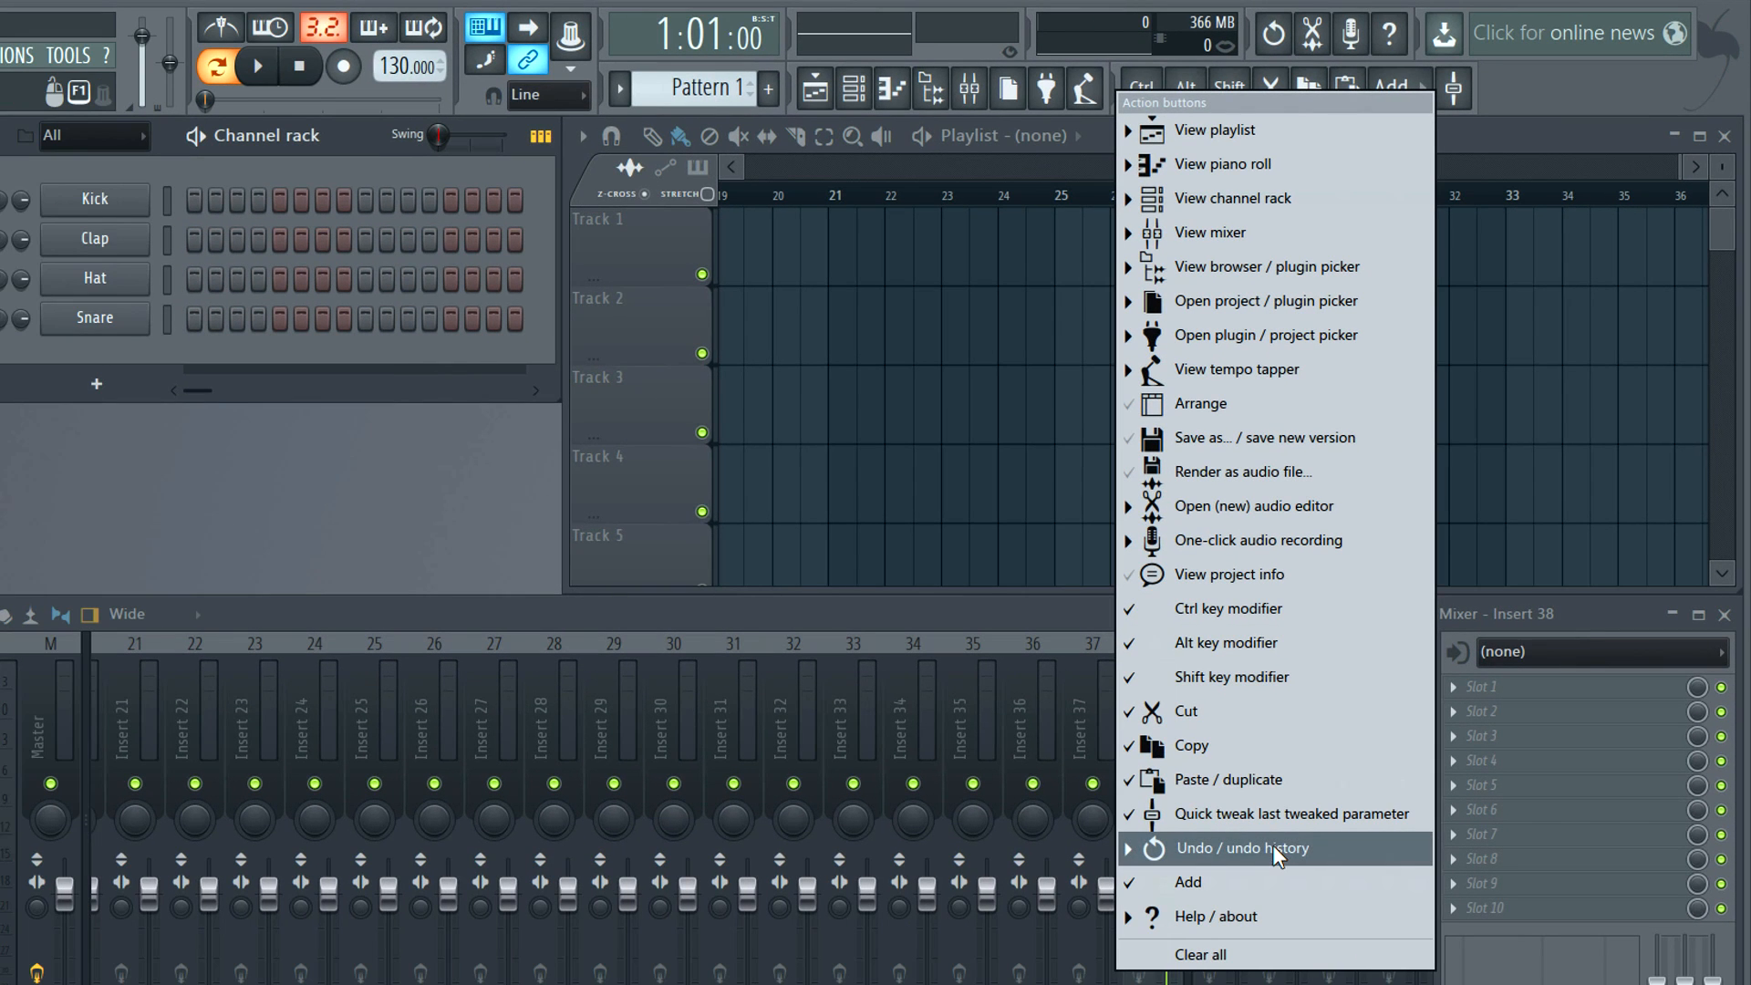
left_click(1223, 482)
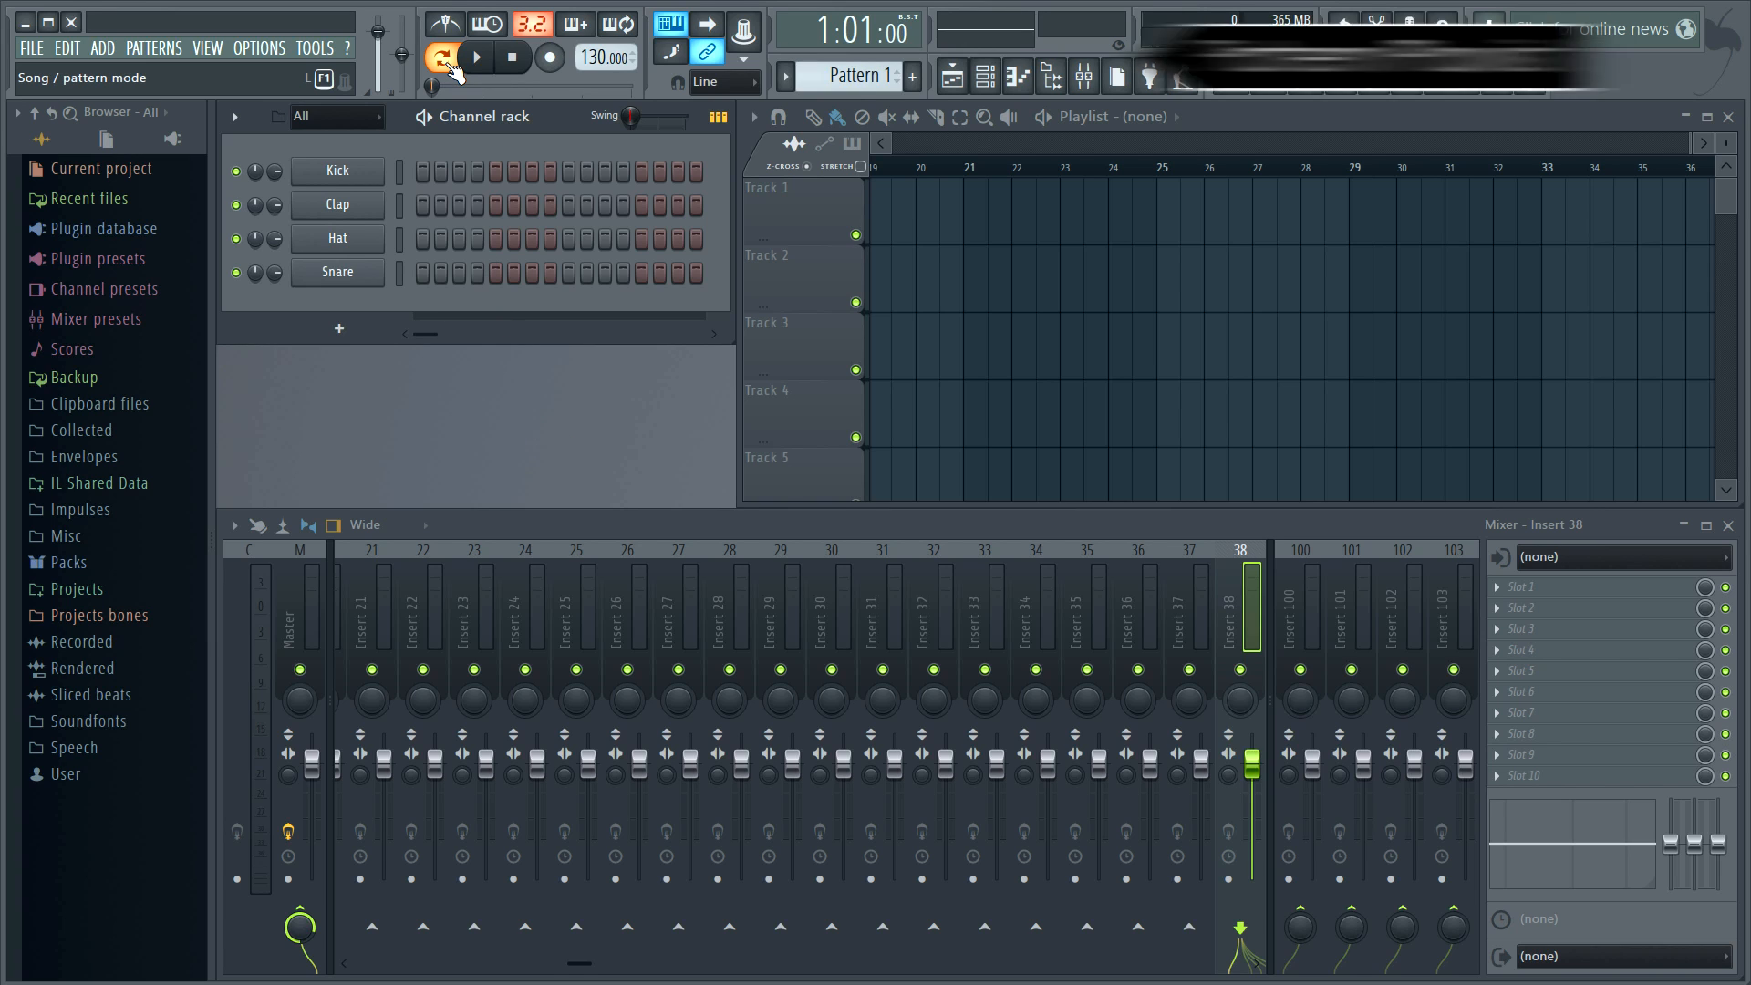
- Program Kick hits on steps 1, 5, 9 and 13 of Pattern 1 and play the pattern
left_click(422, 170)
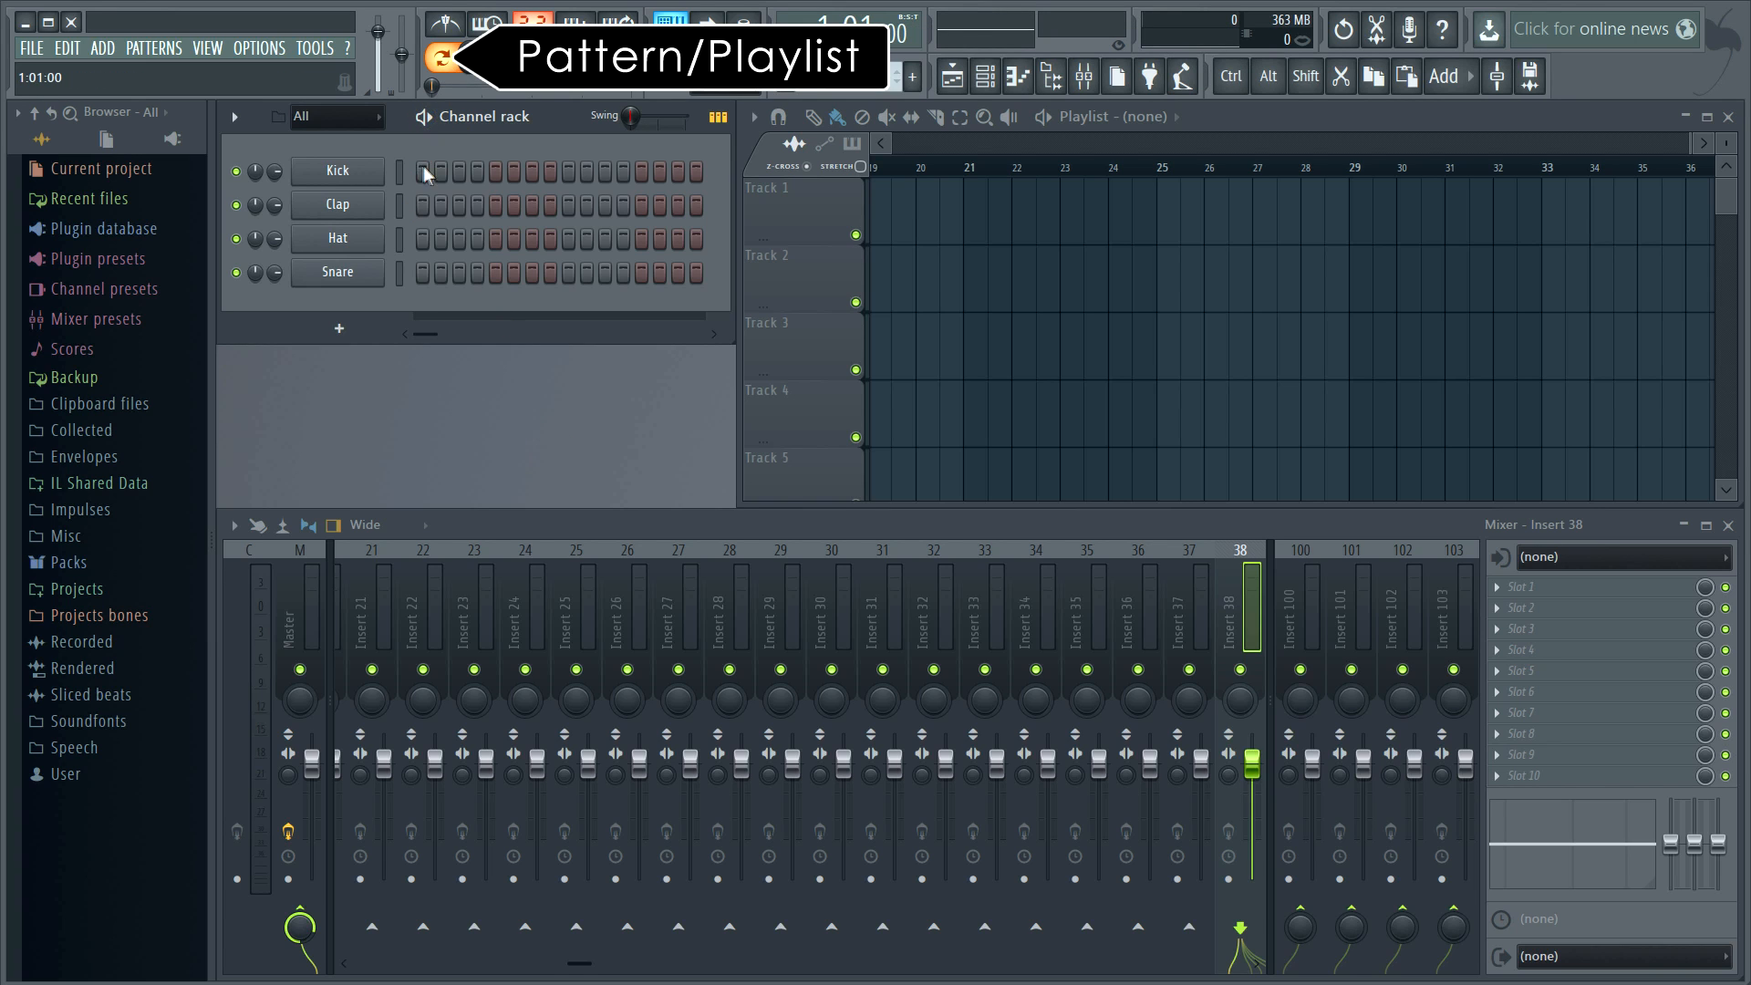
left_click(495, 170)
left_click(568, 171)
left_click(641, 171)
left_click(476, 57)
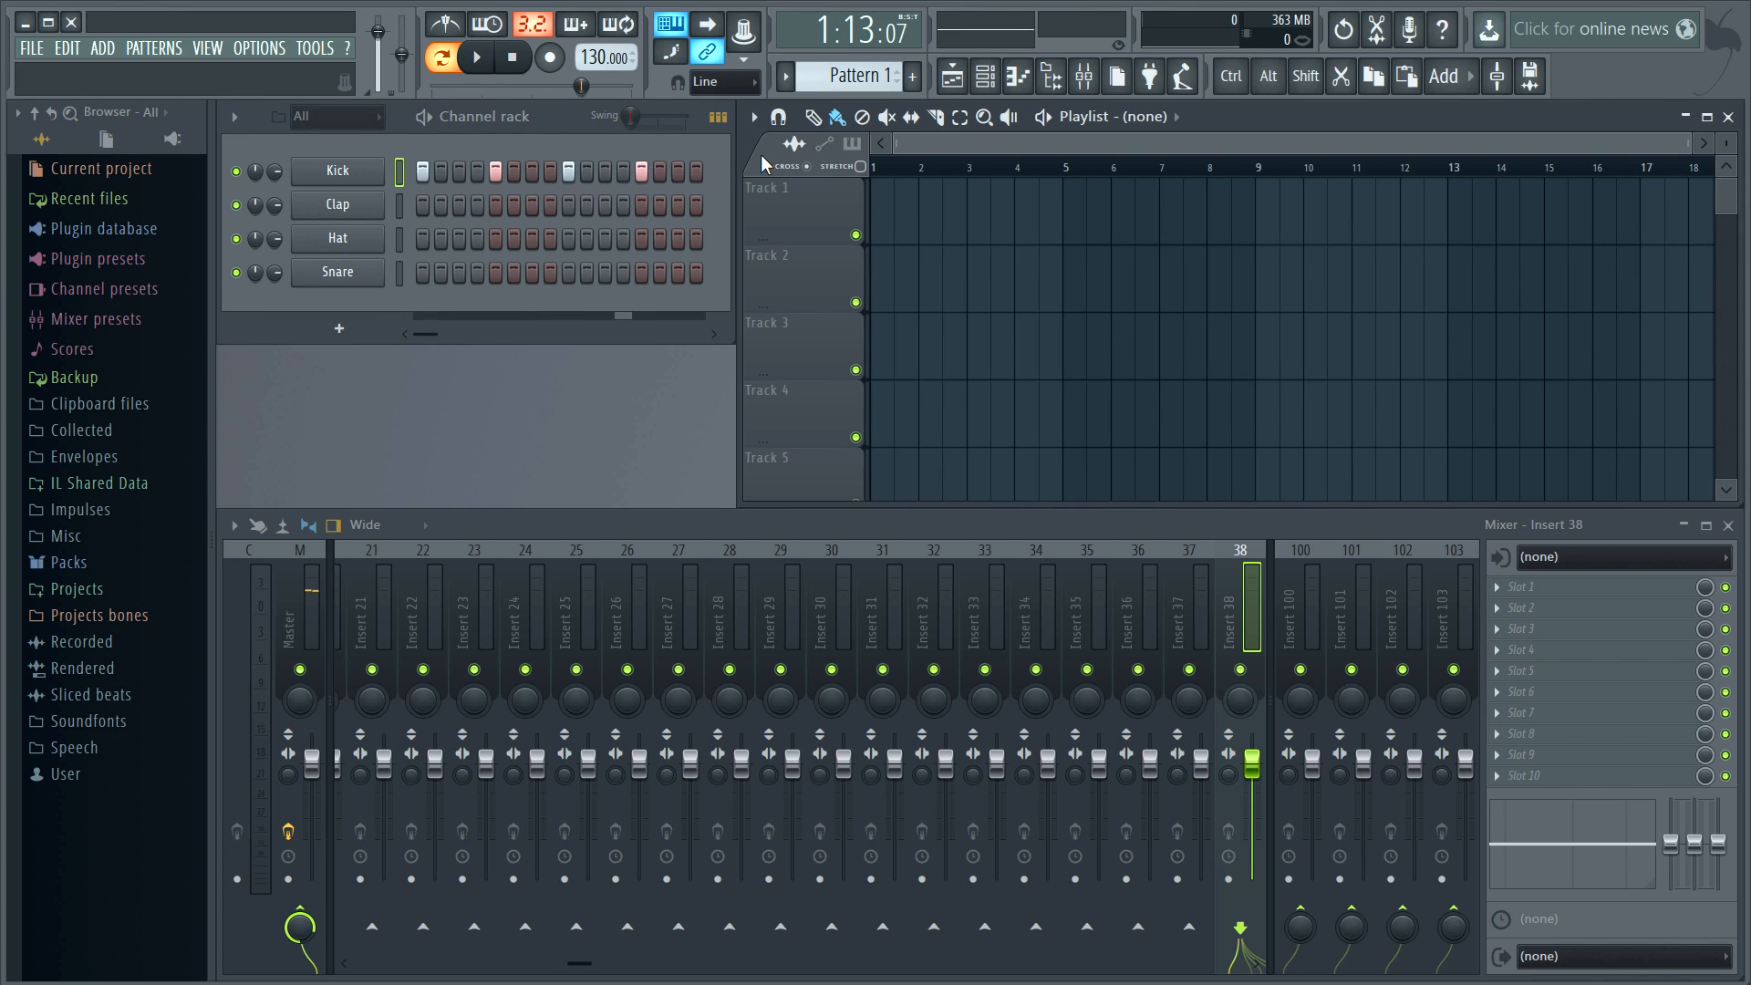
- Paint Pattern 1 clips across bars 1 to 8 of playlist Track 1, play the arrangement in song mode and stop playback
mouse_move(878, 206)
left_mouse_down()
mouse_move(1215, 226)
mouse_move(1187, 220)
left_mouse_up()
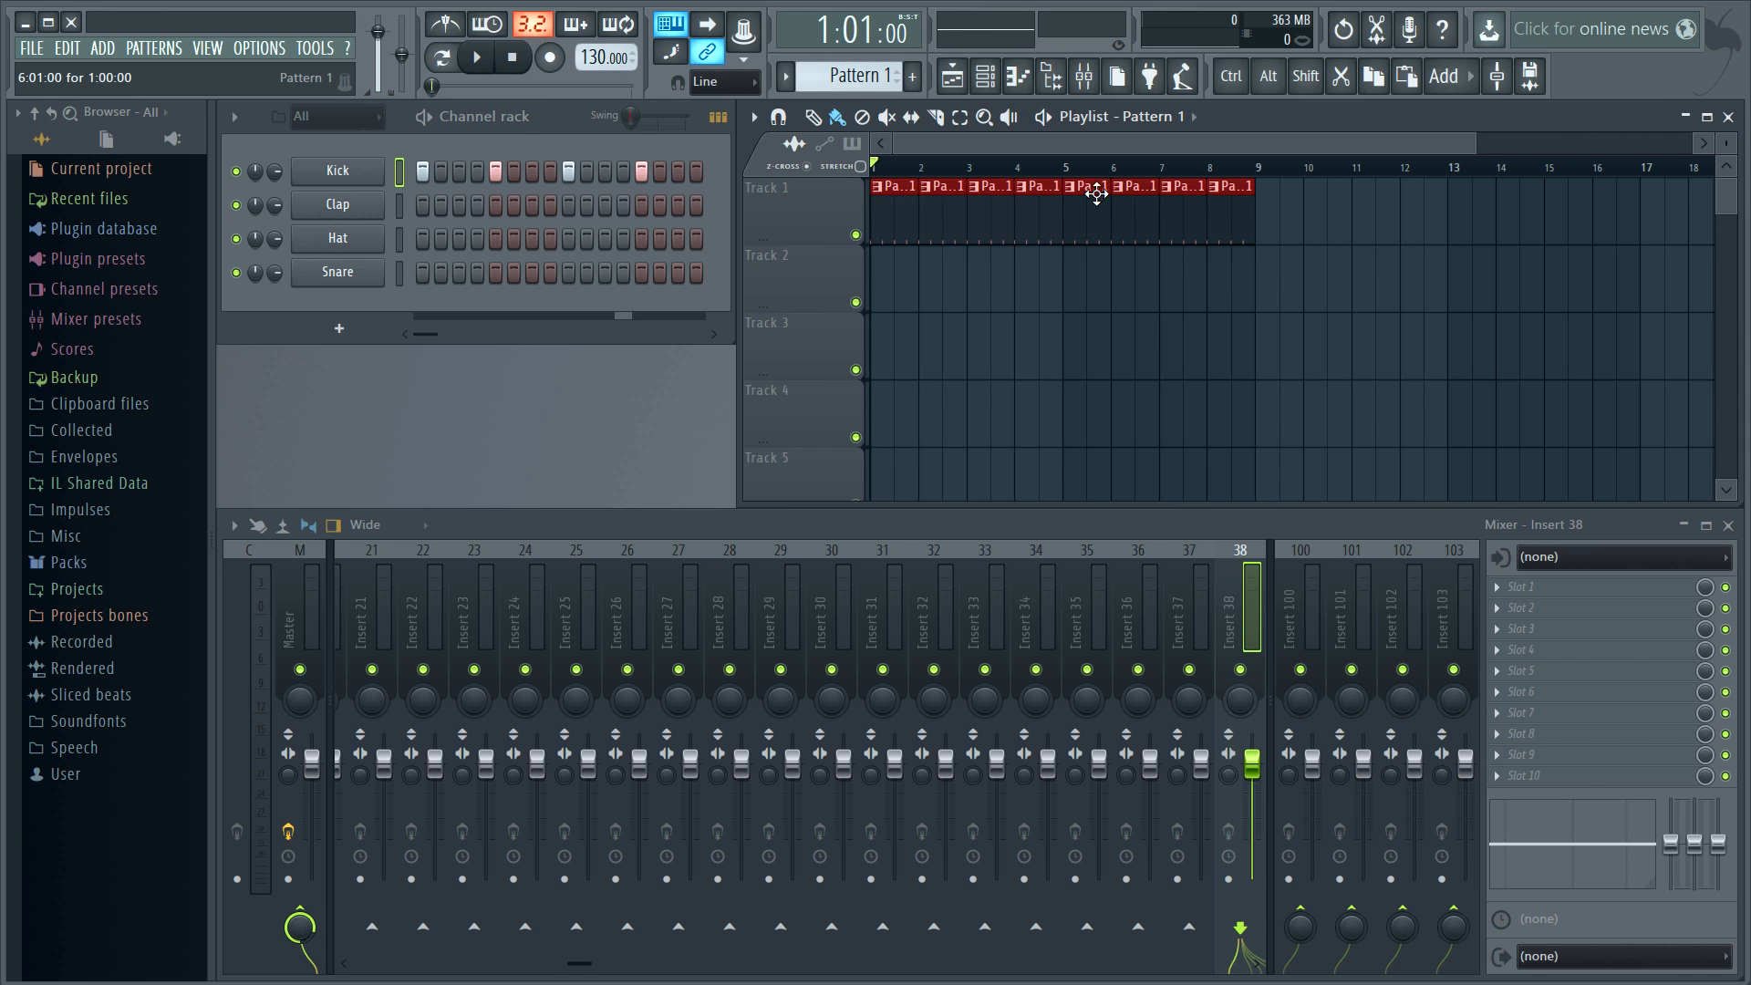
left_click(443, 62)
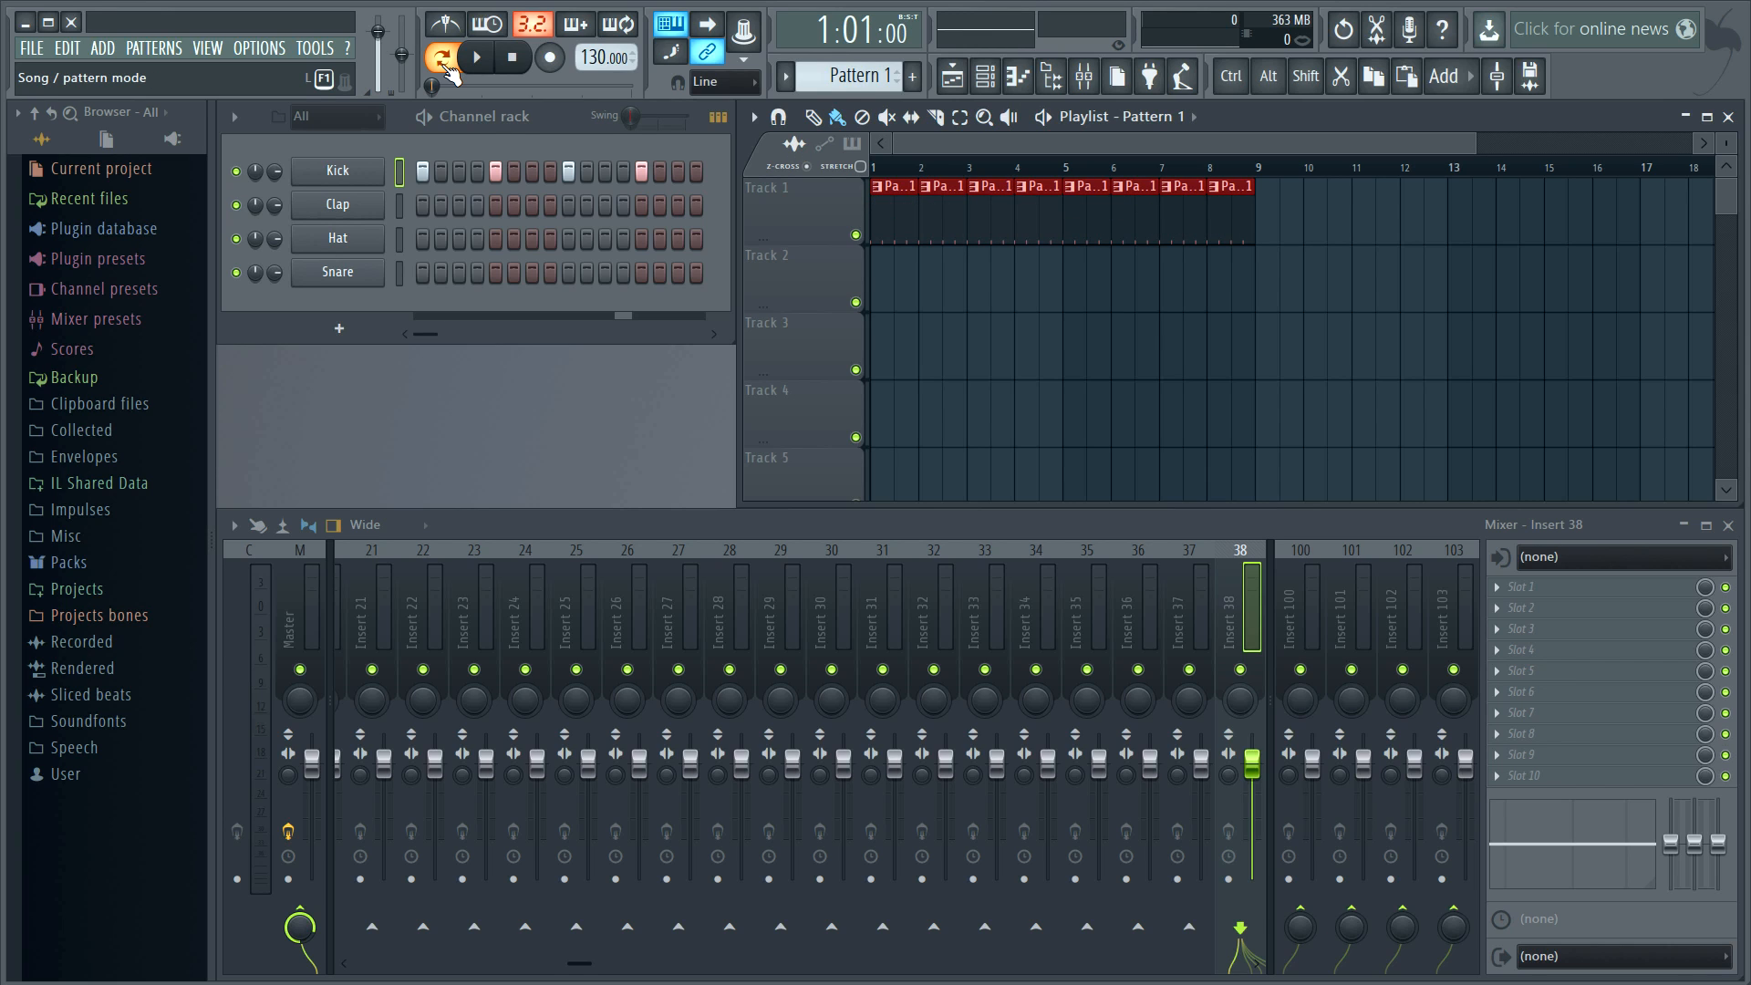
left_click(445, 62)
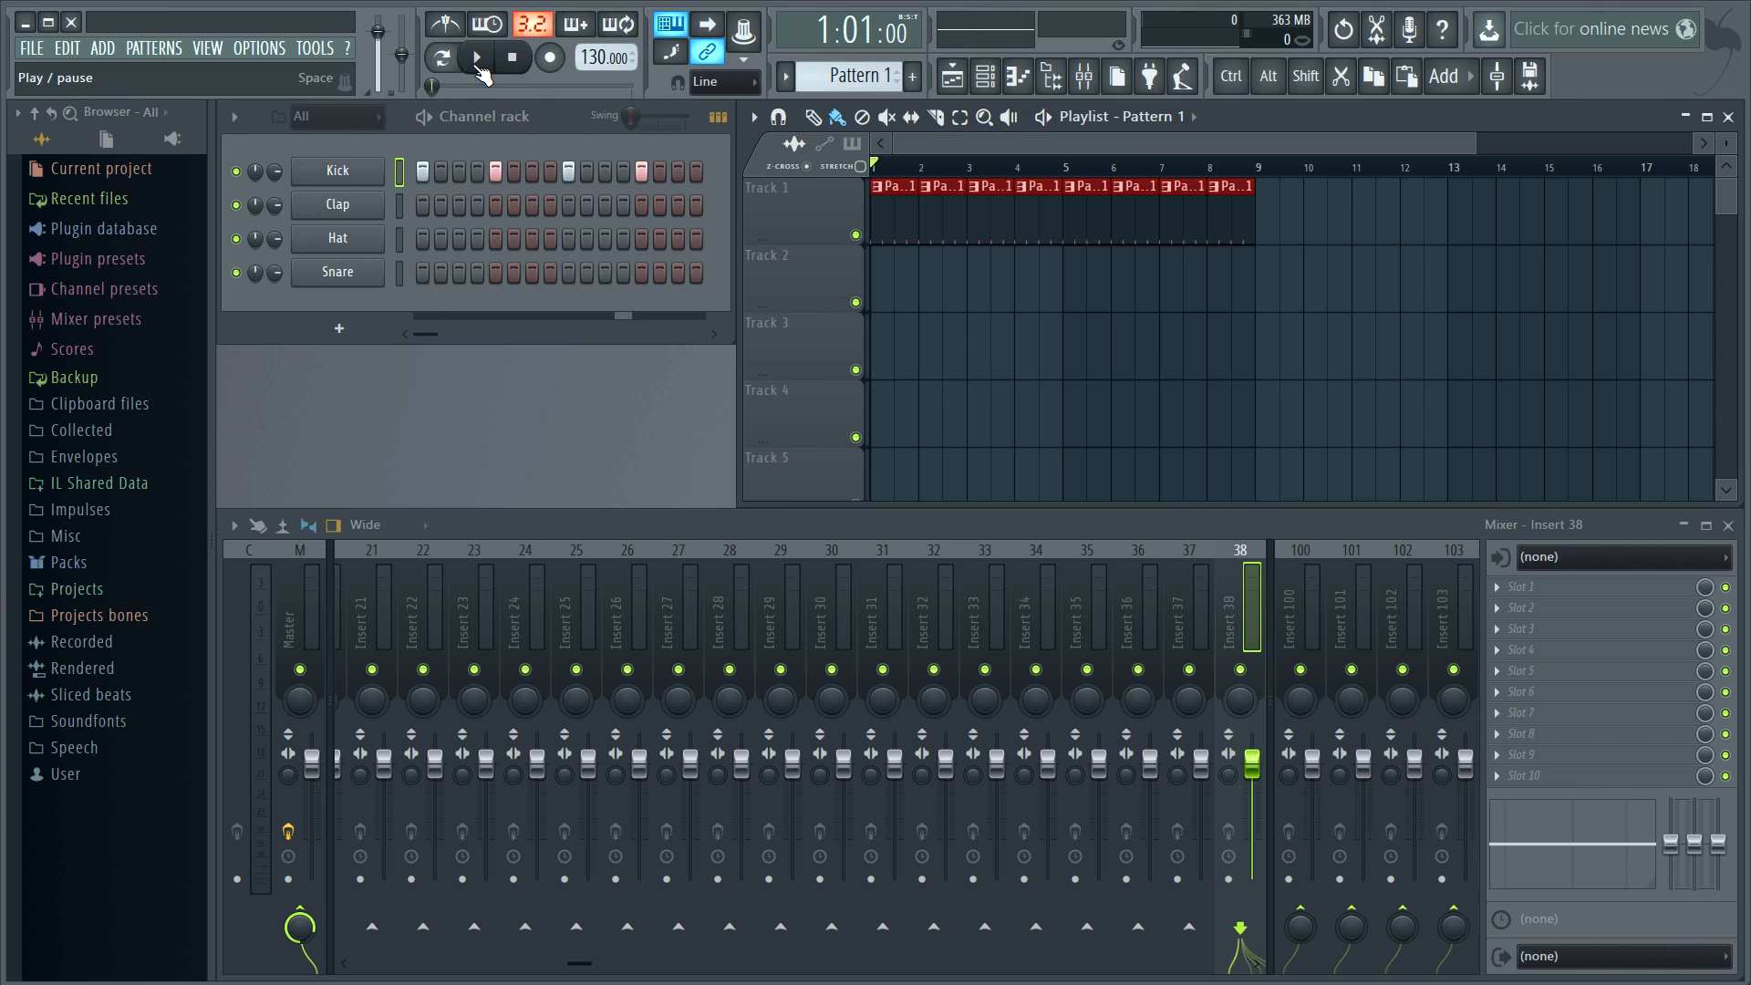
left_click(475, 66)
left_click(483, 68)
left_click(481, 64)
left_click(515, 64)
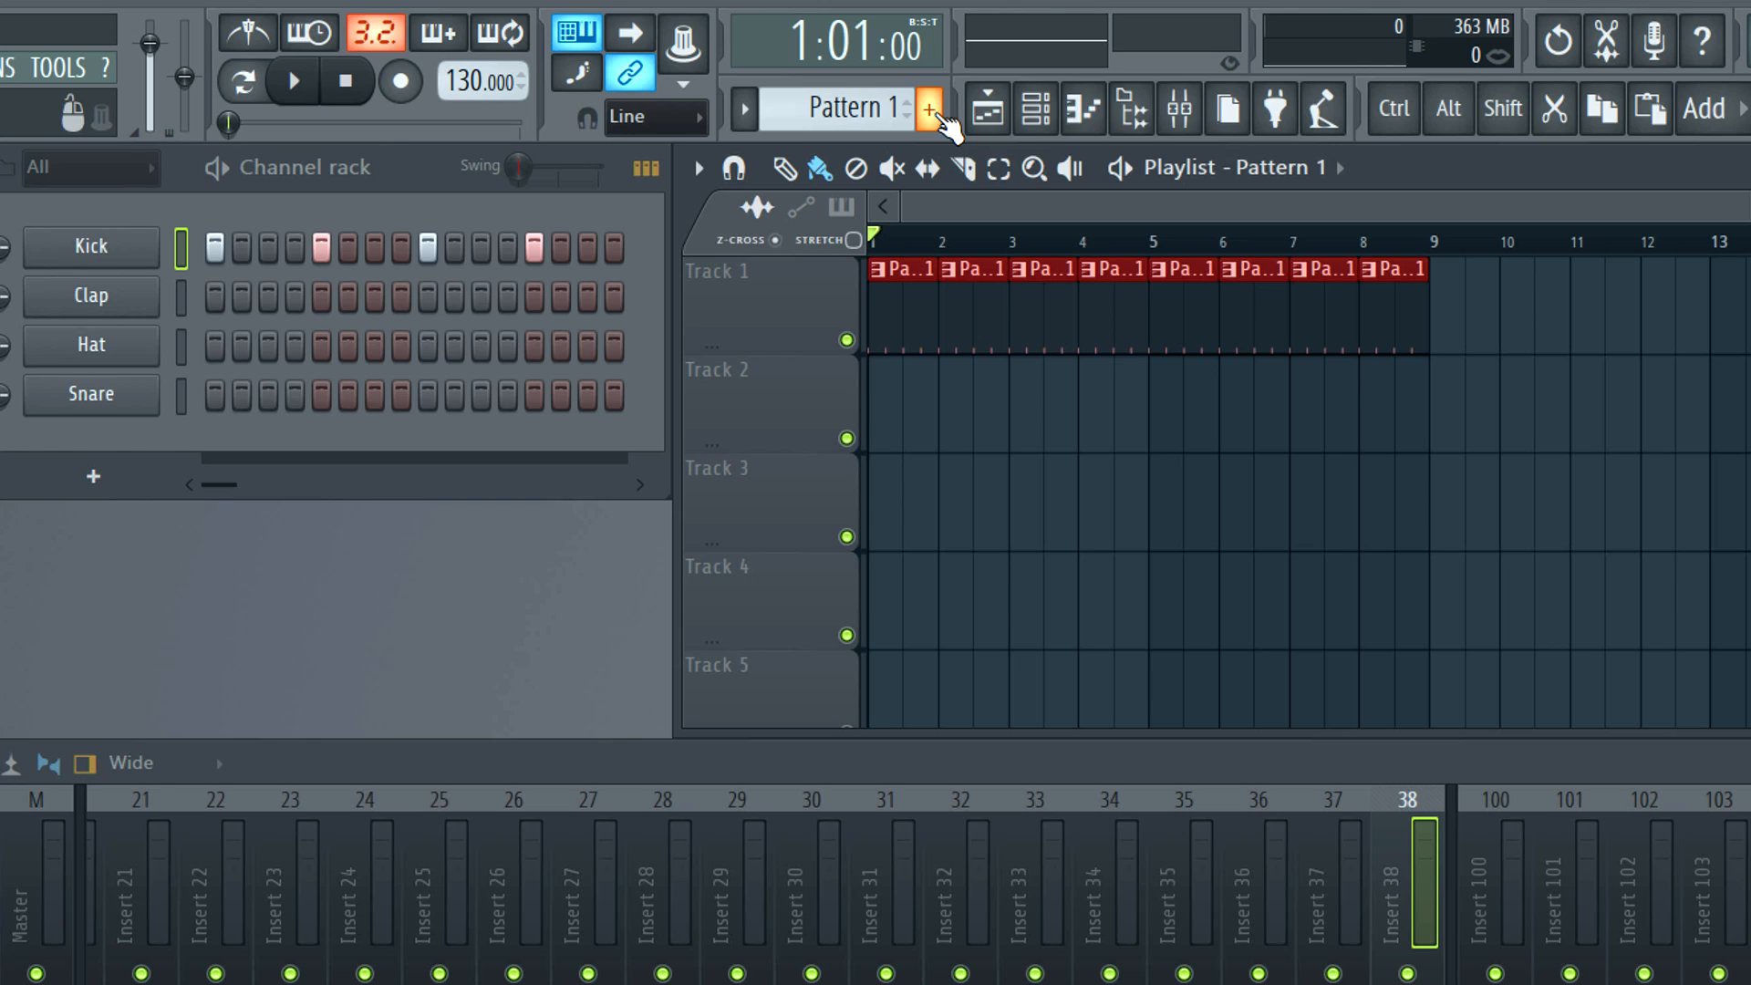
- Create a new pattern named "Snare things", viewing the preset name suggestions before accepting the name
left_click(912, 78)
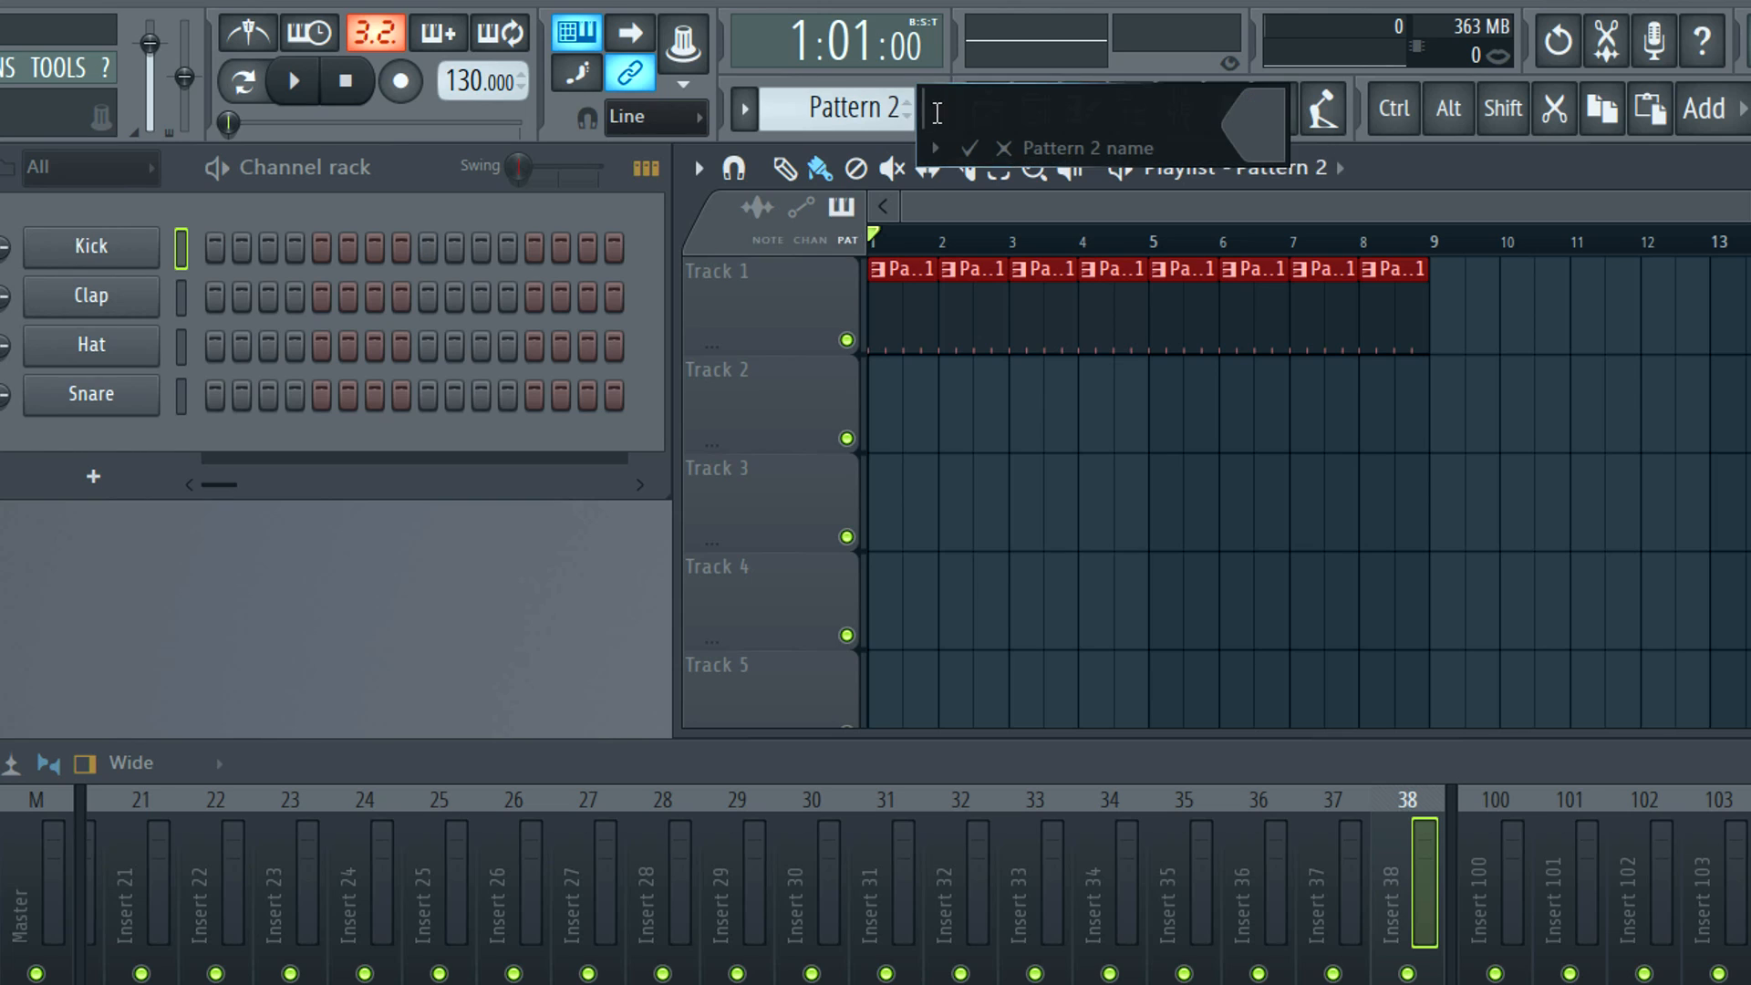
type("Snare things")
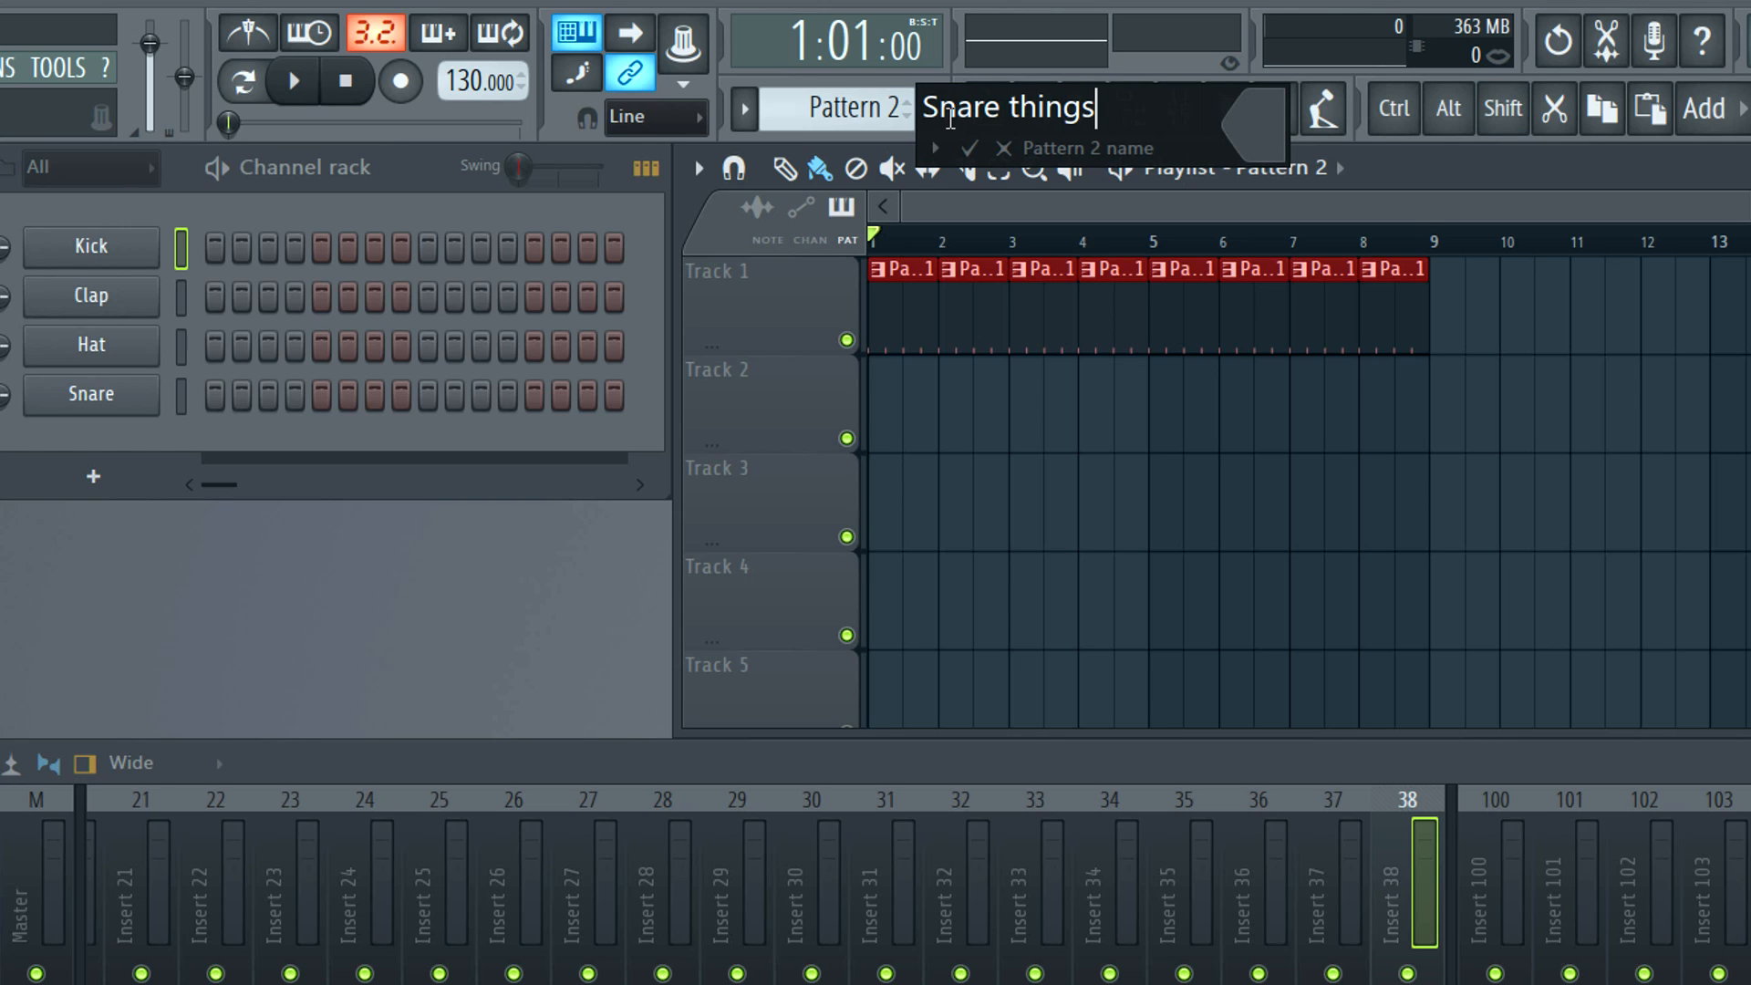
left_click(930, 146)
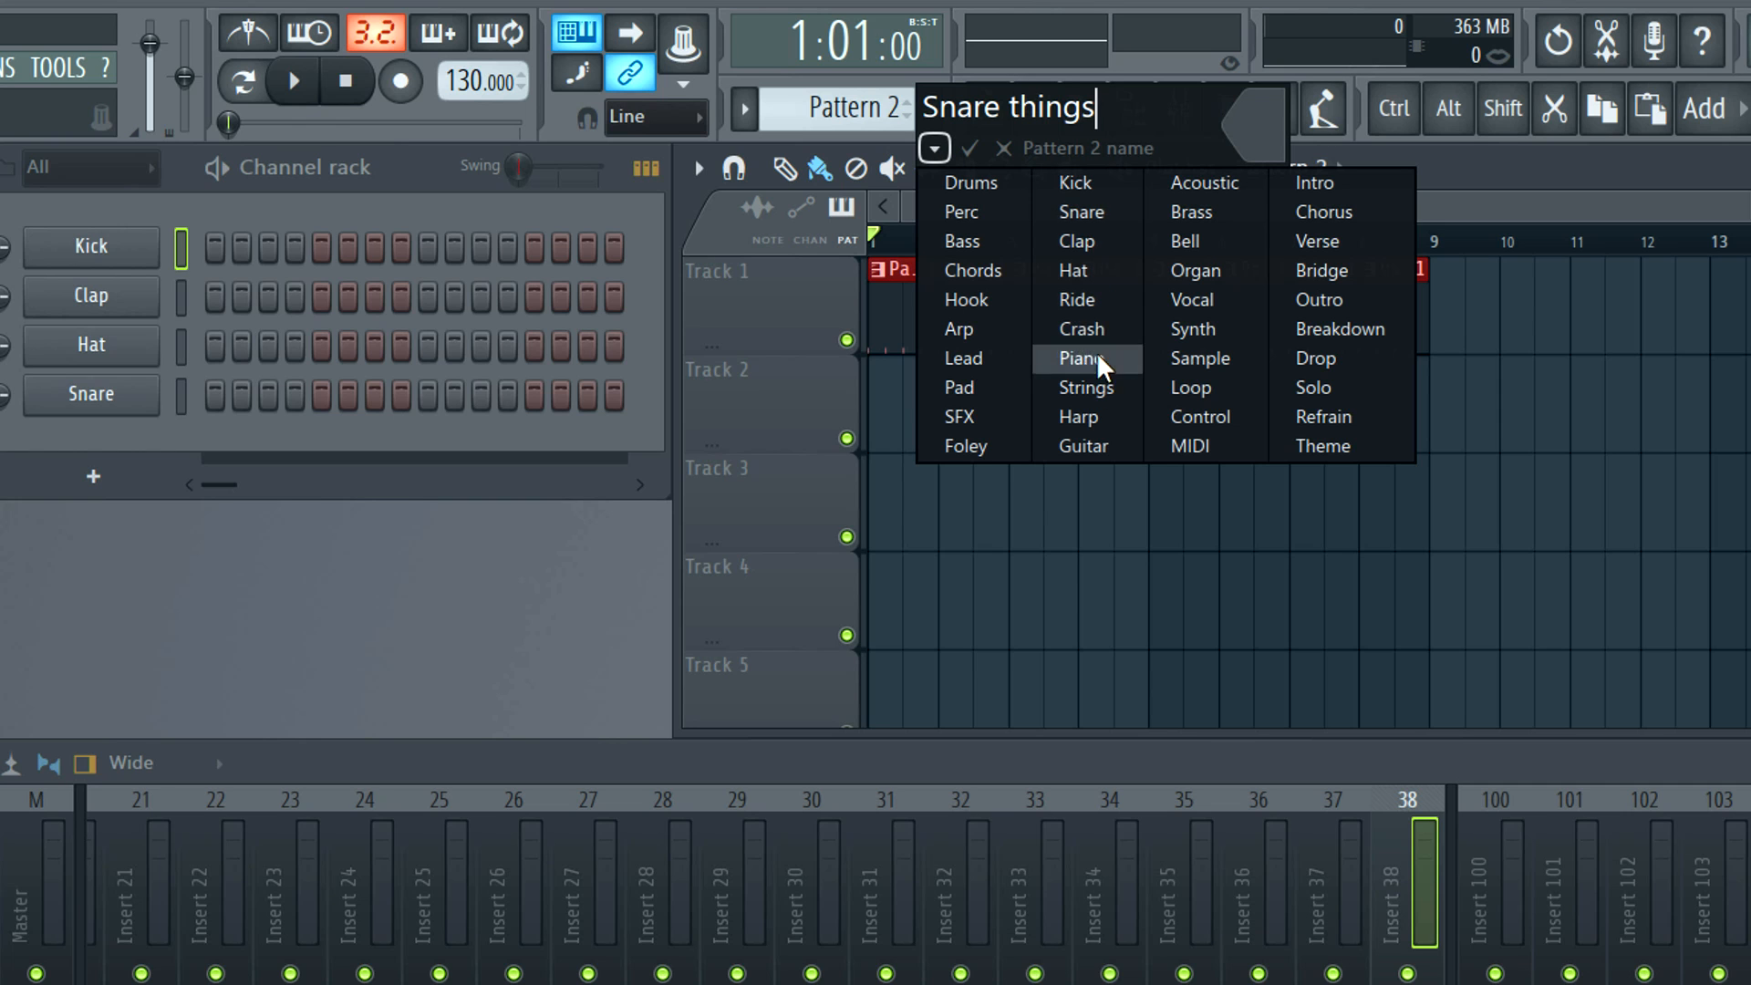
left_click(936, 146)
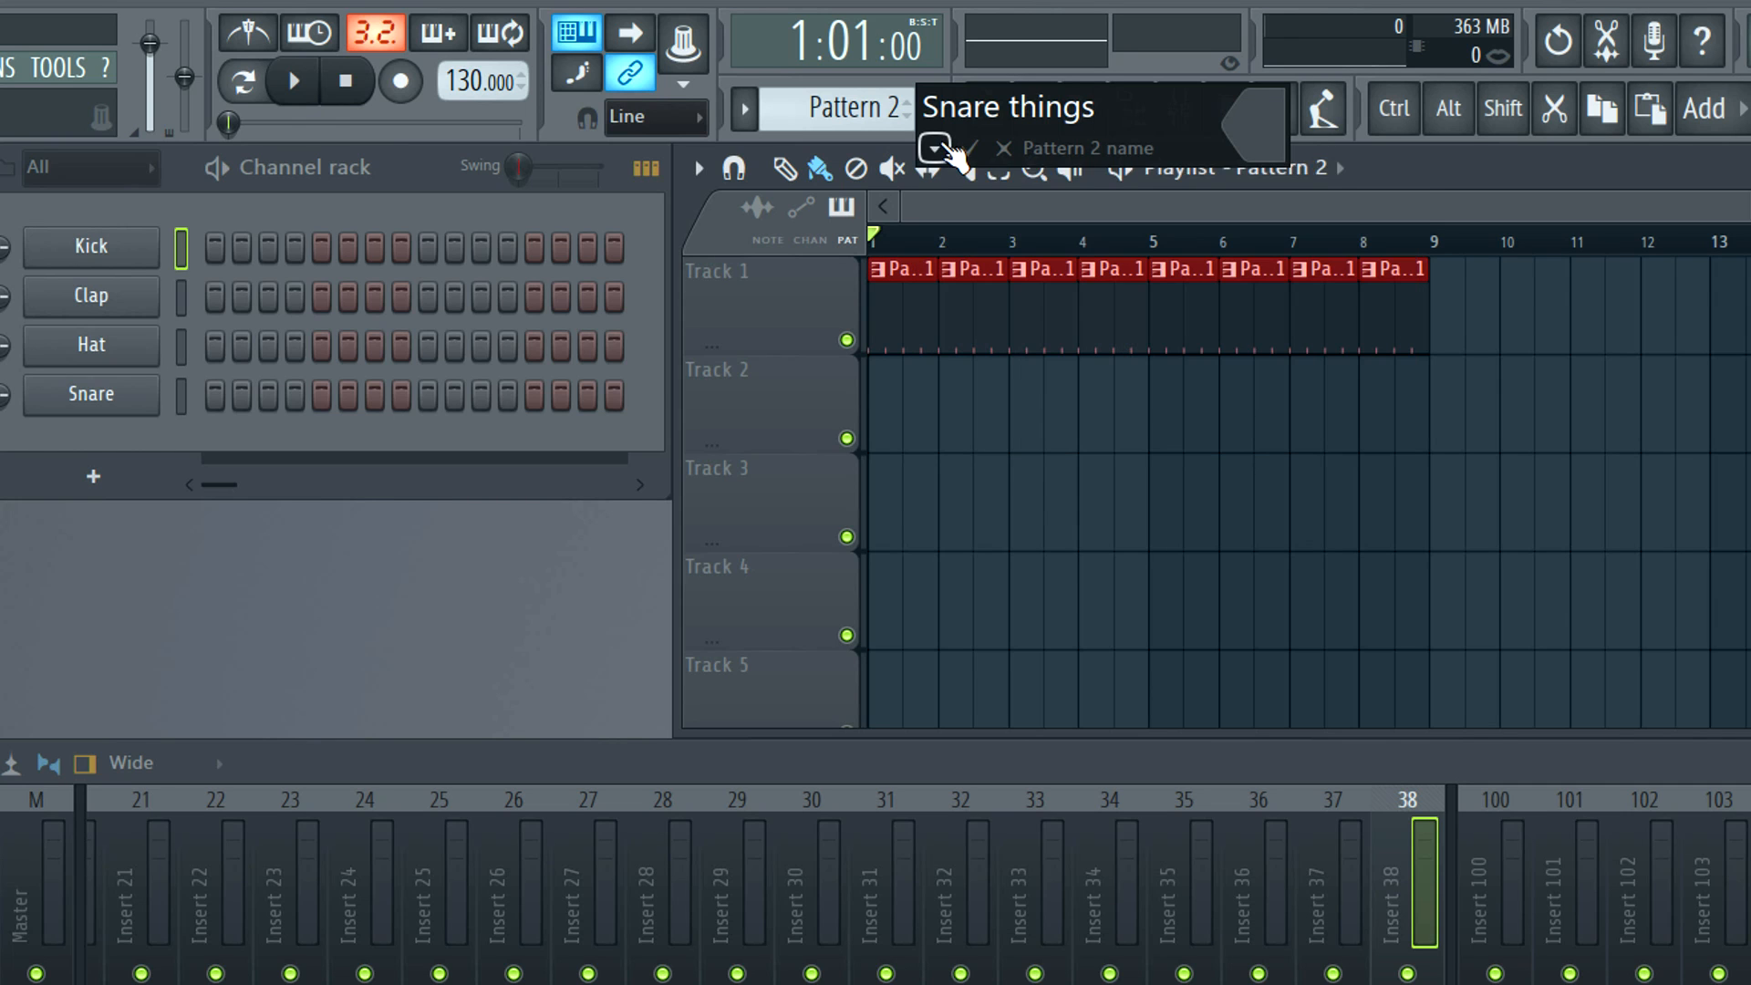
left_click(969, 147)
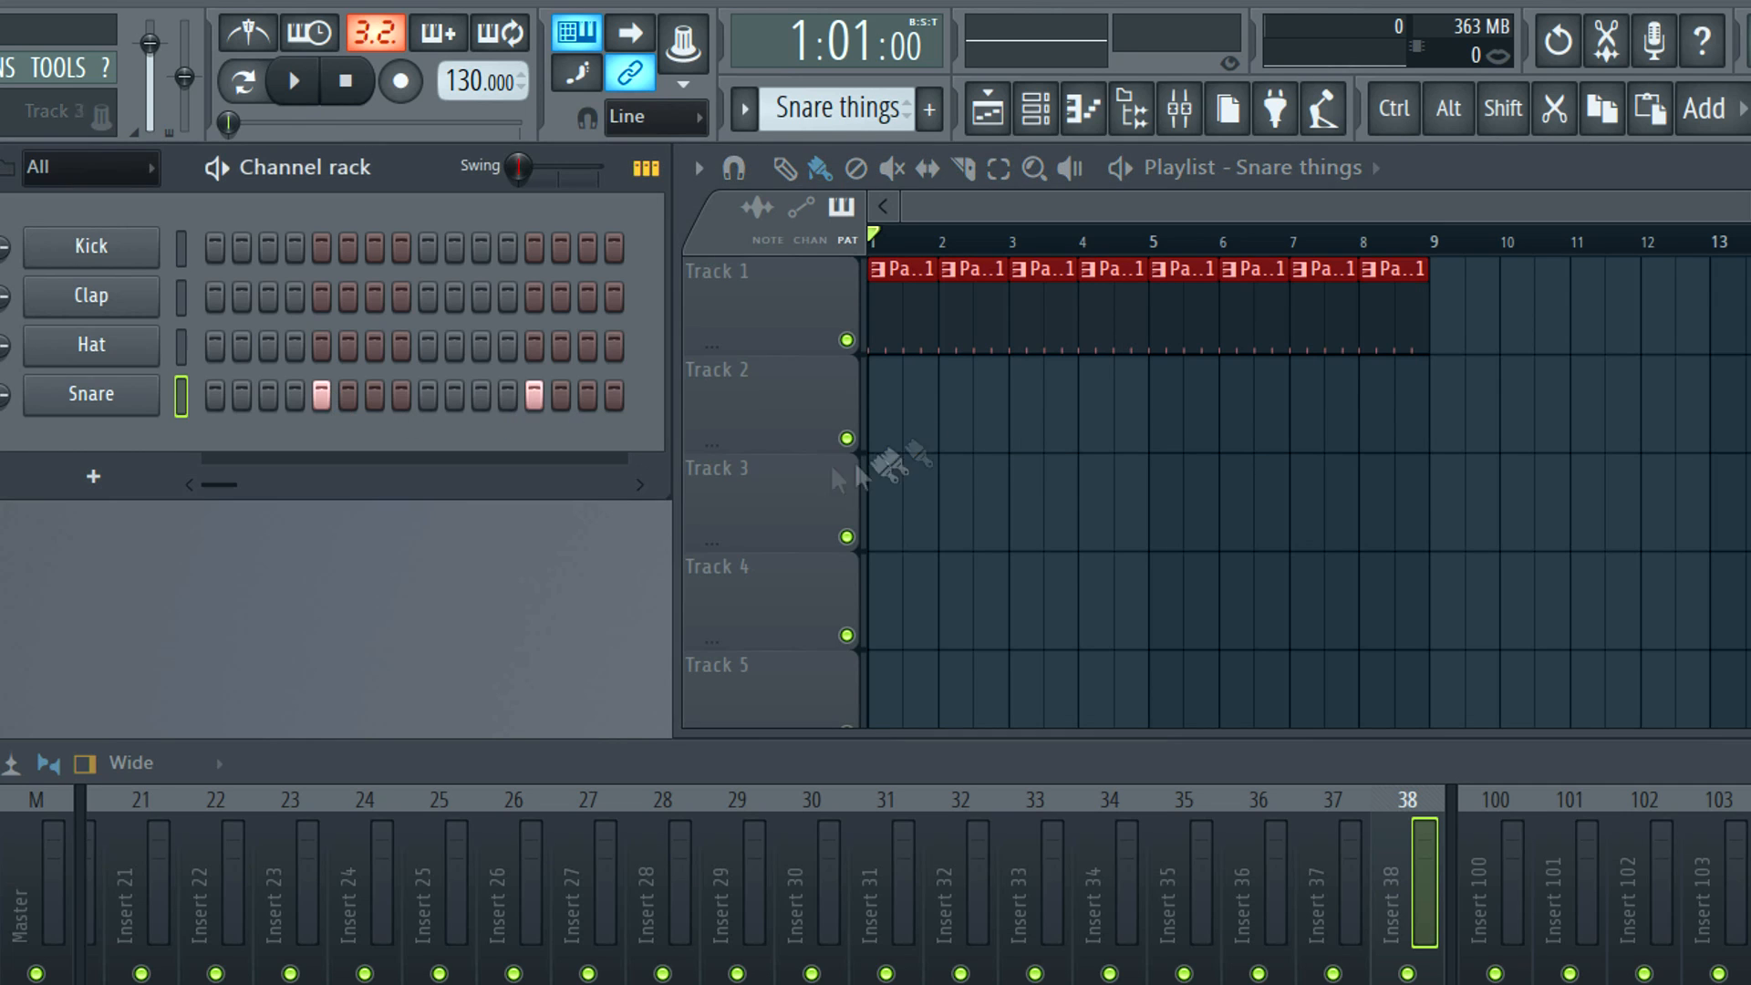
- Paint Snare things pattern clips across bars 2 to 8 of playlist Track 2, play the arrangement from bar 2 and stop playback
left_click_drag(948, 421, 1393, 428)
left_click(928, 180)
key("space")
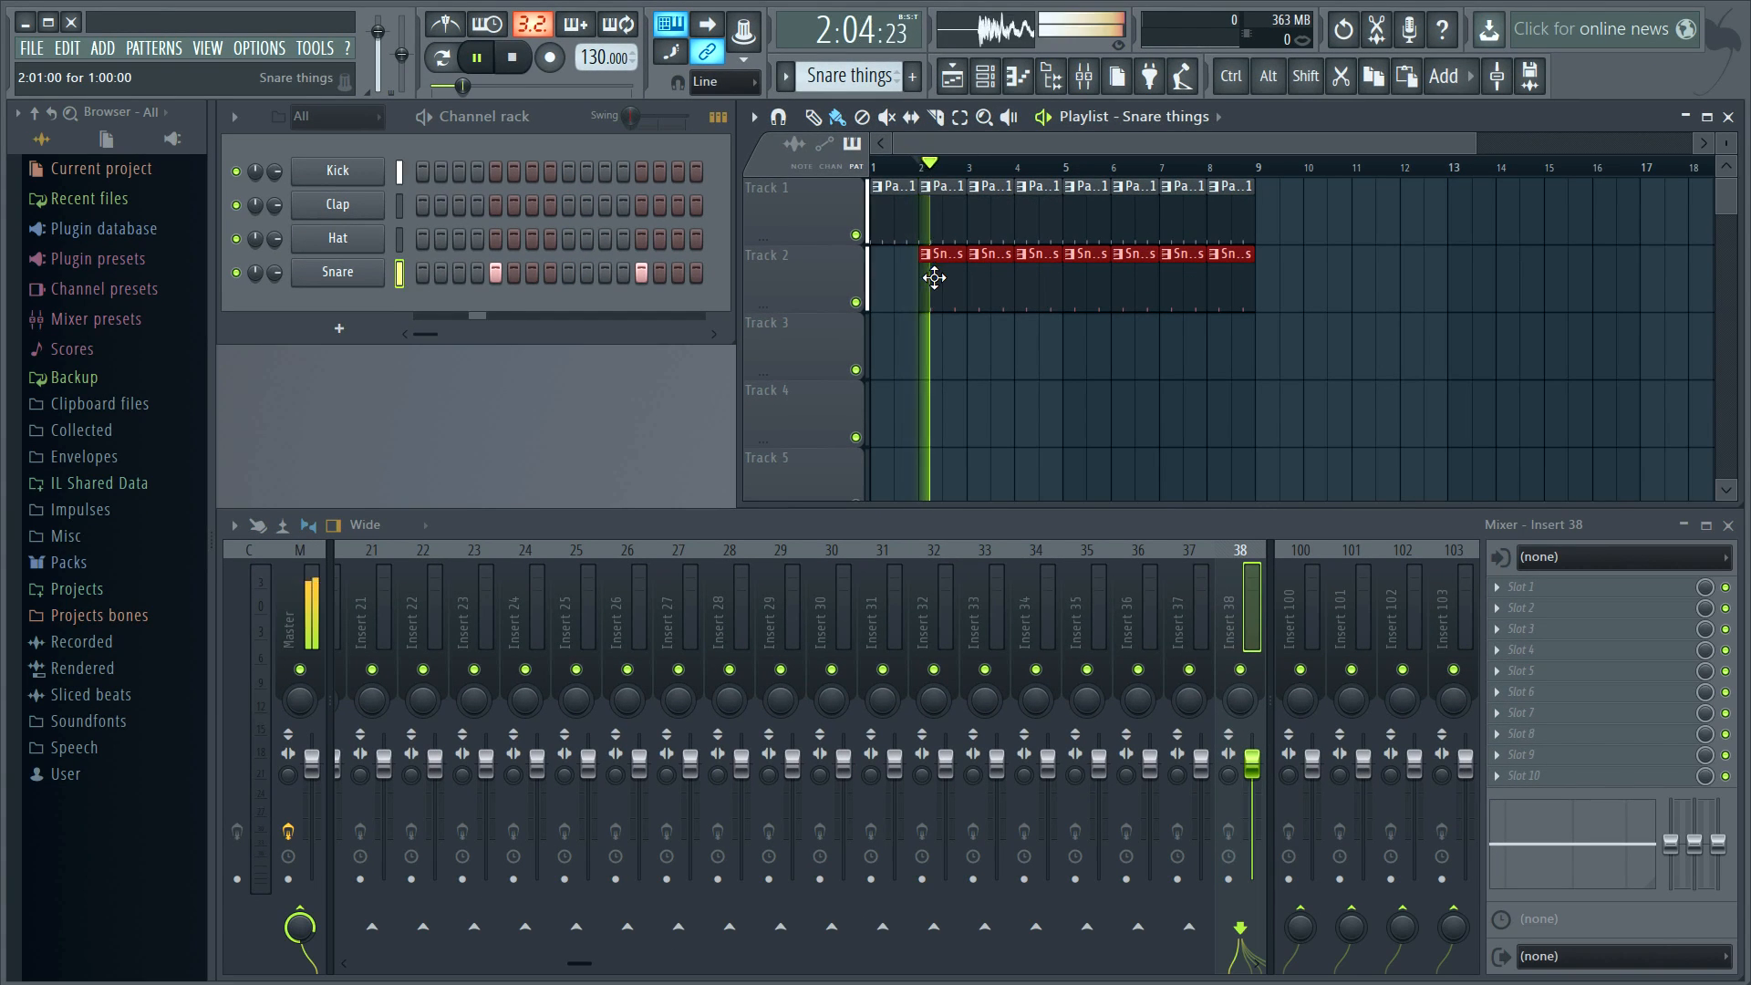
key("space")
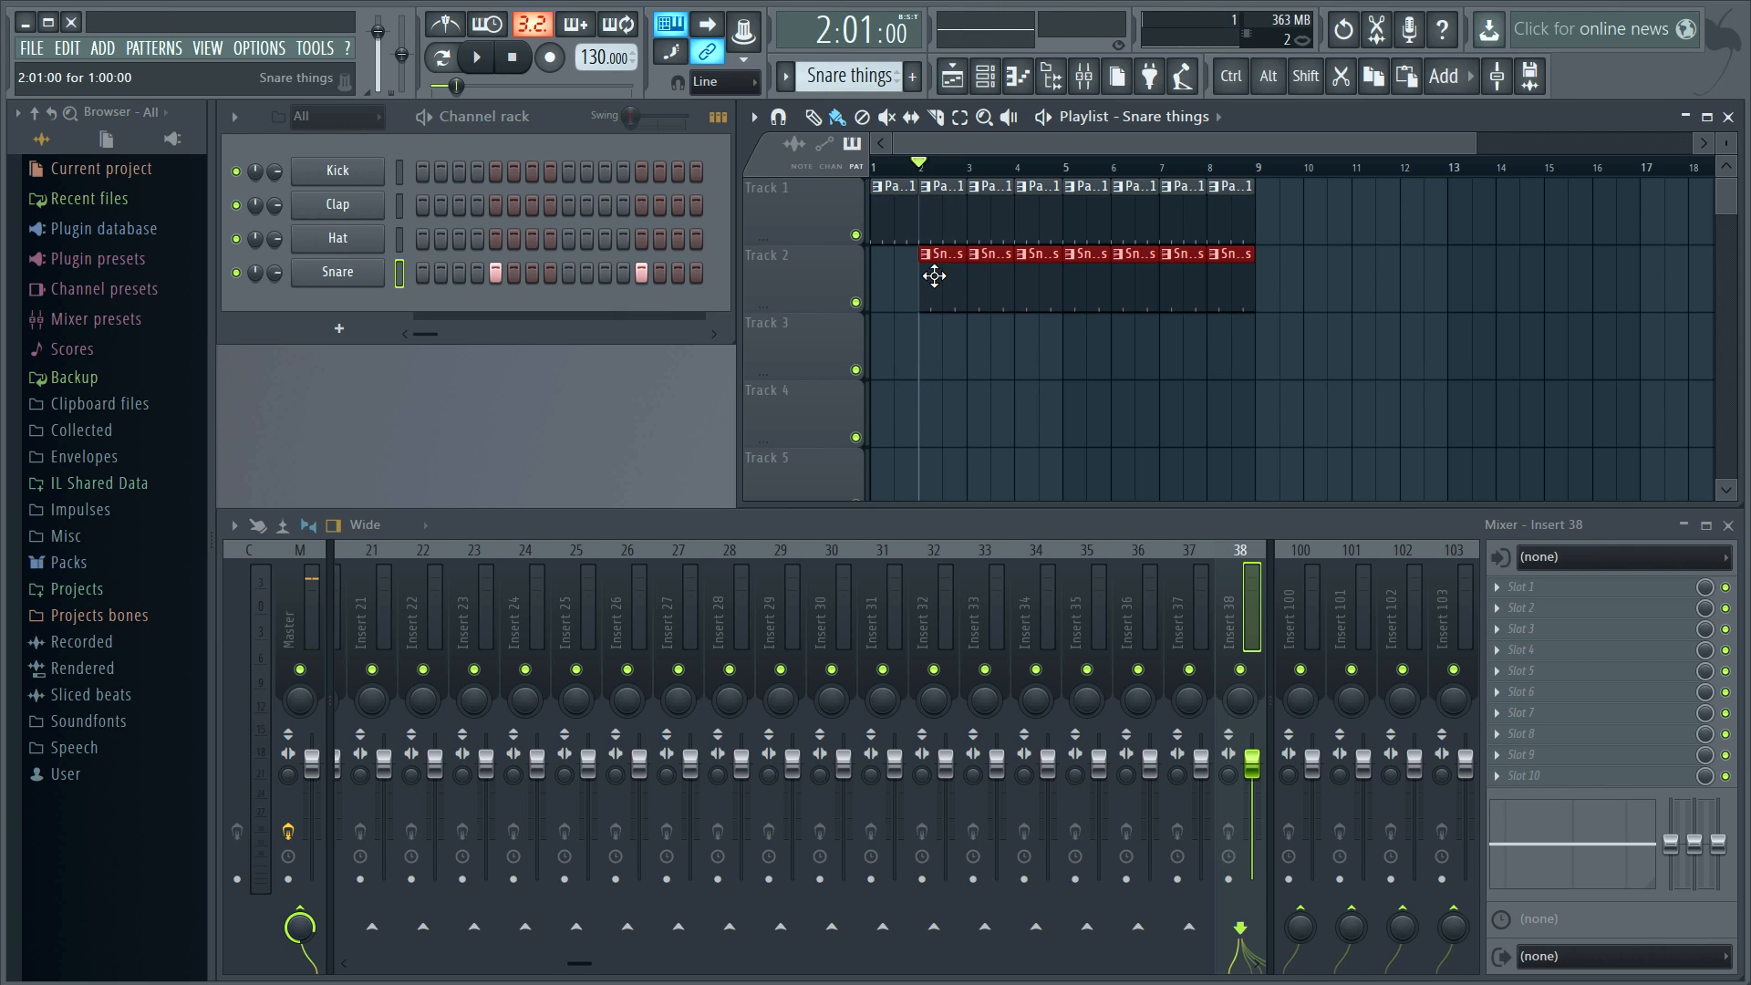
- Compare the pattern options offered by the pattern selector with those in the main Patterns menu
left_click(785, 79)
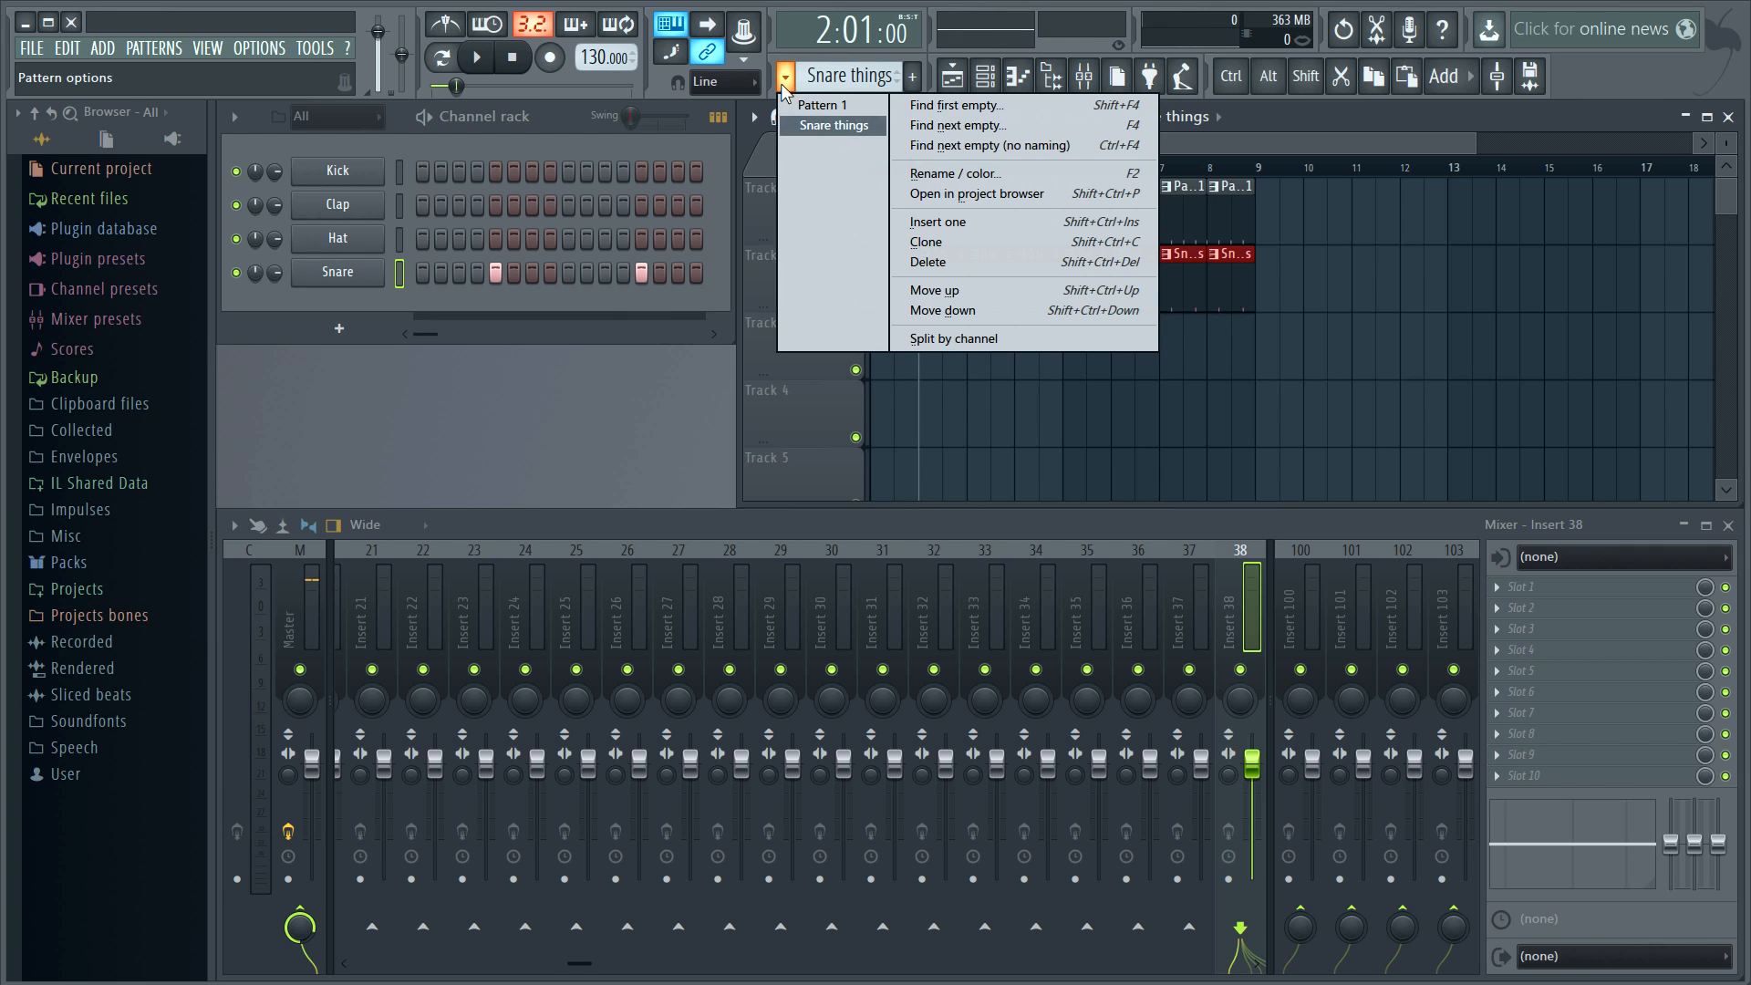
left_click(631, 396)
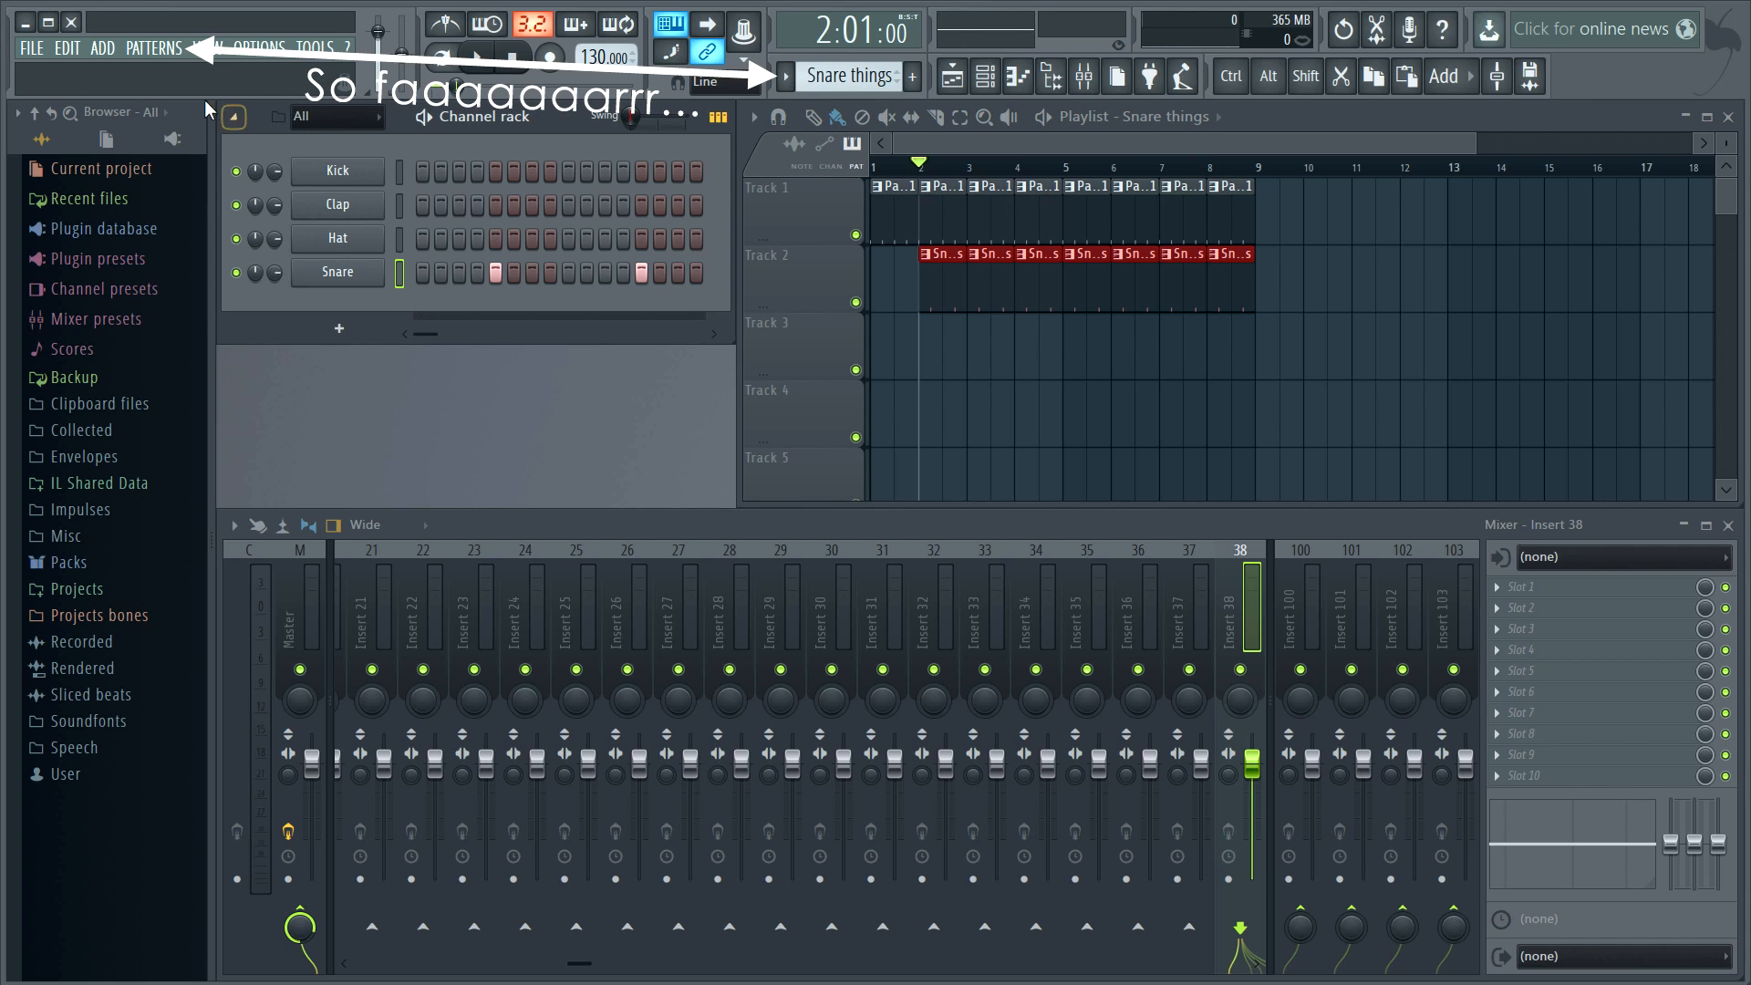
left_click(155, 48)
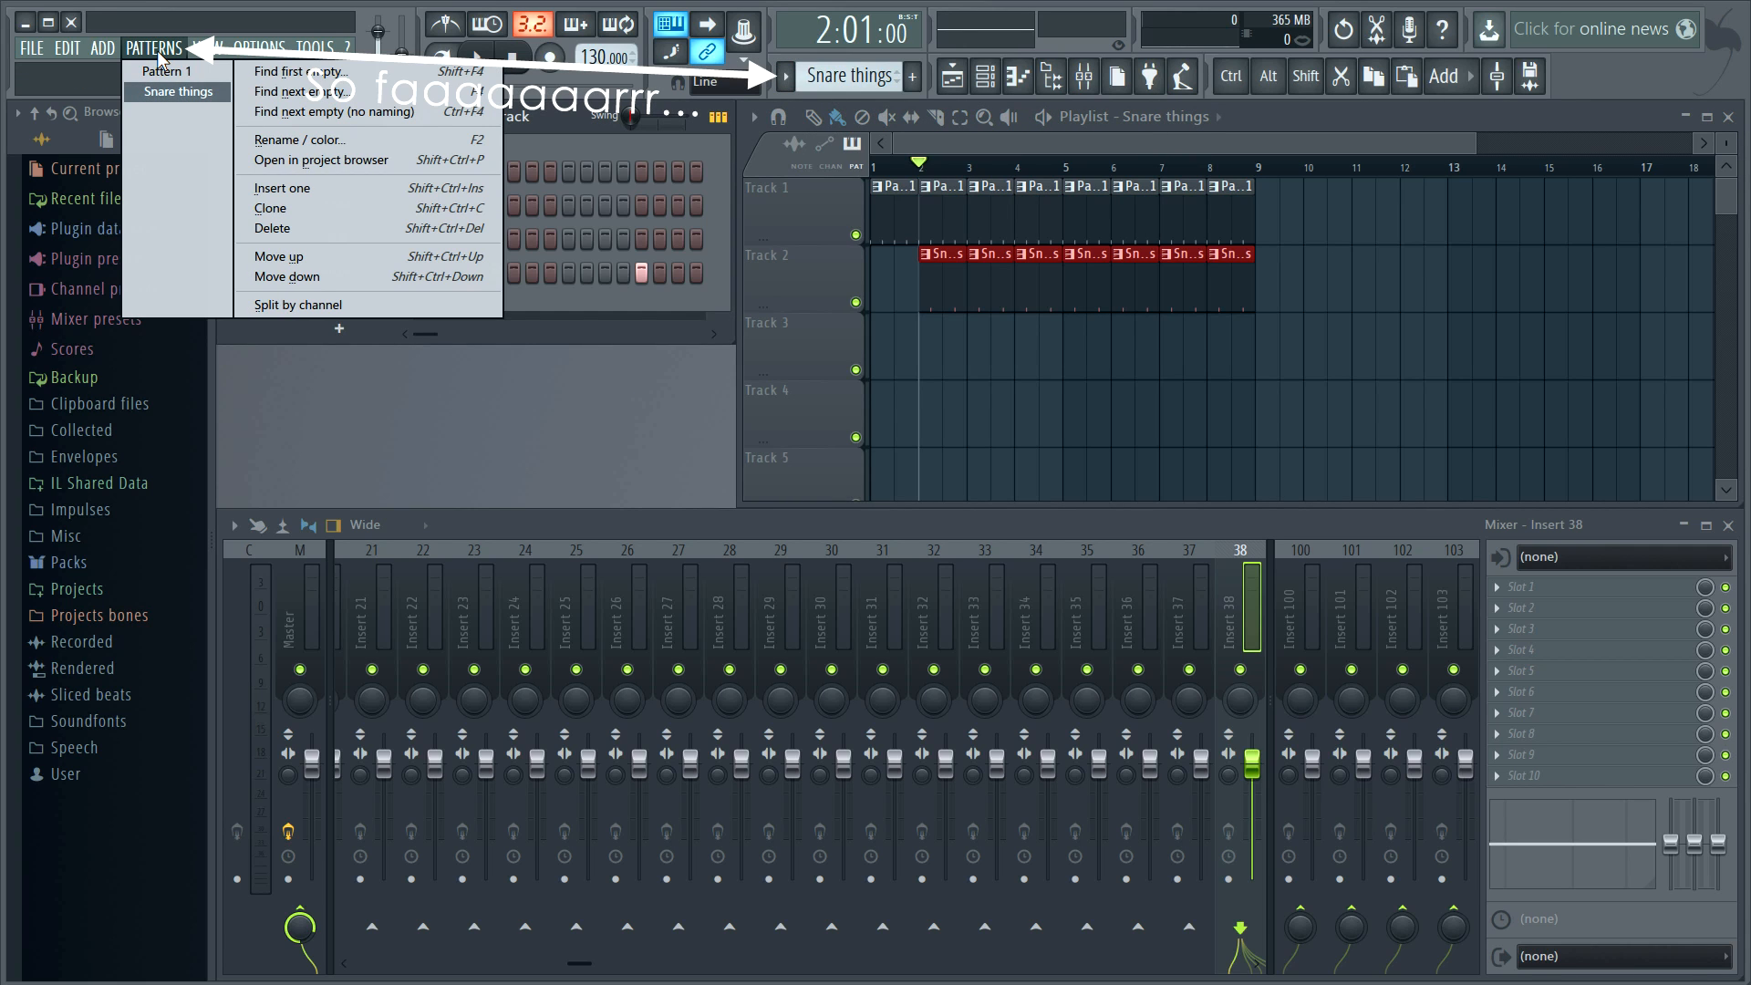
left_click(592, 419)
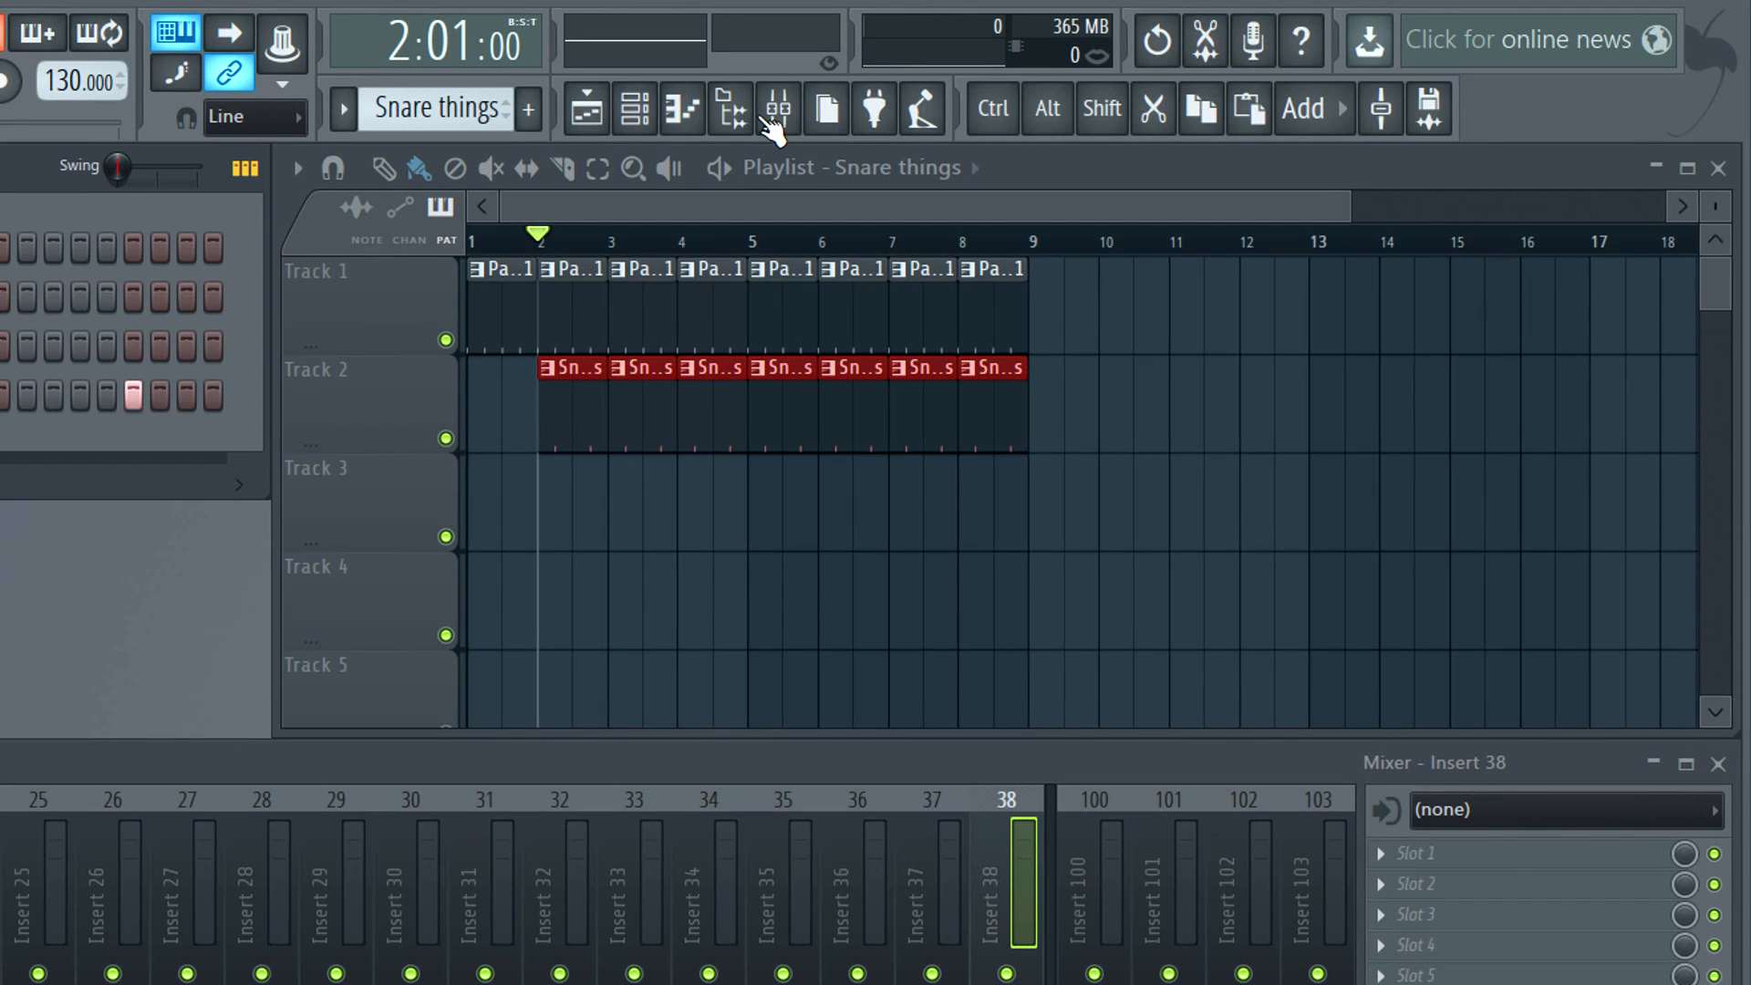
- Consult the Transport Panel page under Main Menu, Panels & Tool Bars in the users manual, close the manual and load the online news
left_click_drag(846, 42, 889, 42)
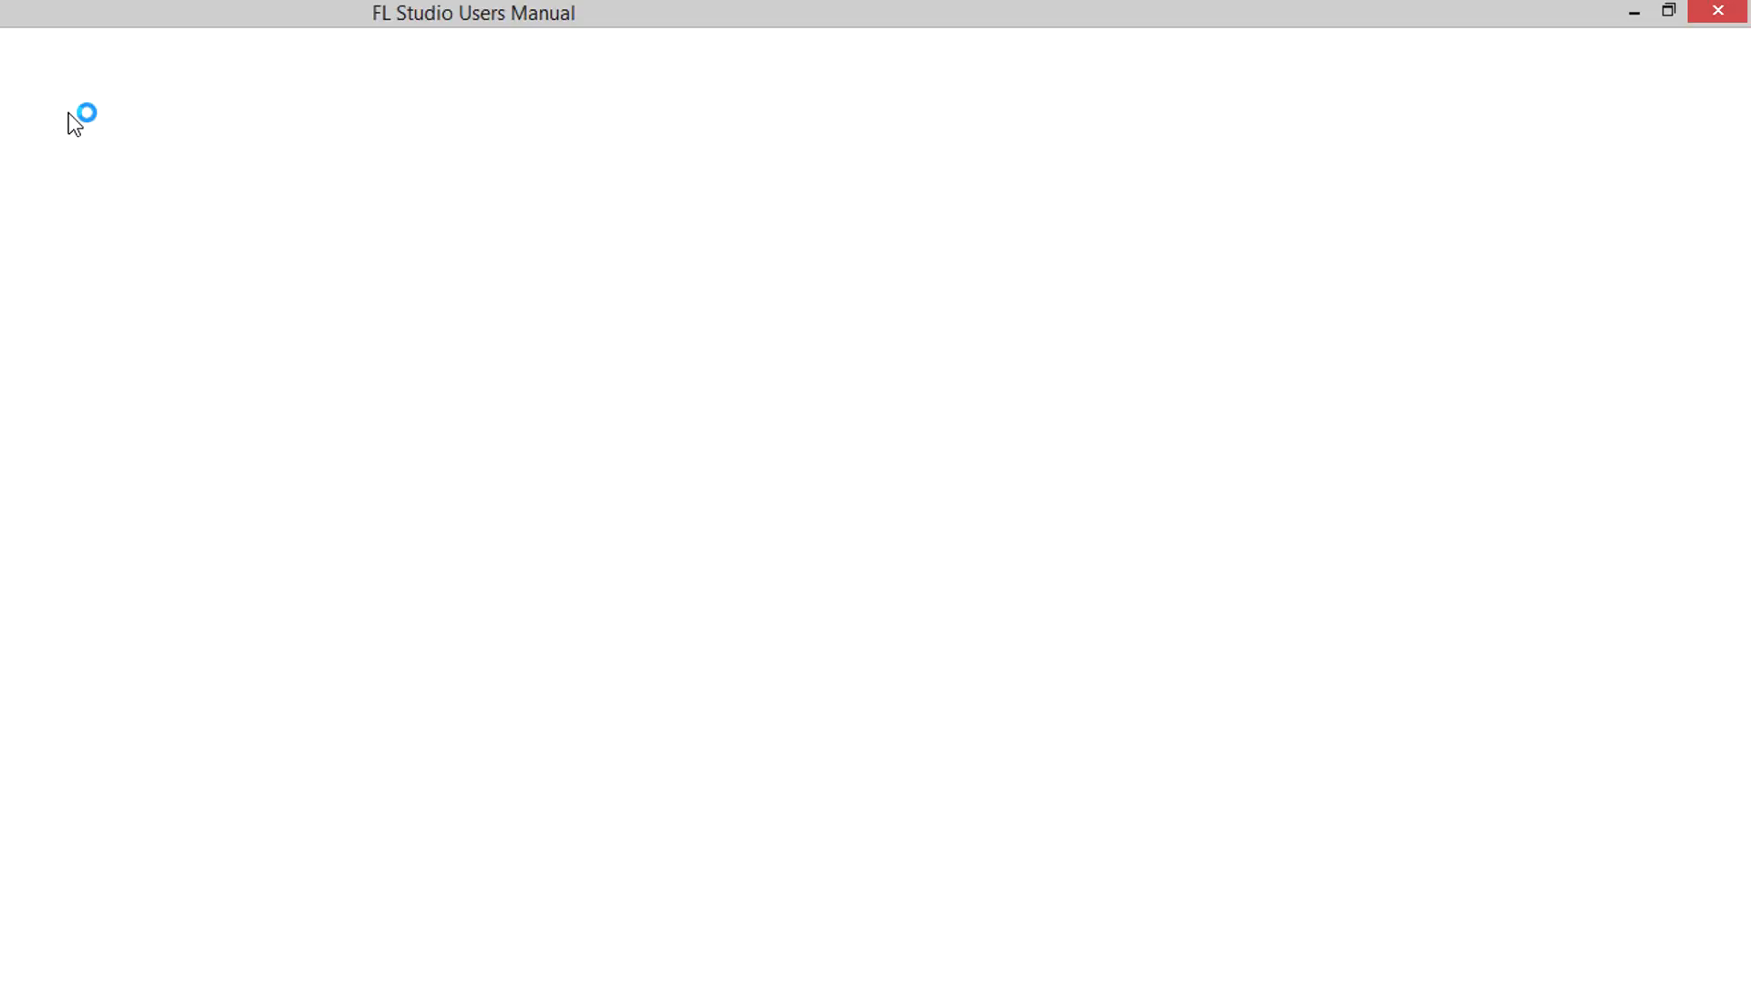
left_click(130, 225)
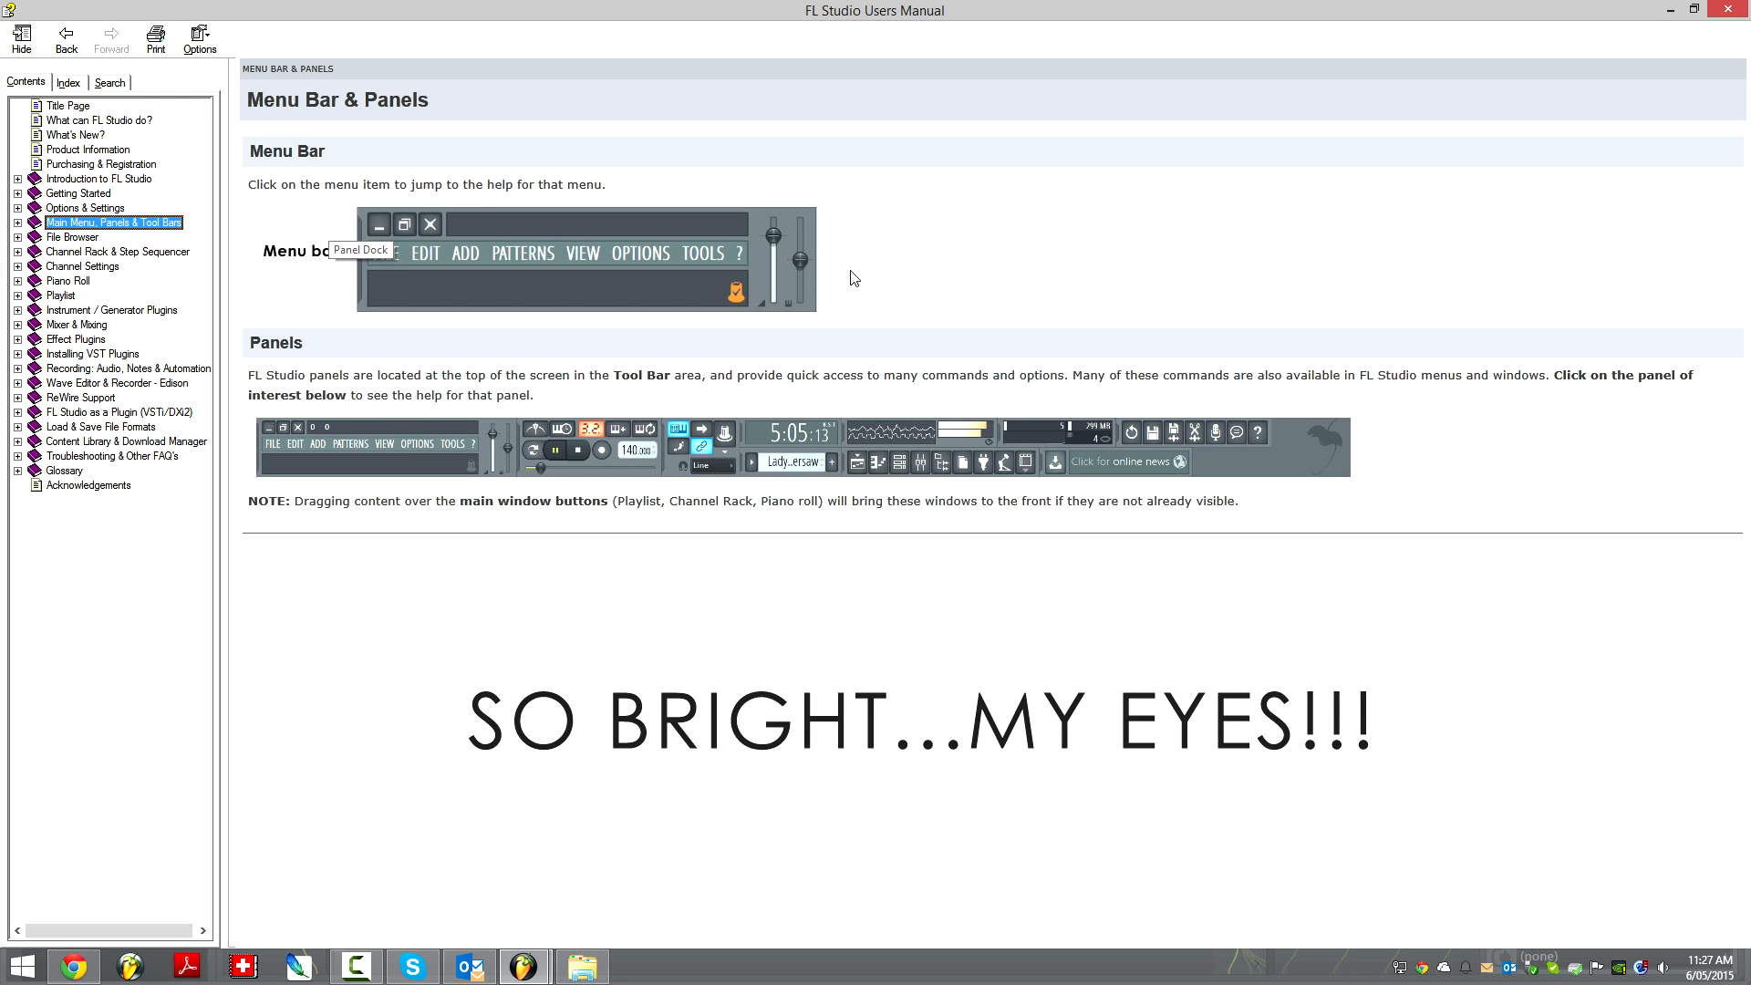
left_click(586, 463)
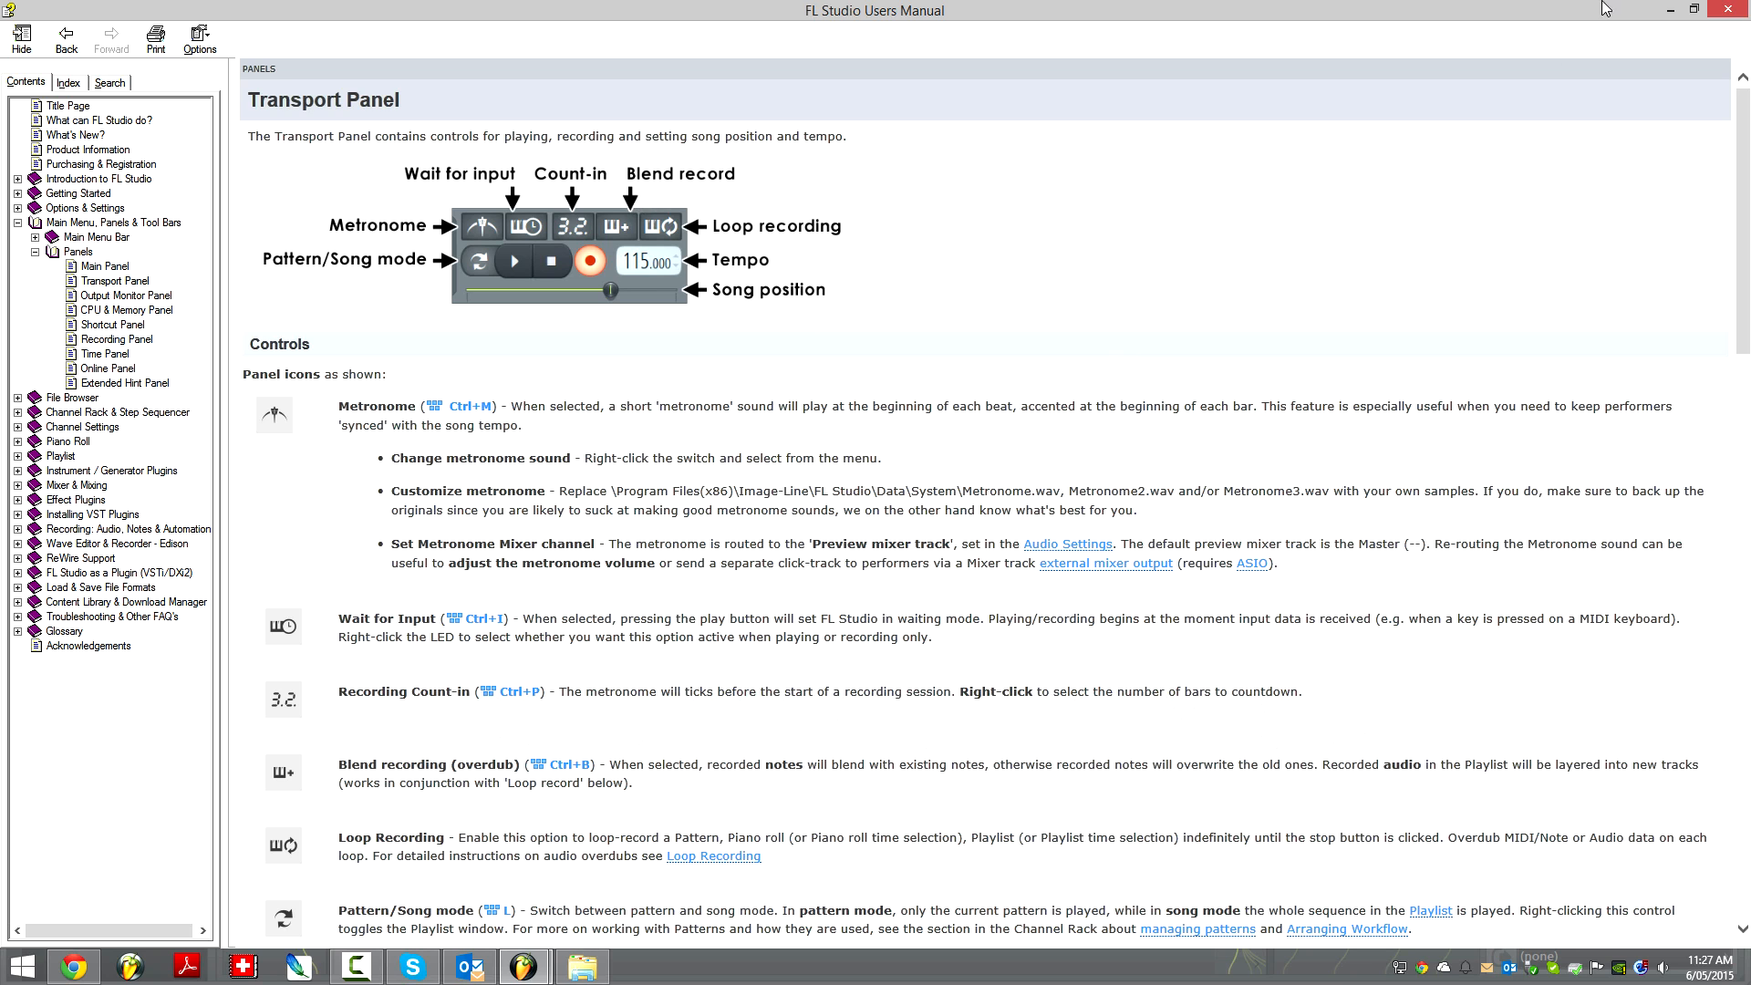
left_click(1728, 12)
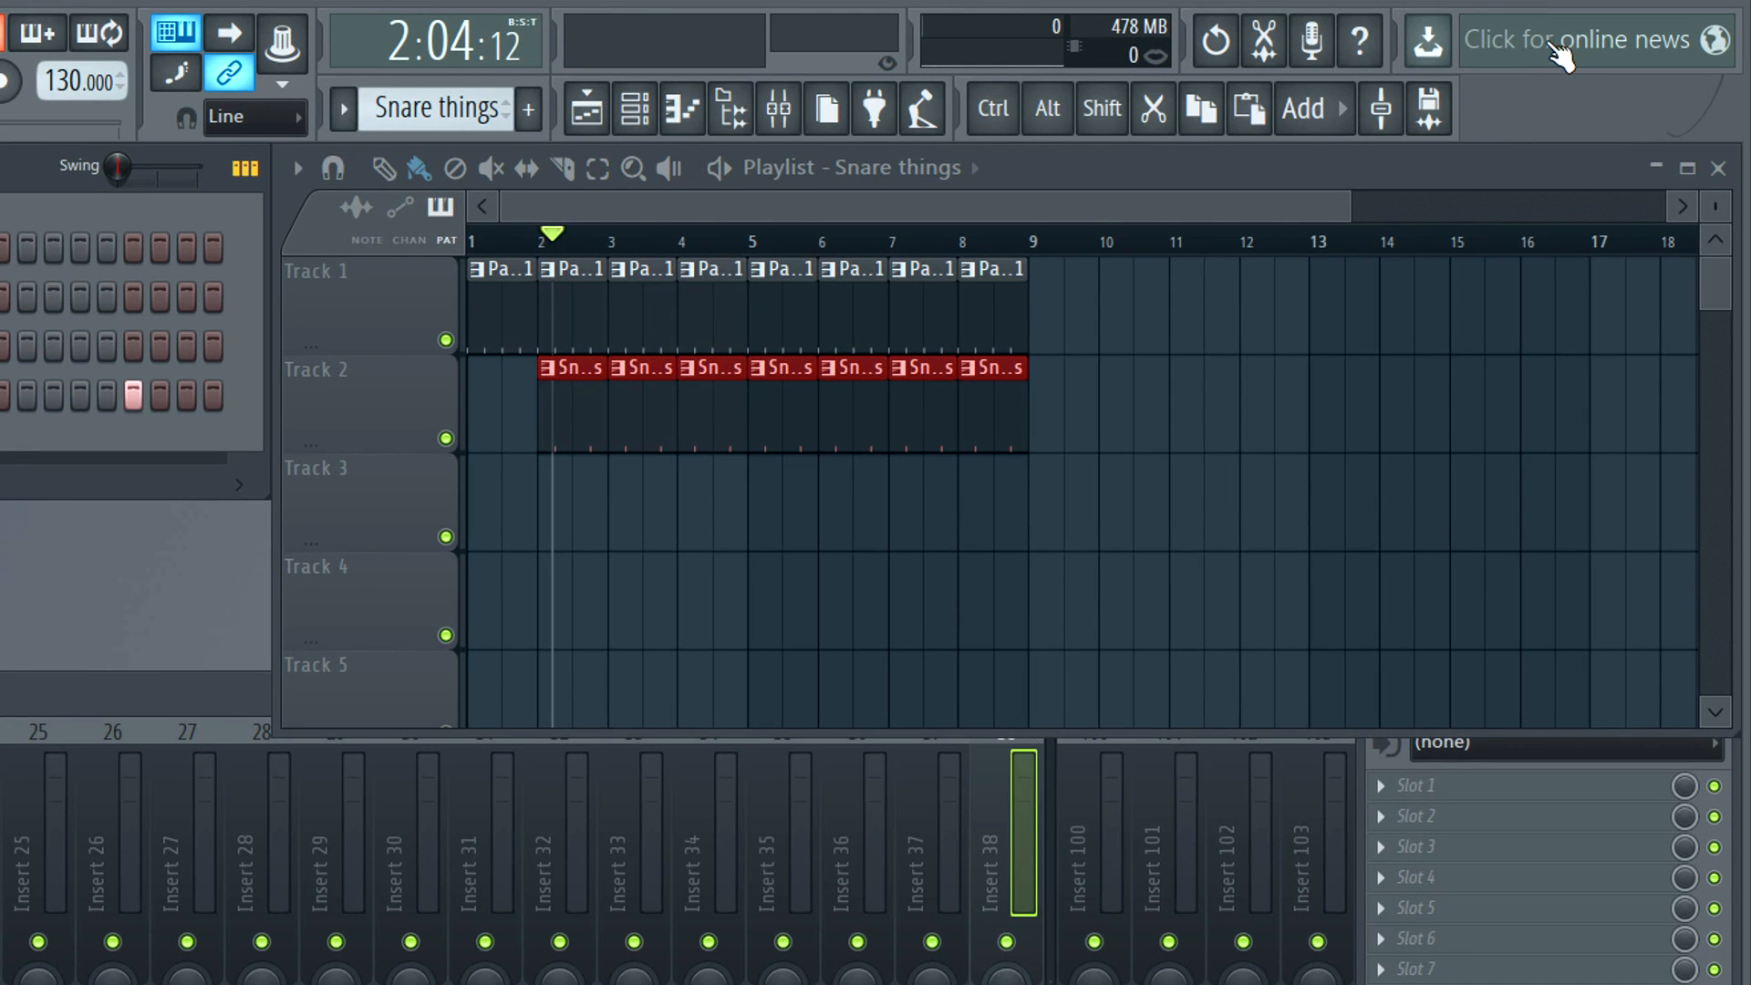
left_click(1563, 53)
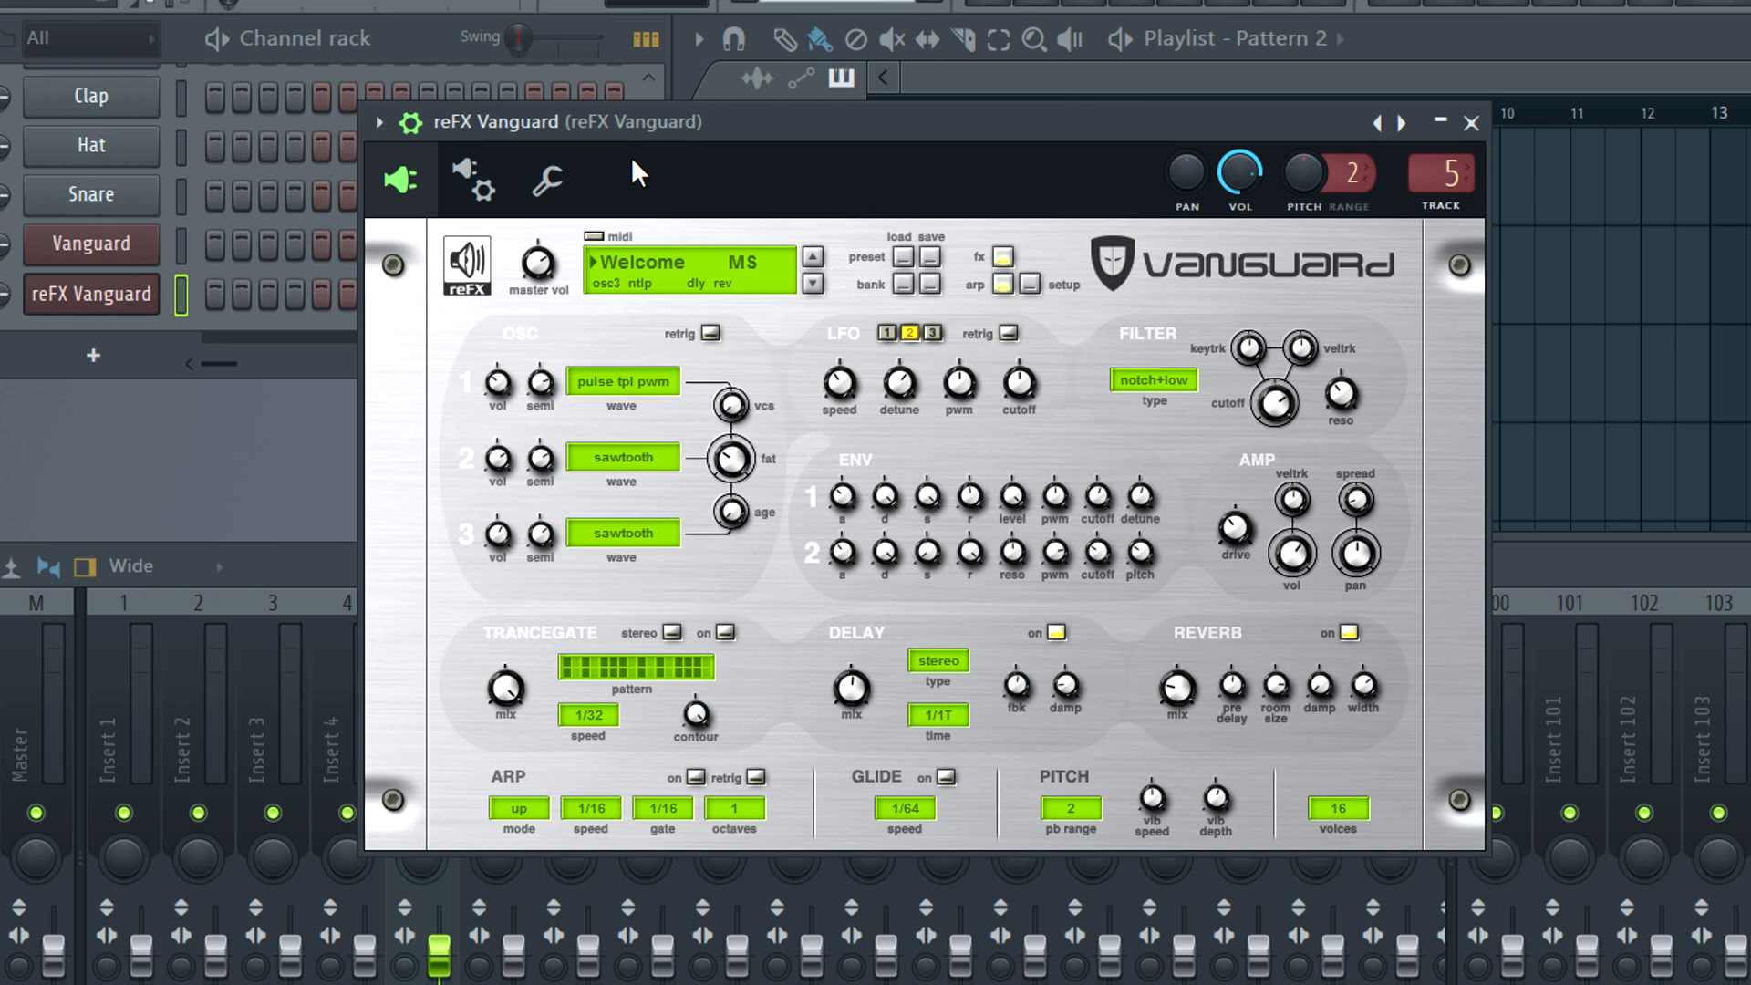
- Reveal reFX Vanguard's detailed settings, examine its plugin settings and channel functions pages, and return to the plugin interface
left_click(411, 122)
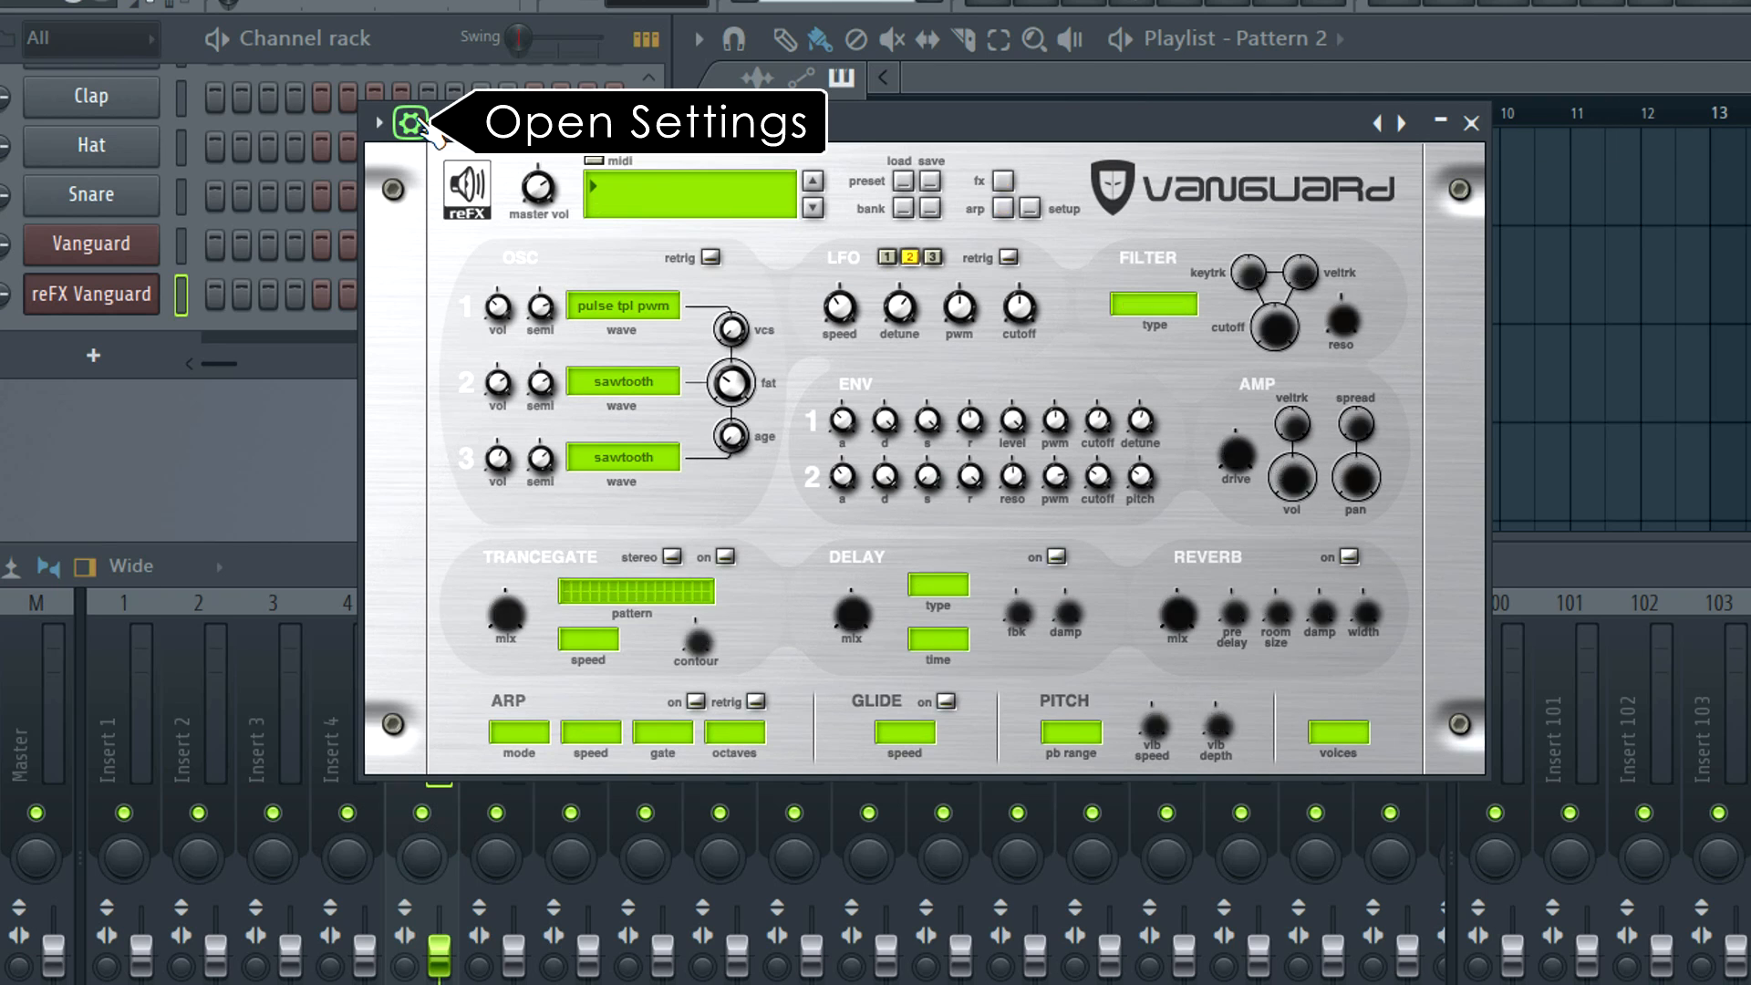
left_click(410, 122)
left_click(410, 122)
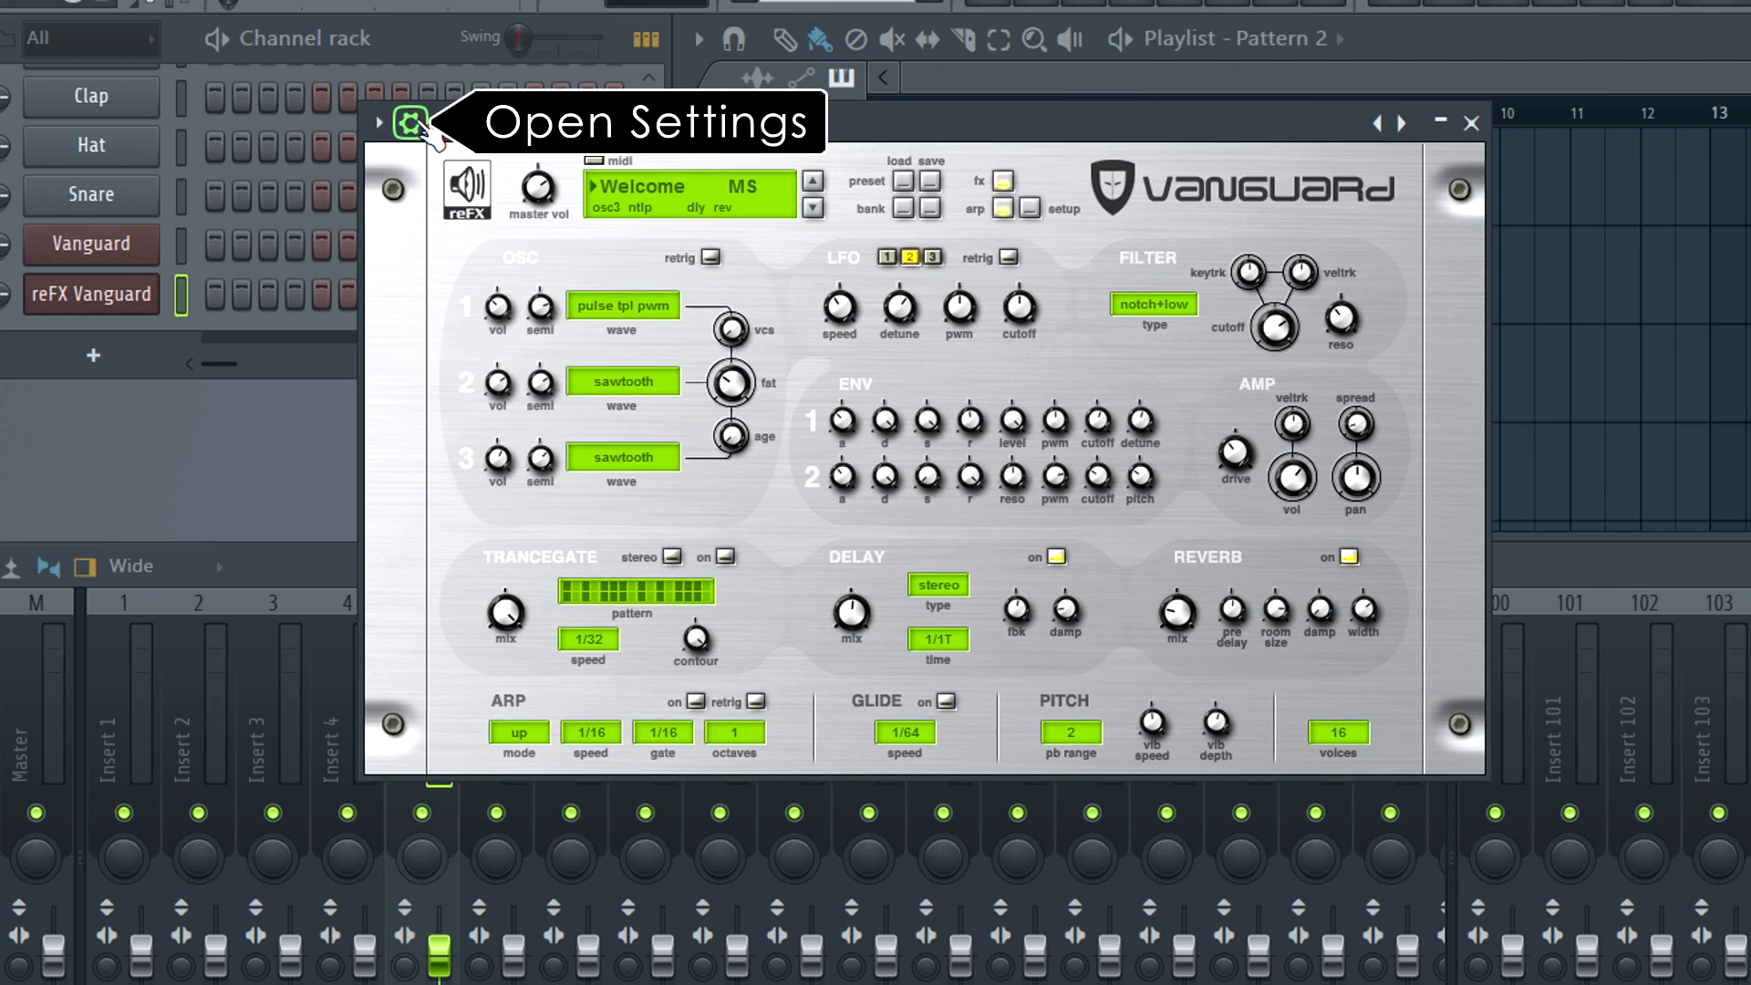
left_click(411, 122)
left_click(469, 201)
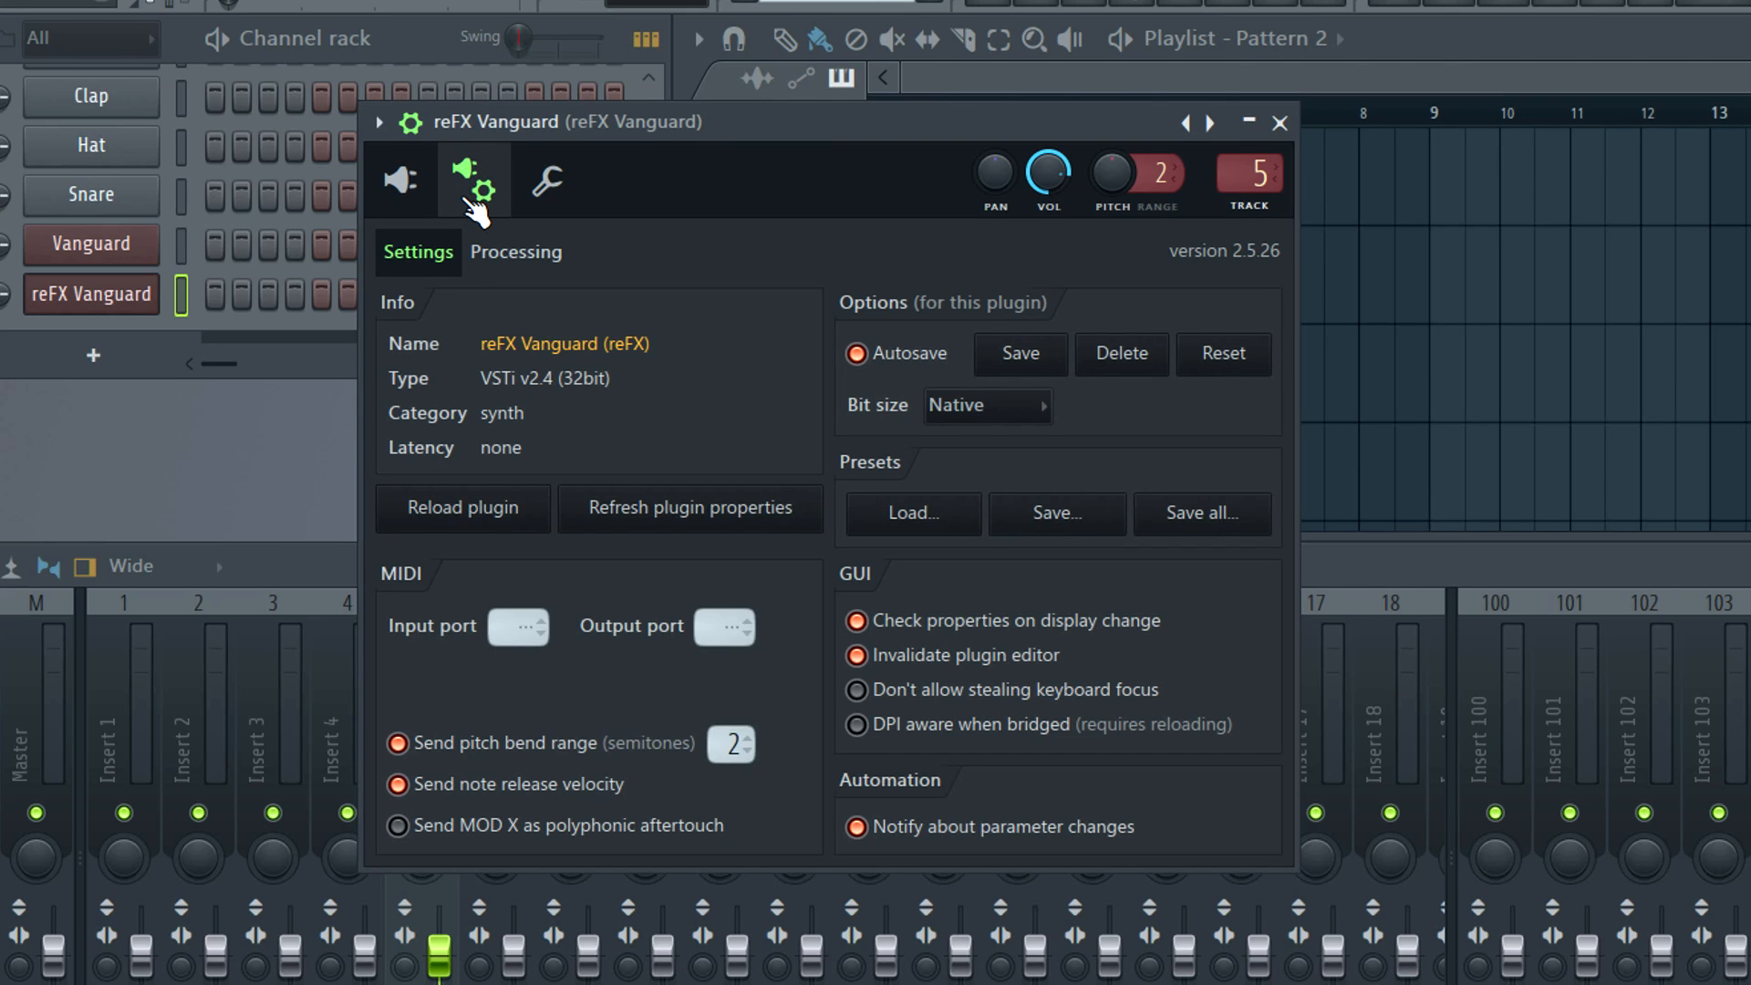
left_click(551, 208)
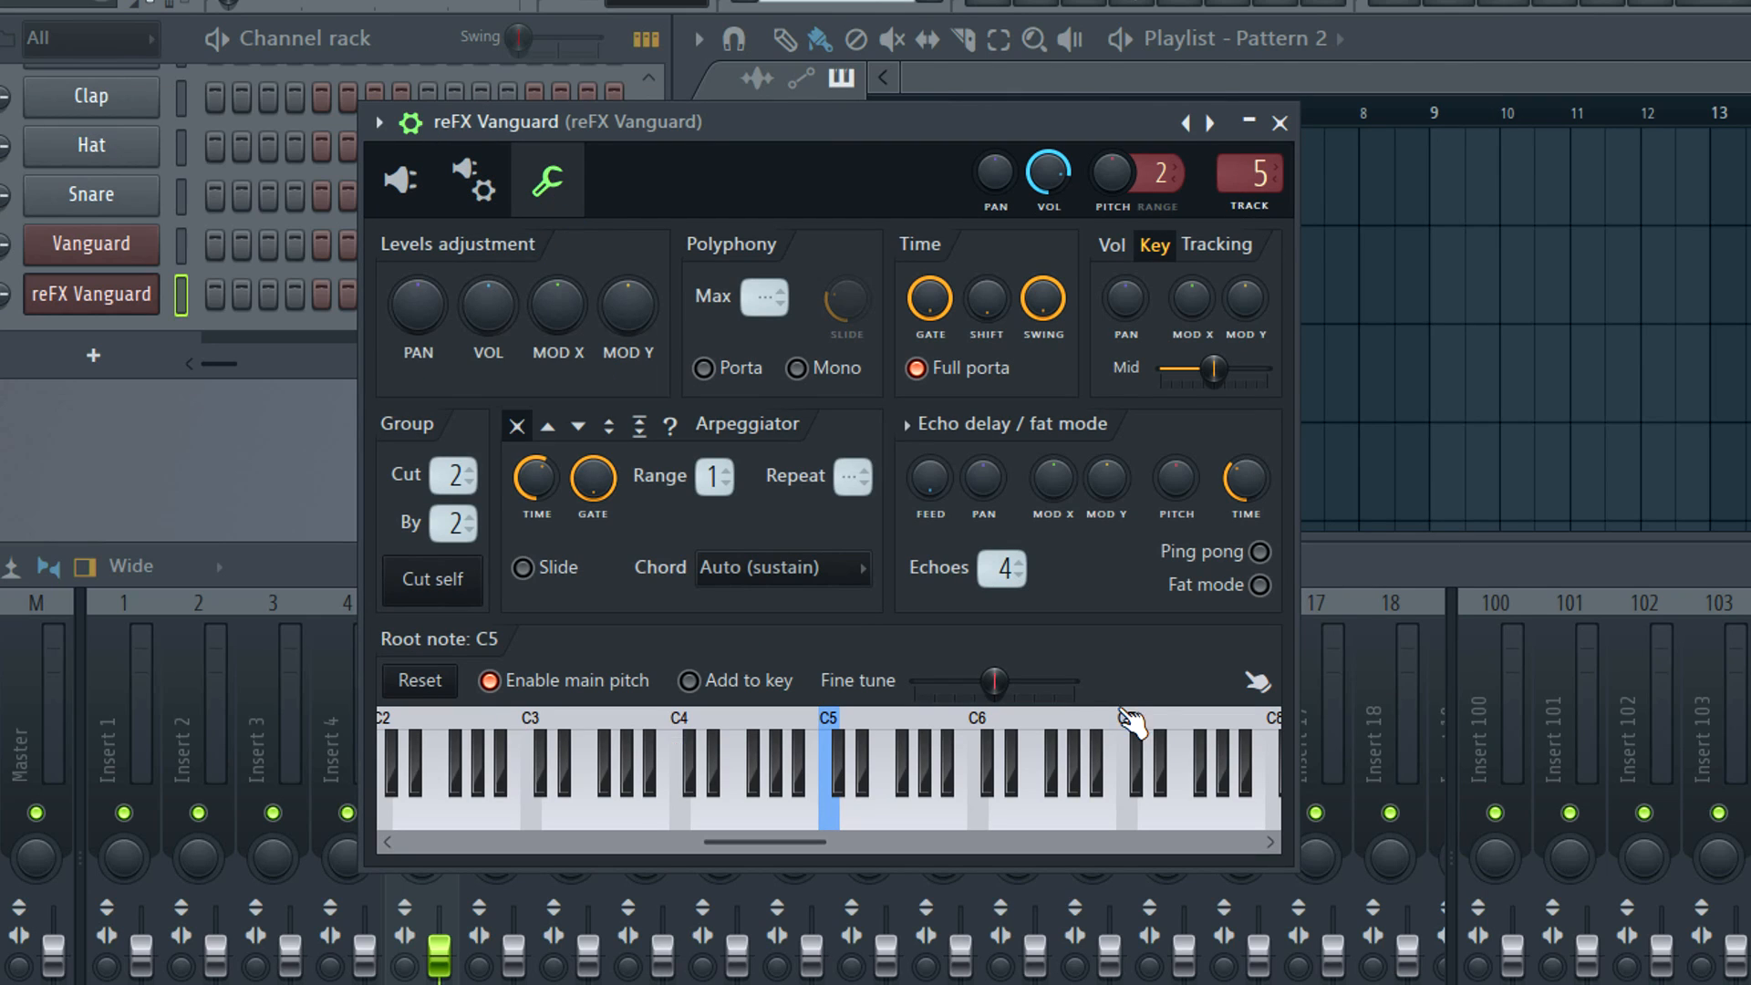
left_click(404, 189)
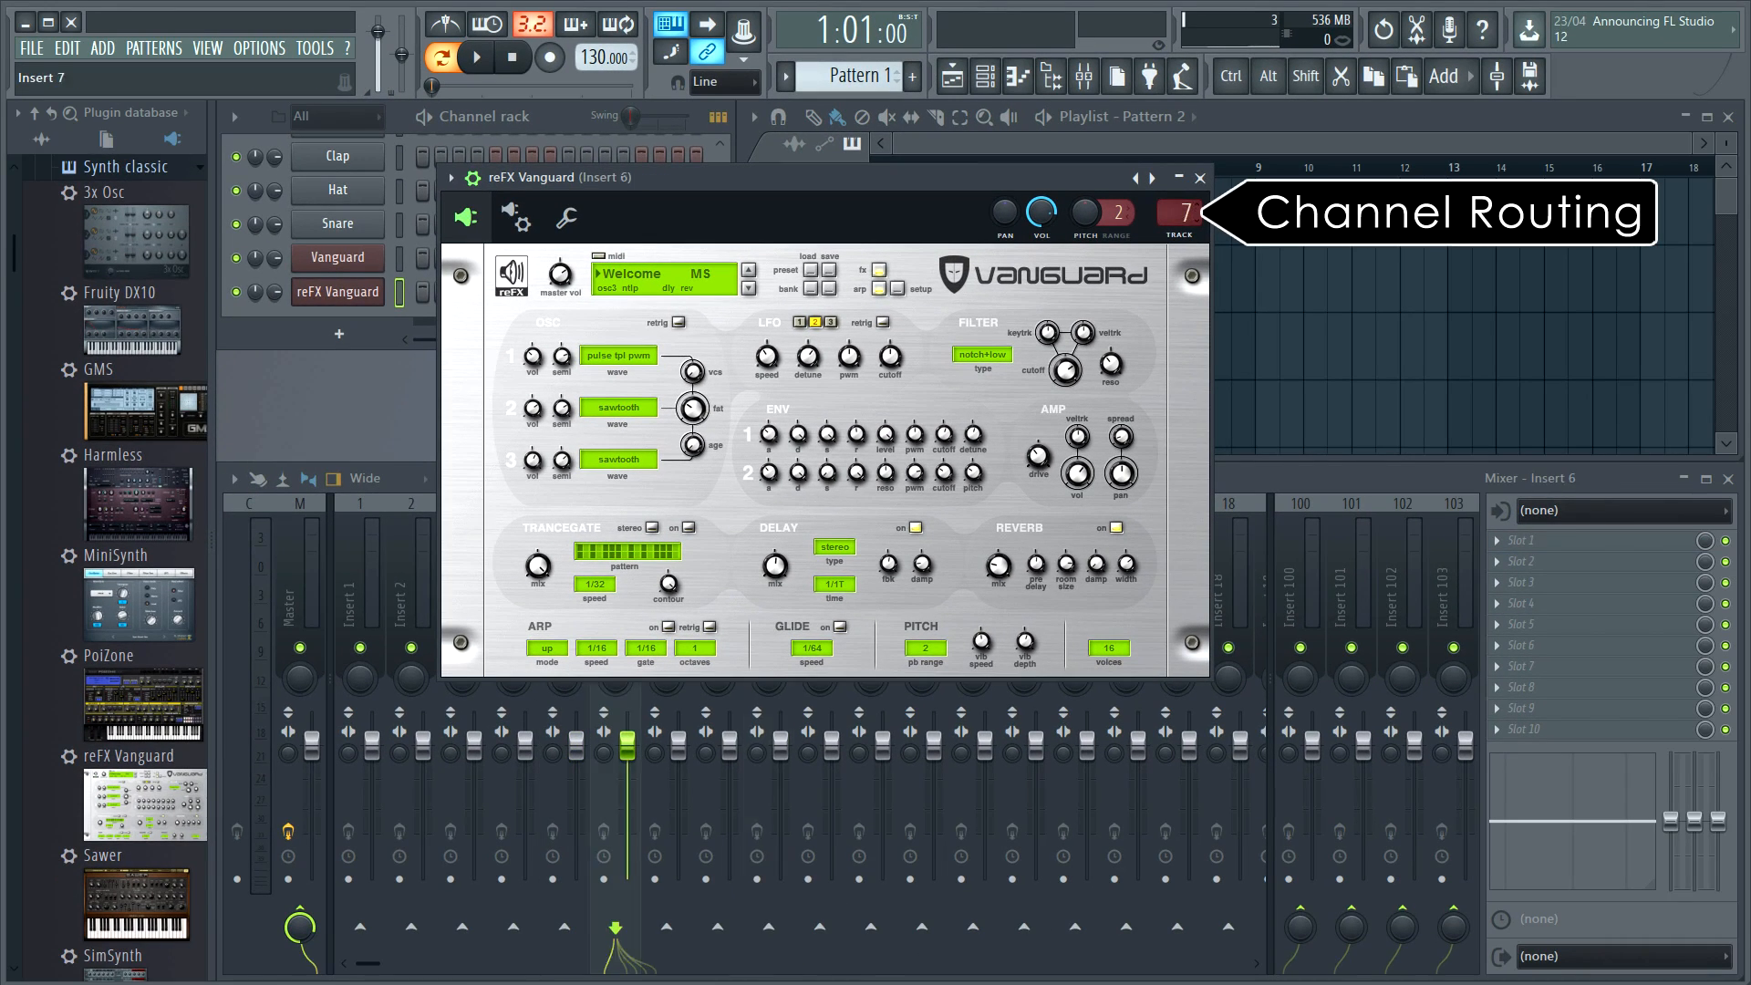
- Route the reFX Vanguard channel to mixer track 7 and close the plugin window
left_click_drag(1185, 212, 1185, 207)
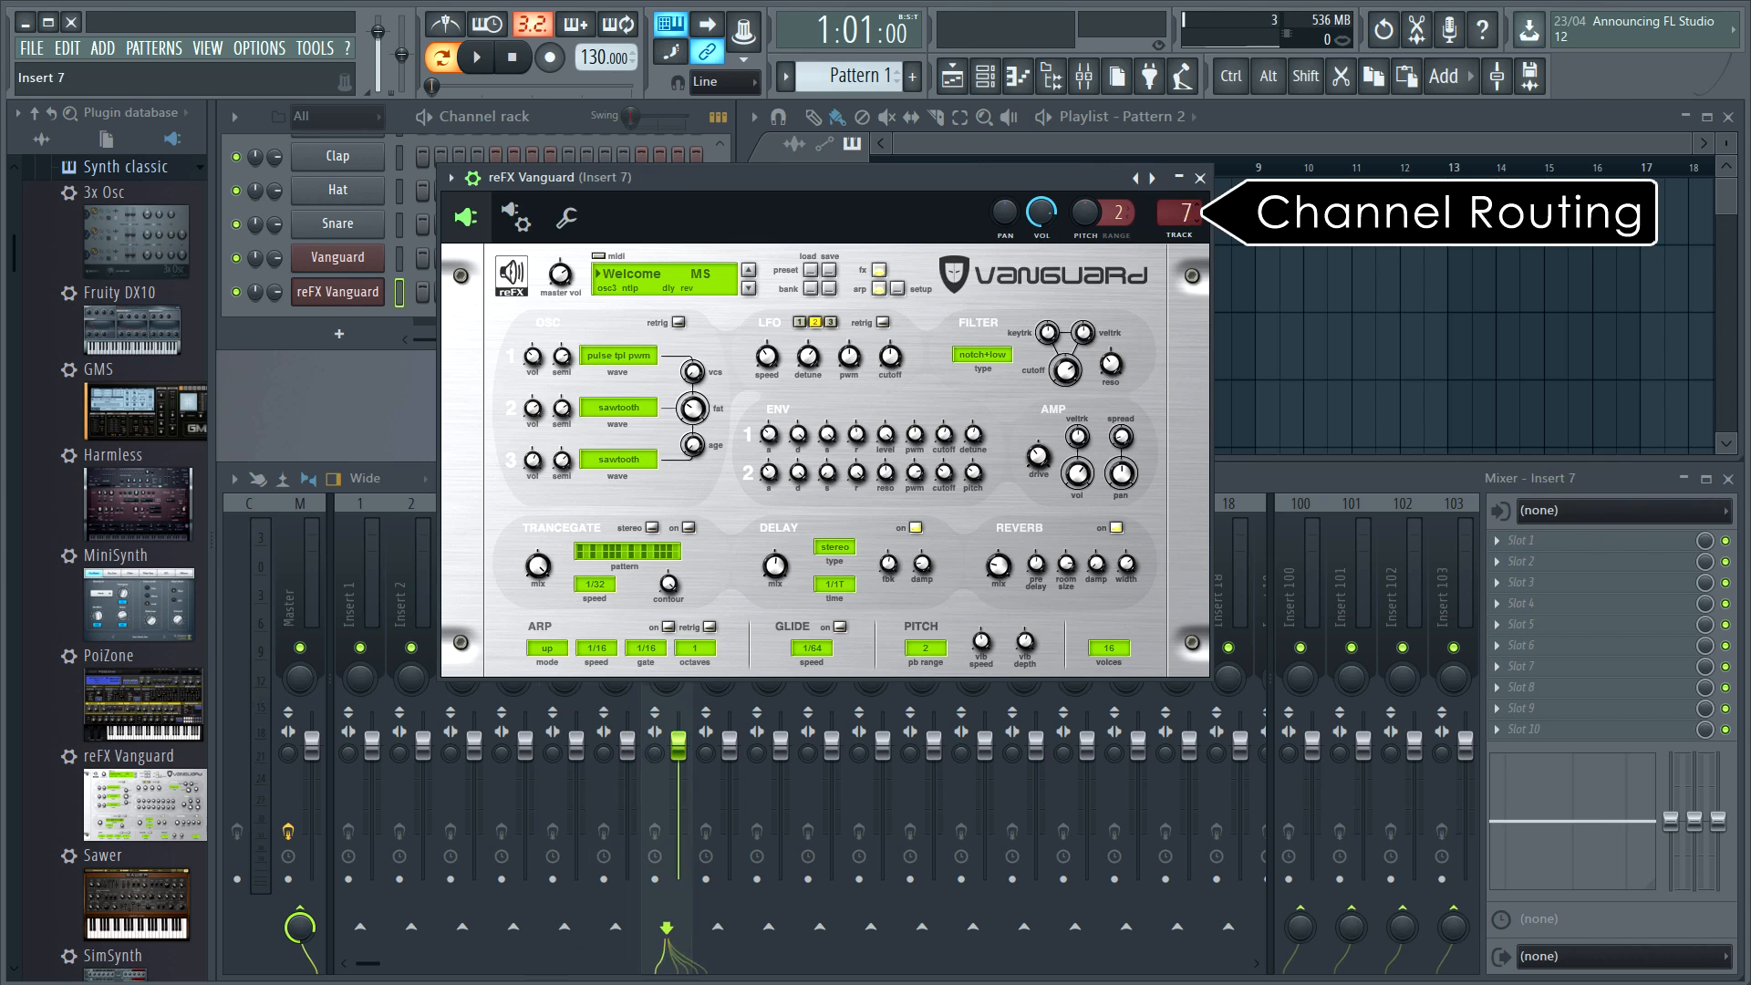
left_click(1200, 178)
- Add MiniSynth from the plugin database to the channel rack and assign it to free mixer track 6
left_click_drag(89, 620, 319, 401)
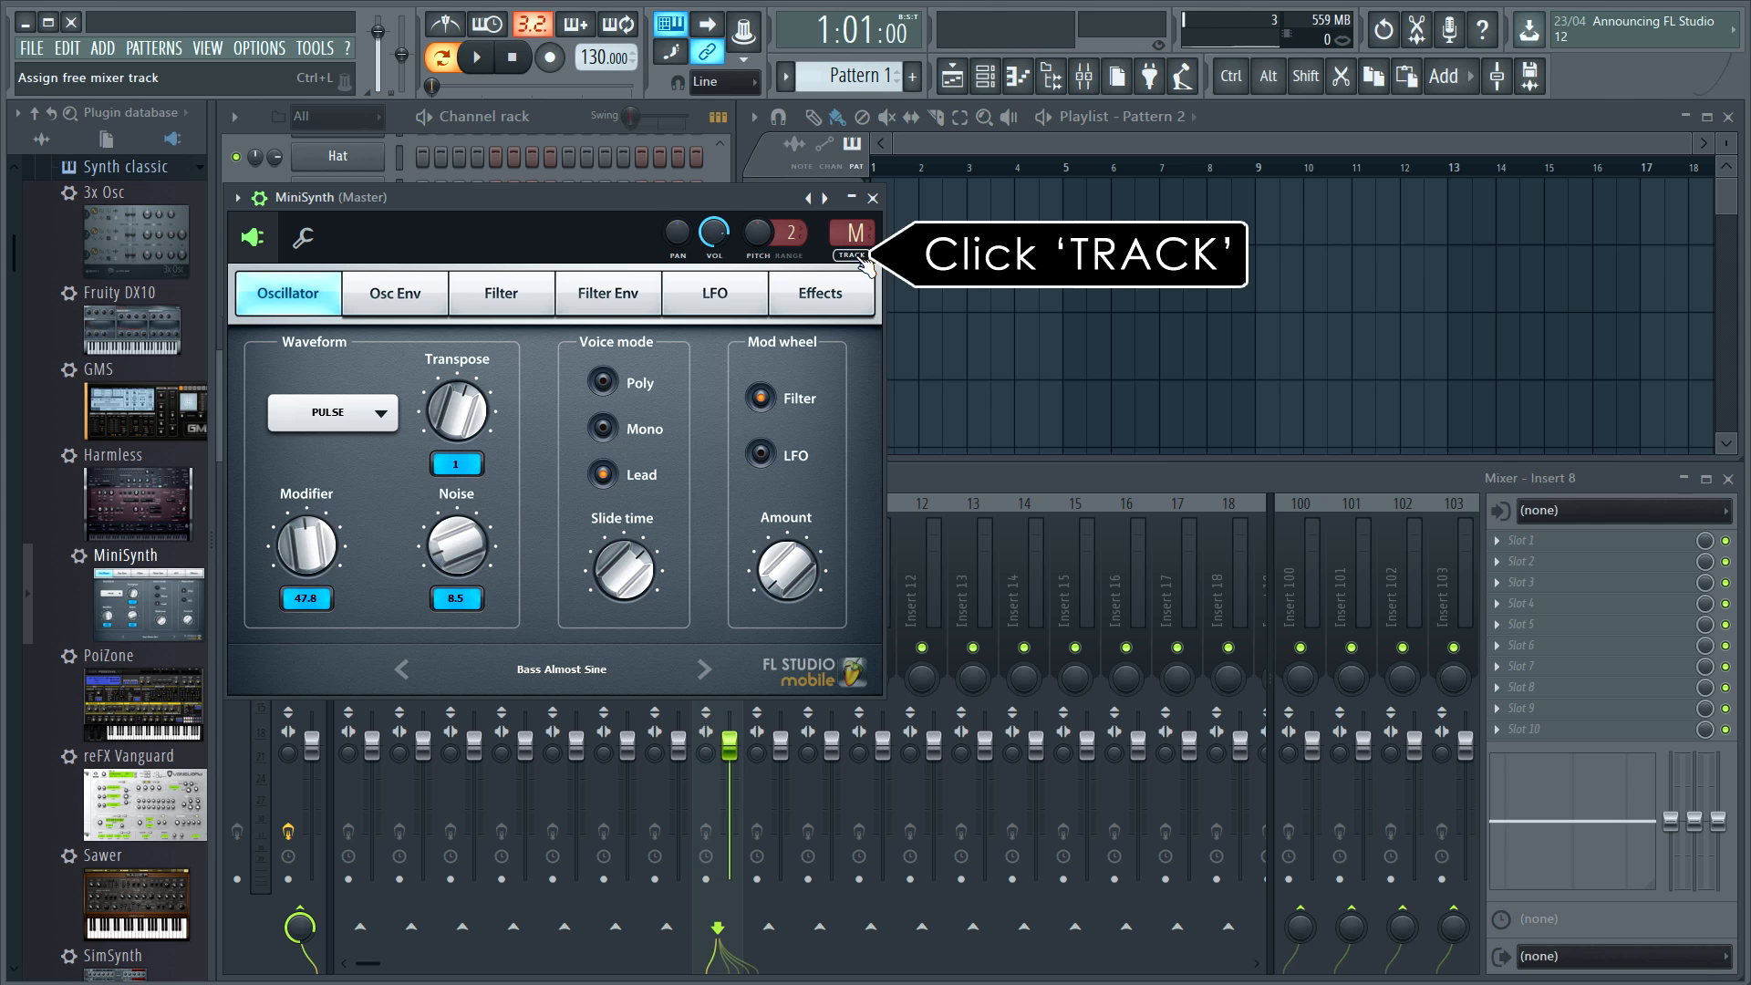
left_click(857, 258)
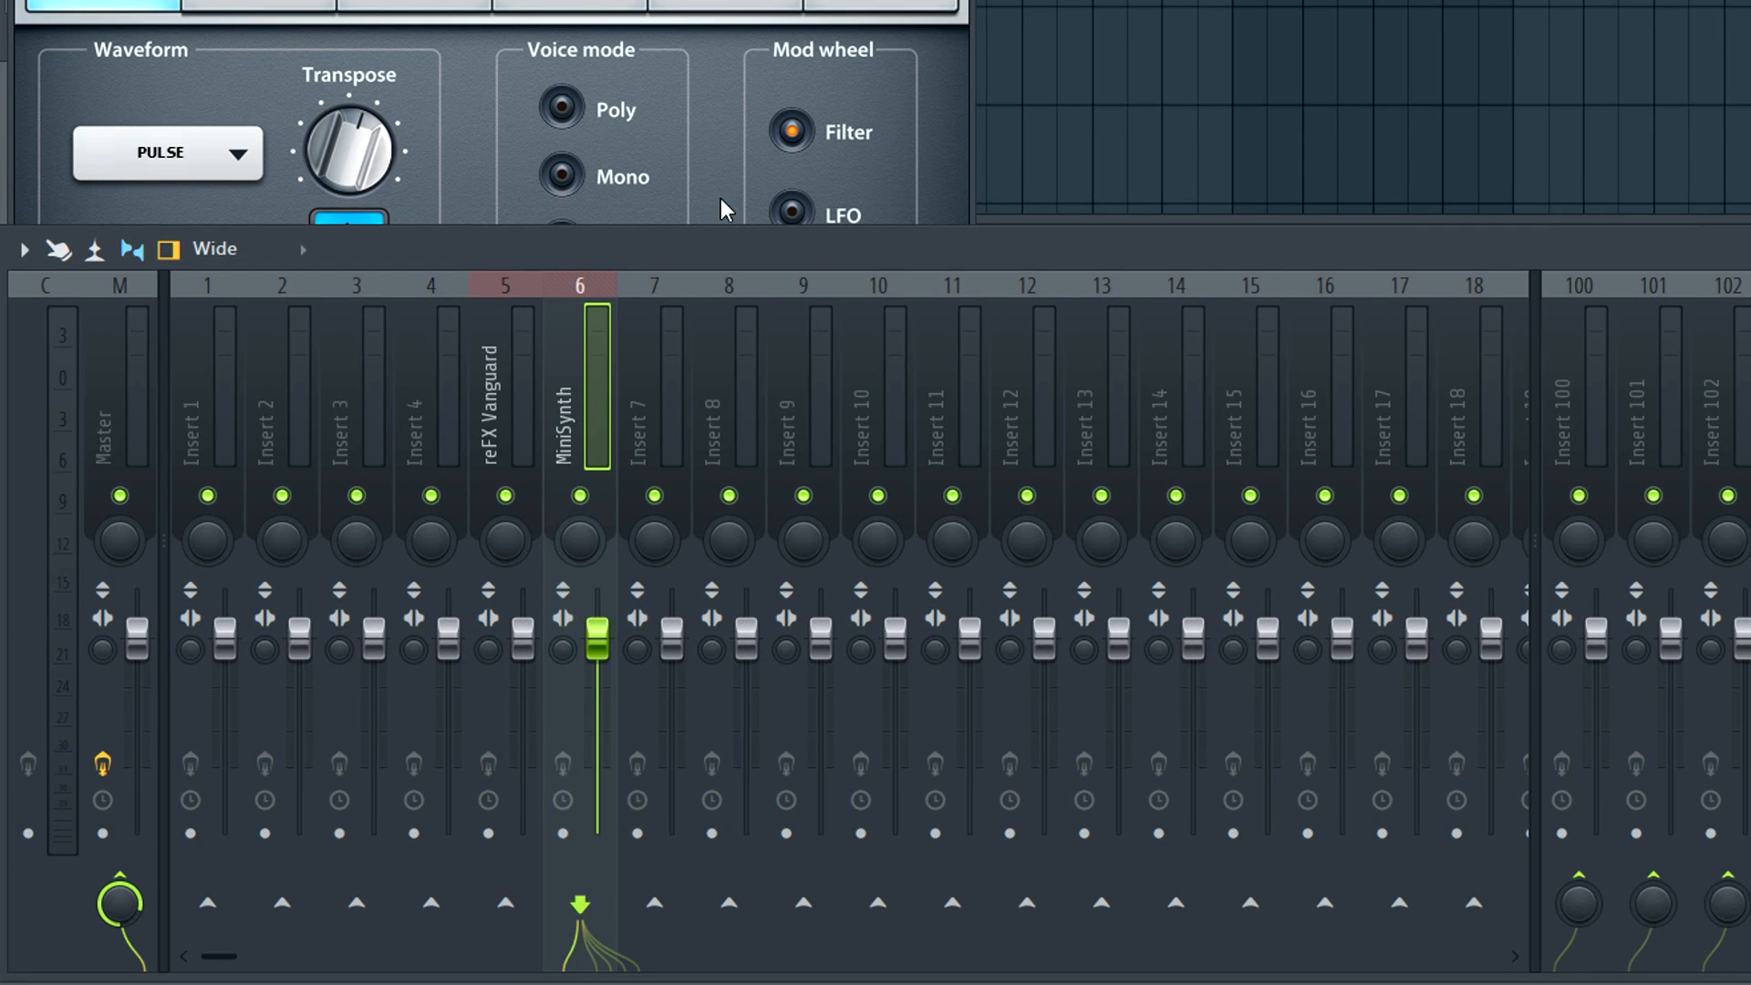
- Place reFX Vanguard from the plugin picker onto mixer track 1 and close its window
key("alt+p")
left_click_drag(94, 685, 363, 571)
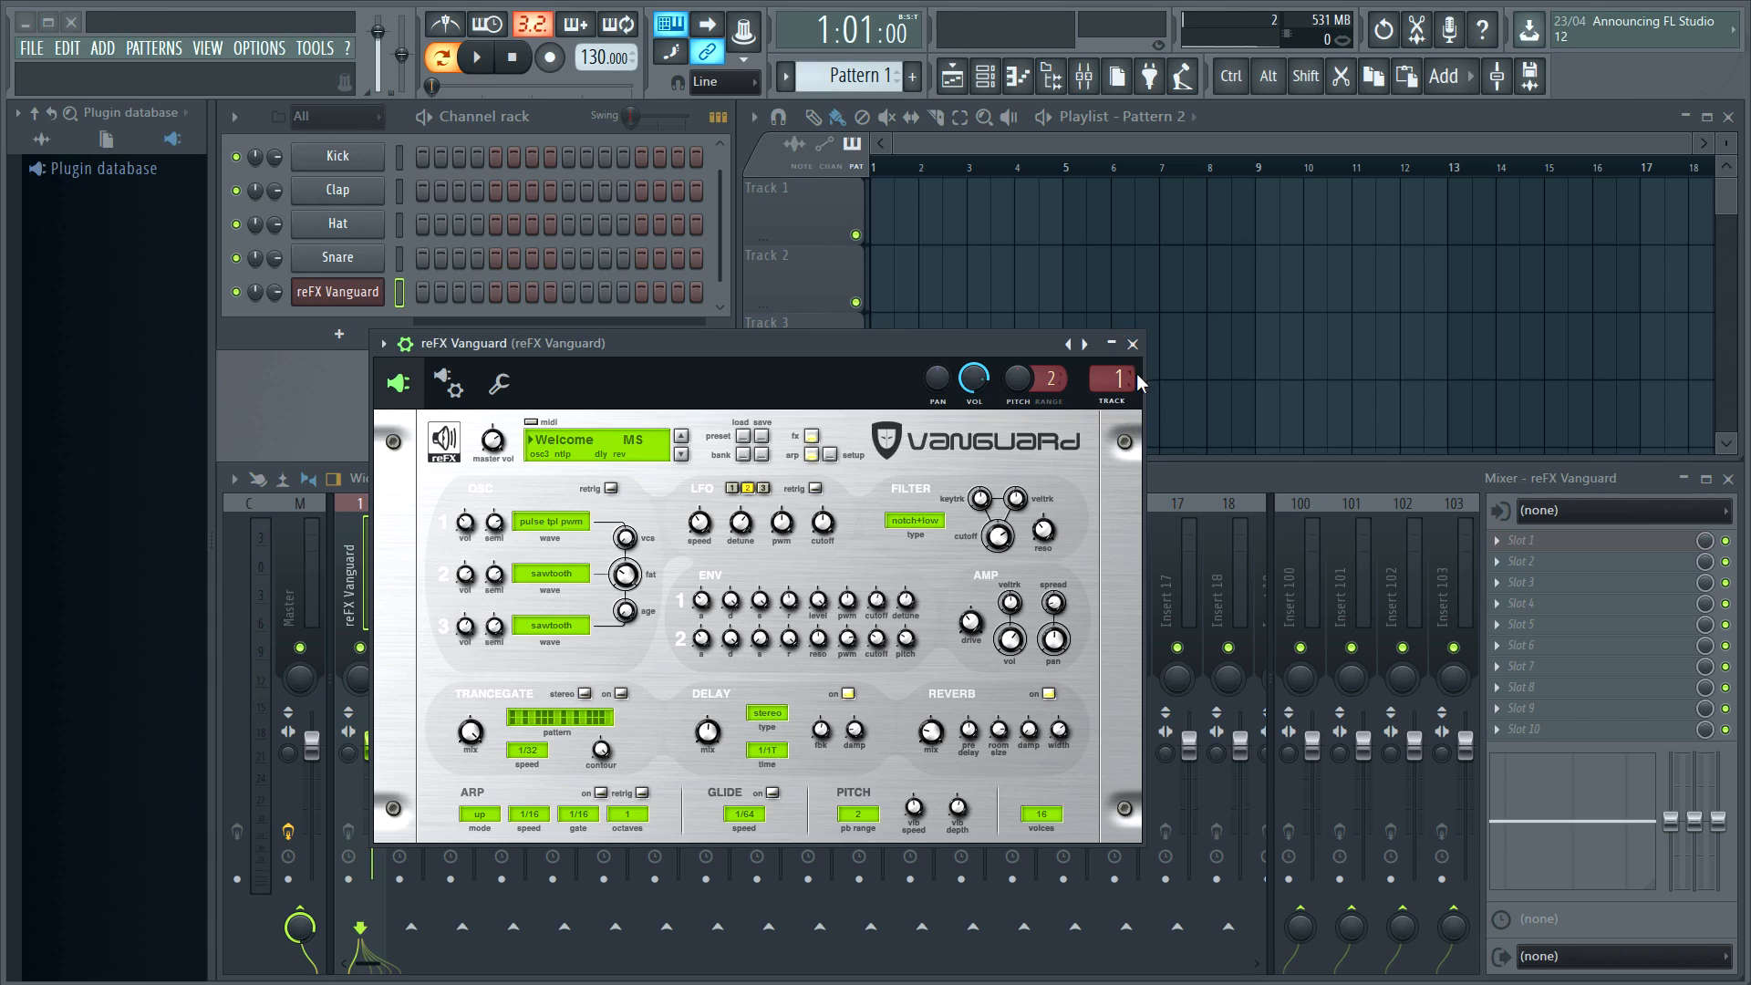
left_click(1131, 344)
- Place Harmless from the plugin picker onto mixer track 2 and close its window
key("alt+p")
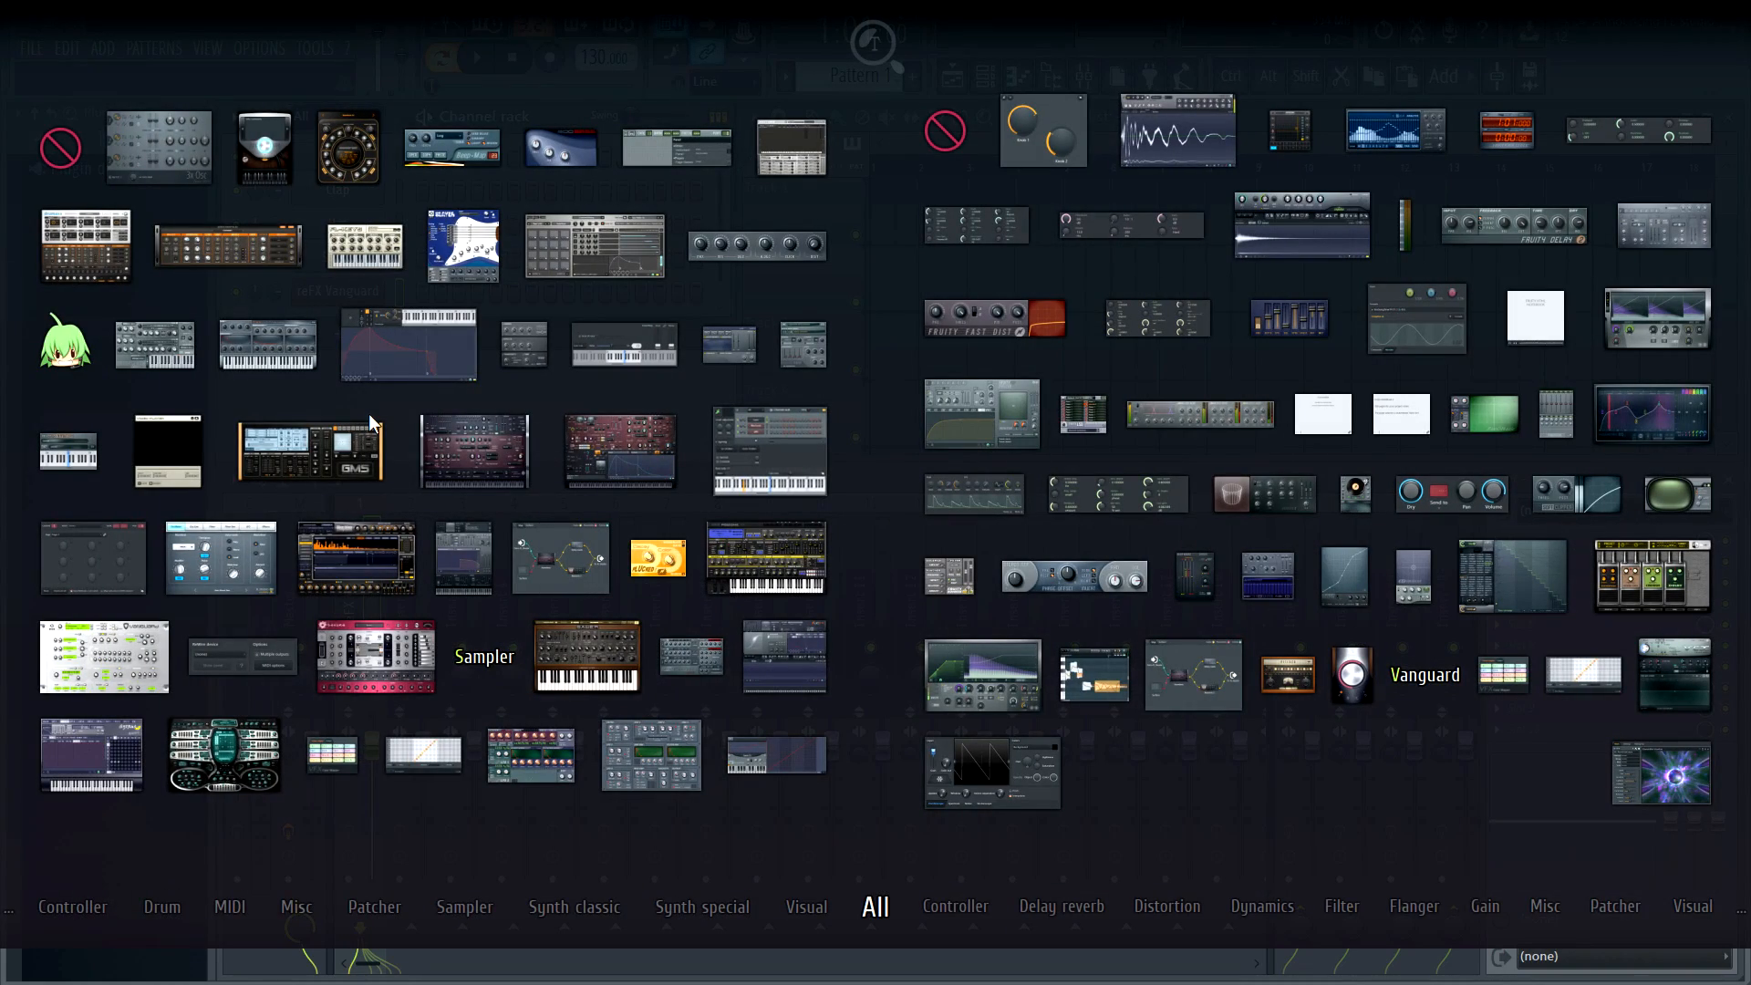
left_click_drag(451, 470, 418, 587)
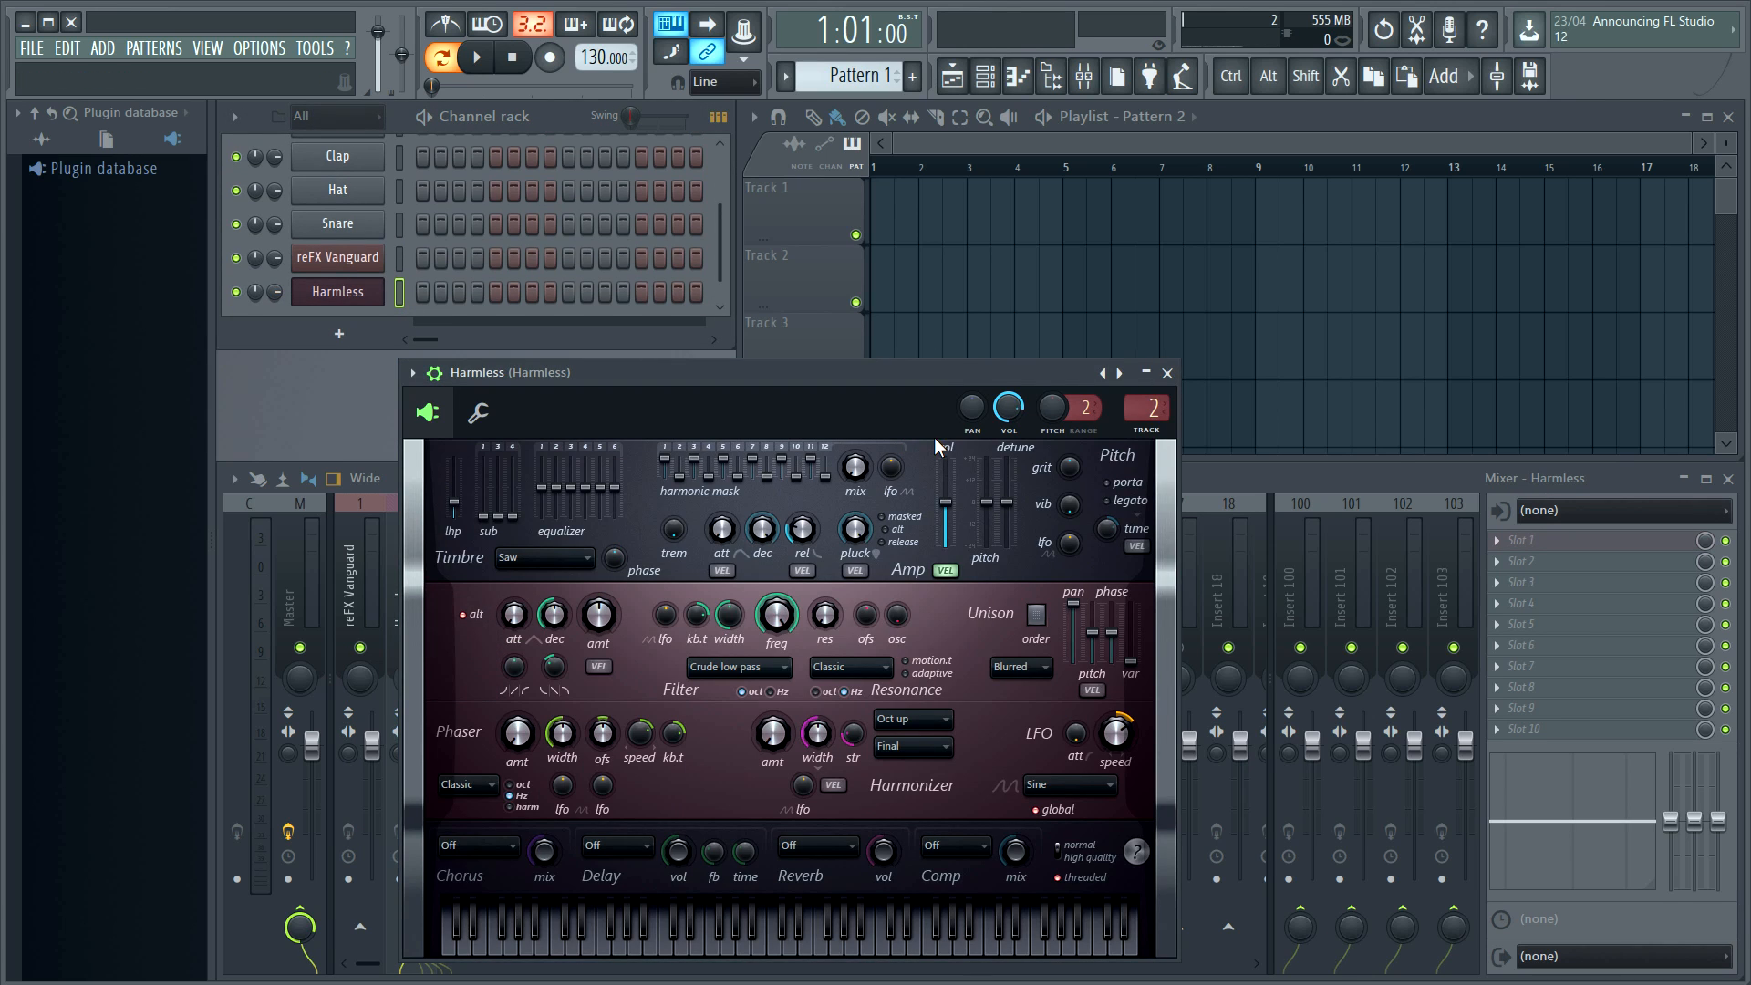
left_click(1167, 373)
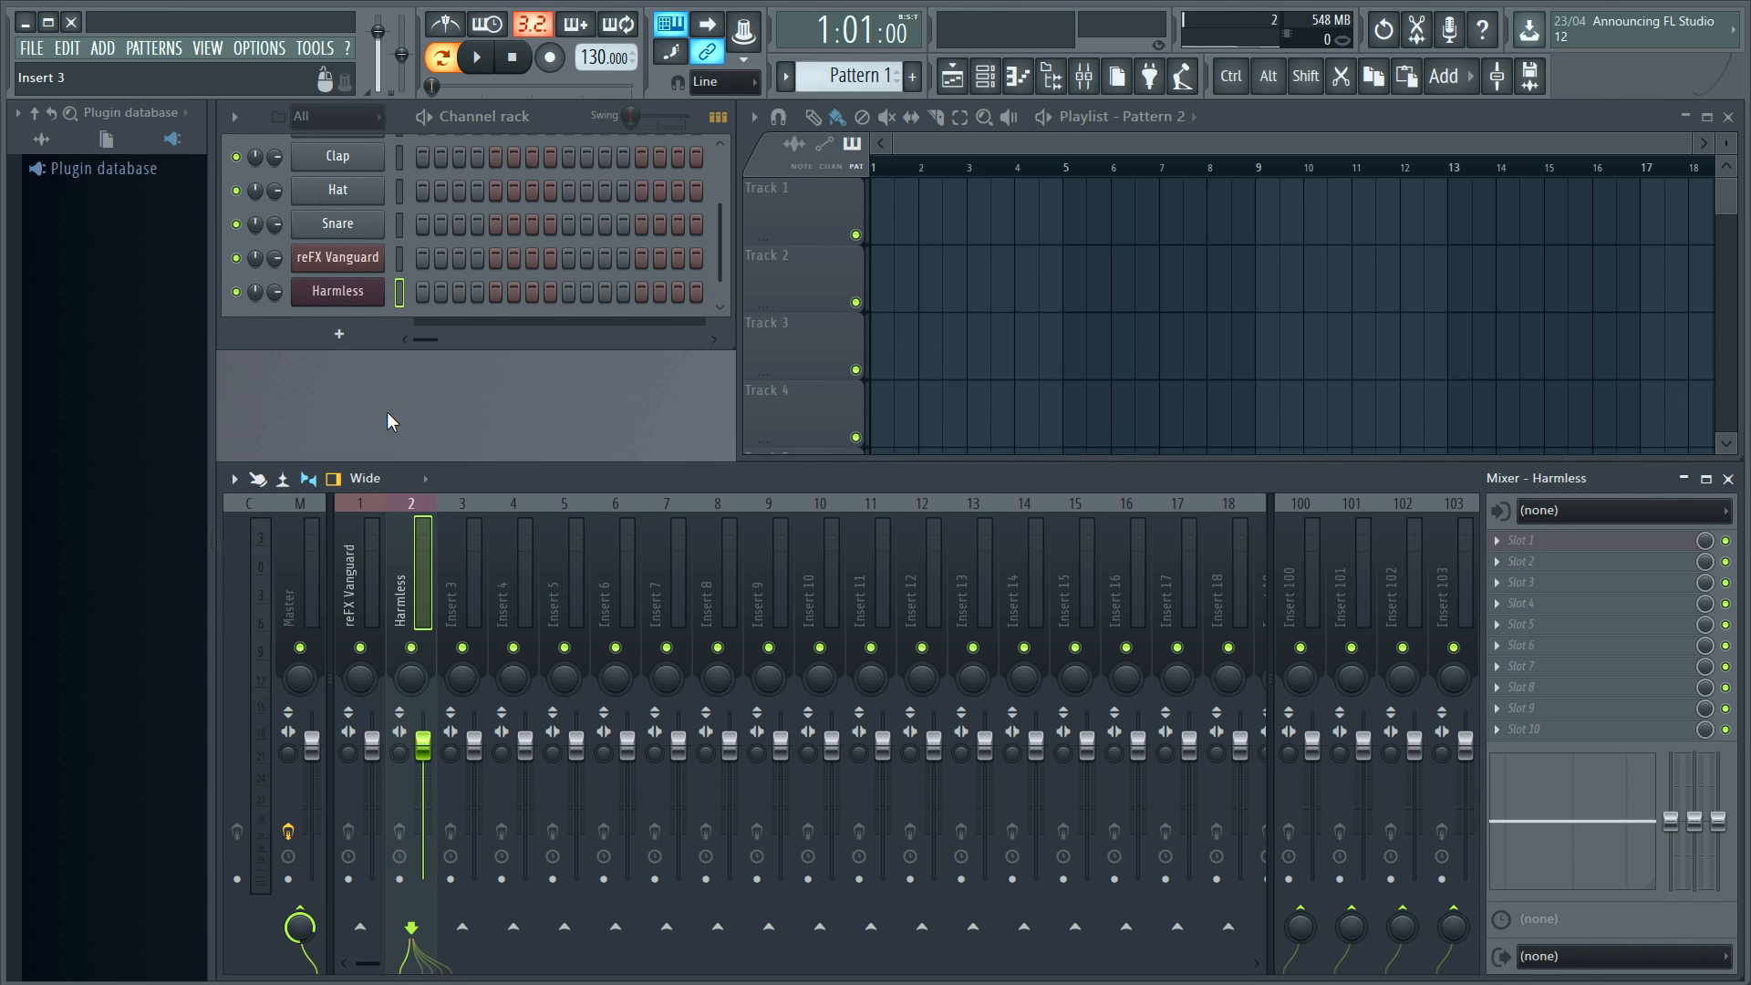
- Open the Harmless and reFX Vanguard channel windows together, move the Vanguard window aside and close both
left_click(339, 291)
left_click(350, 259)
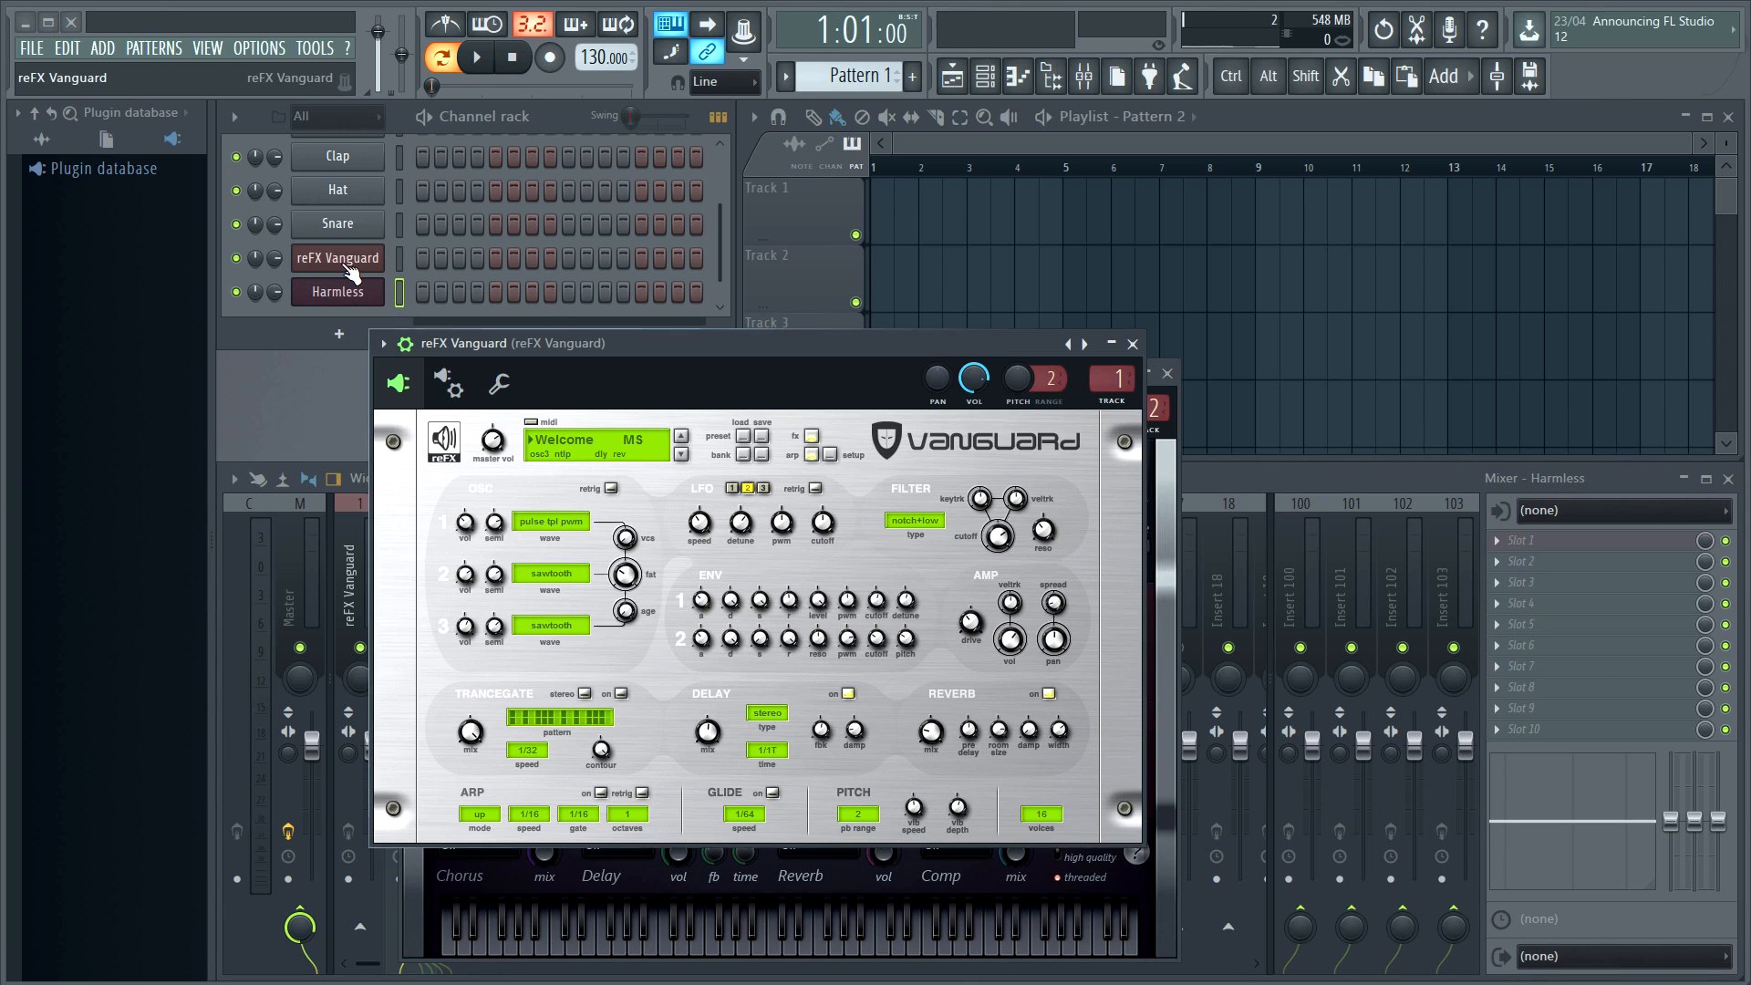
left_click_drag(979, 332, 1017, 248)
left_click(1180, 264)
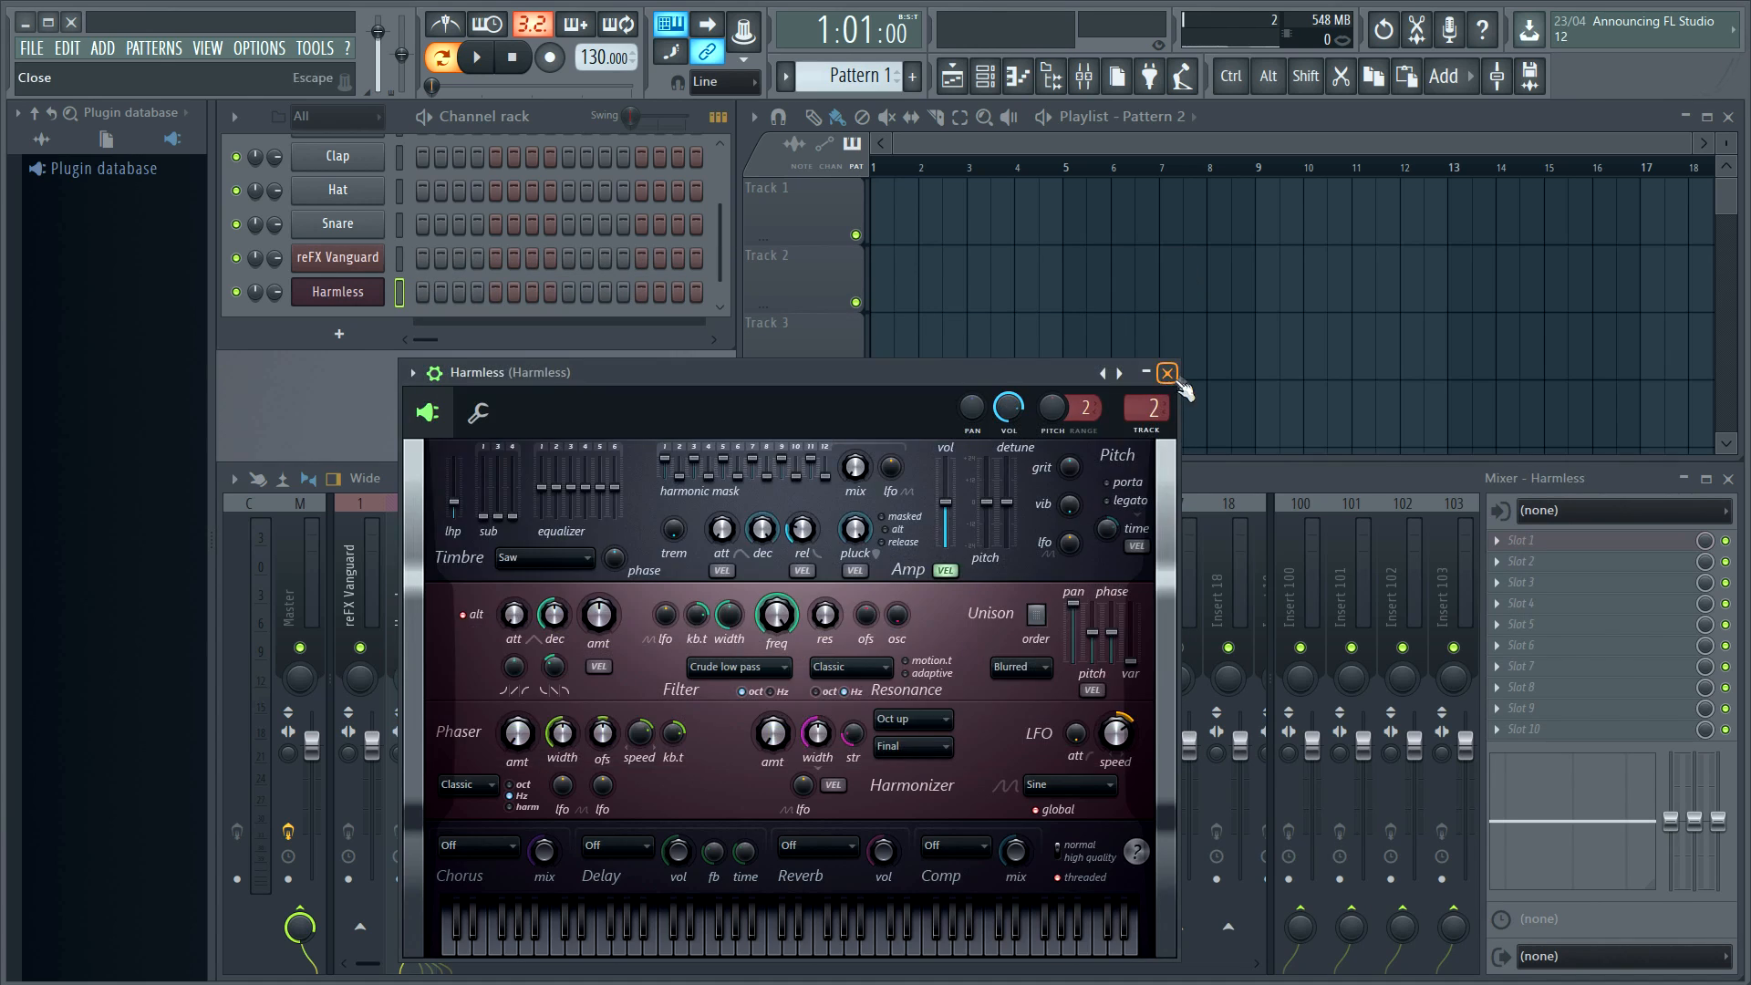
left_click(1169, 374)
- Examine the Auto select linked modules option in the General settings and close the settings window
left_click(246, 47)
left_click(290, 129)
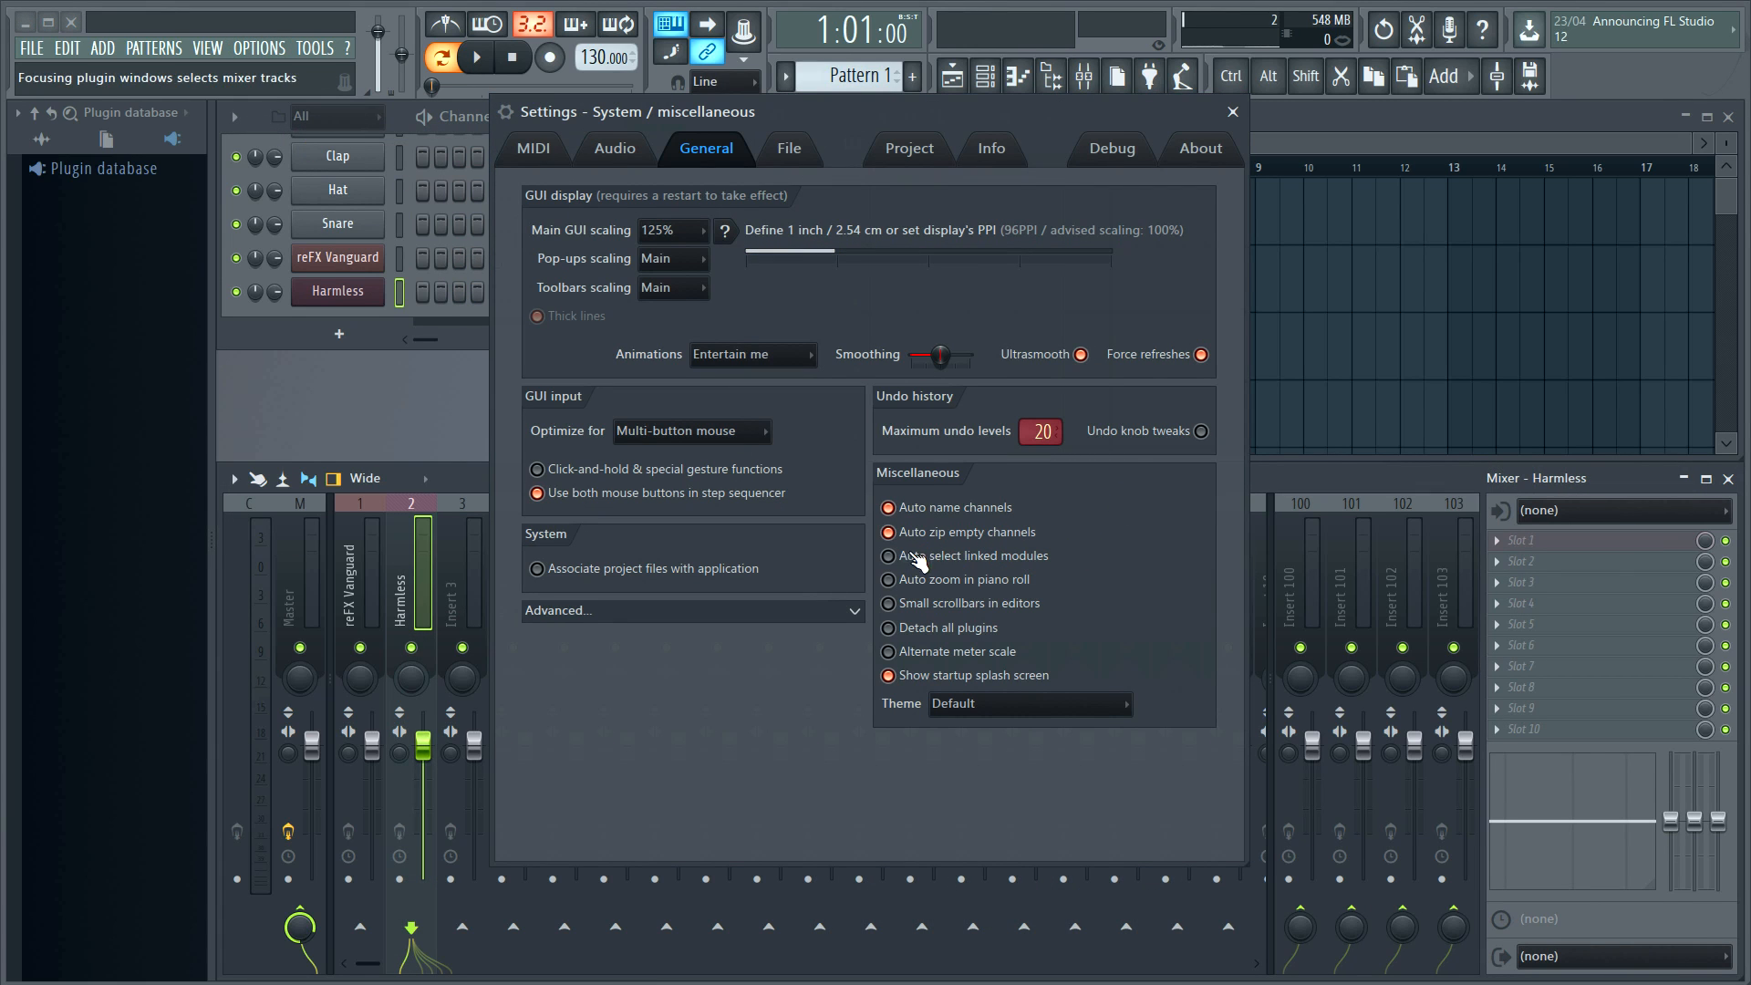
left_click(1232, 111)
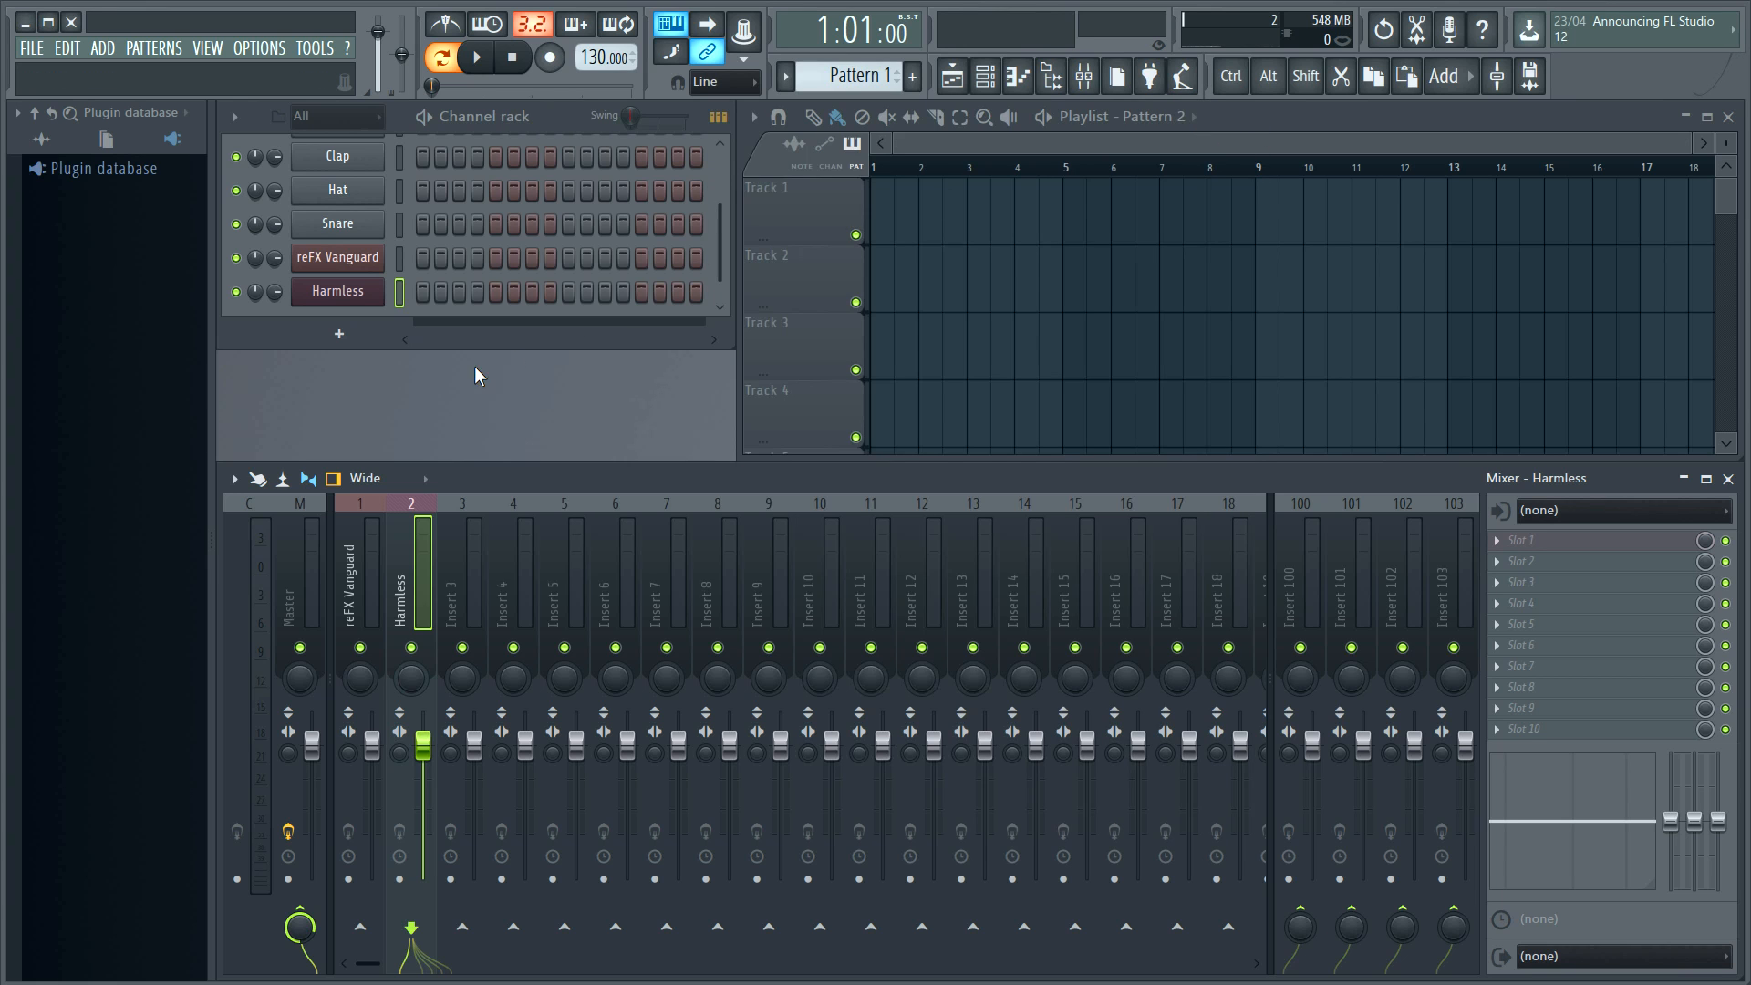
- Open the Harmless channel window, switch to reFX Vanguard and switch back to Harmless
left_click(352, 292)
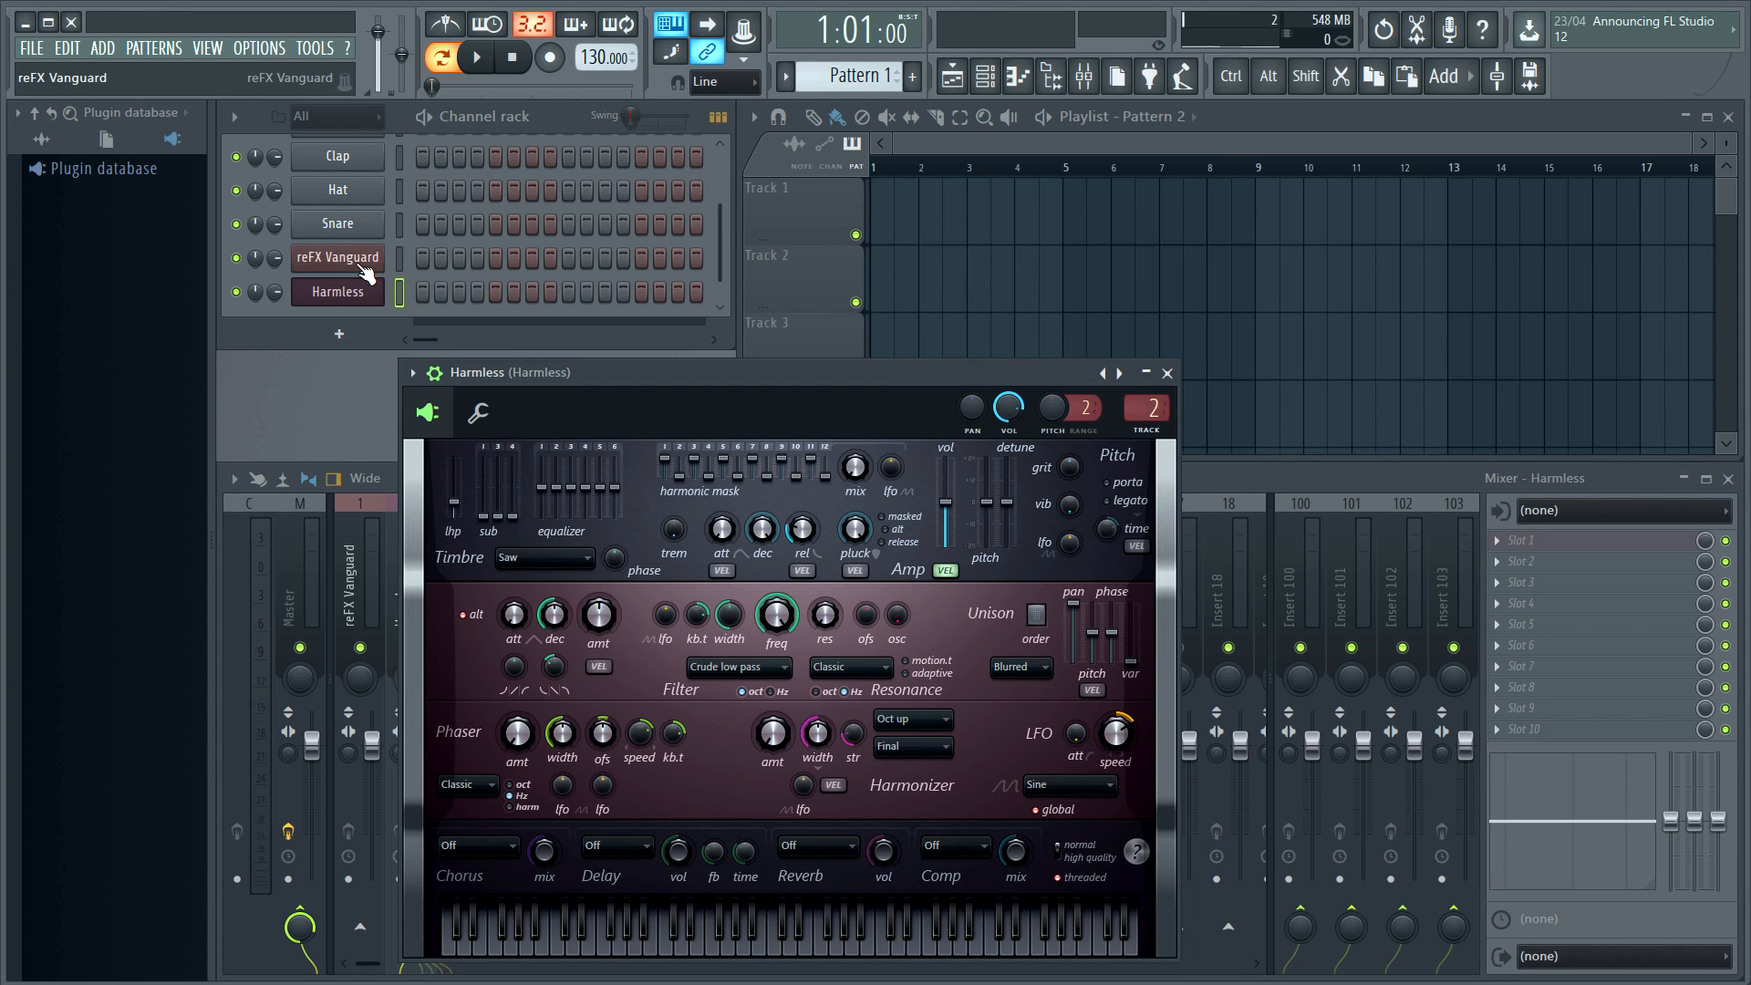
left_click(365, 265)
left_click(358, 293)
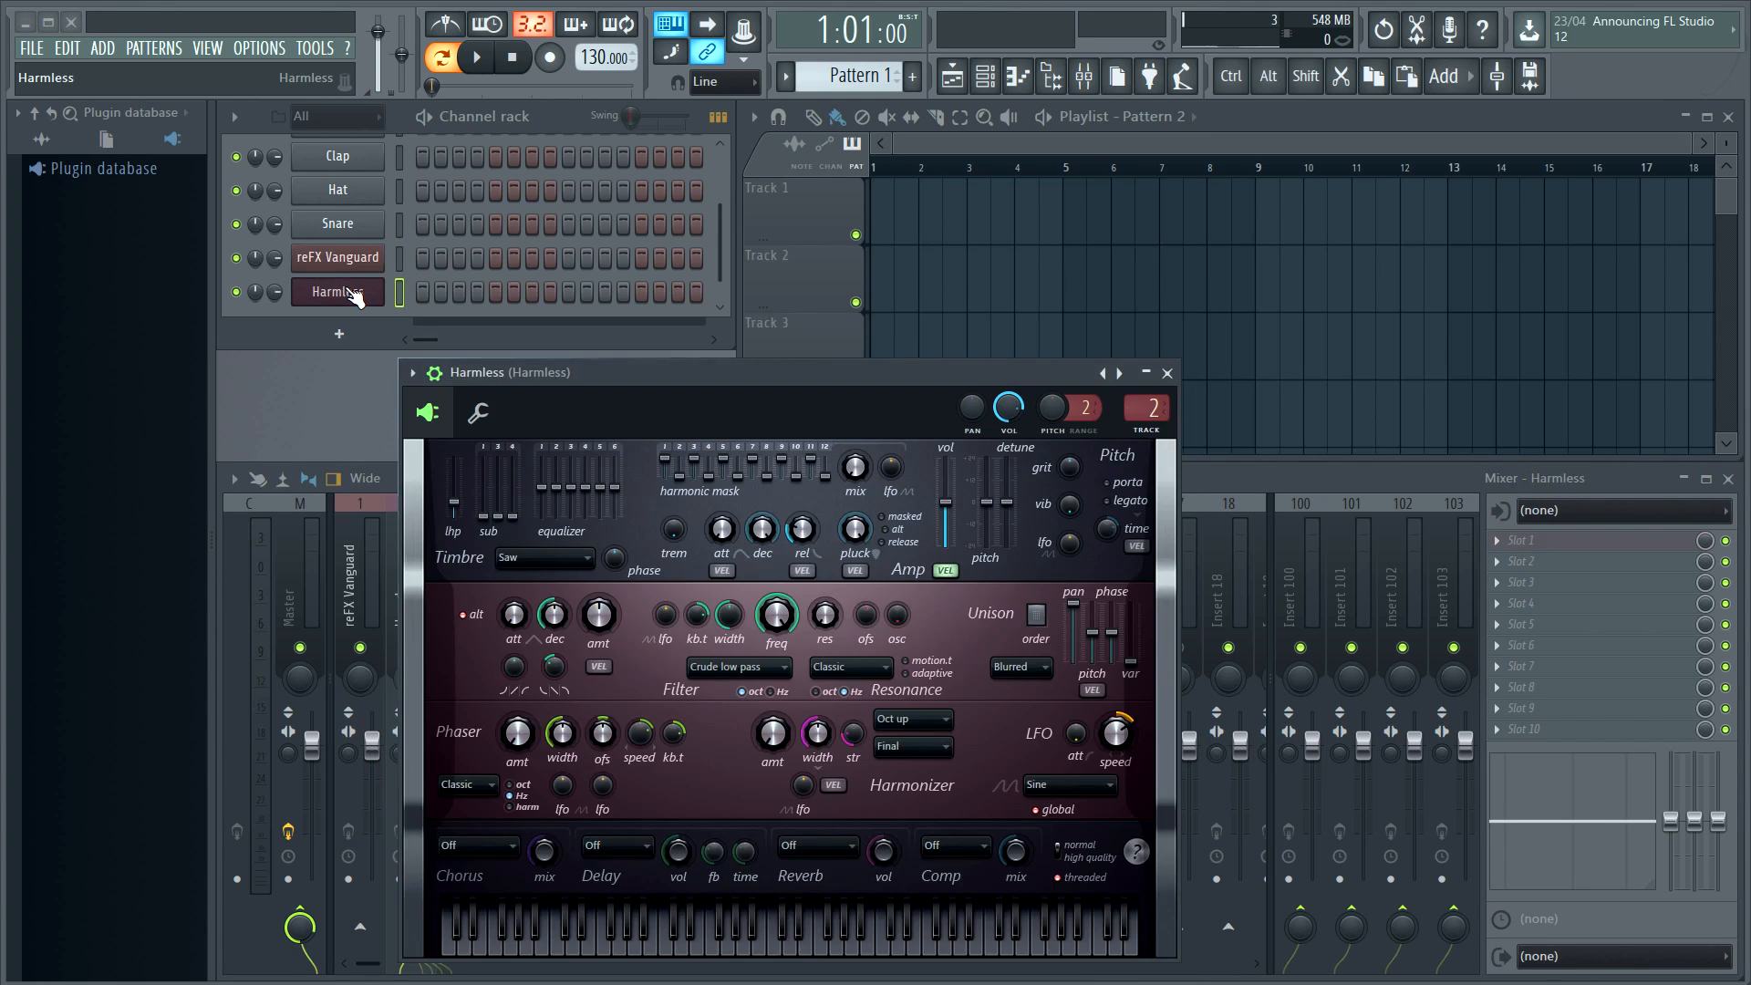
- Select the reFX Vanguard channel, open and position its window beside Harmless, and open the Snare channel window as well
left_click(400, 258)
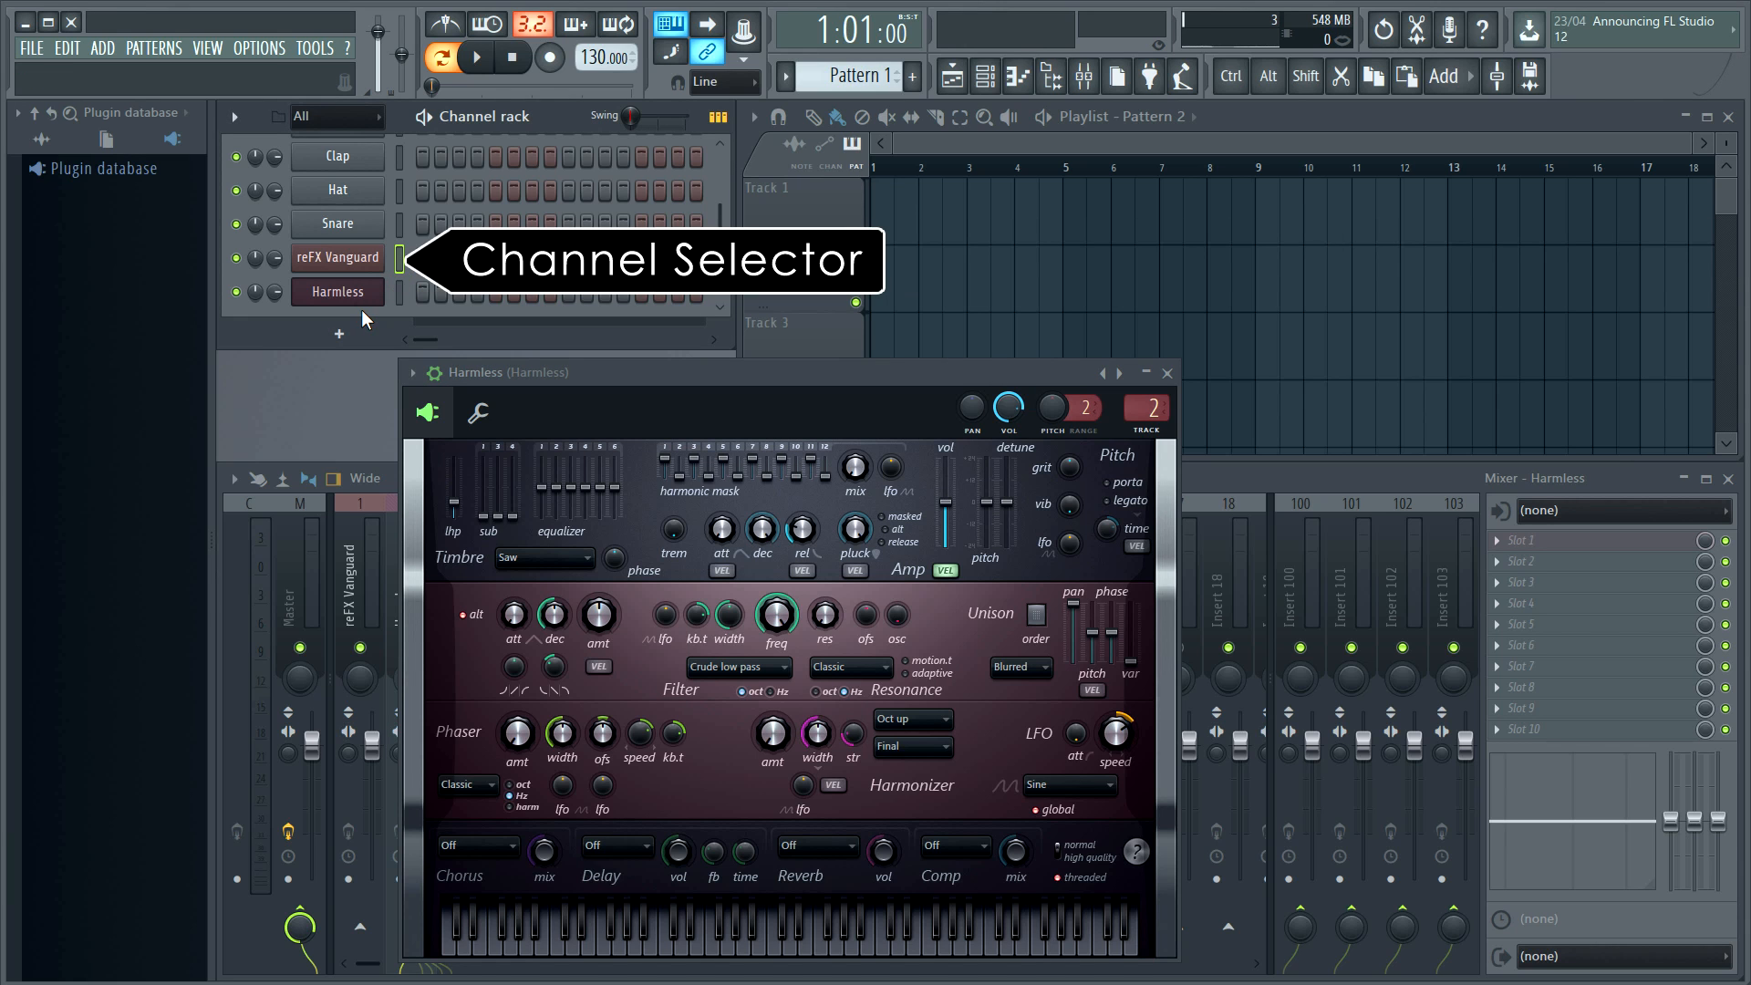
left_click(362, 259)
left_click_drag(735, 300, 1229, 159)
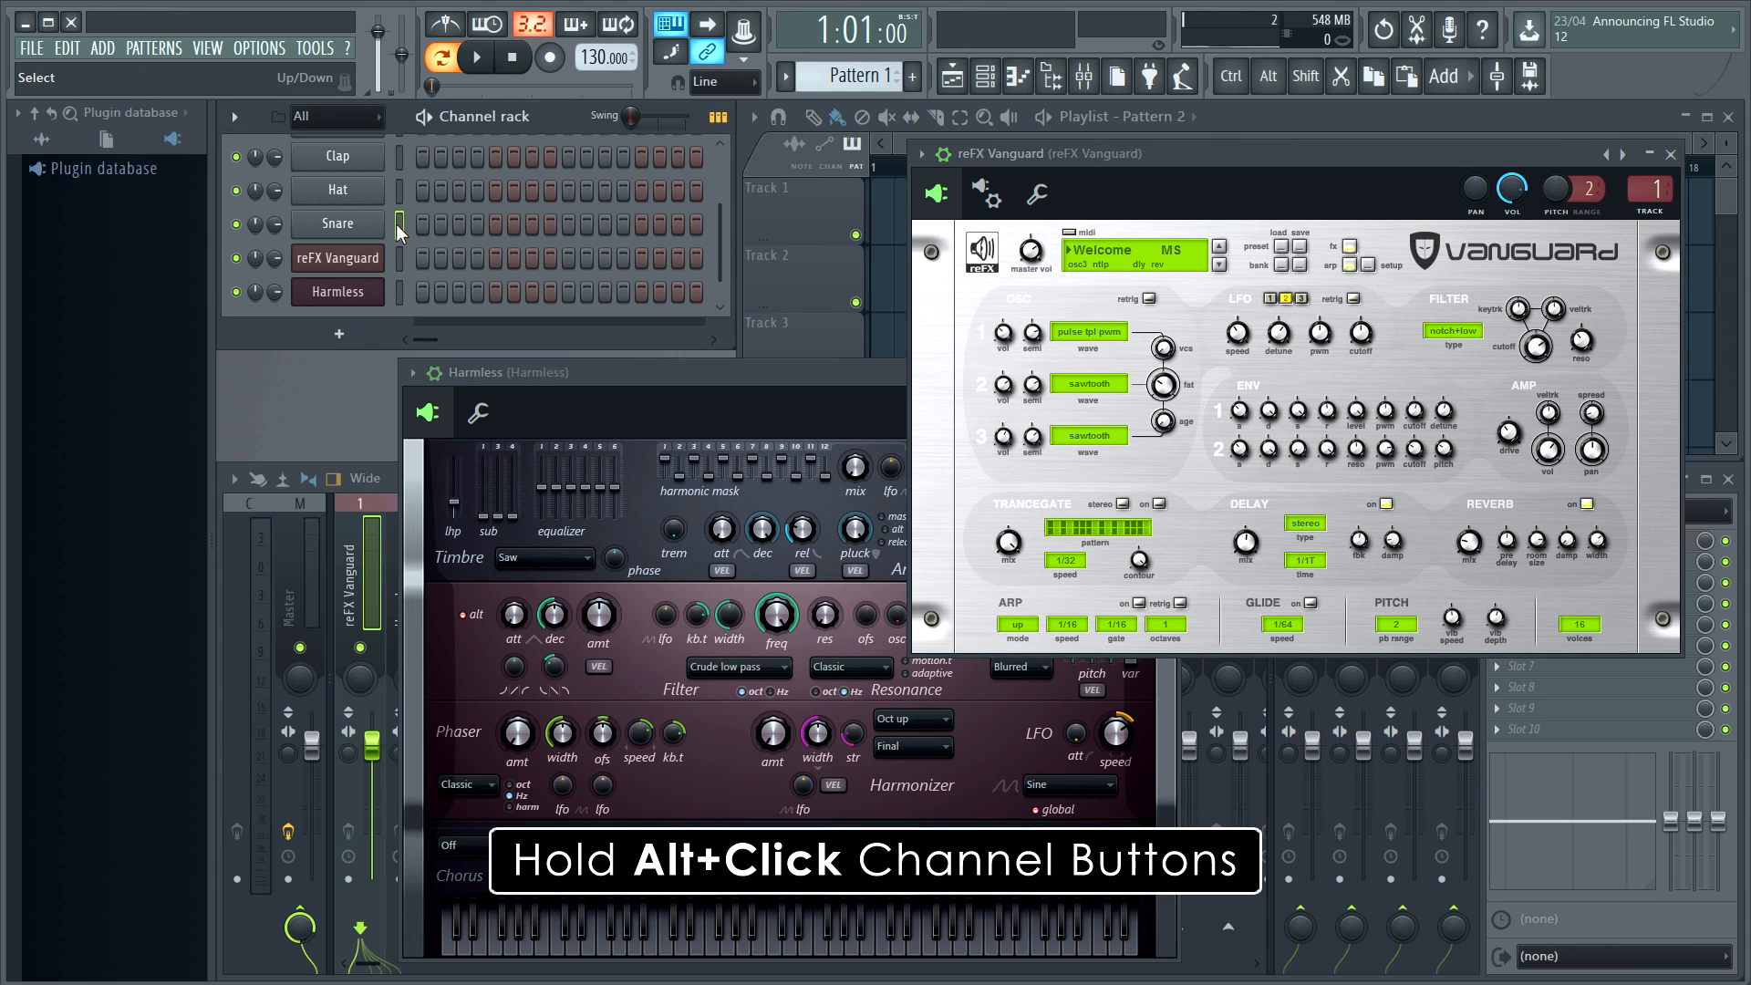
left_click(338, 223)
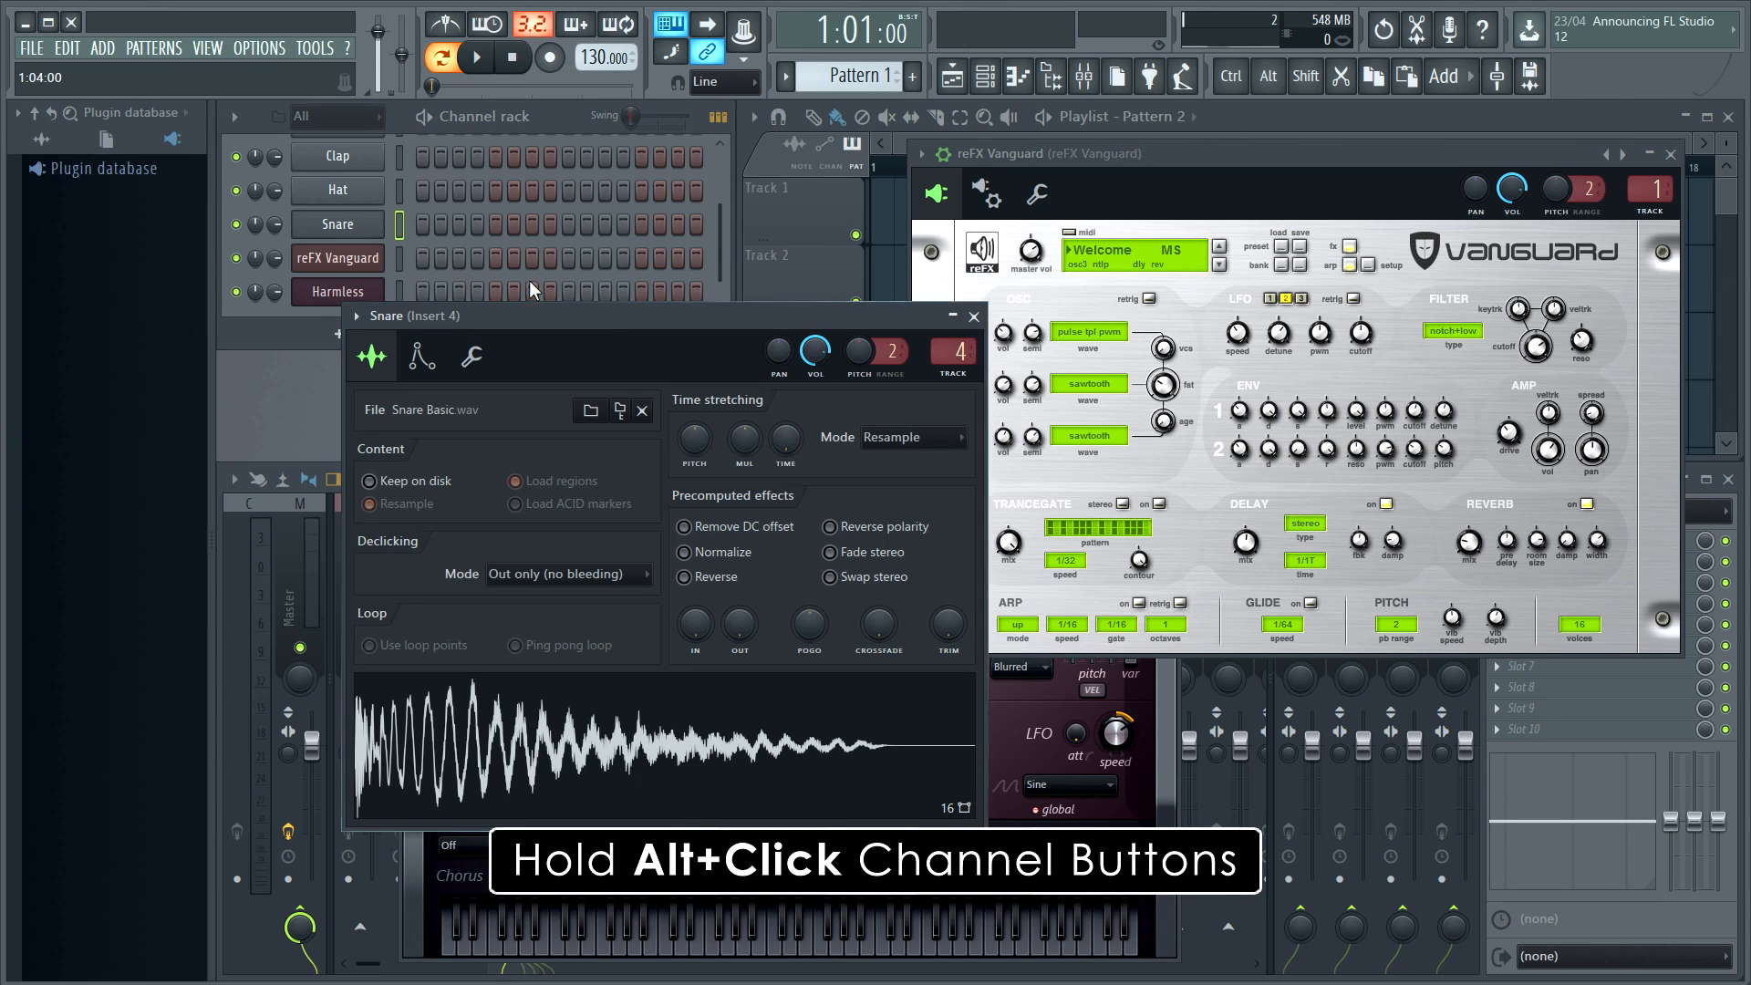
- Close the Snare, reFX Vanguard and Harmless channel windows
left_click(974, 316)
left_click(1670, 154)
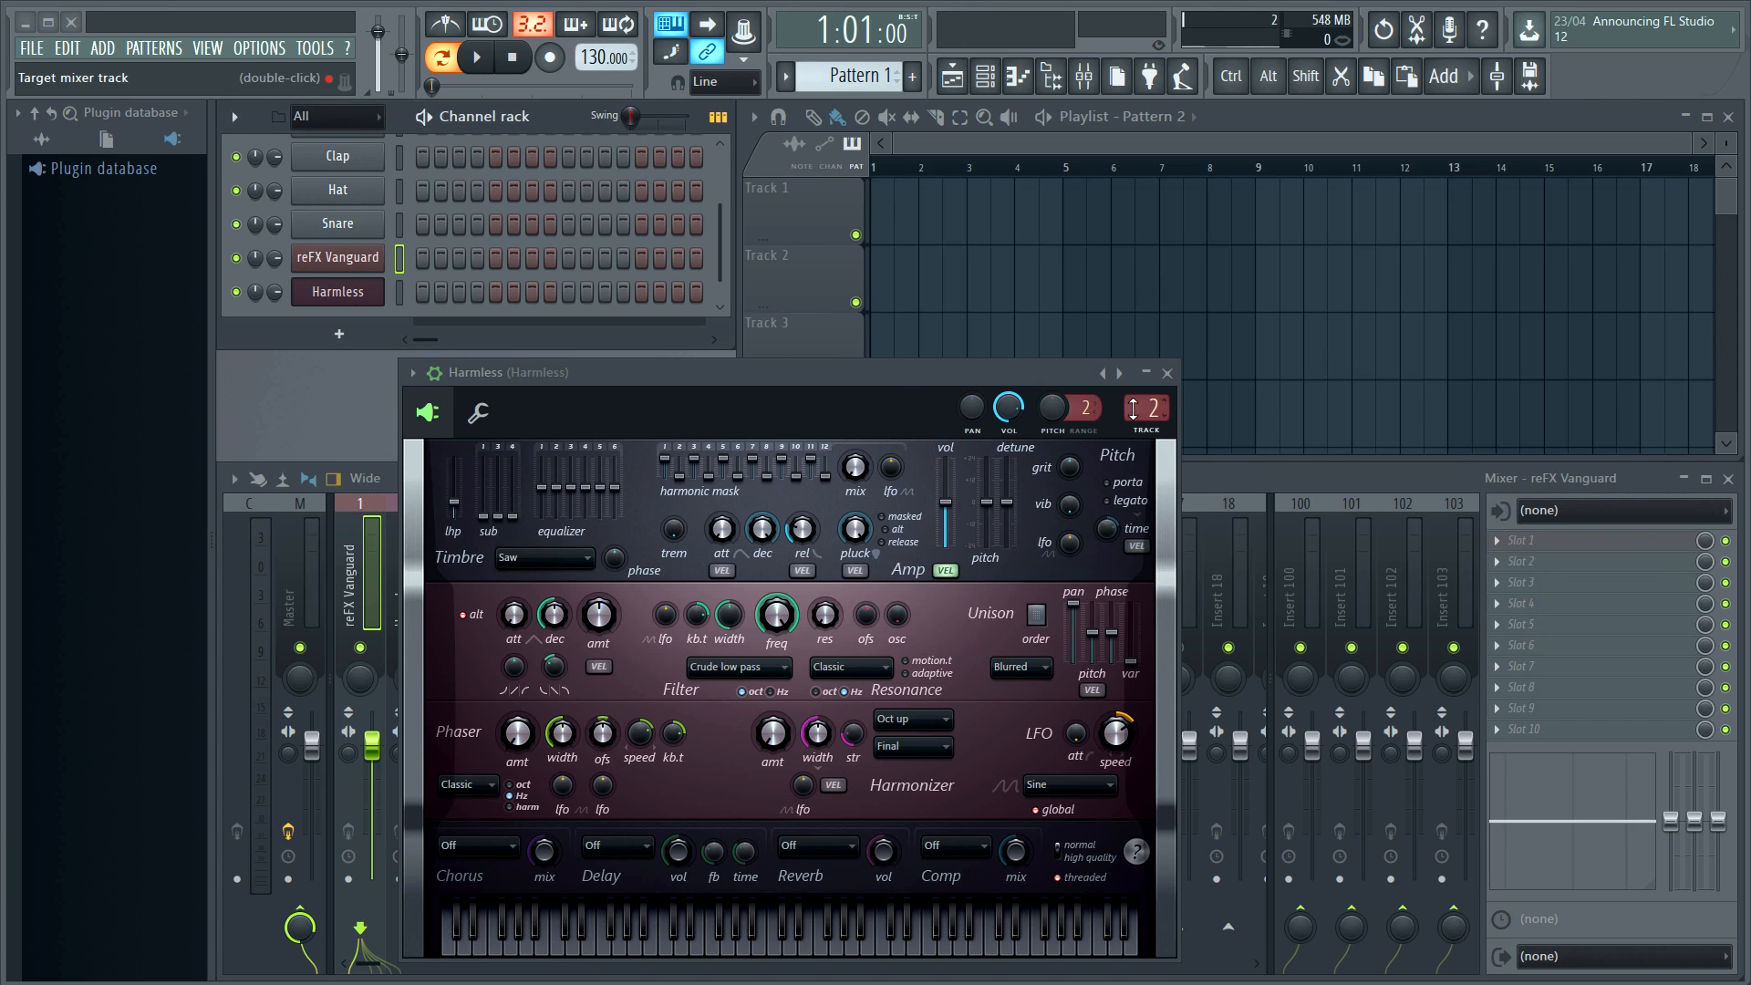
left_click(1167, 373)
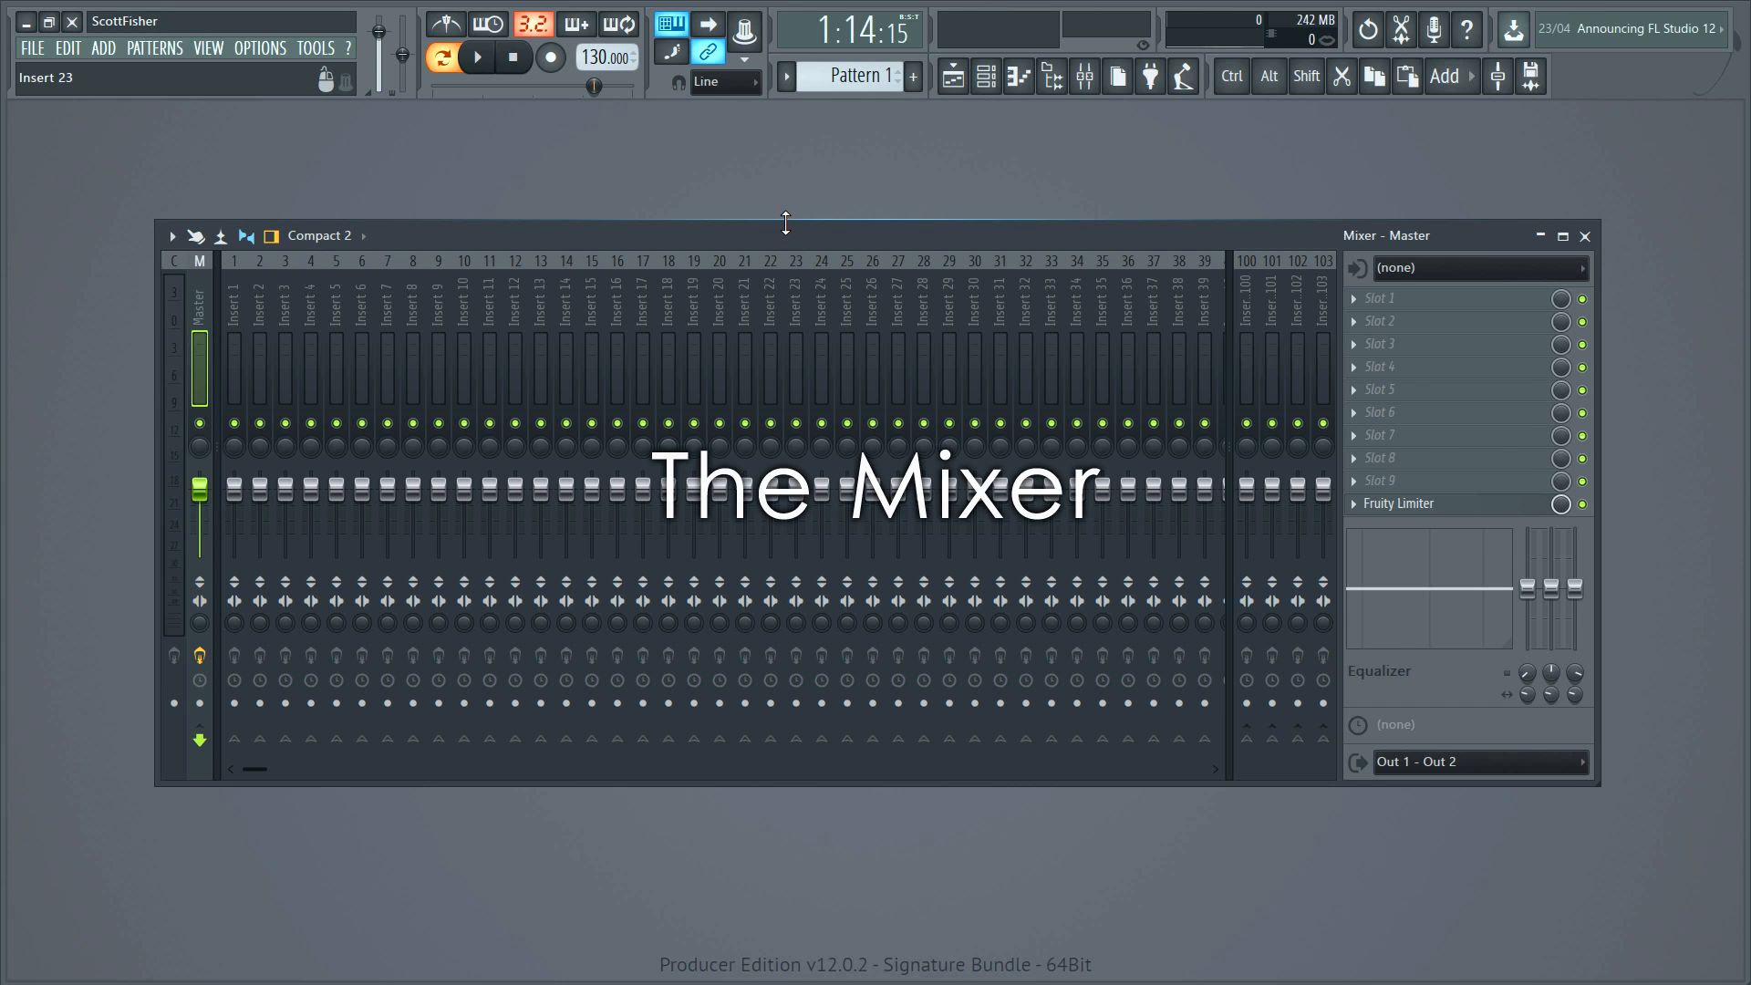
- Make the mixer window taller by extending its upper edge
left_click_drag(785, 222, 756, 192)
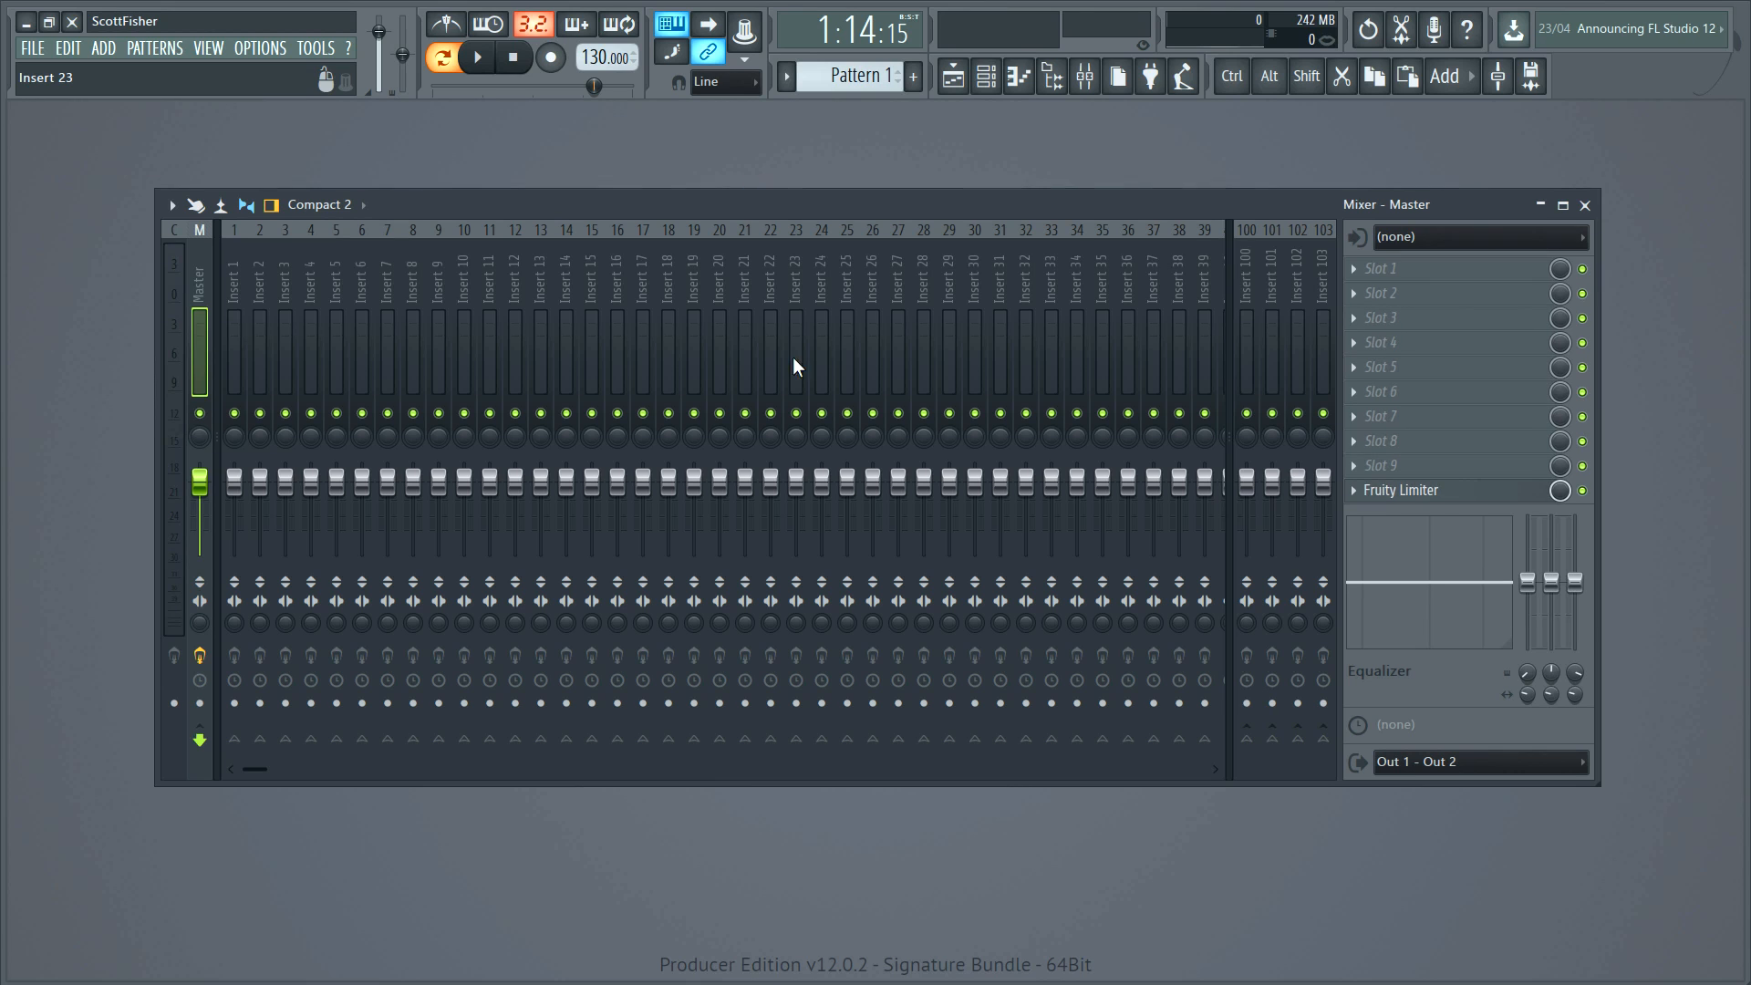
- Hide and restore the mixer's extra volume and stereo properties, and hide and restore the track inspector
left_click(247, 207)
left_click(247, 208)
left_click(247, 208)
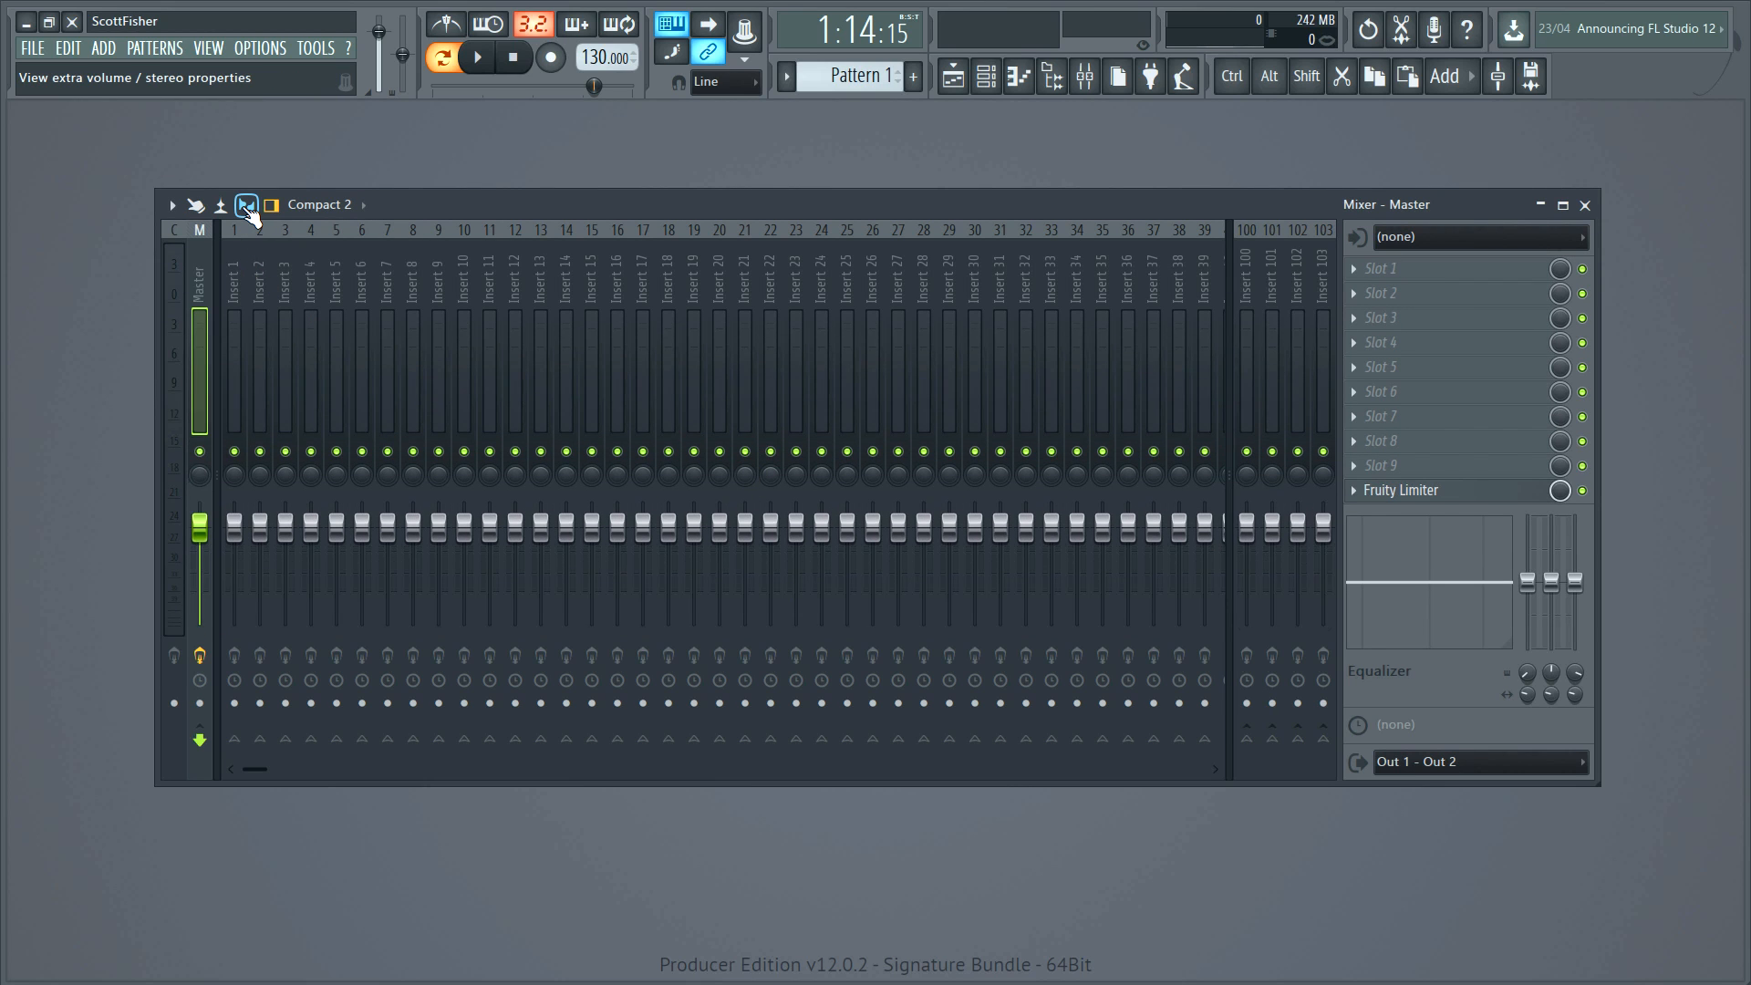
left_click(247, 208)
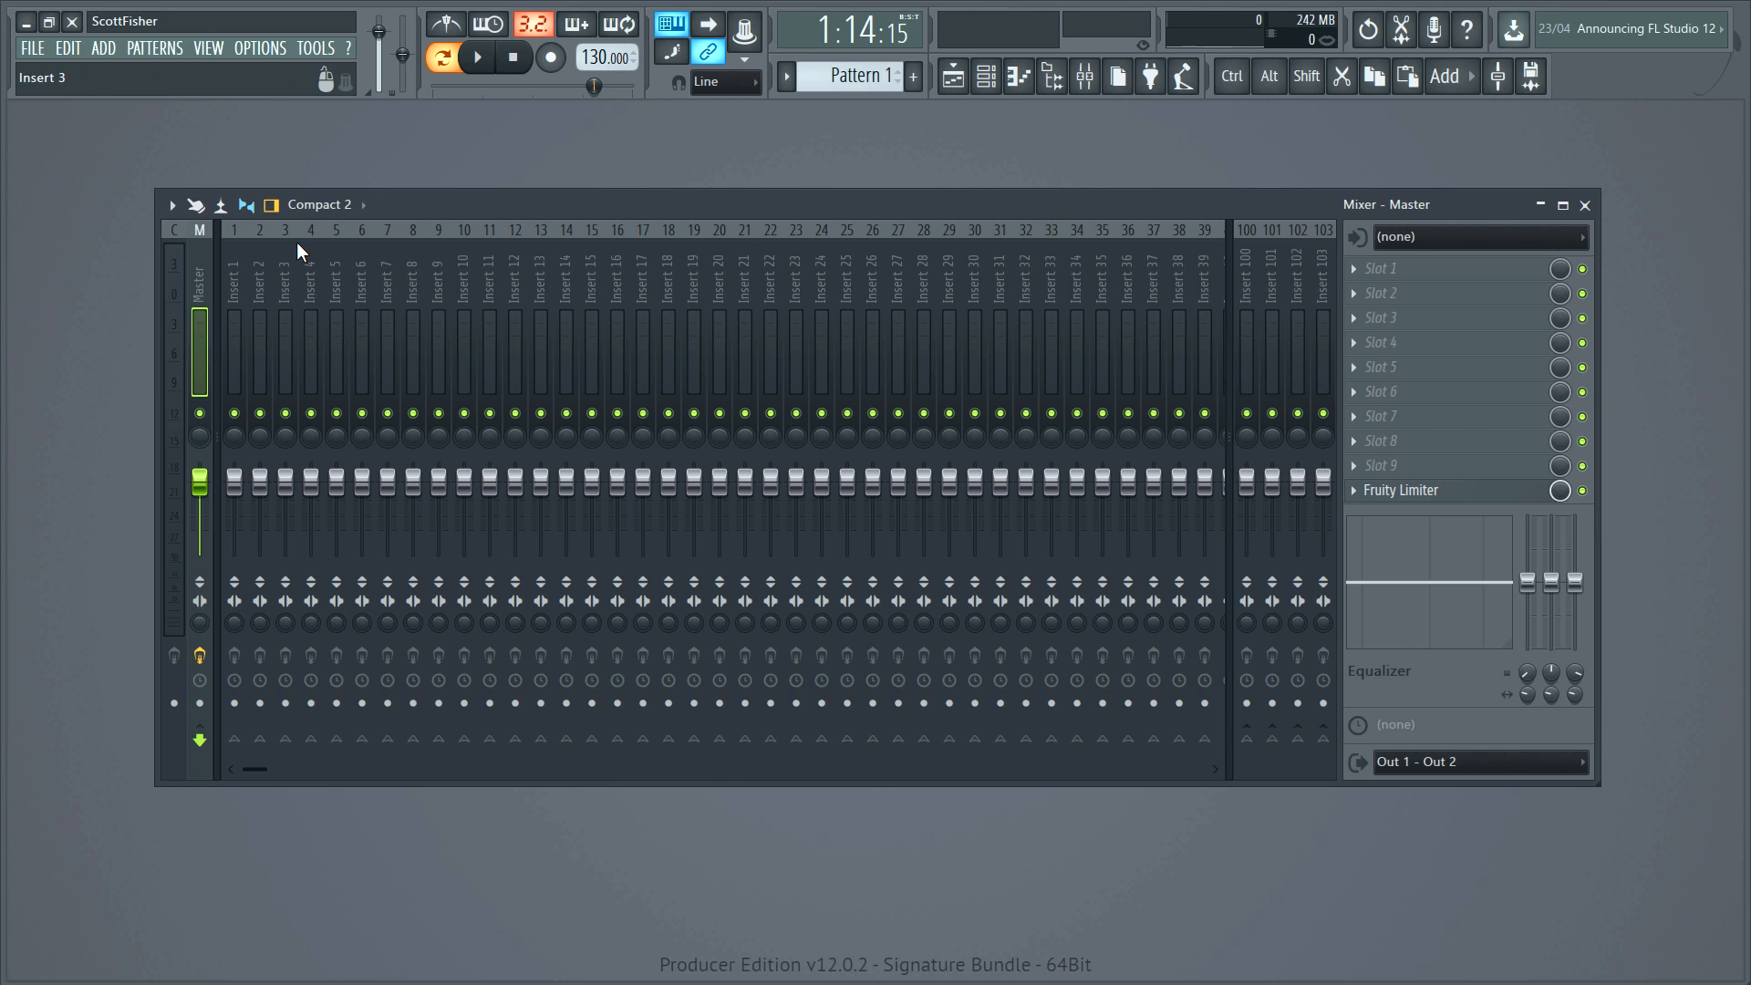
left_click(272, 205)
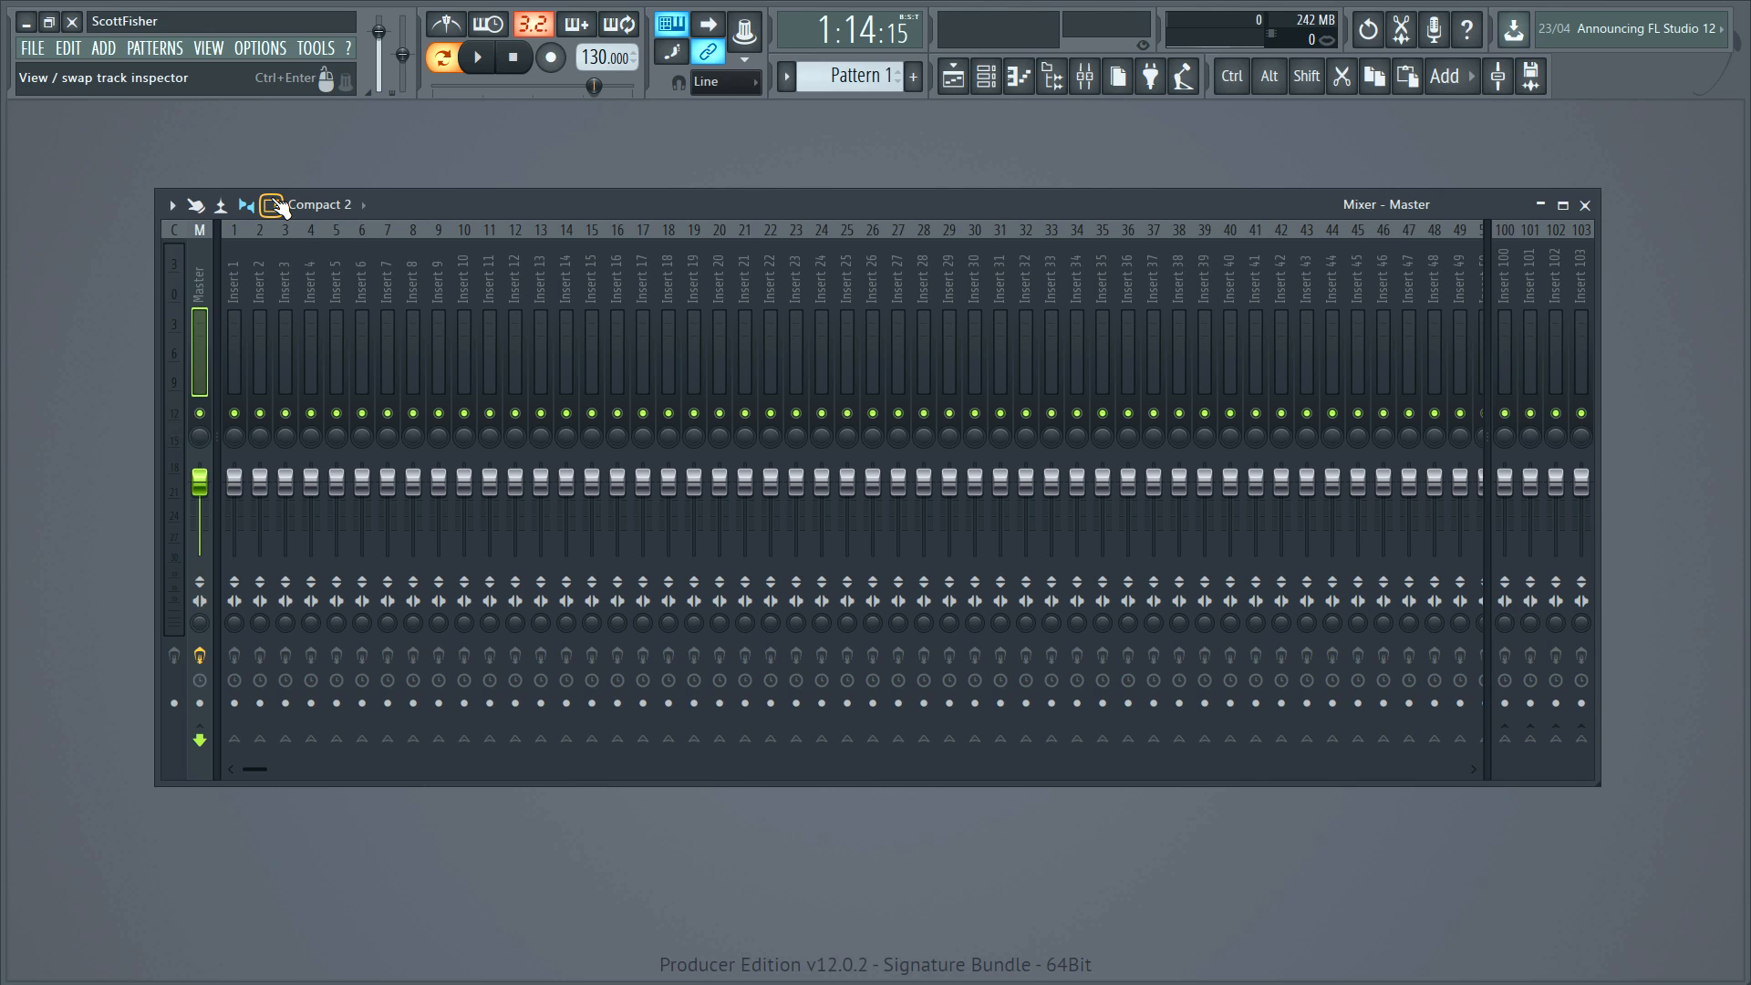
left_click(272, 206)
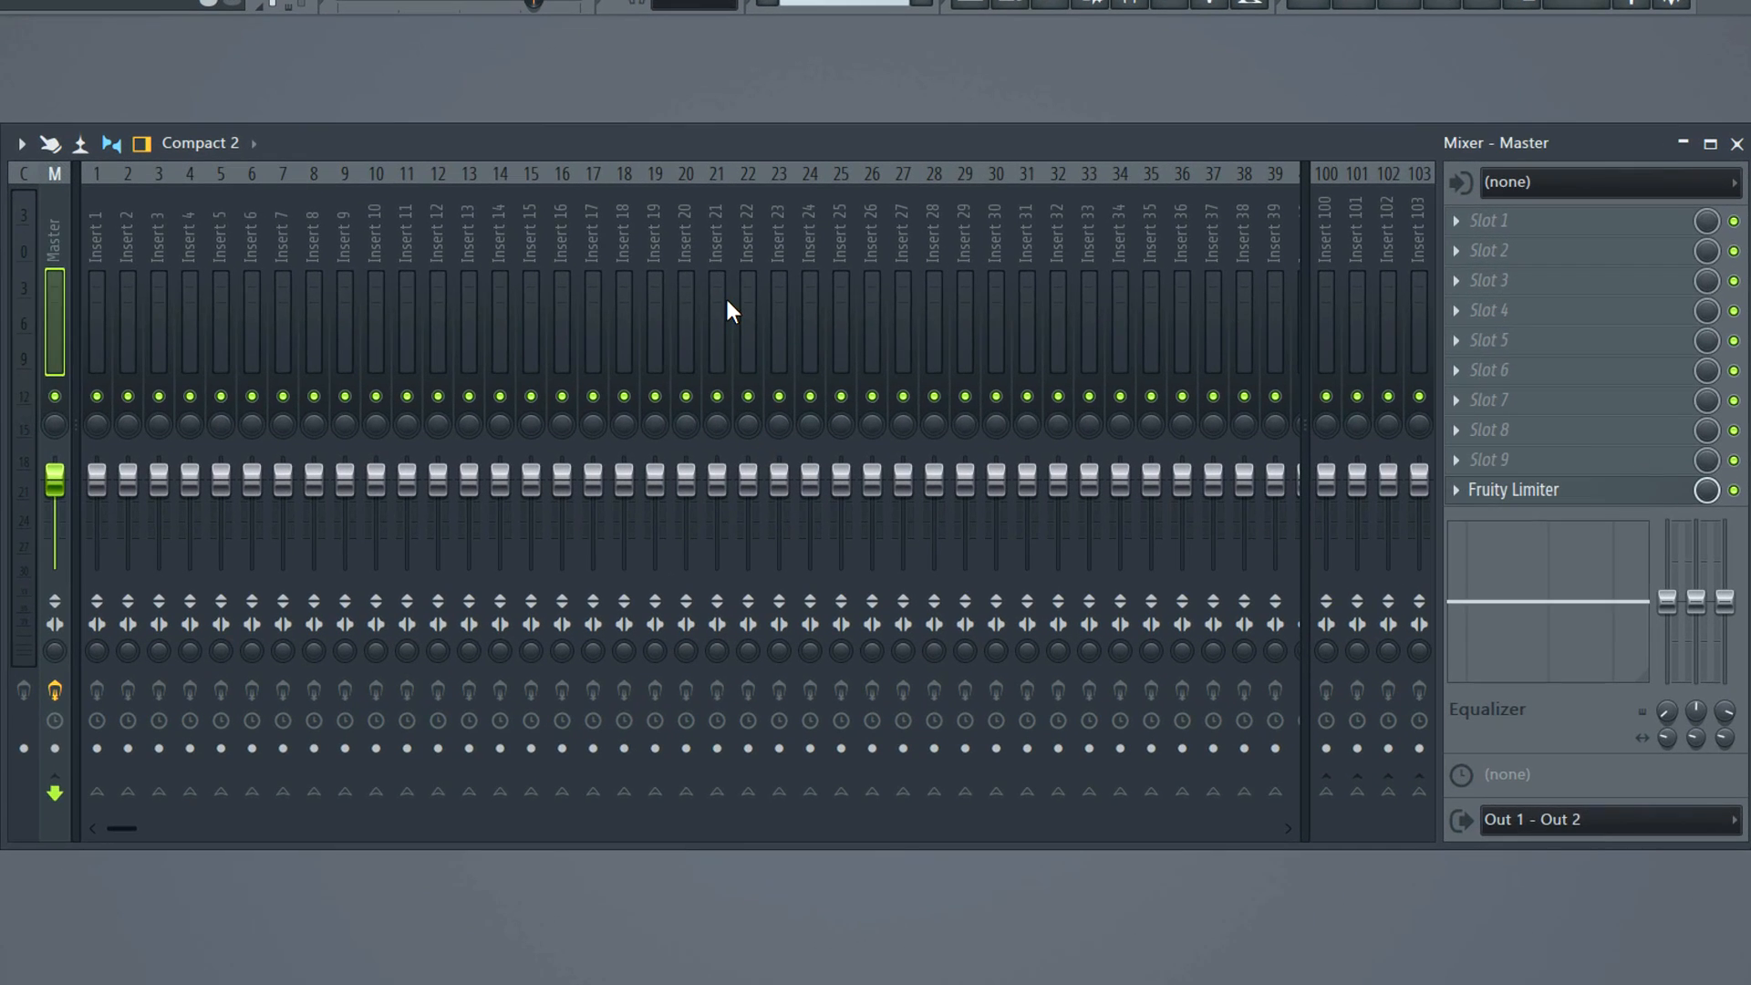
- Select Insert 21, adjust its panning and volume fader, and reset both to their defaults
left_click(749, 332)
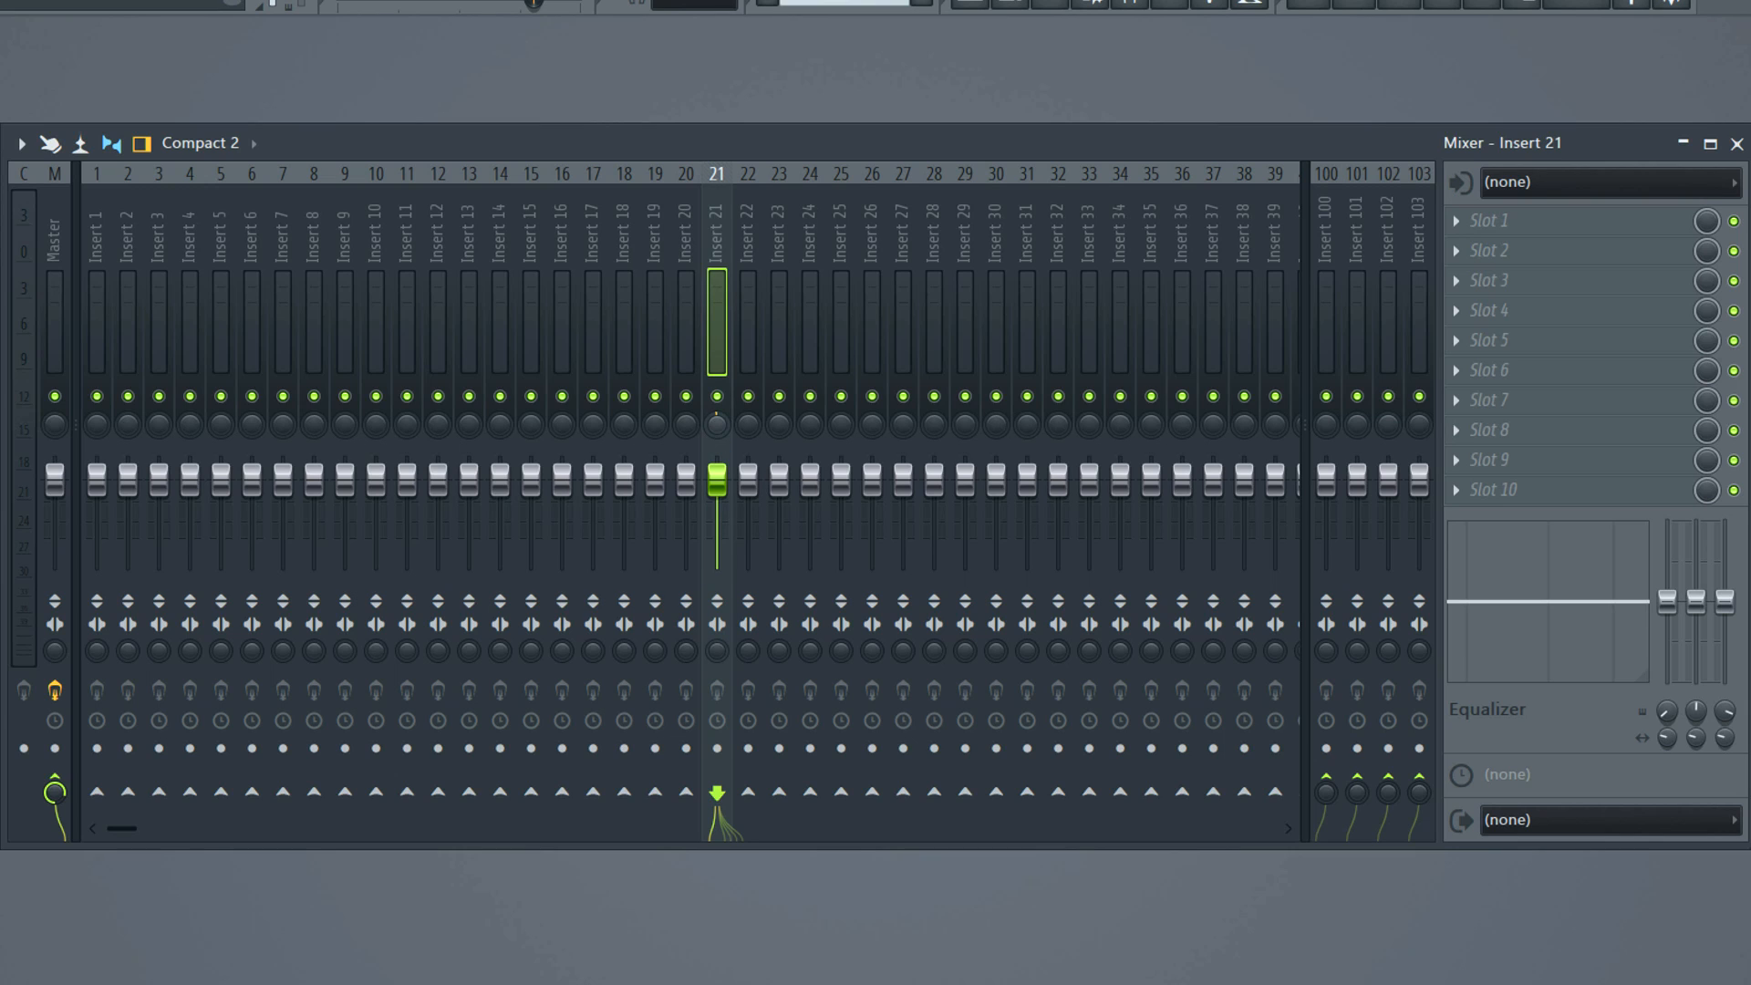
left_click_drag(713, 425, 713, 442)
right_click(713, 425)
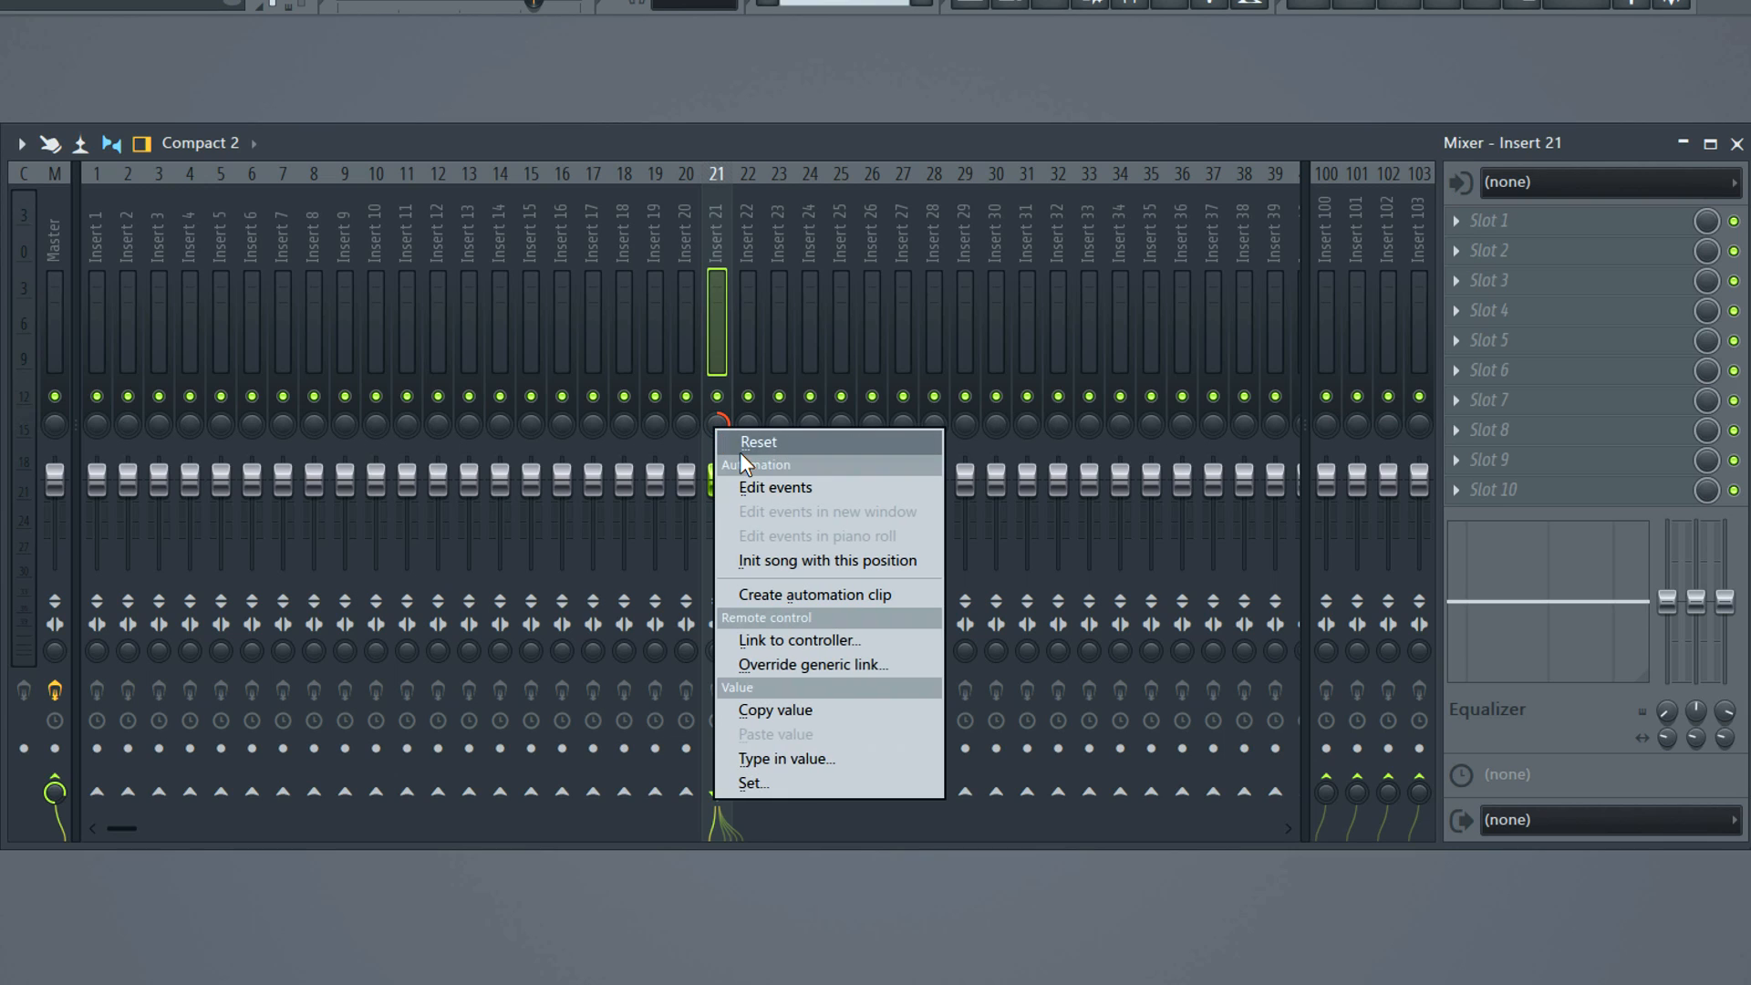
left_click(747, 447)
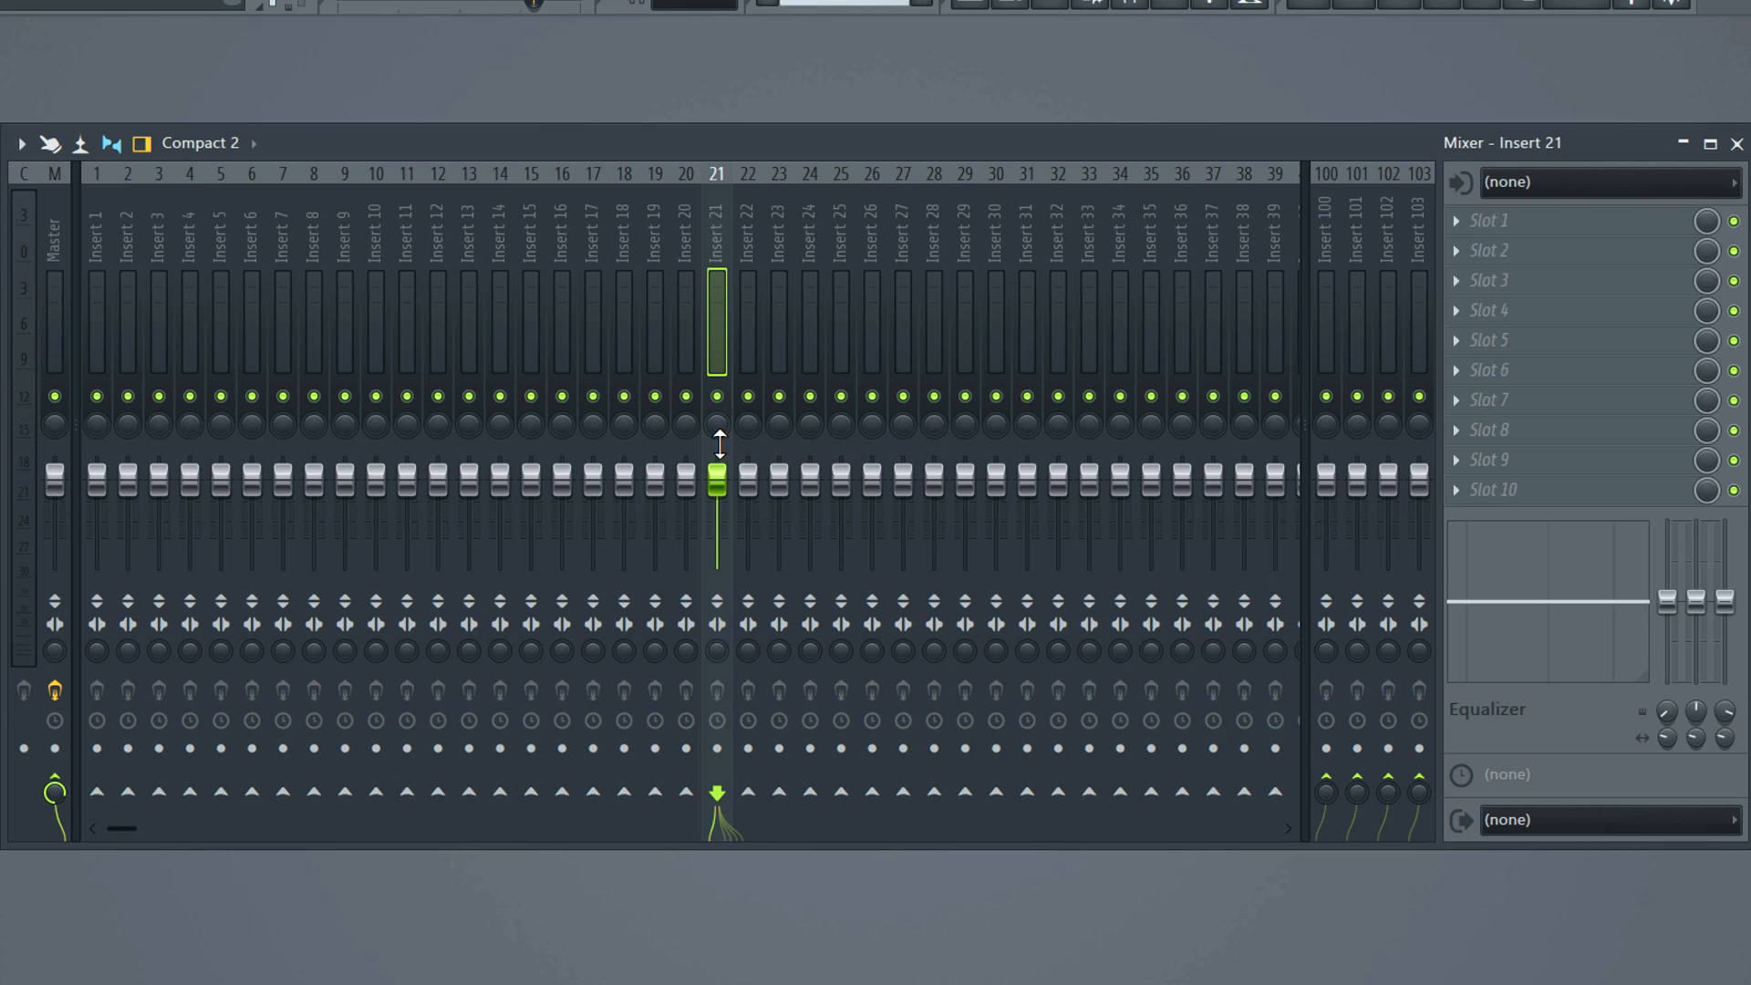
left_click_drag(720, 492, 720, 555)
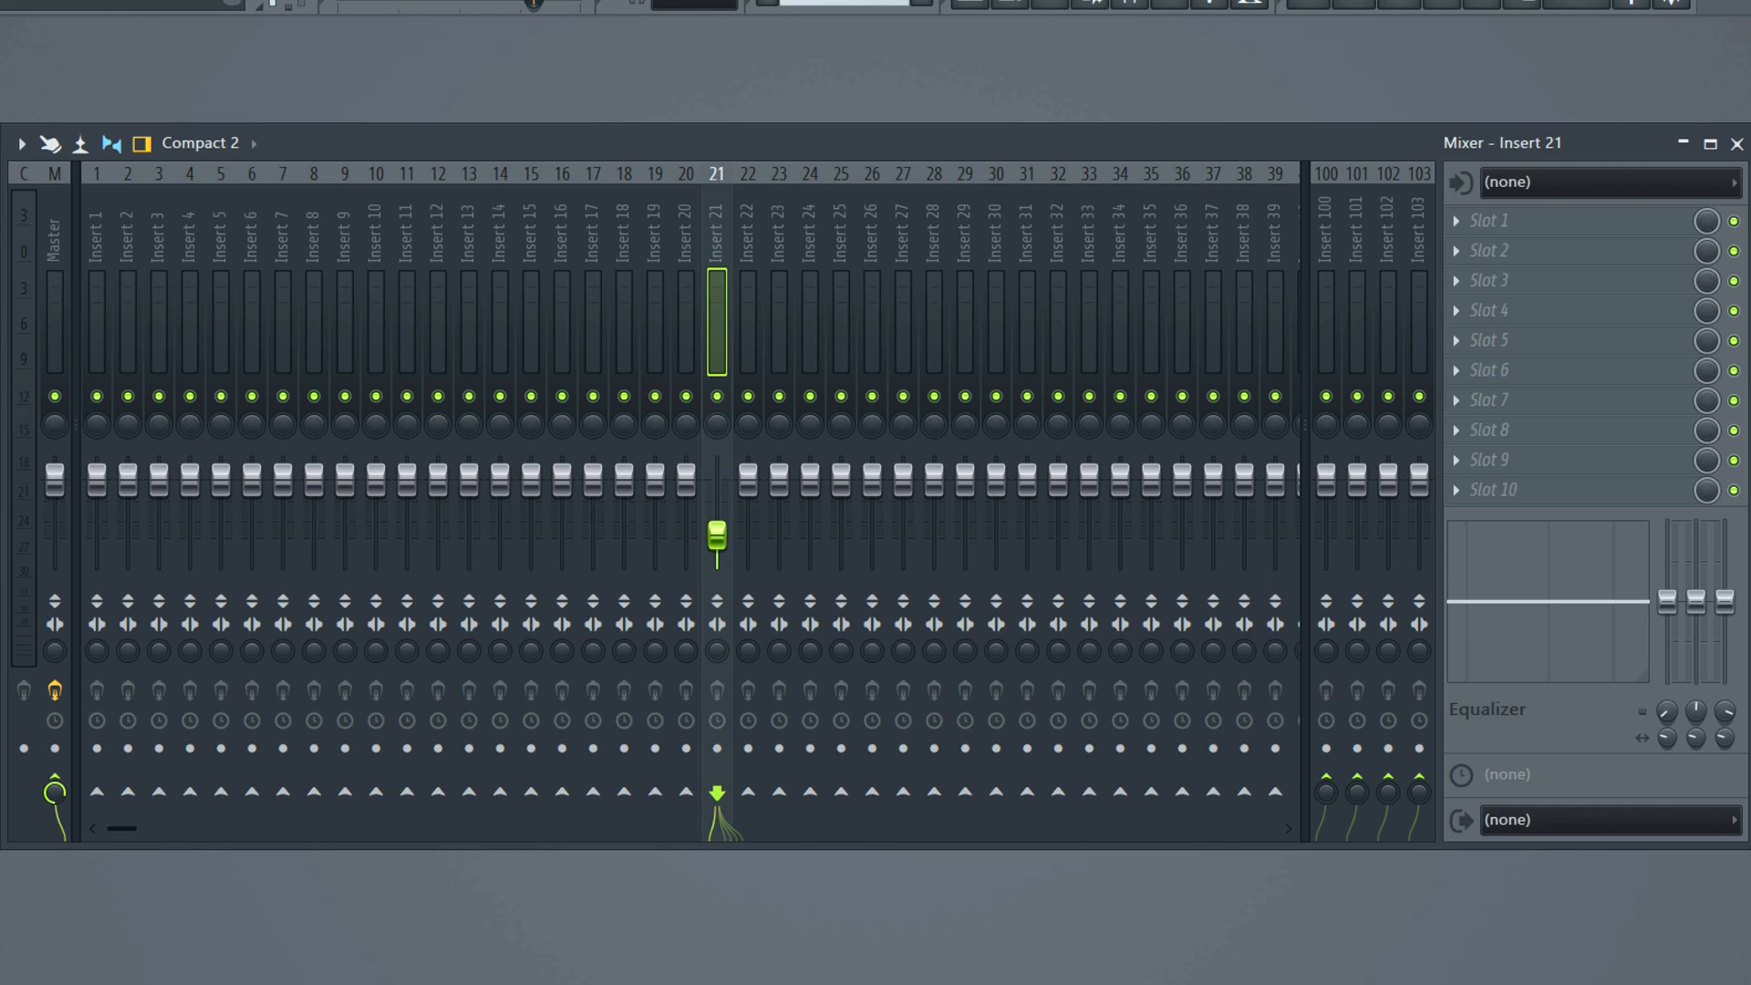
left_click(717, 539, "alt")
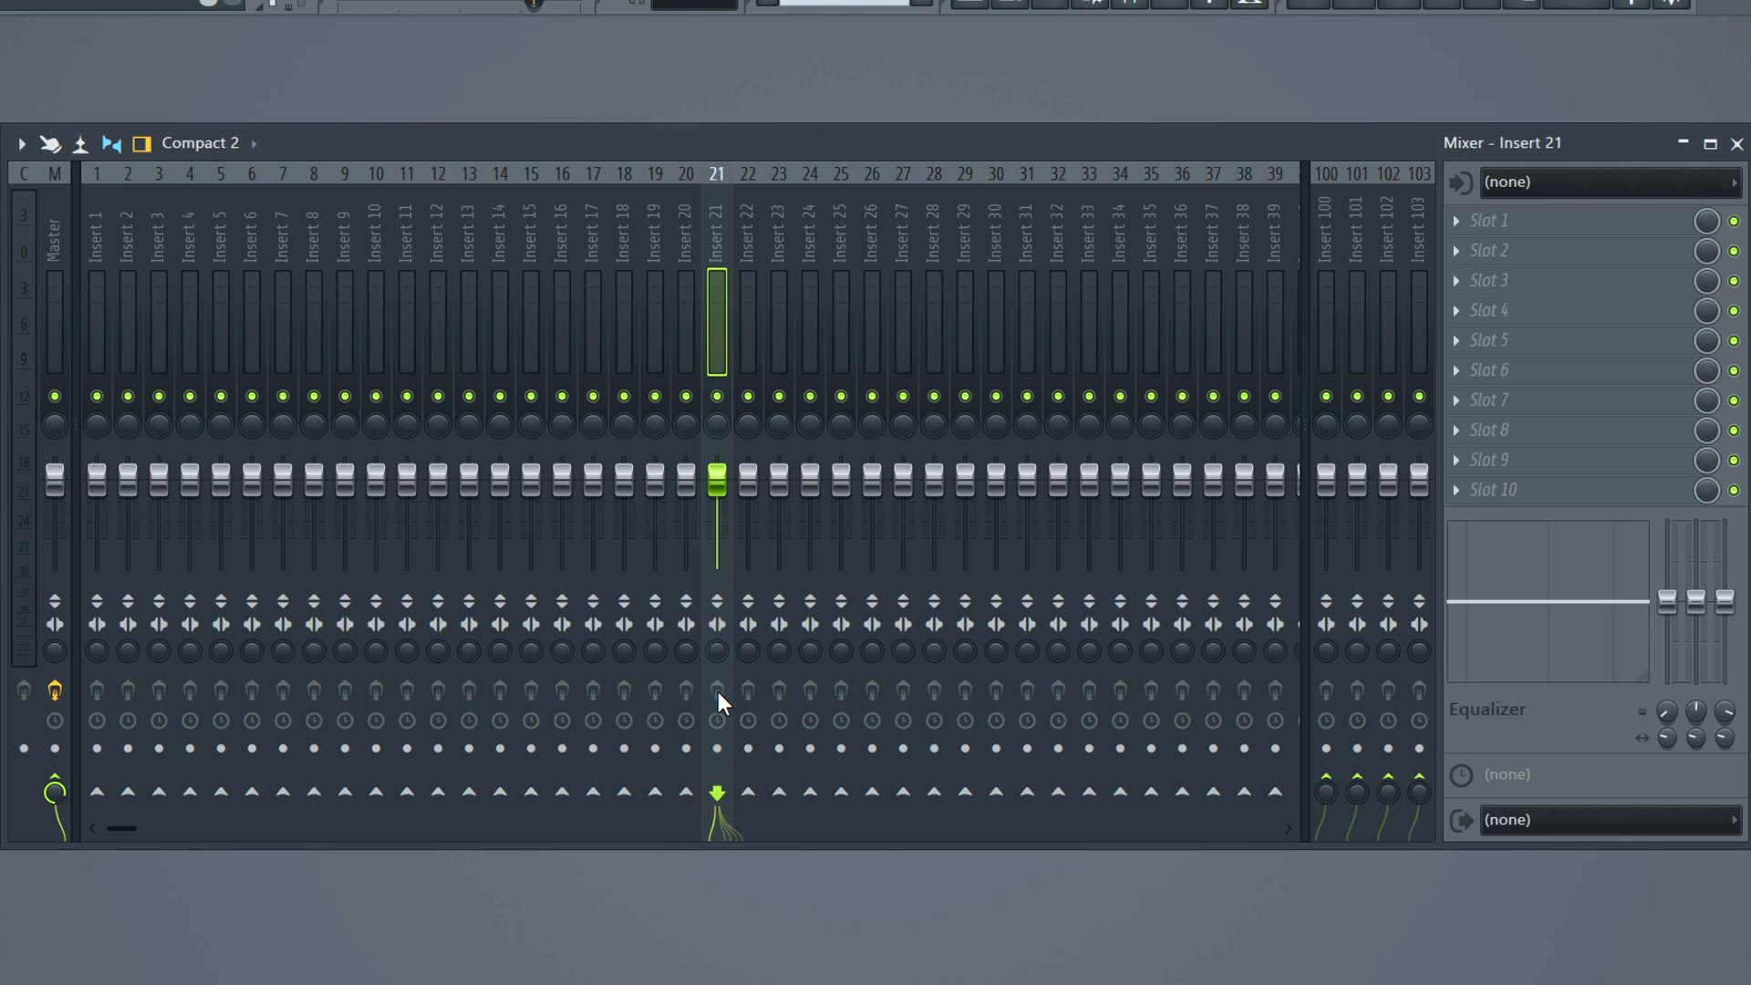
- Select the Master track, return to Insert 21 and set the mixer layout to Wide
left_click(55, 332)
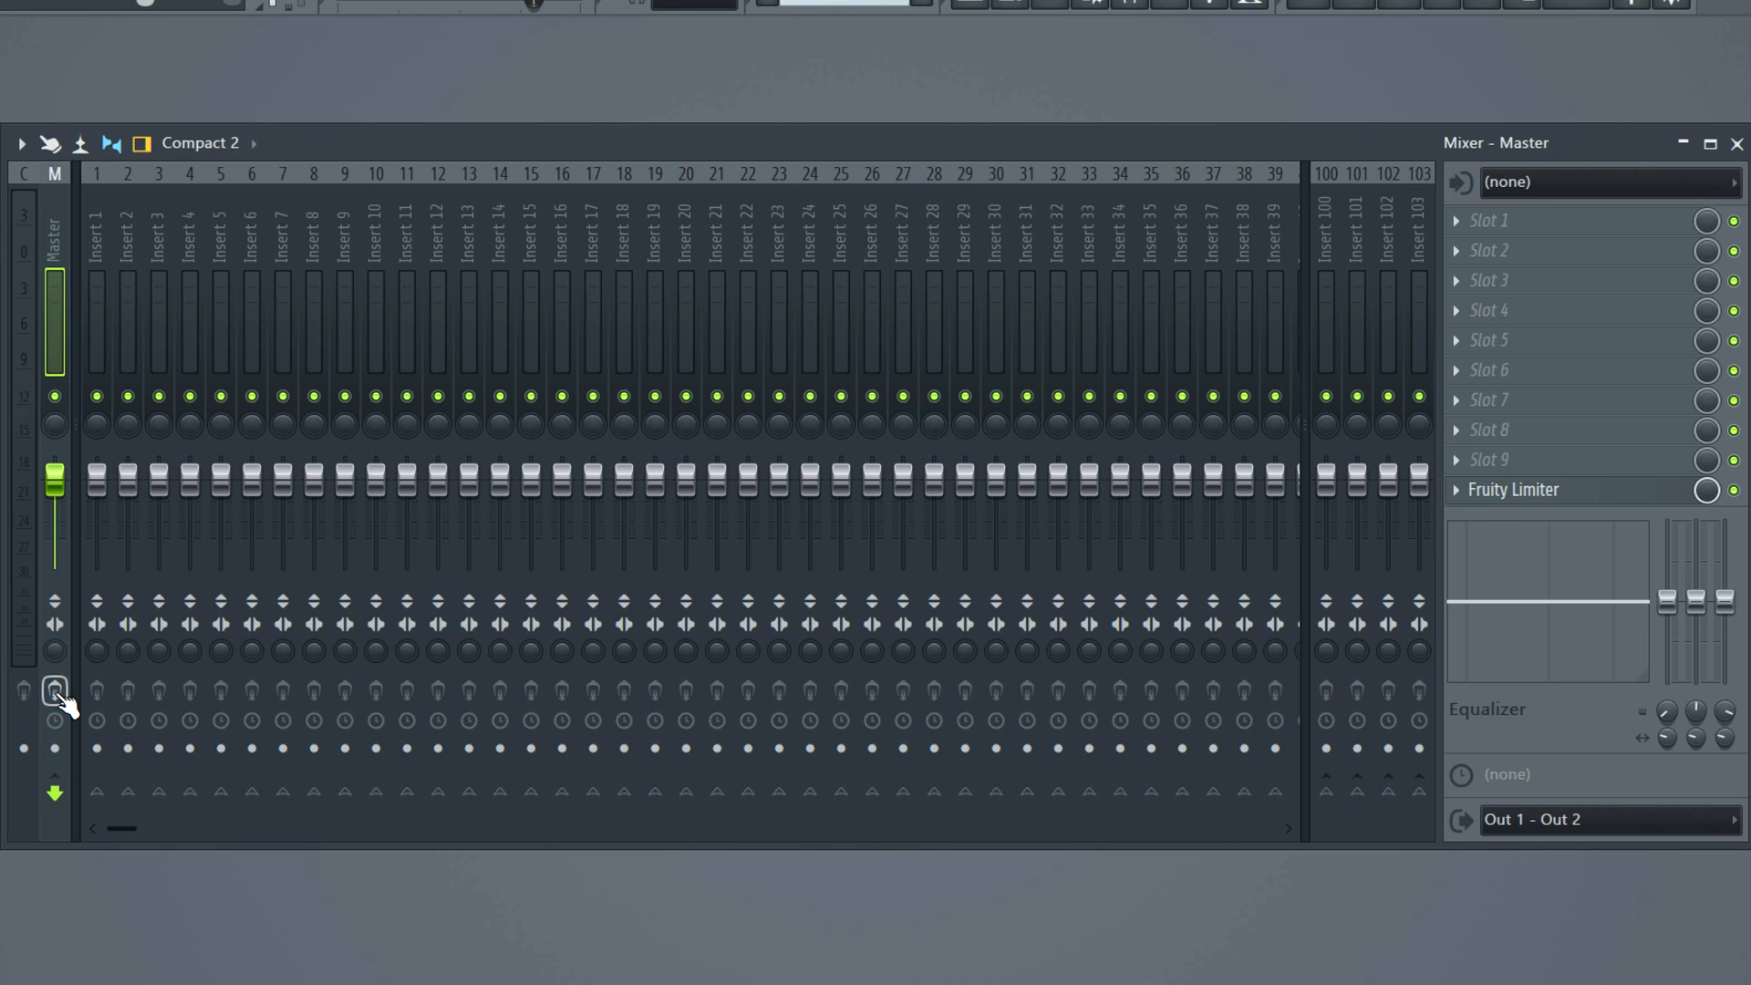
left_click(715, 339)
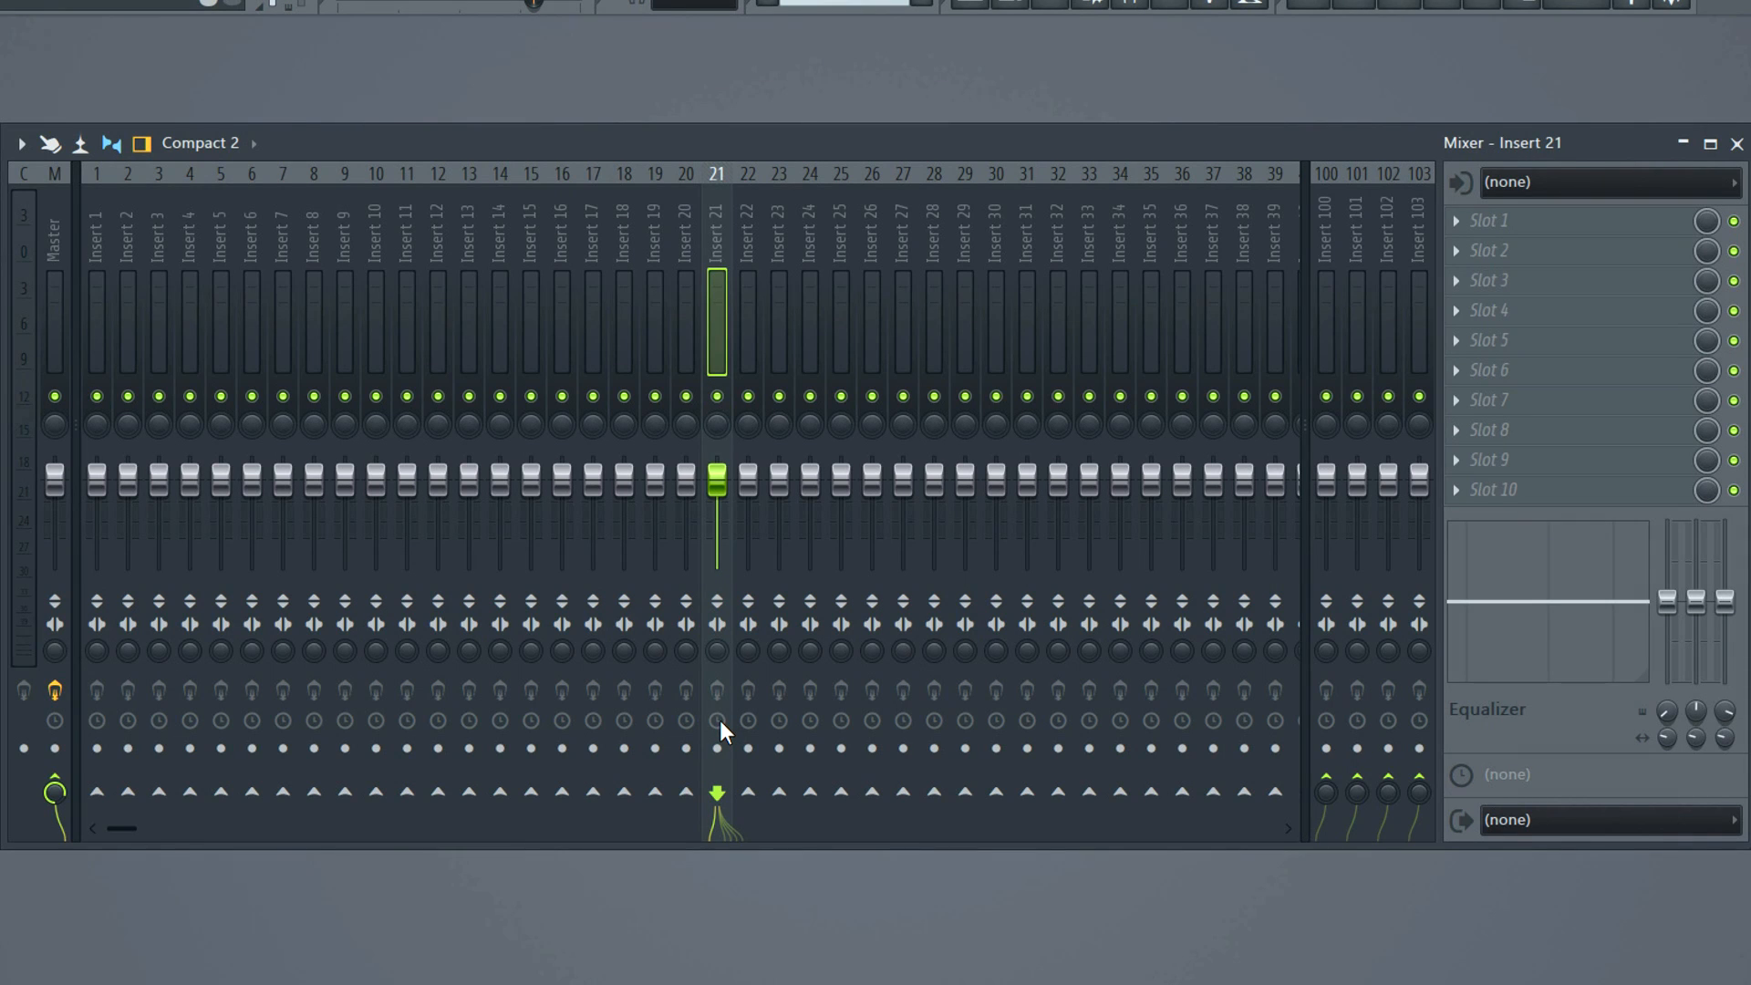
left_click(718, 748)
left_click(231, 154)
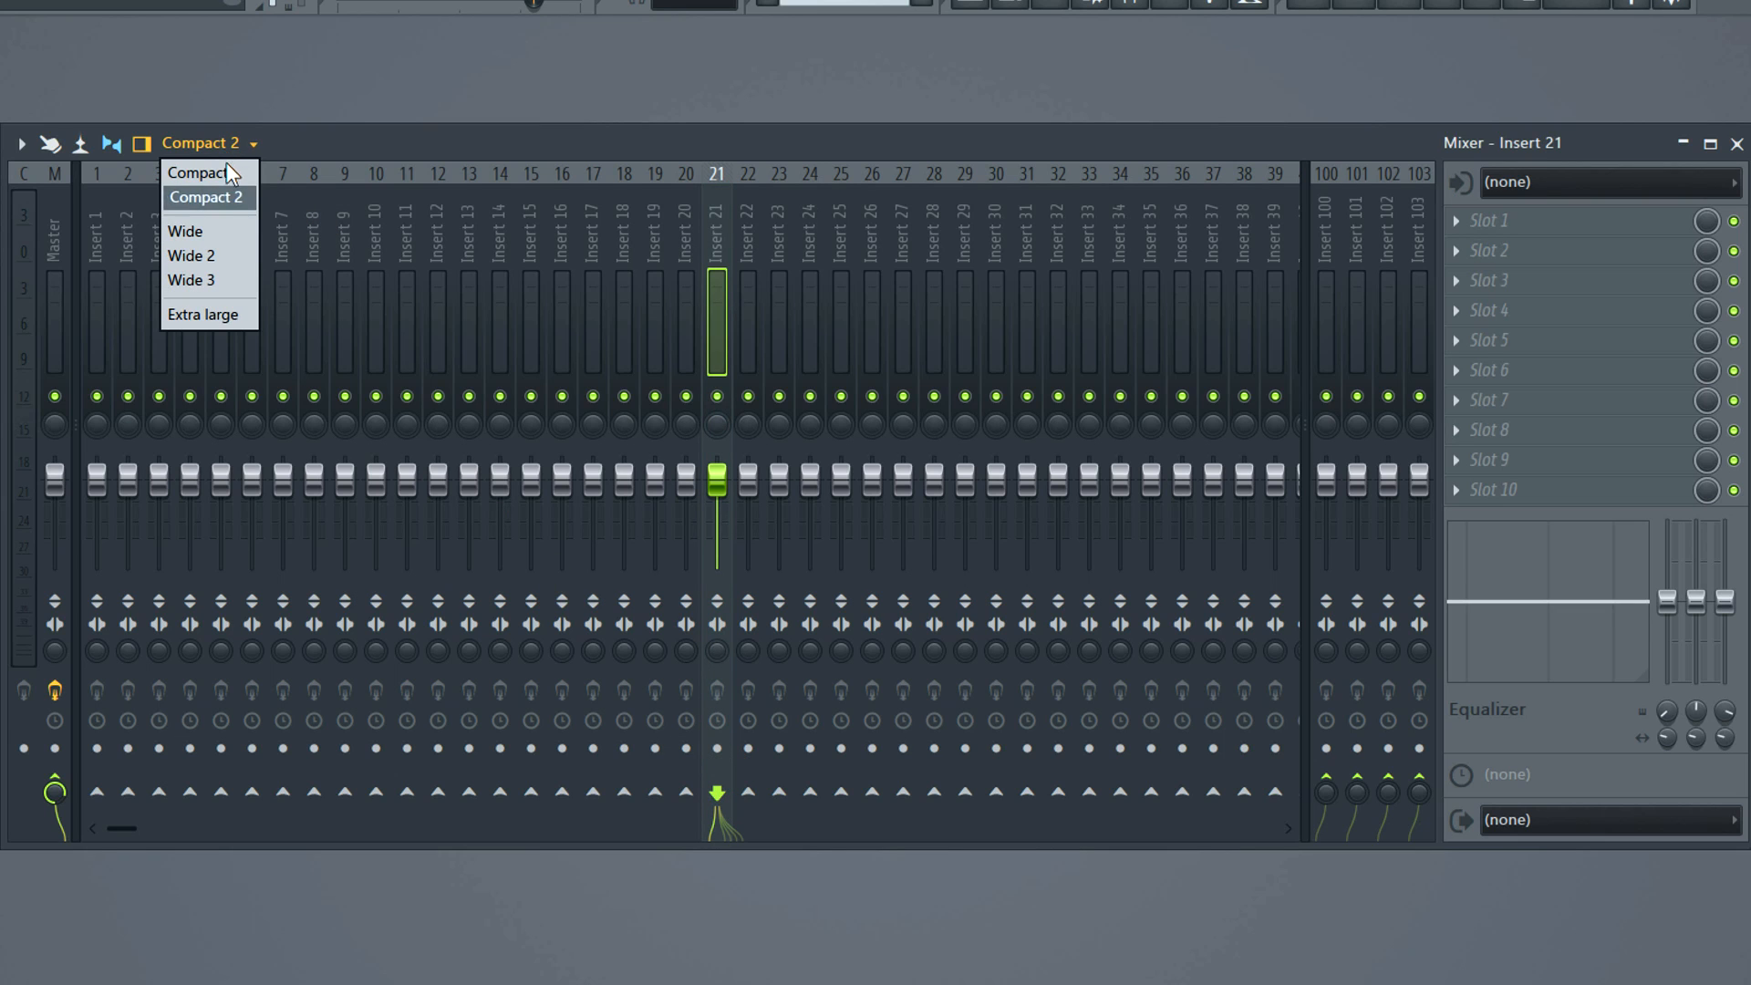
left_click(201, 234)
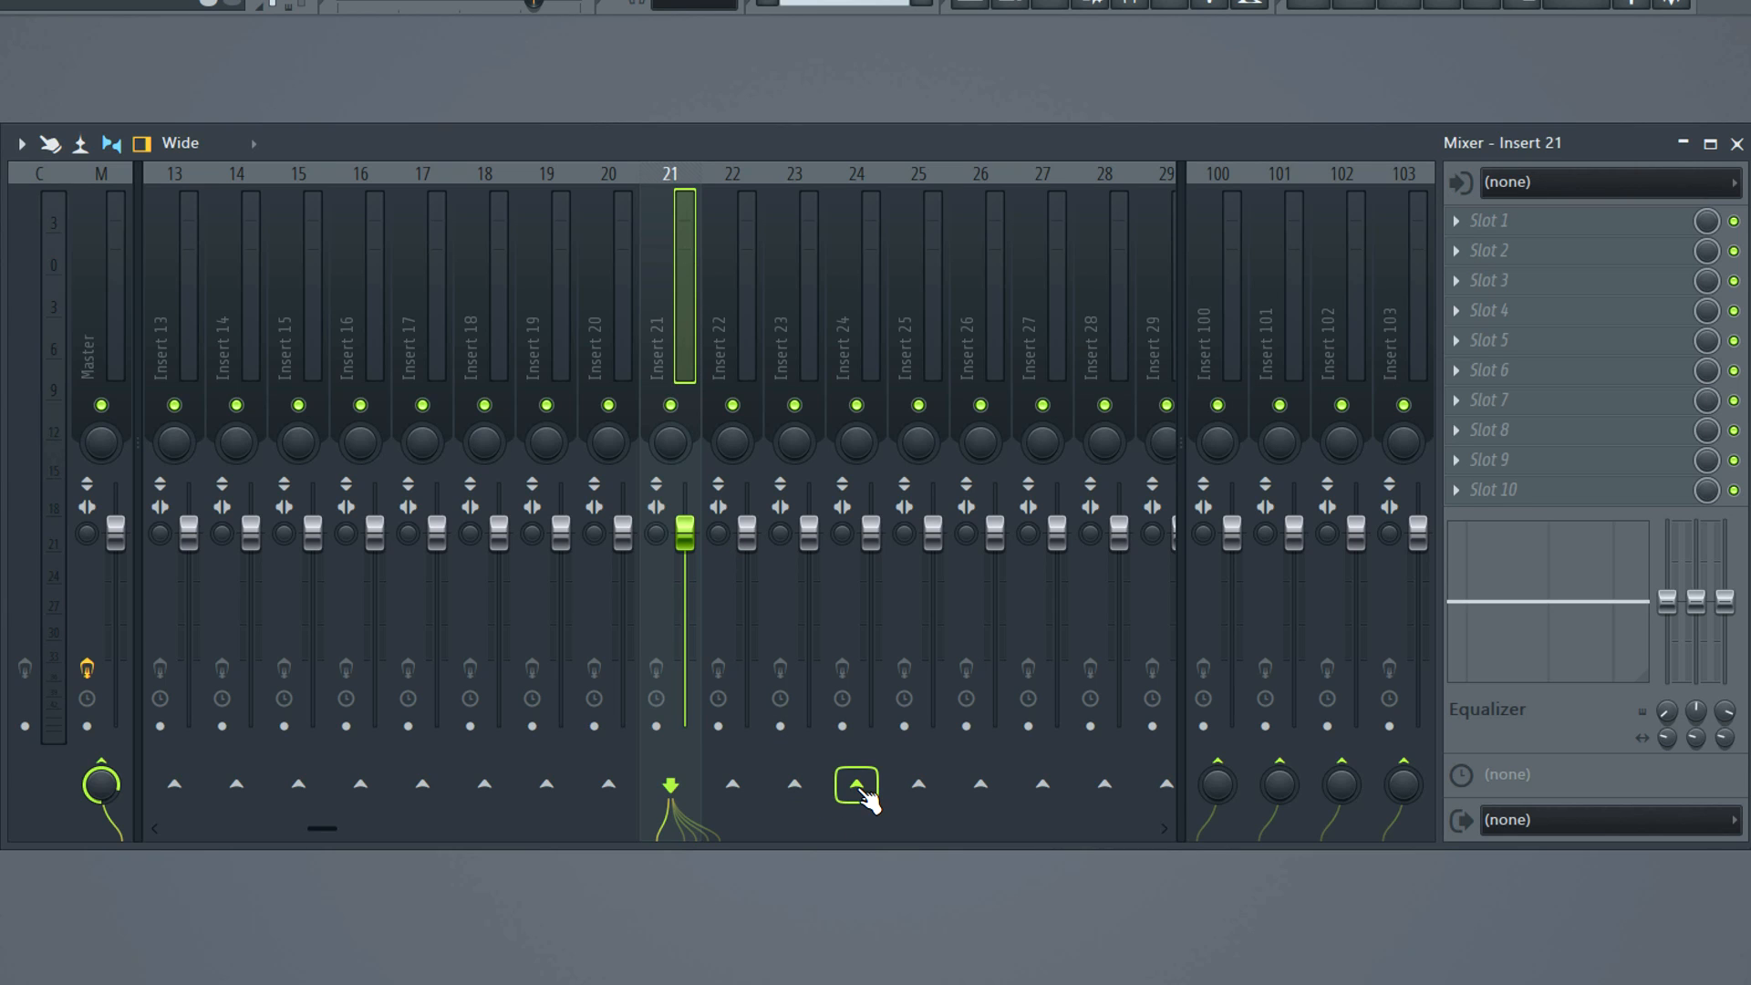
- Route Insert 21 to Inserts 24, 26 and 28, then turn the send level to Insert 24 down and back up
left_click(861, 790)
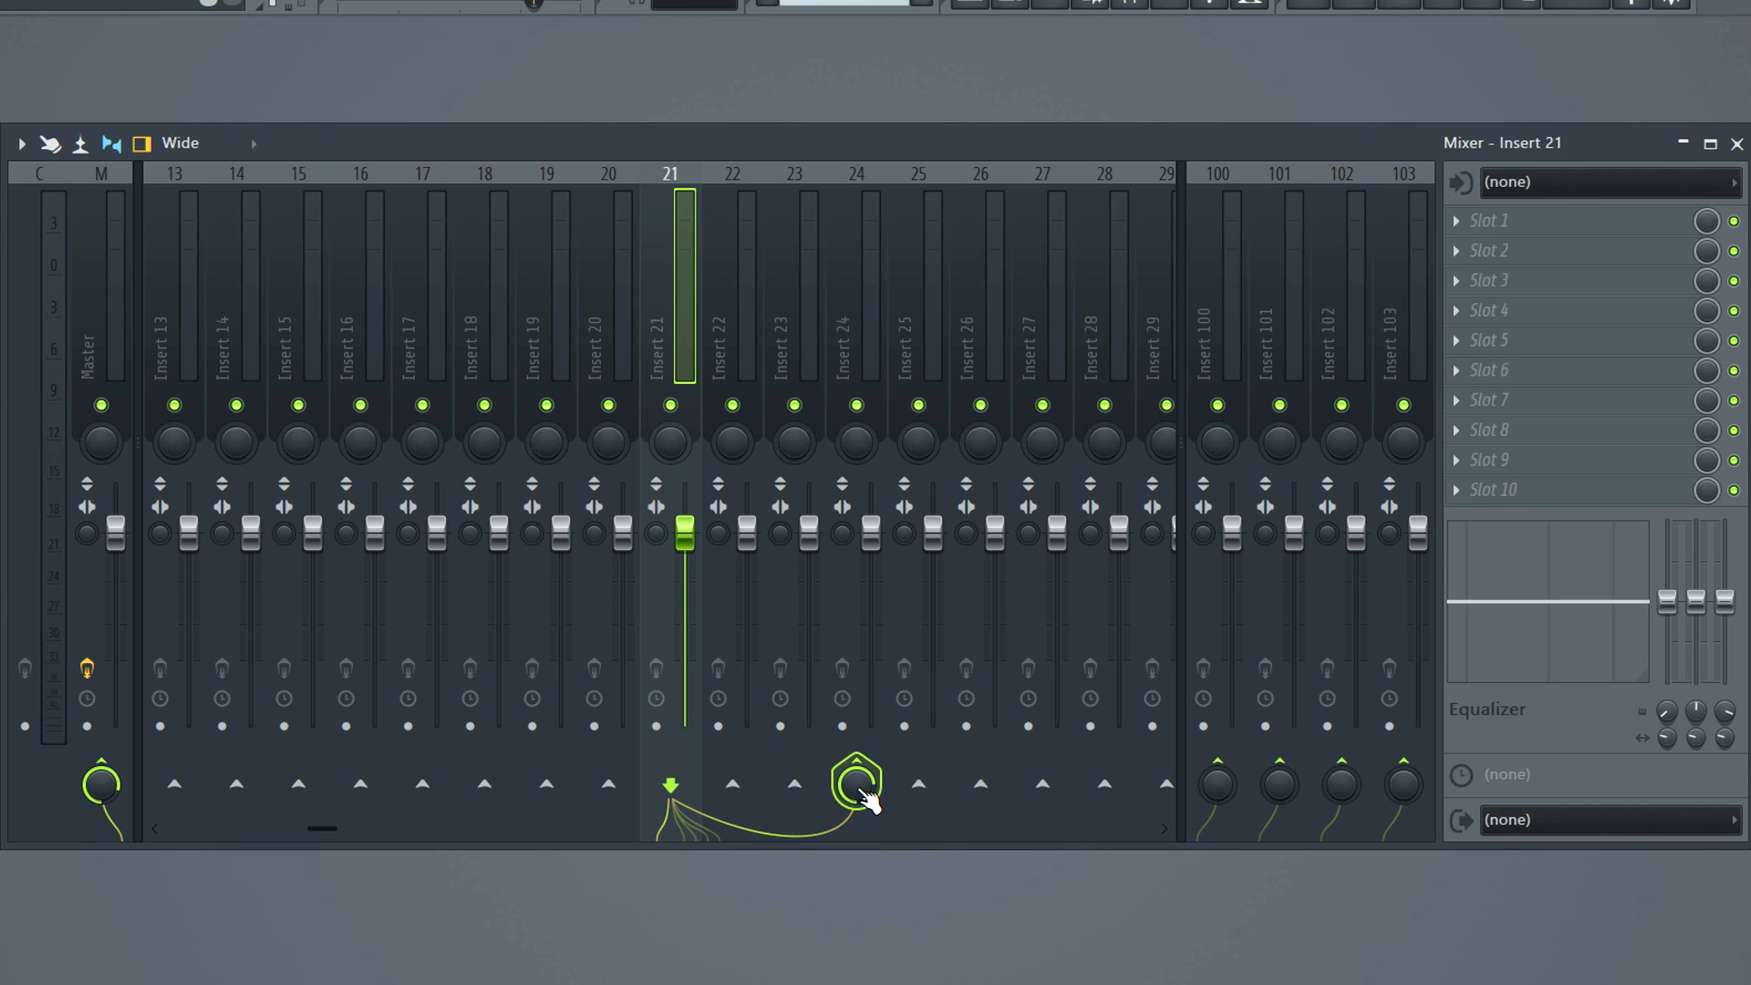
left_click(980, 786)
left_click(1103, 786)
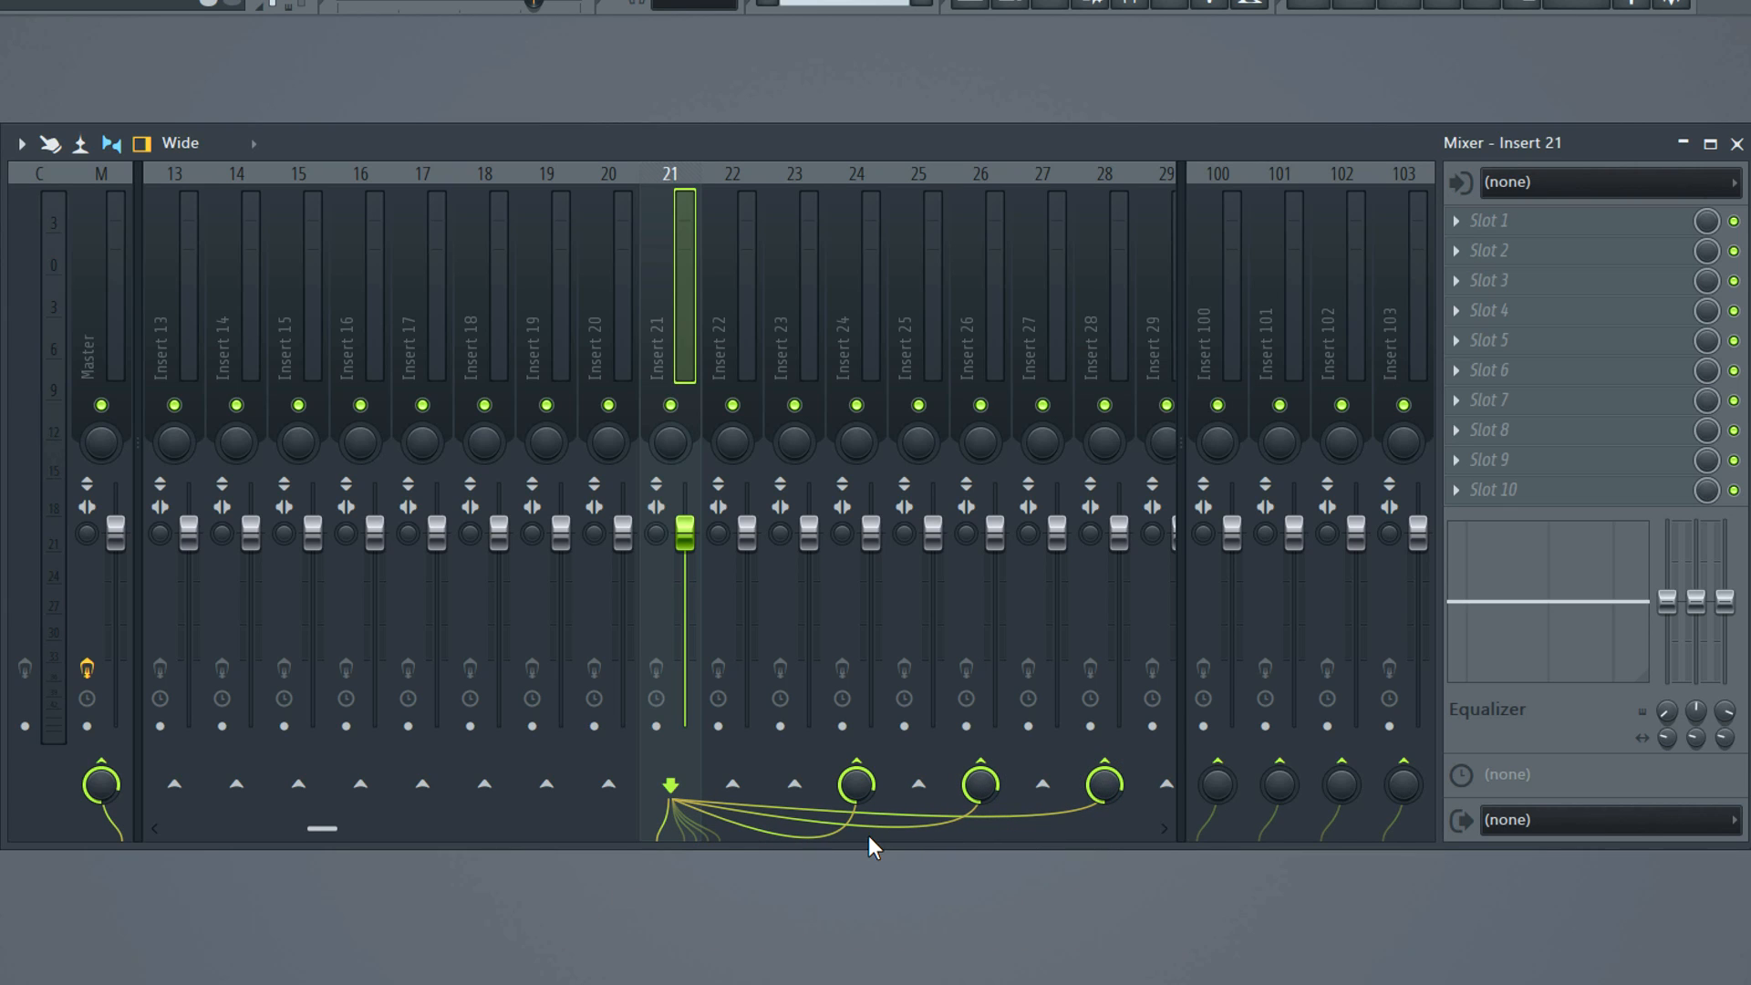
left_click(859, 777)
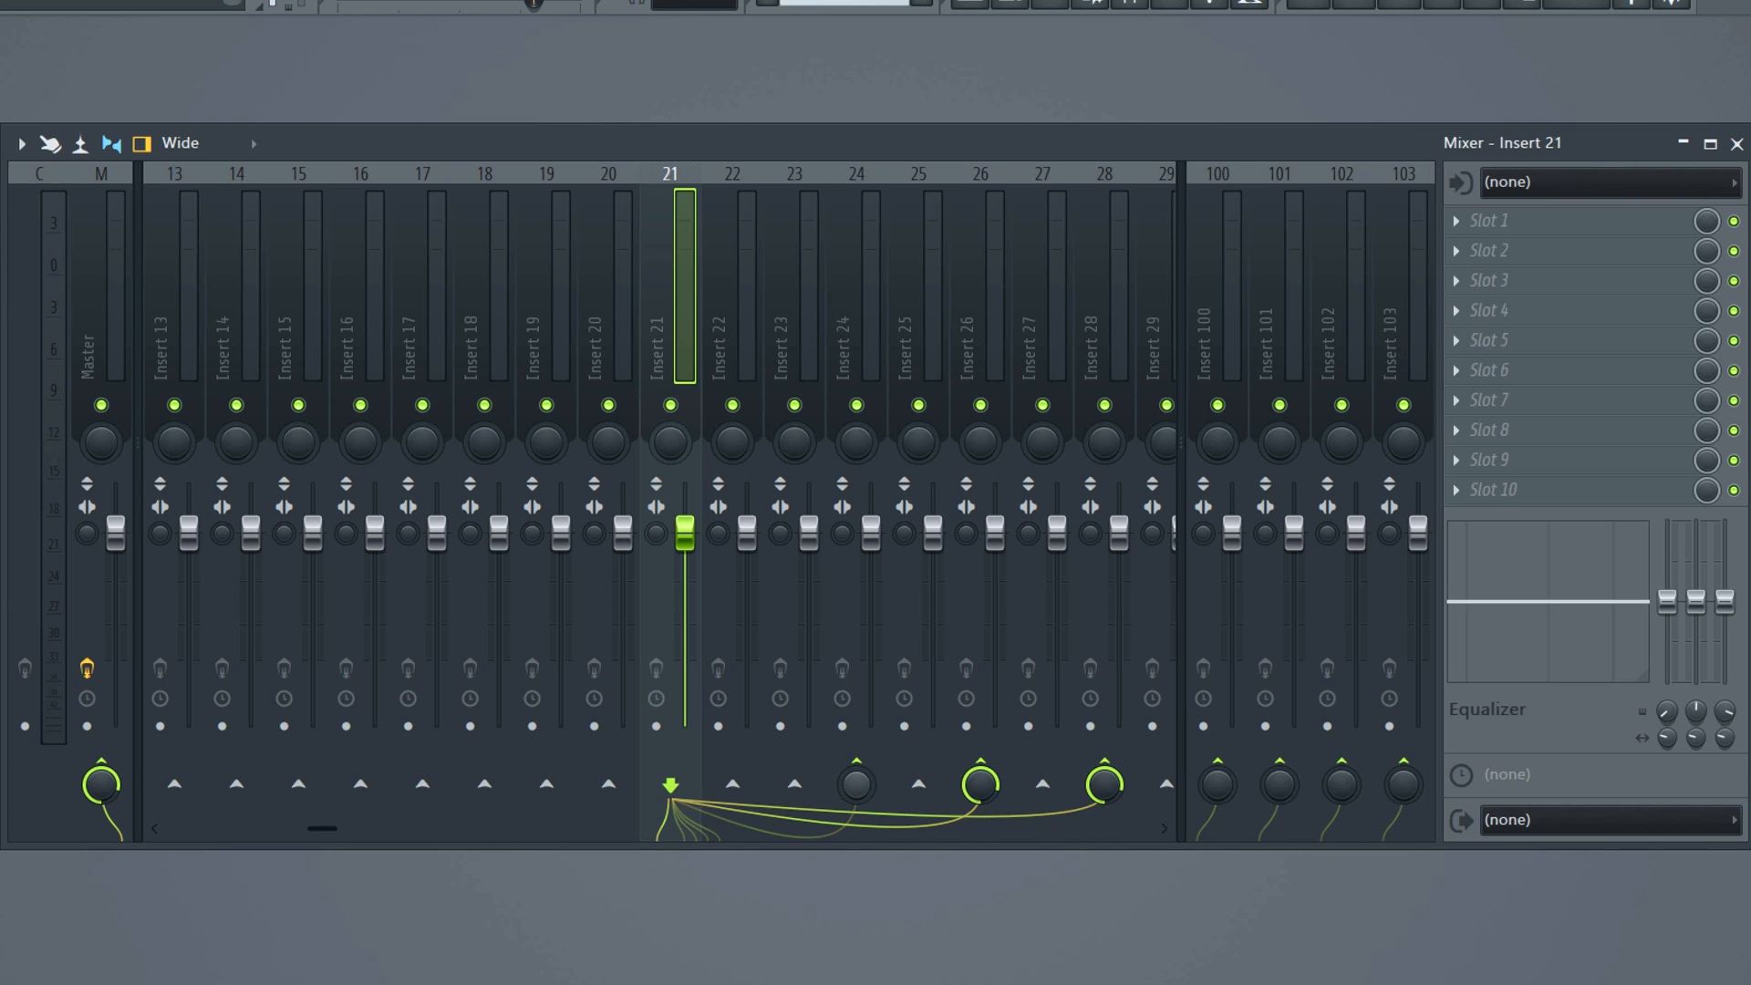
left_click_drag(856, 784, 860, 729)
- Sidechain Insert 21 to Insert 25, then raise its send level and bring it back down
right_click(934, 794)
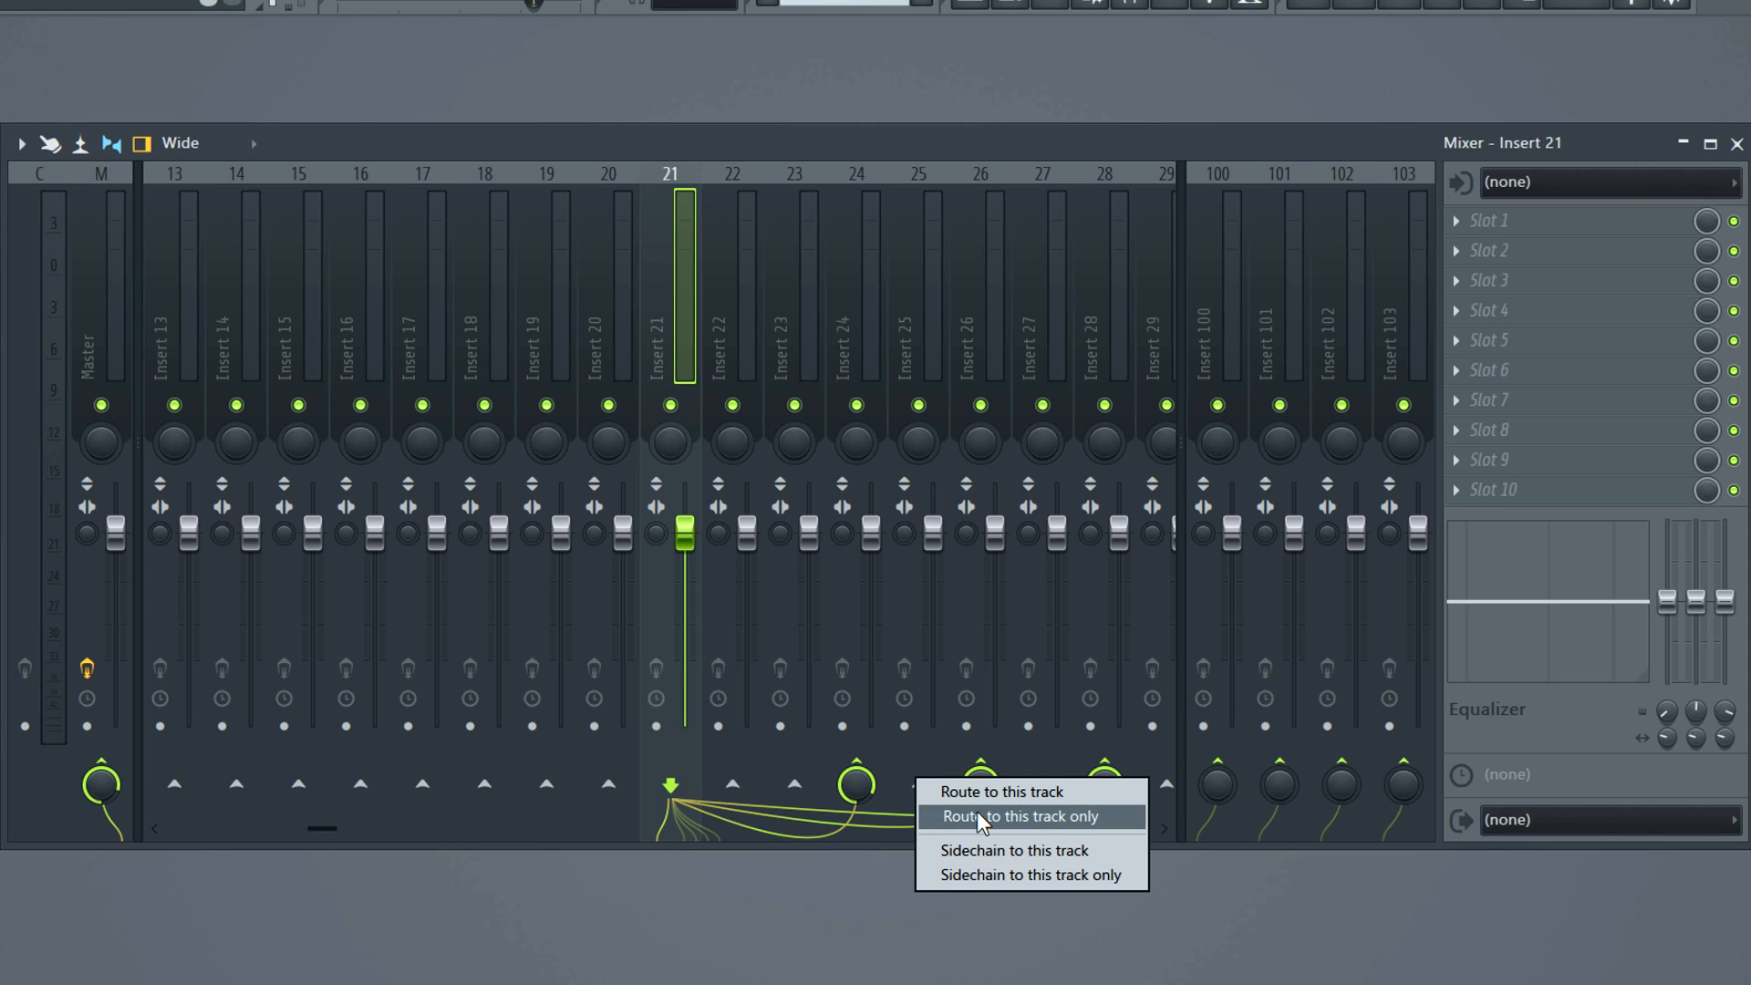
left_click(972, 849)
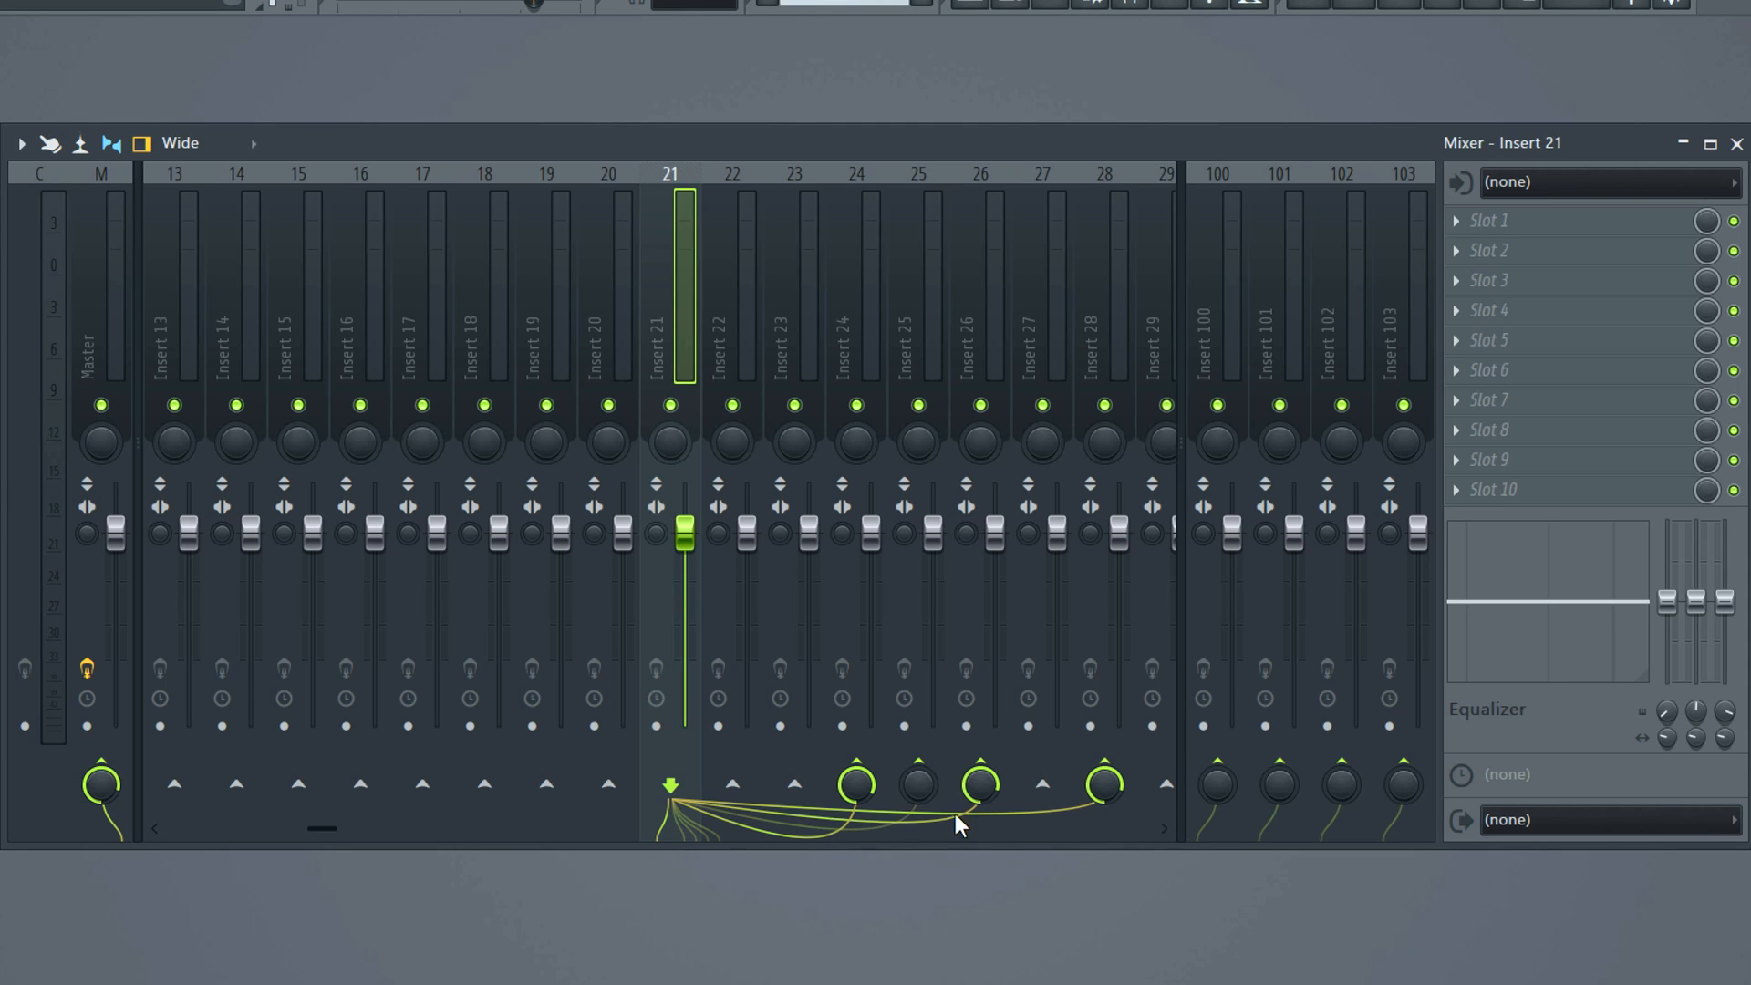
left_click(919, 787)
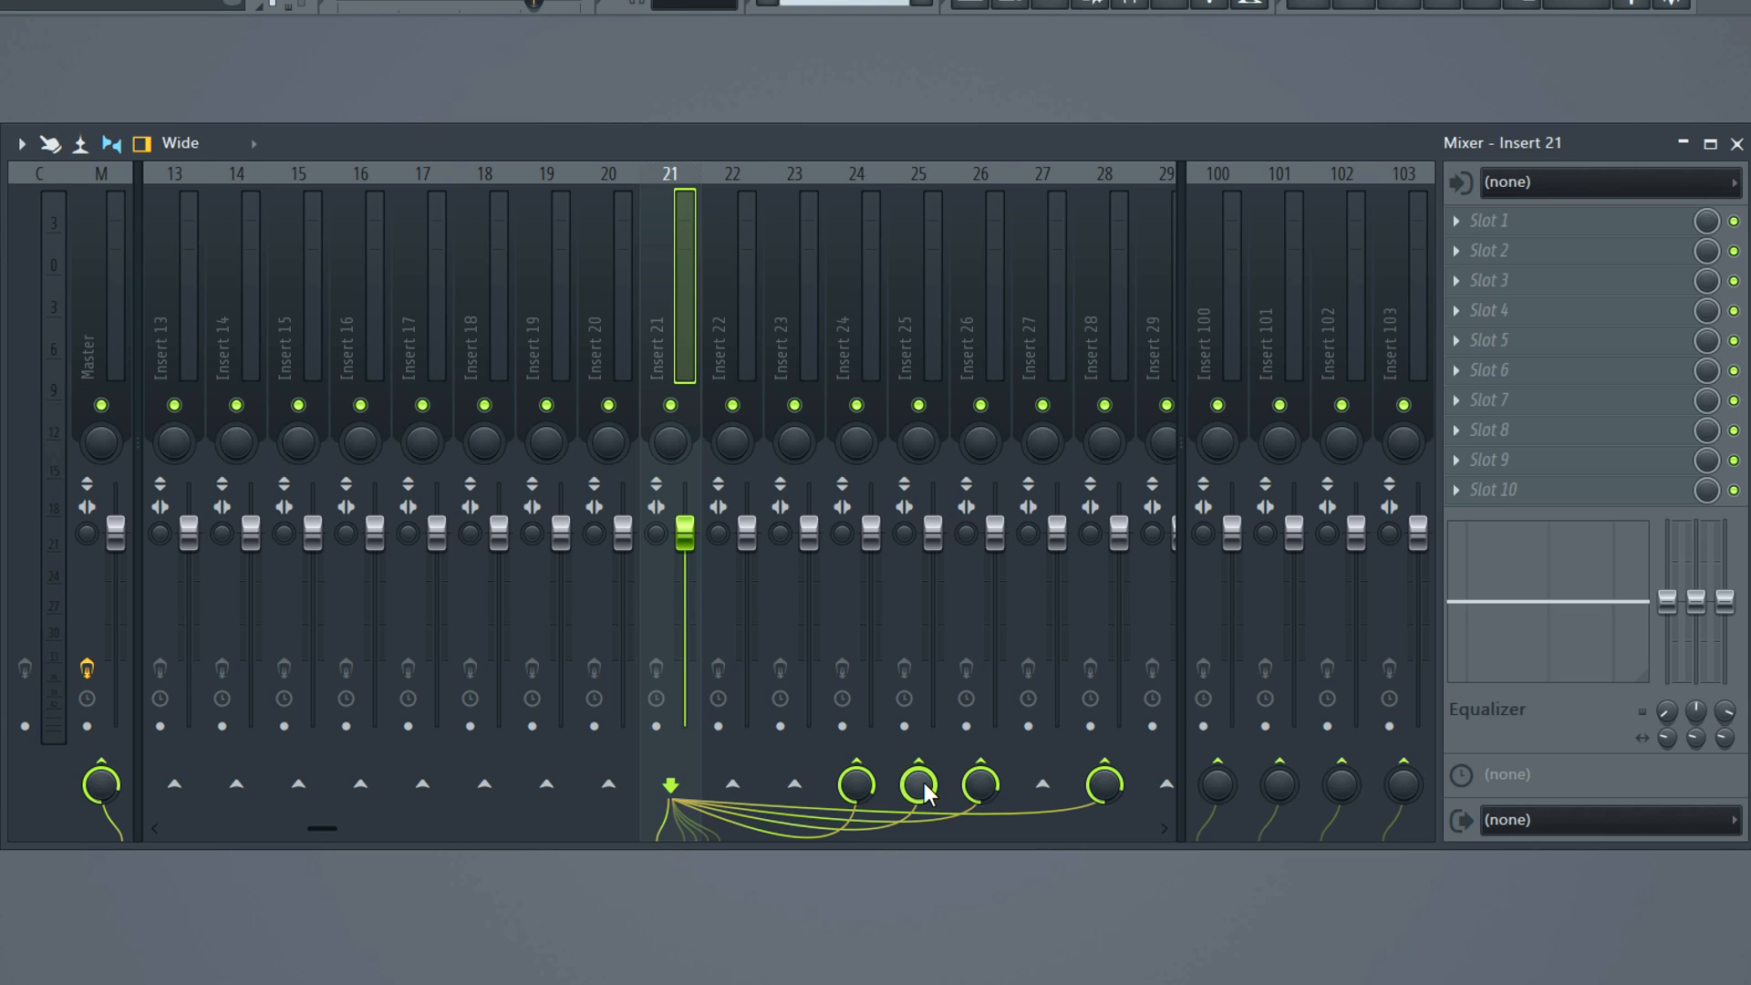
left_click_drag(924, 784, 924, 880)
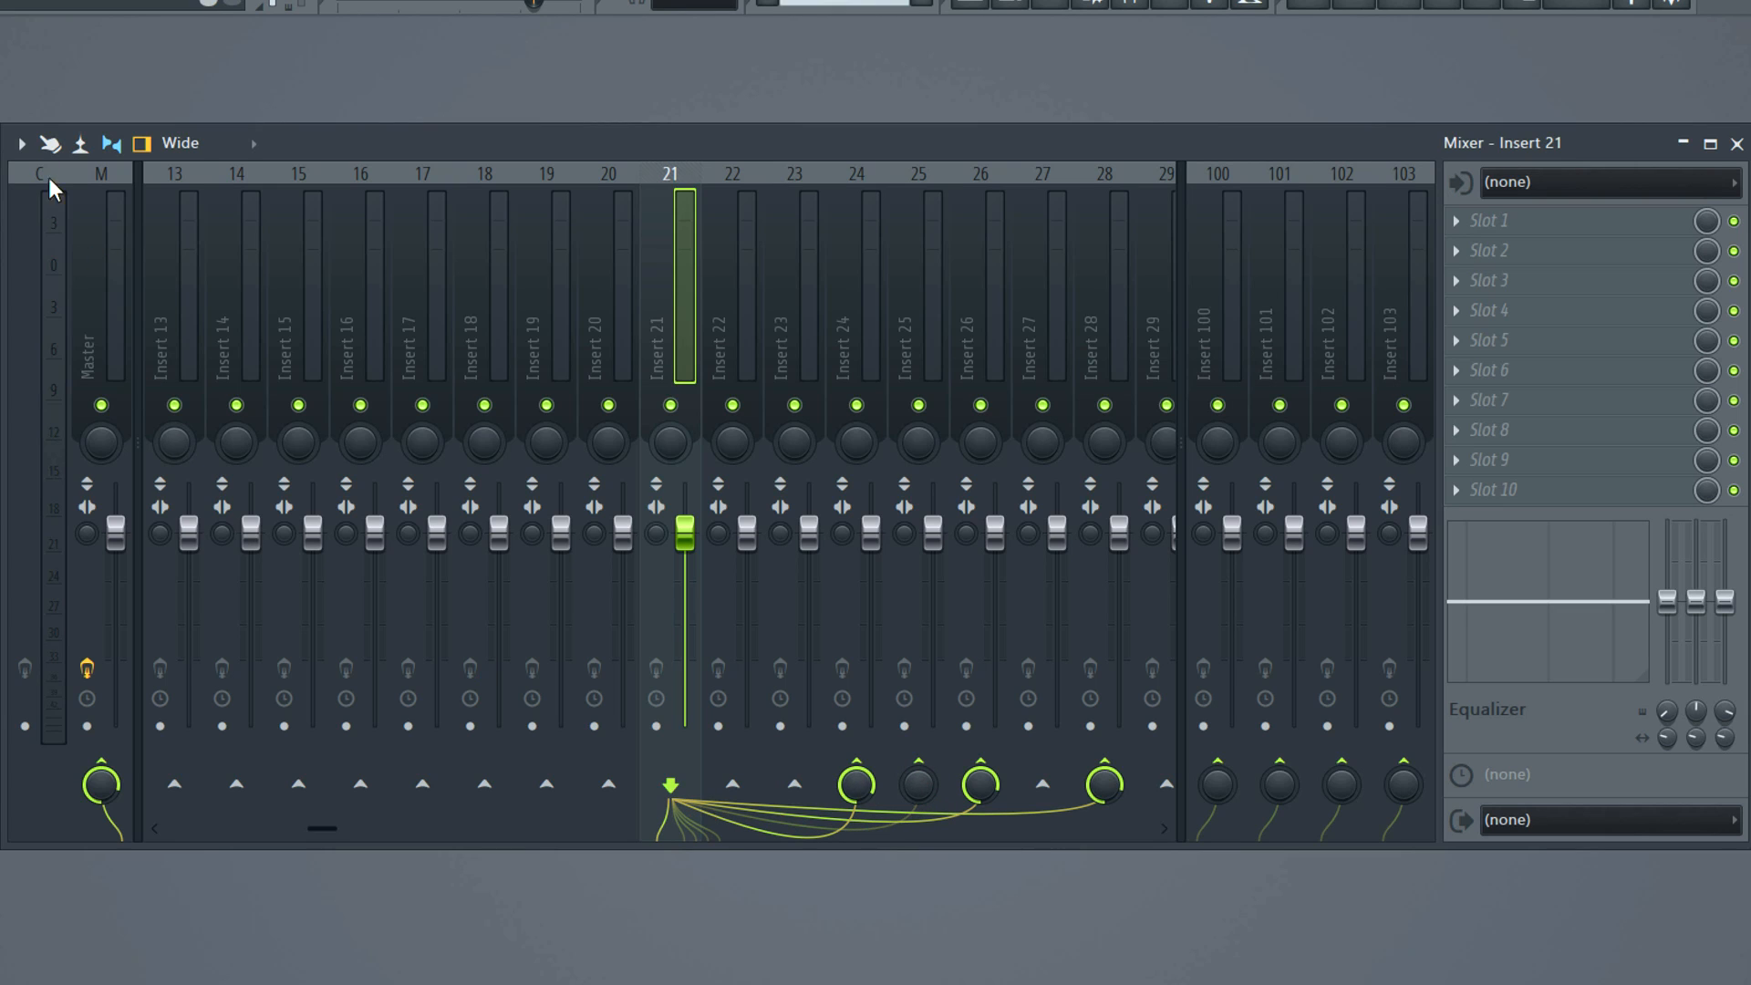
- Turn off the mixer's routing cables display and turn it back on
left_click(20, 144)
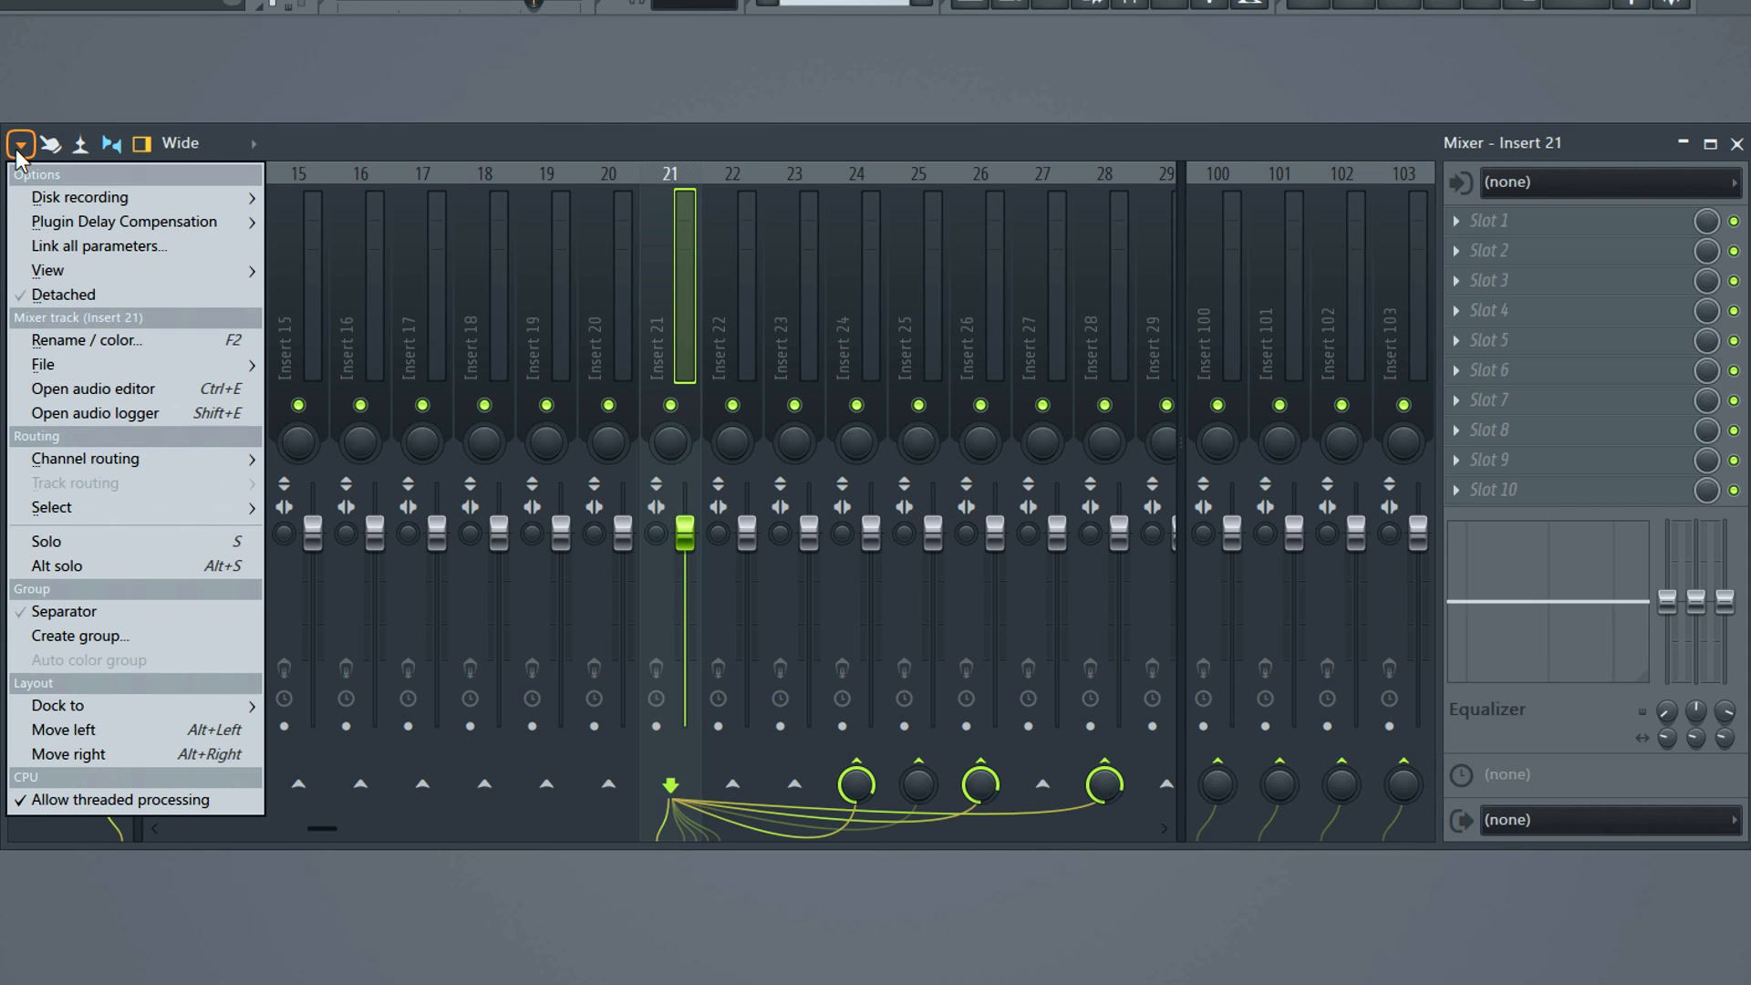
mouse_move(110, 274)
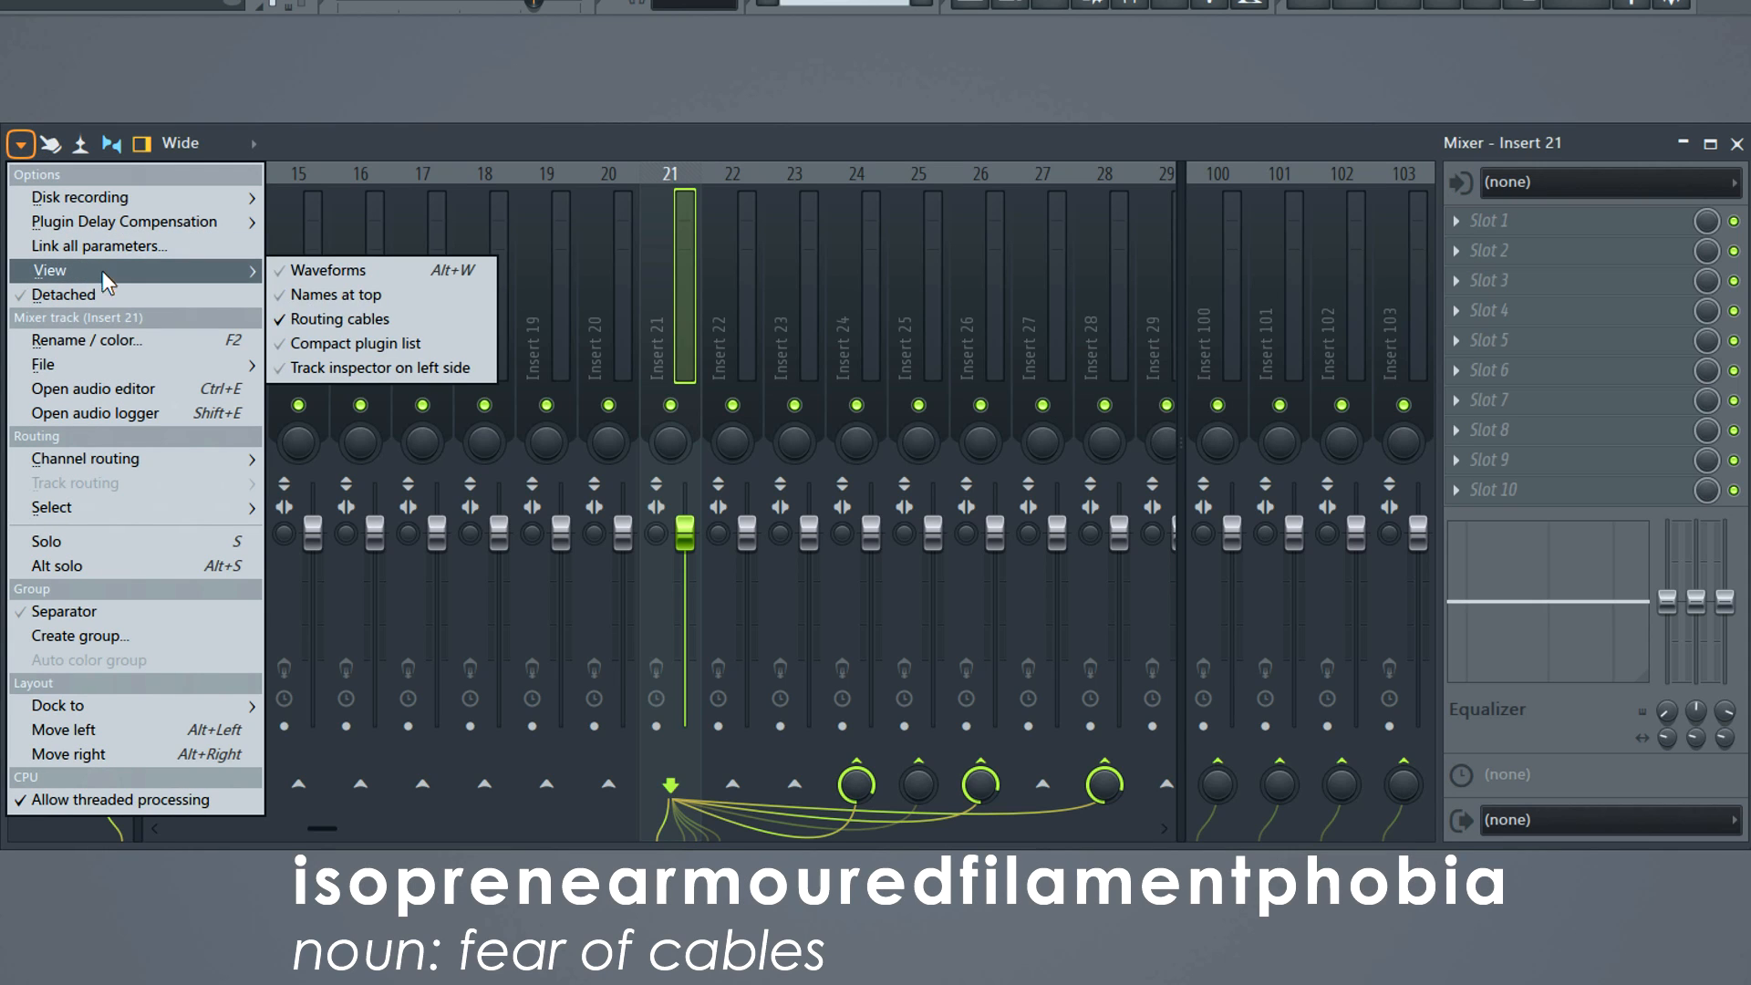
left_click(376, 319)
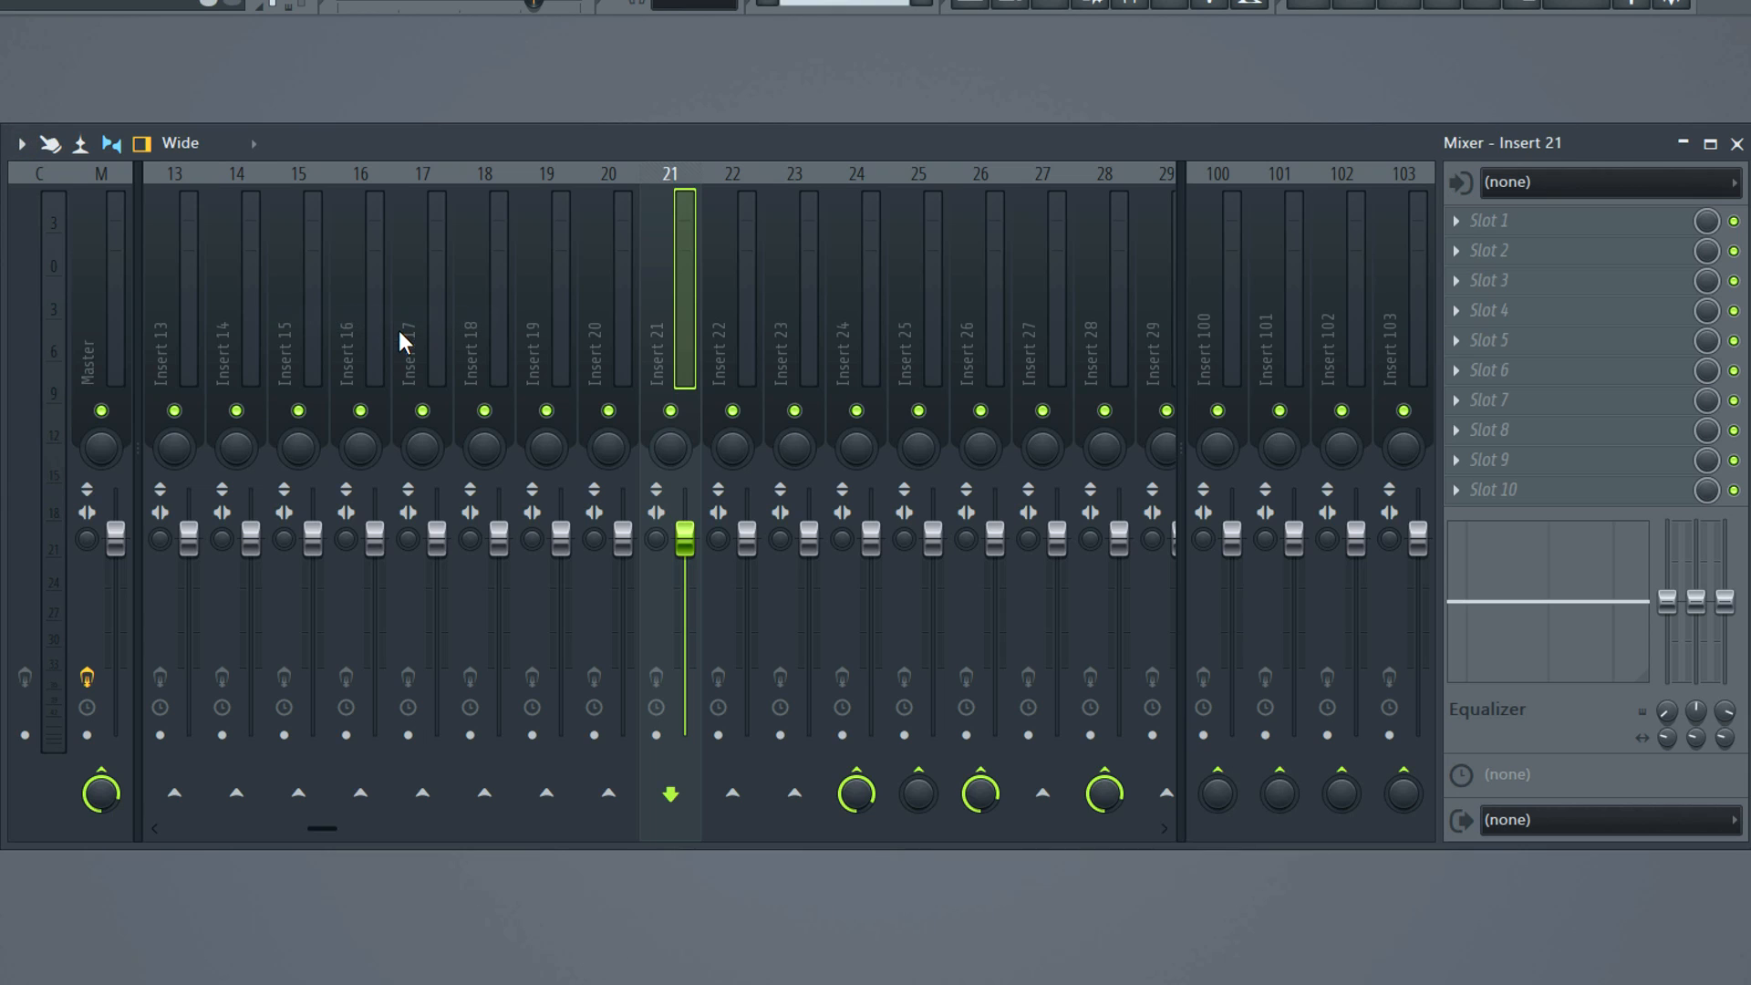
left_click(1042, 786)
left_click(20, 143)
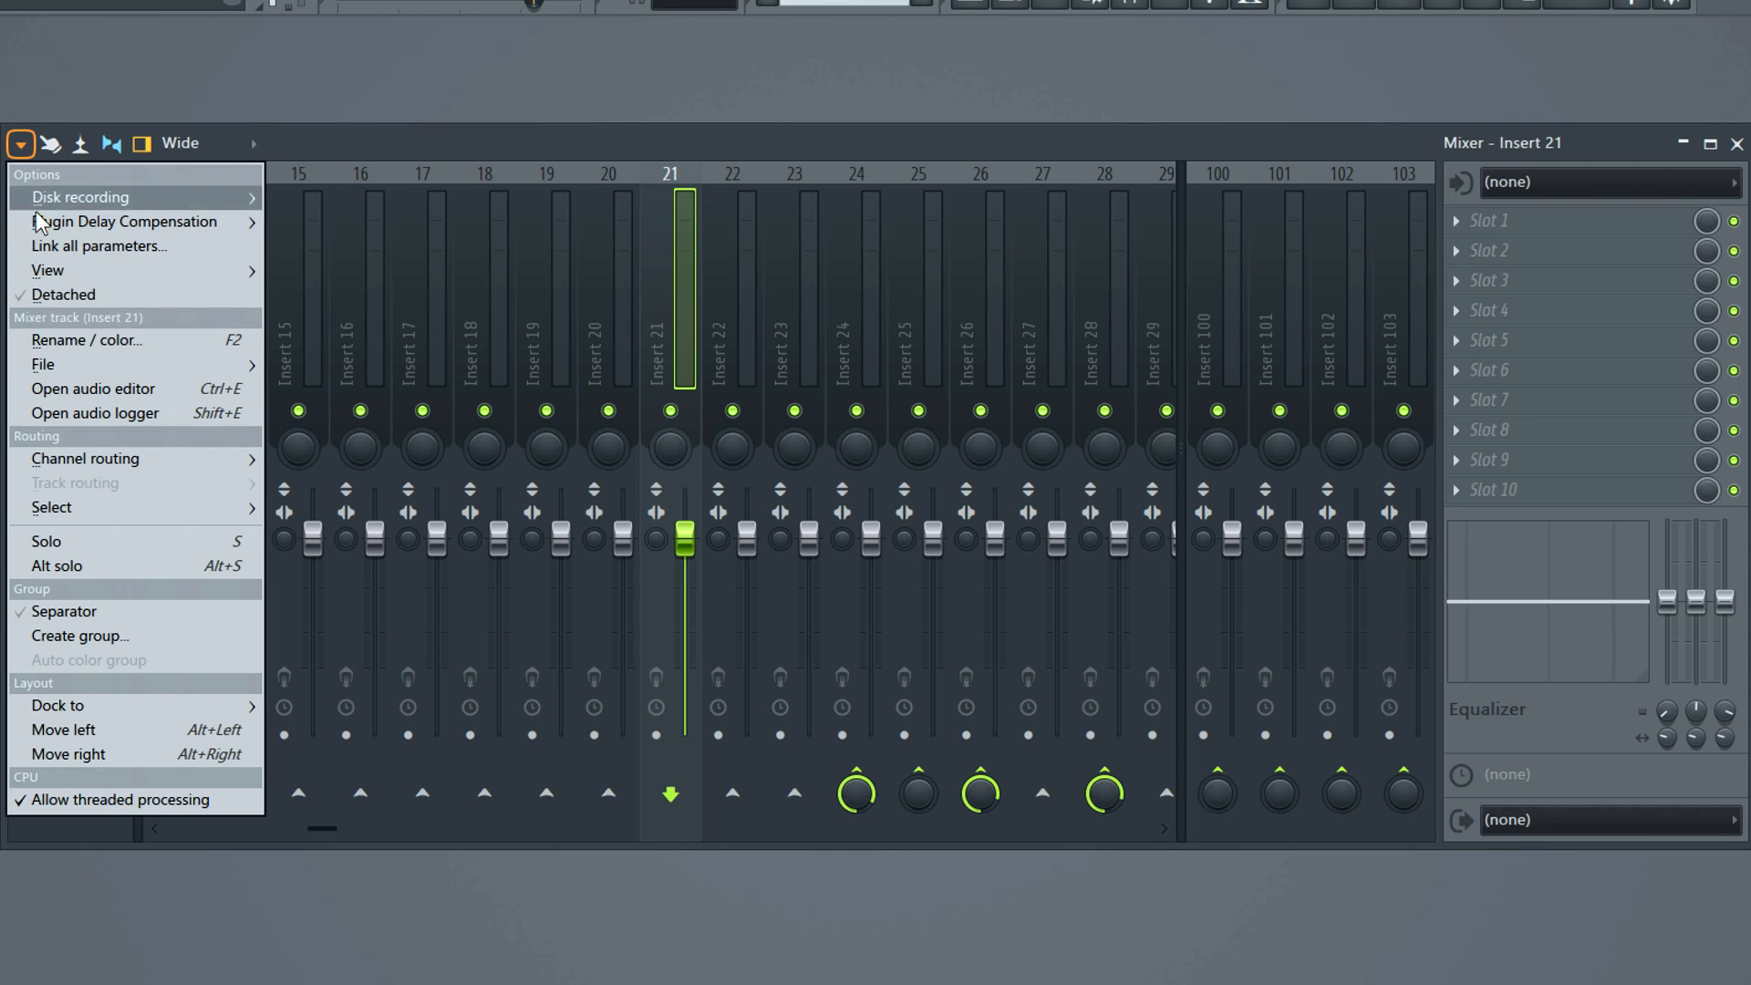
mouse_move(88, 278)
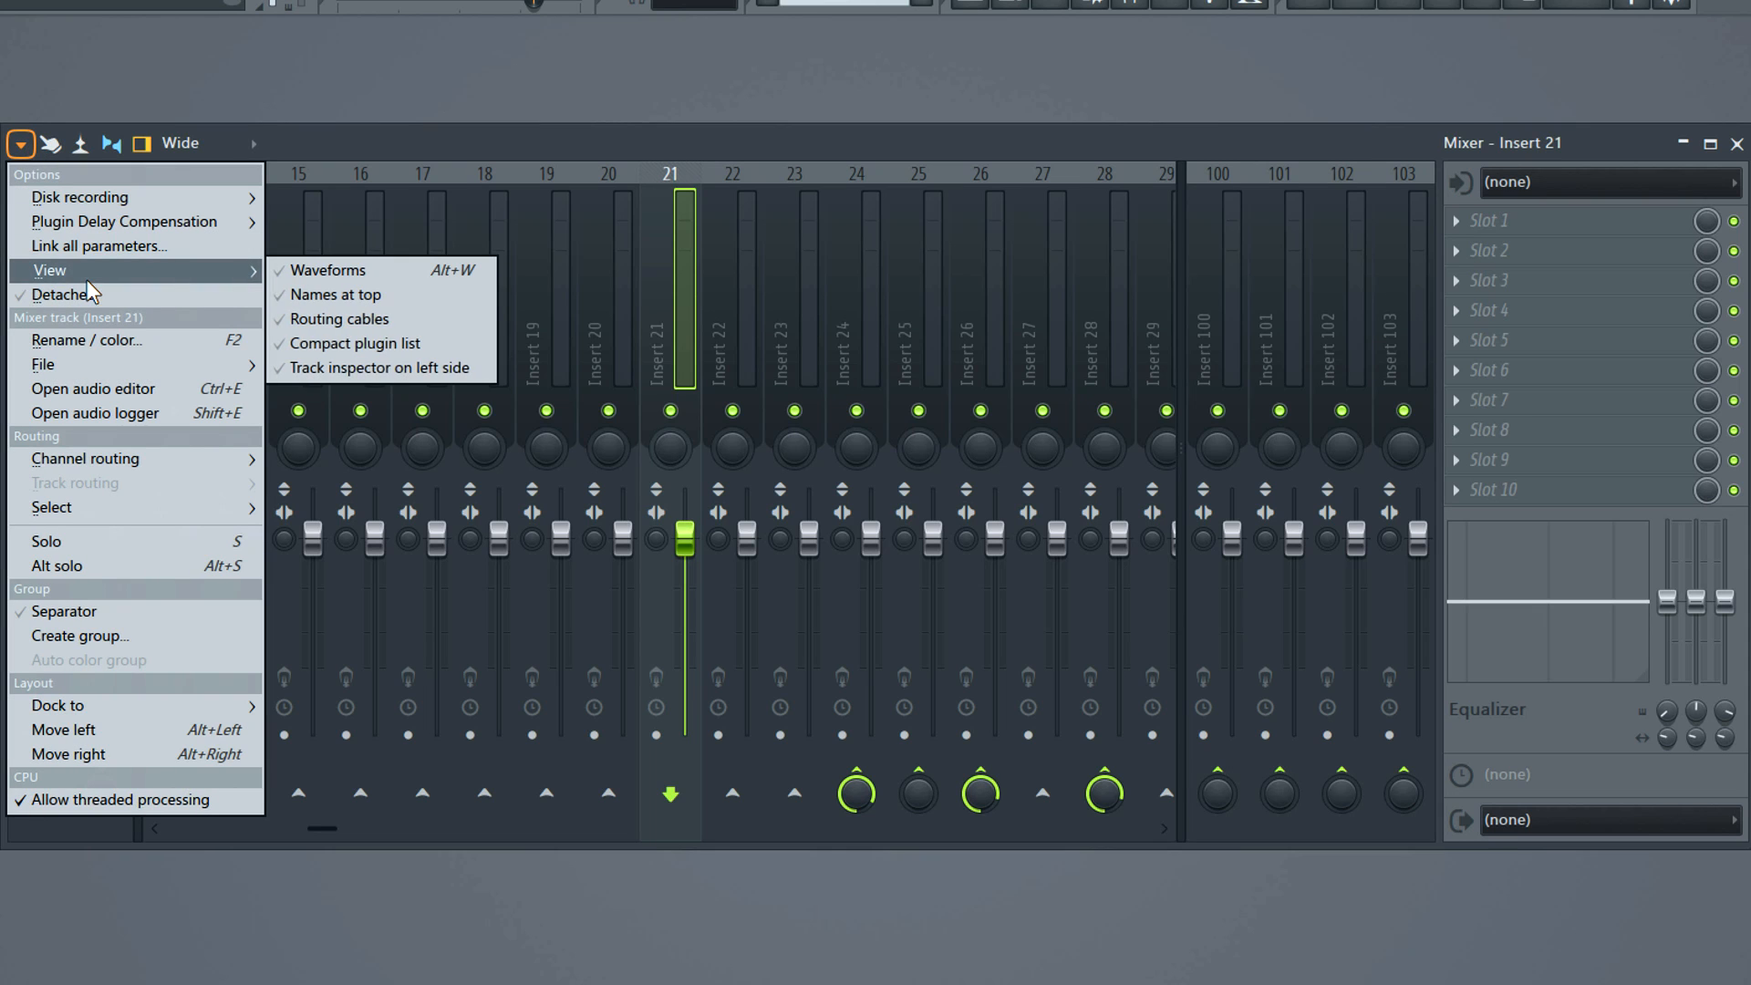
left_click(341, 319)
- Remove the sends from Insert 21 to Inserts 26, 28 and 24
left_click(980, 784)
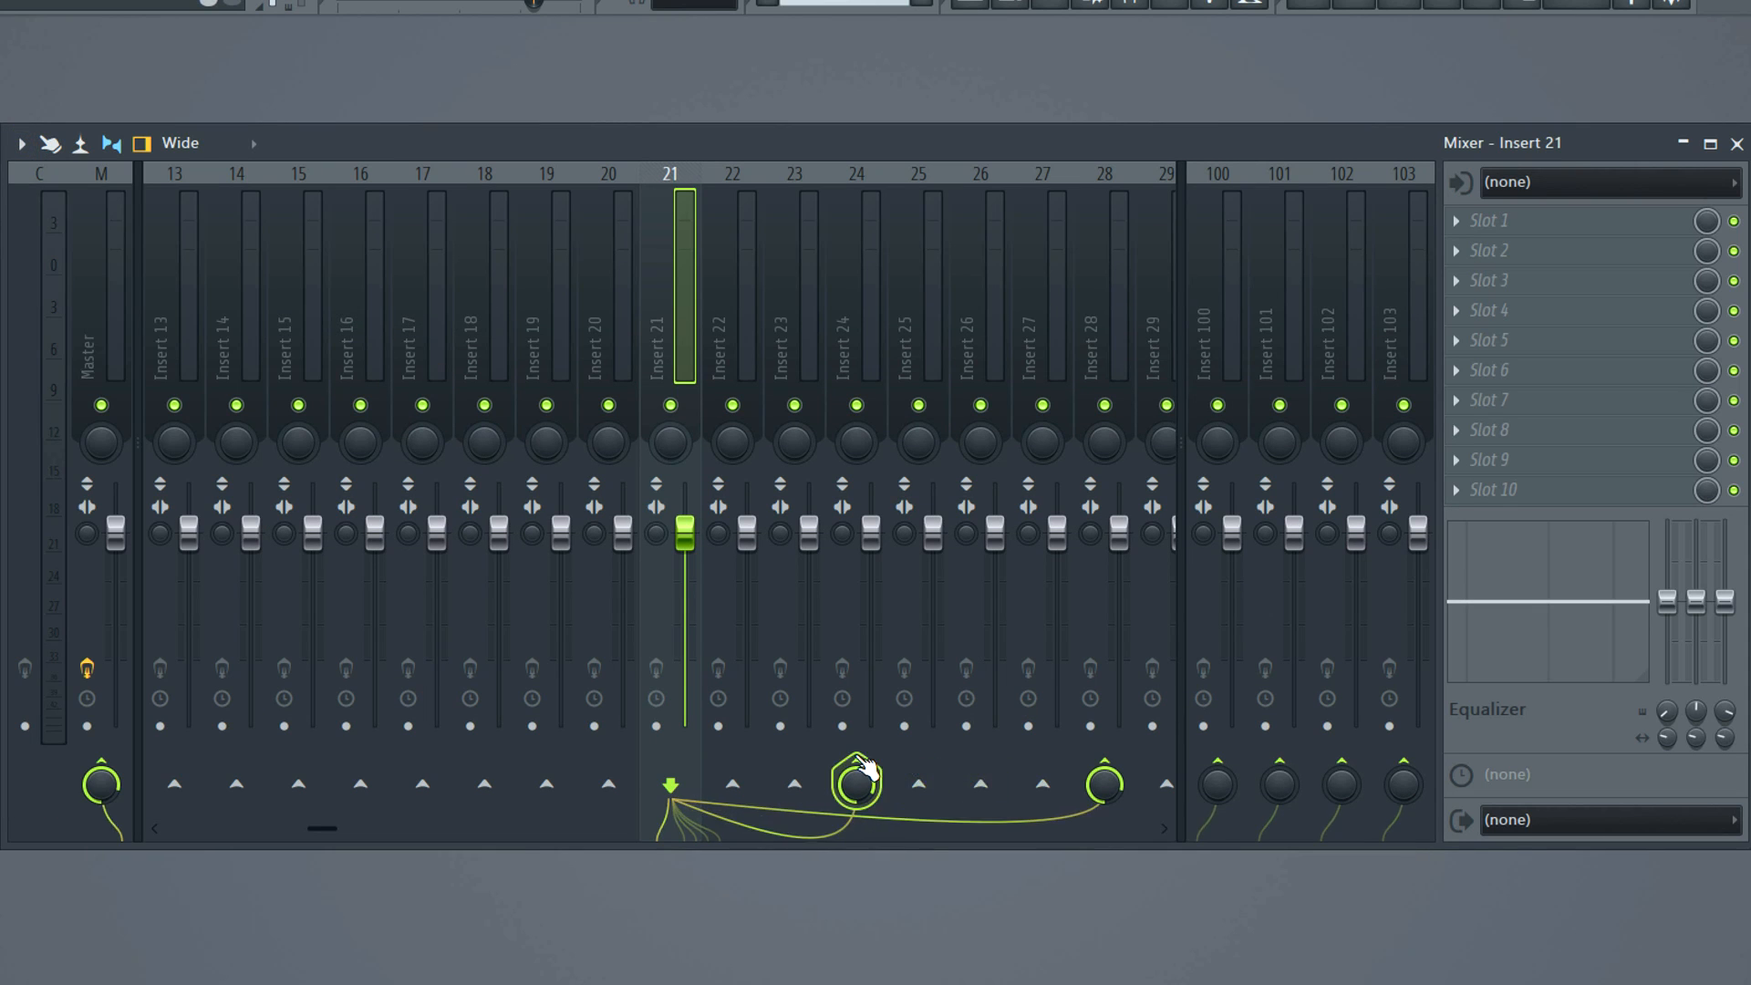
left_click(1105, 784)
left_click(856, 785)
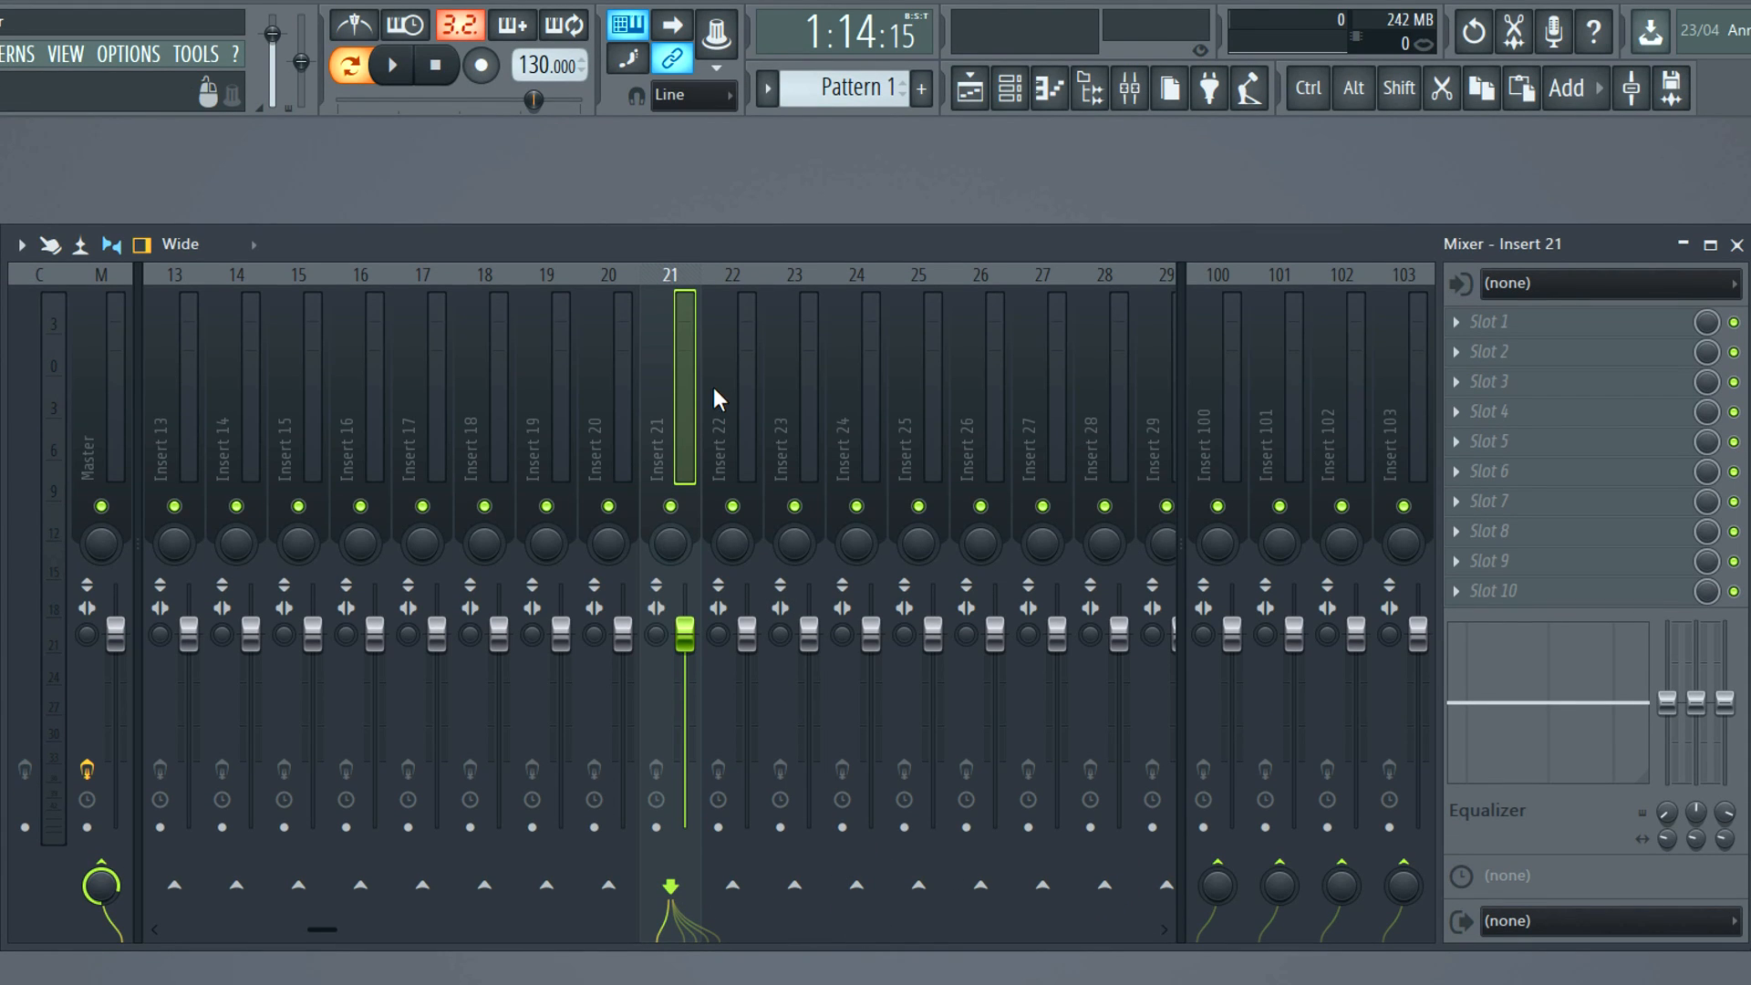
- Select Inserts 21, 24, 26, 27 and 28 together, lower their volume faders as a group and reset them
key("ctrl")
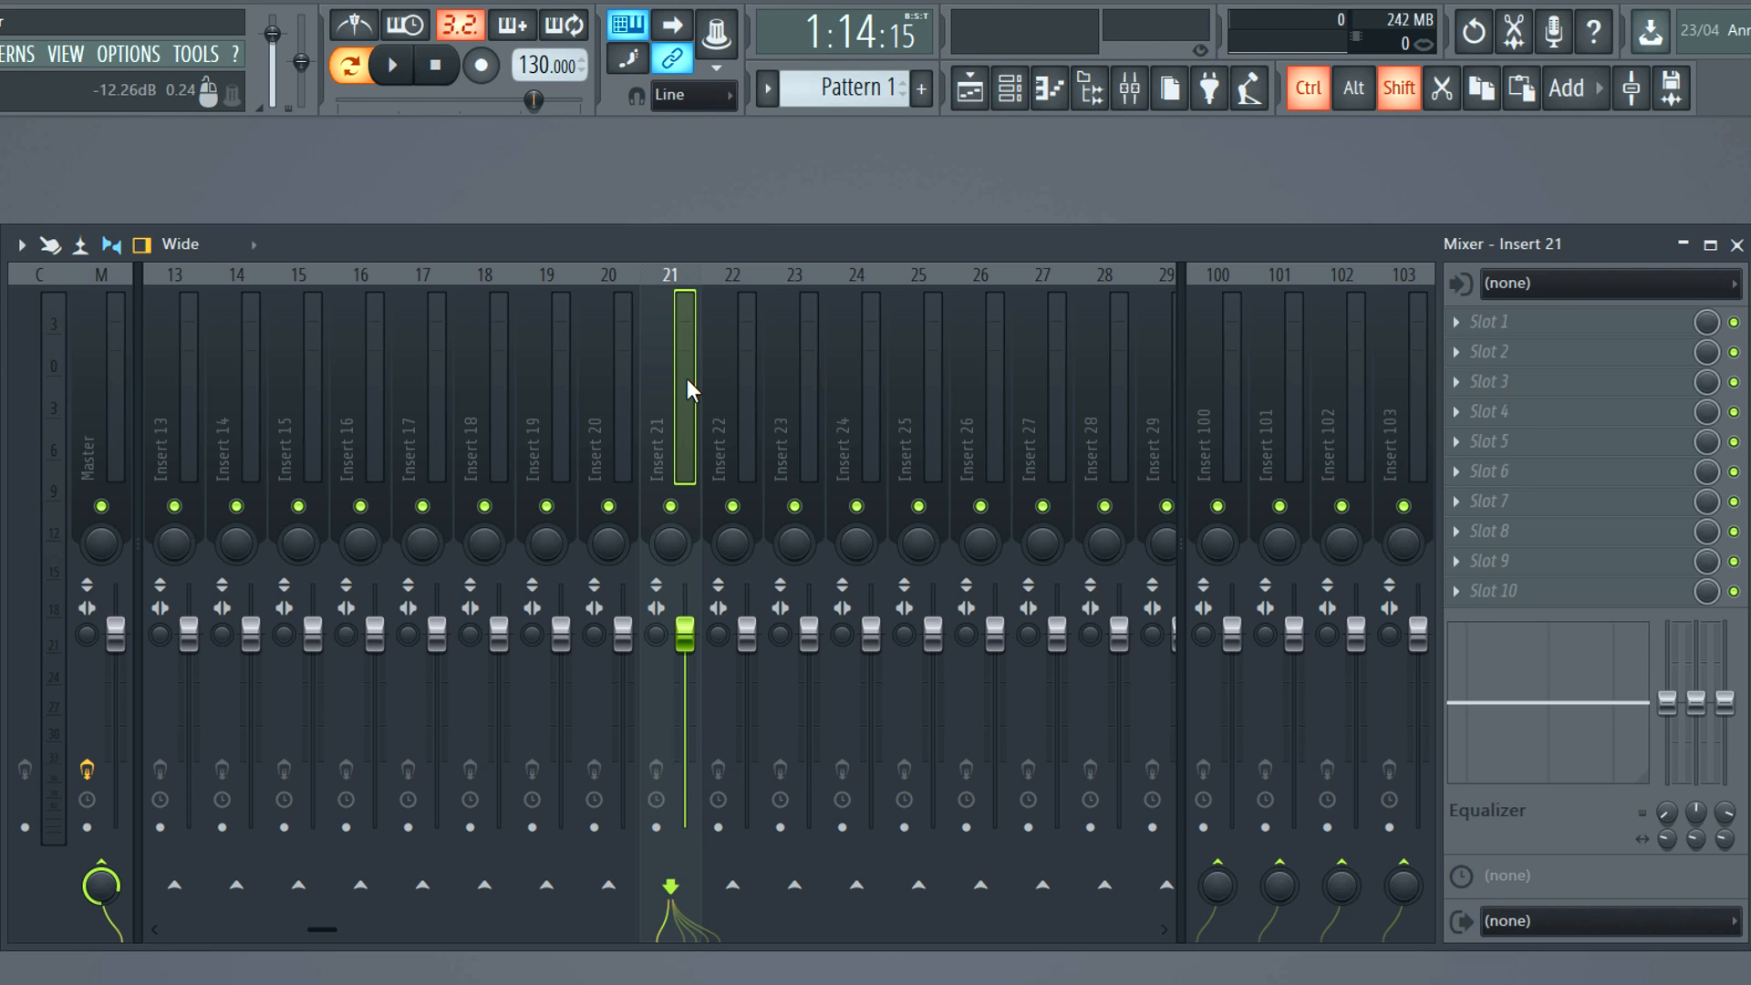
left_click(688, 390, "ctrl")
left_click(688, 388, "ctrl")
left_click(872, 429, "ctrl")
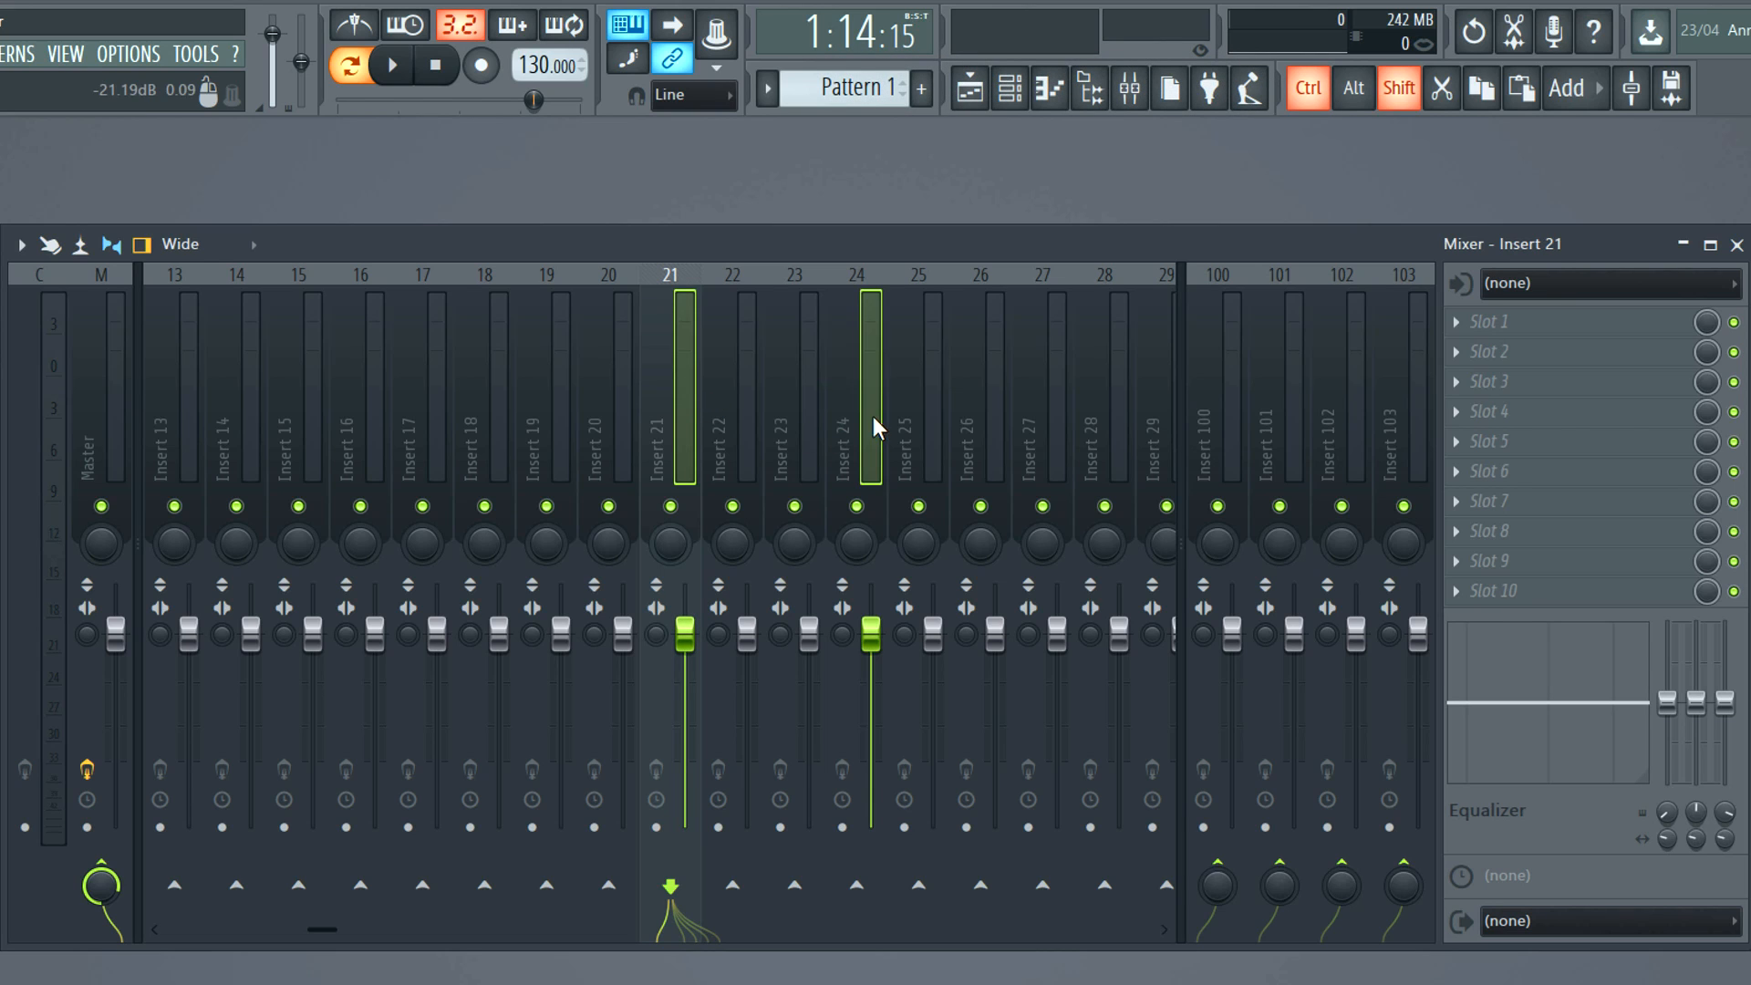
left_click(994, 439, "ctrl")
left_click(1055, 439, "ctrl")
left_click(1119, 433, "ctrl")
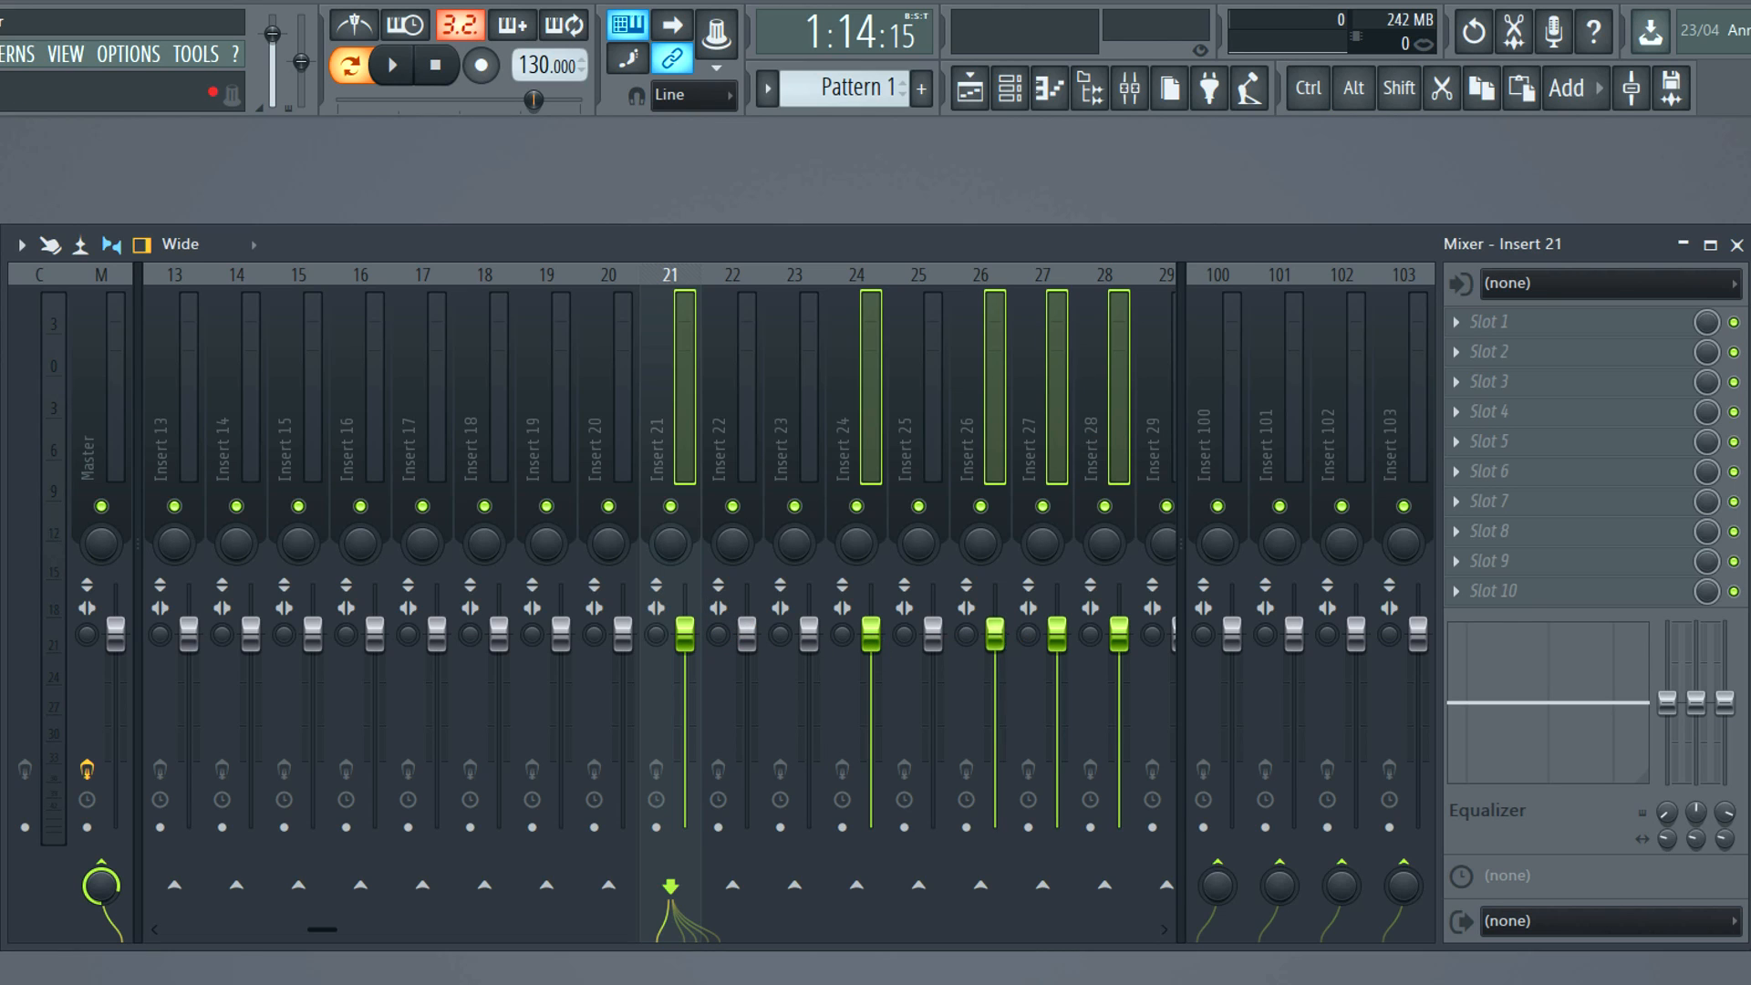
left_click_drag(995, 634, 1012, 669)
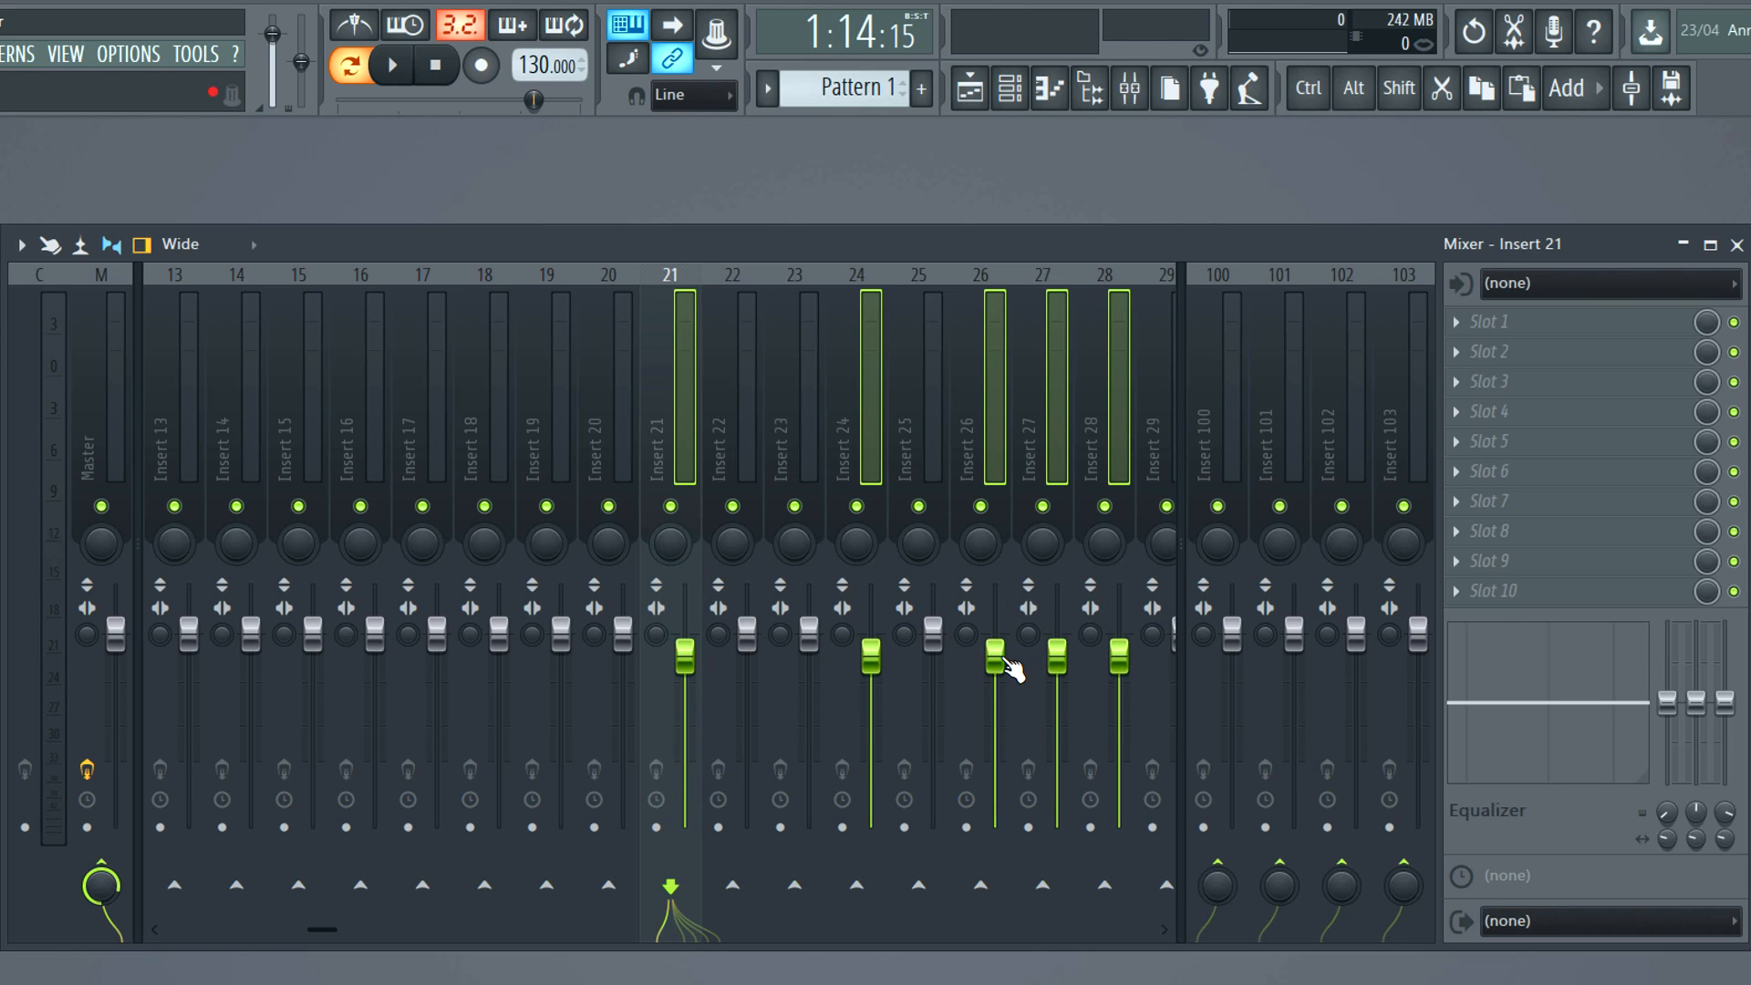
left_click(994, 654, "alt")
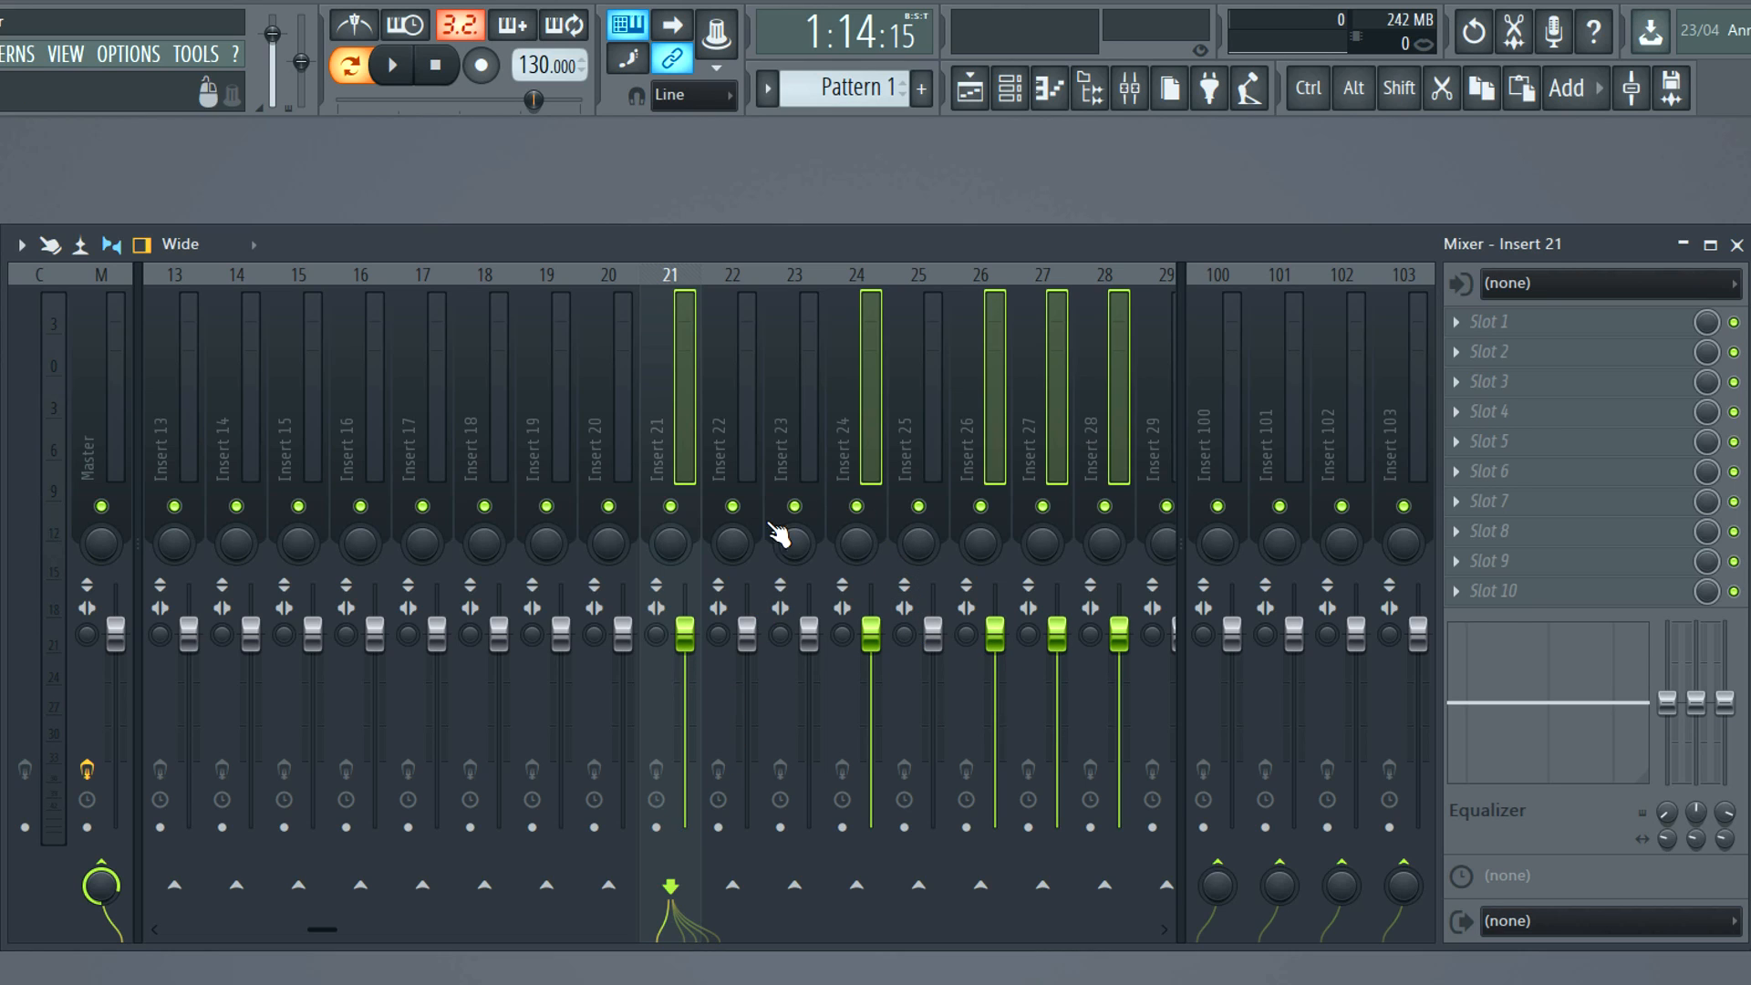
- Select Inserts 21 to 24 together and route the selected tracks to Insert 21 only
left_click(684, 411)
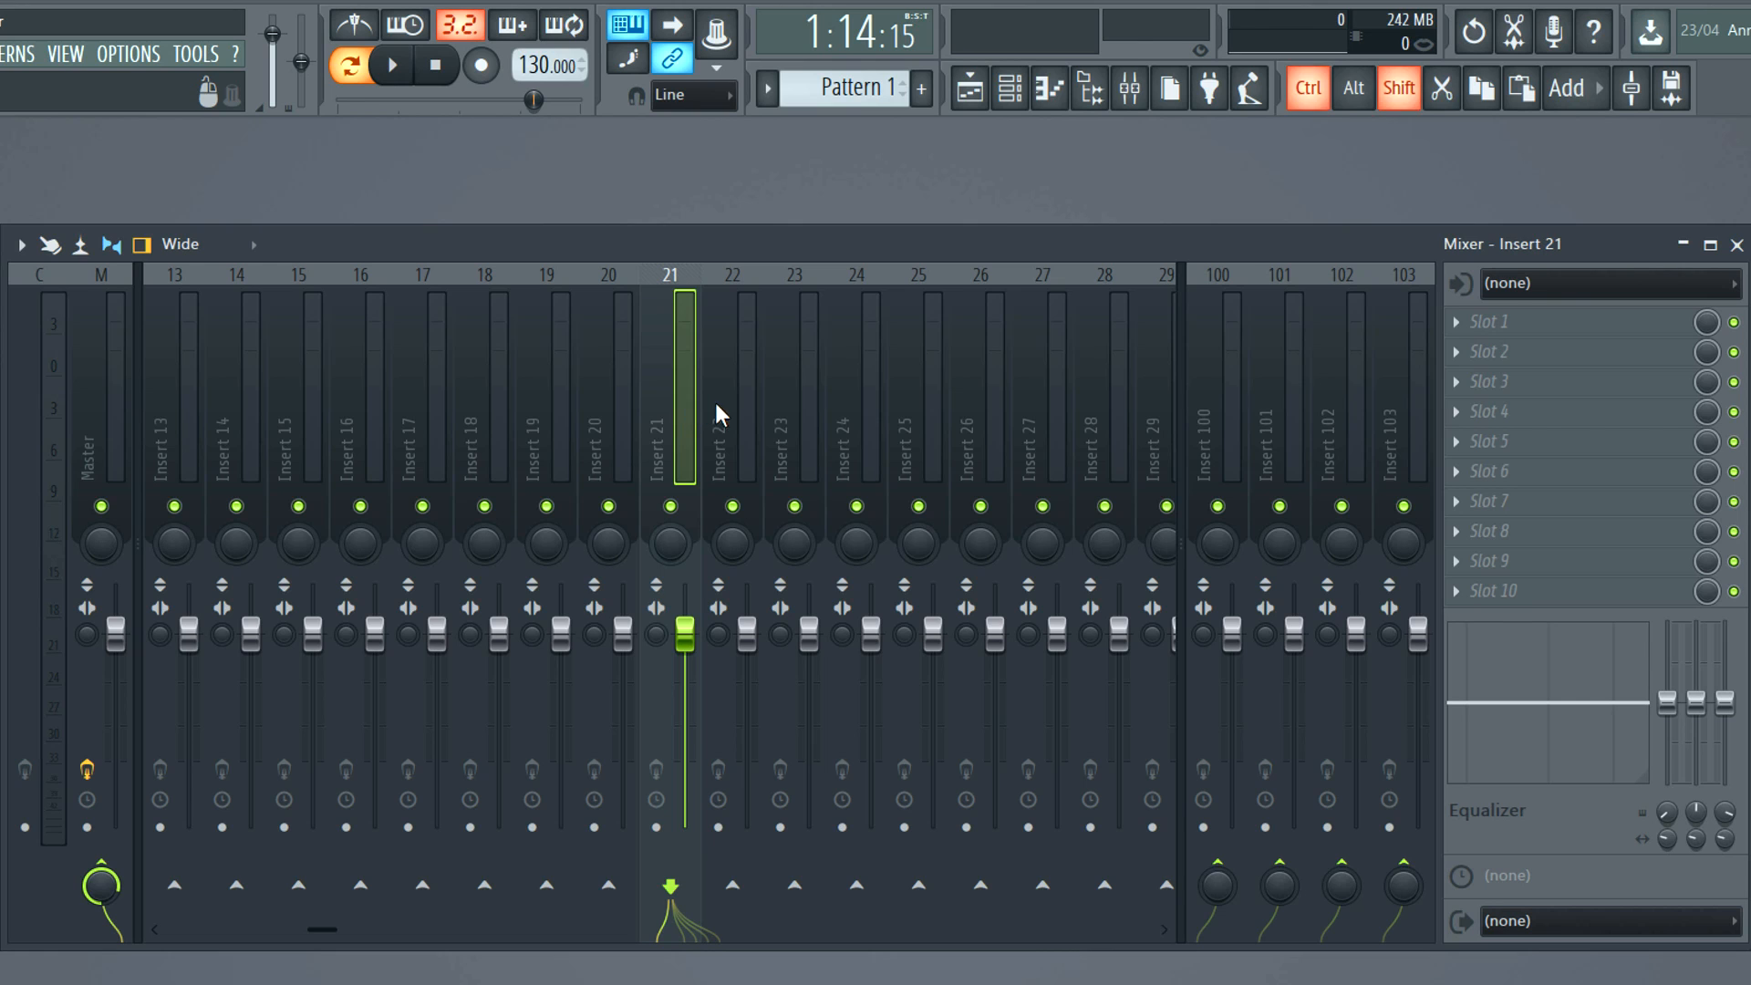
left_click(748, 410, "ctrl+shift")
left_click(784, 417, "ctrl+shift")
left_click(848, 425, "ctrl+shift")
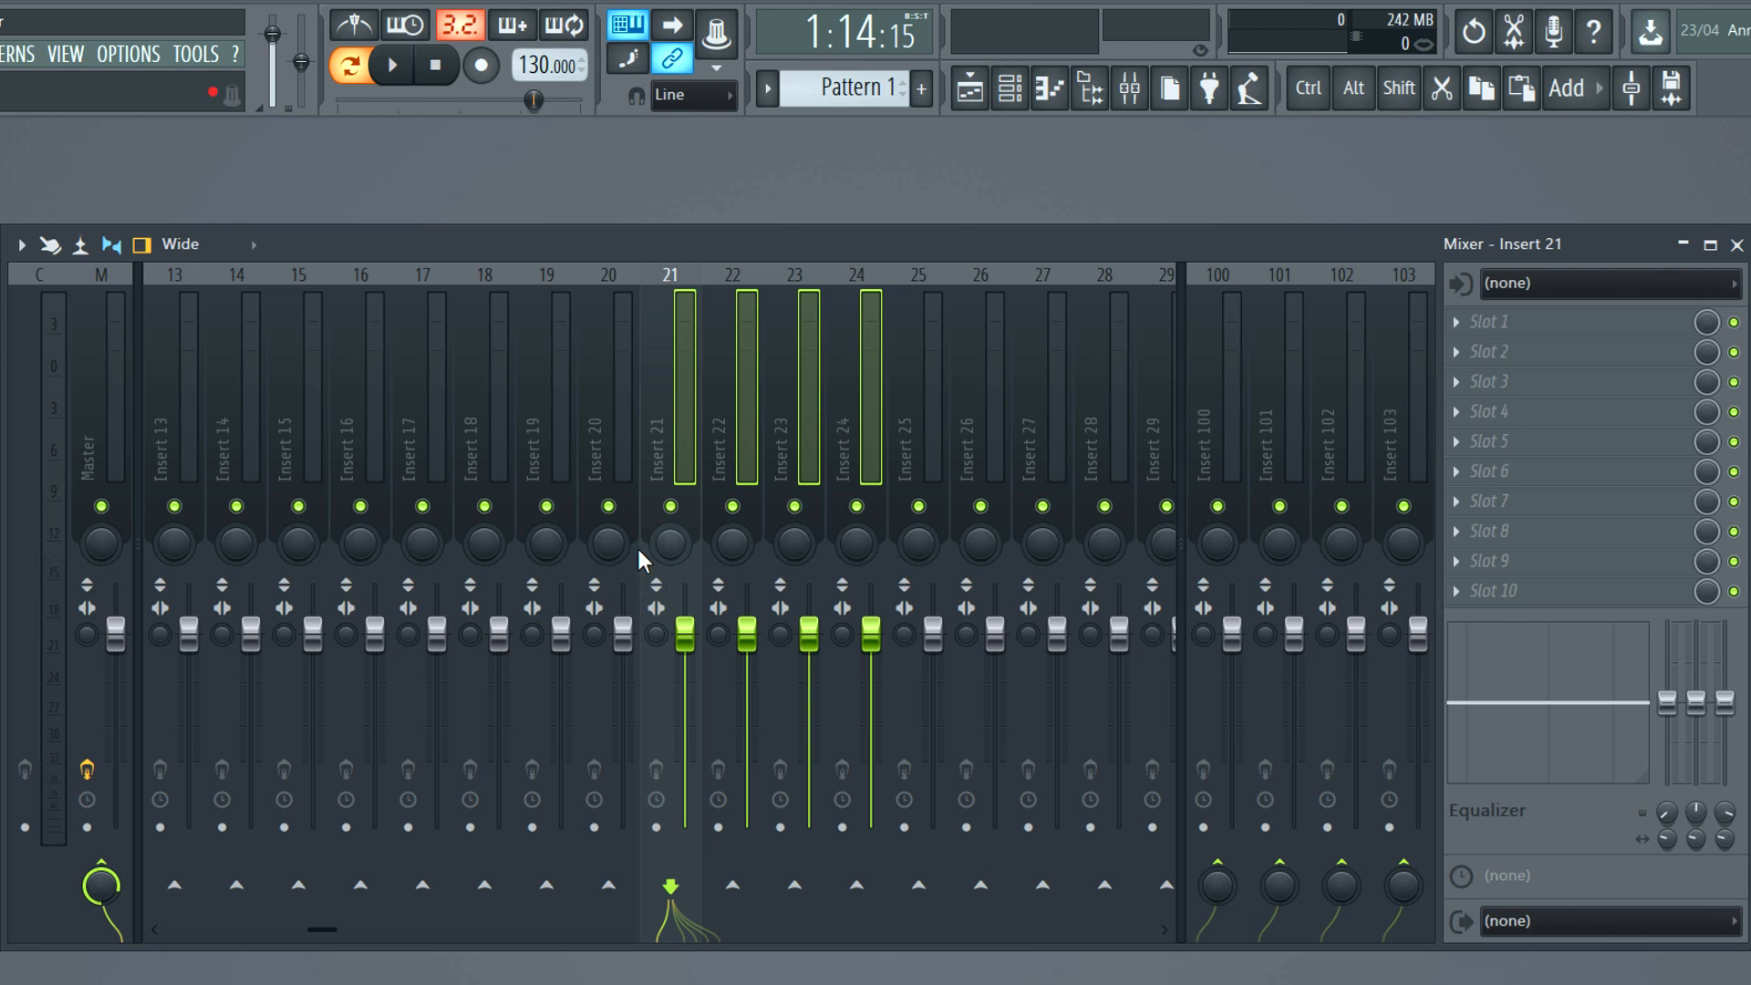
right_click(687, 412)
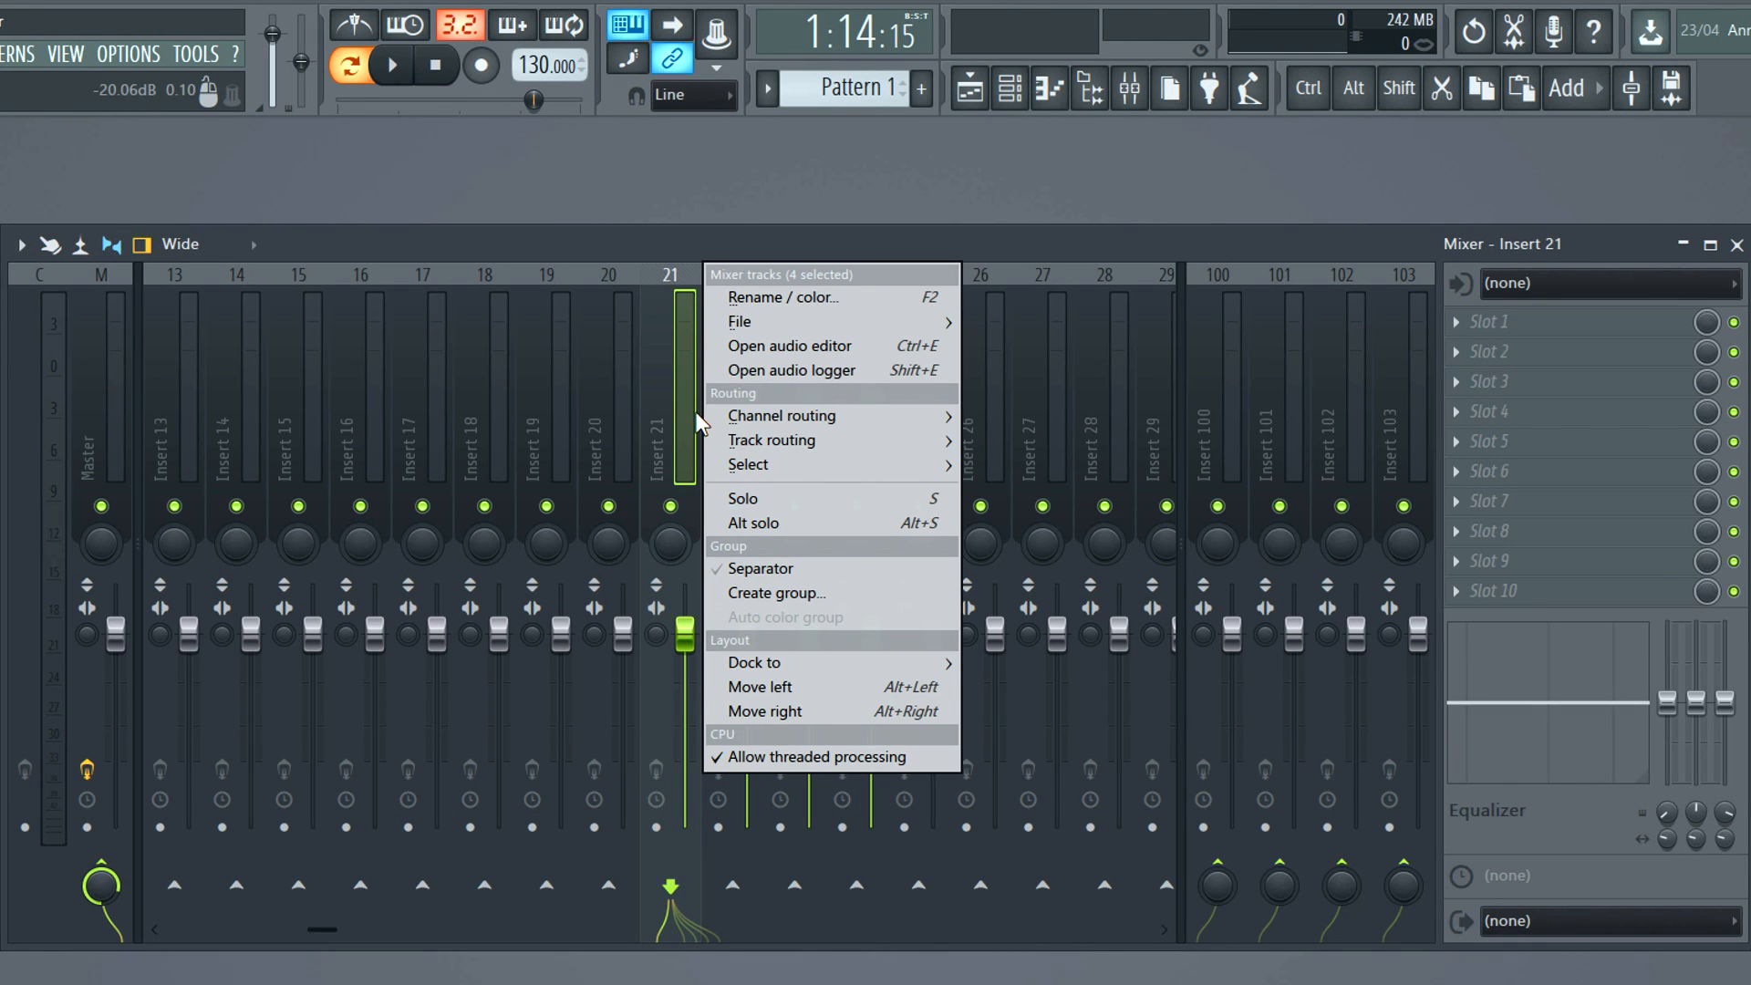
mouse_move(917, 443)
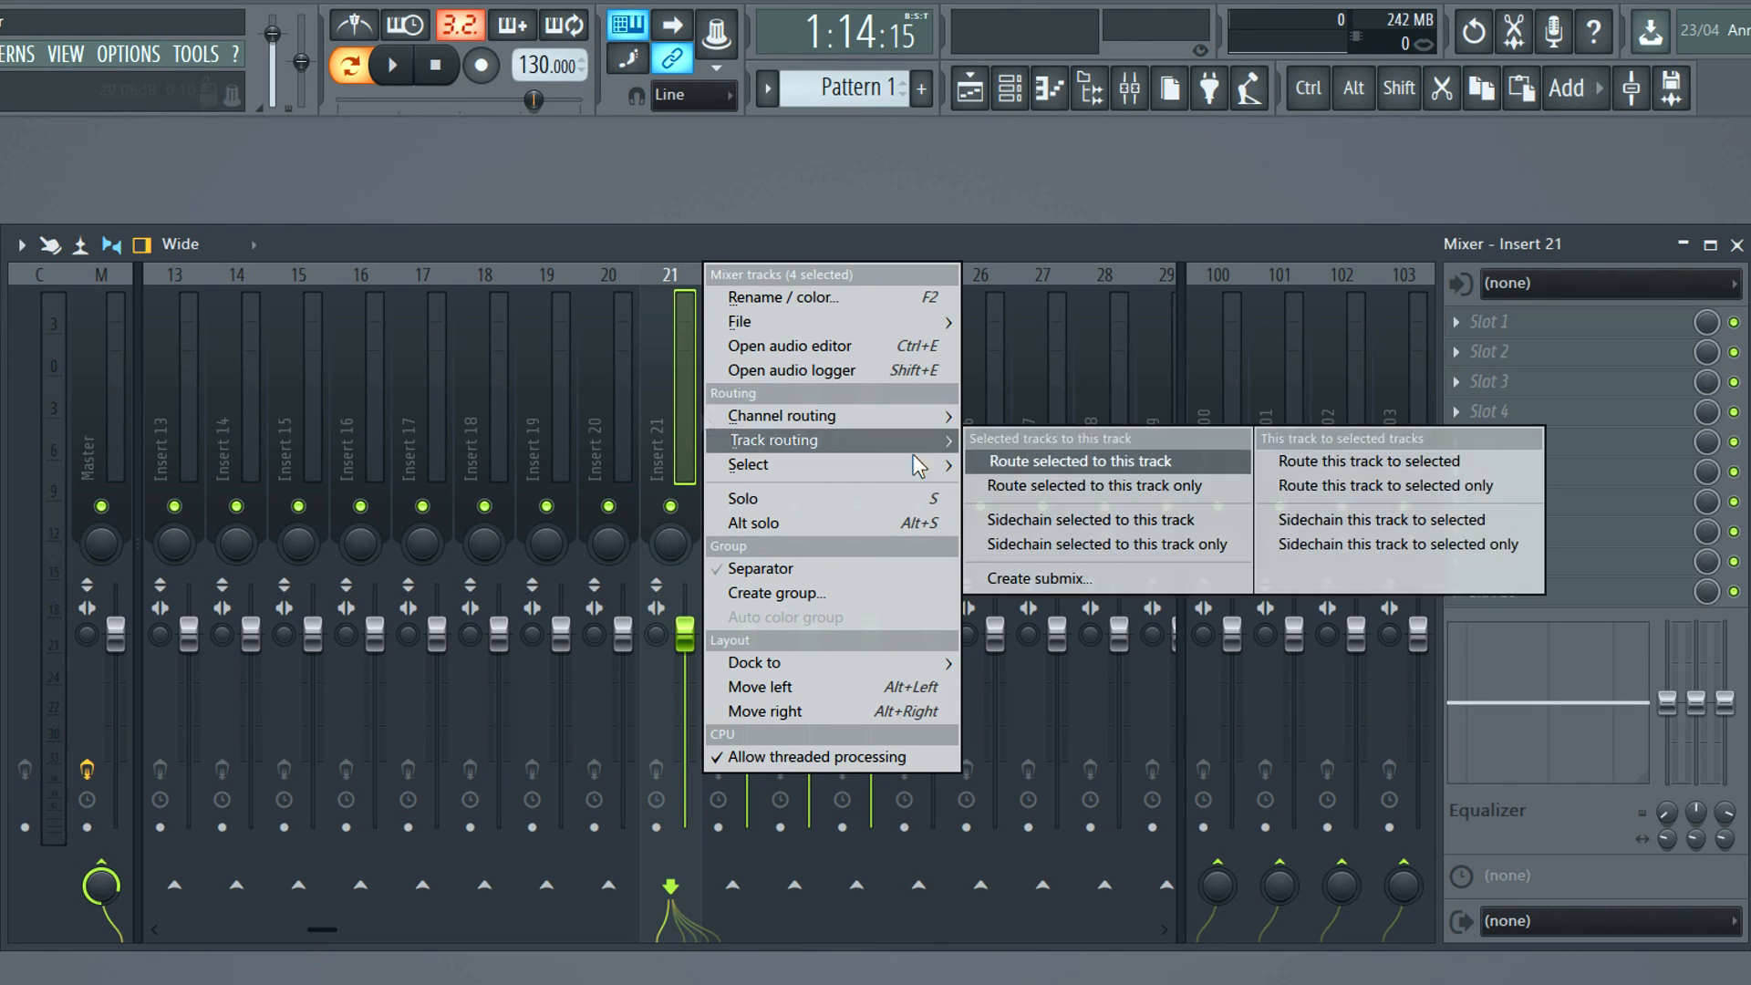
left_click(1097, 486)
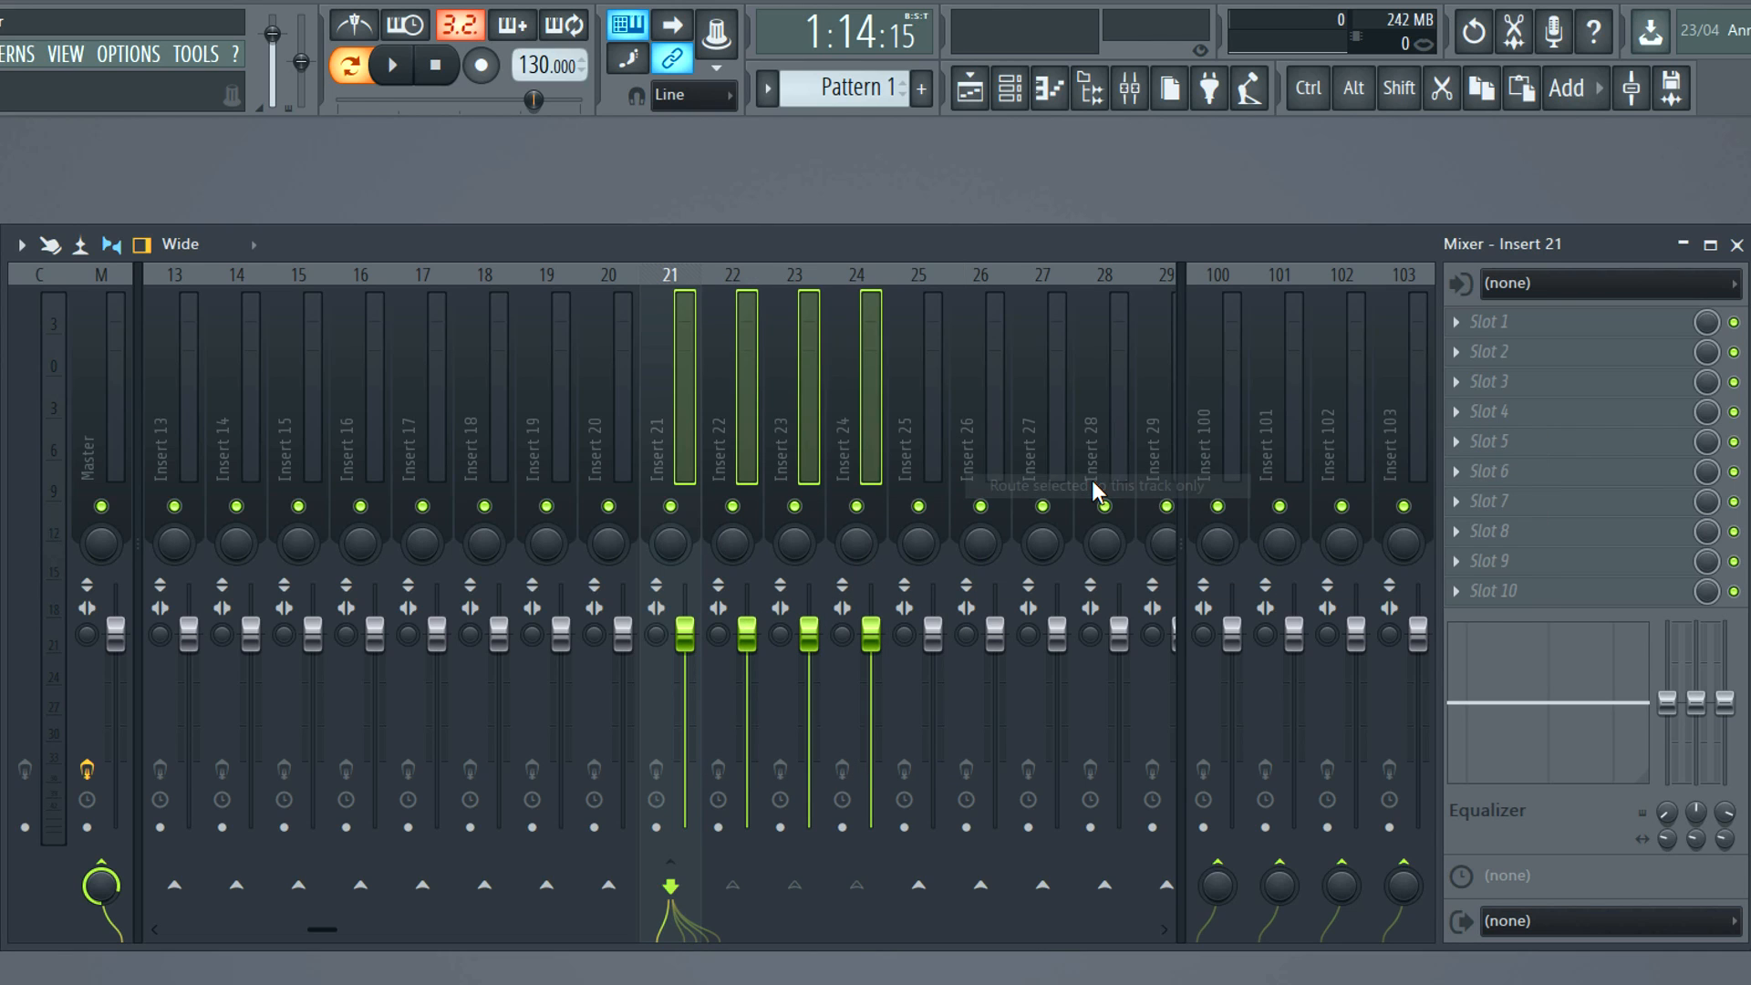
- Check the routing of Inserts 22, 23 and 24, and return to Insert 21
left_click(748, 434)
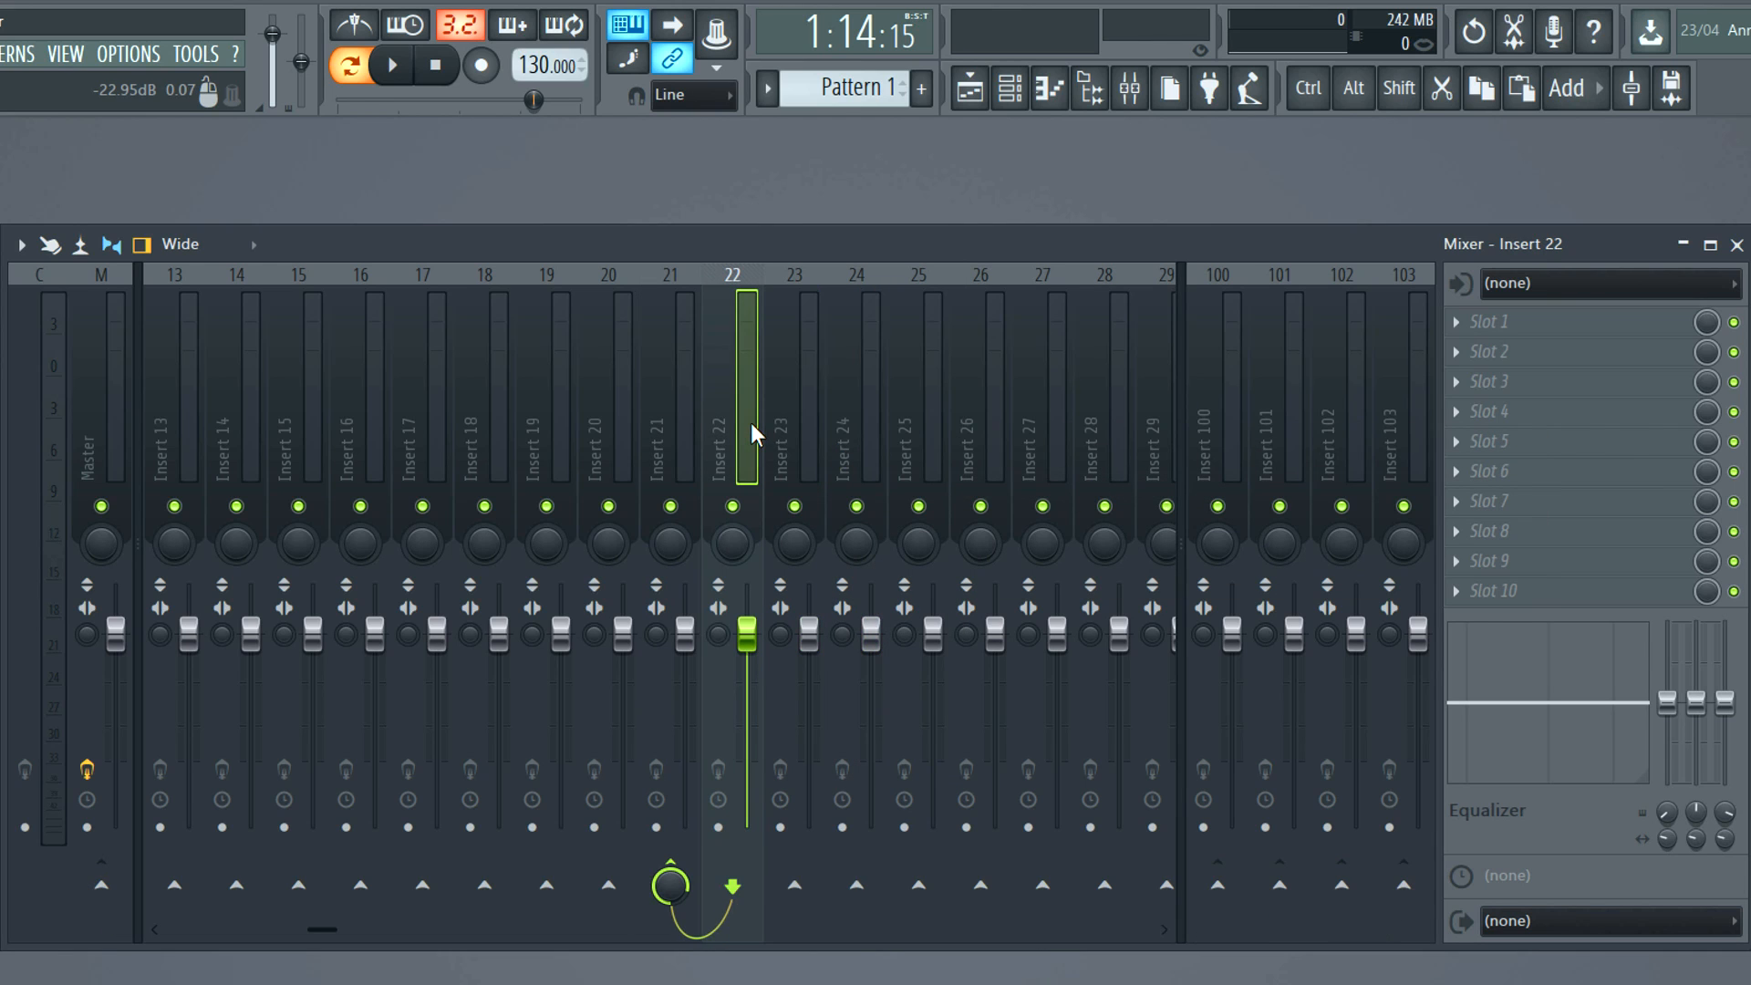
left_click(786, 434)
left_click(855, 434)
left_click(814, 436)
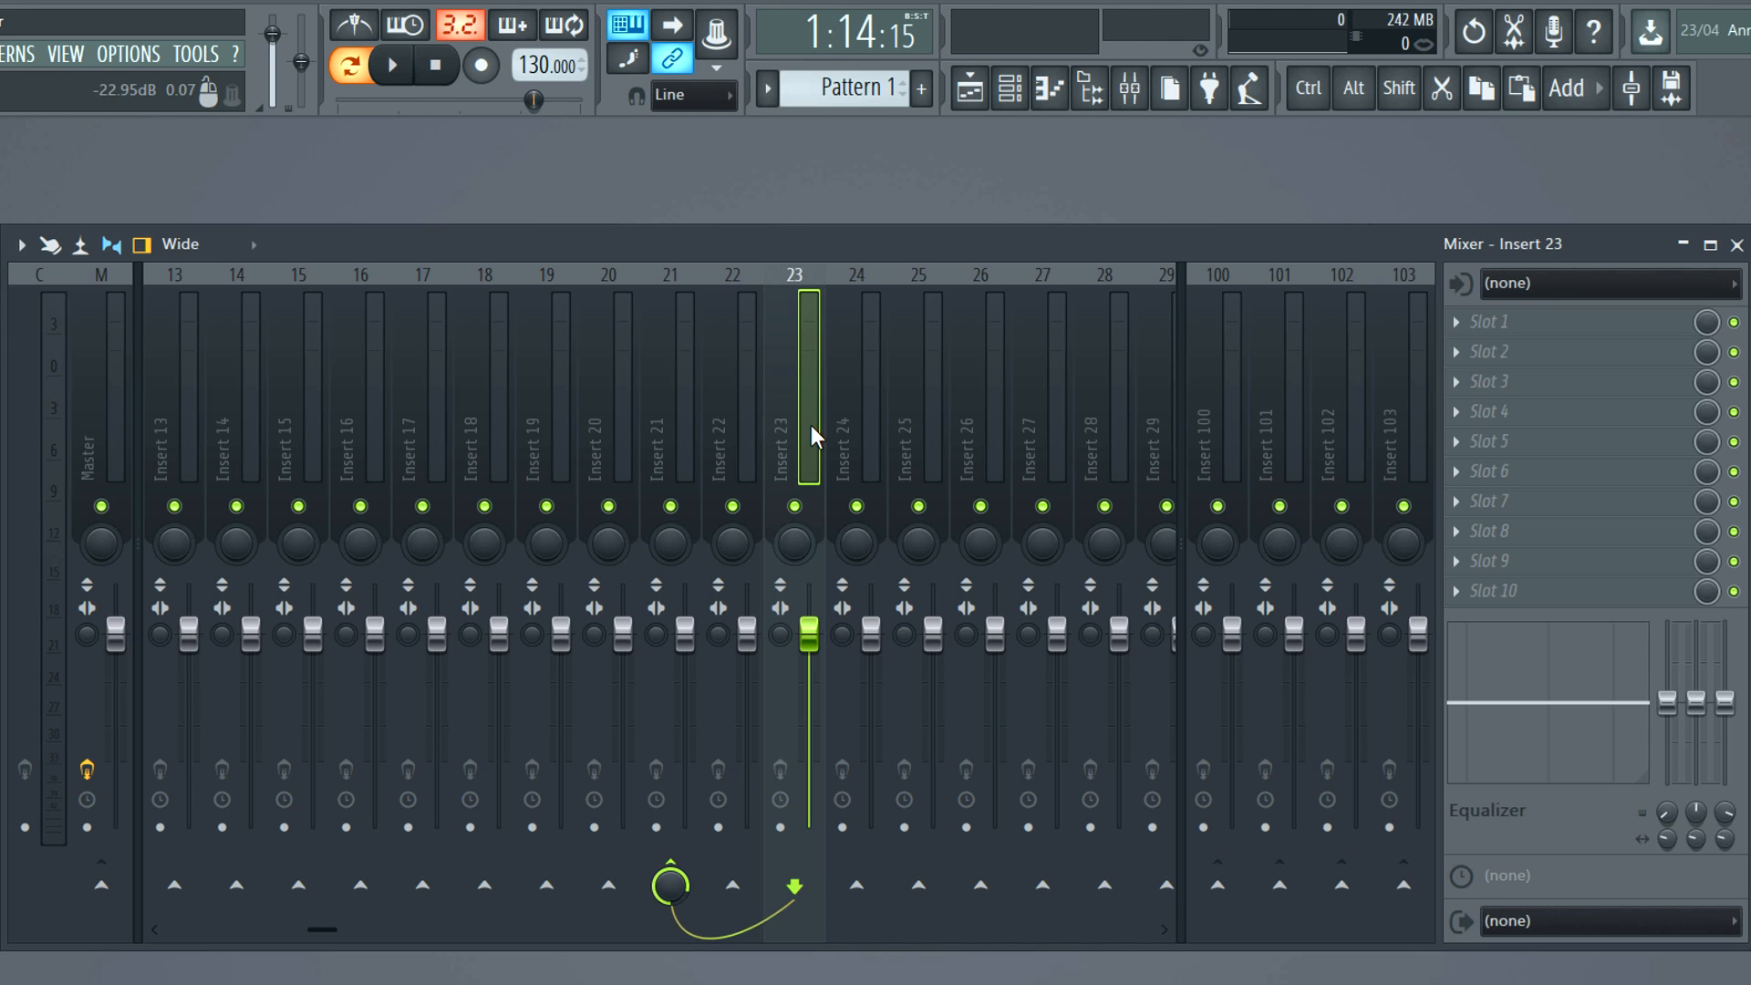
left_click(735, 442)
left_click(673, 442)
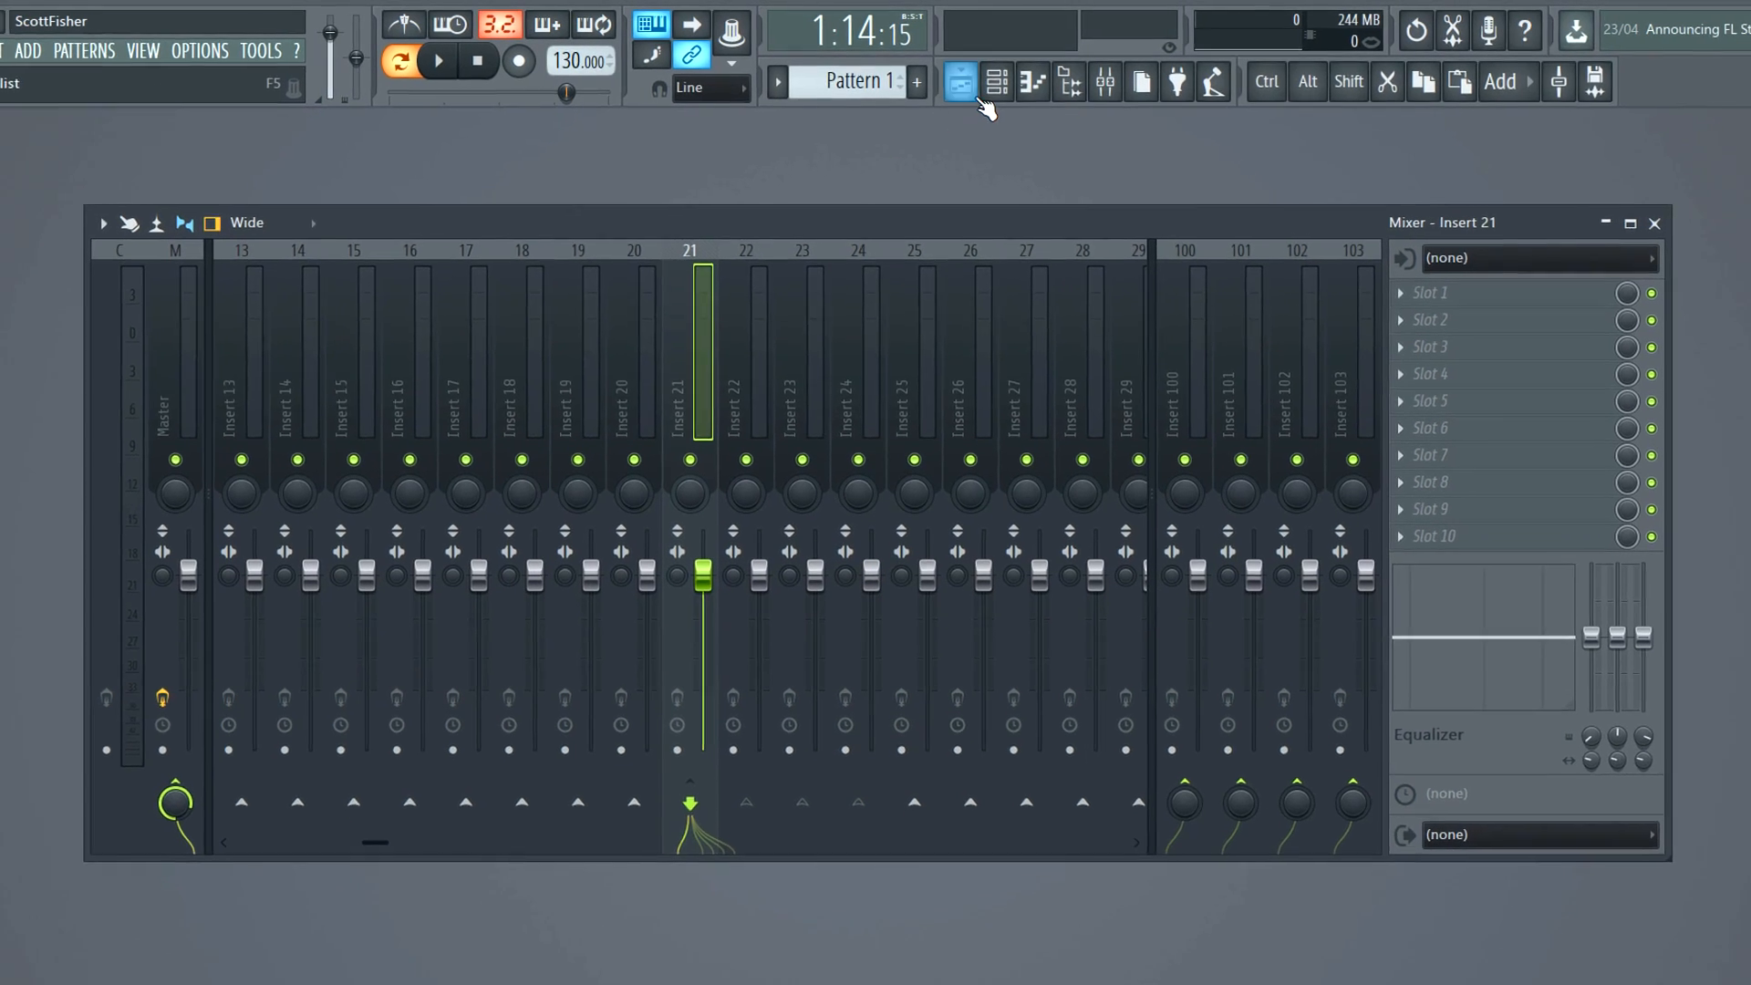
- Route the selected Kick, Clap, Hat and Snare channels to mixer tracks starting from Insert 21, and play the pattern briefly
left_click(996, 81)
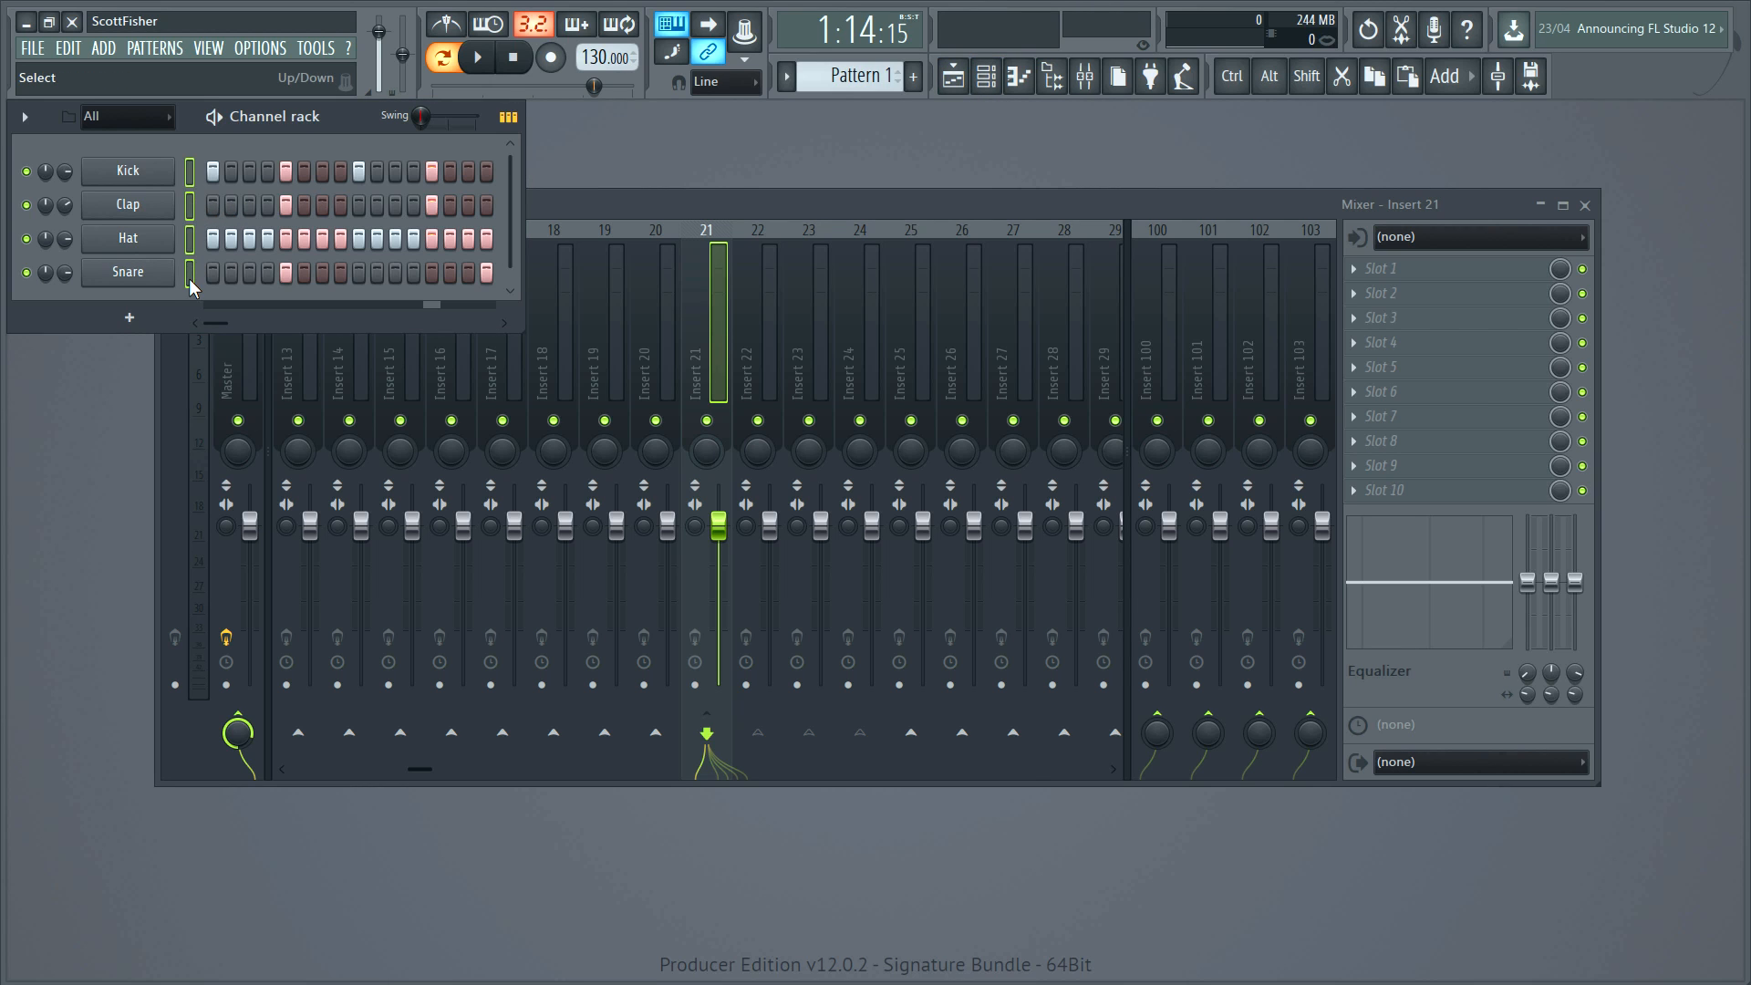
right_click(707, 345)
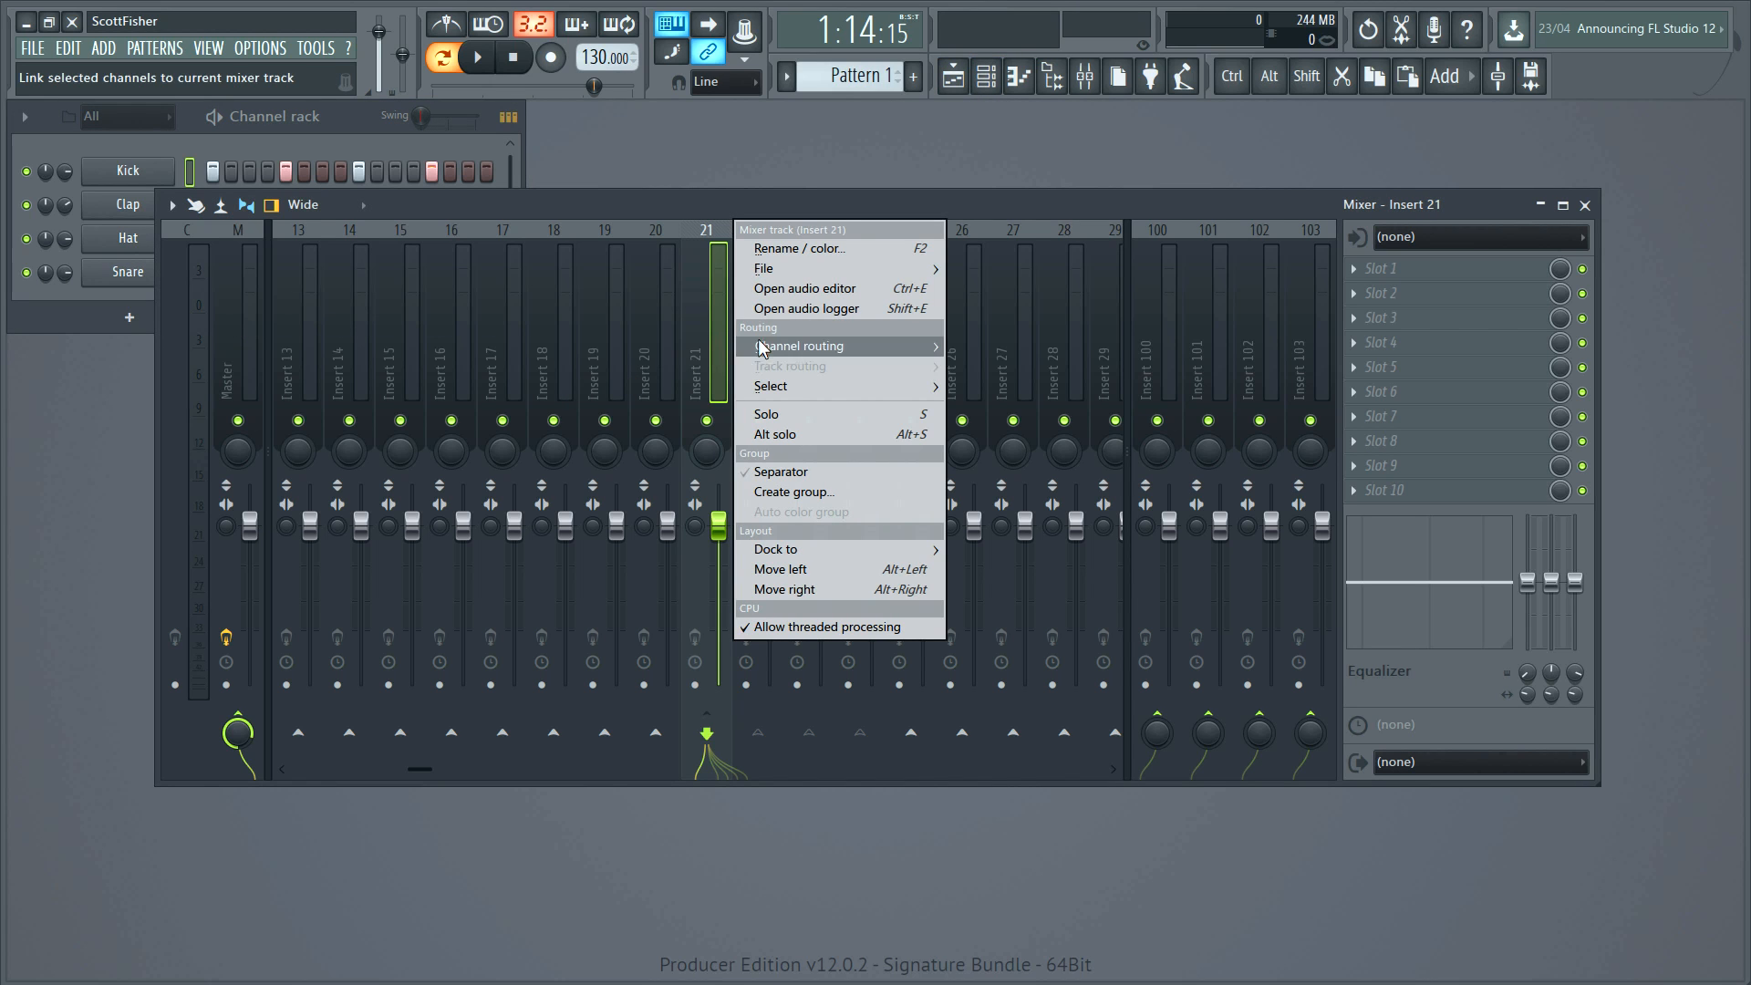
mouse_move(769, 348)
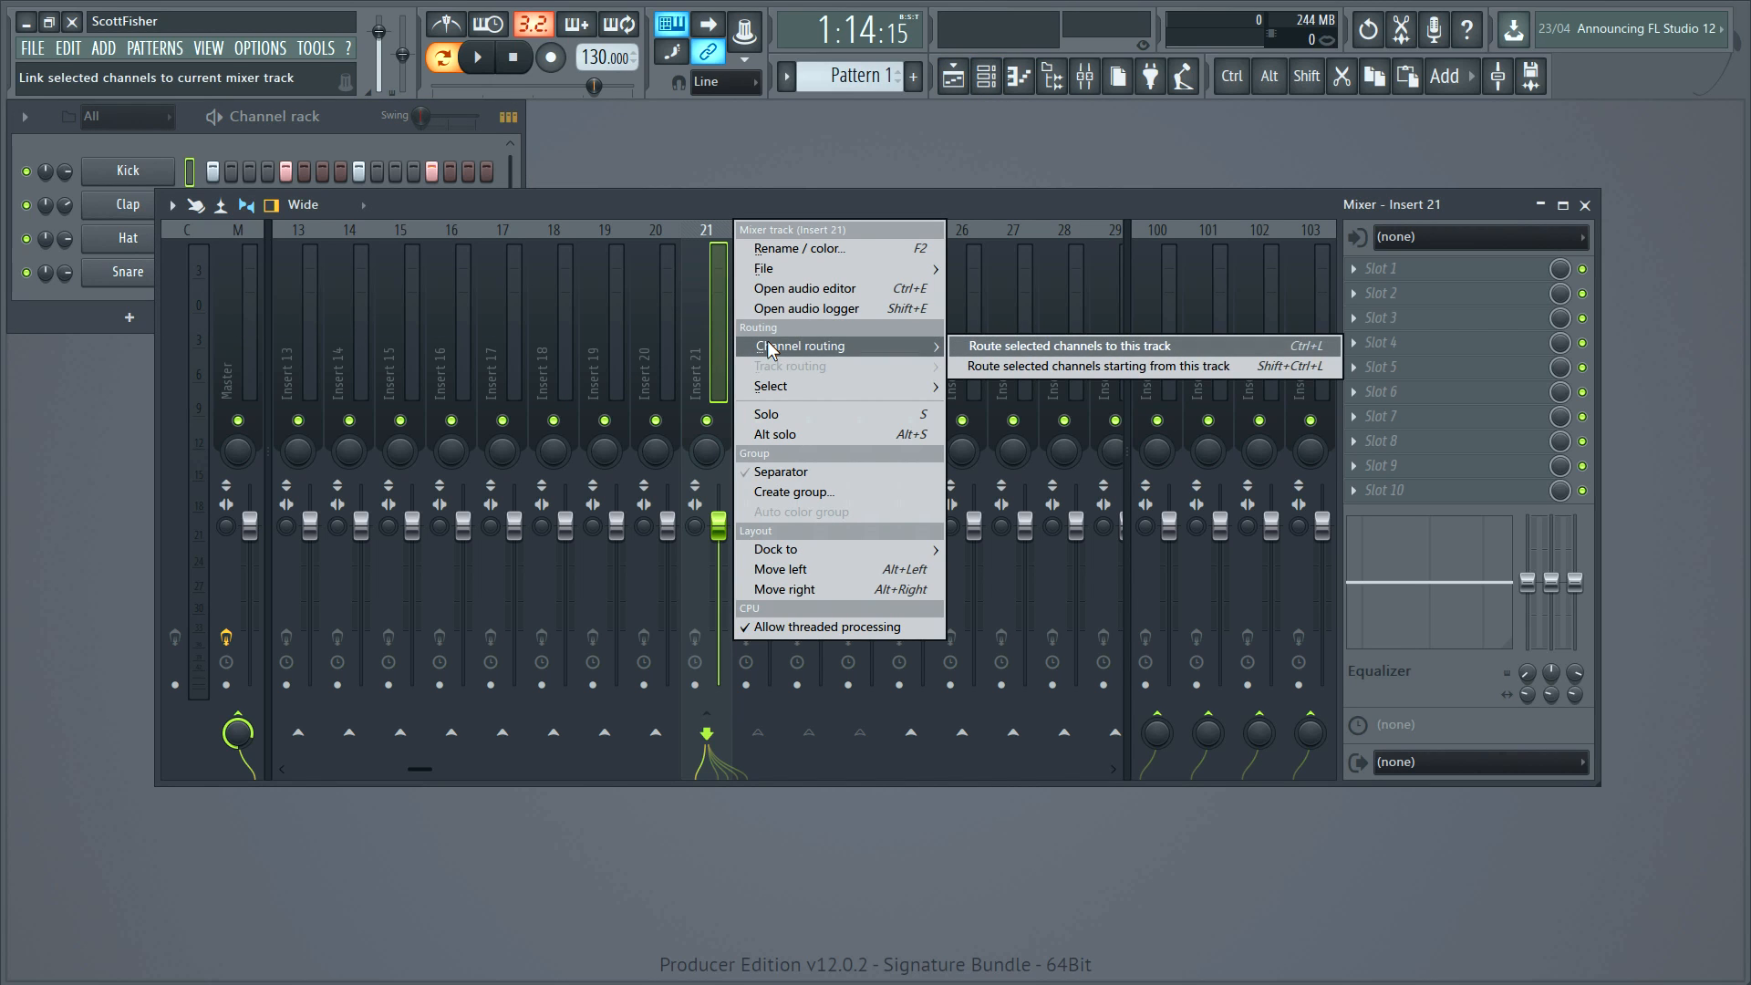
left_click(1060, 366)
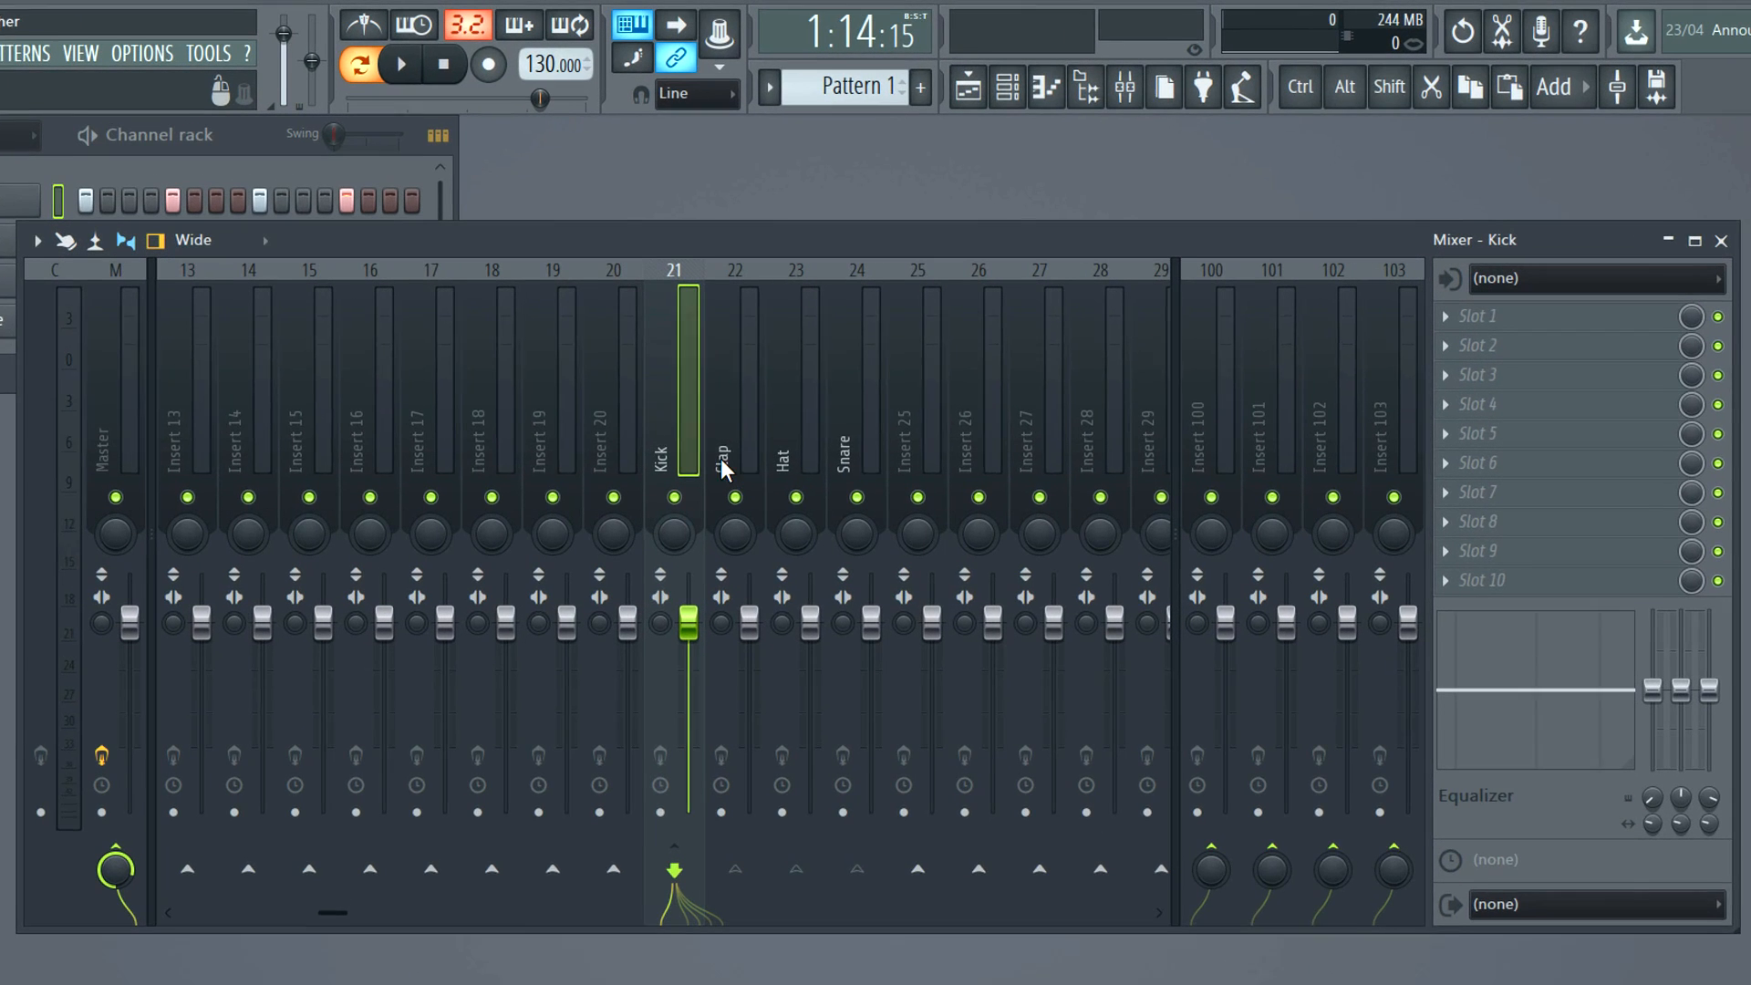
key("space")
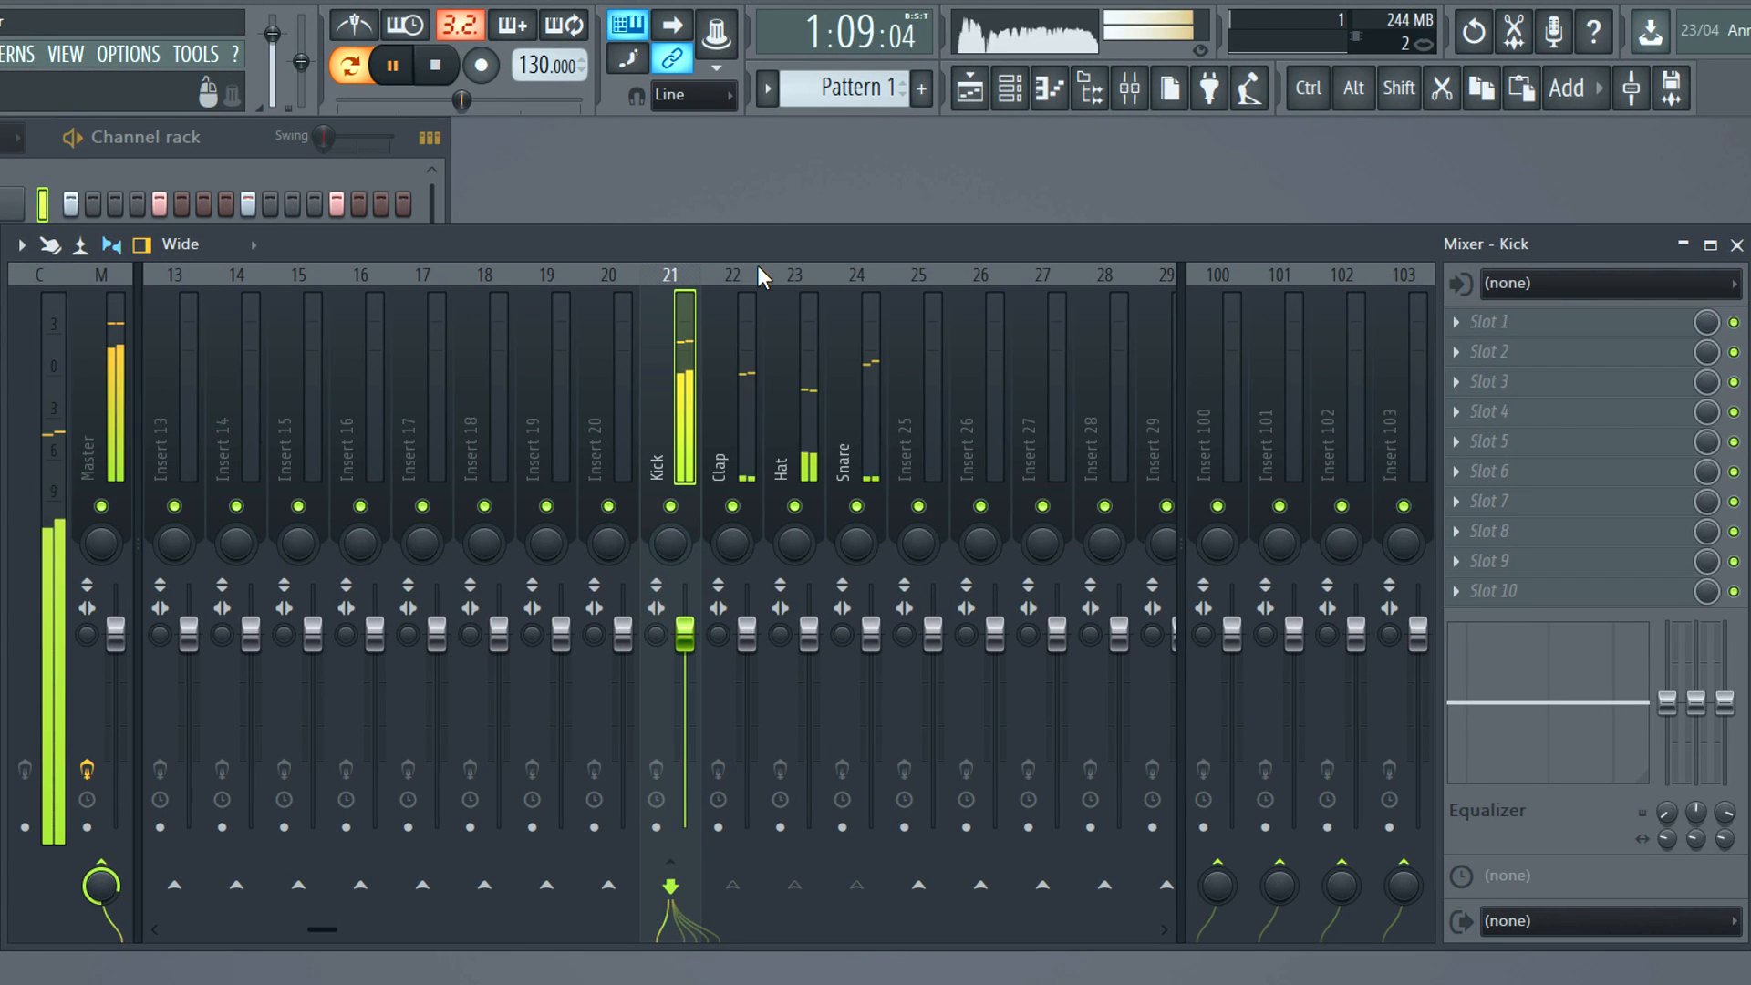
key("space")
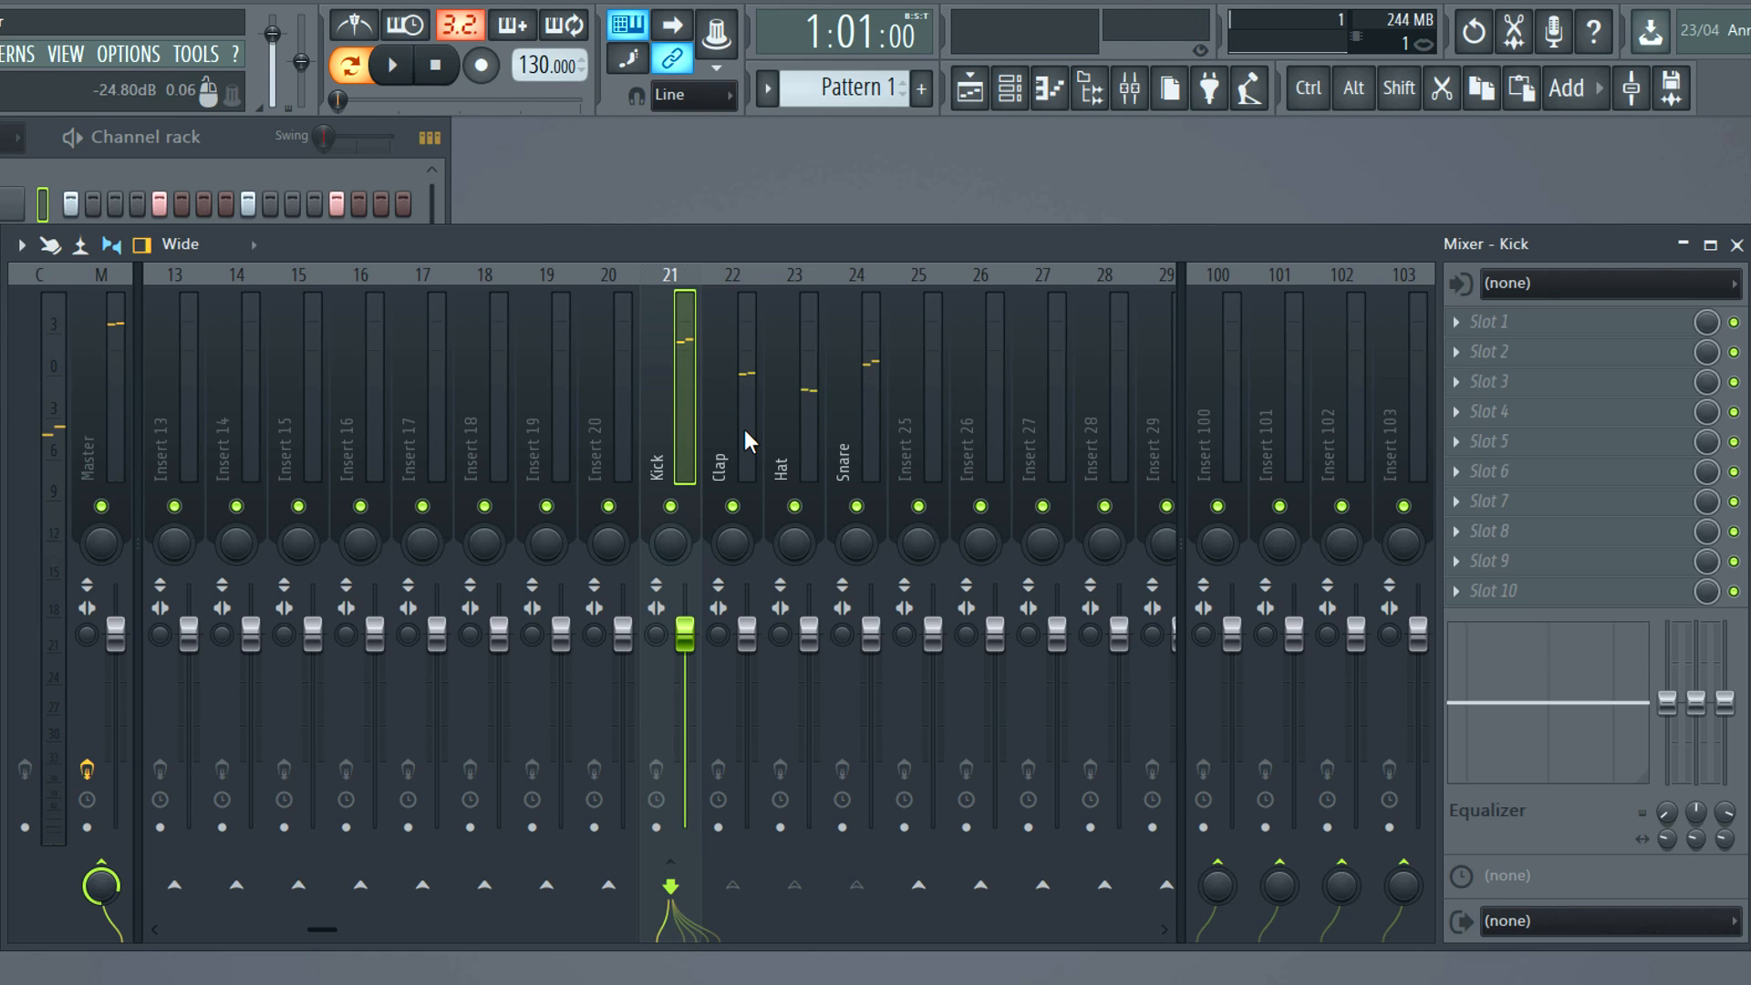
- Name Insert 20 with the Perc preset, including its blue colour and drum icon
left_click(628, 439)
right_click(627, 439)
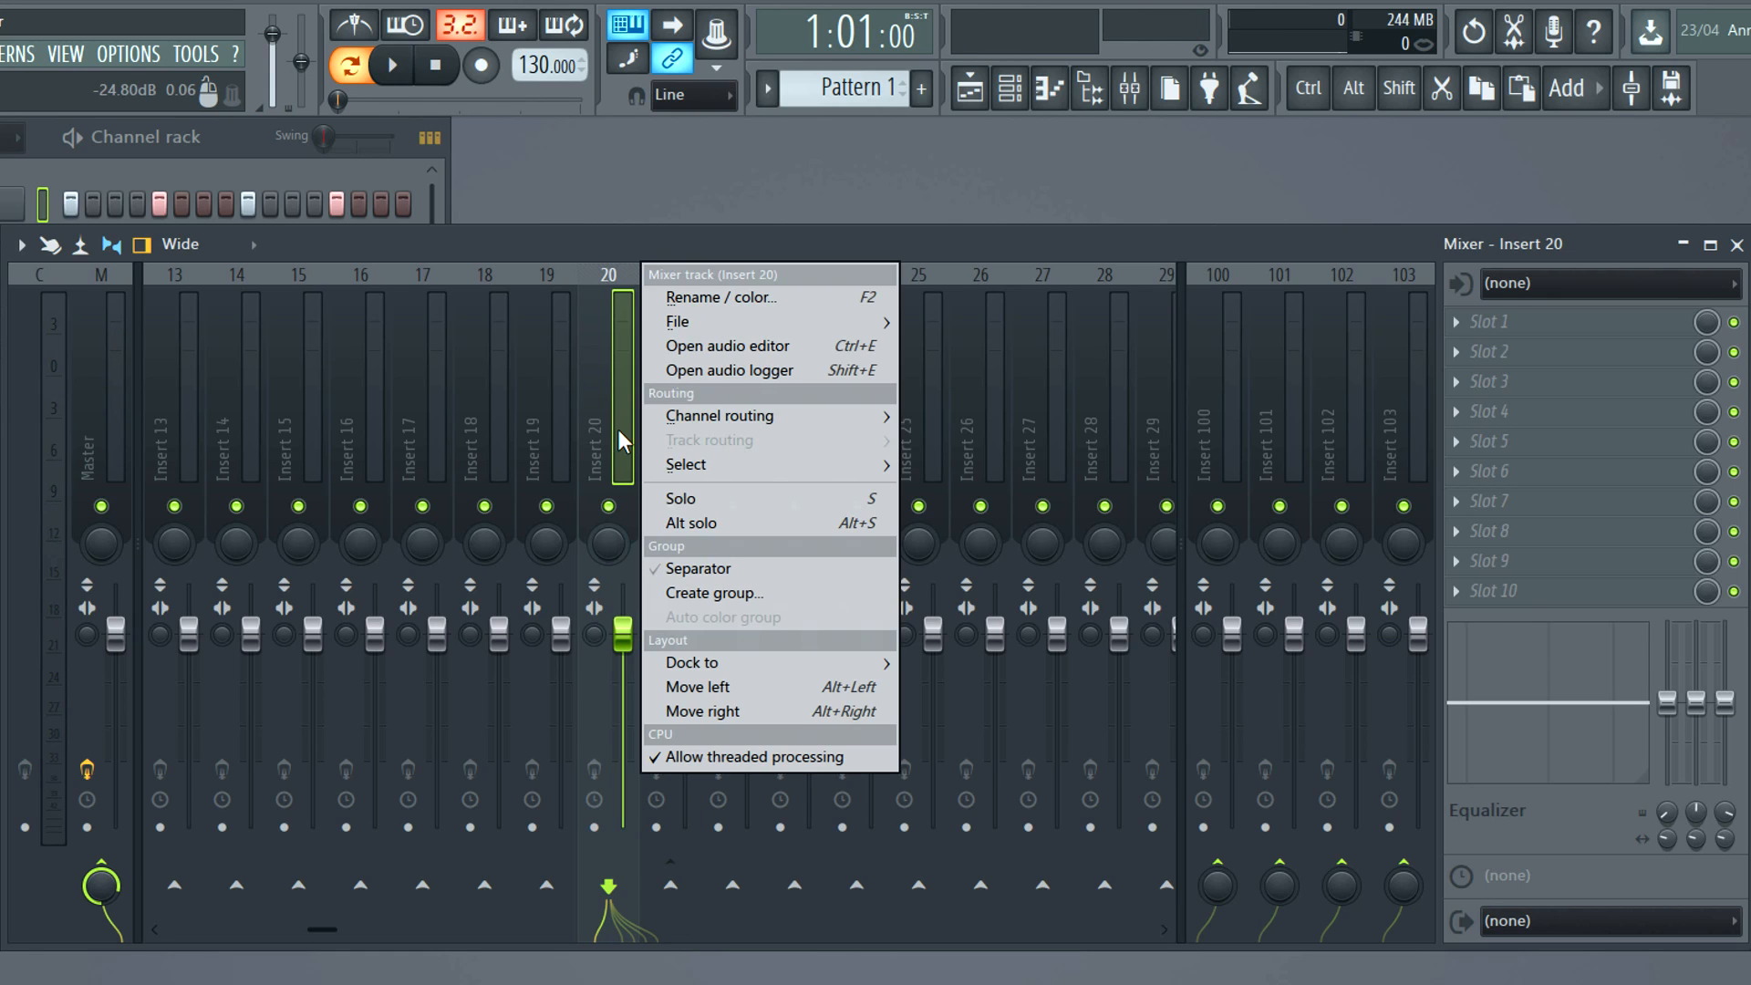
left_click(707, 299)
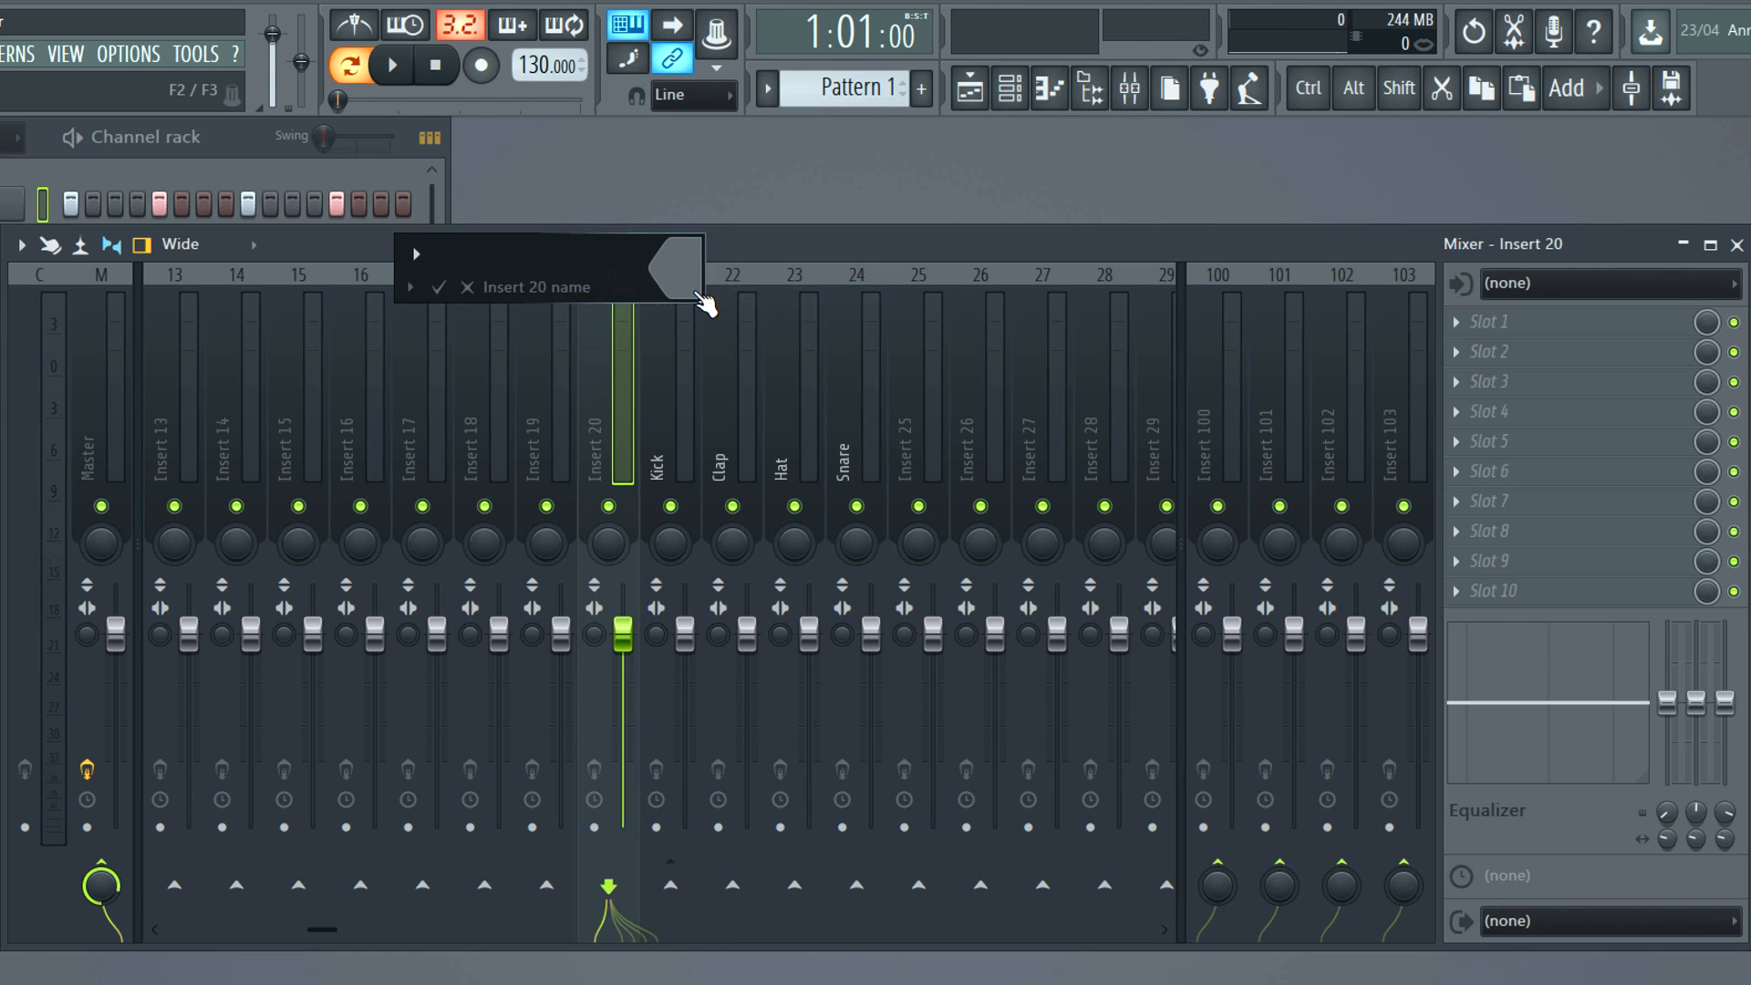
left_click(409, 287)
left_click(462, 349)
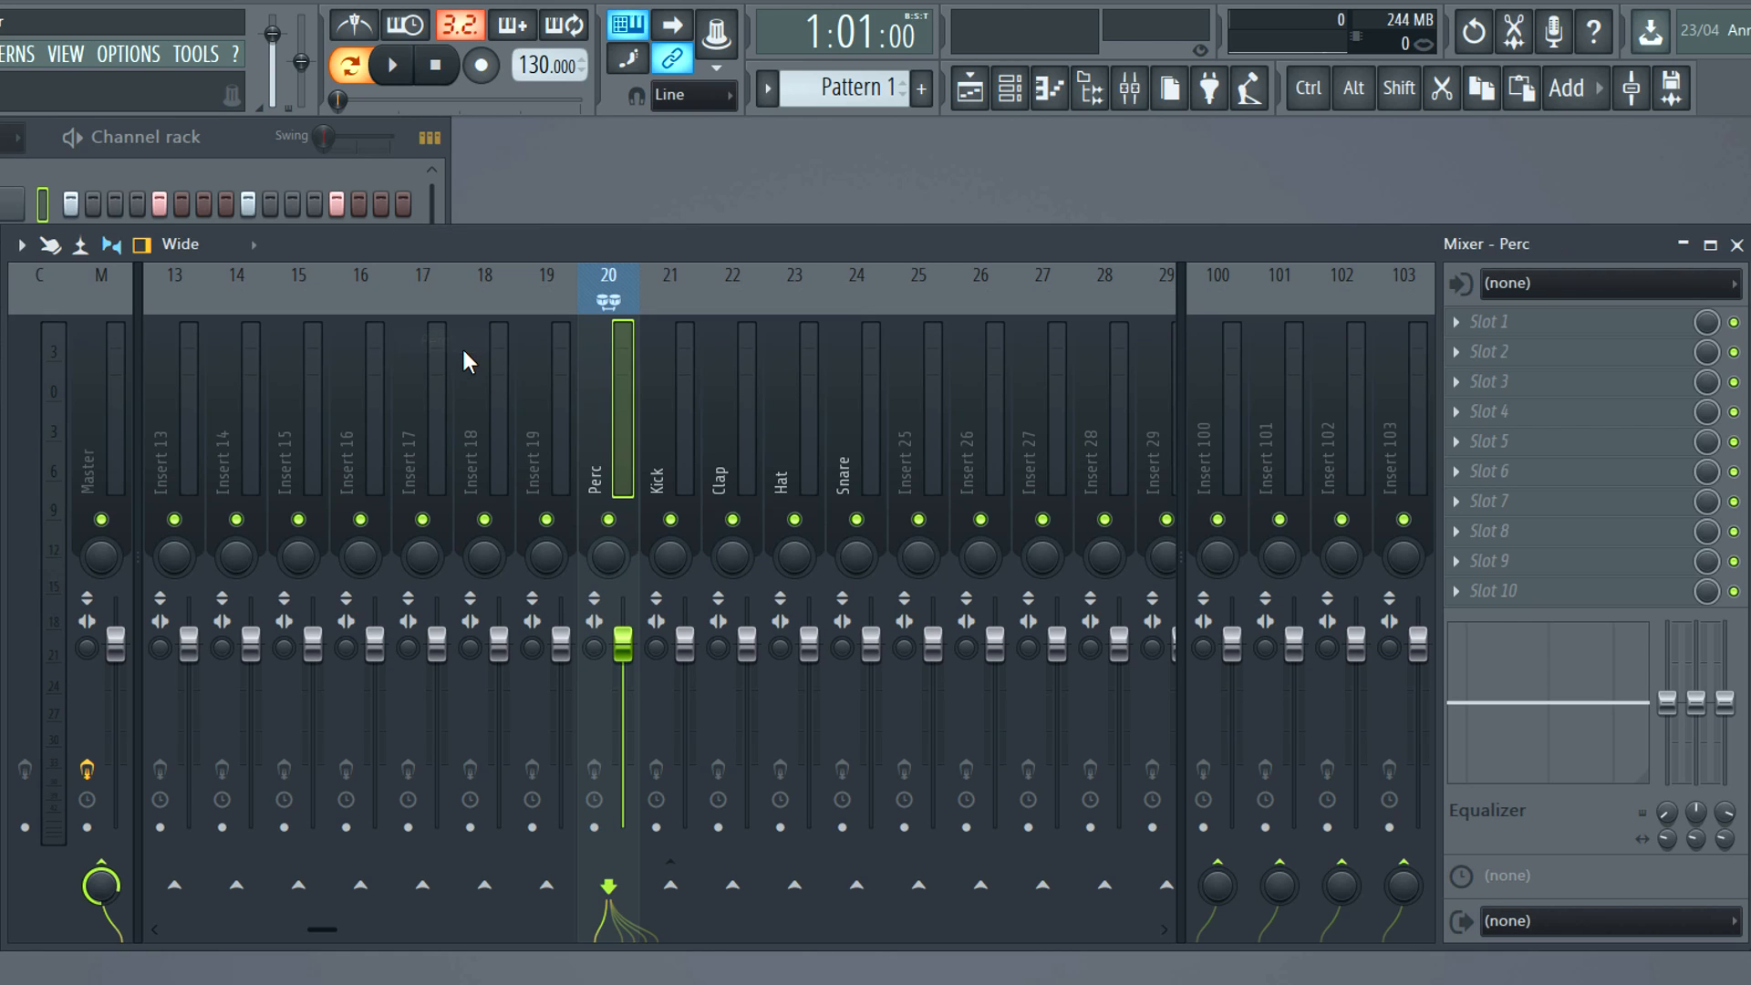
- Look through the icons available for the Perc track and close the selection without changing it
right_click(610, 304)
left_click(706, 293)
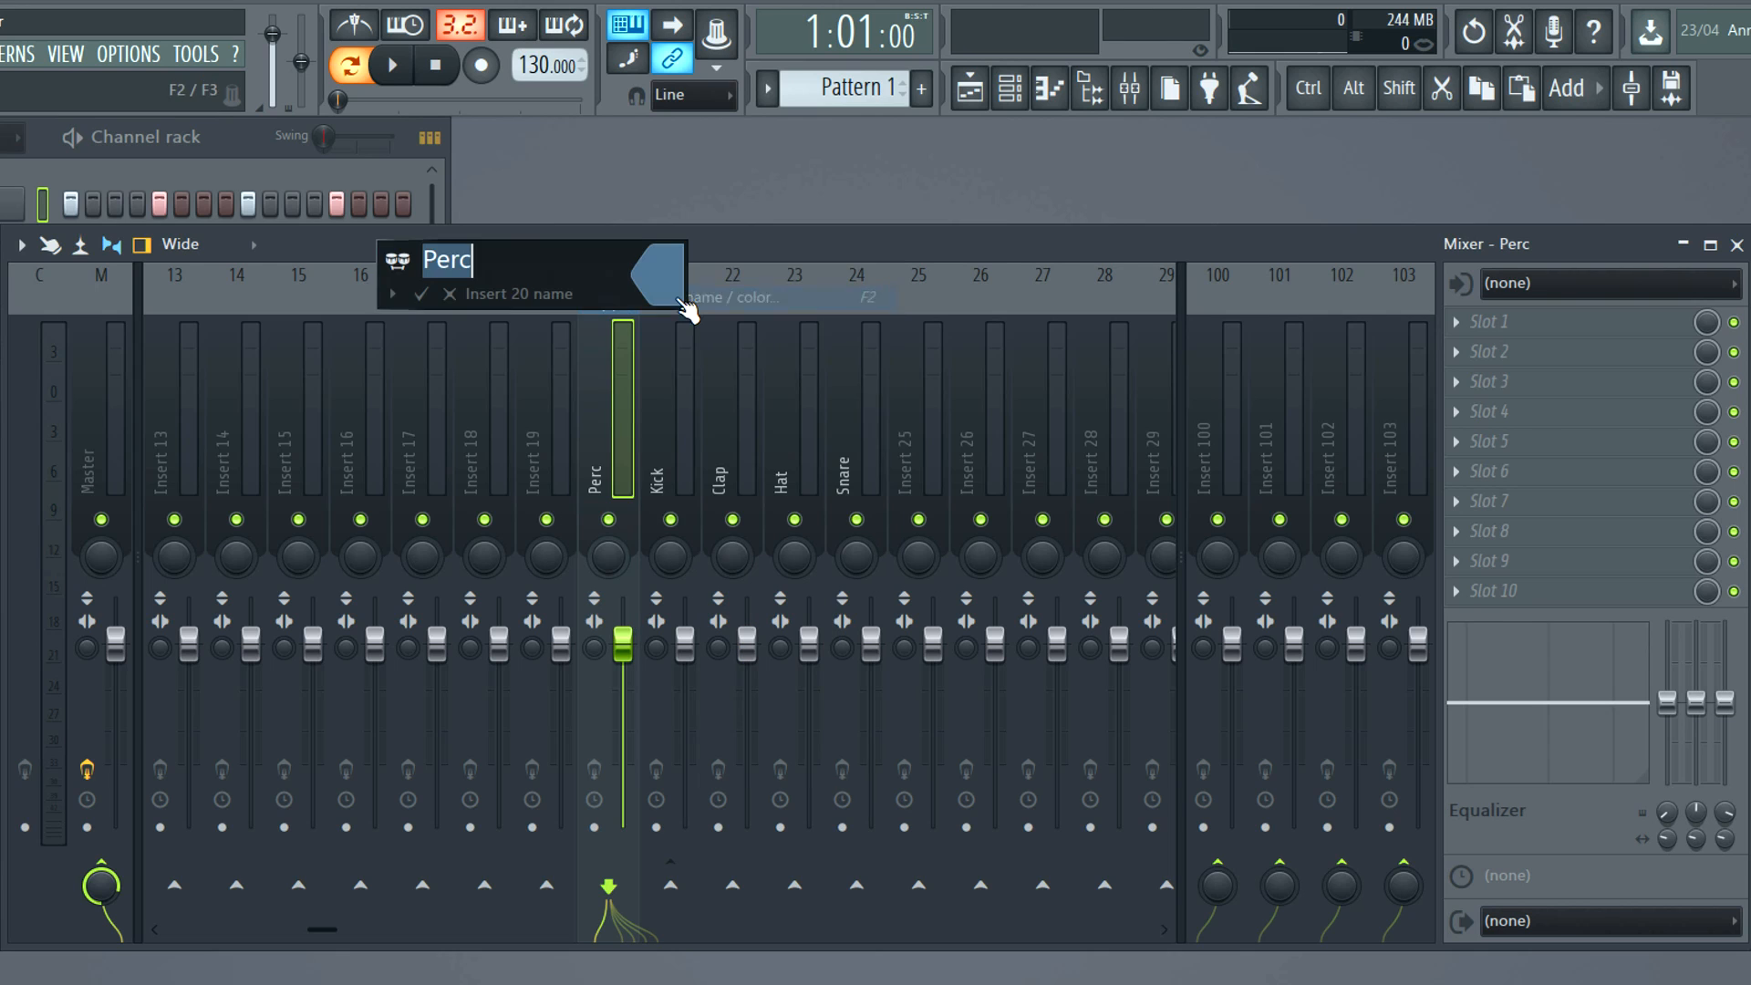
left_click(399, 261)
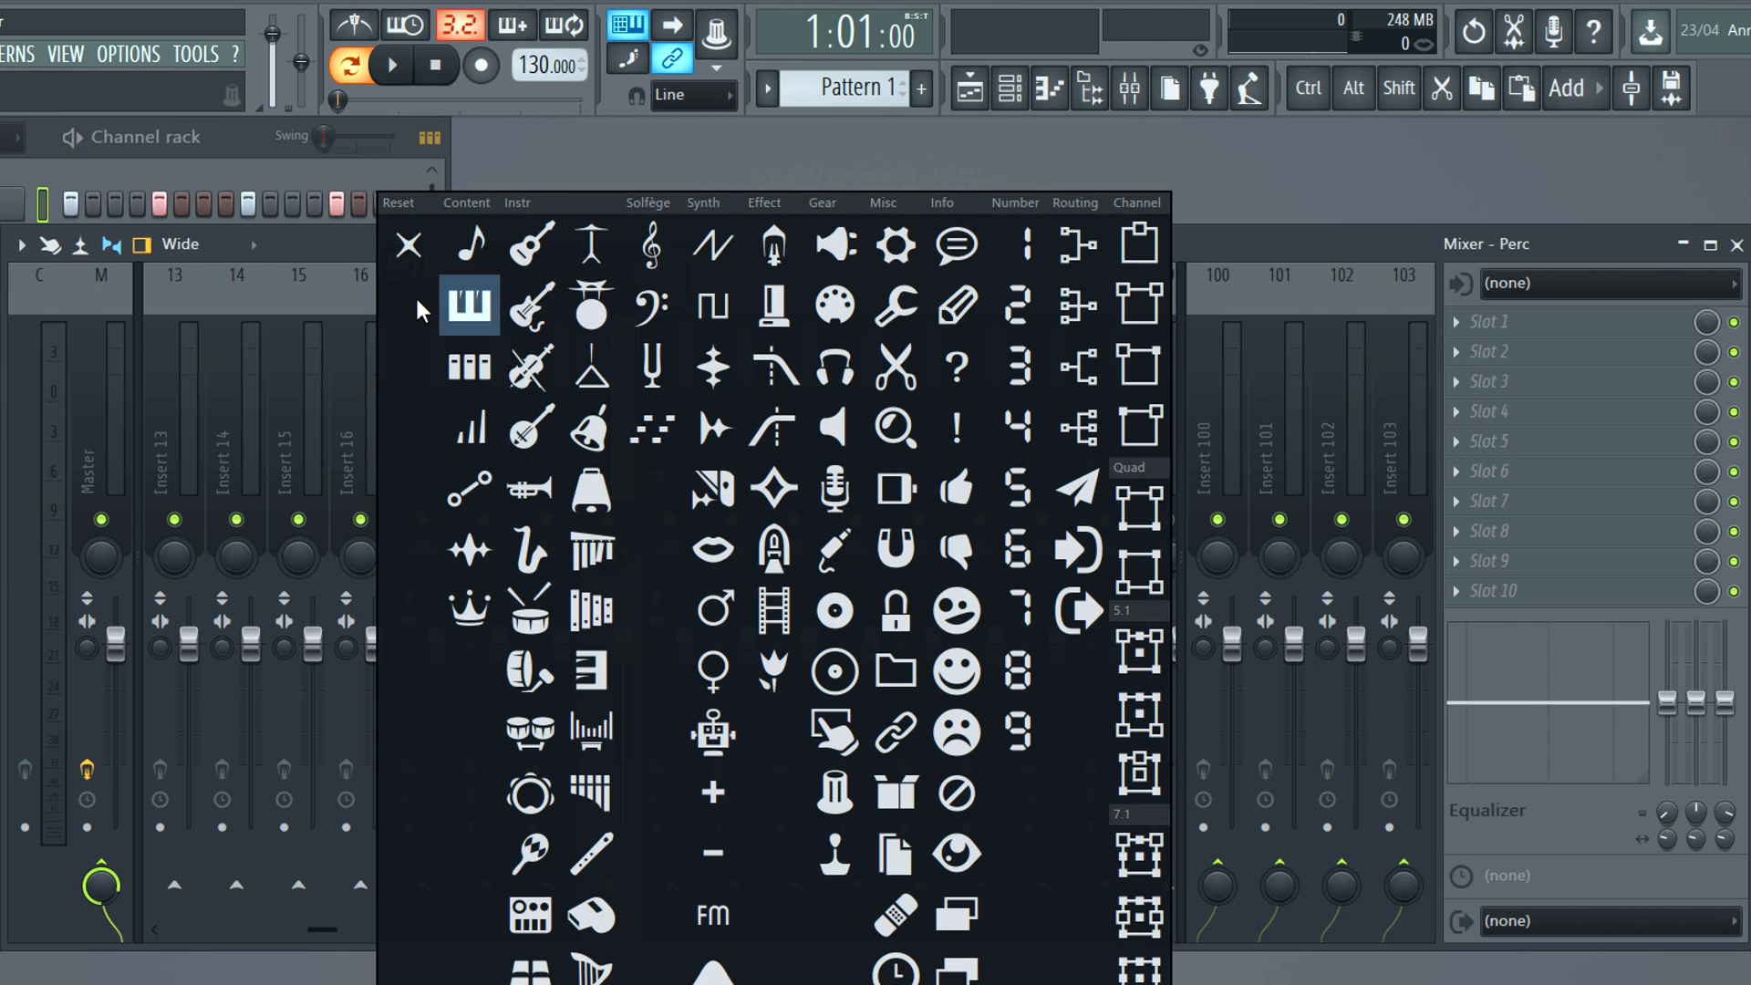
key("Escape")
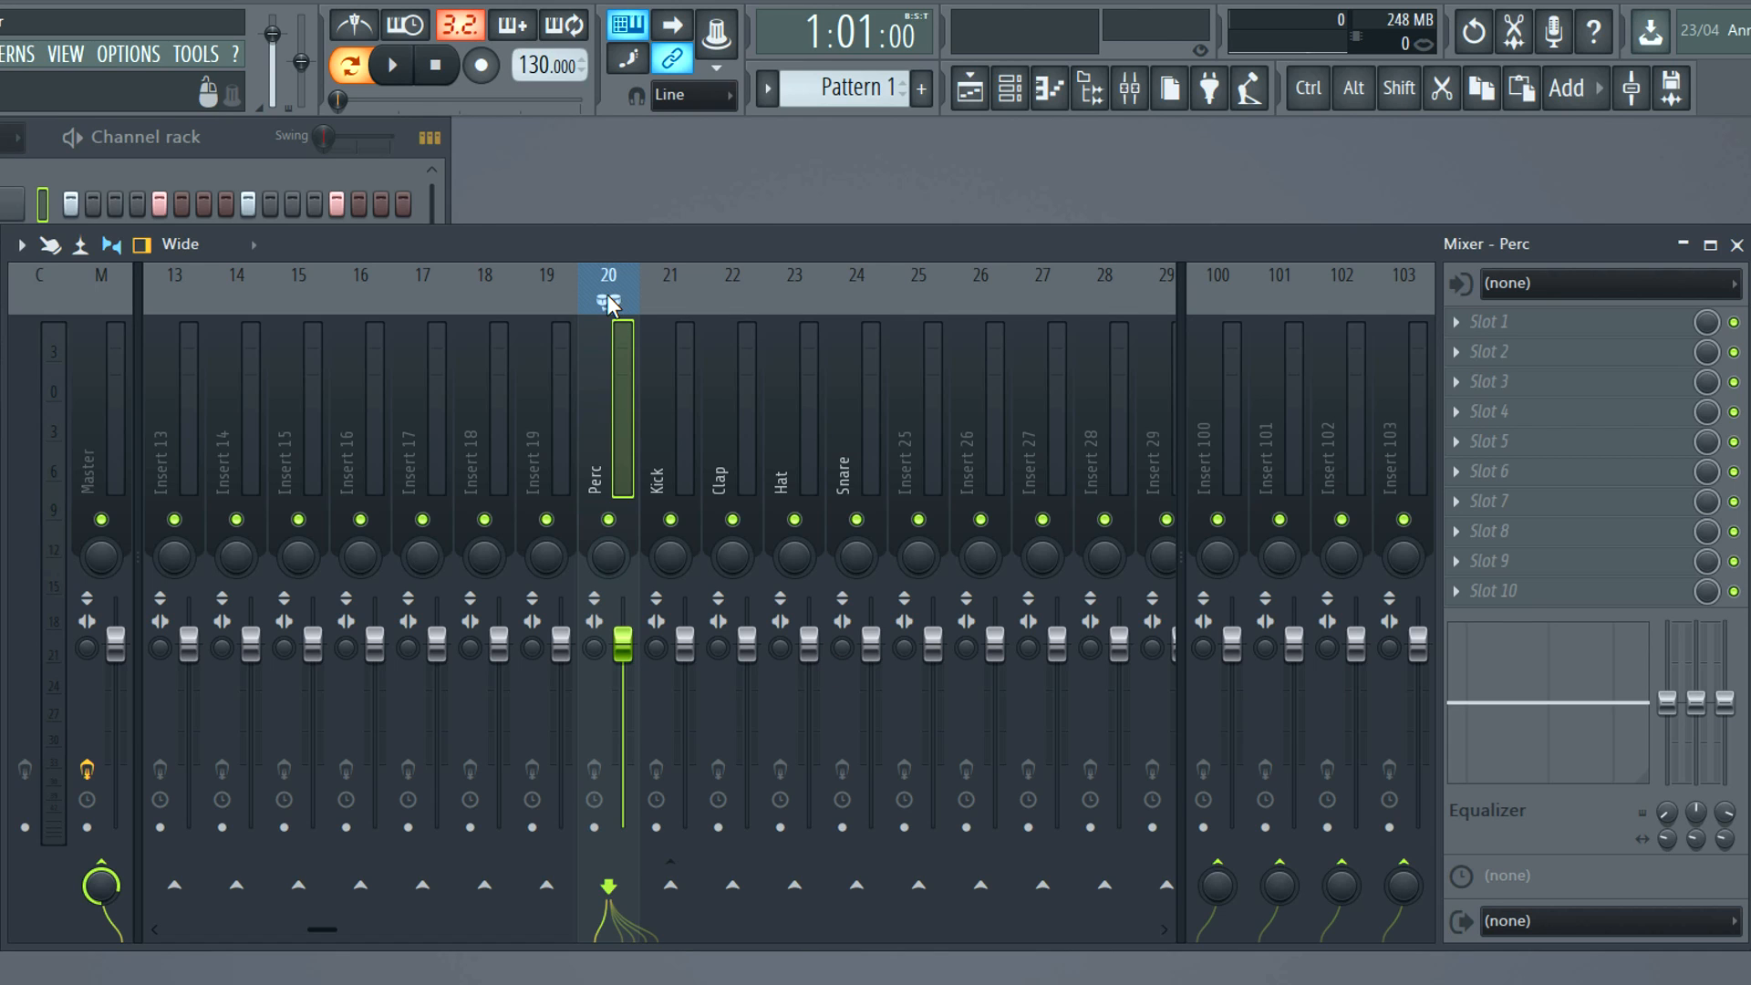
- Play the pattern while moving the Perc track's volume fader and returning it, and stop playback
key("space")
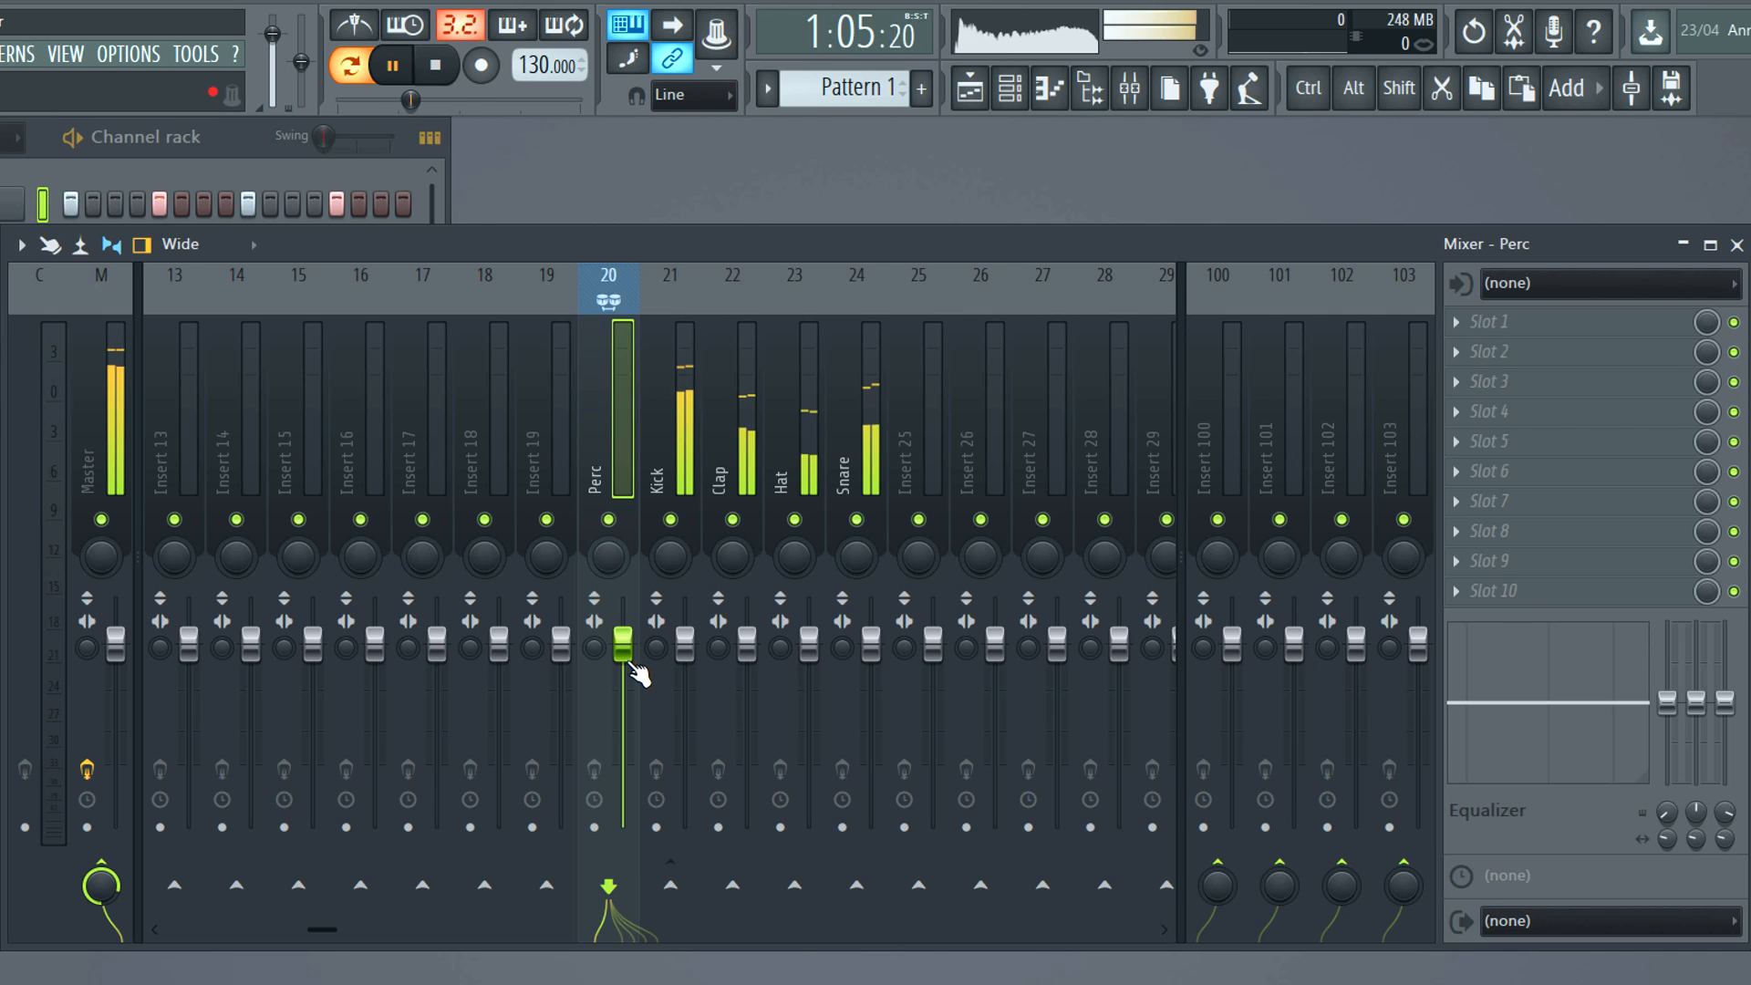
mouse_move(623, 644)
left_mouse_down()
mouse_move(623, 750)
mouse_move(623, 643)
left_mouse_up()
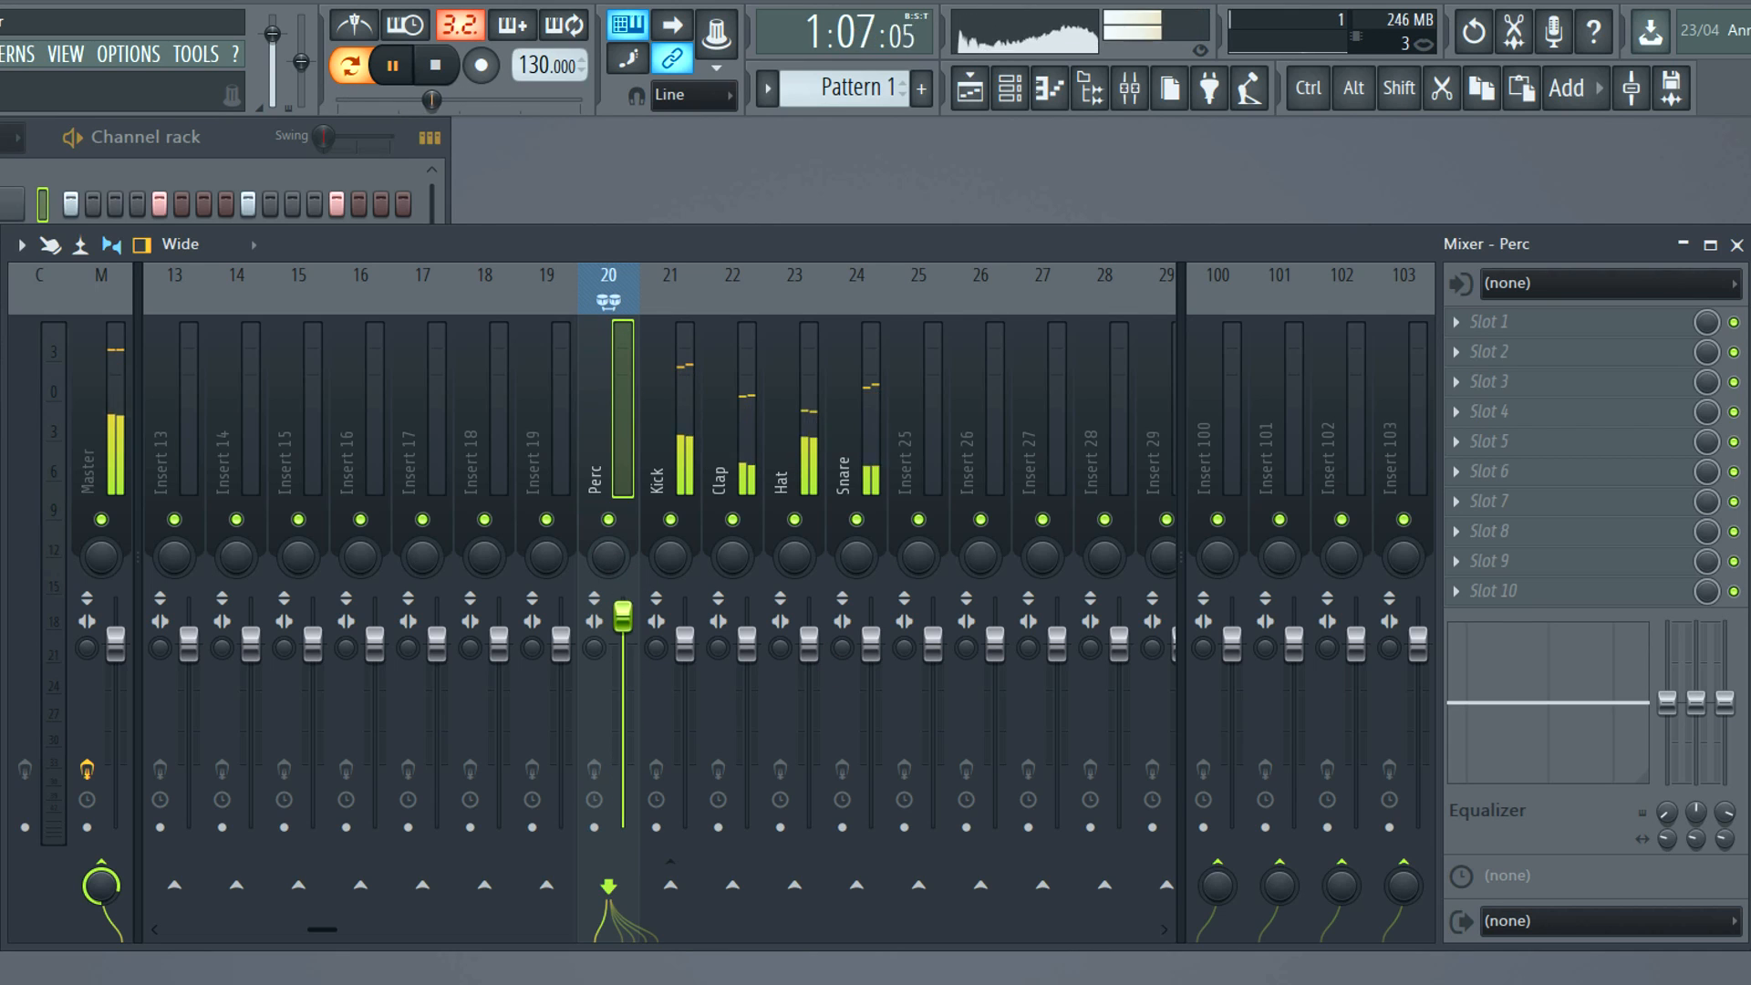
key("space")
- Select the Perc, Kick, Clap, Hat and Snare tracks and route the selection to Perc only
key("ctrl+shift")
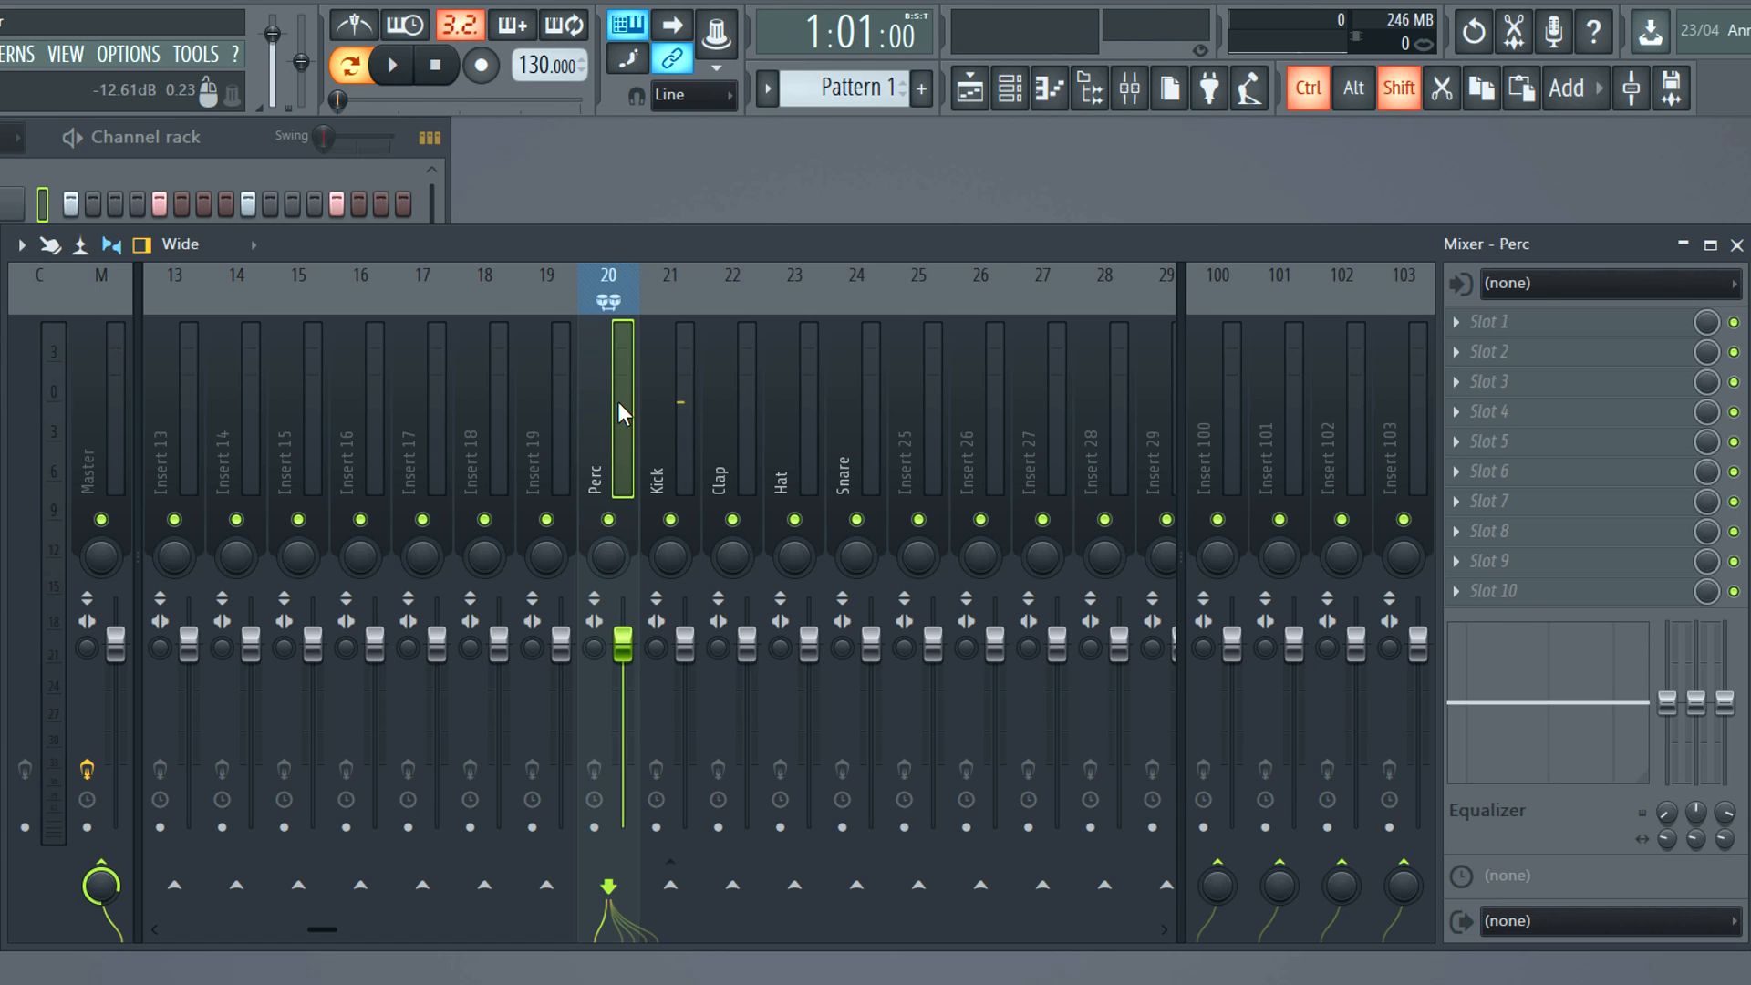
left_click_drag(618, 403, 843, 409)
right_click(617, 418)
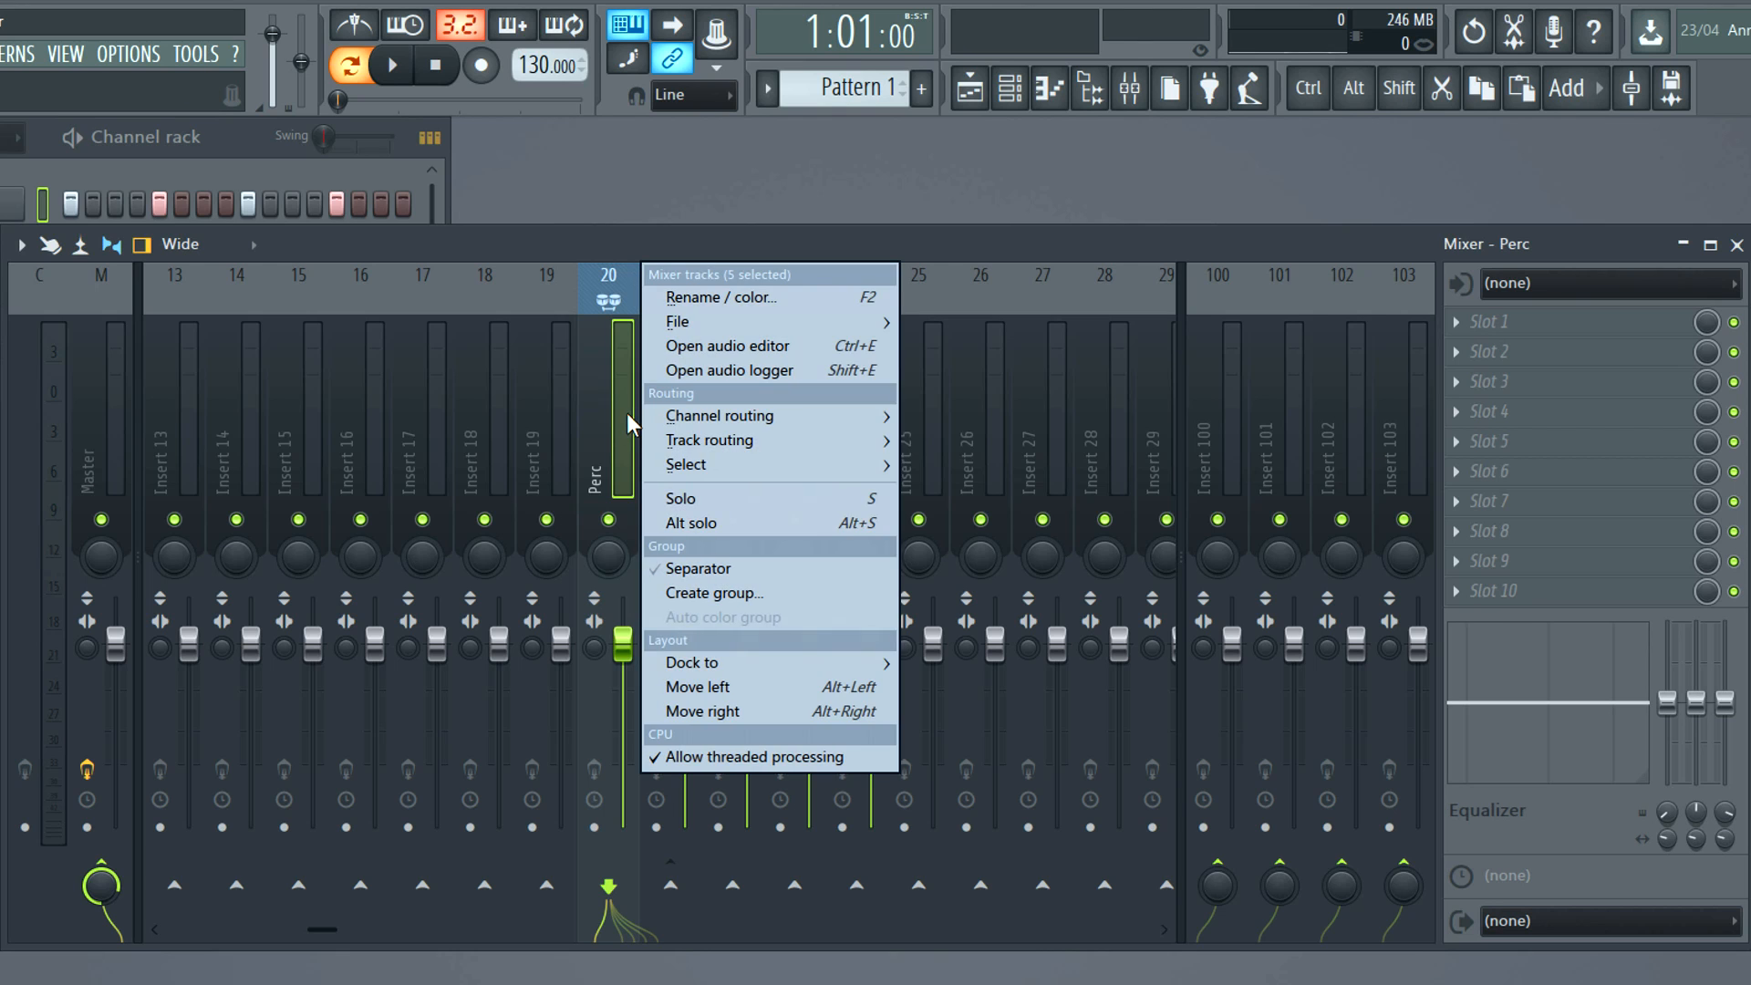
mouse_move(771, 442)
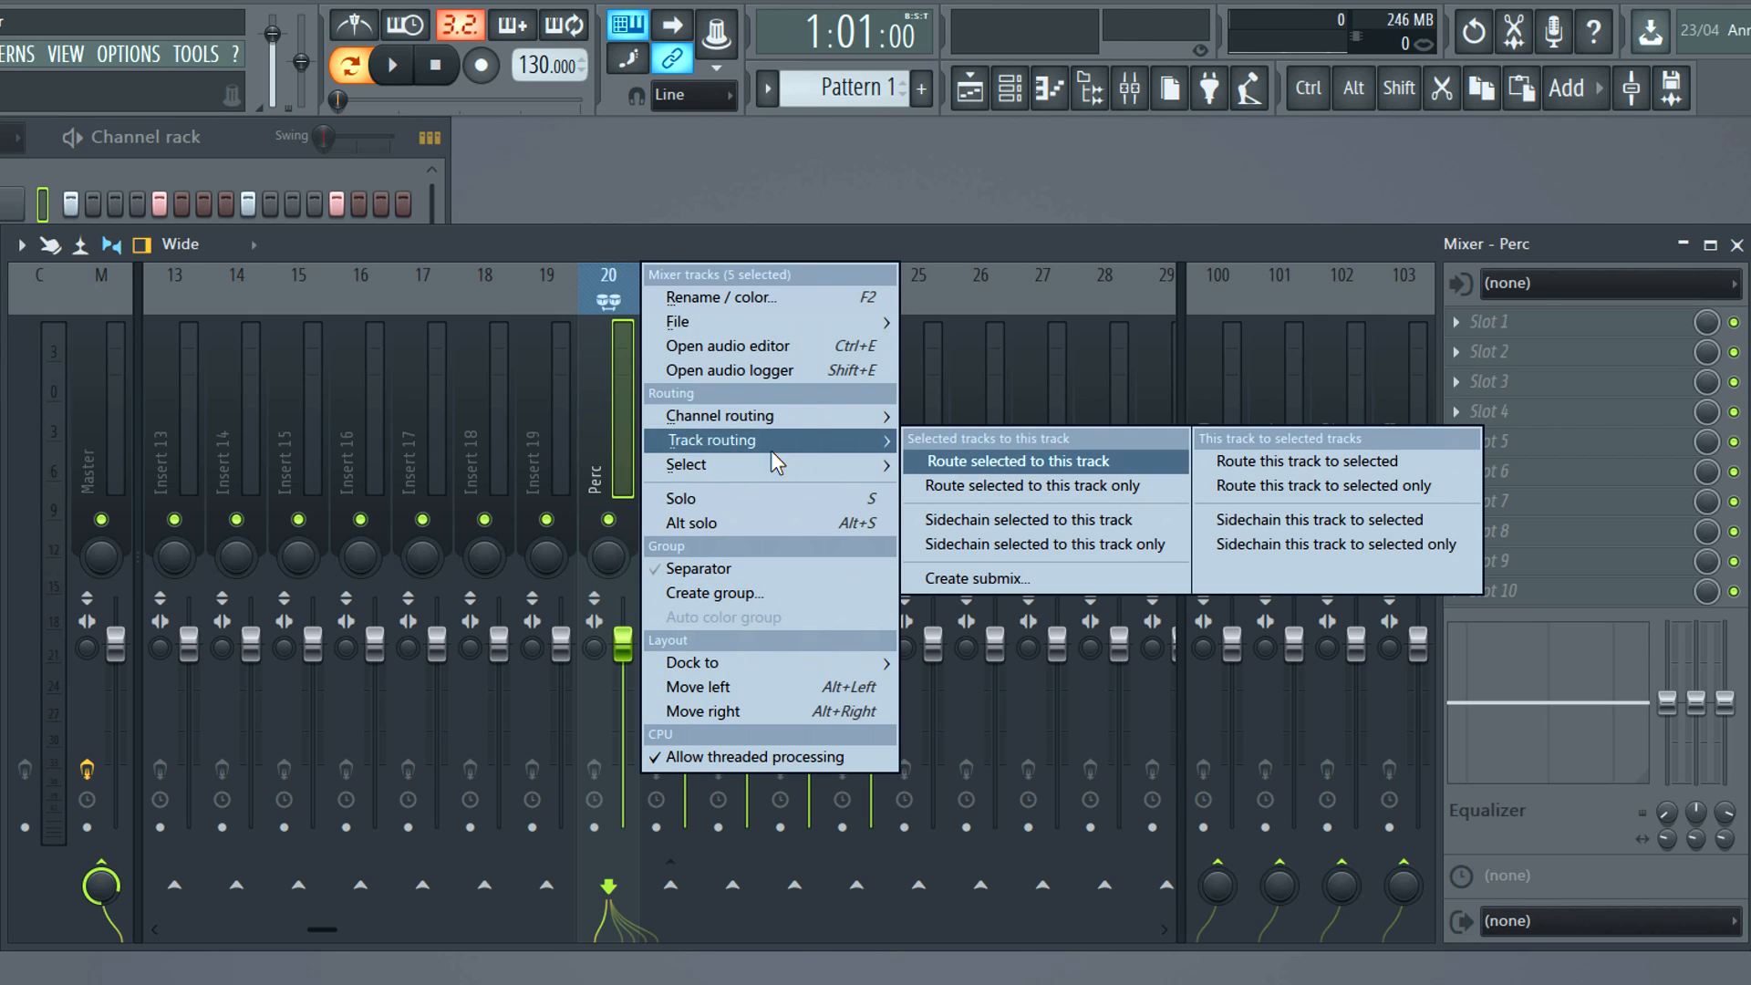
left_click(1015, 488)
left_click_drag(678, 446, 621, 434)
- Play the pattern and test the Perc fader's effect on the routed drum tracks, and stop playback
key("space")
mouse_move(623, 646)
left_mouse_down()
mouse_move(622, 820)
mouse_move(623, 646)
left_mouse_up()
key("space")
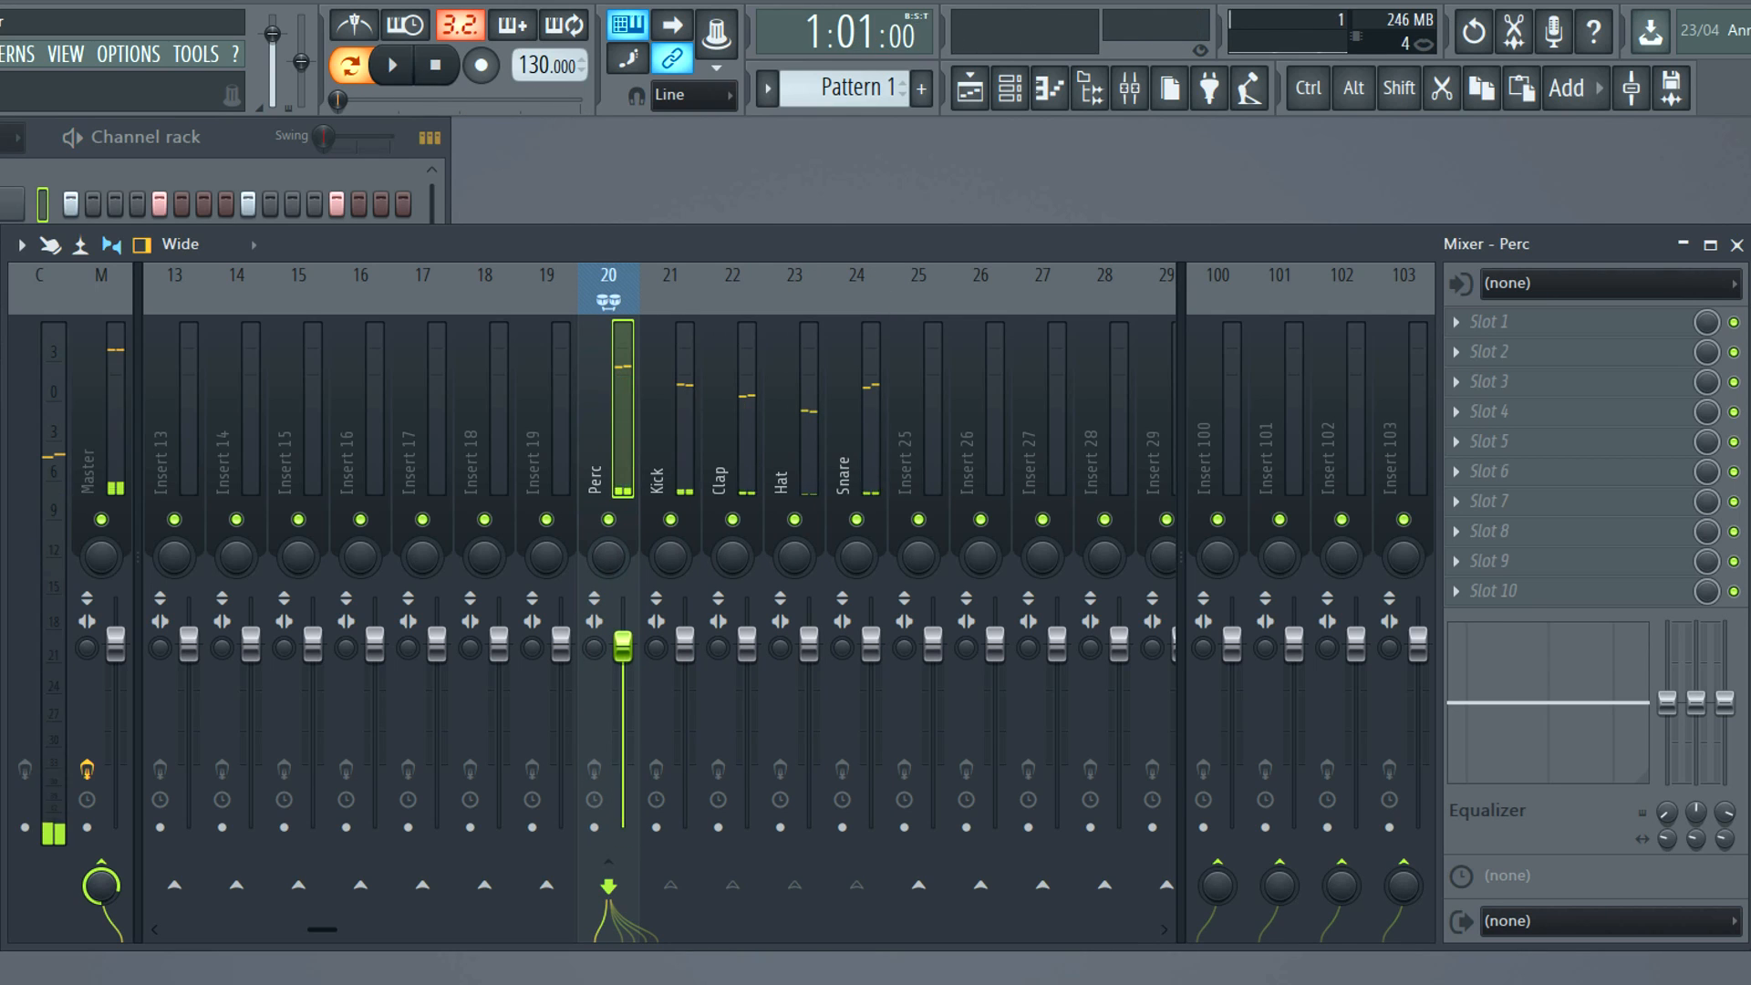
- Dock the Perc track to the mixer's left section and play the pattern briefly to check its meter
right_click(624, 446)
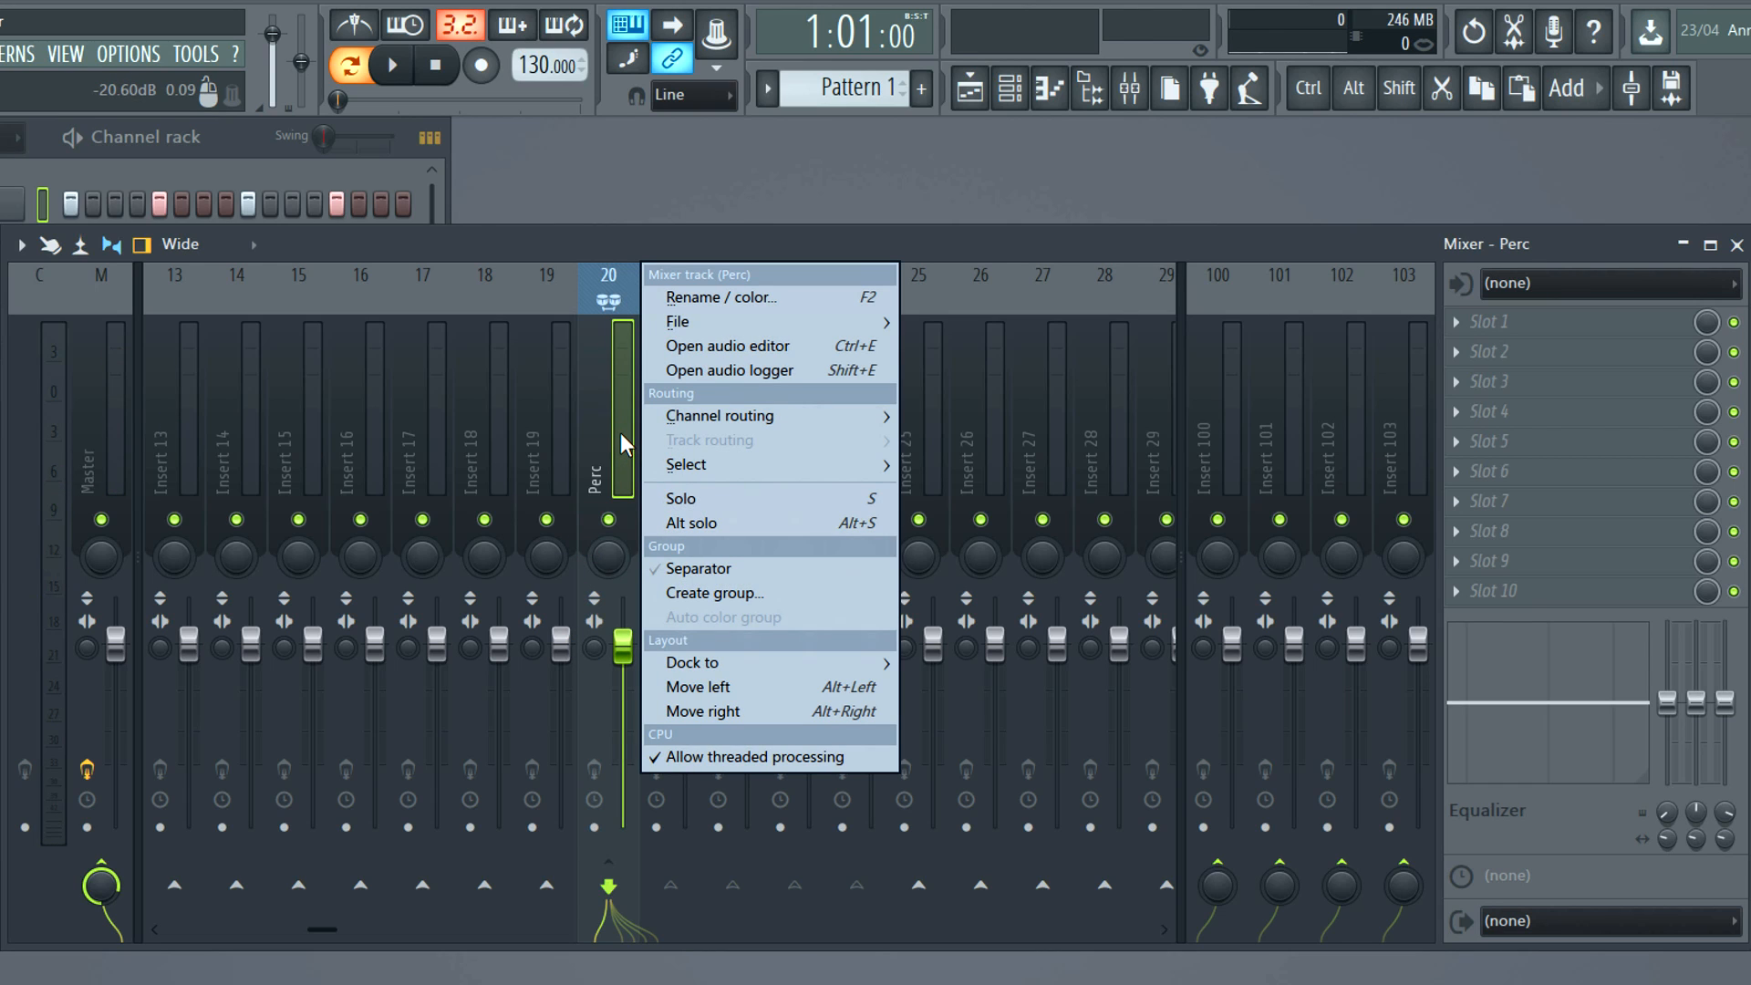
mouse_move(726, 665)
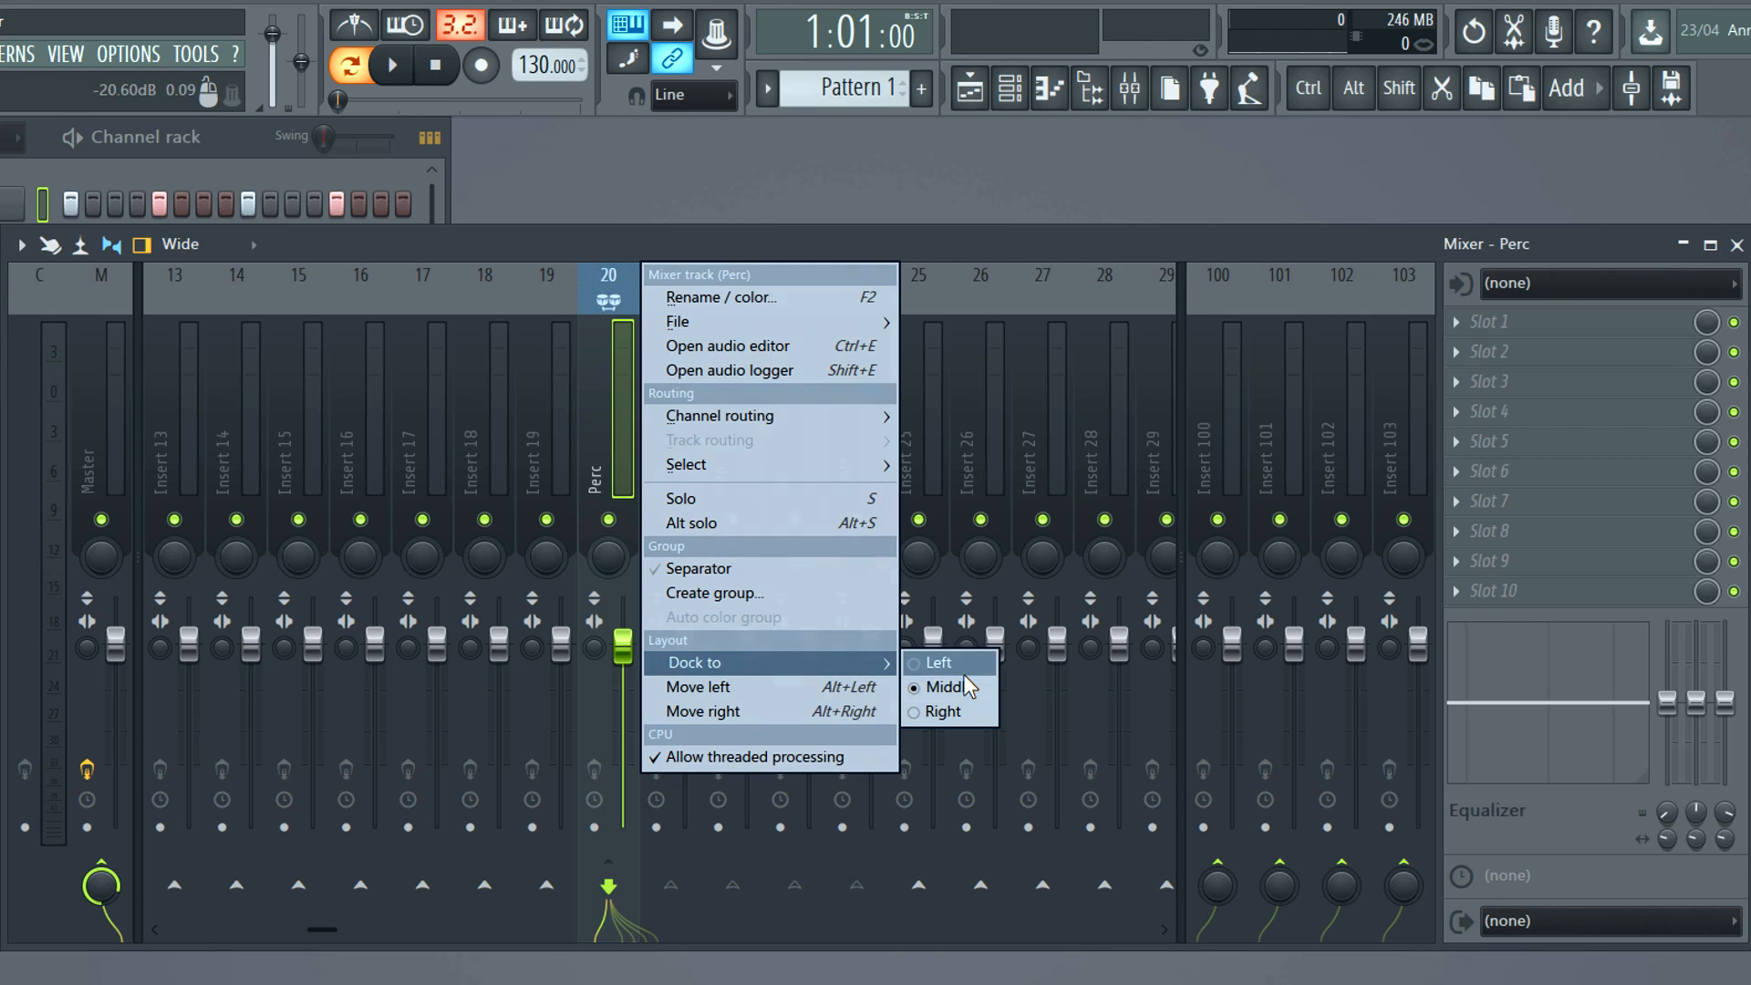
left_click(954, 671)
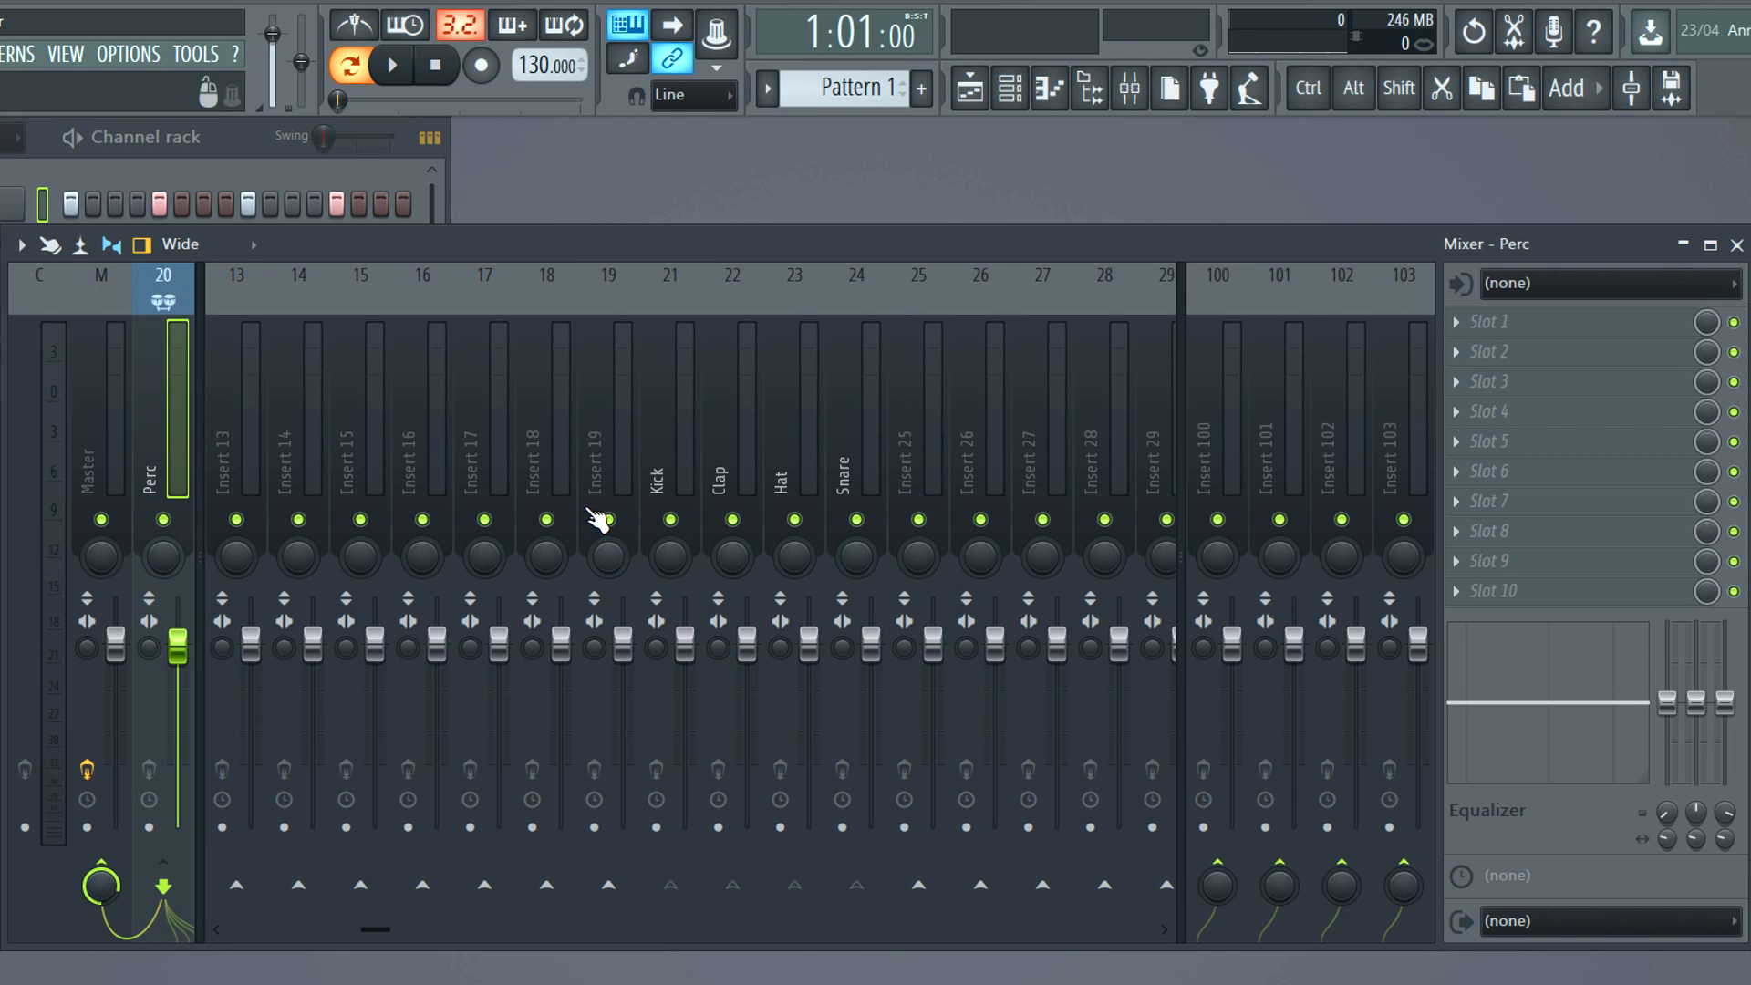
key("space")
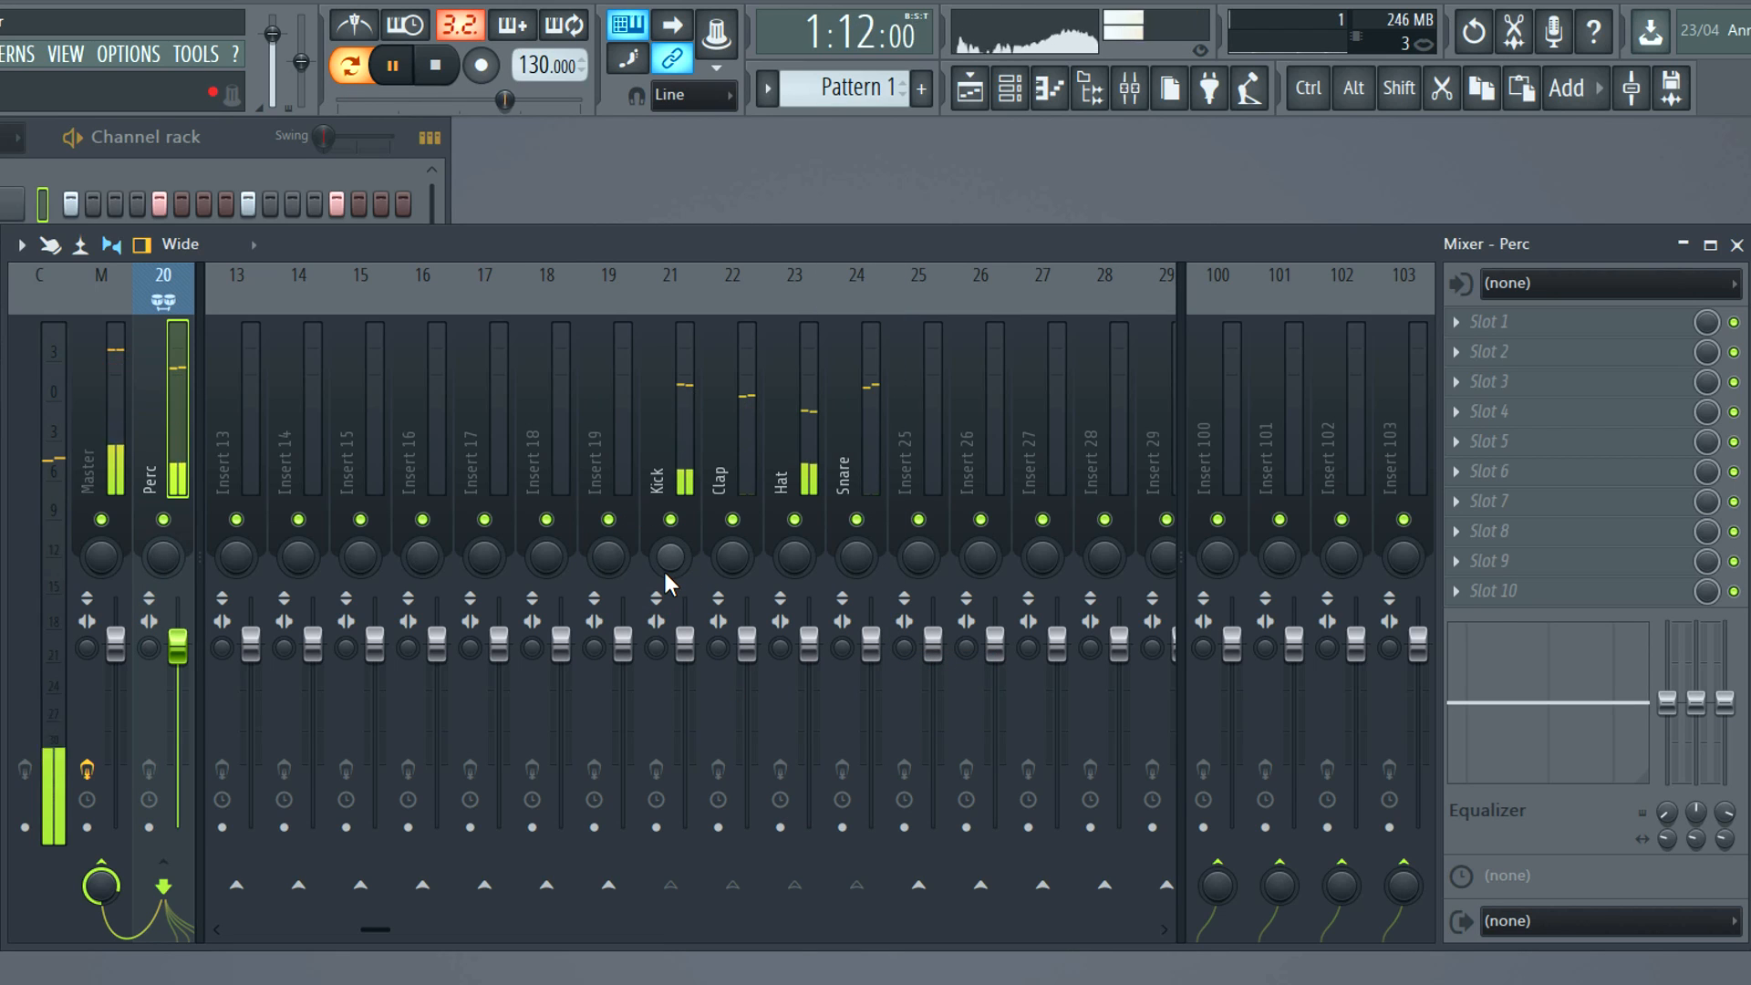
key("space")
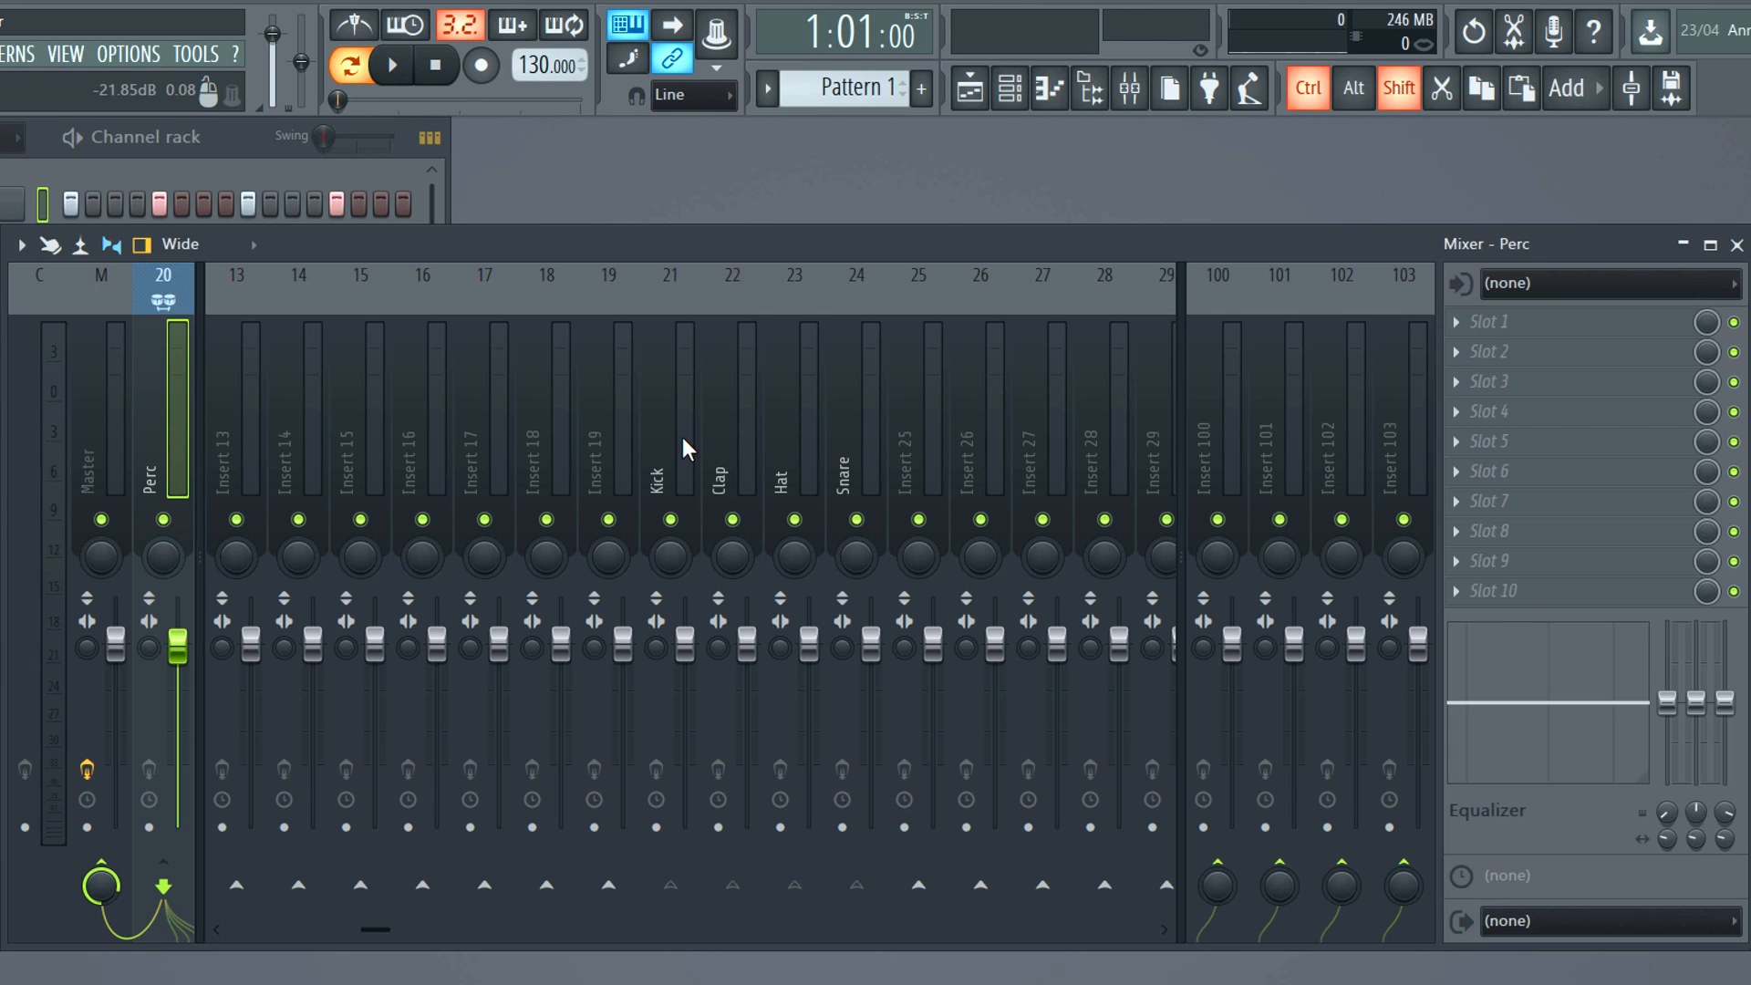
- Add Kick, Clap, Hat and Snare to the Perc track selection and start a mixer group named Drums
left_click_drag(683, 449, 871, 447)
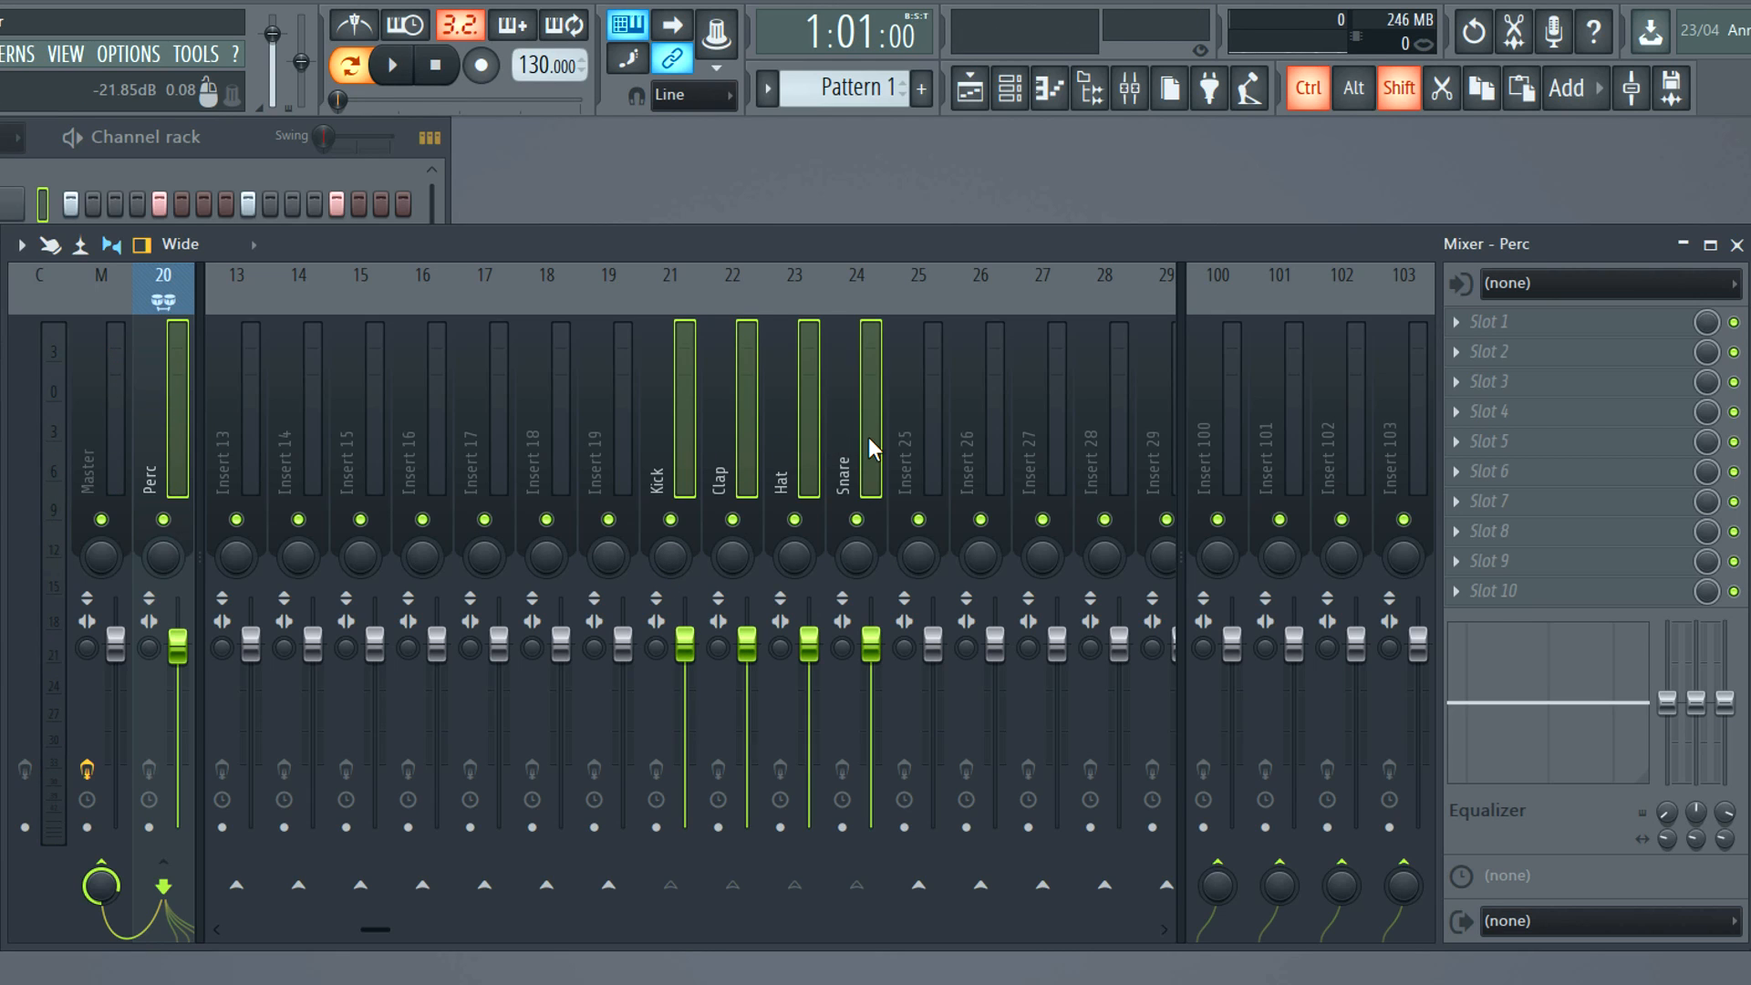
right_click(686, 387)
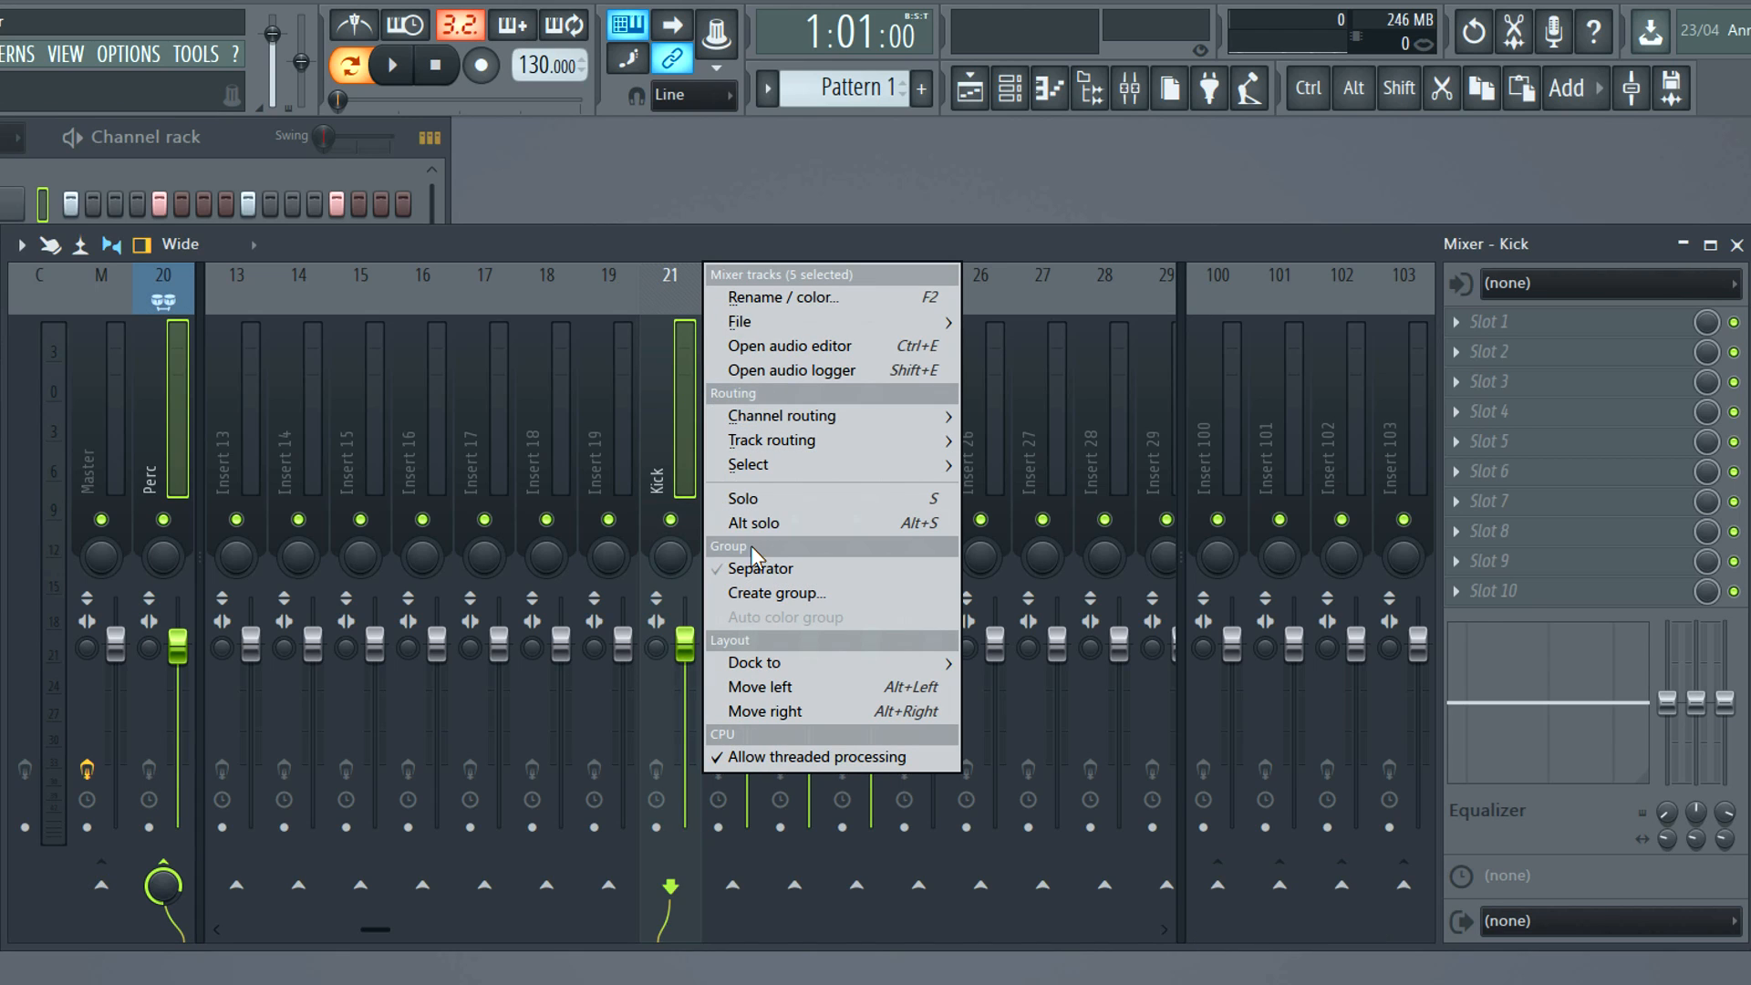
left_click(761, 594)
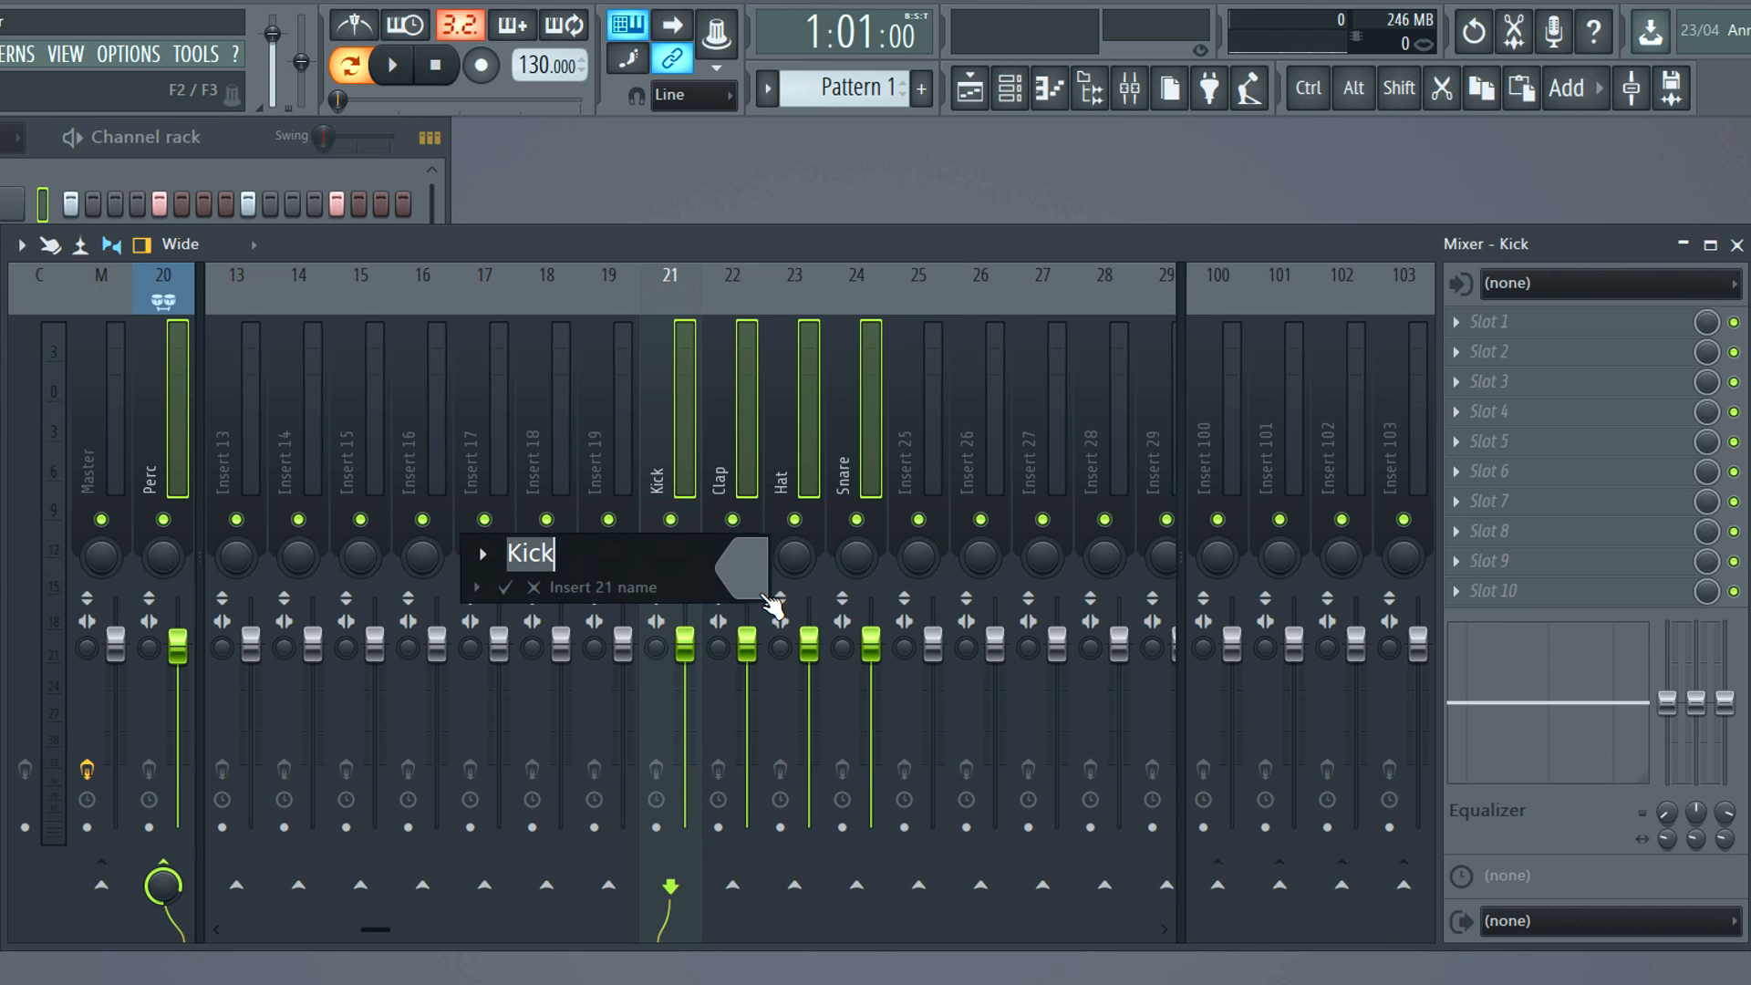
key("BackSpace")
type("Drums")
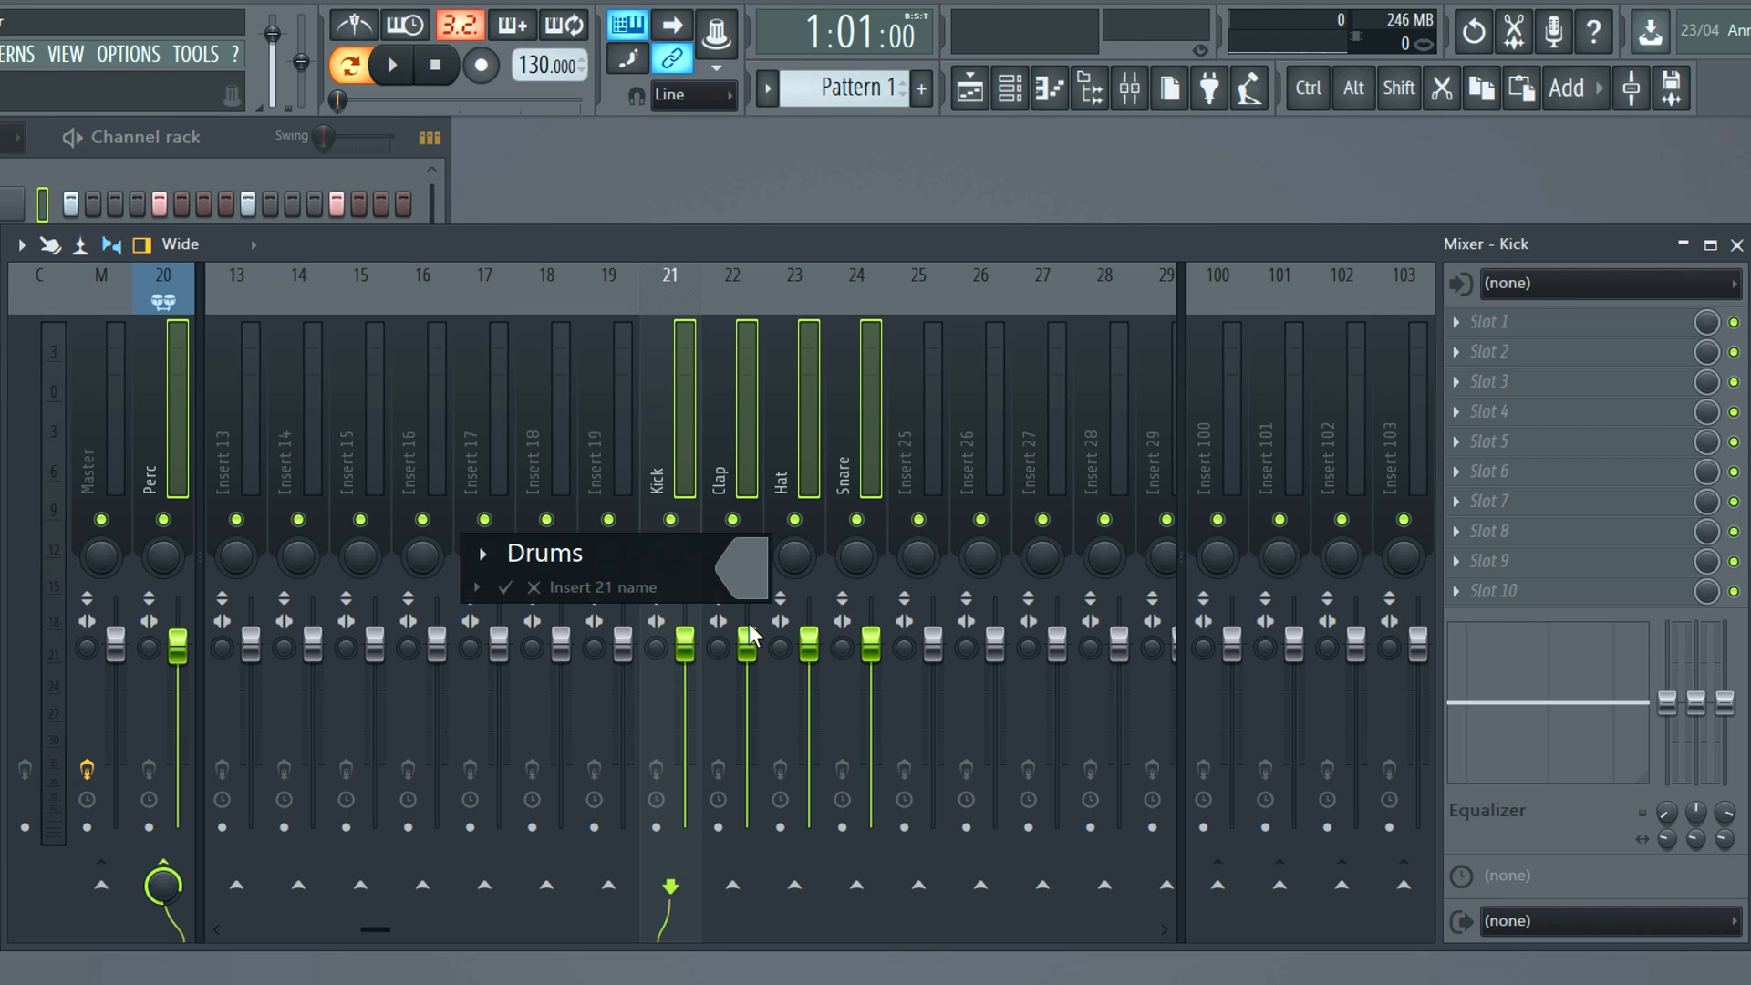
- Give the Drums group a drum icon and a blue color, and create the group
left_click(474, 553)
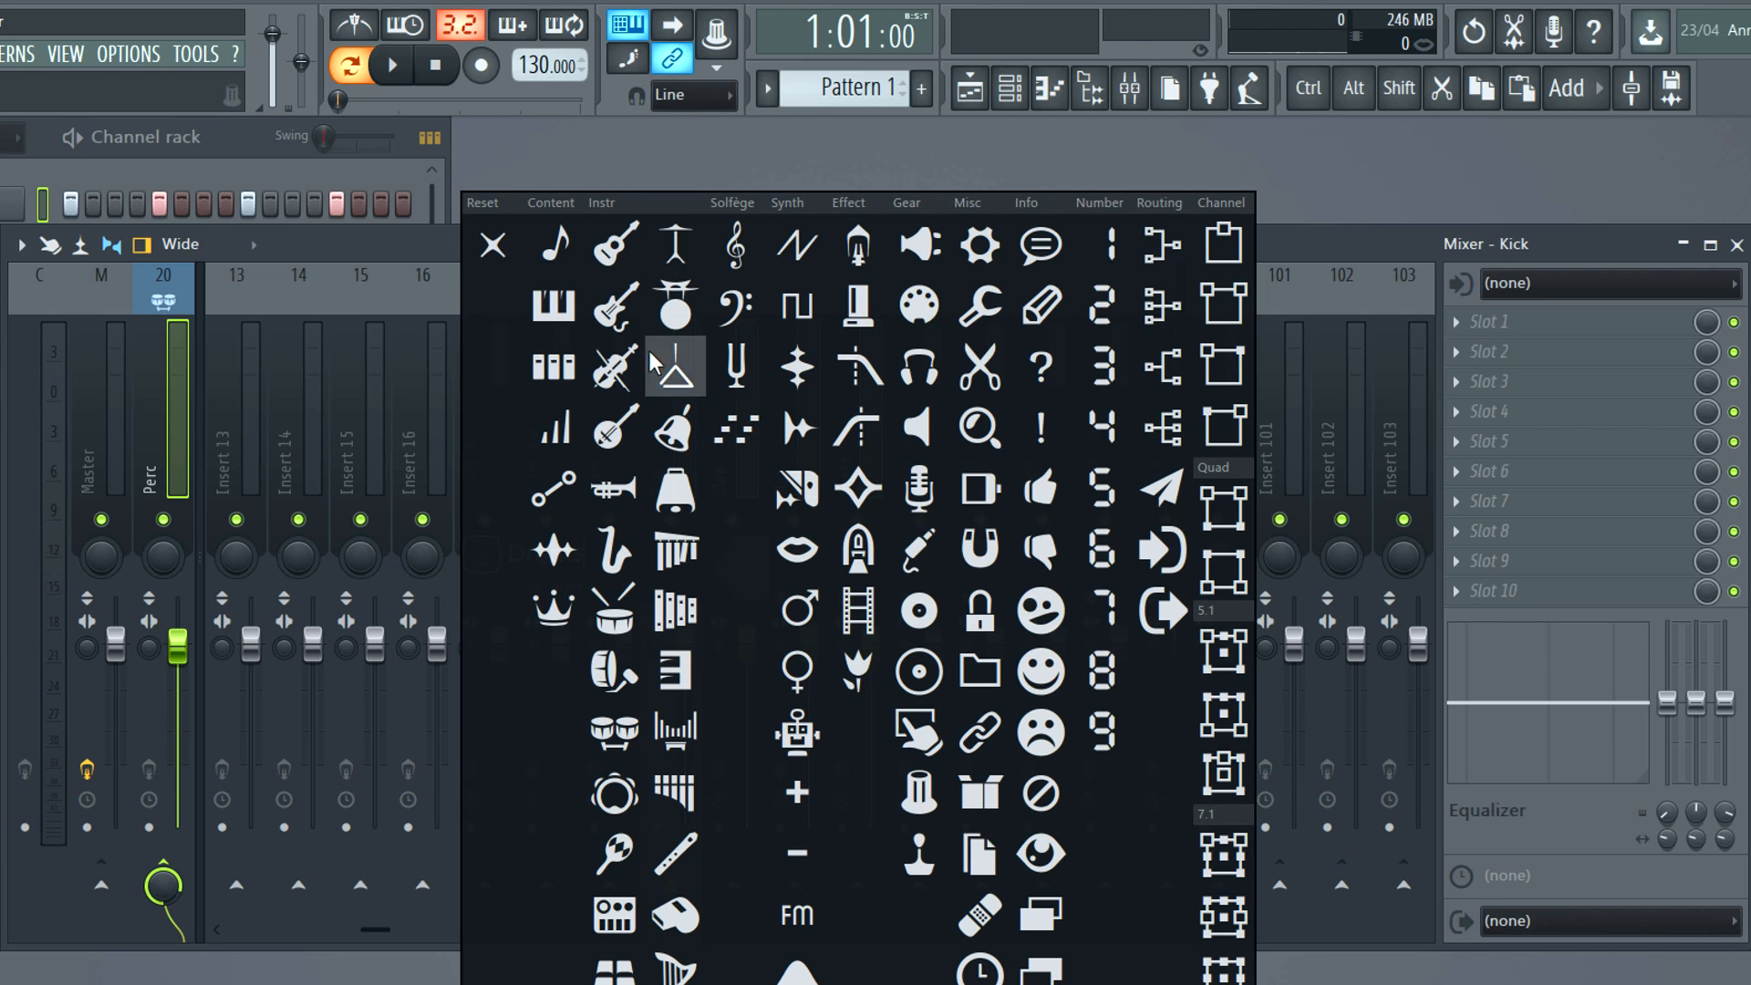
left_click(614, 609)
left_click(742, 567)
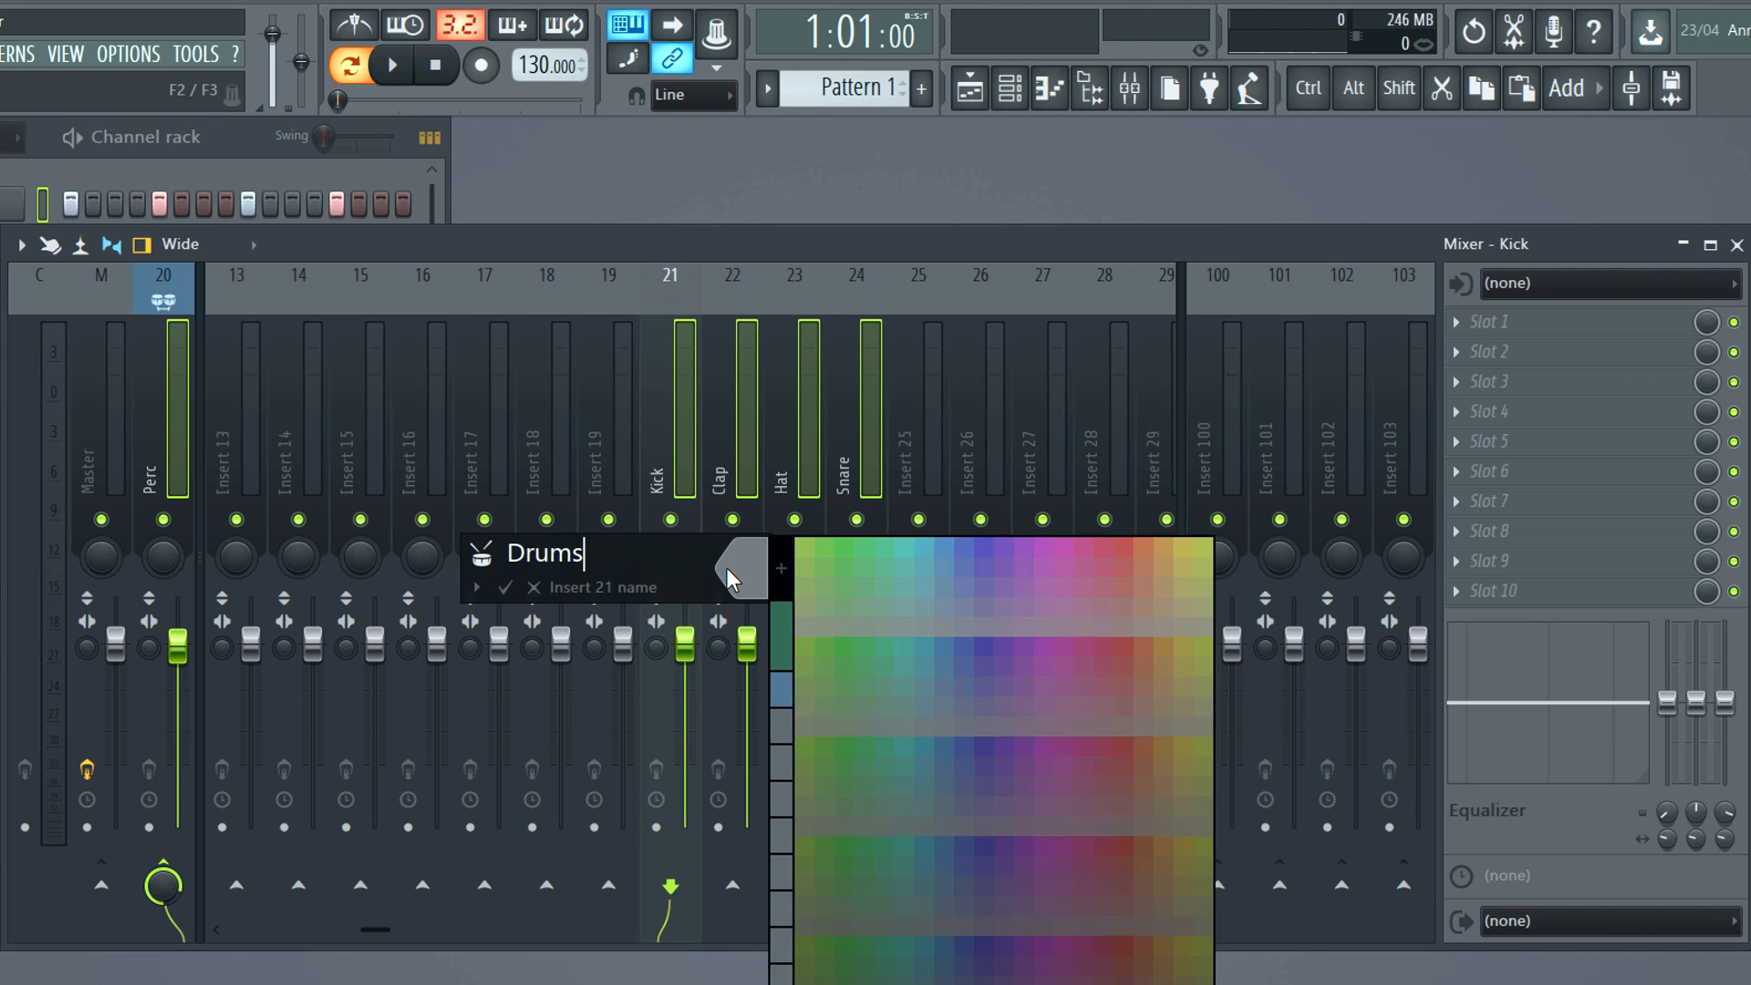
left_click(974, 566)
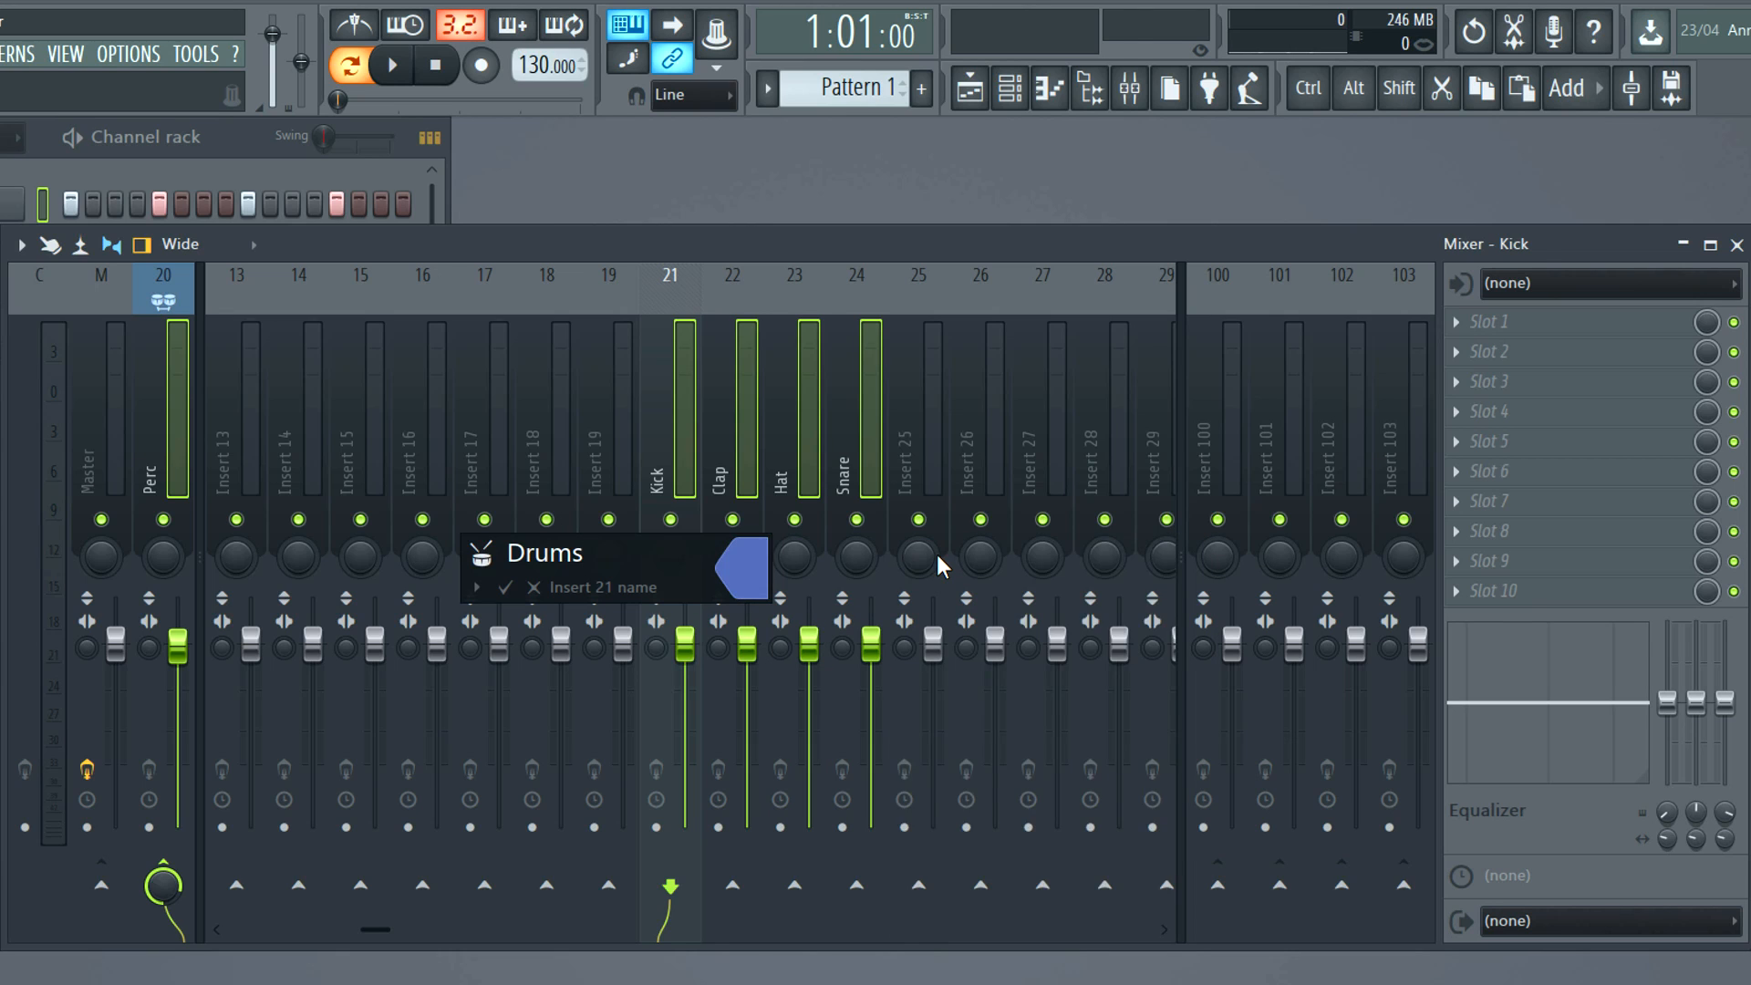
key("Return")
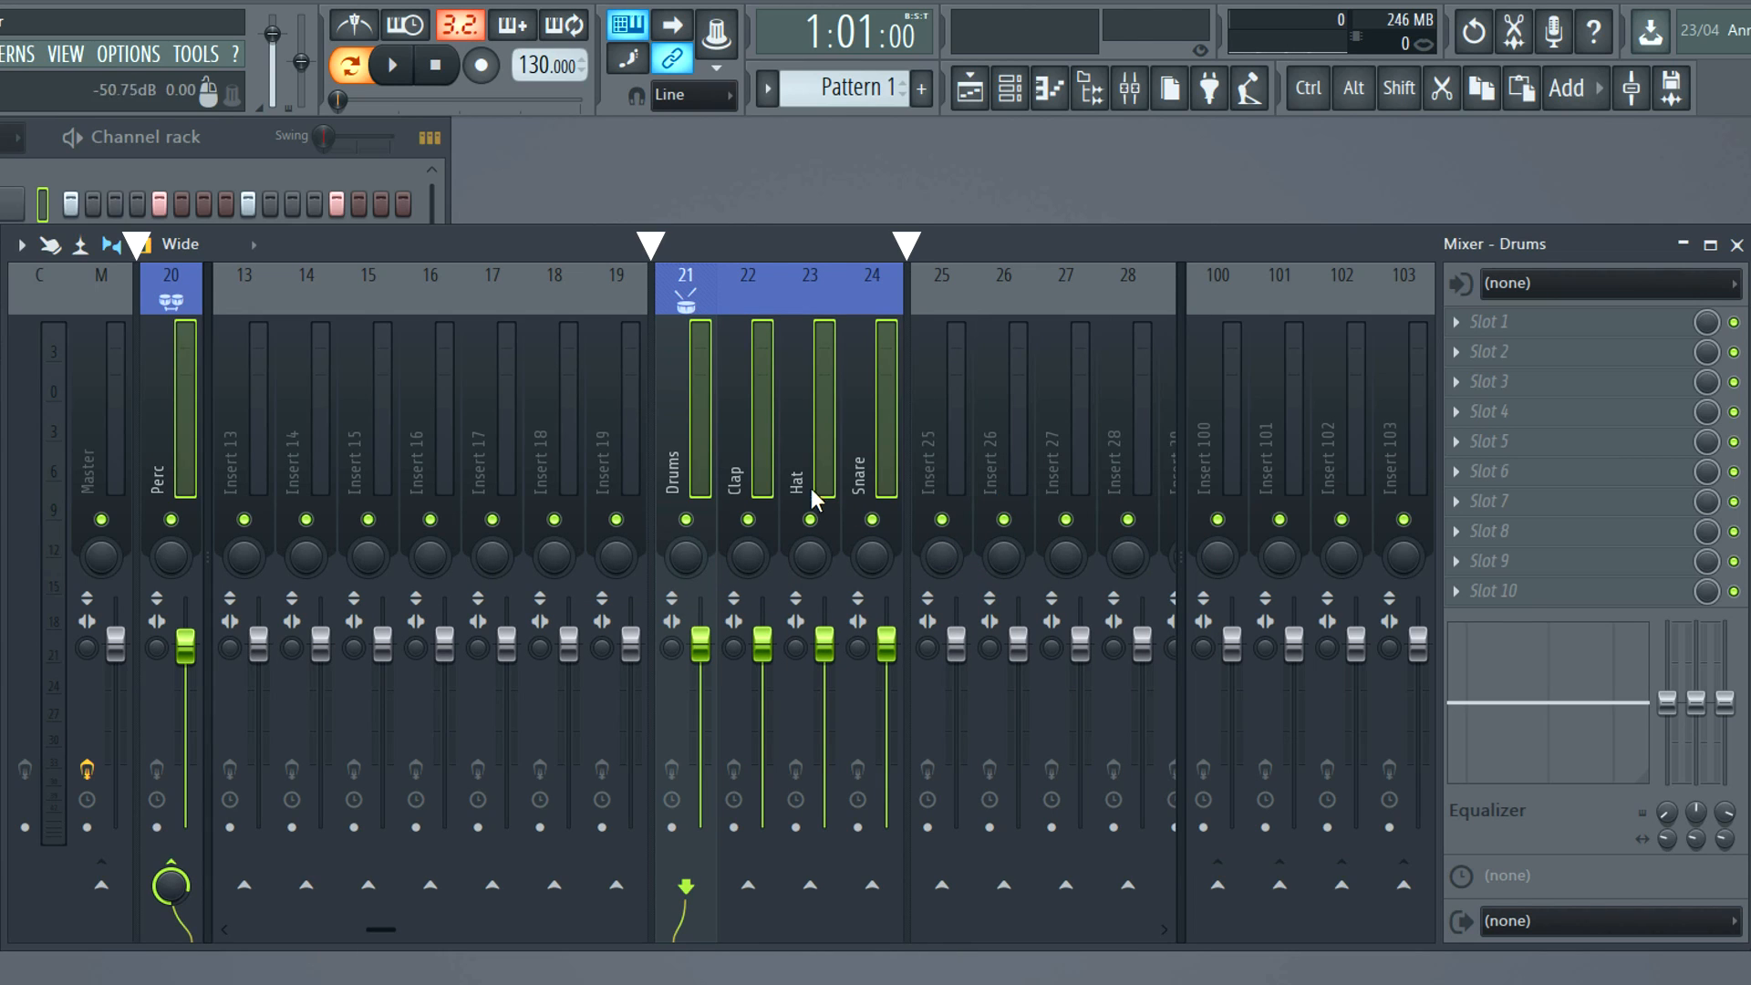
- Select only the Perc track, play the pattern while testing its fader over the grouped drums, and stop playback
left_click(187, 437)
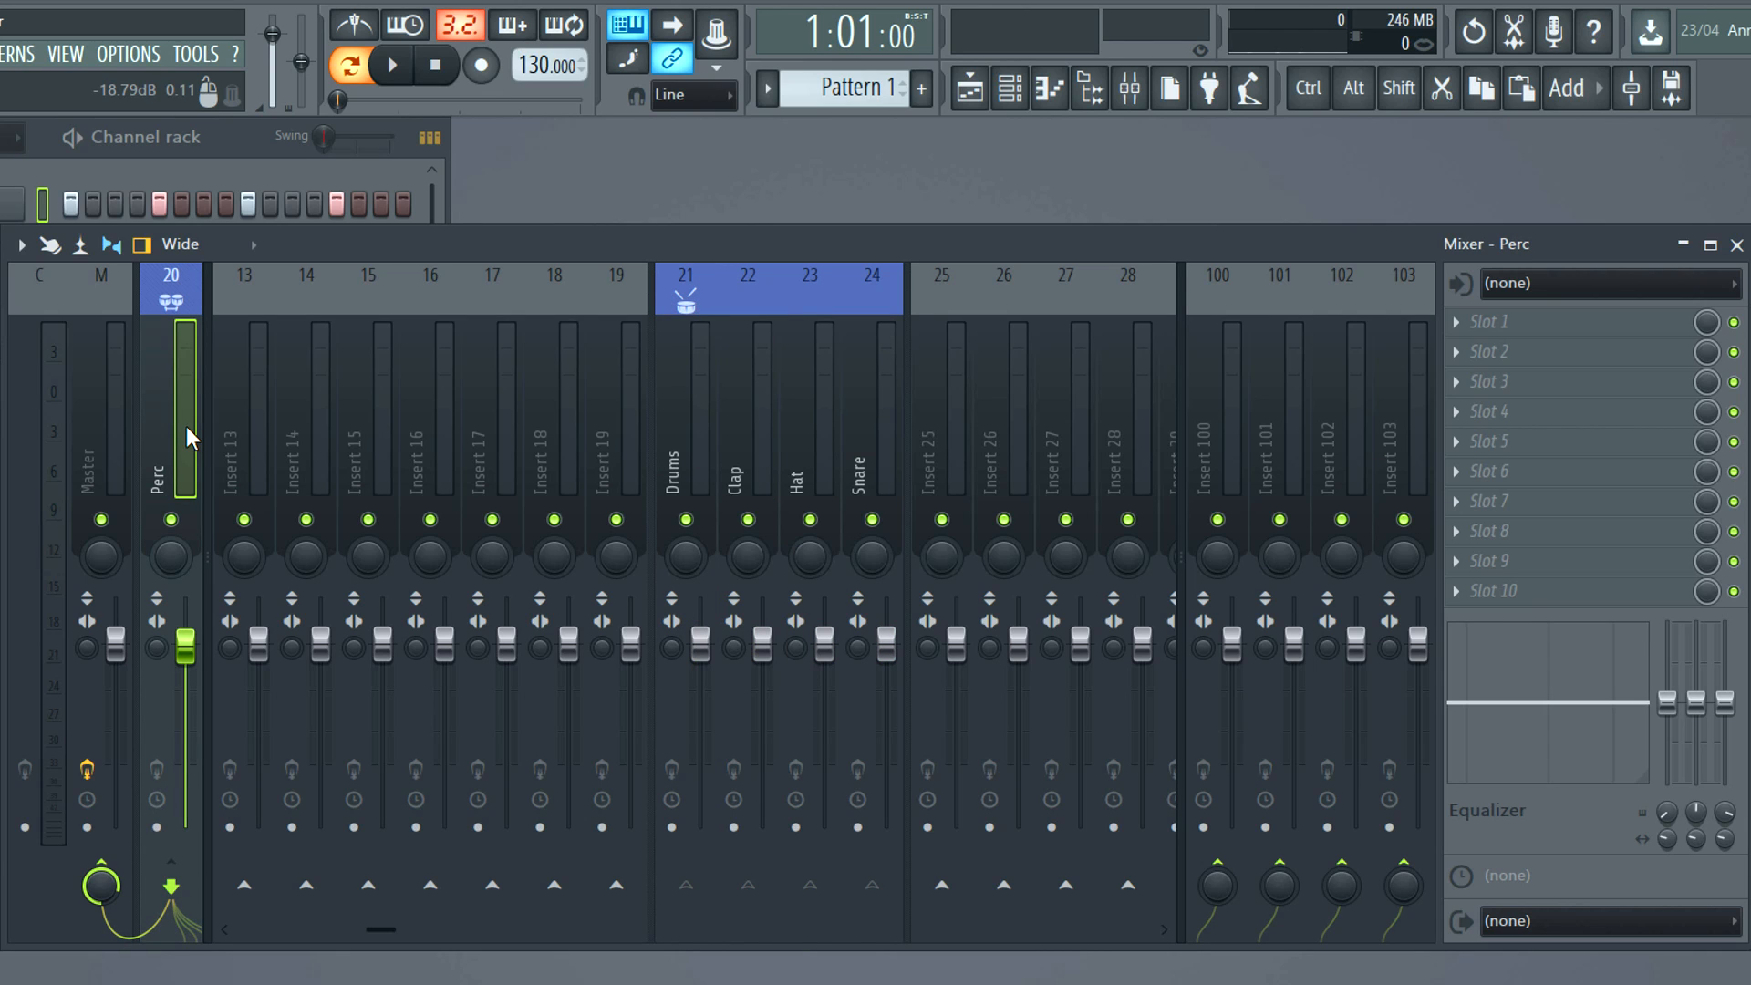
key("space")
mouse_move(185, 645)
left_mouse_down()
mouse_move(185, 727)
mouse_move(185, 646)
left_mouse_up()
key("space")
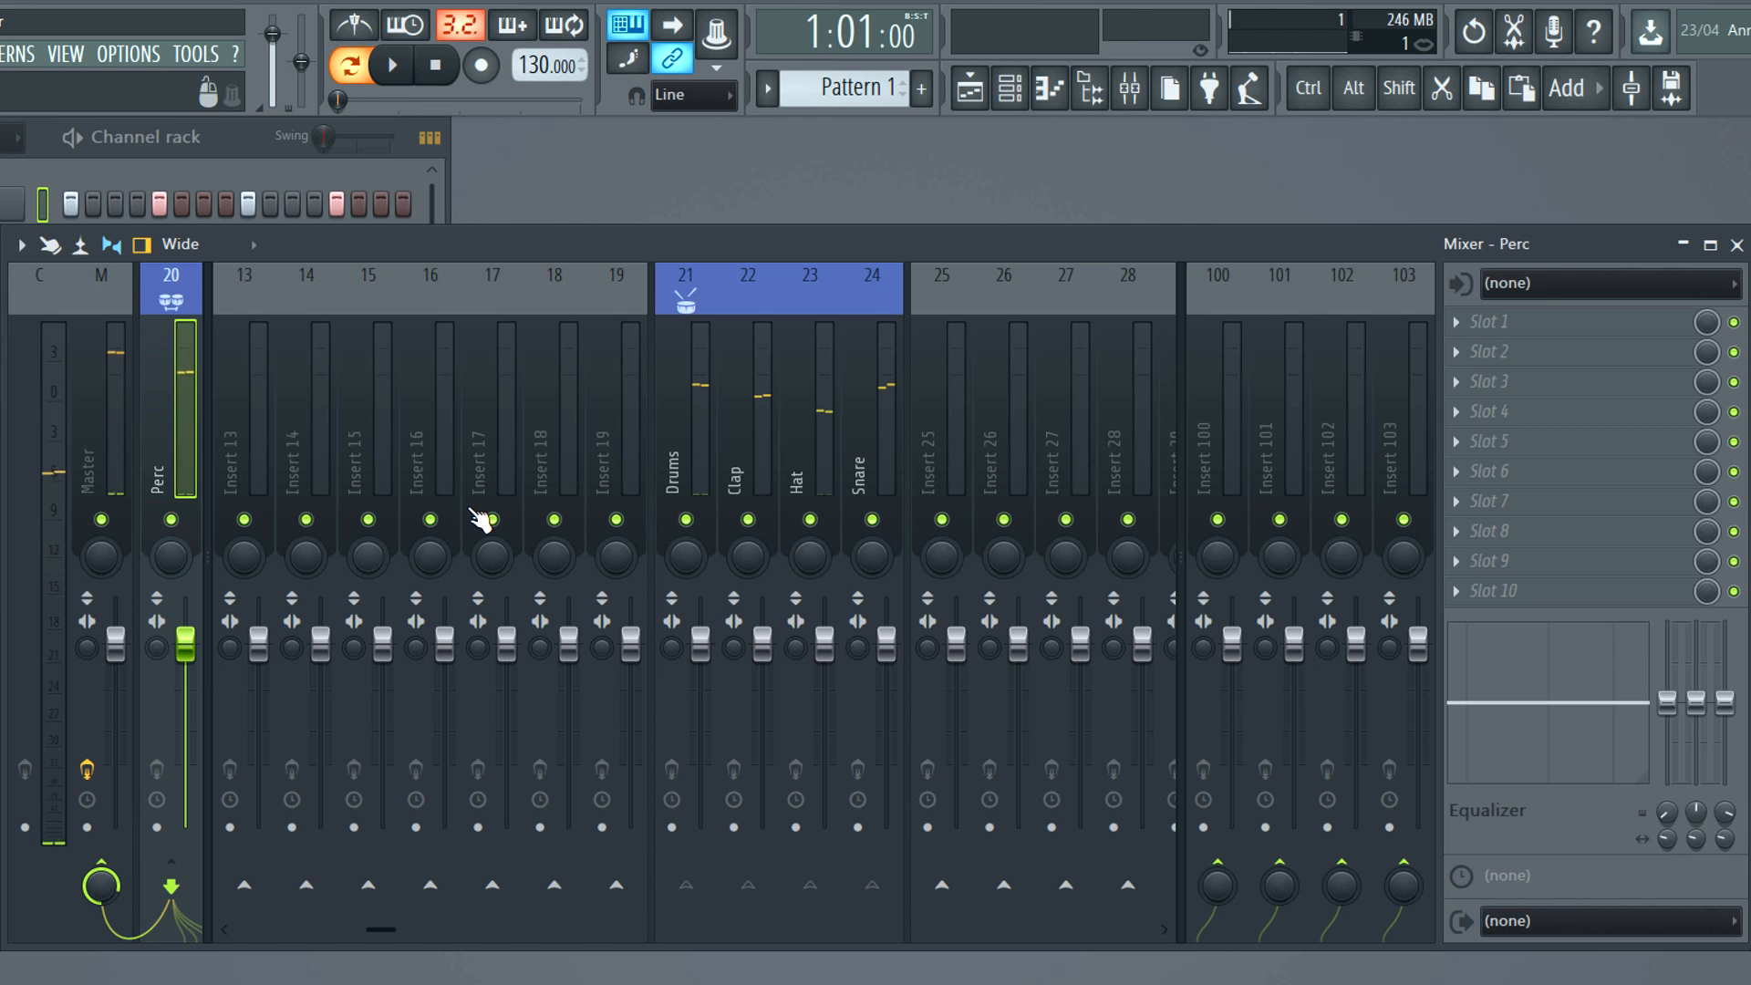
- Remove the separator from the docked Perc track in the mixer
scroll(536, 447, "up", 10)
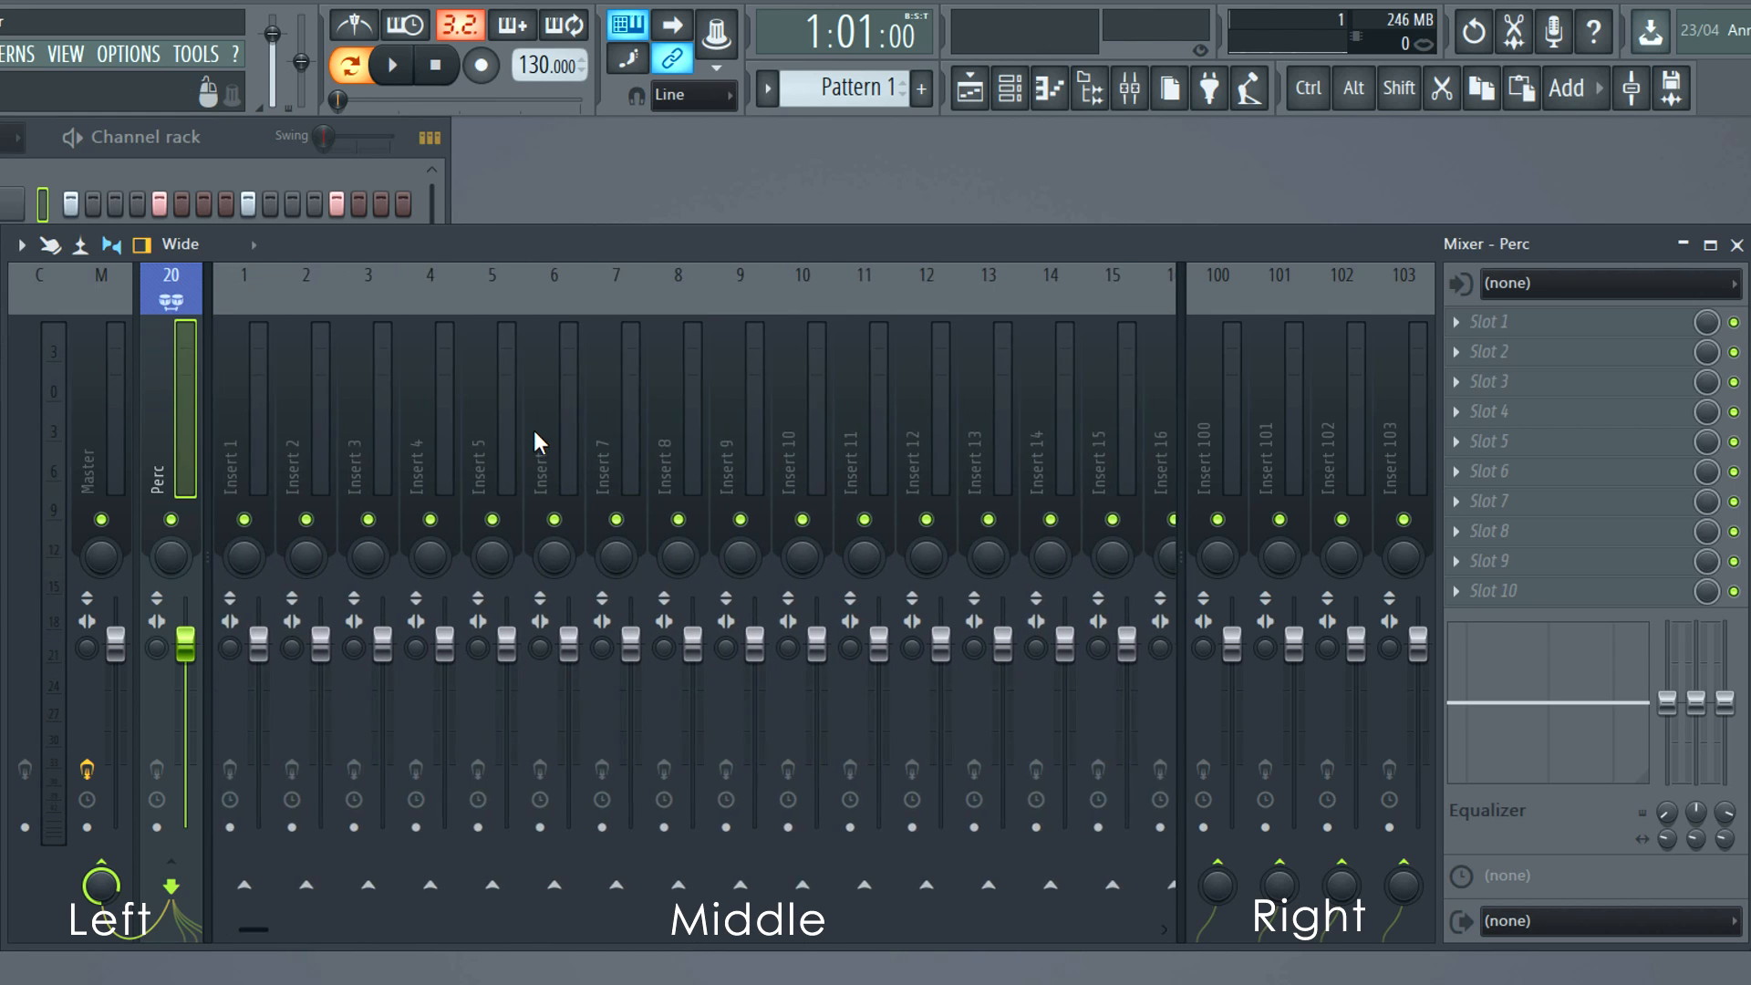
scroll(533, 428, "down", 12)
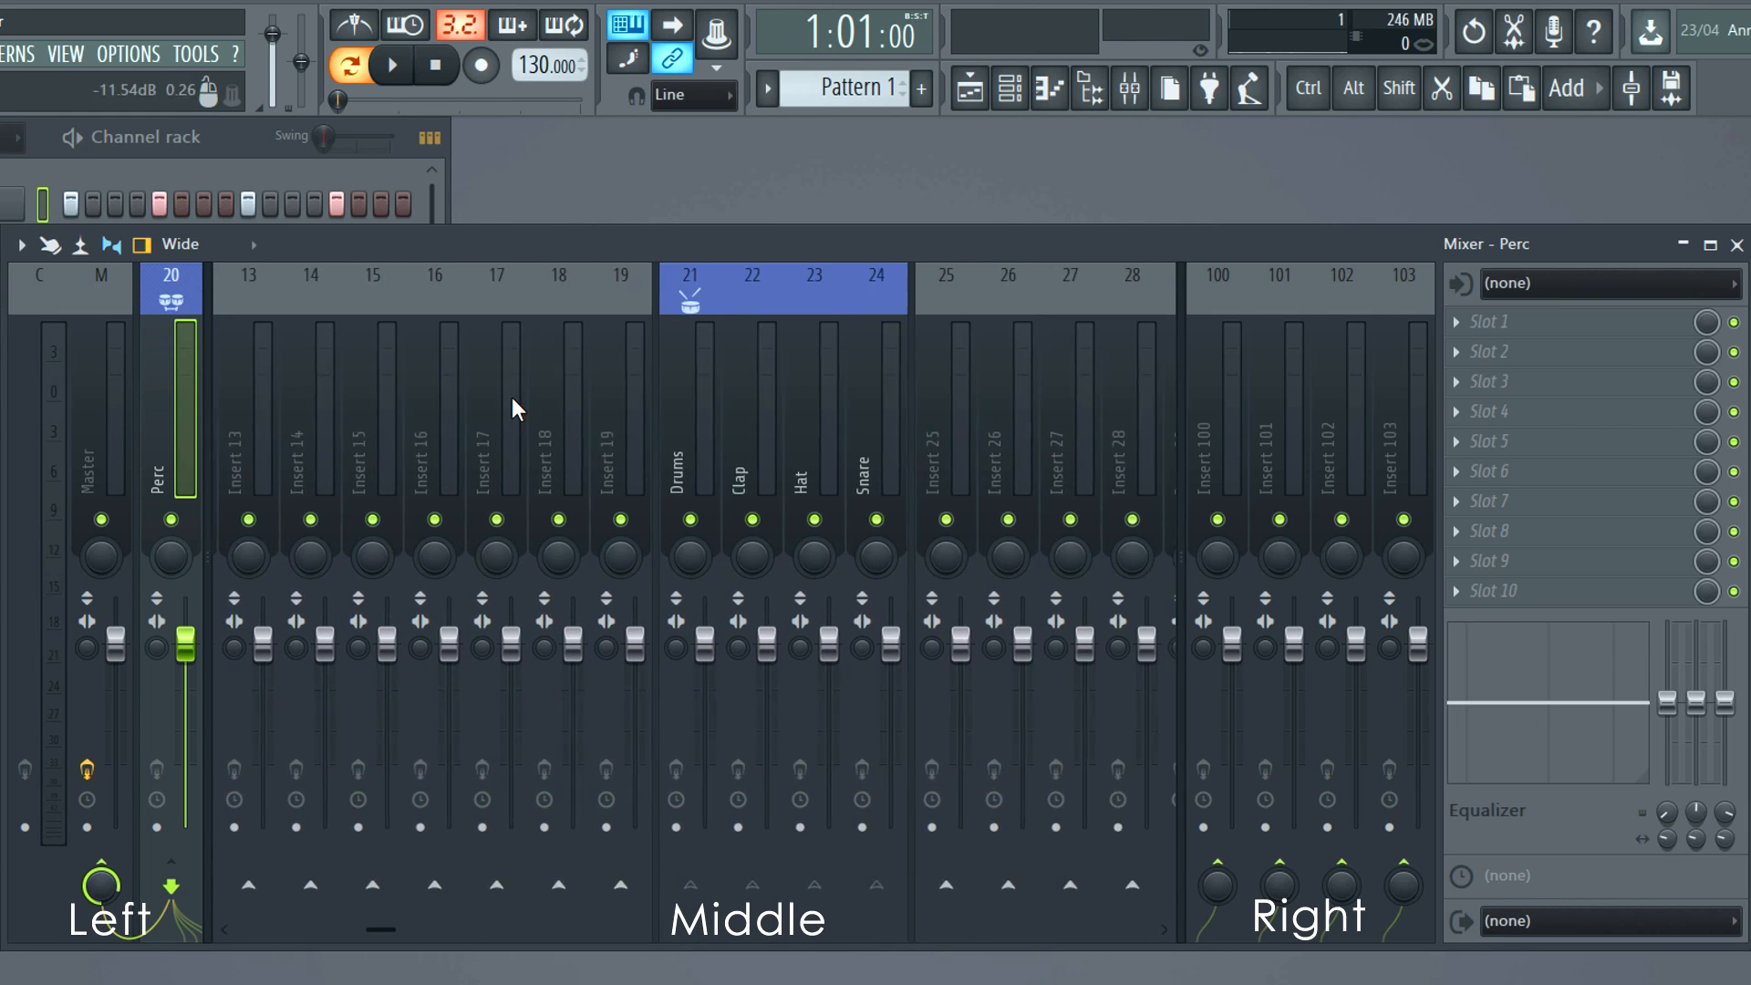
scroll(512, 399, "down", 3)
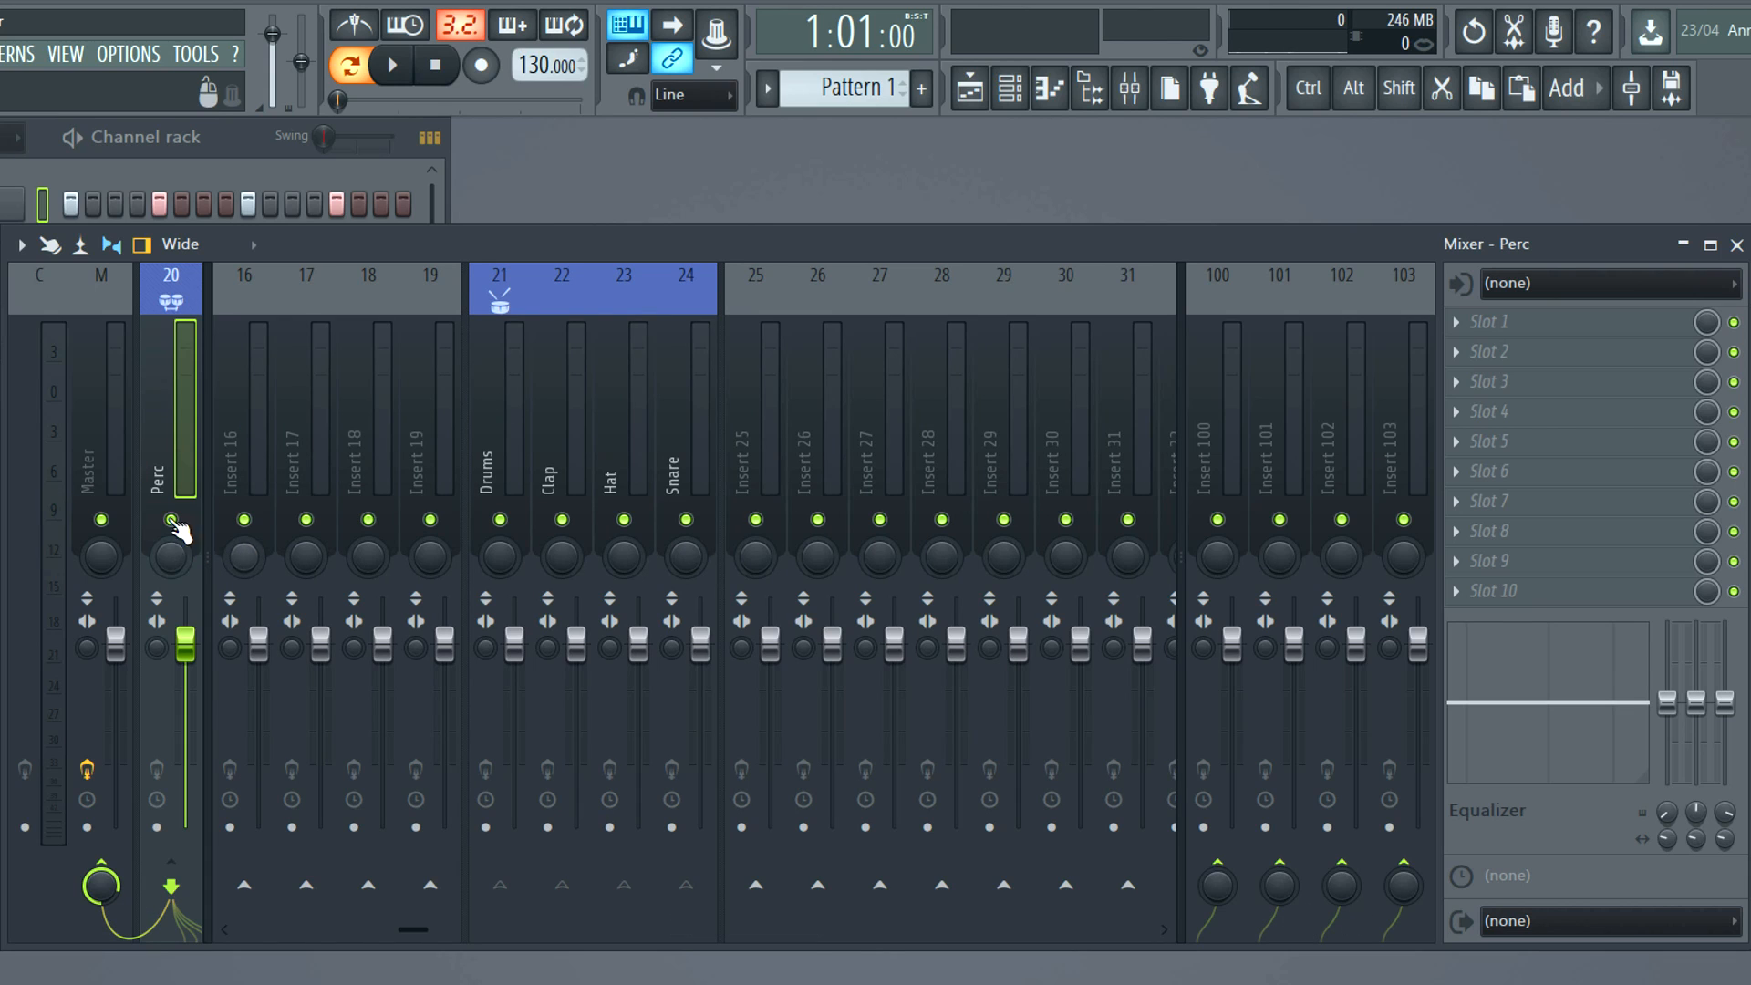
right_click(181, 427)
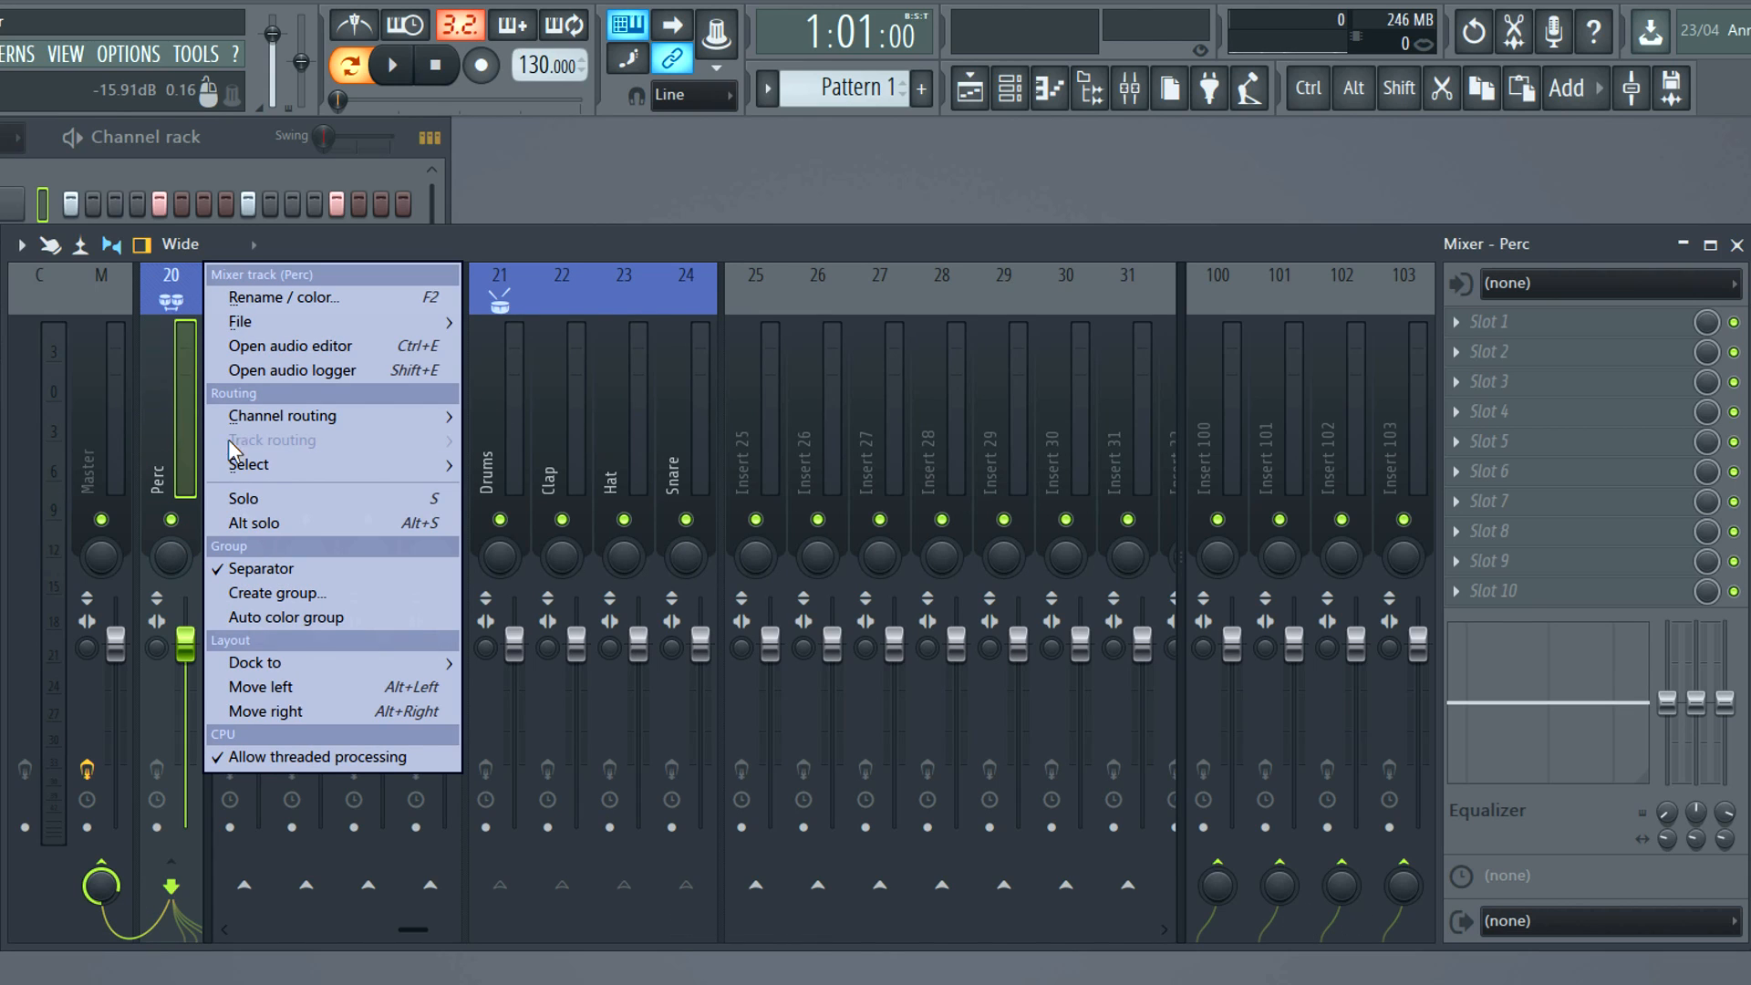
left_click(257, 568)
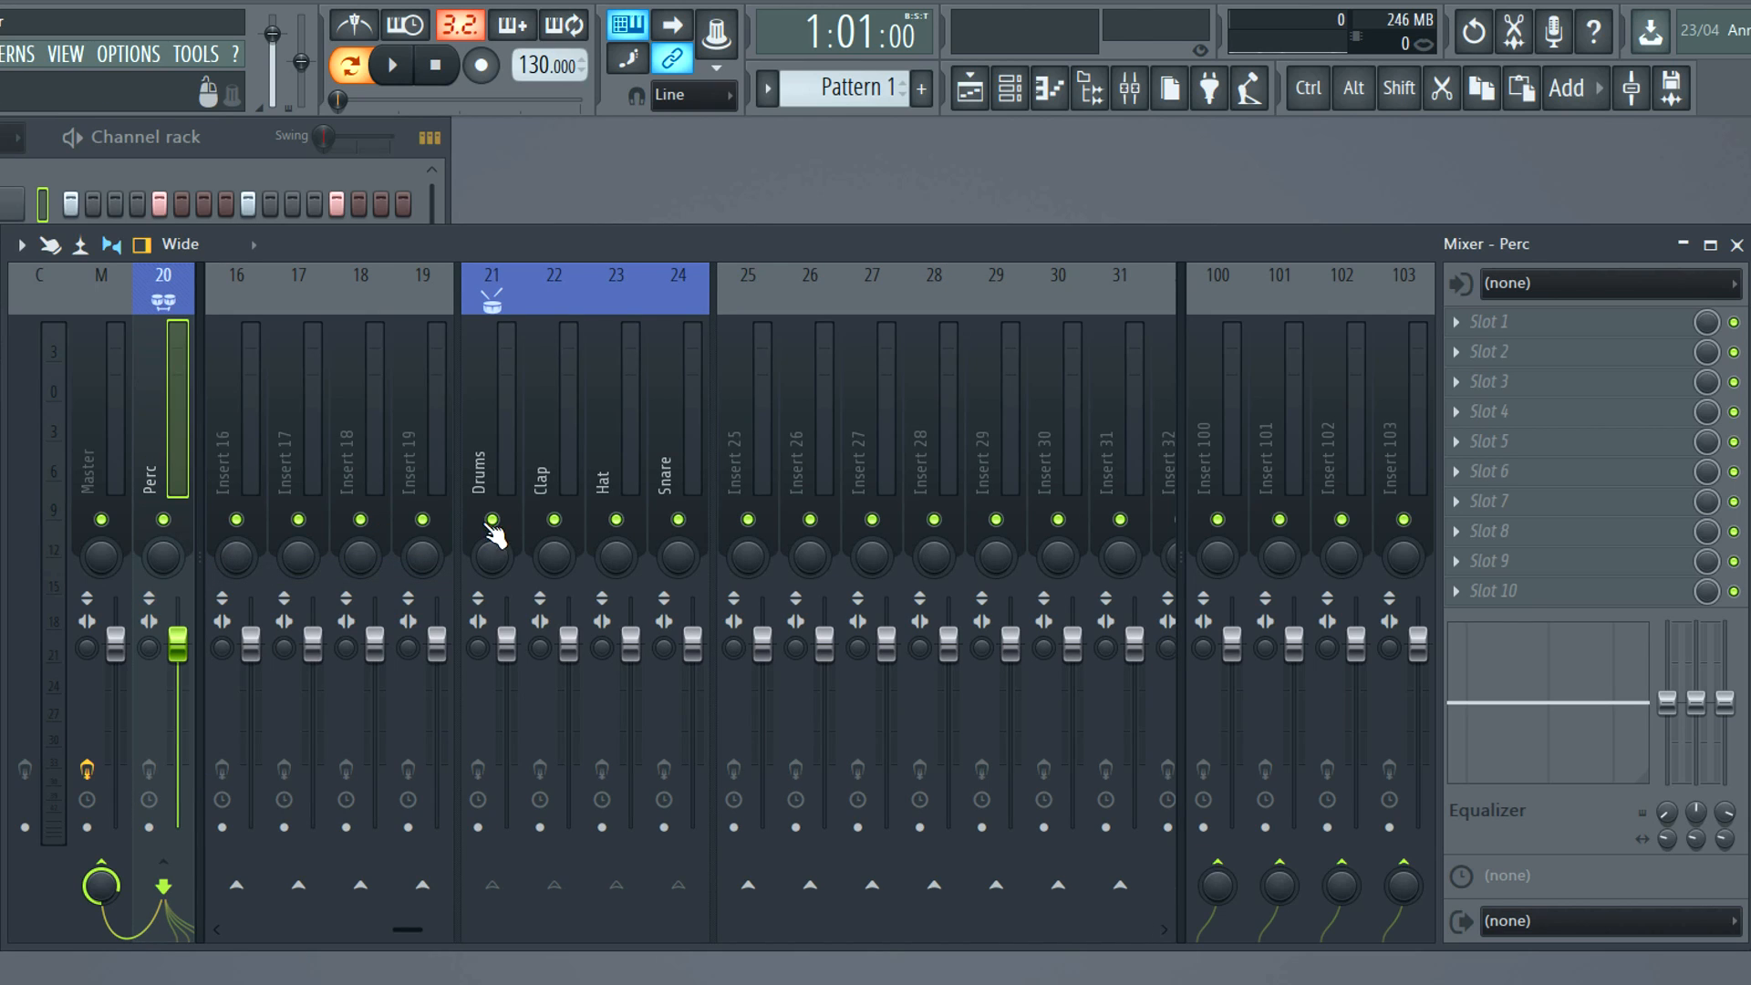
- Select Insert 25 together with Inserts 100 to 103 and dock the selection to the mixer's middle section
left_click(761, 450)
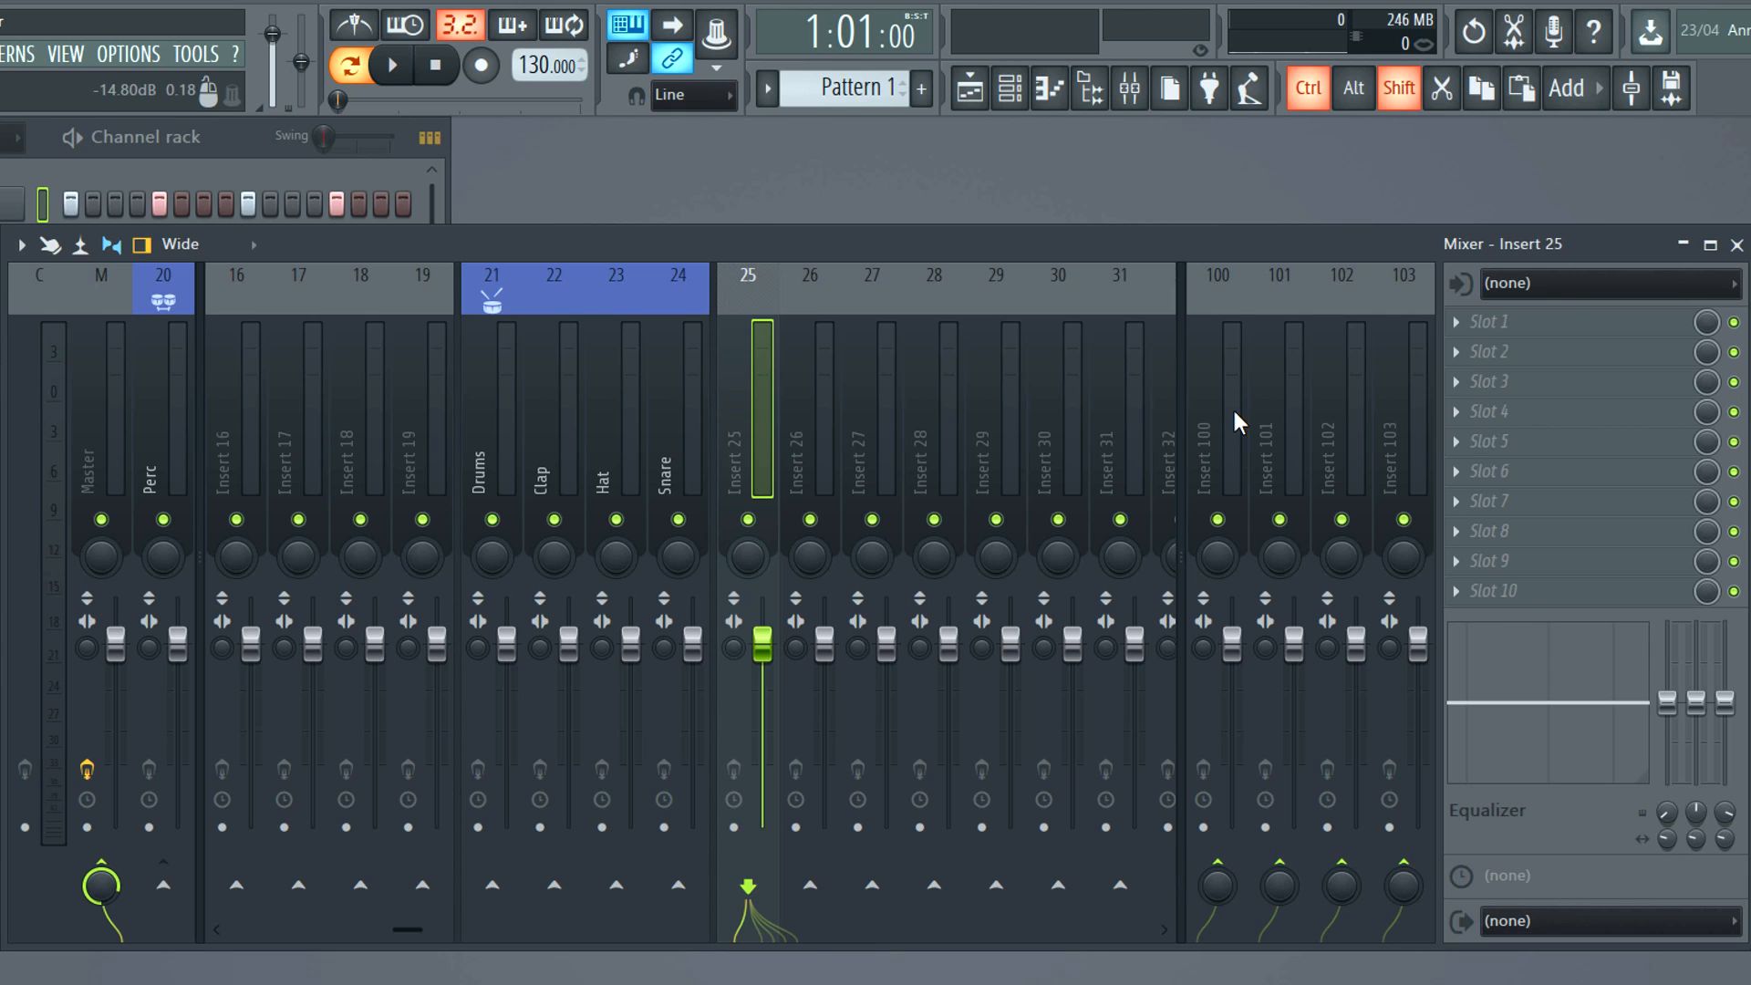
left_click_drag(1233, 412, 1420, 436)
right_click(1247, 271)
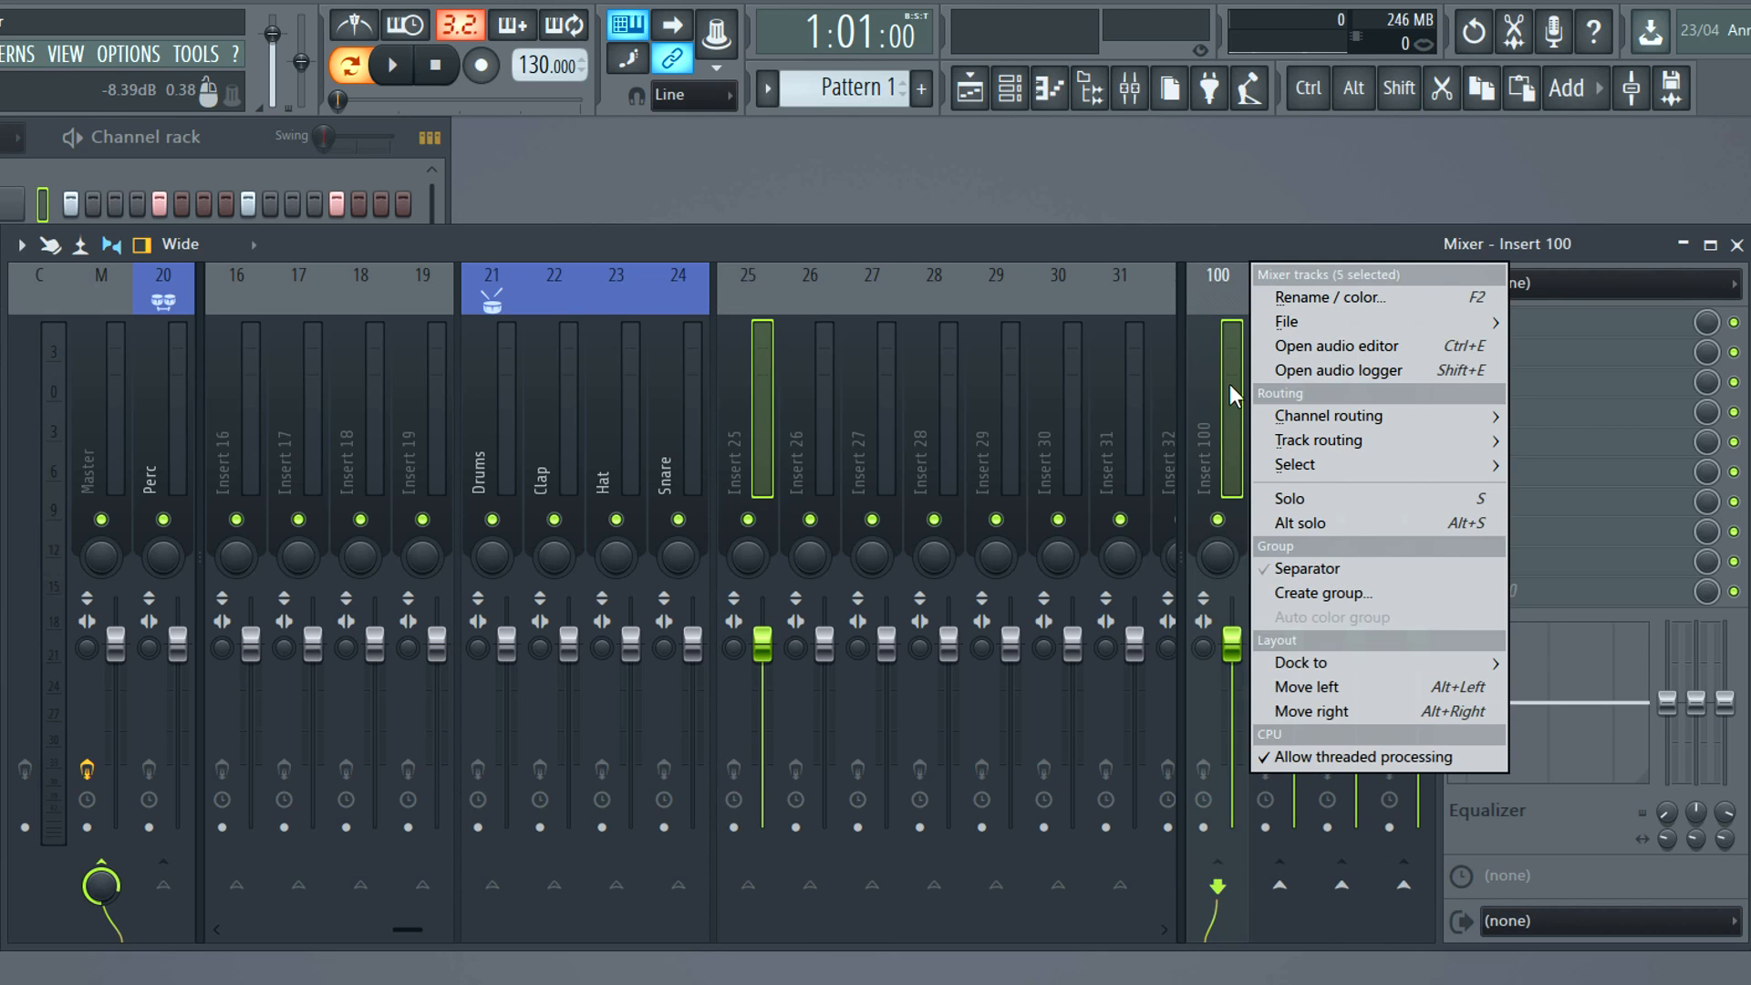
mouse_move(1328, 658)
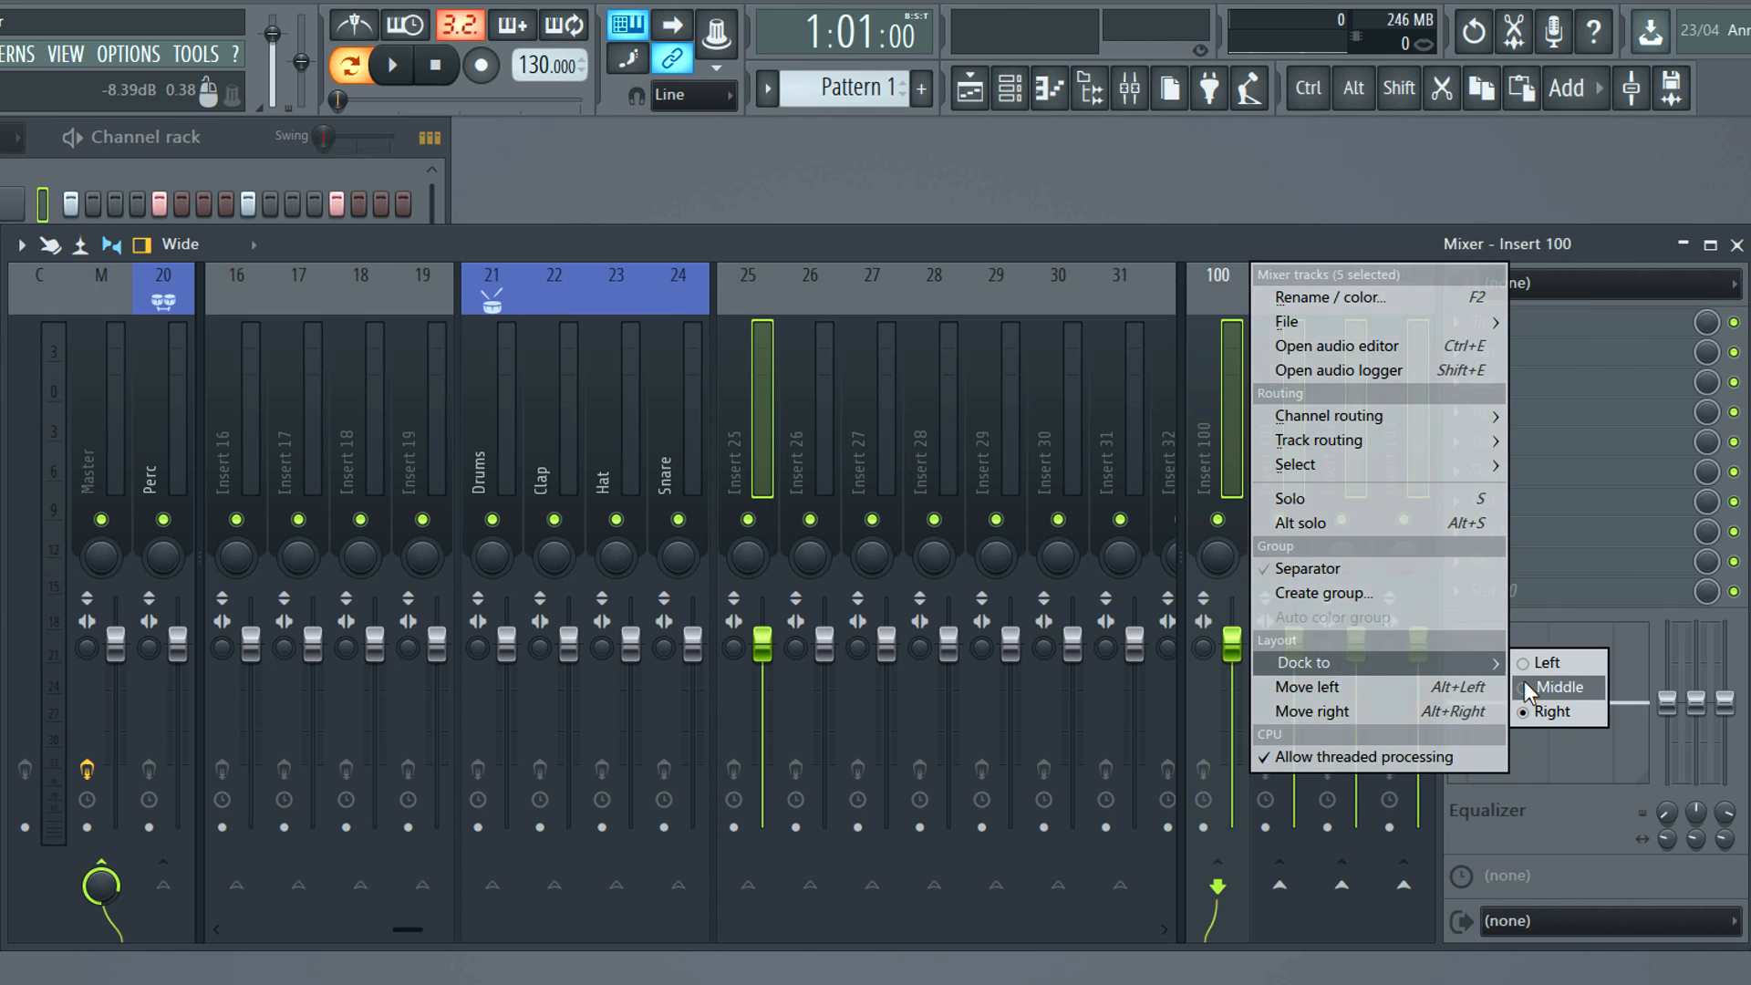
left_click(1534, 688)
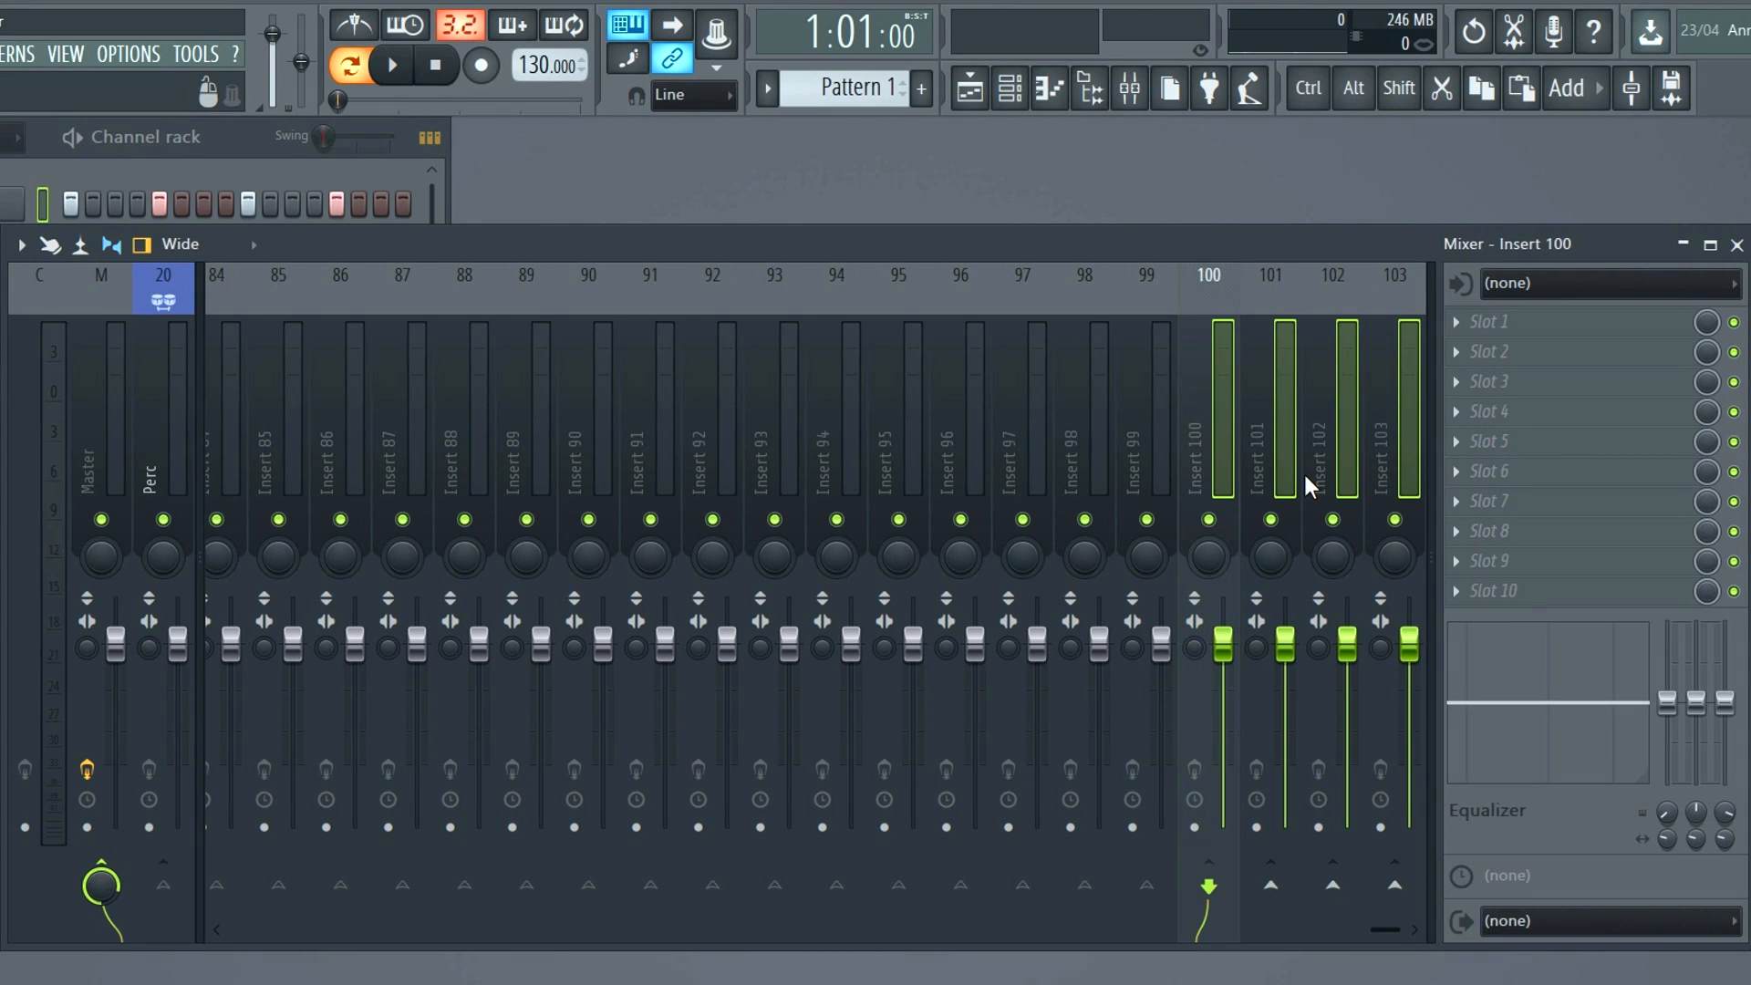
scroll(1021, 447, "up", 10)
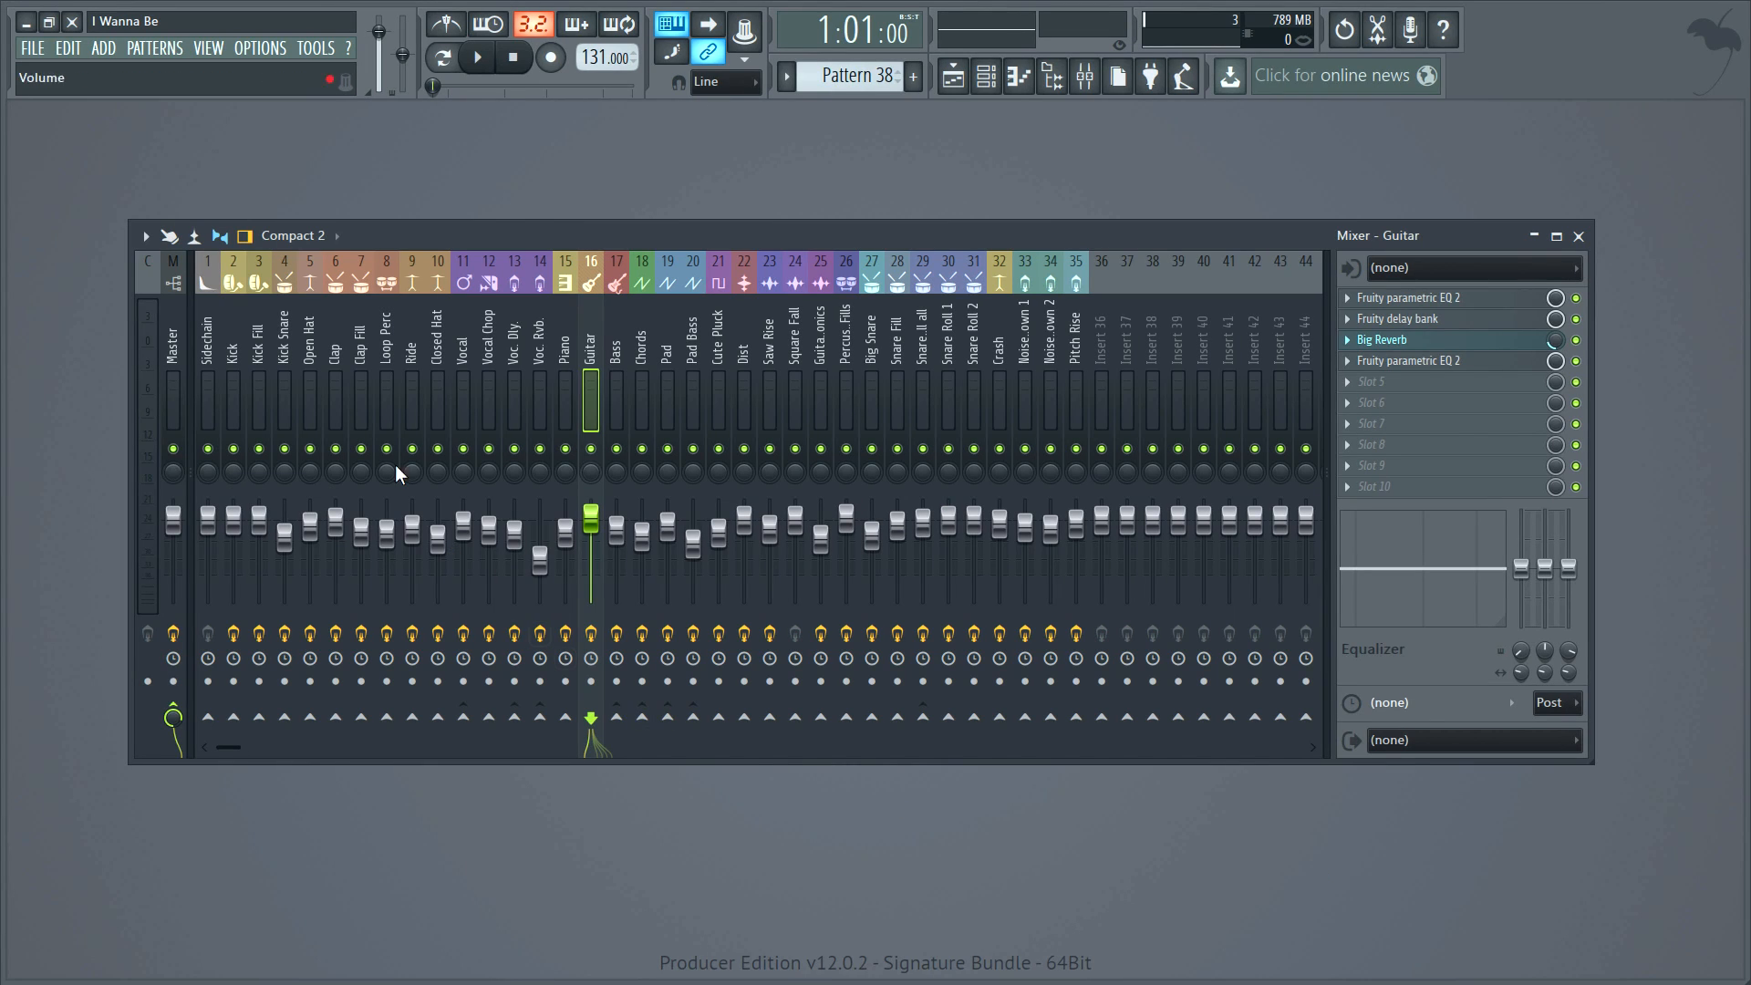
- Switch the I Wanna Be project's mixer to the Extra large layout and make the mixer window taller
left_click(315, 239)
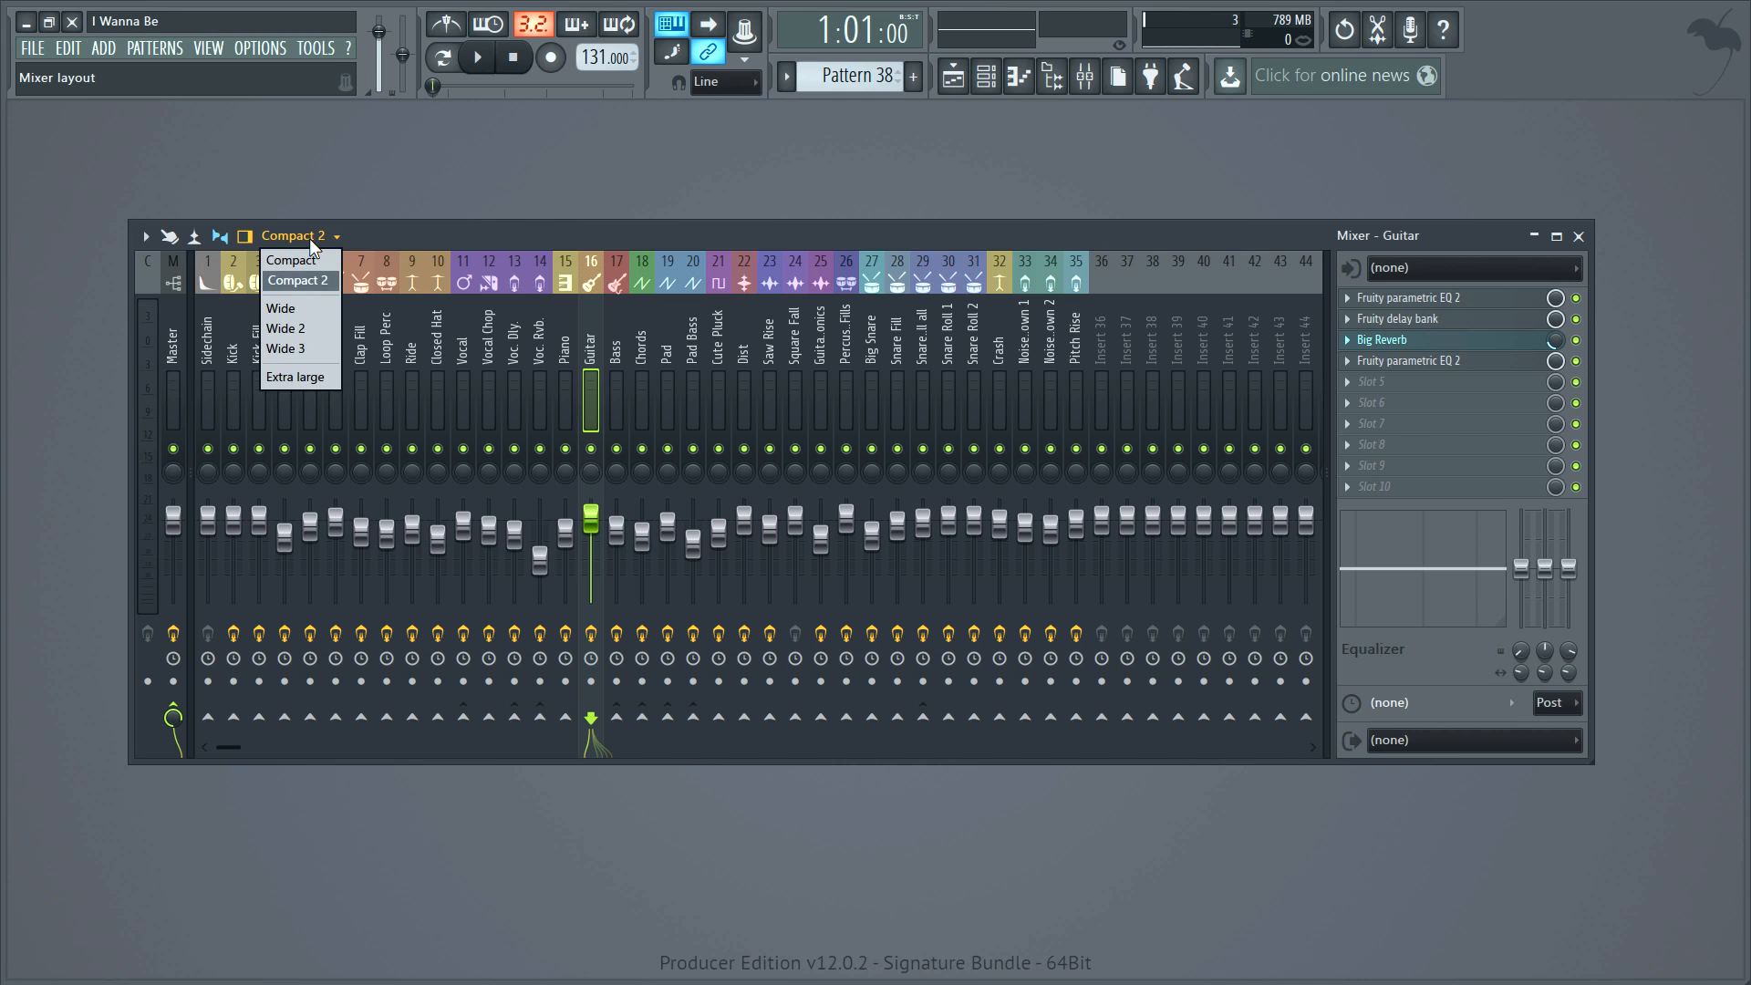
left_click(296, 376)
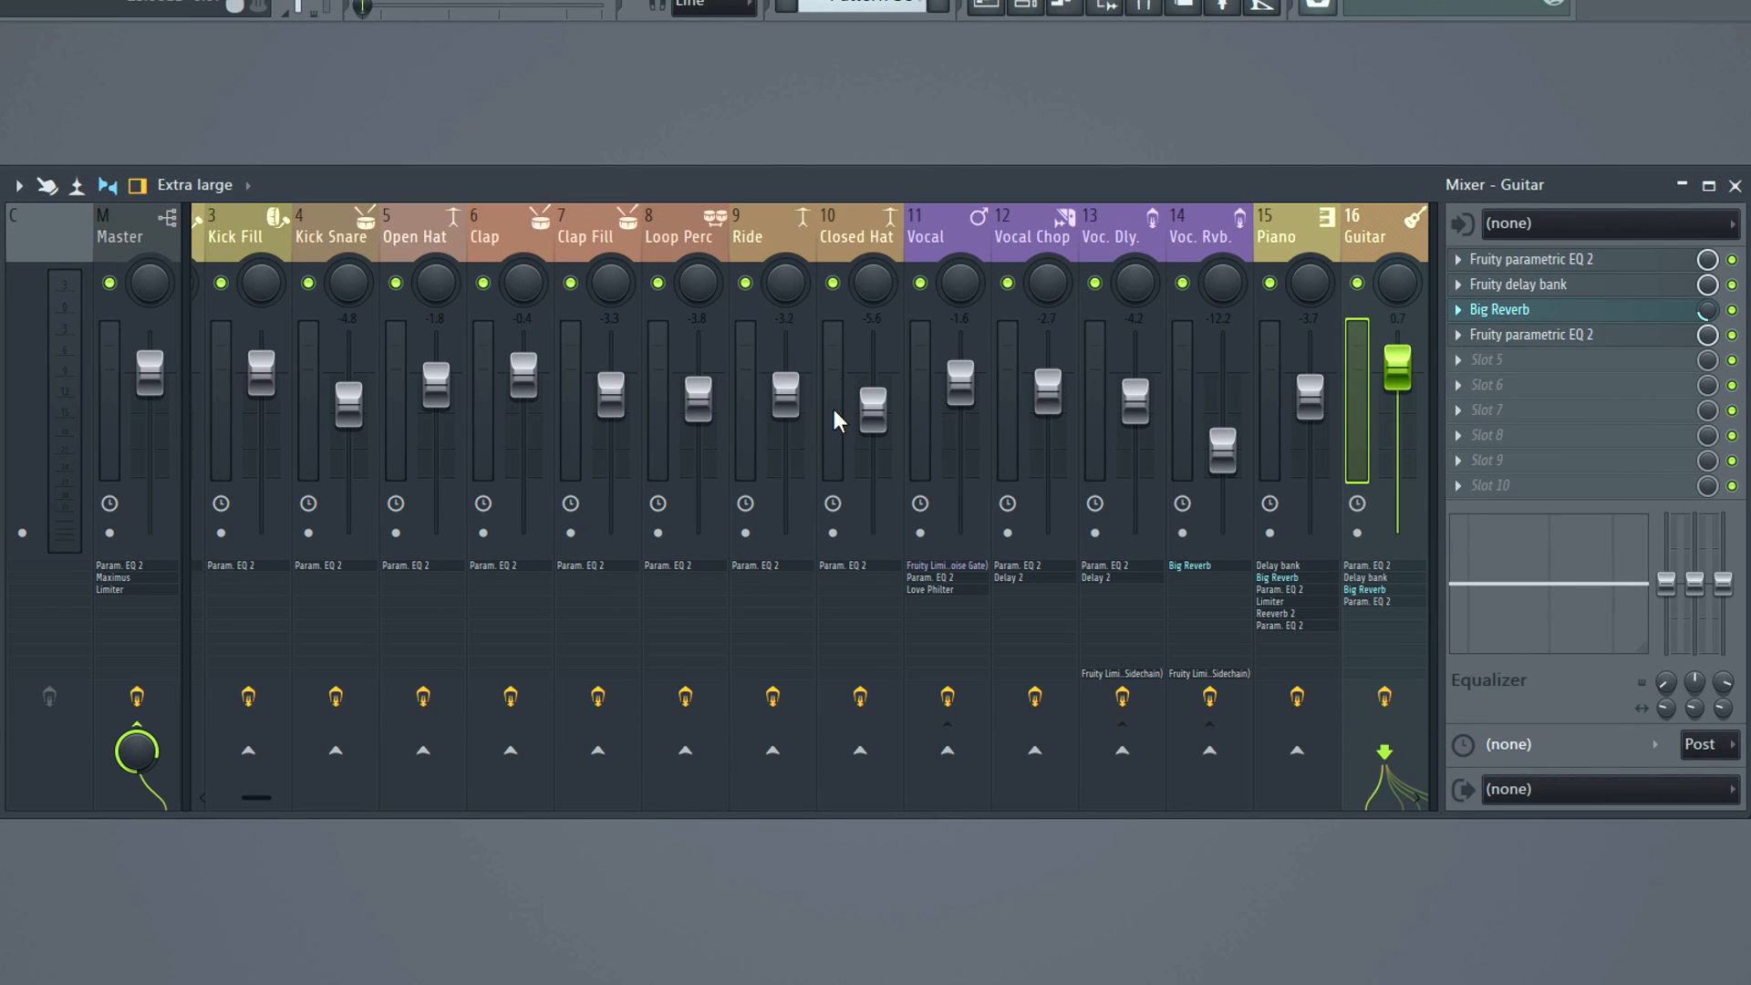
scroll(845, 246, "down", 7)
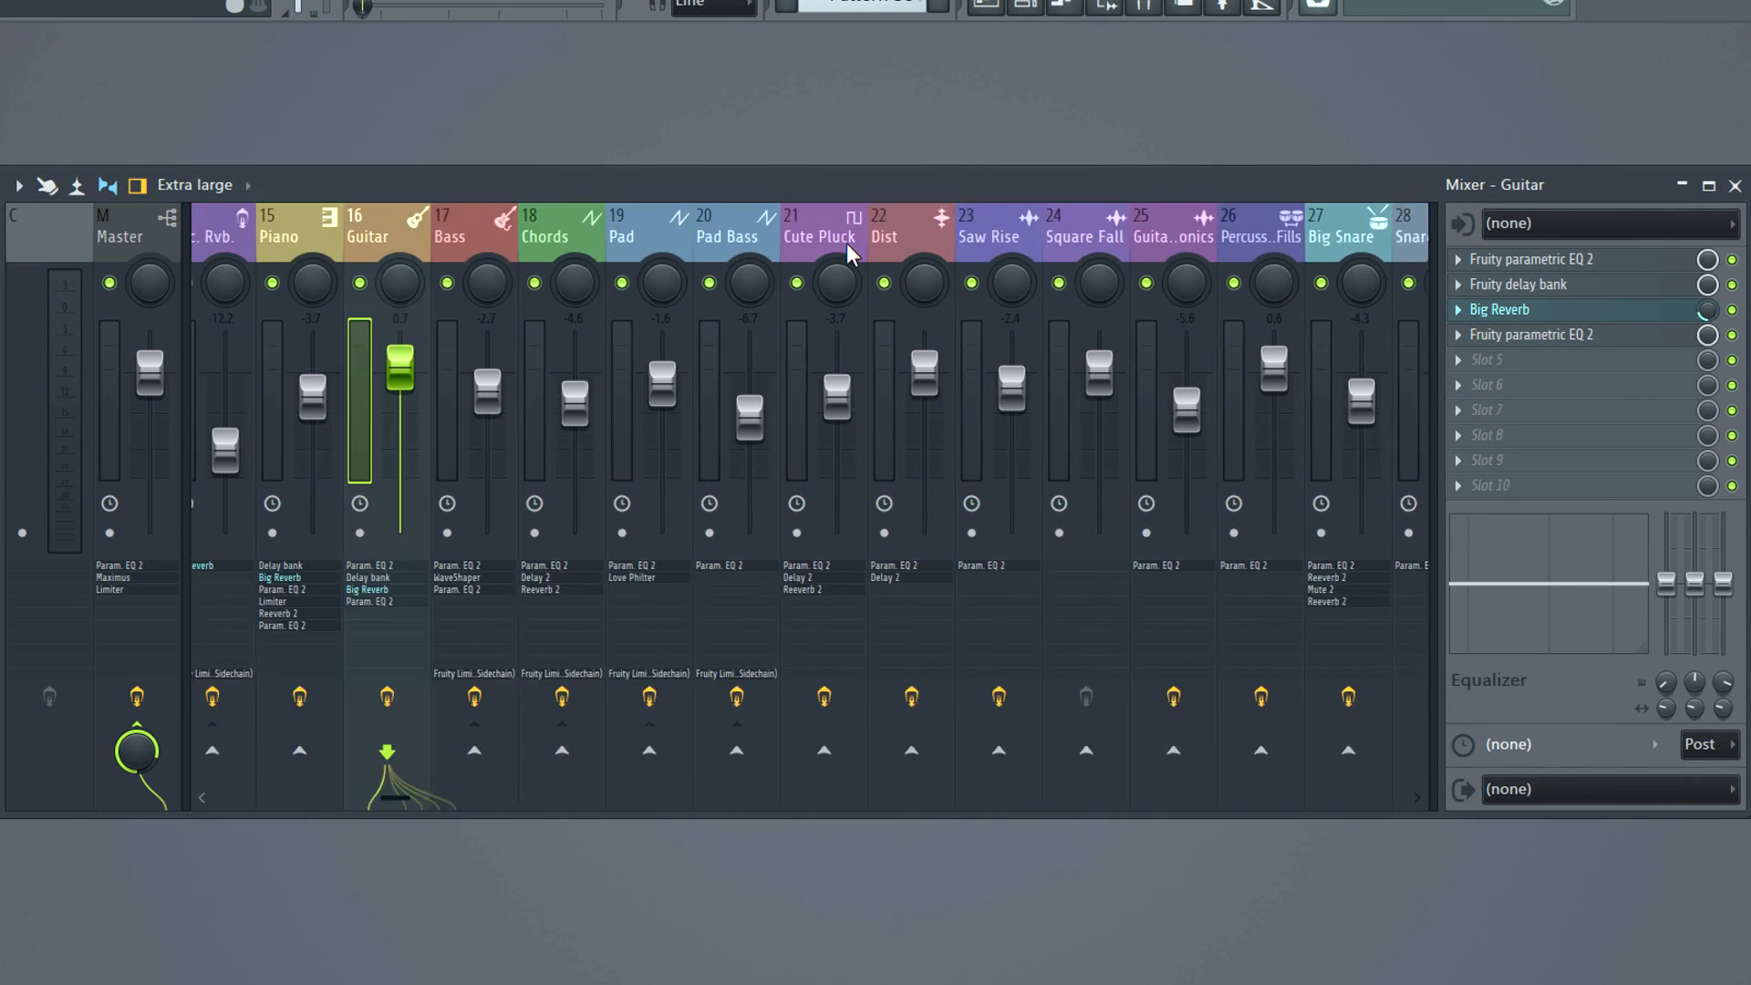
left_click_drag(838, 817, 838, 909)
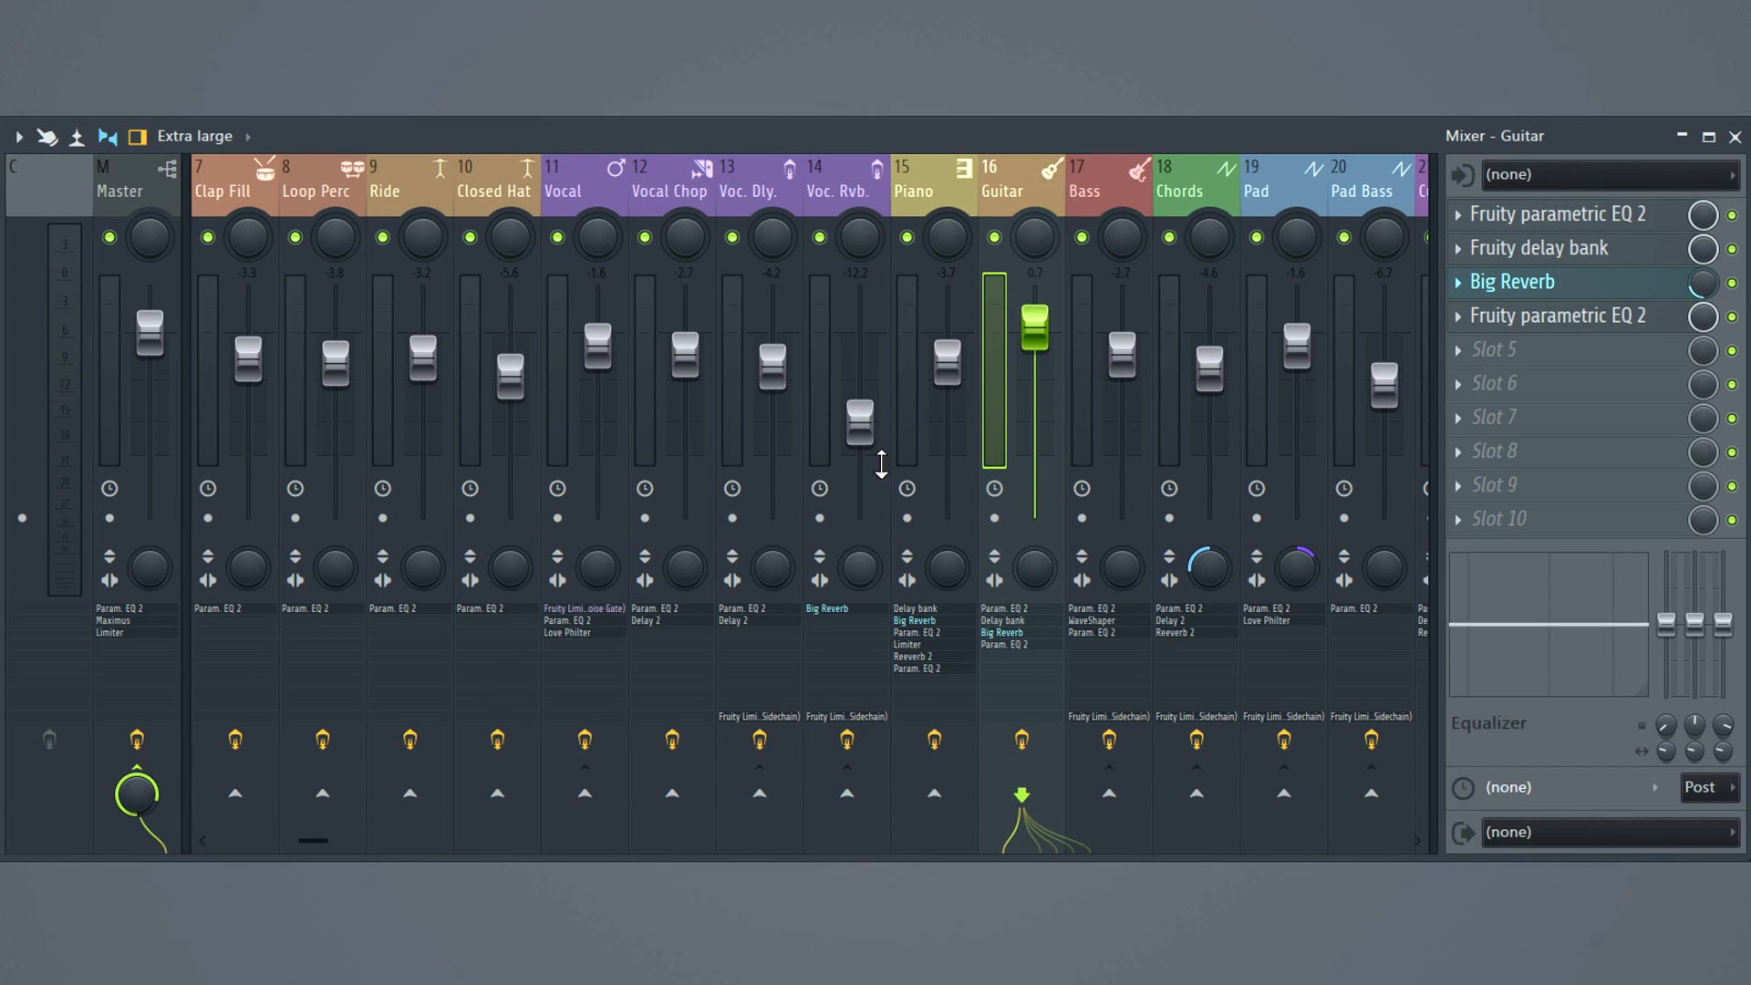
- Select the Piano track, hide the mixer's effects panel, and inspect the Piano plugins from the track's own effect list
left_click(906, 386)
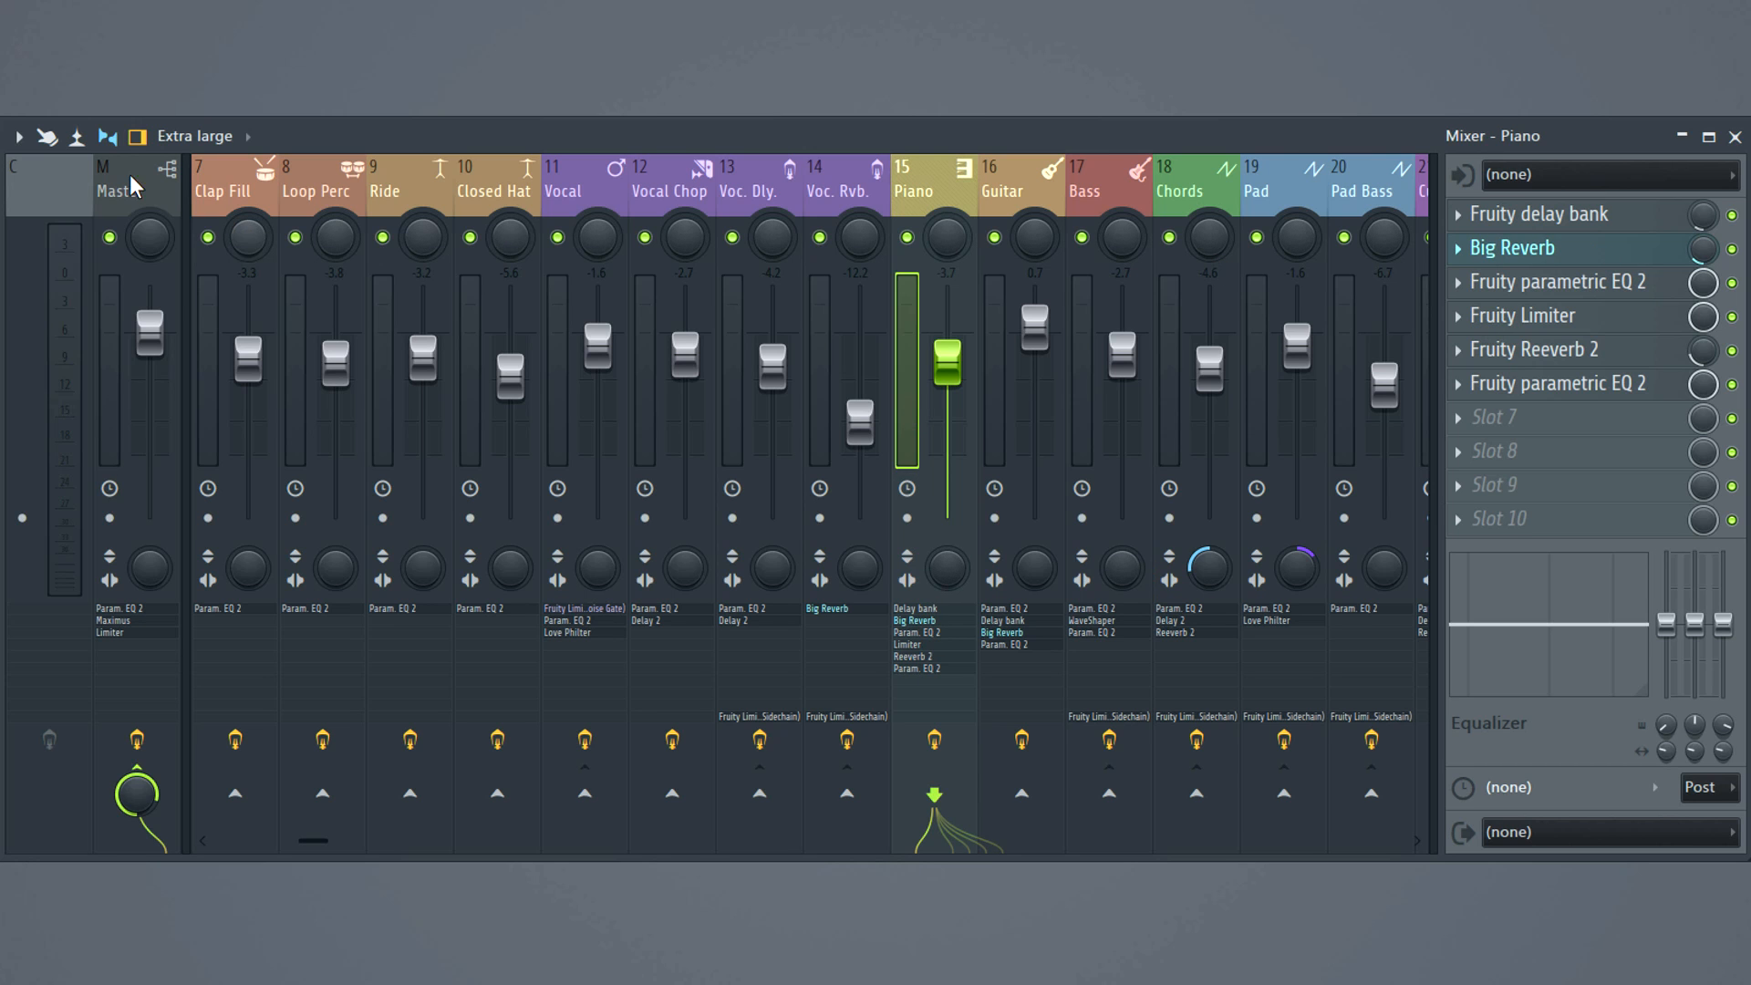
left_click(138, 137)
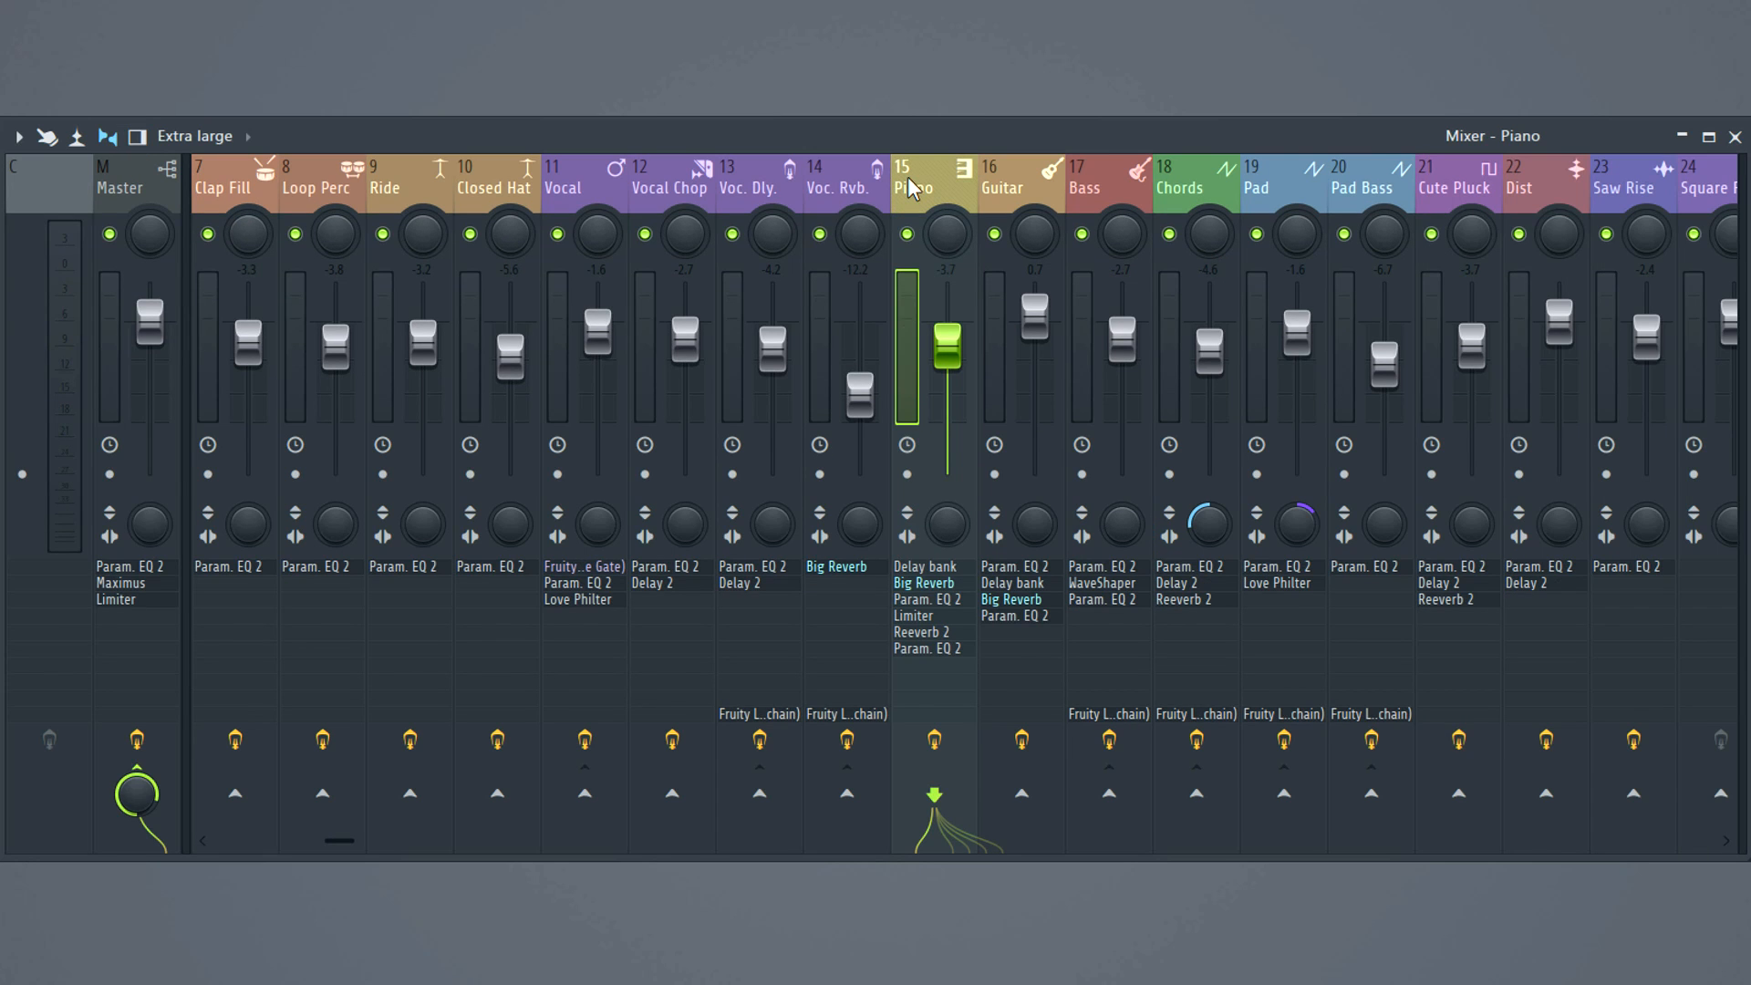
left_click(924, 584)
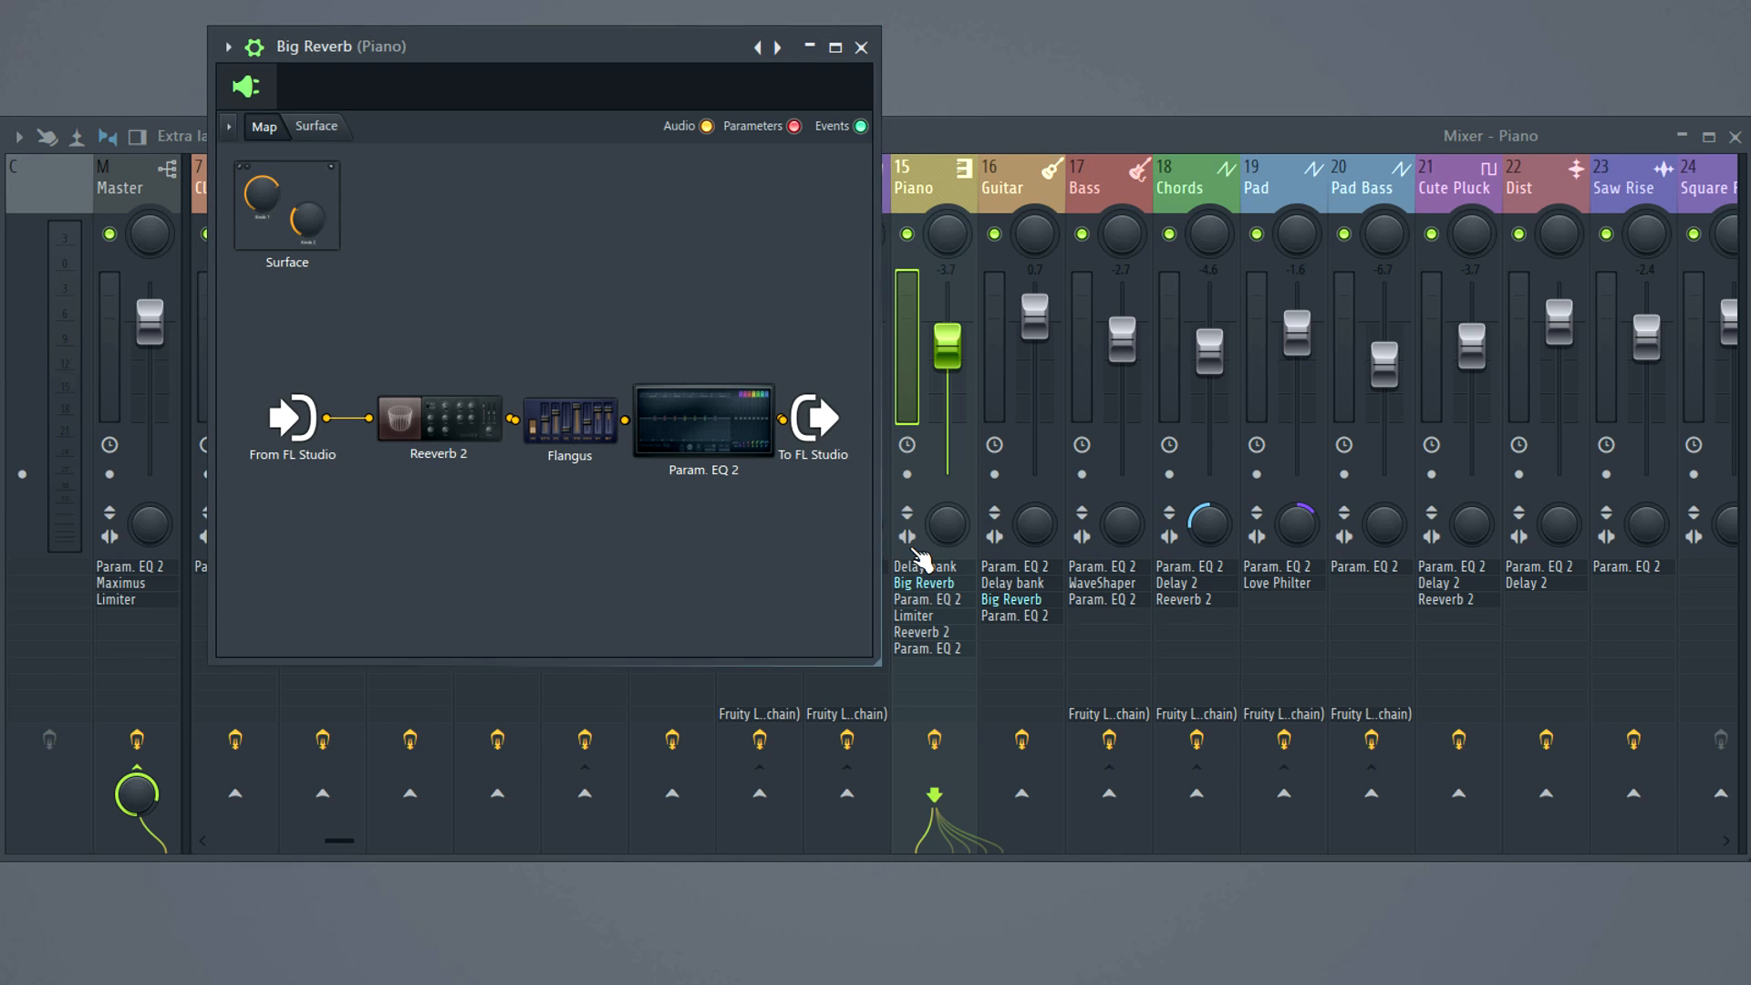
left_click(860, 47)
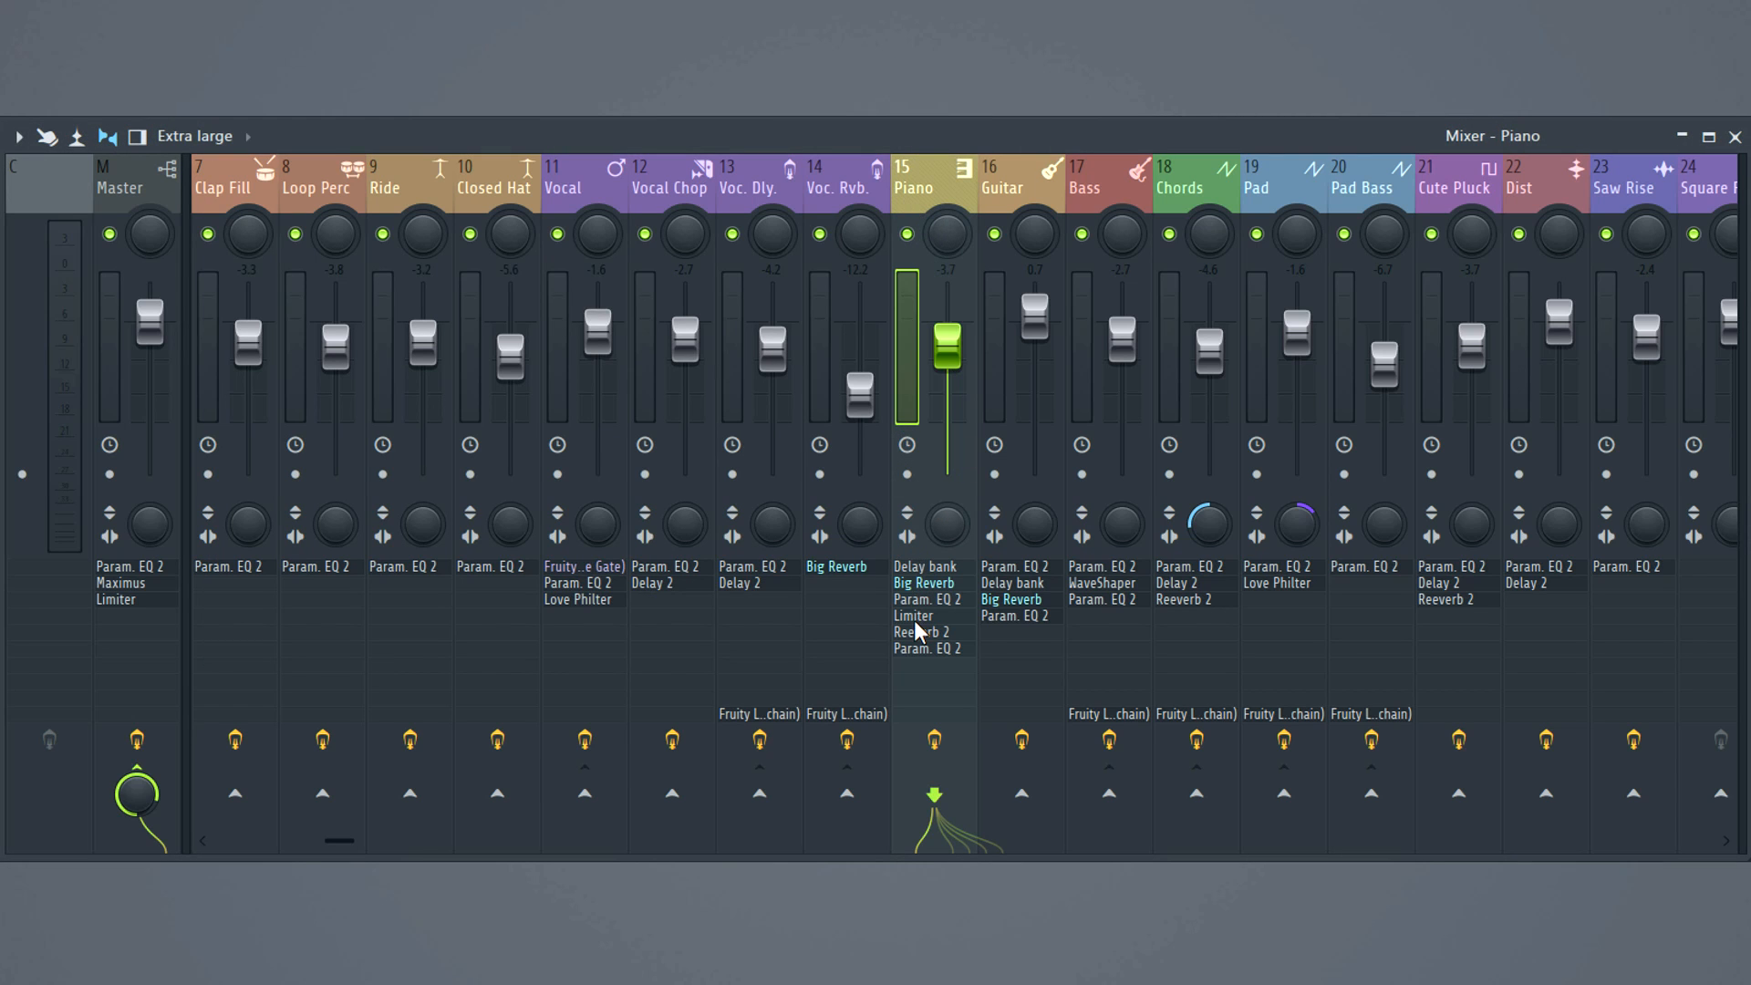
left_click(918, 617)
left_click(921, 567)
left_click(936, 648)
left_click(906, 499)
- Move Big Reverb down one slot in the Piano track's effect list and show the mixer's effects panel
right_click(910, 588)
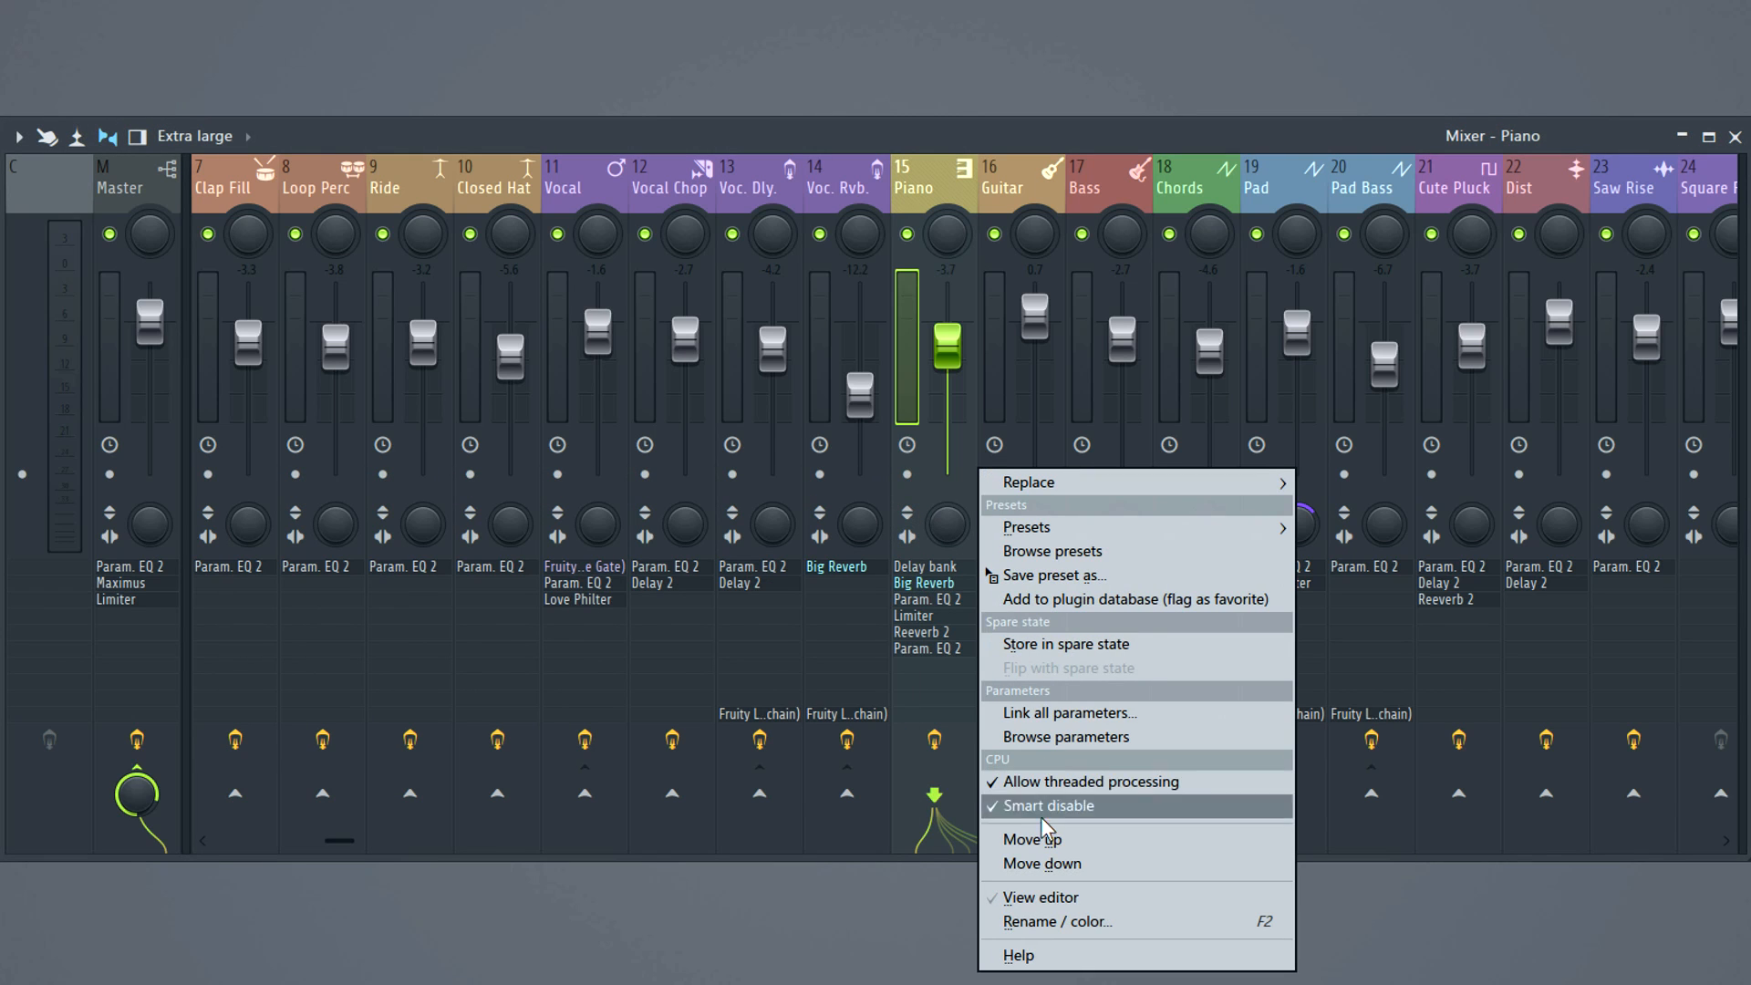
left_click(1044, 861)
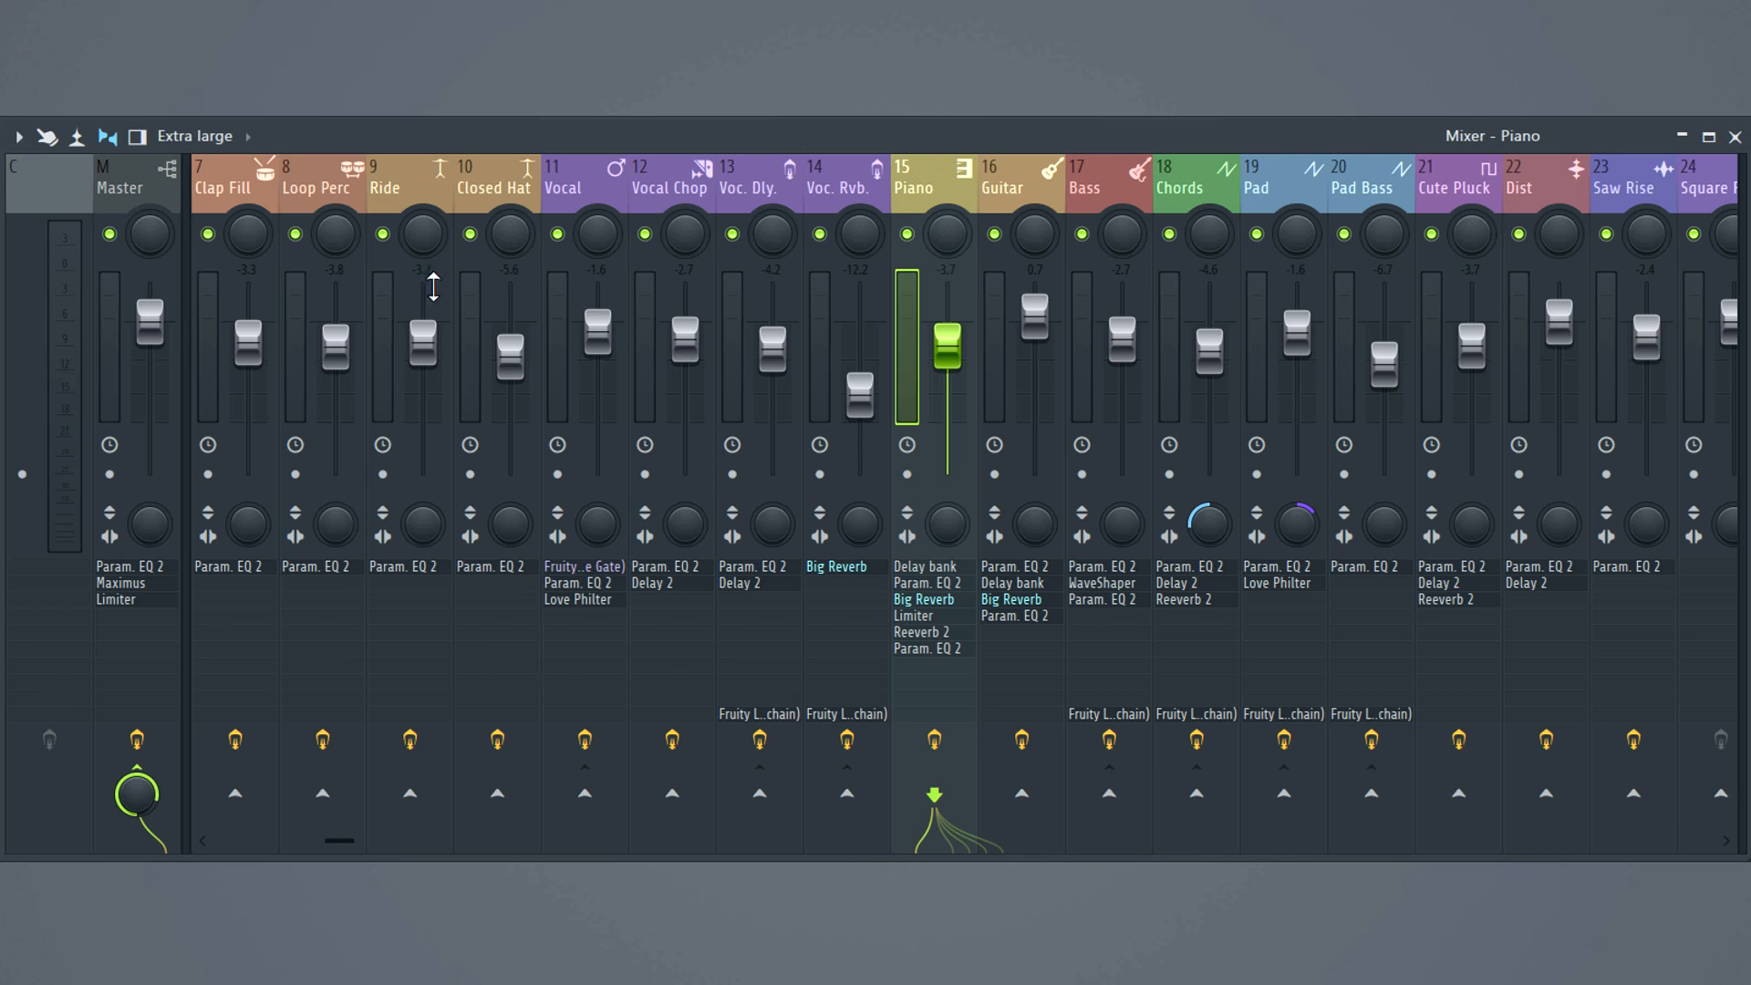
left_click(138, 136)
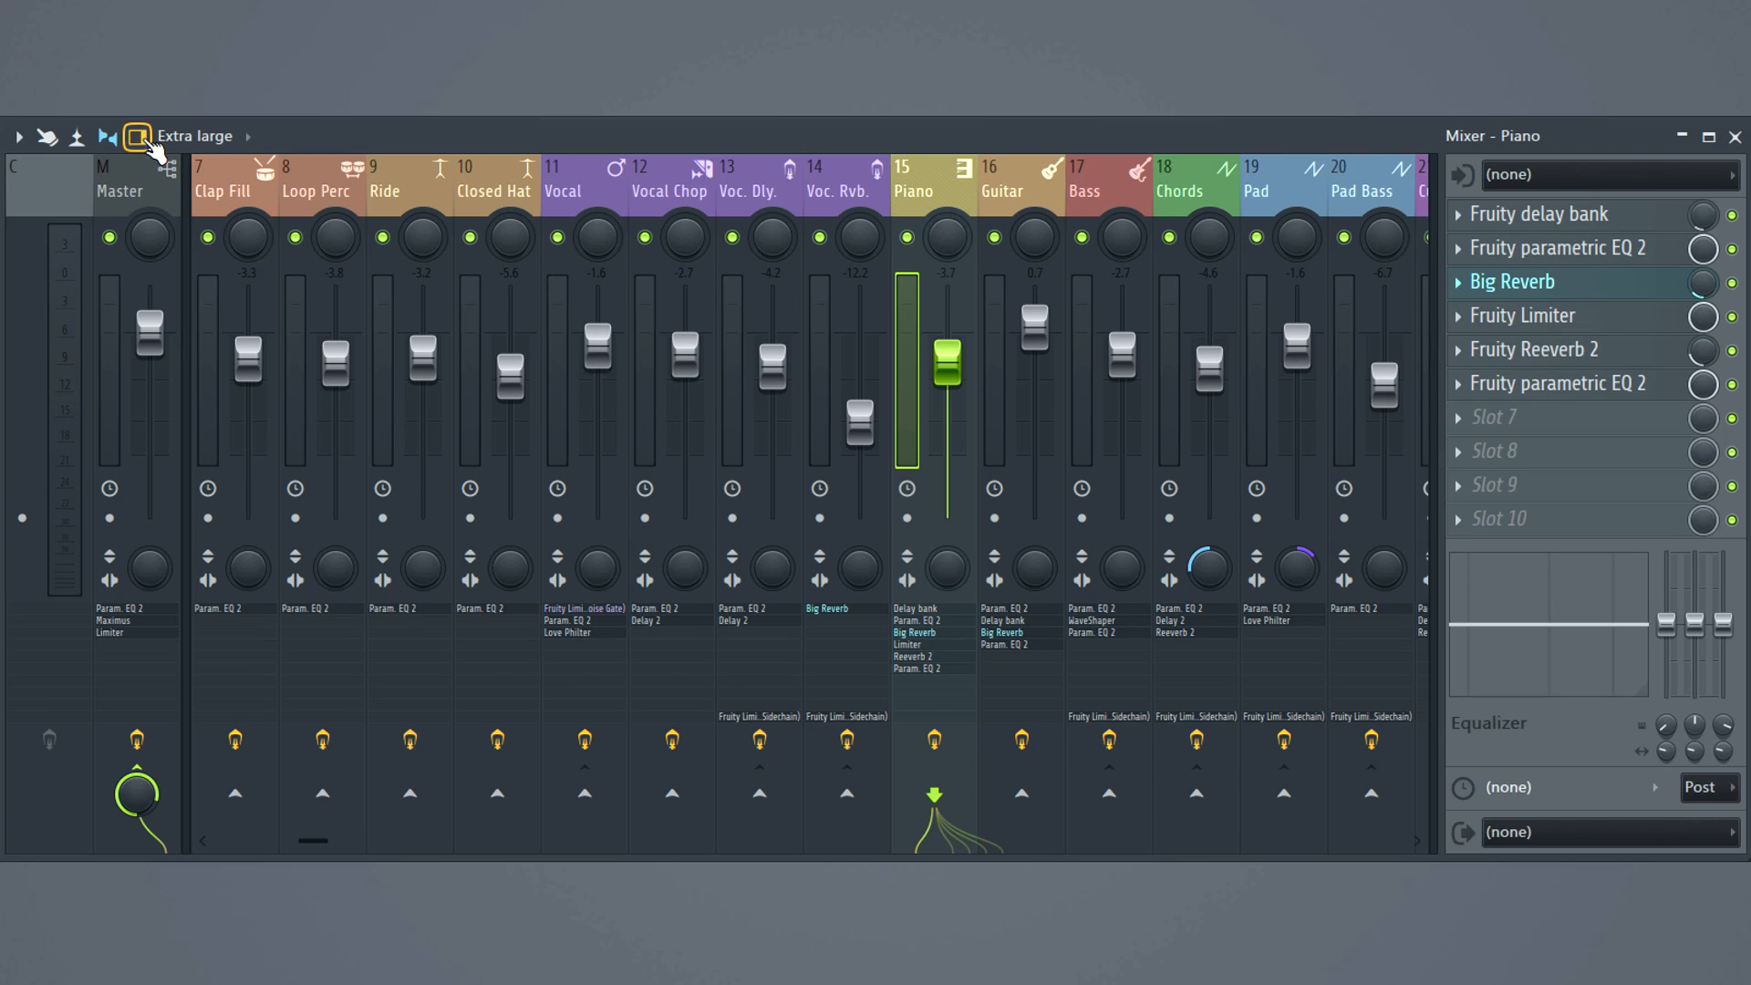
- Move Big Reverb further down the Piano track's effect chain to slot 7
right_click(908, 644)
left_click(1021, 835)
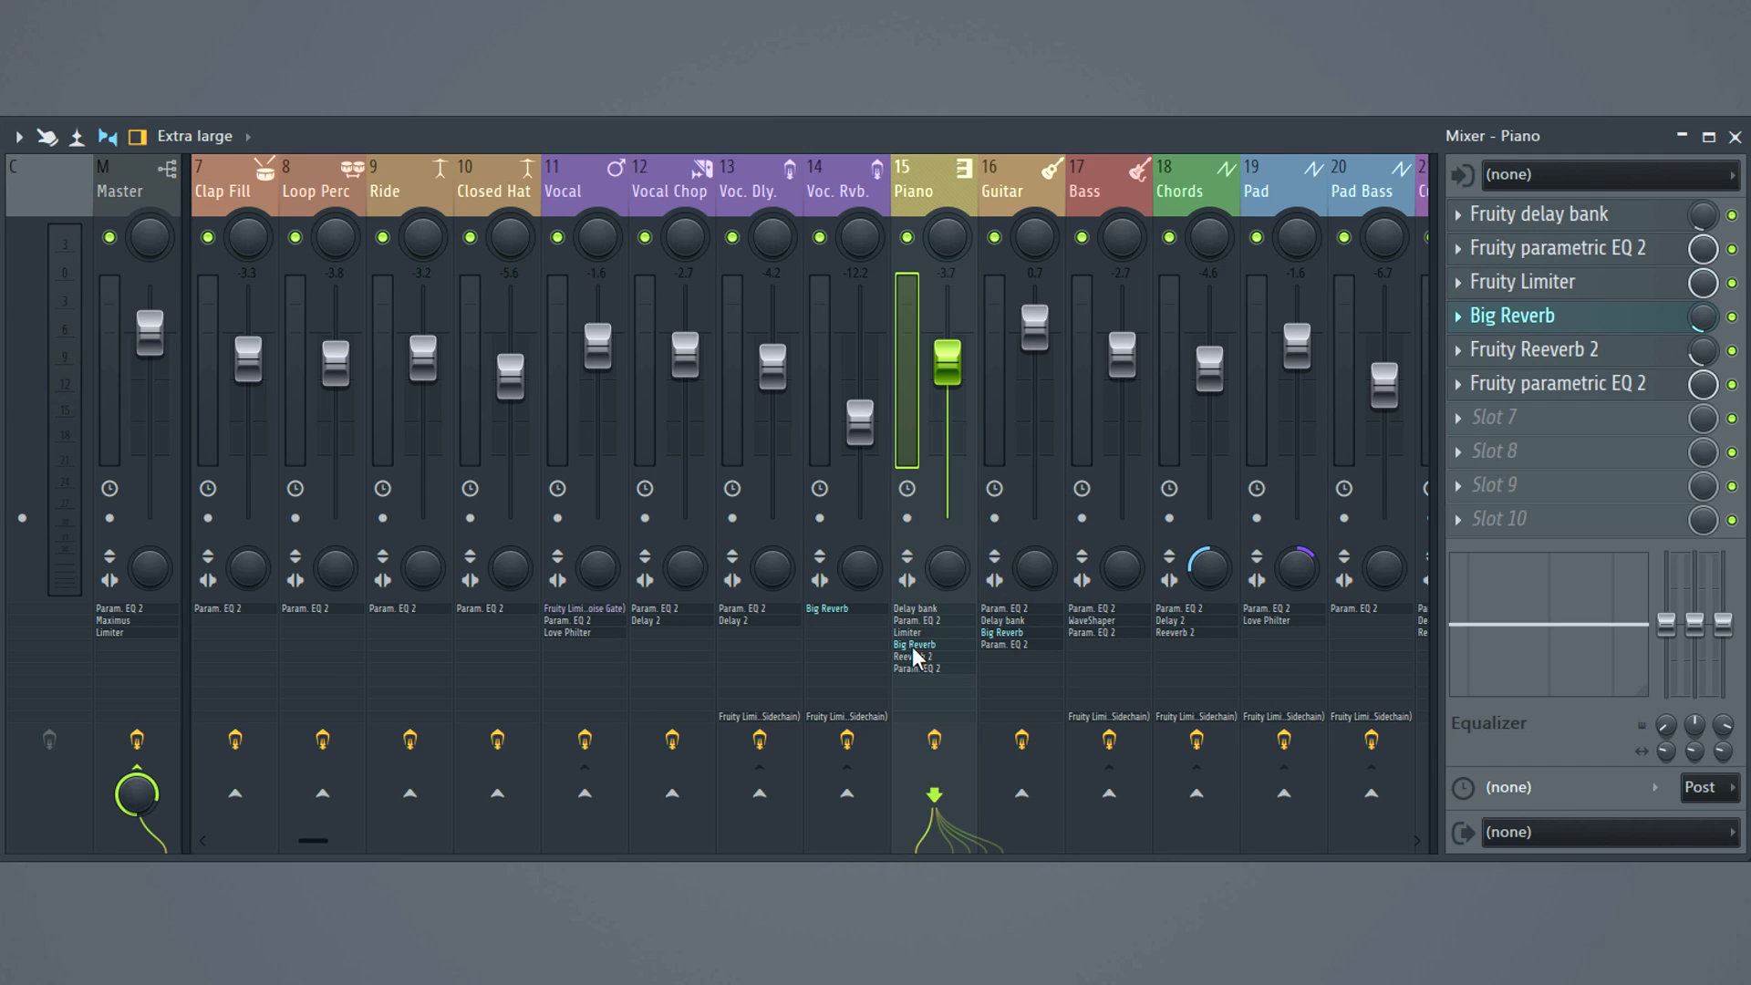
right_click(914, 649)
left_click(1040, 864)
right_click(914, 659)
left_click(1040, 863)
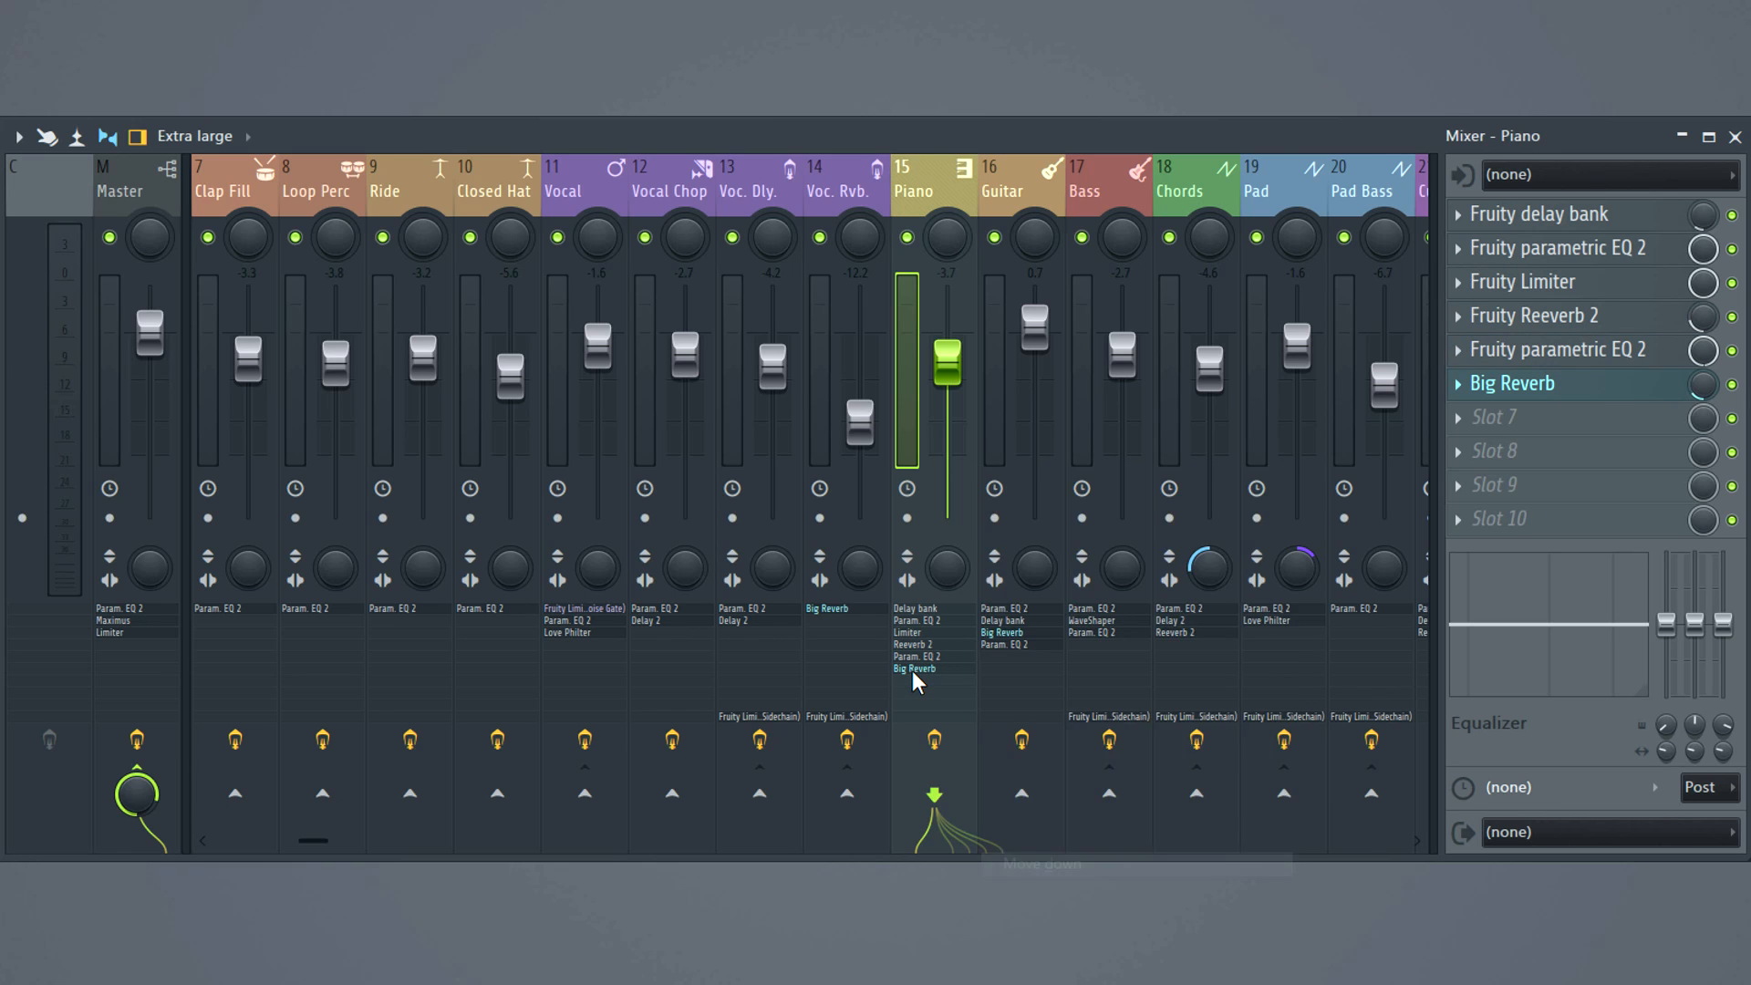
right_click(914, 673)
left_click(1039, 863)
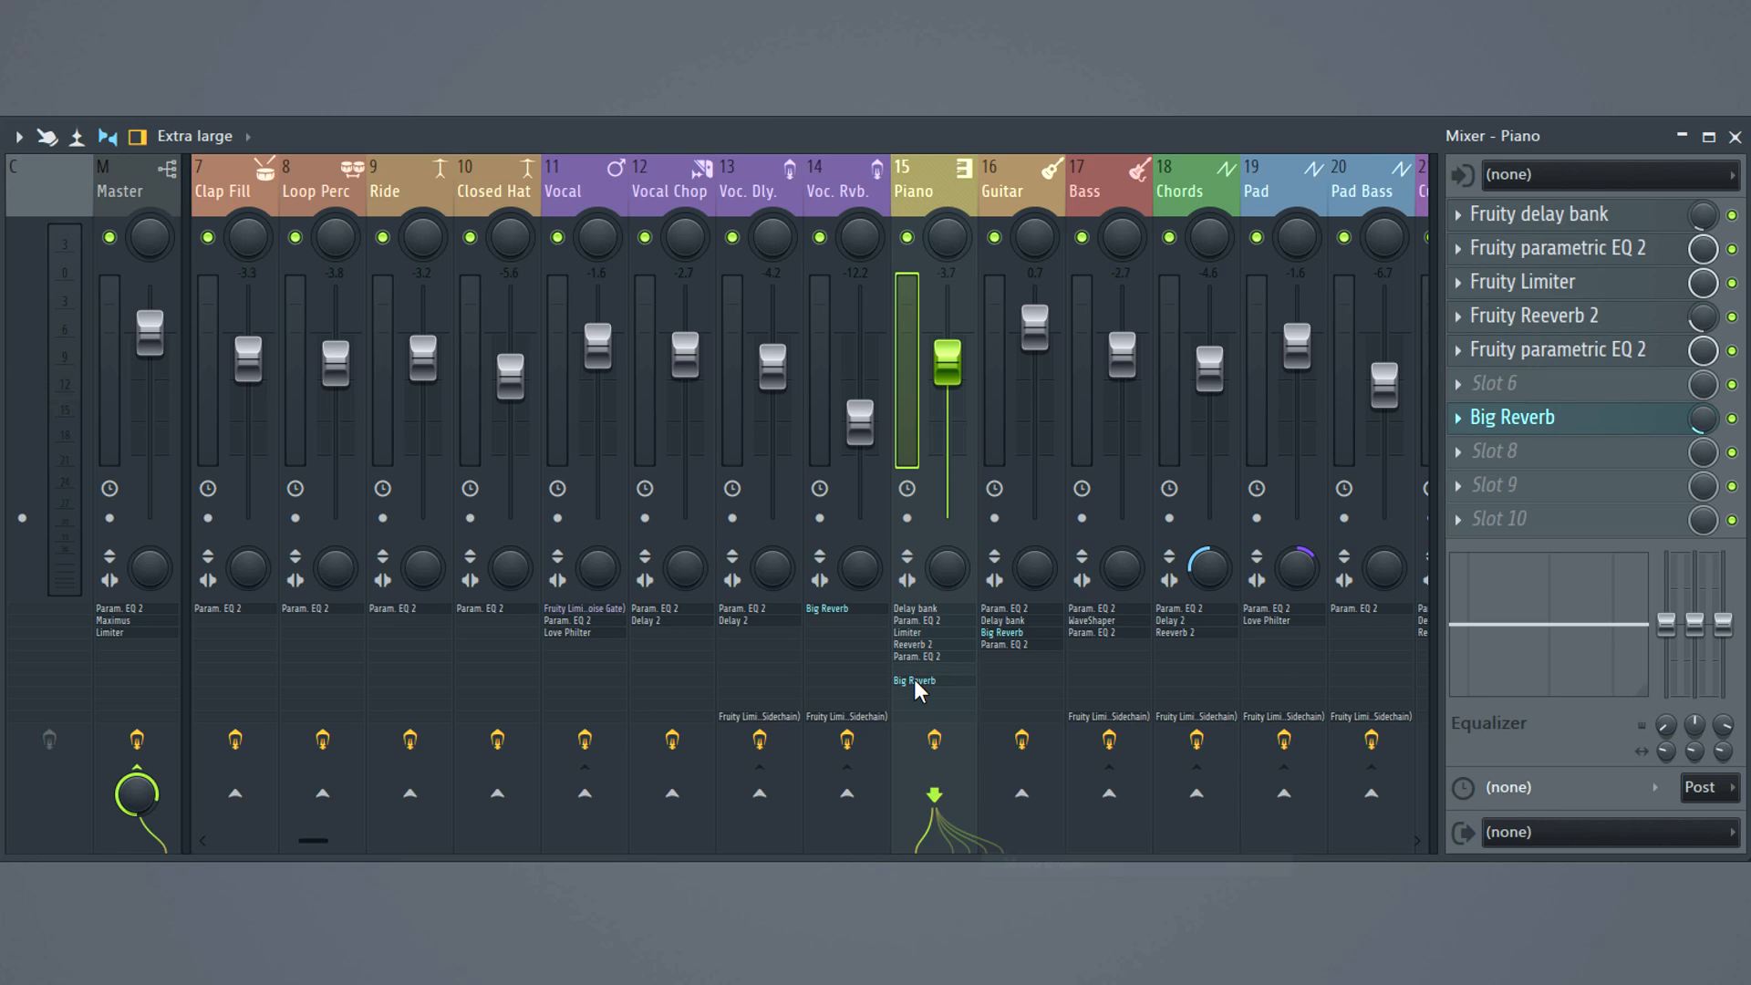
- Recolor the Piano track's Fruity Limiter slot pink
left_click(1464, 290)
left_click(1608, 753)
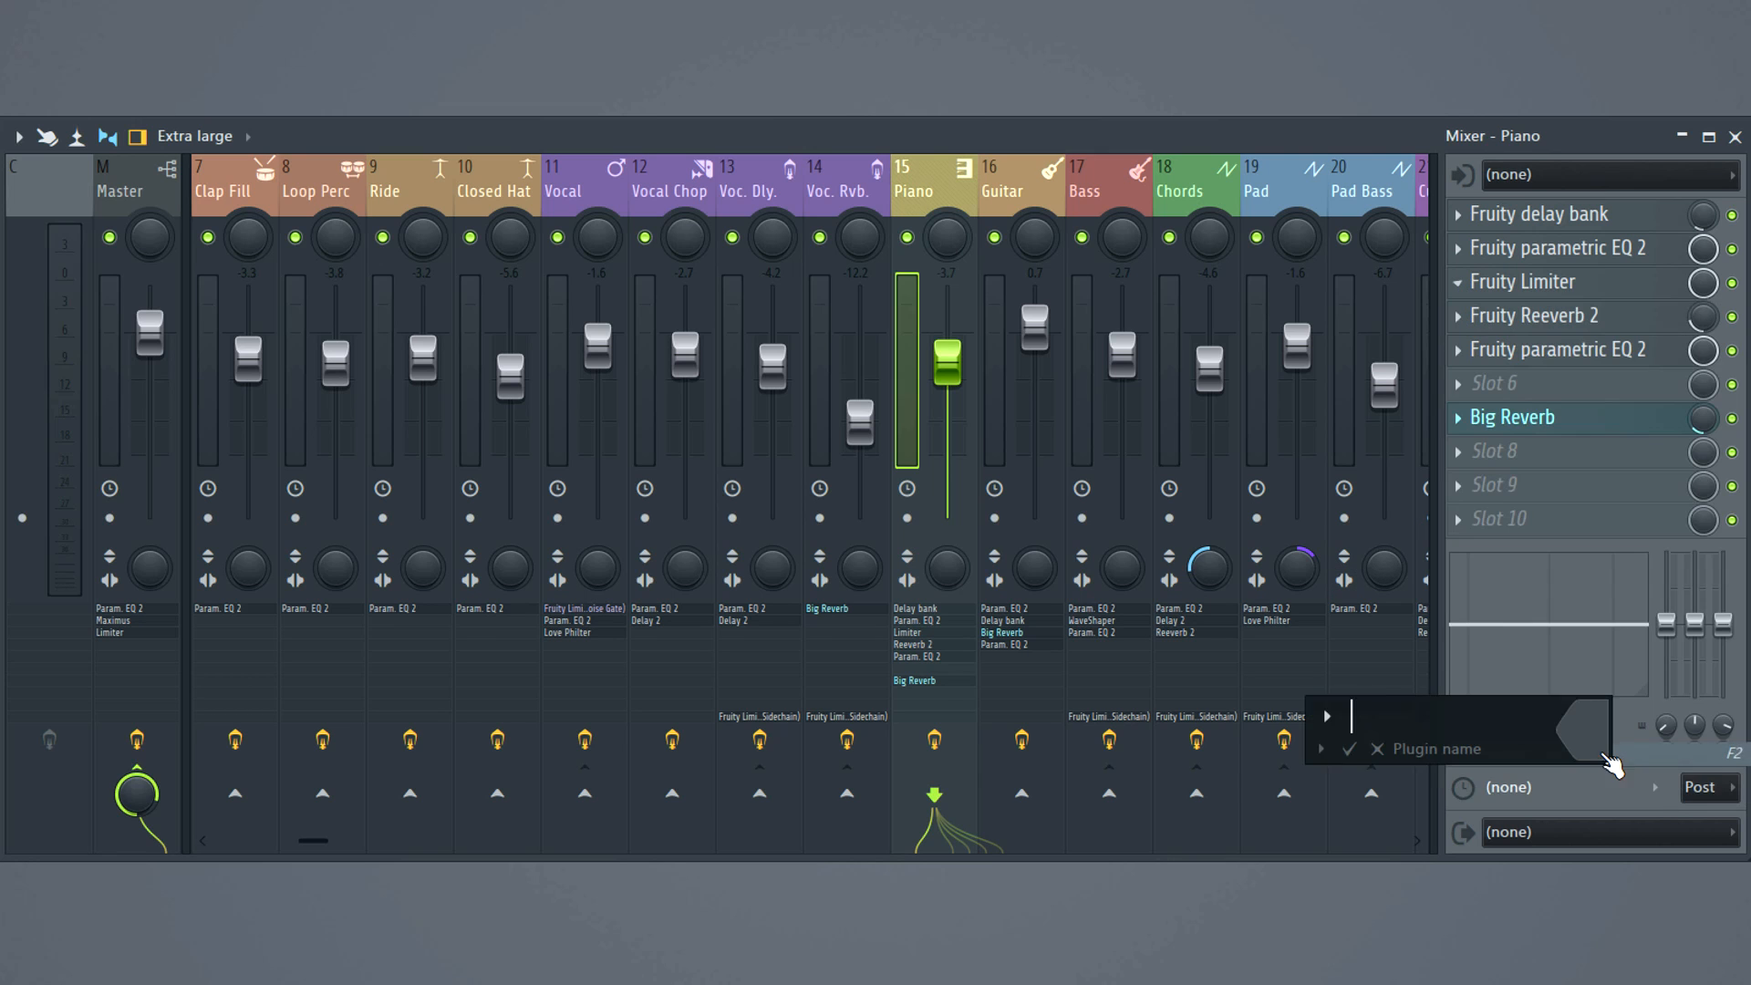
left_click(1580, 737)
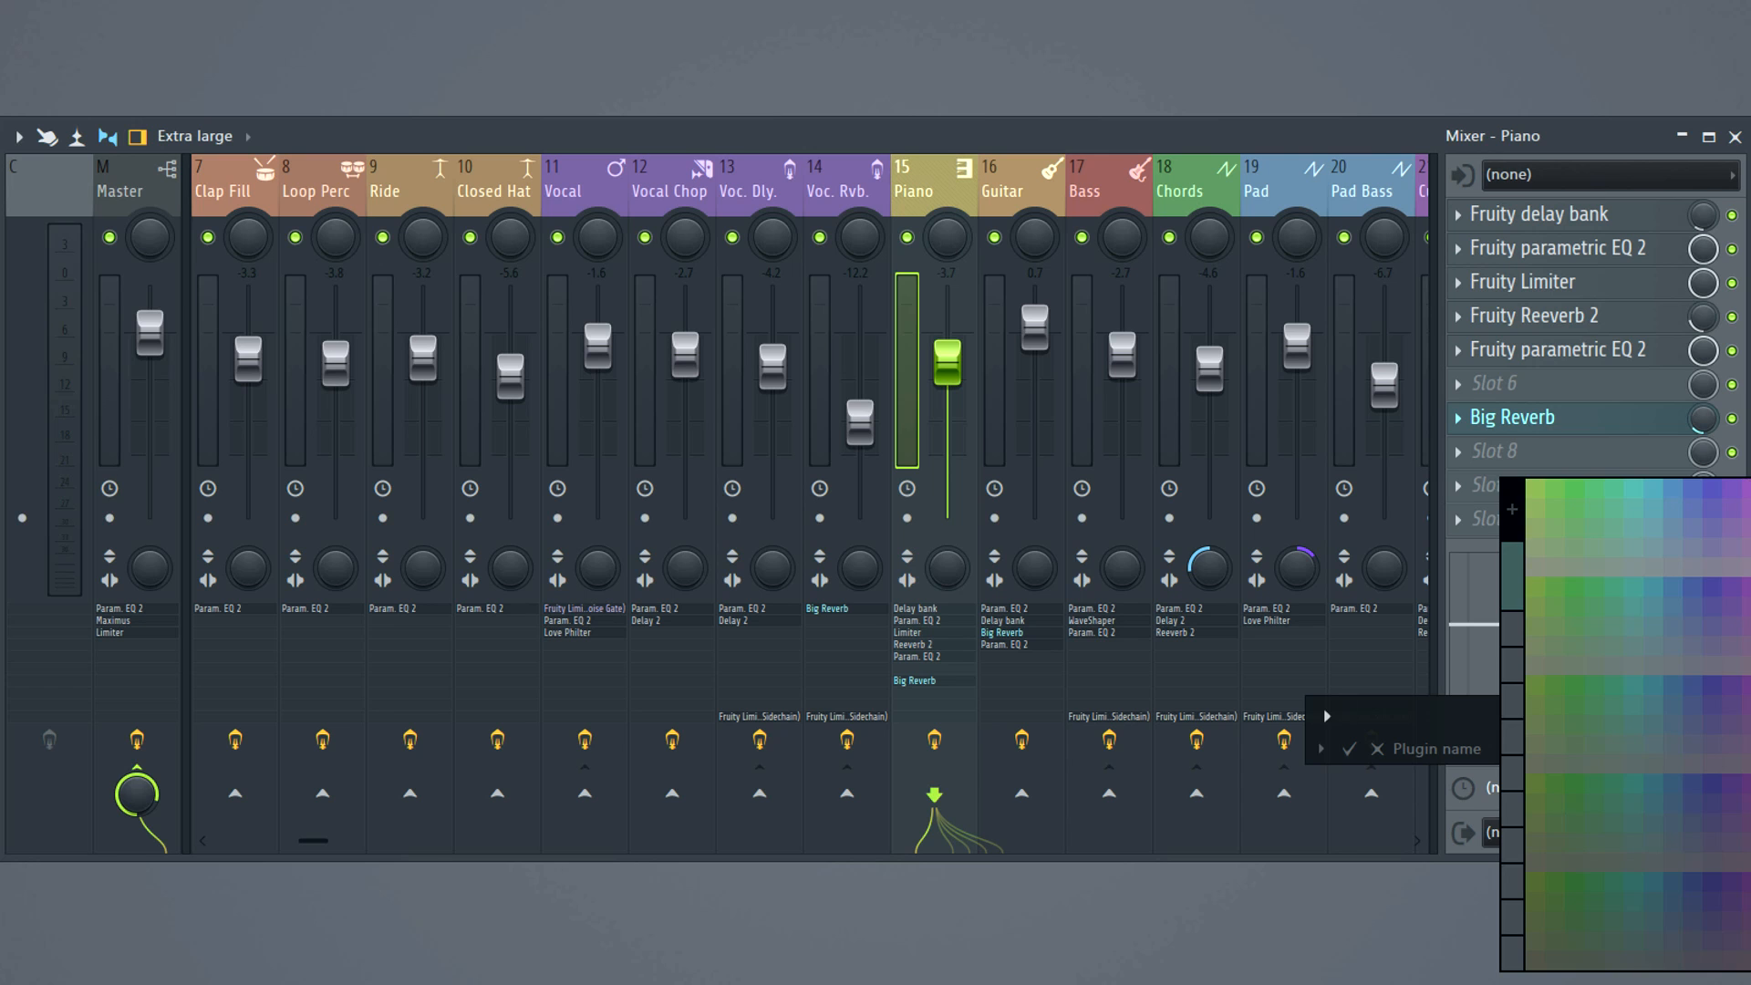
left_click(1748, 583)
key("Return")
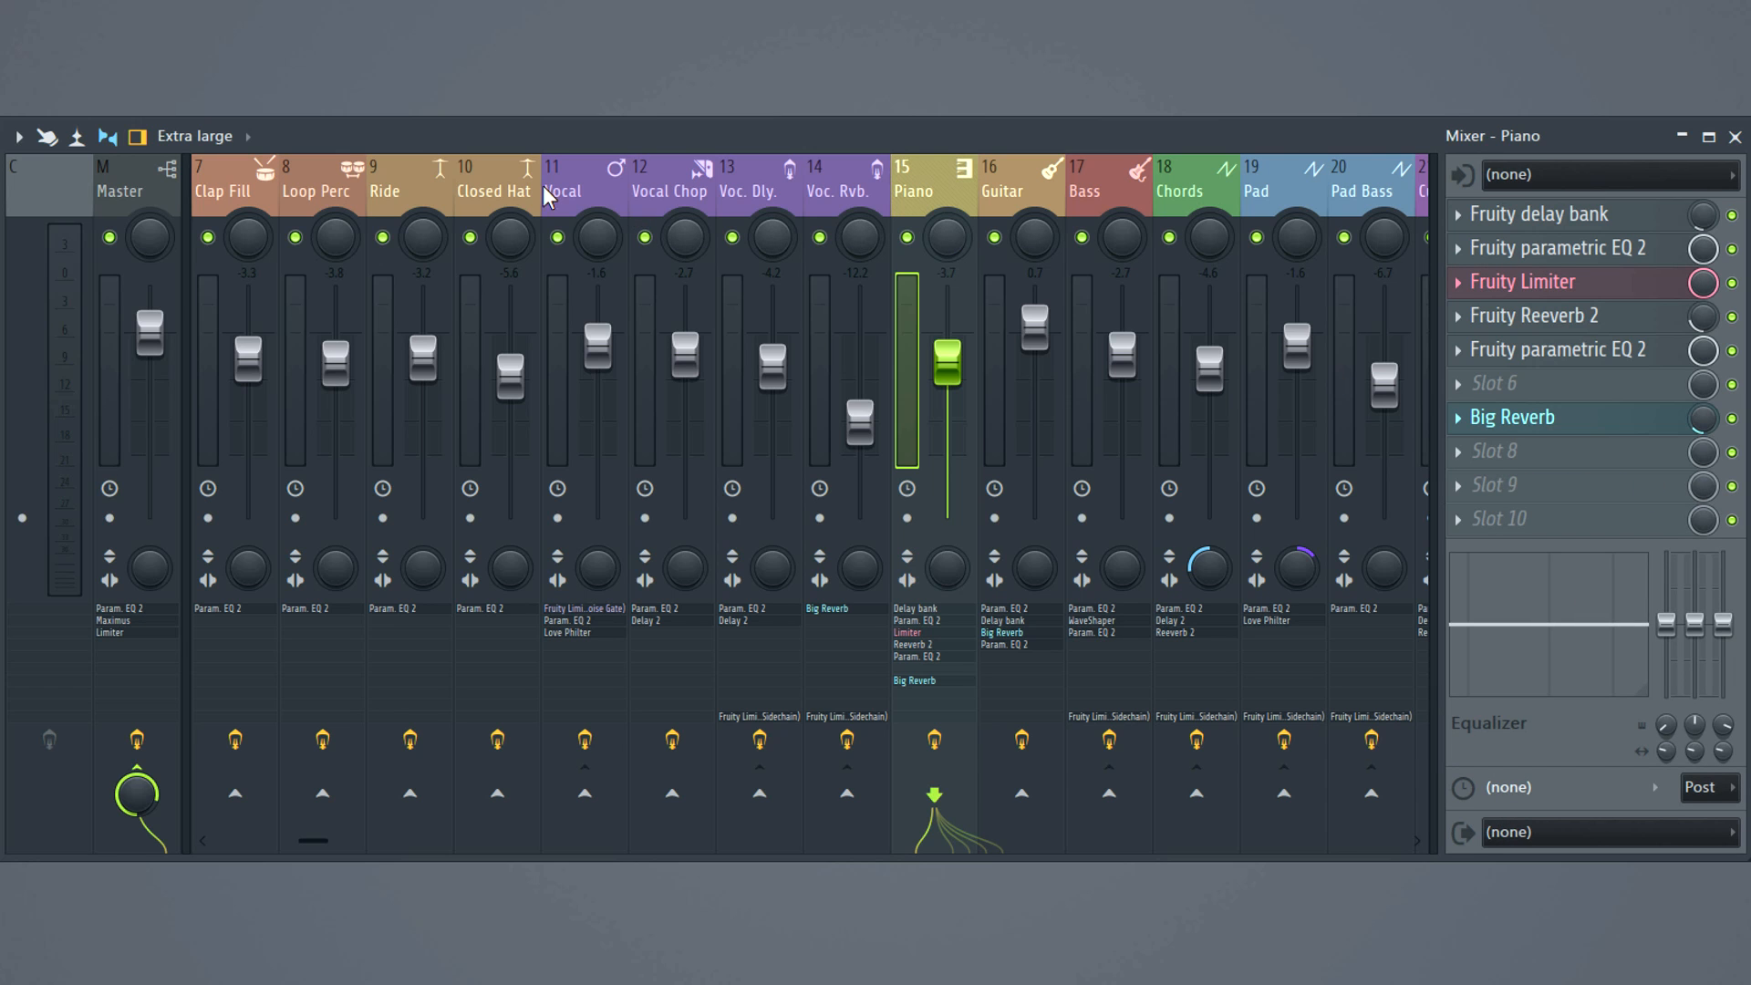
- Hide the mixer's effects panel, turn on the Compact plugin list view, and look over the tracks' effect lists
left_click(137, 137)
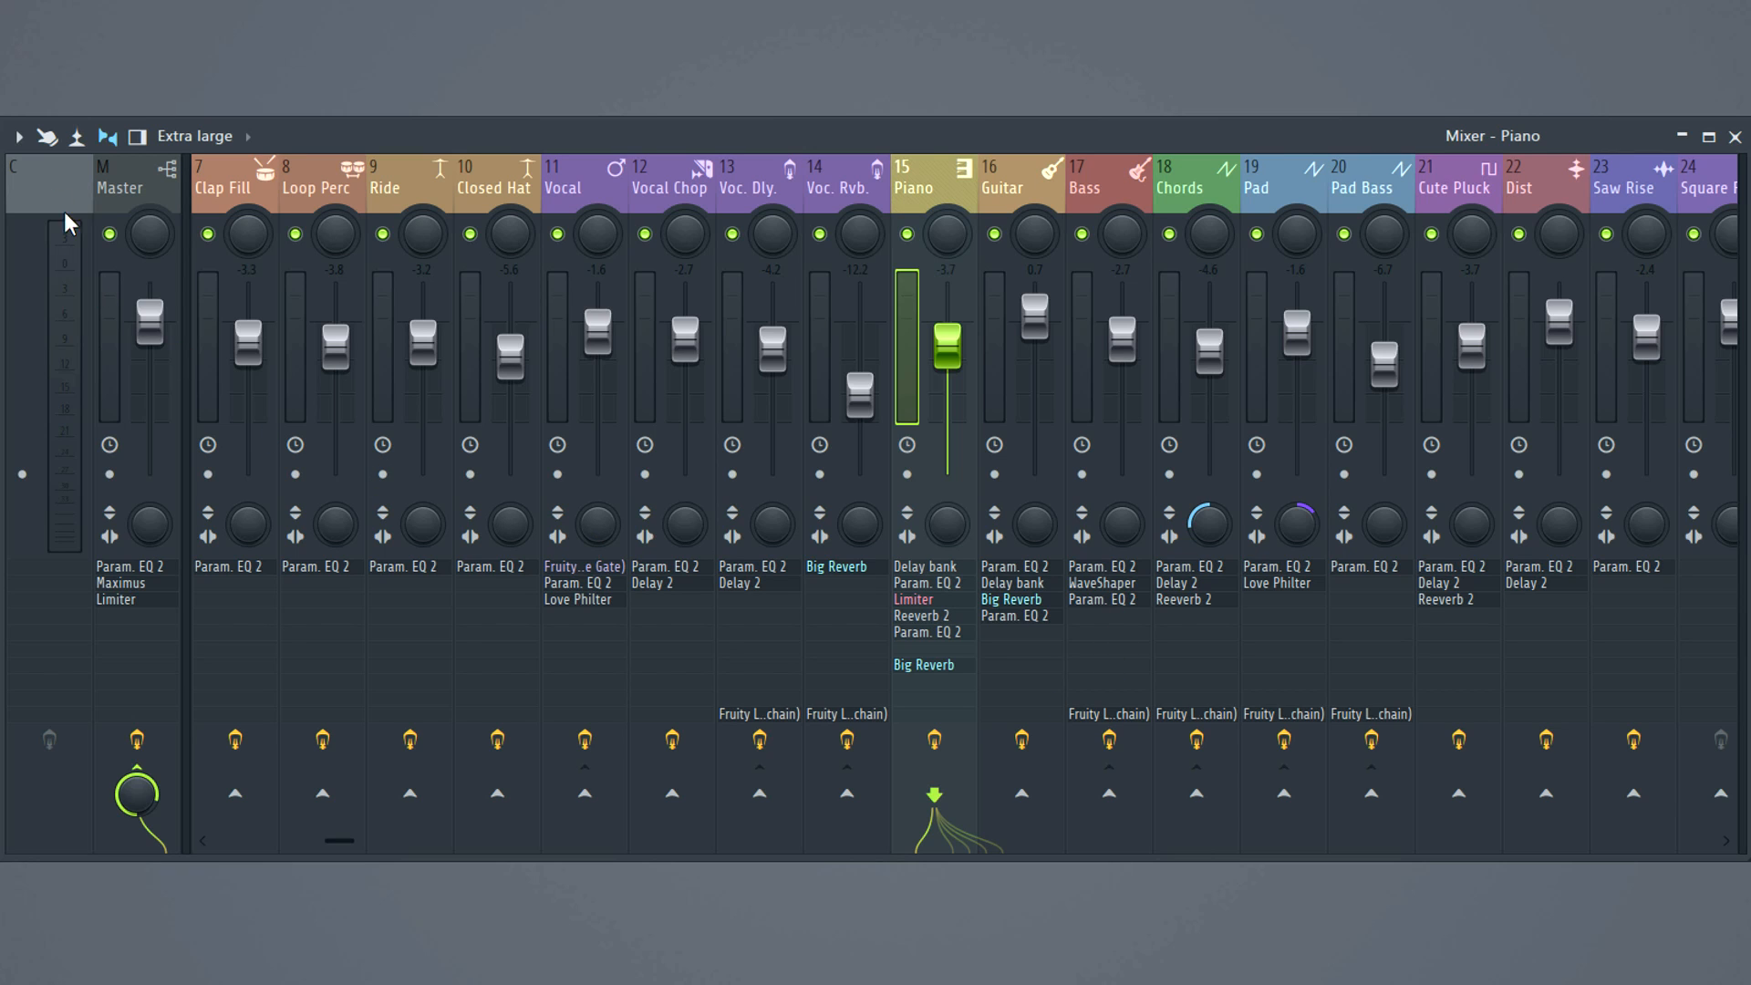
left_click(18, 137)
mouse_move(48, 262)
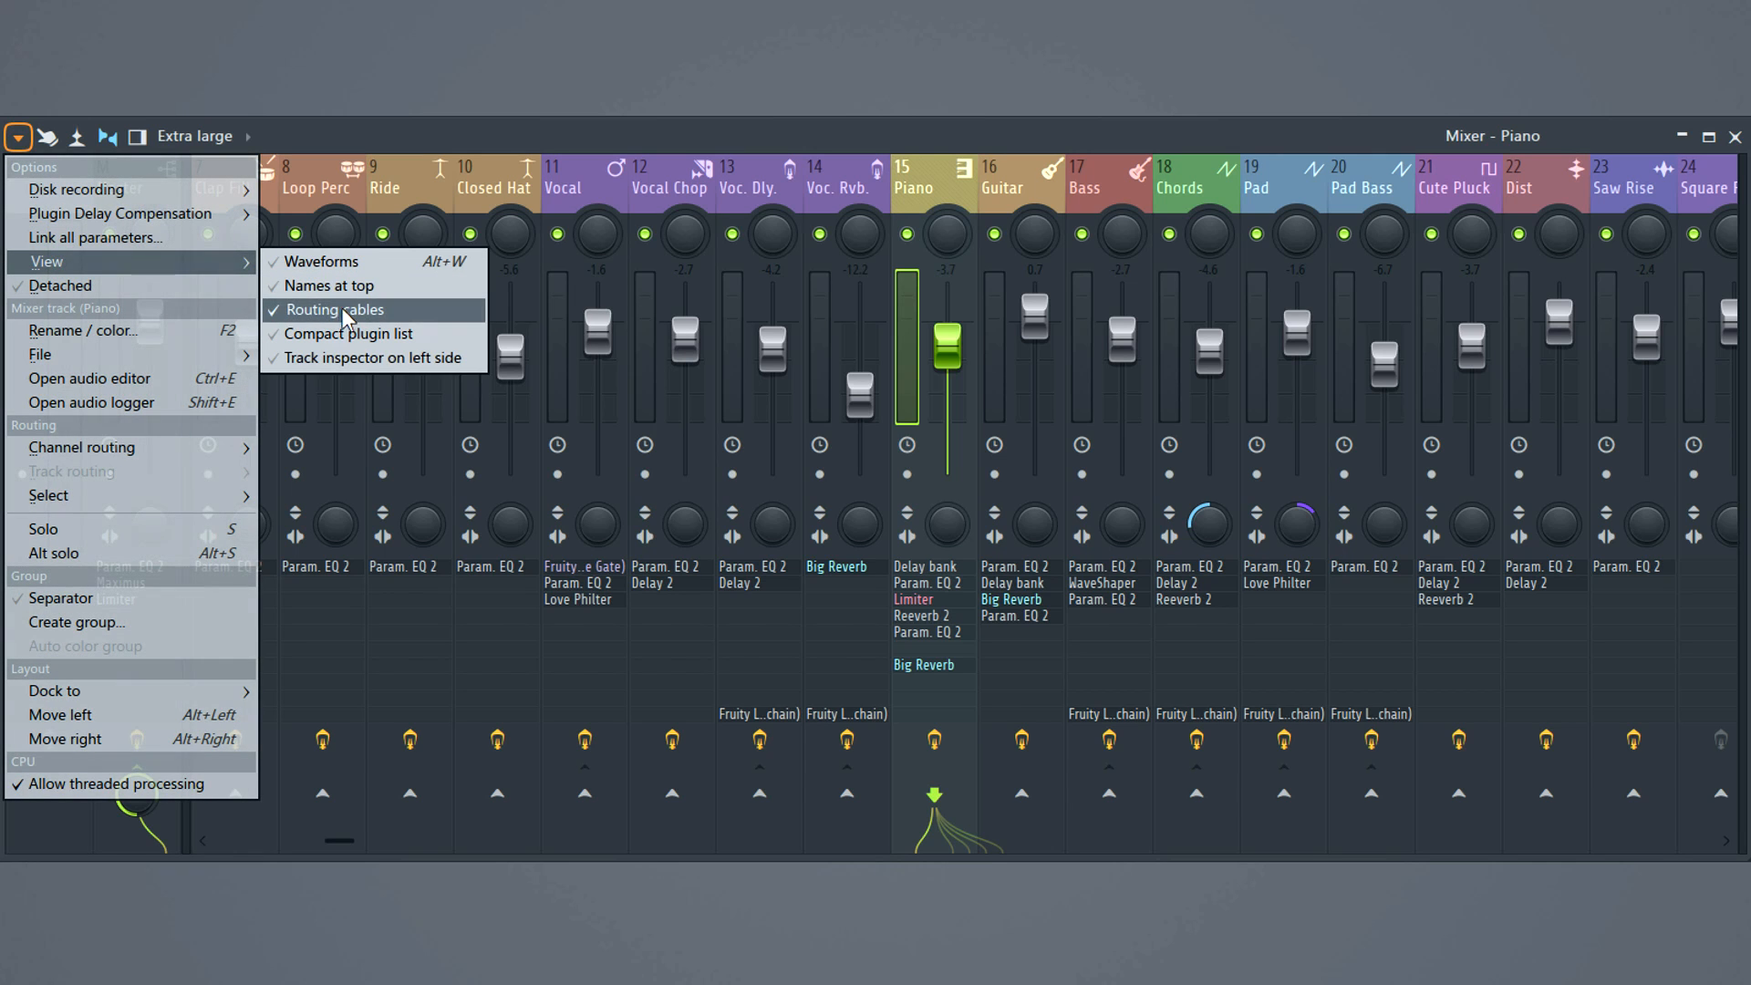
left_click(384, 336)
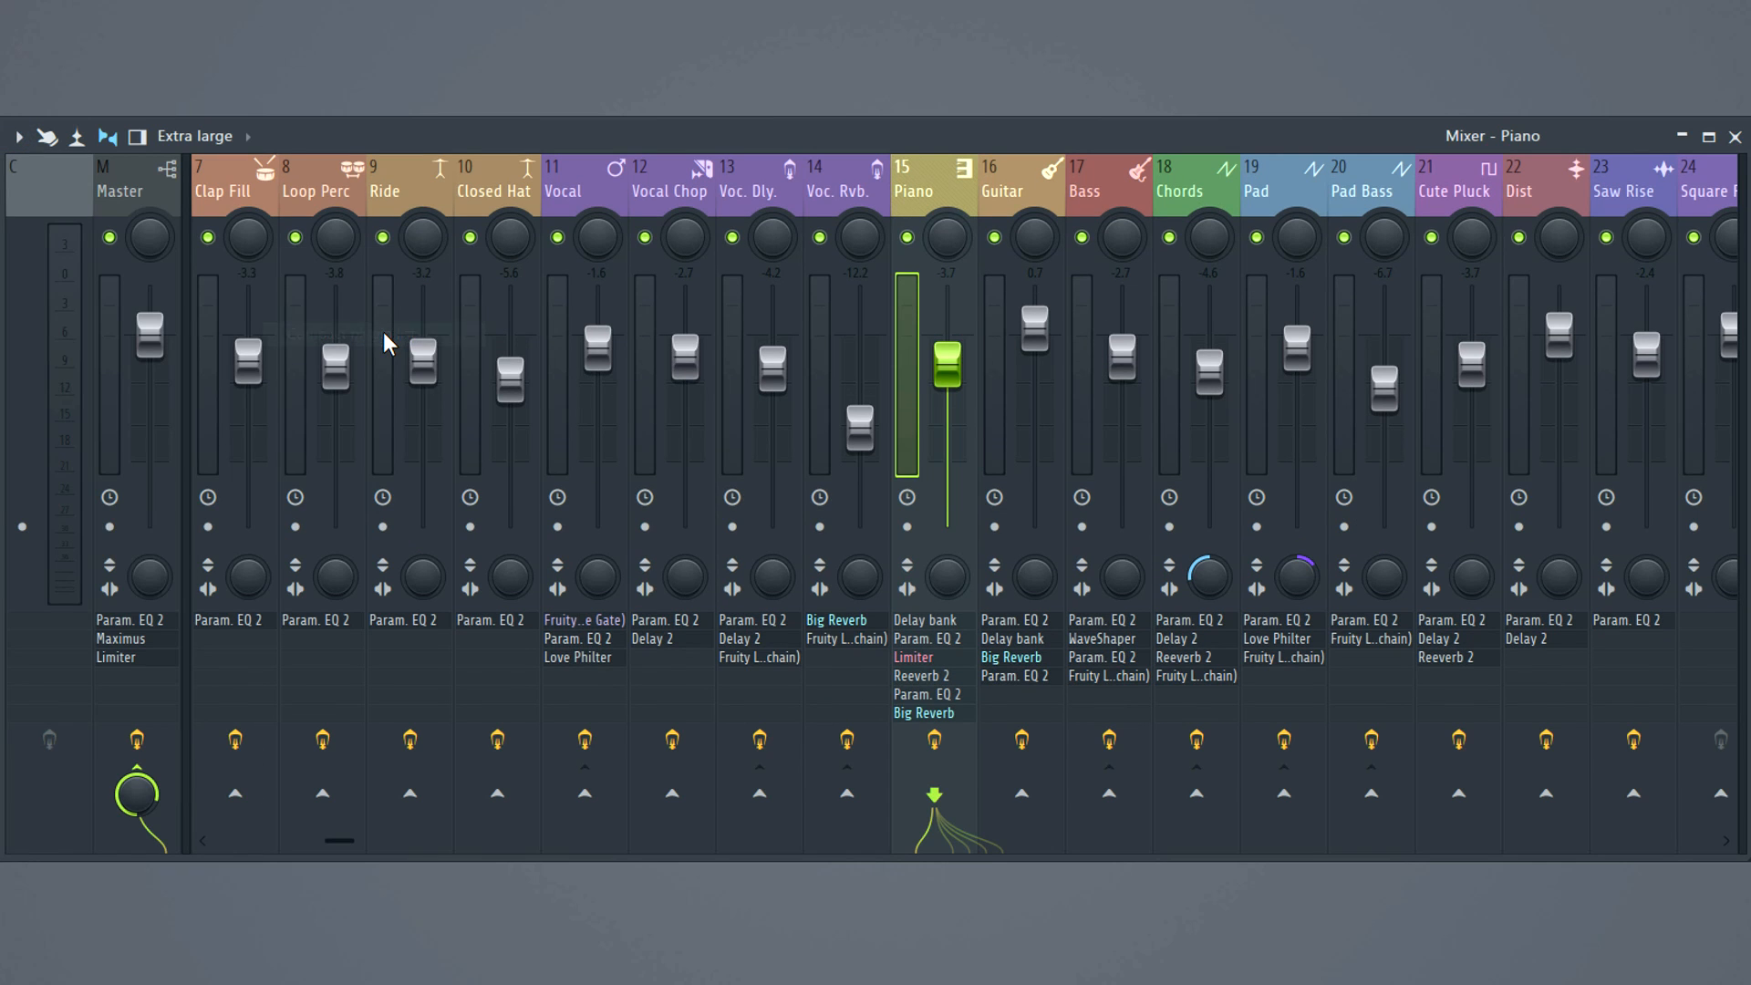
scroll(1215, 653, "right", 5)
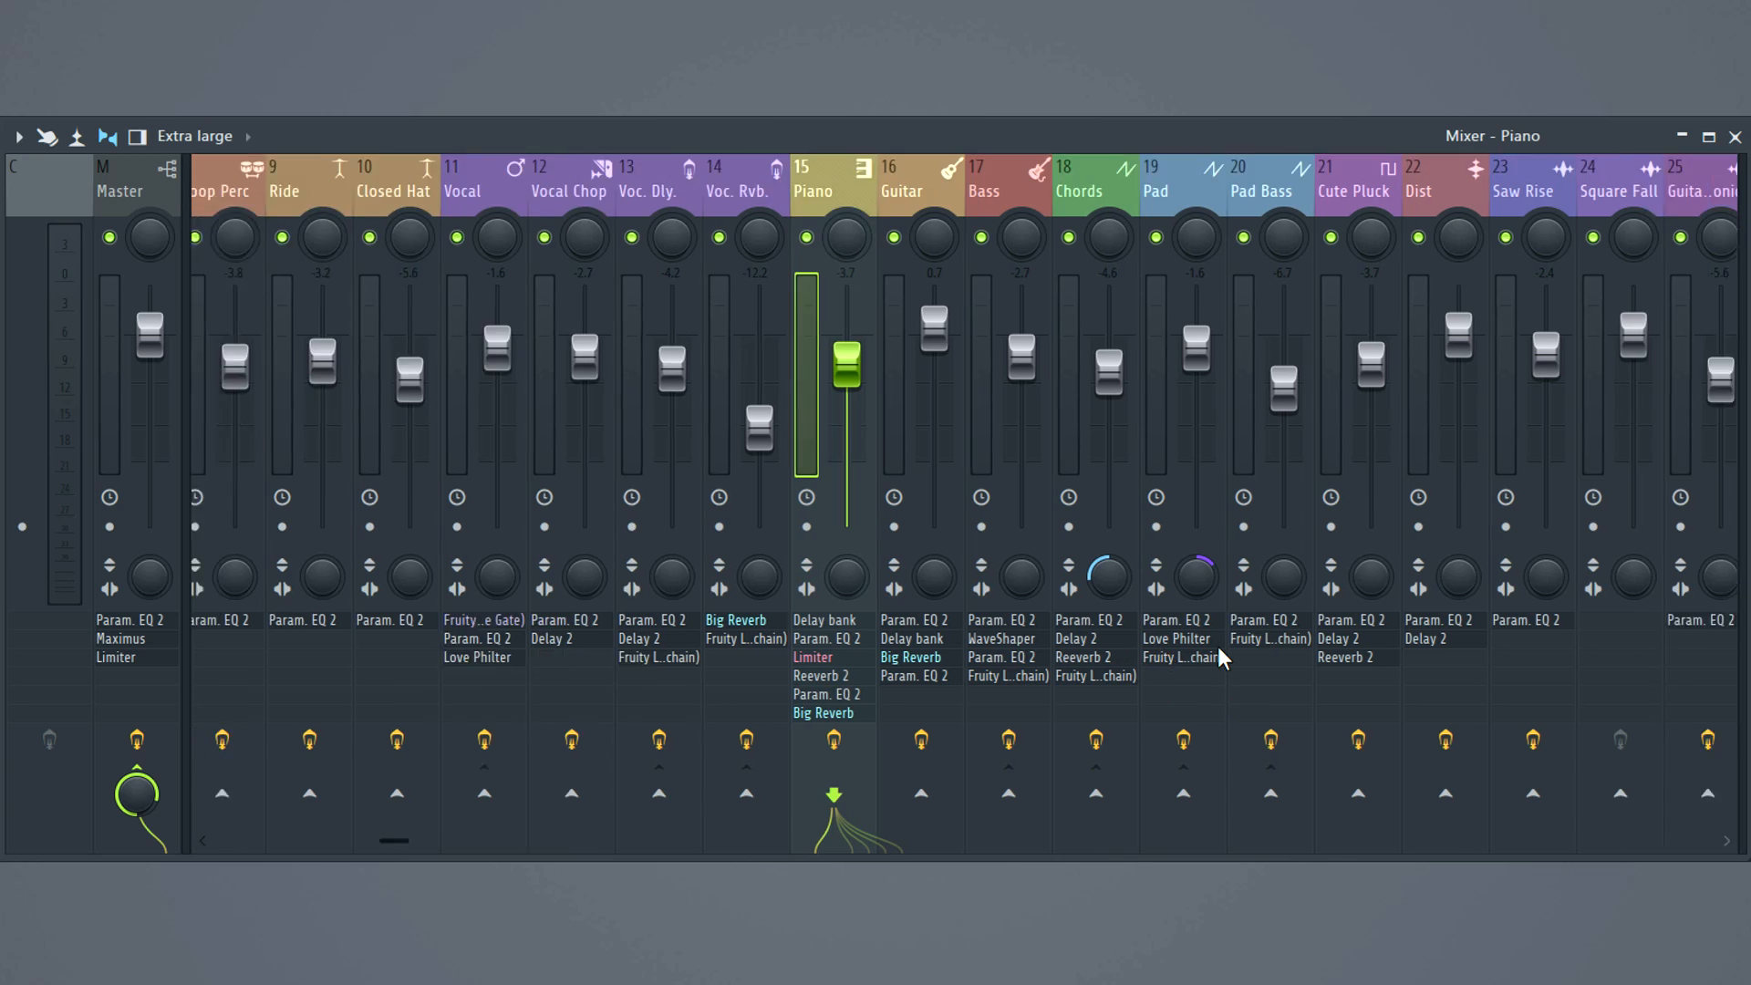
scroll(1215, 653, "left", 5)
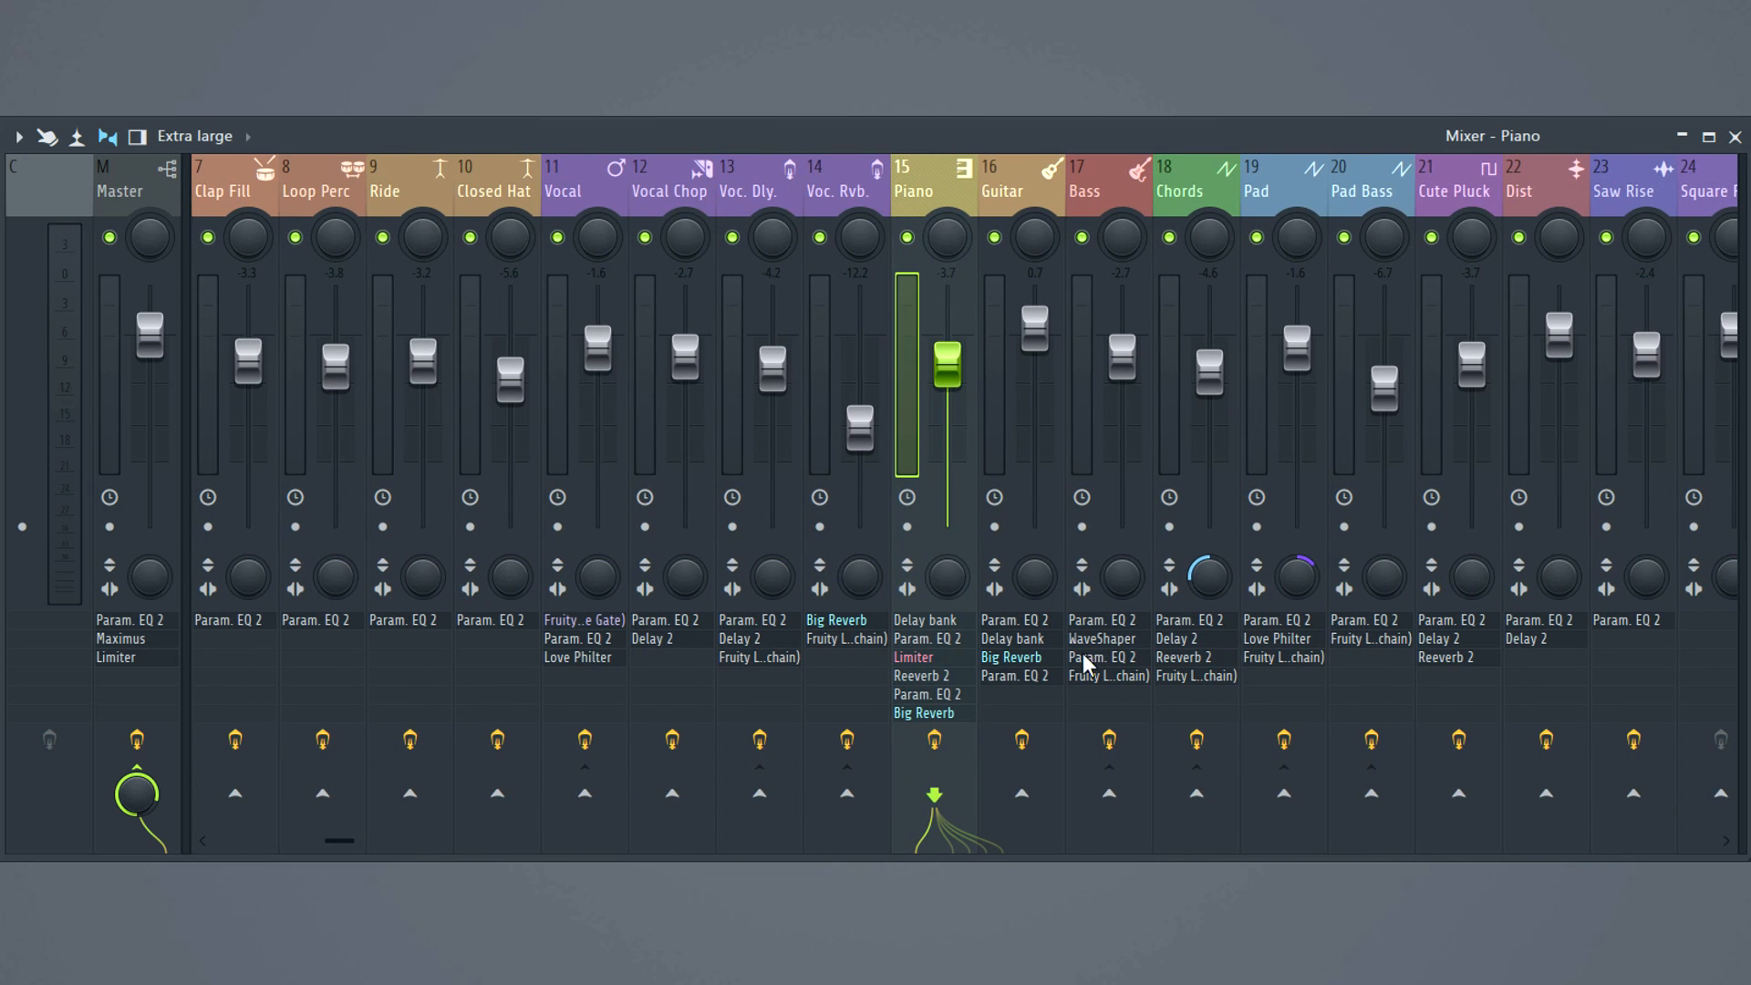
- Inspect the available plugin options for the first Param. EQ 2 on the Guitar track and dismiss them
right_click(1015, 629)
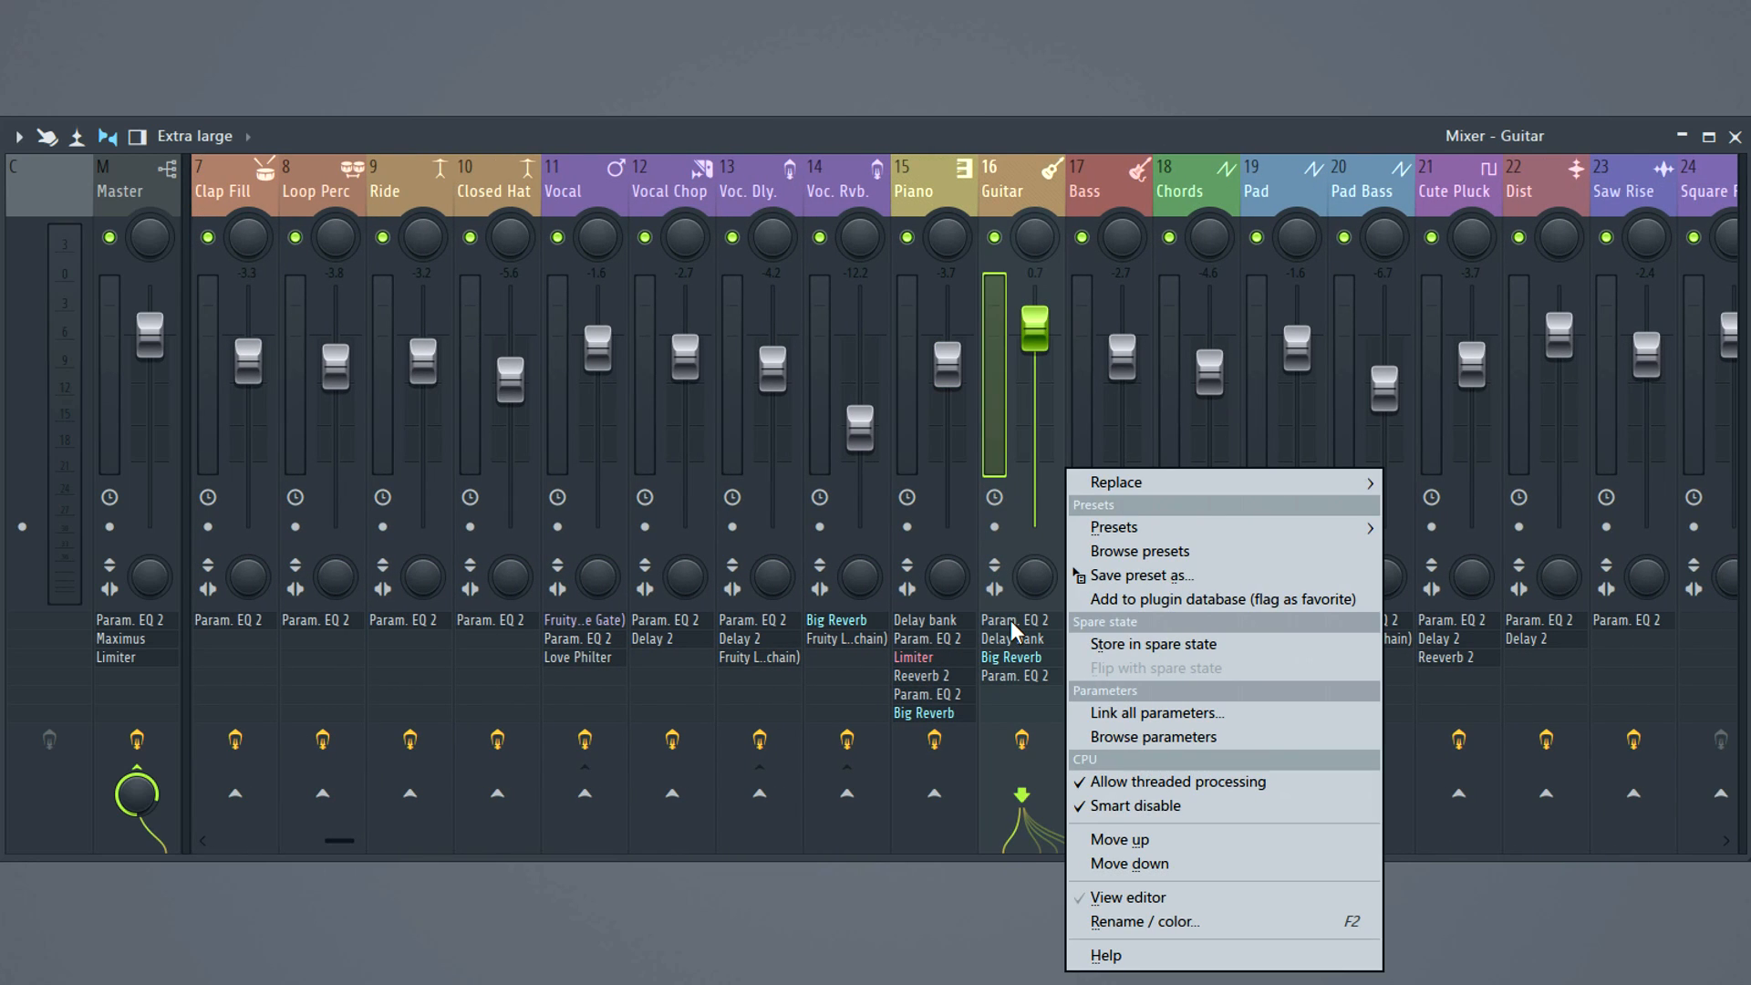
mouse_move(1167, 482)
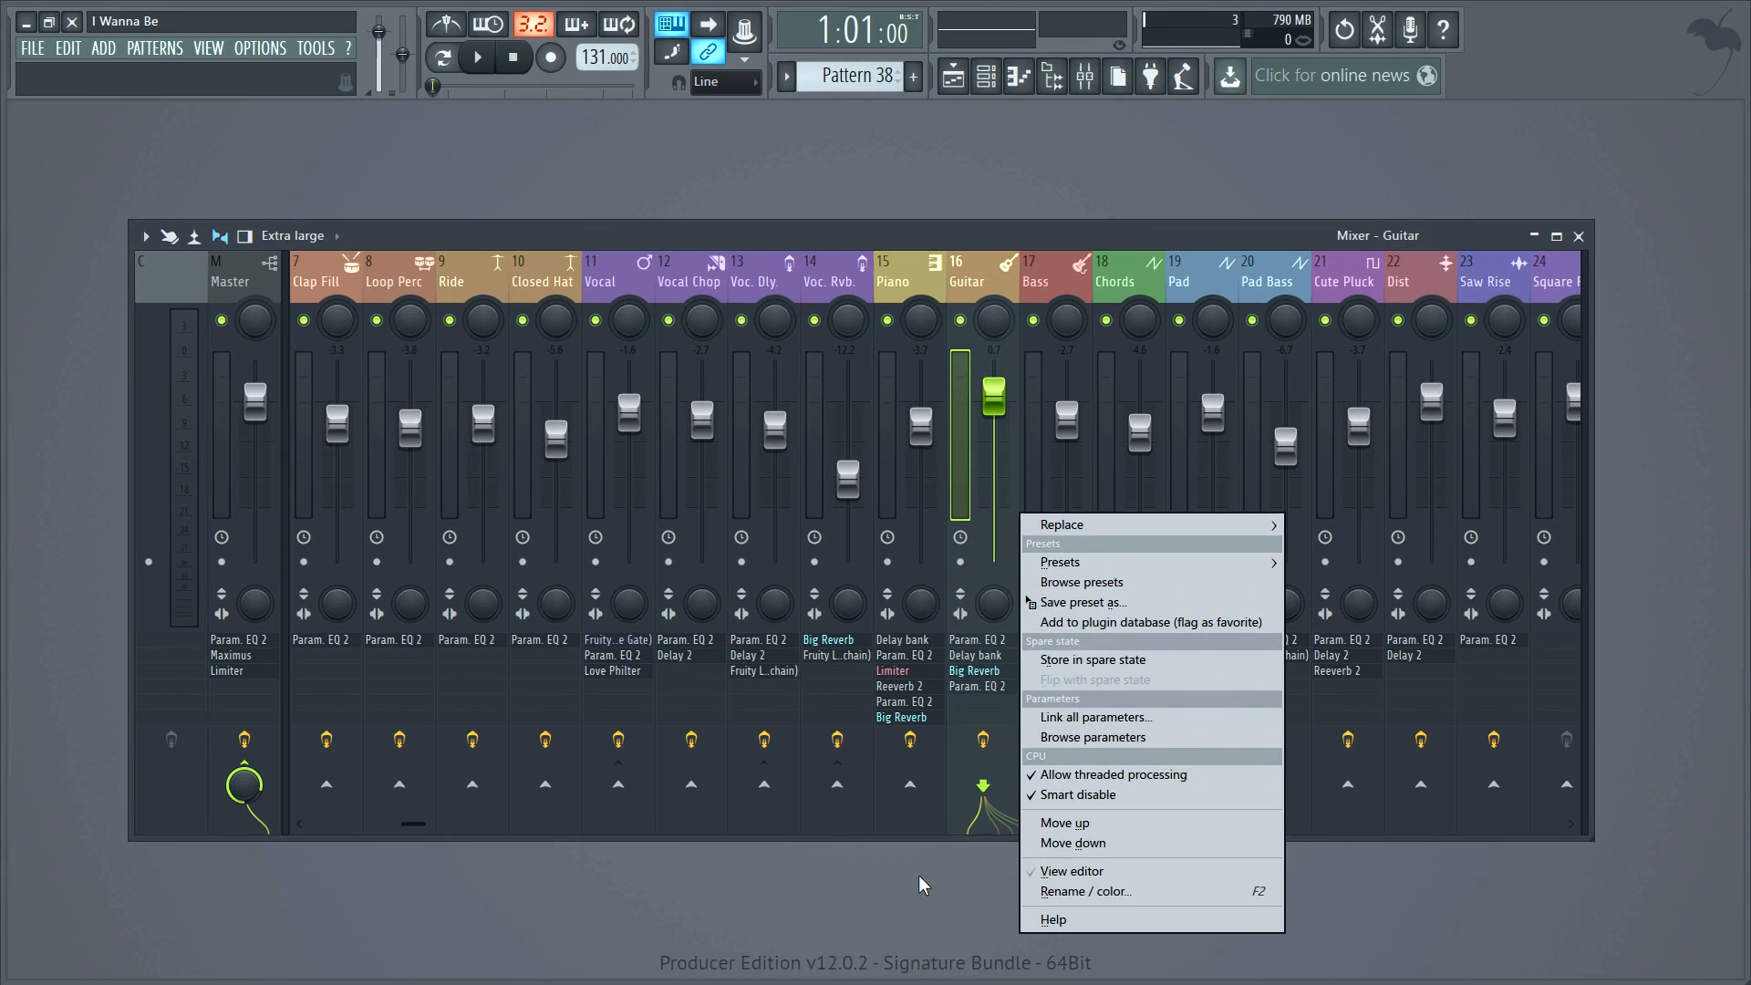
left_click(943, 902)
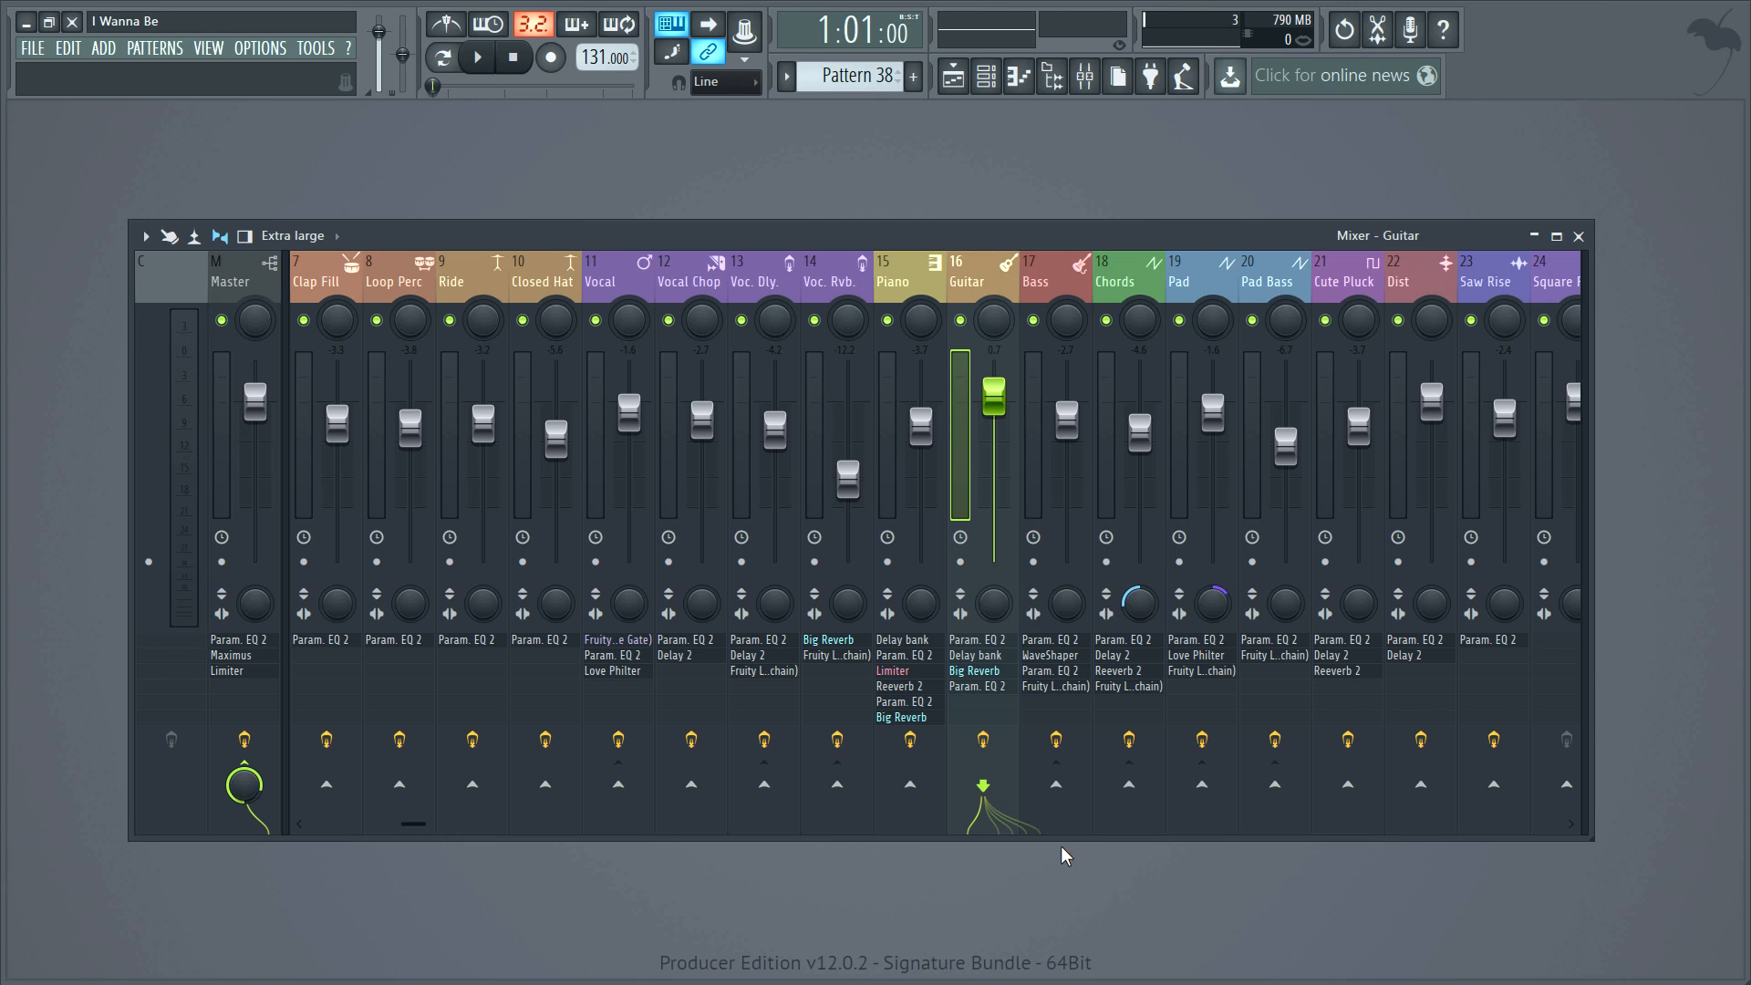
- Maximize the mixer window, and open and close Fruity Reeverb 2 from the Chords track's effect list
double_click(835, 239)
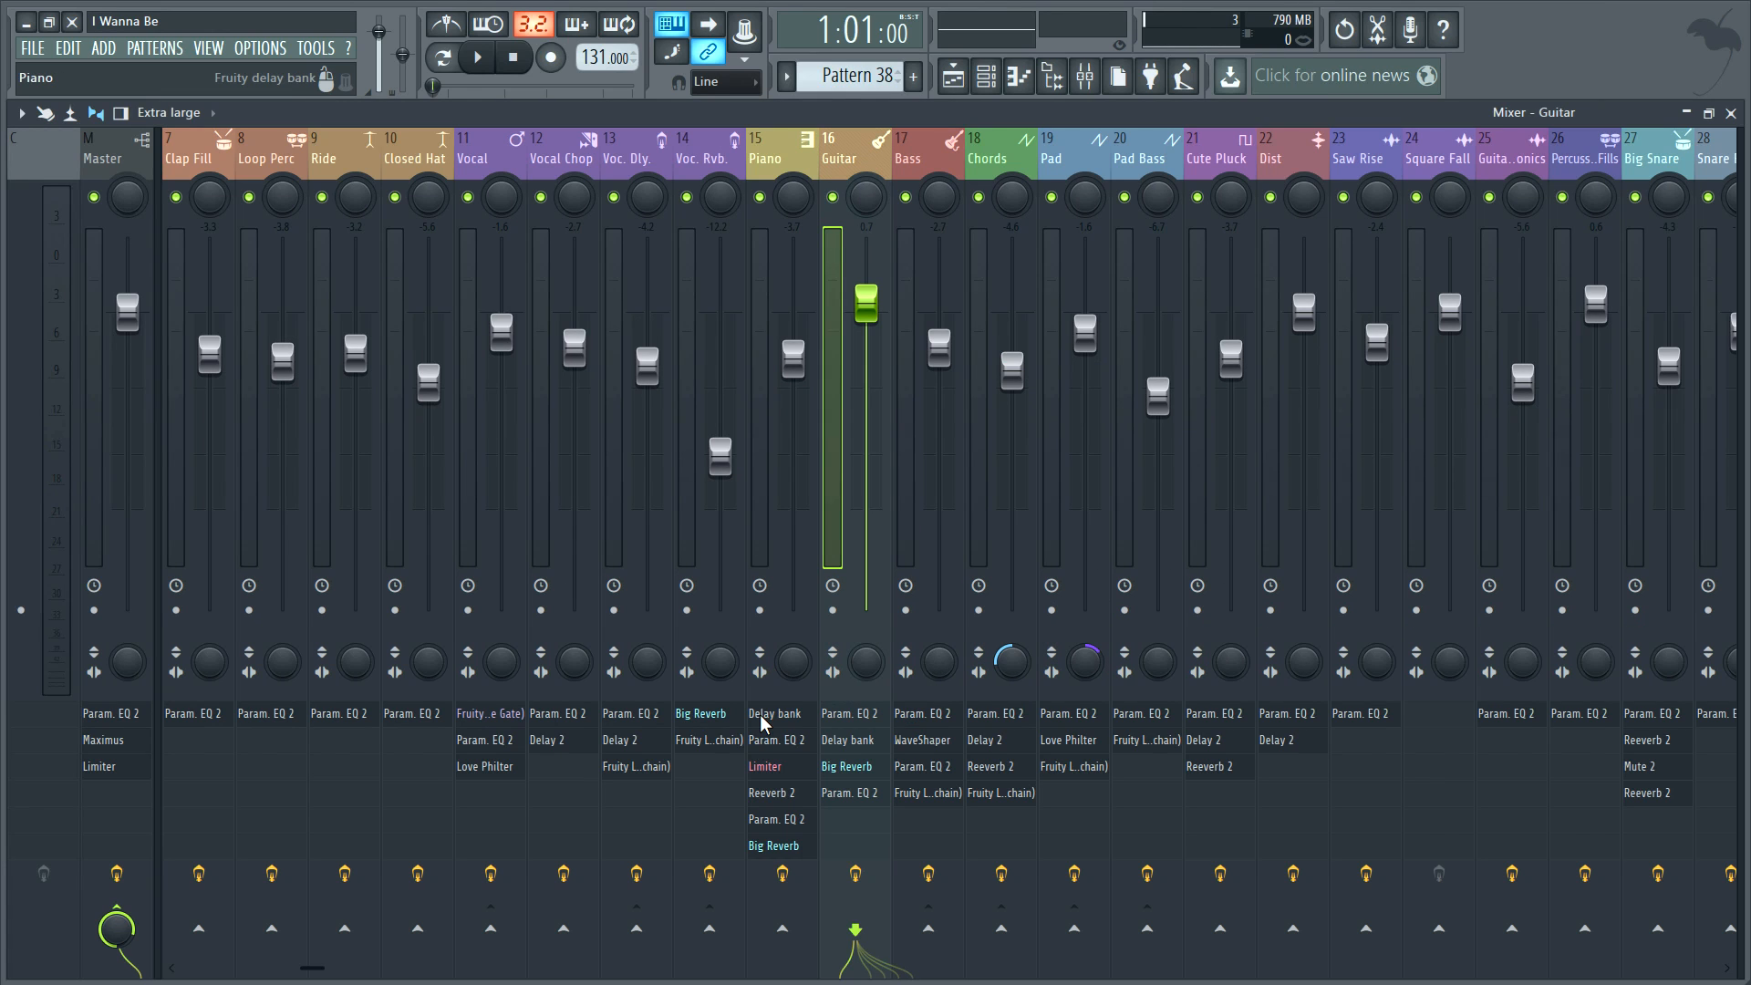
left_click(990, 766)
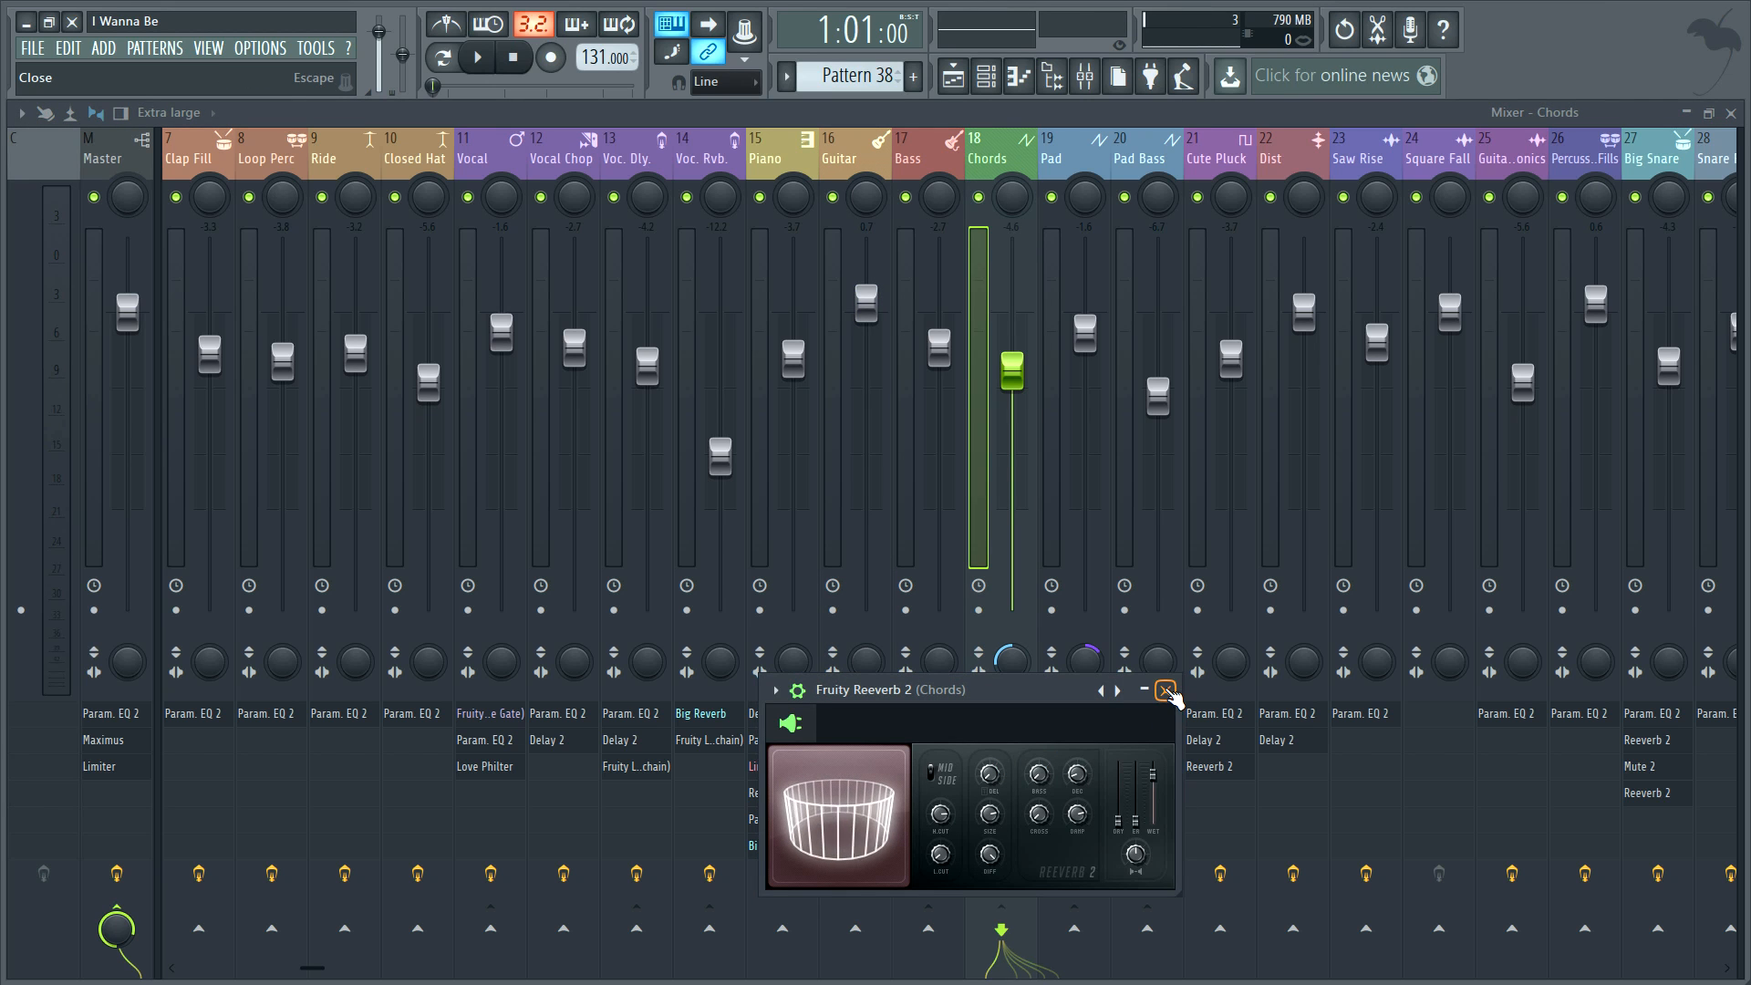
left_click(1165, 691)
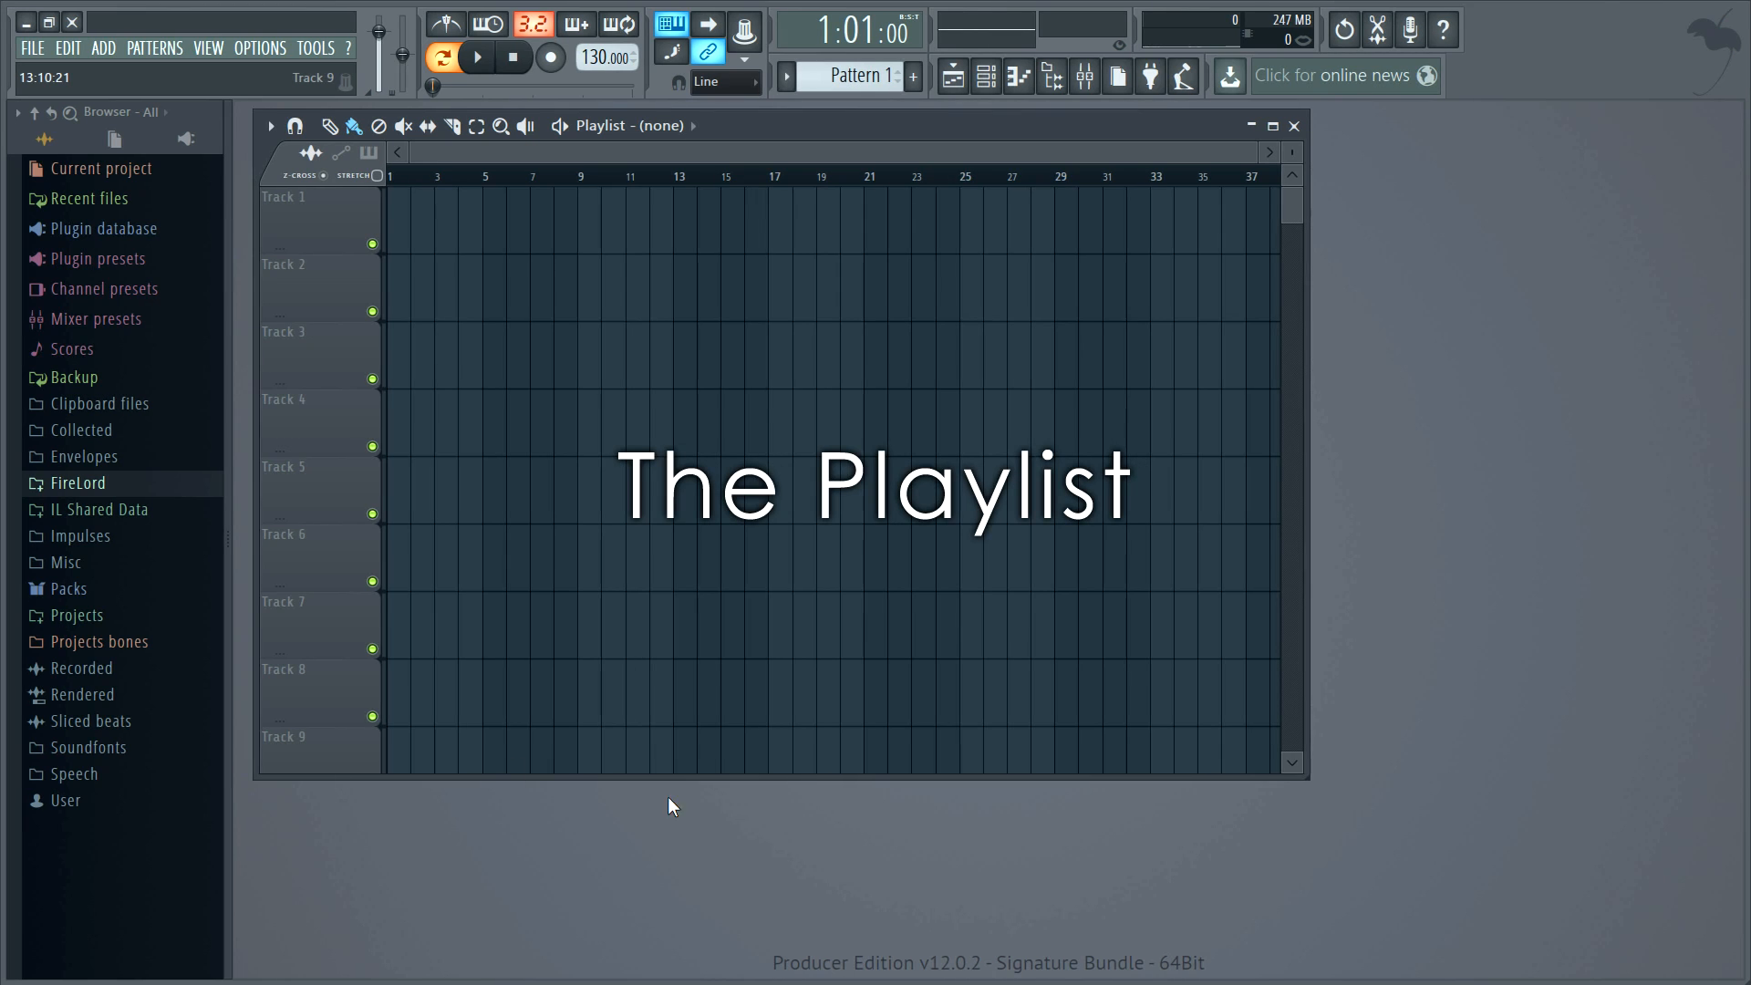
- Open the FireLord folder in the system file browser and drop its seven Firelord-Symphonic_Part audio files onto the Playlist from Track 1
left_click(103, 486)
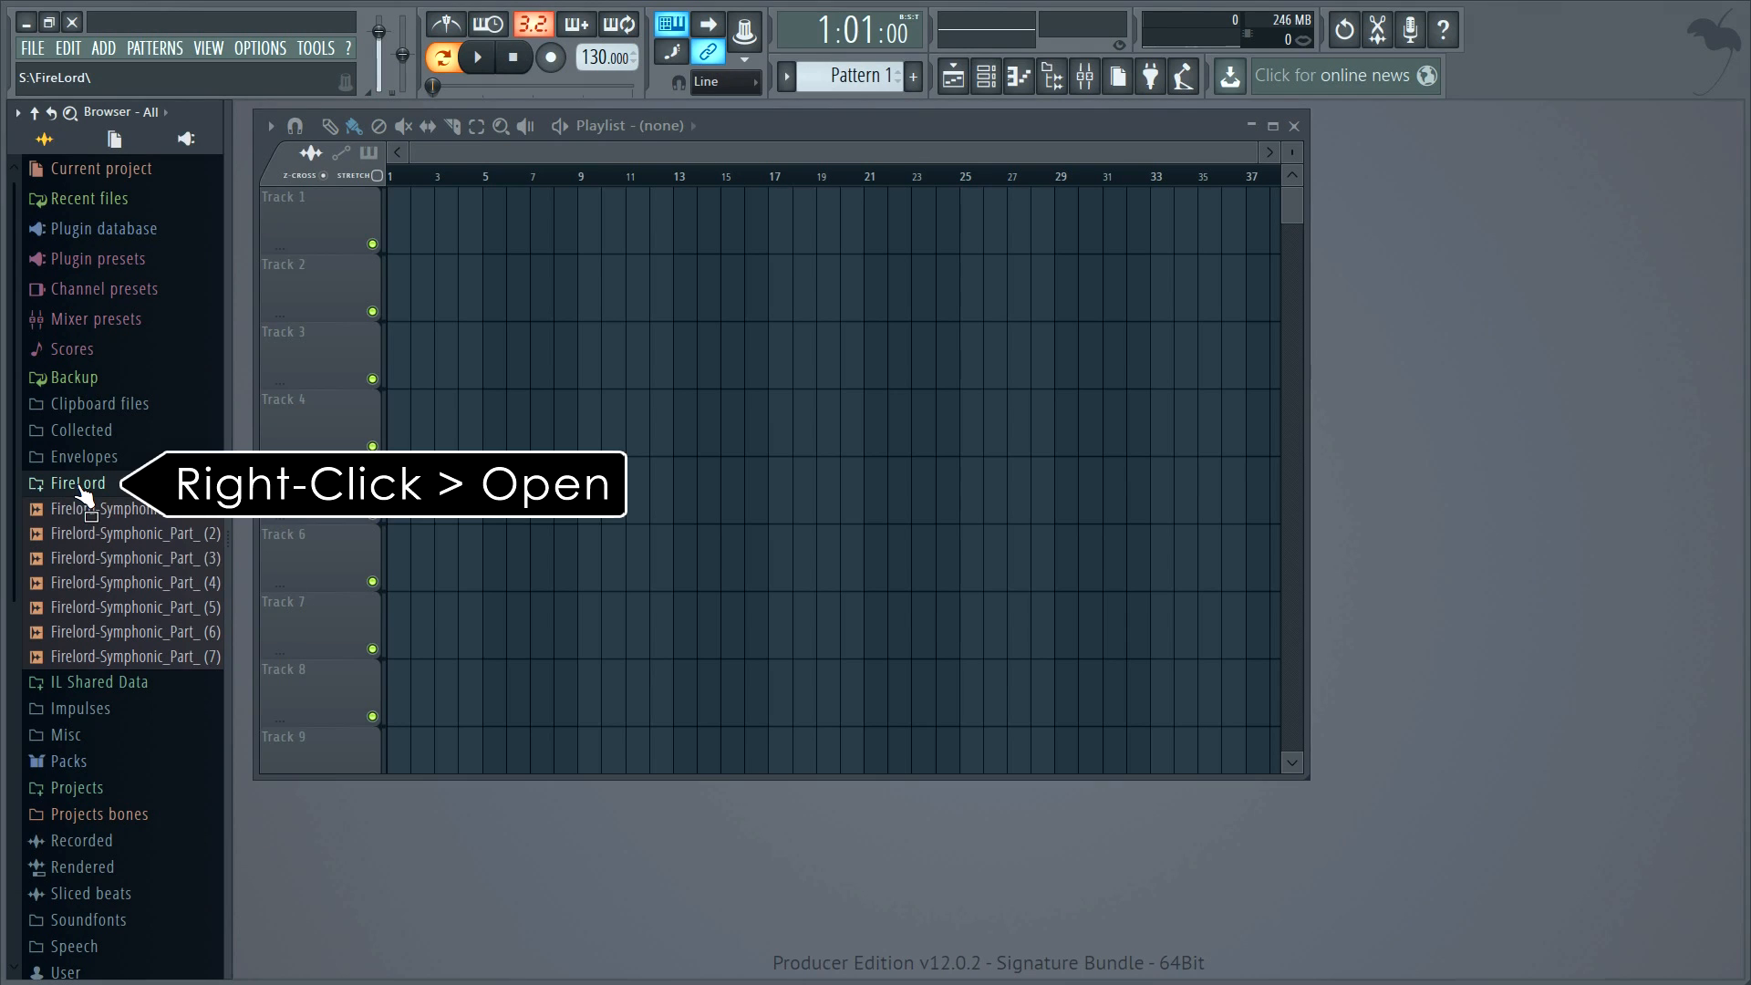
right_click(78, 486)
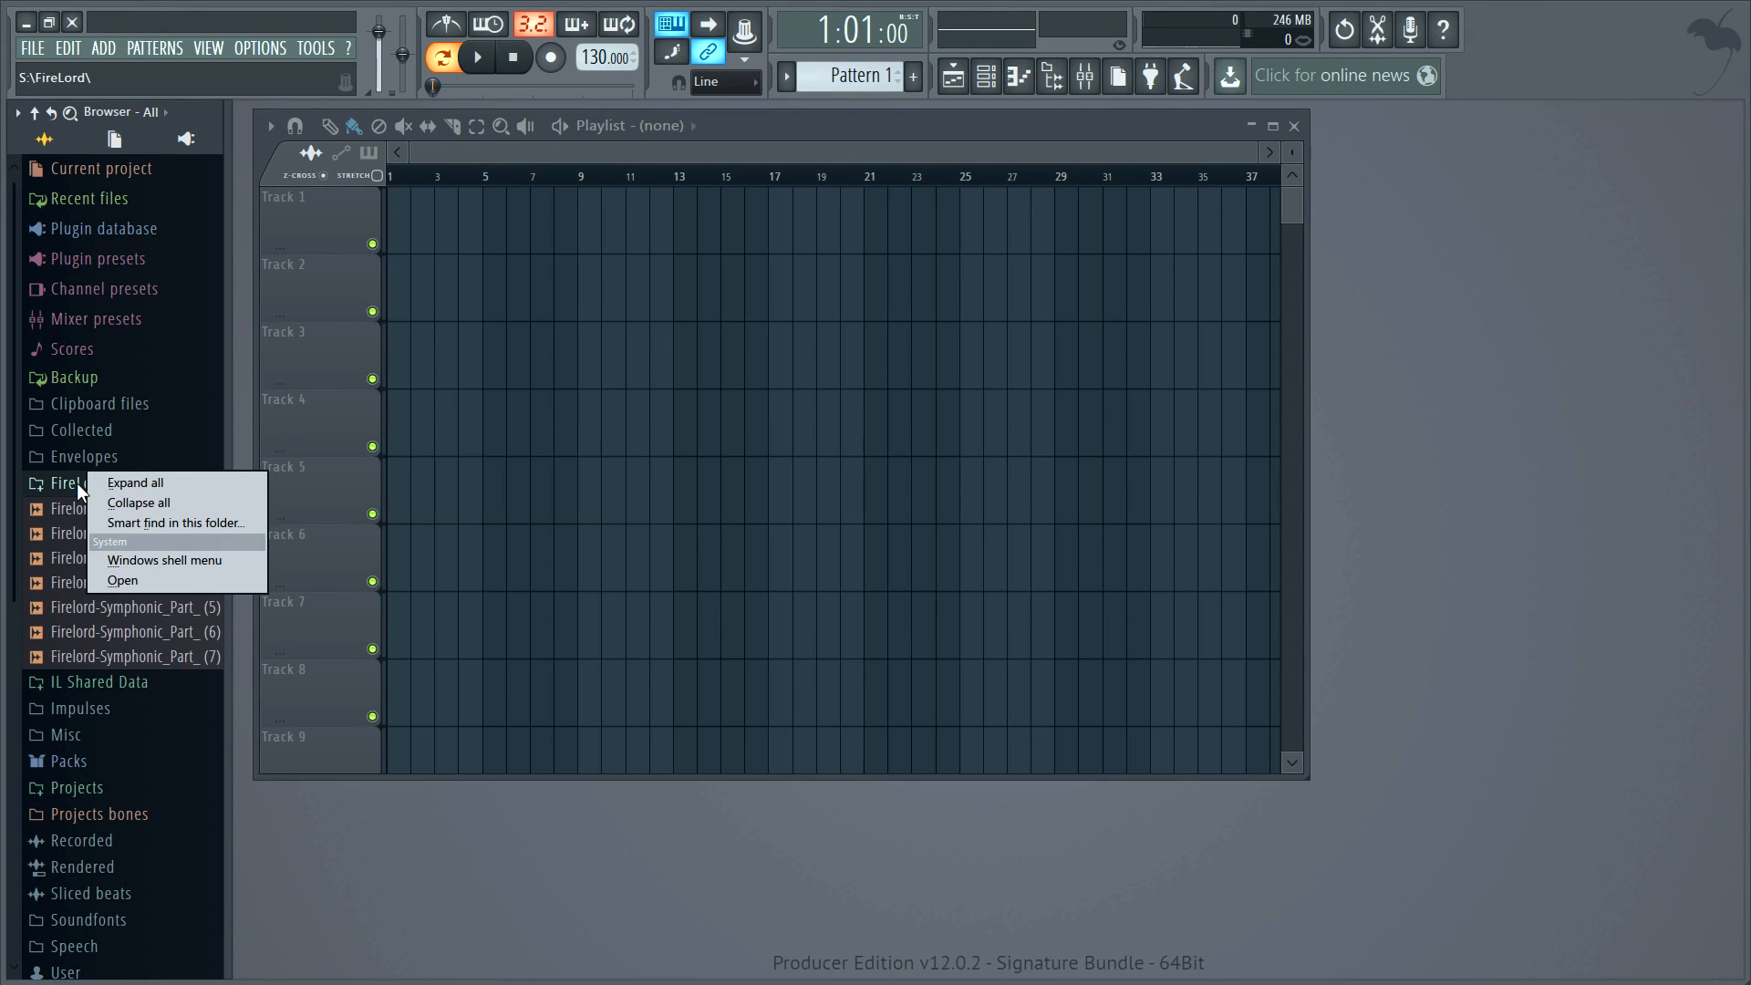
left_click(125, 581)
left_click_drag(1297, 675, 387, 244)
- Play the song, solo the Firelord part 2, 3 and 7 tracks one after another, restore all tracks, and stop playback
key("space")
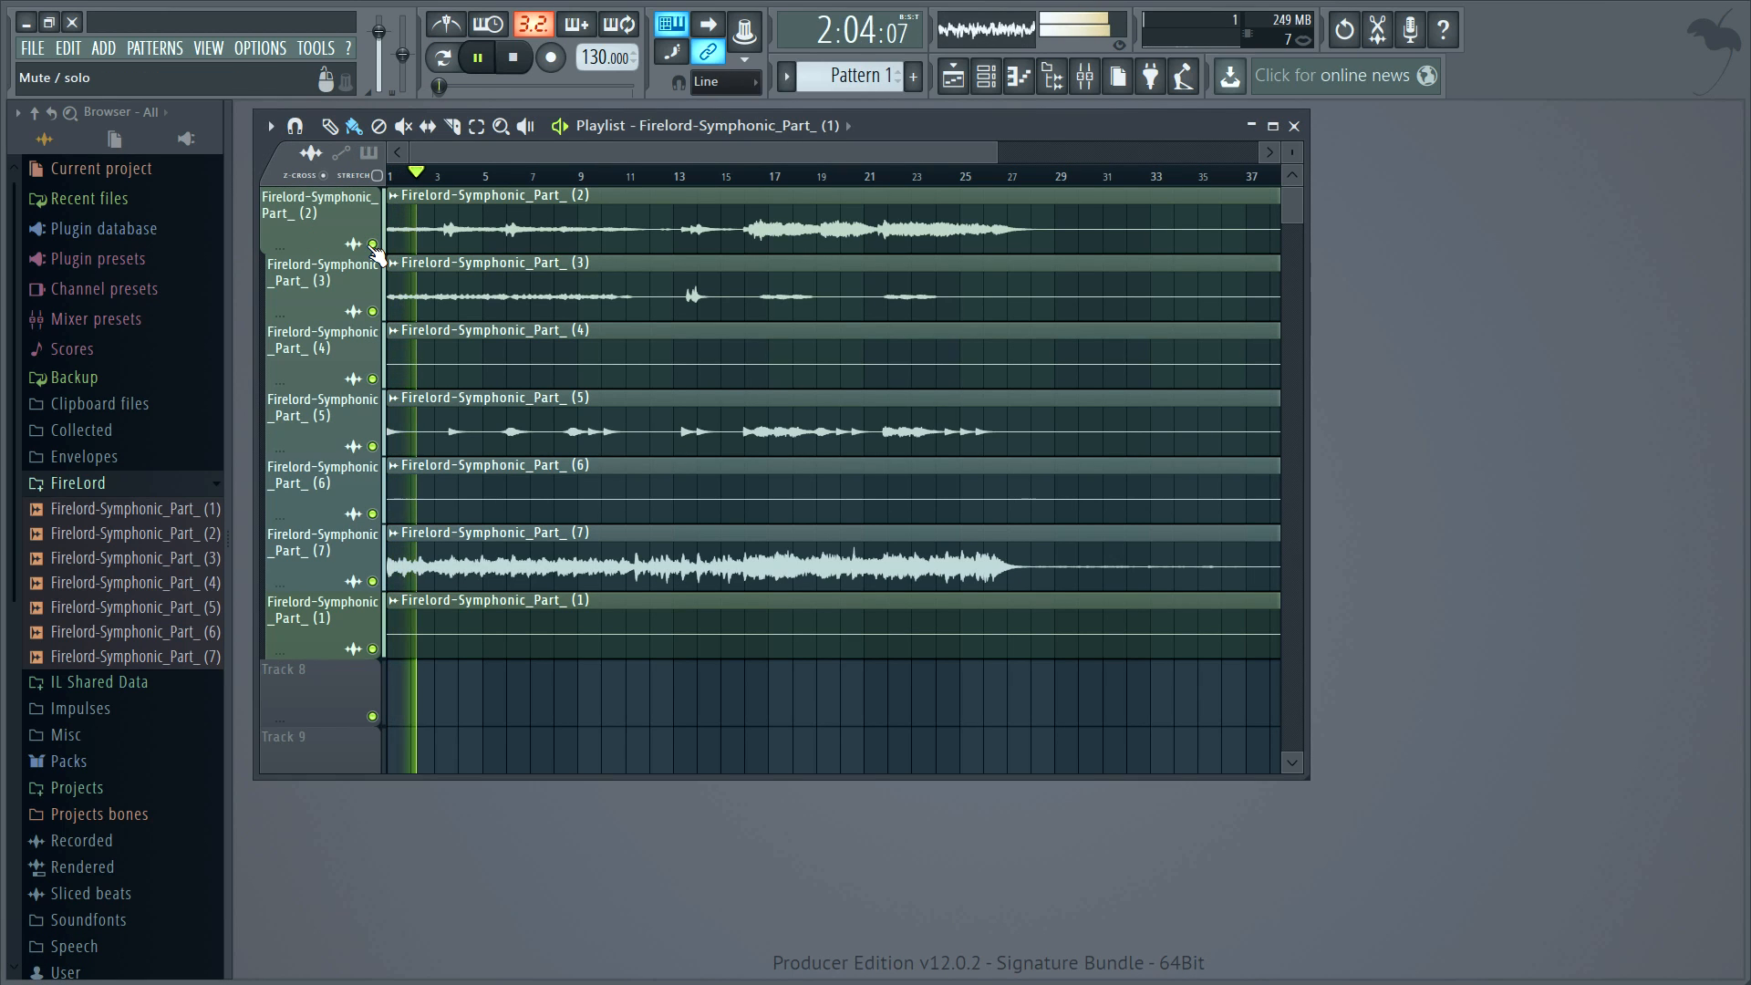
right_click(373, 244)
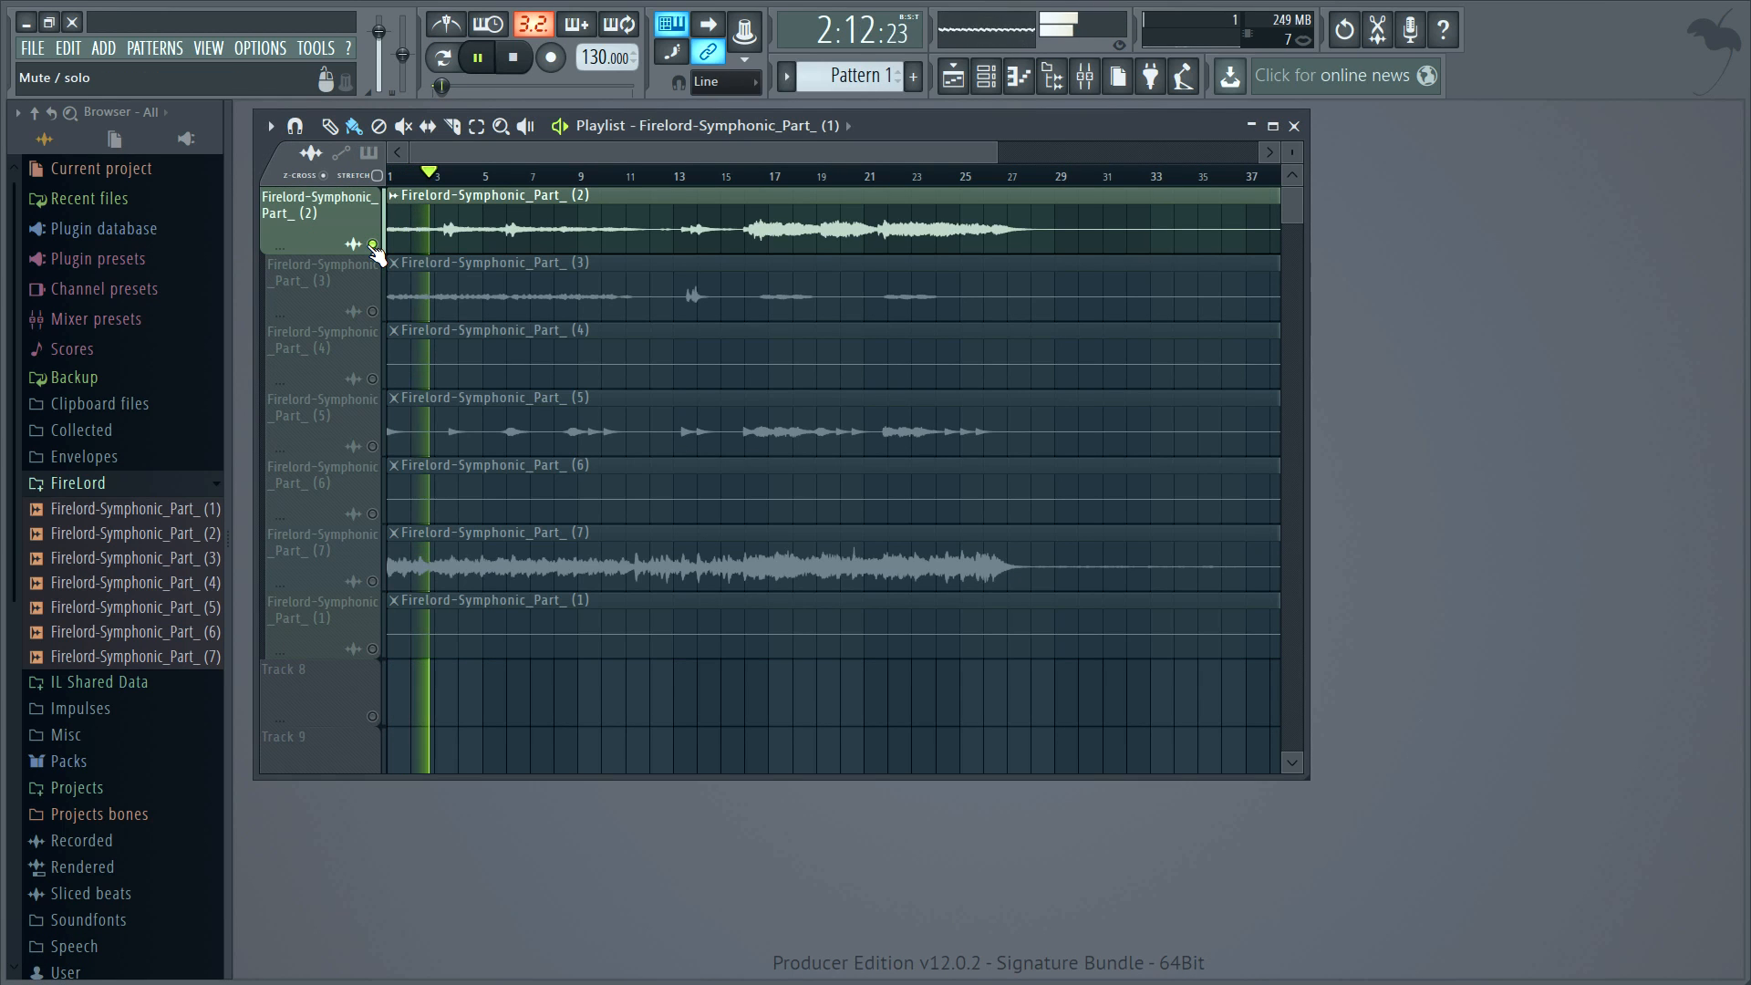
right_click(374, 311)
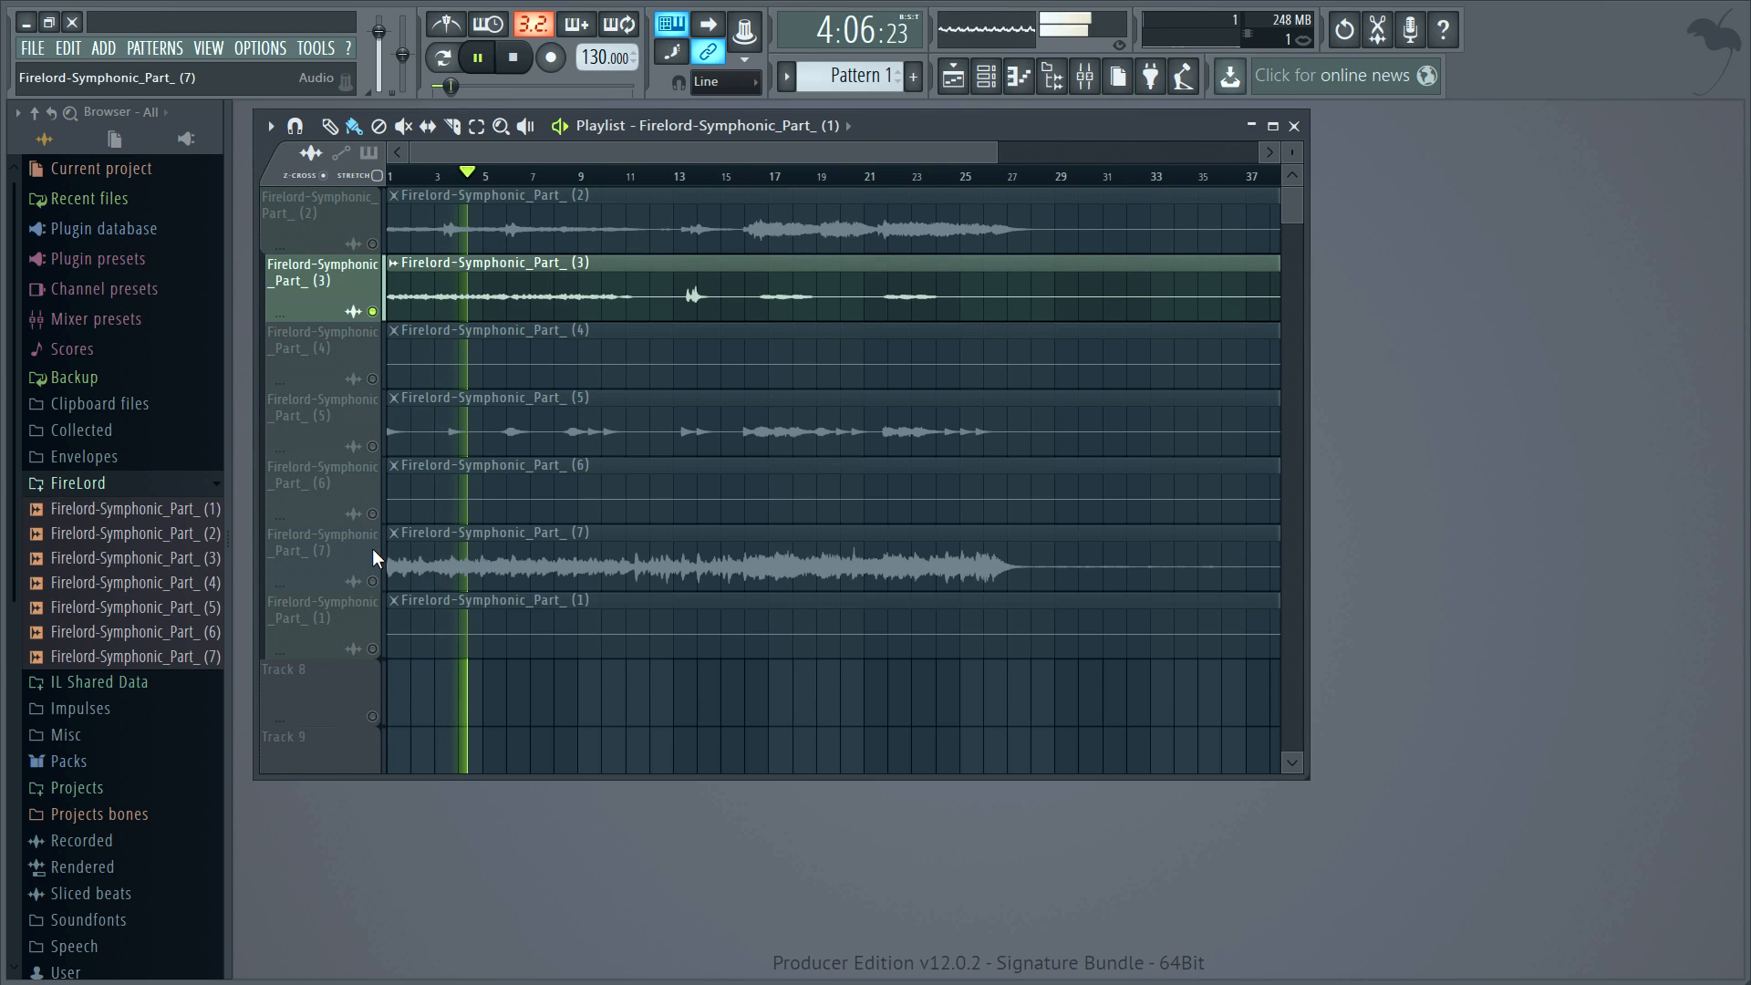
right_click(373, 581)
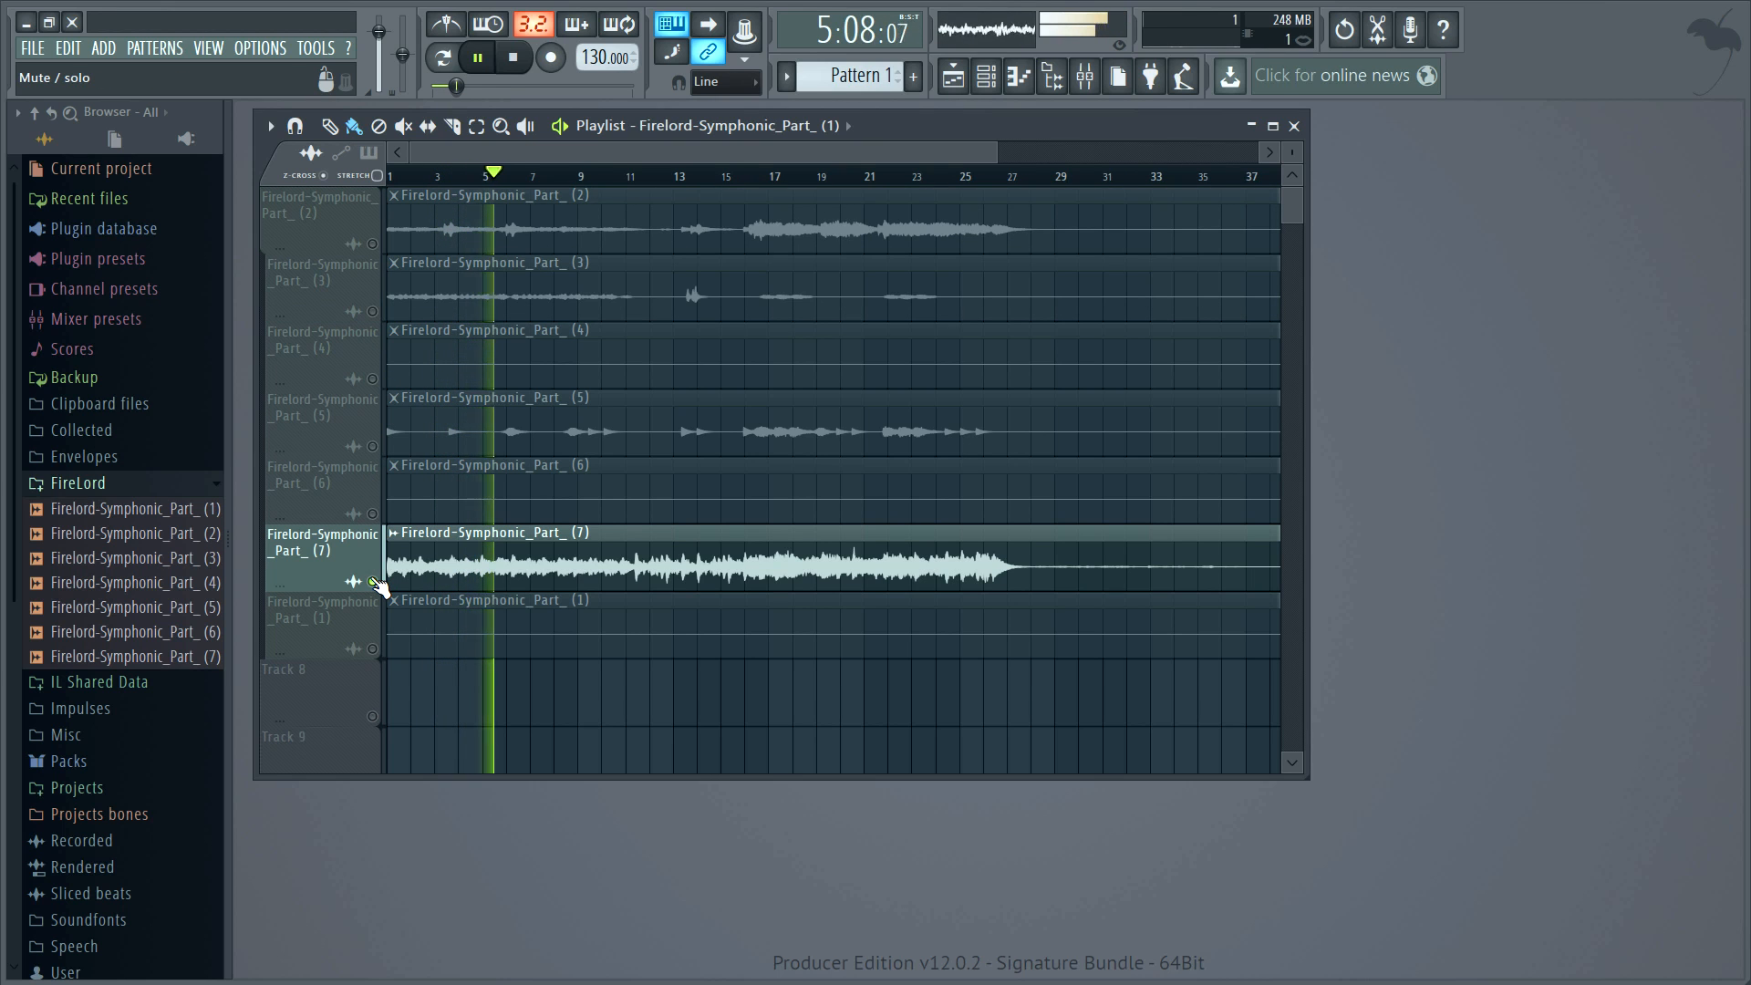
right_click(373, 581)
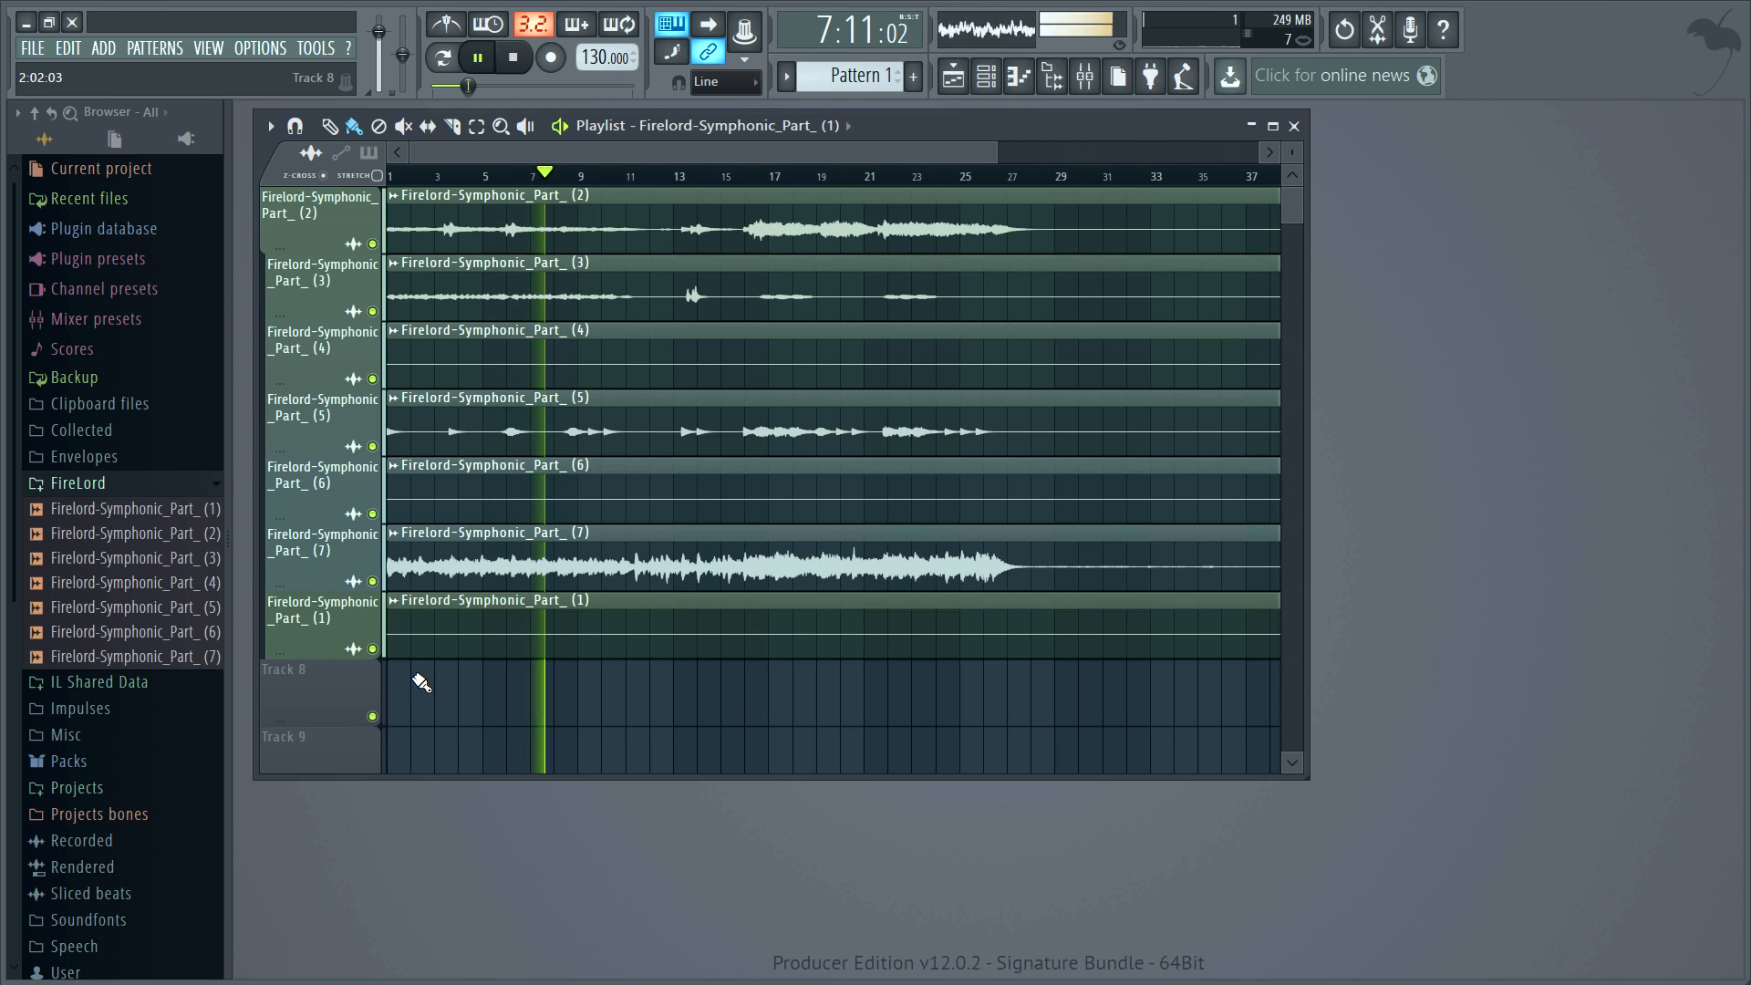
key("space")
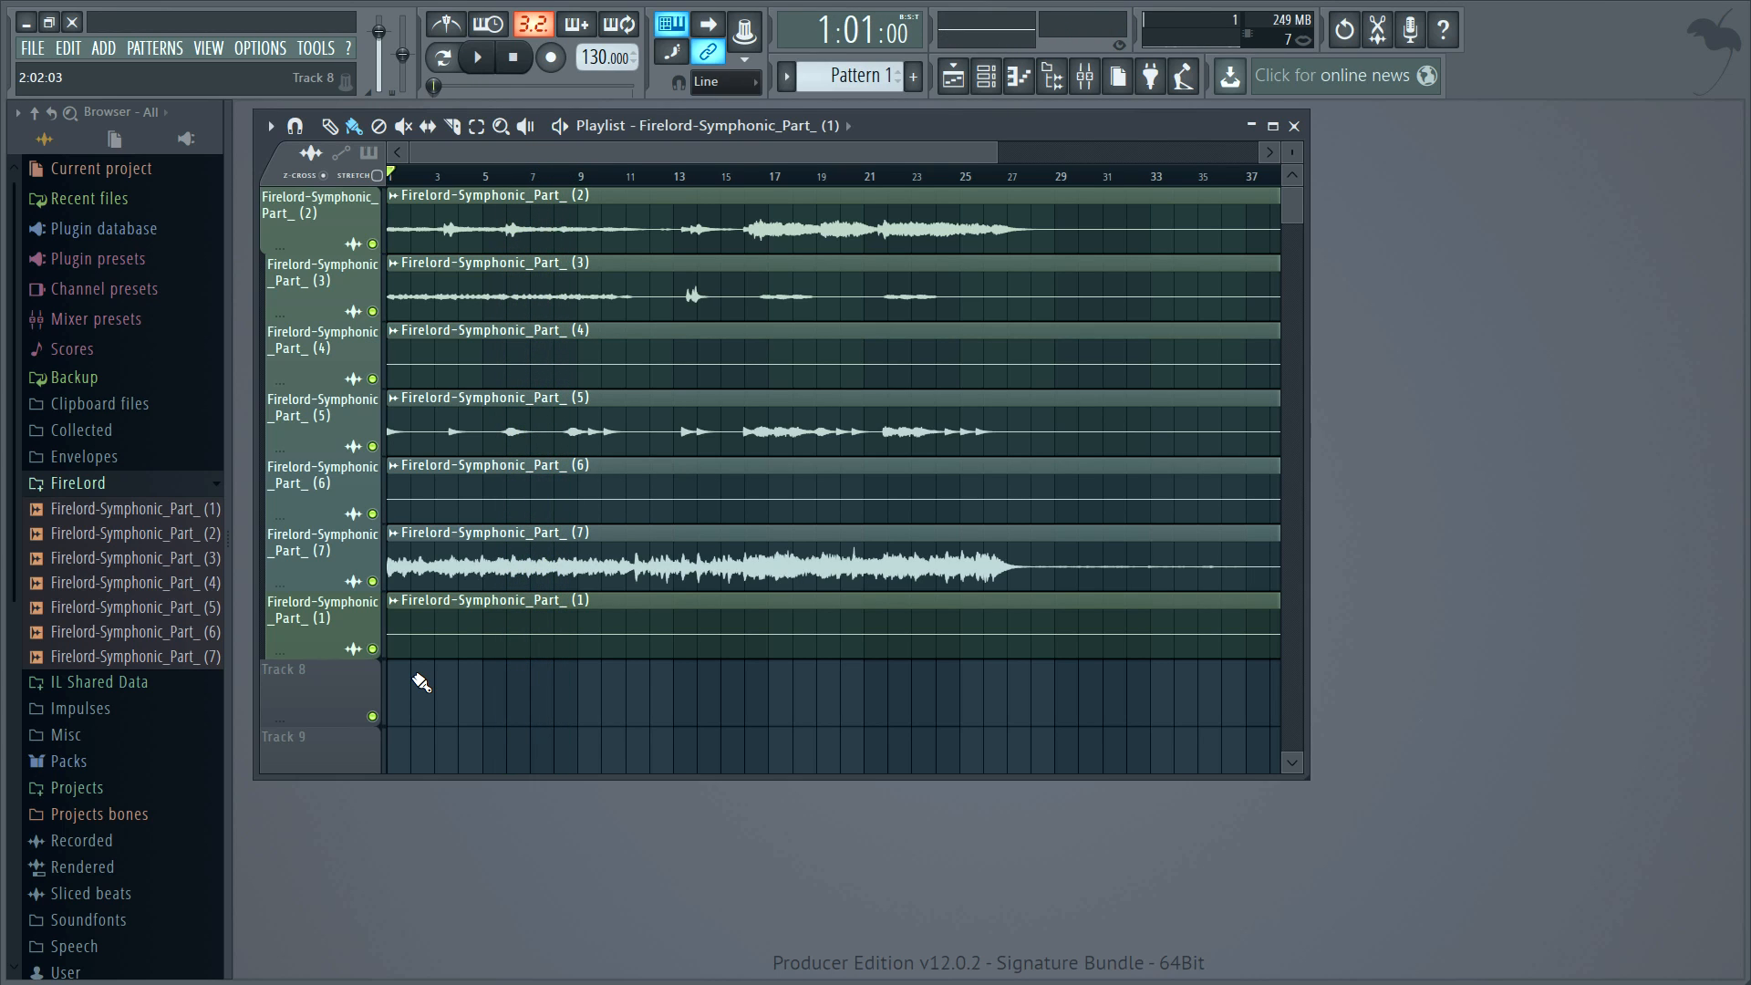
- Route the selected Firelord channels to consecutive mixer tracks starting from Insert 1, and check the routing with a short playback
left_click(1087, 80)
left_click(1014, 84)
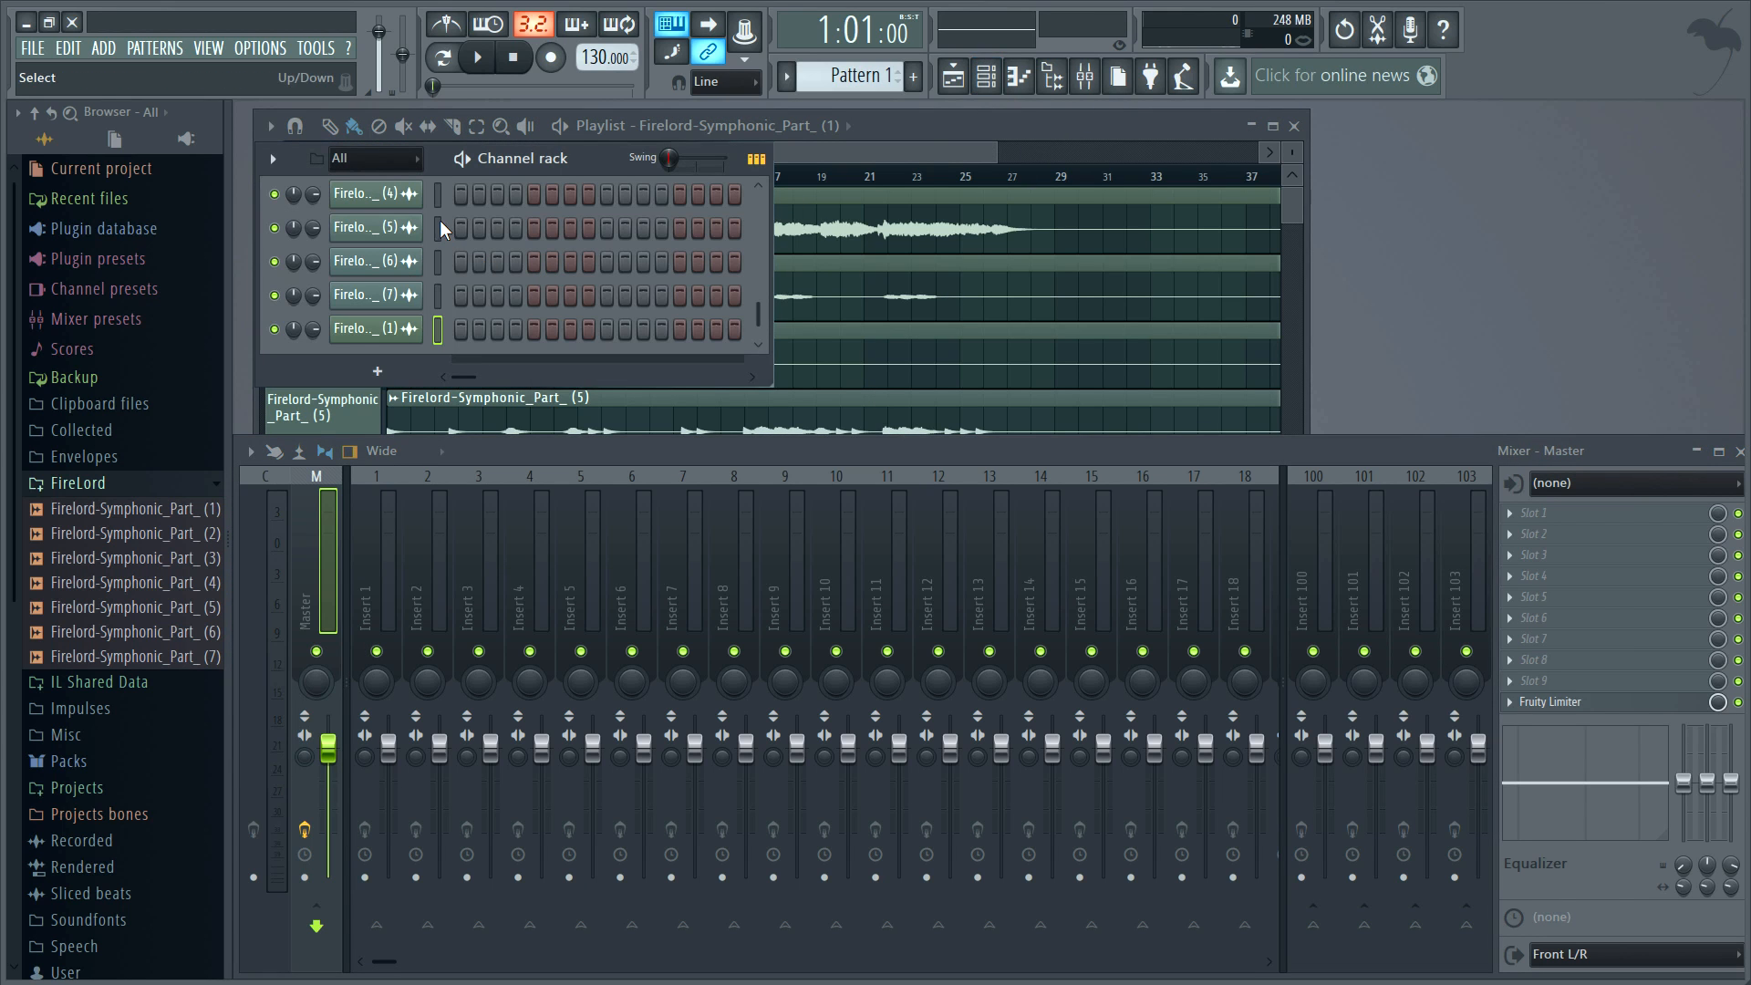
right_click(392, 580)
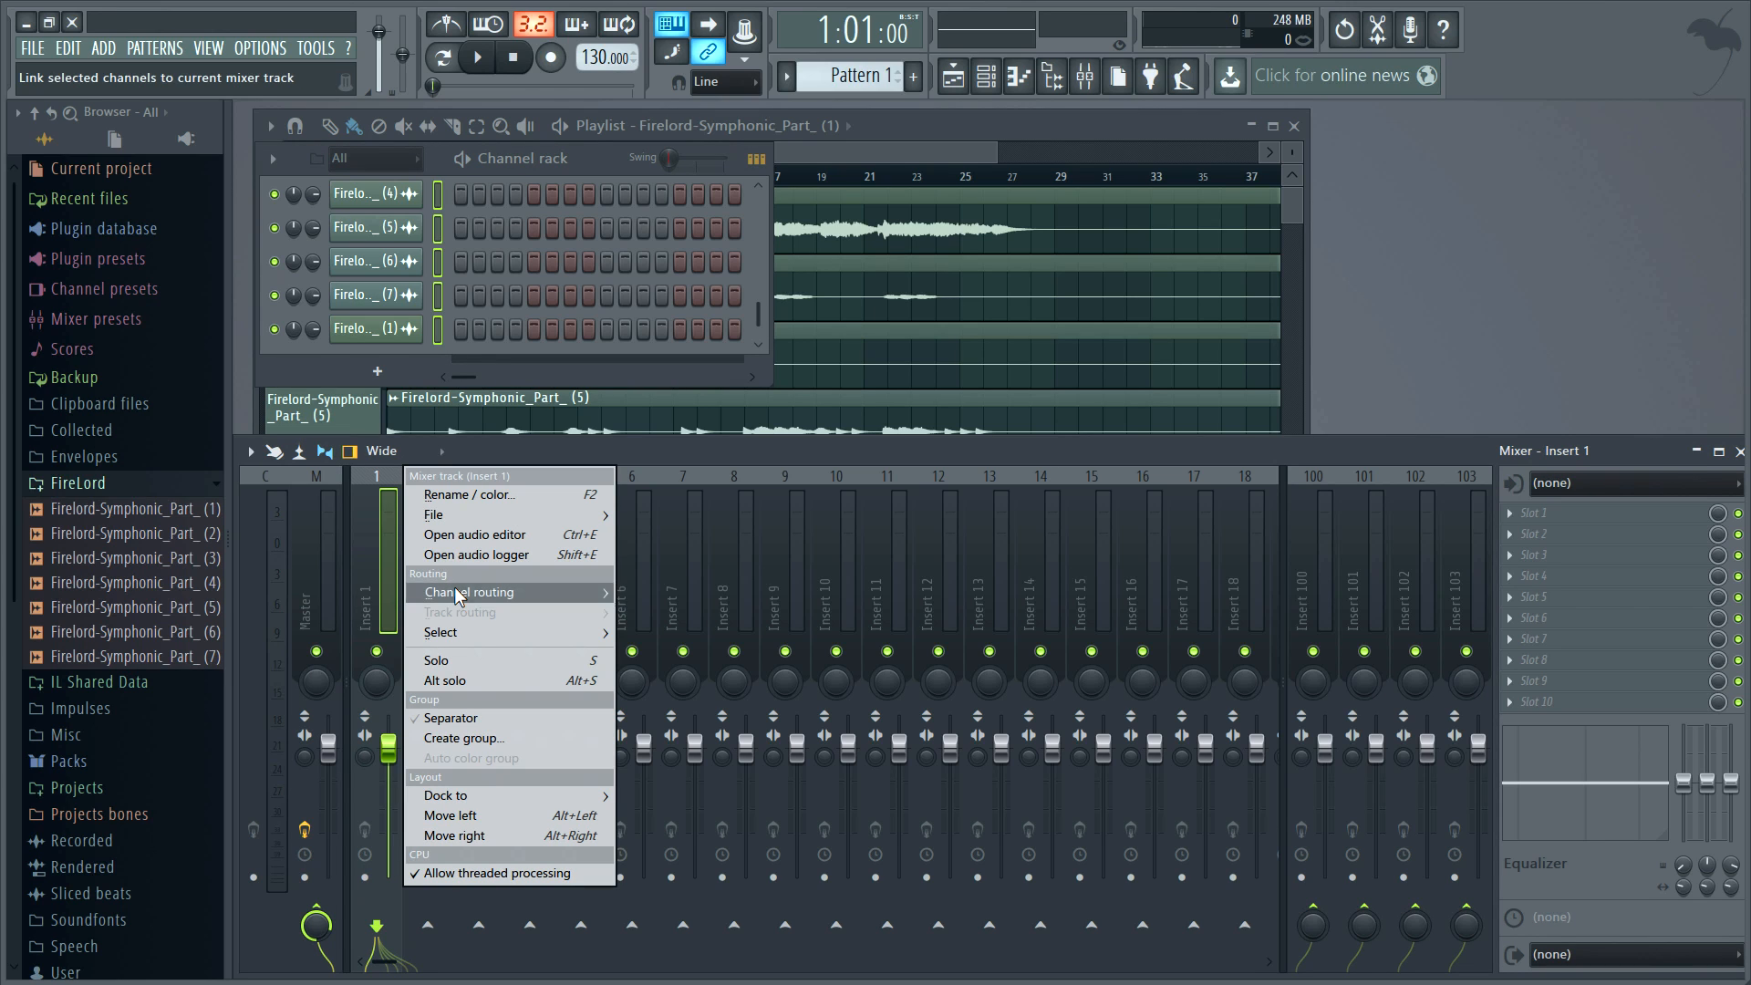
mouse_move(547, 593)
left_click(723, 613)
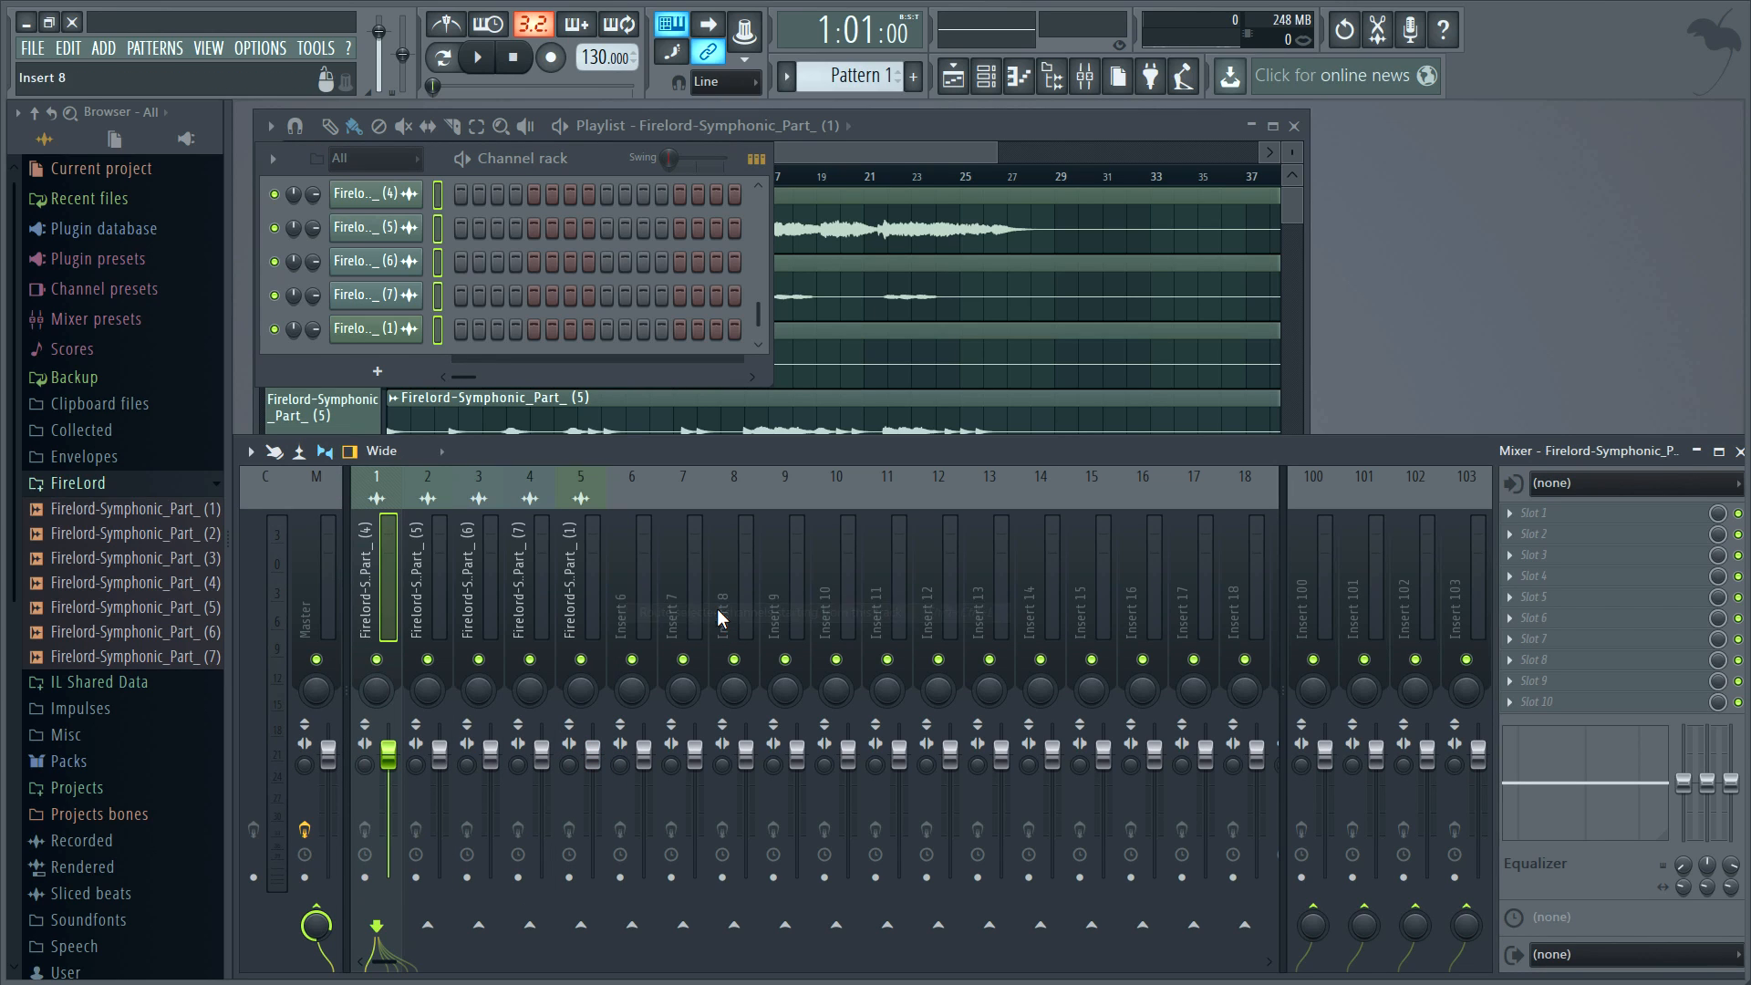
key("space")
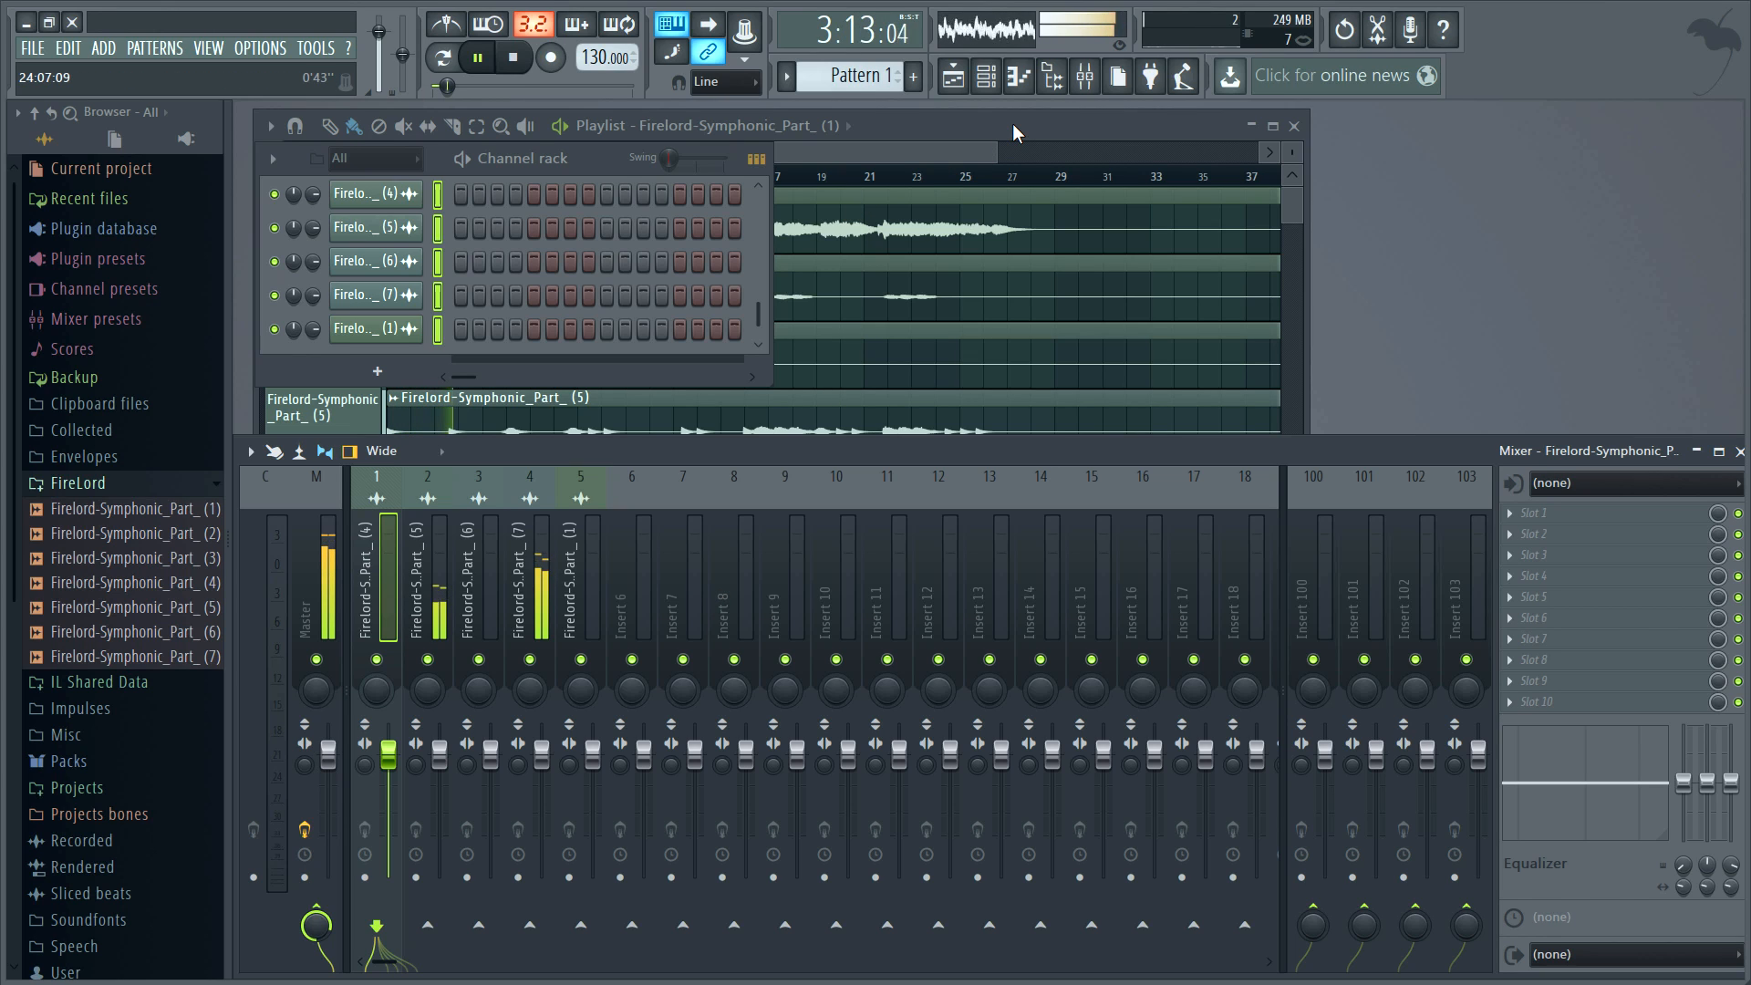
key("space")
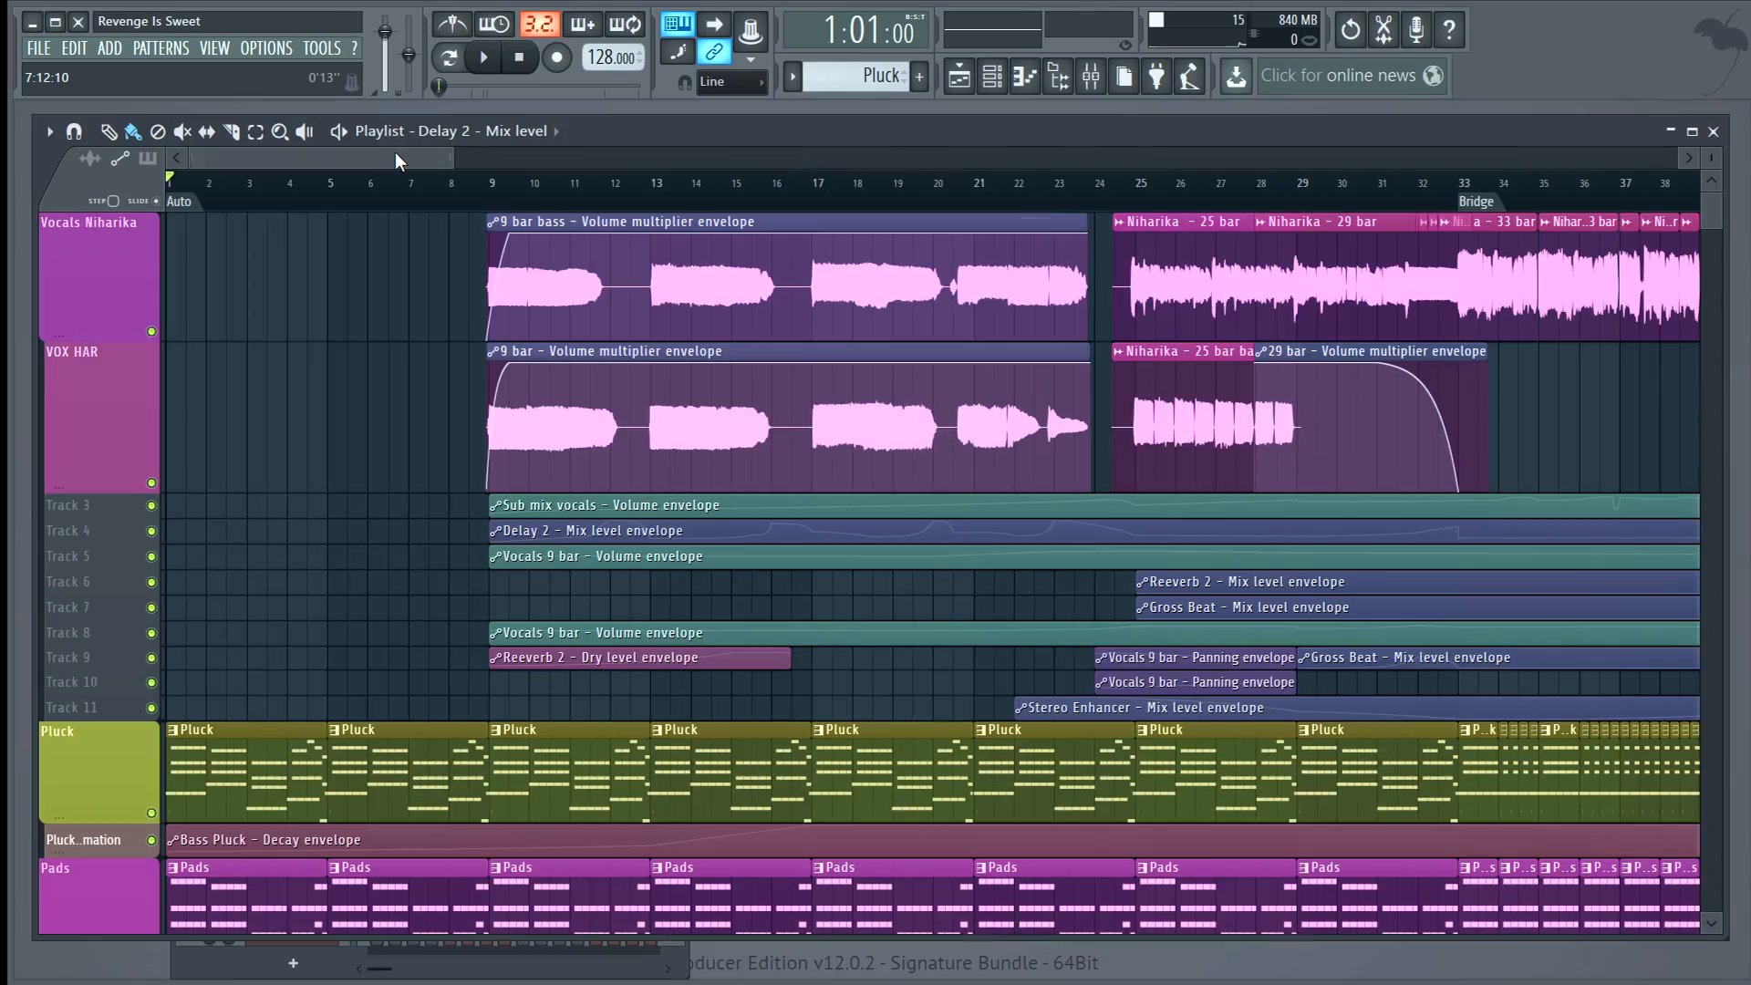
- Scroll and zoom through the Revenge Is Sweet Playlist from the Bridge to Drop 1, and stop playback
left_click_drag(396, 152, 589, 164)
scroll(593, 168, "left", 3)
scroll(589, 185, "up", 5)
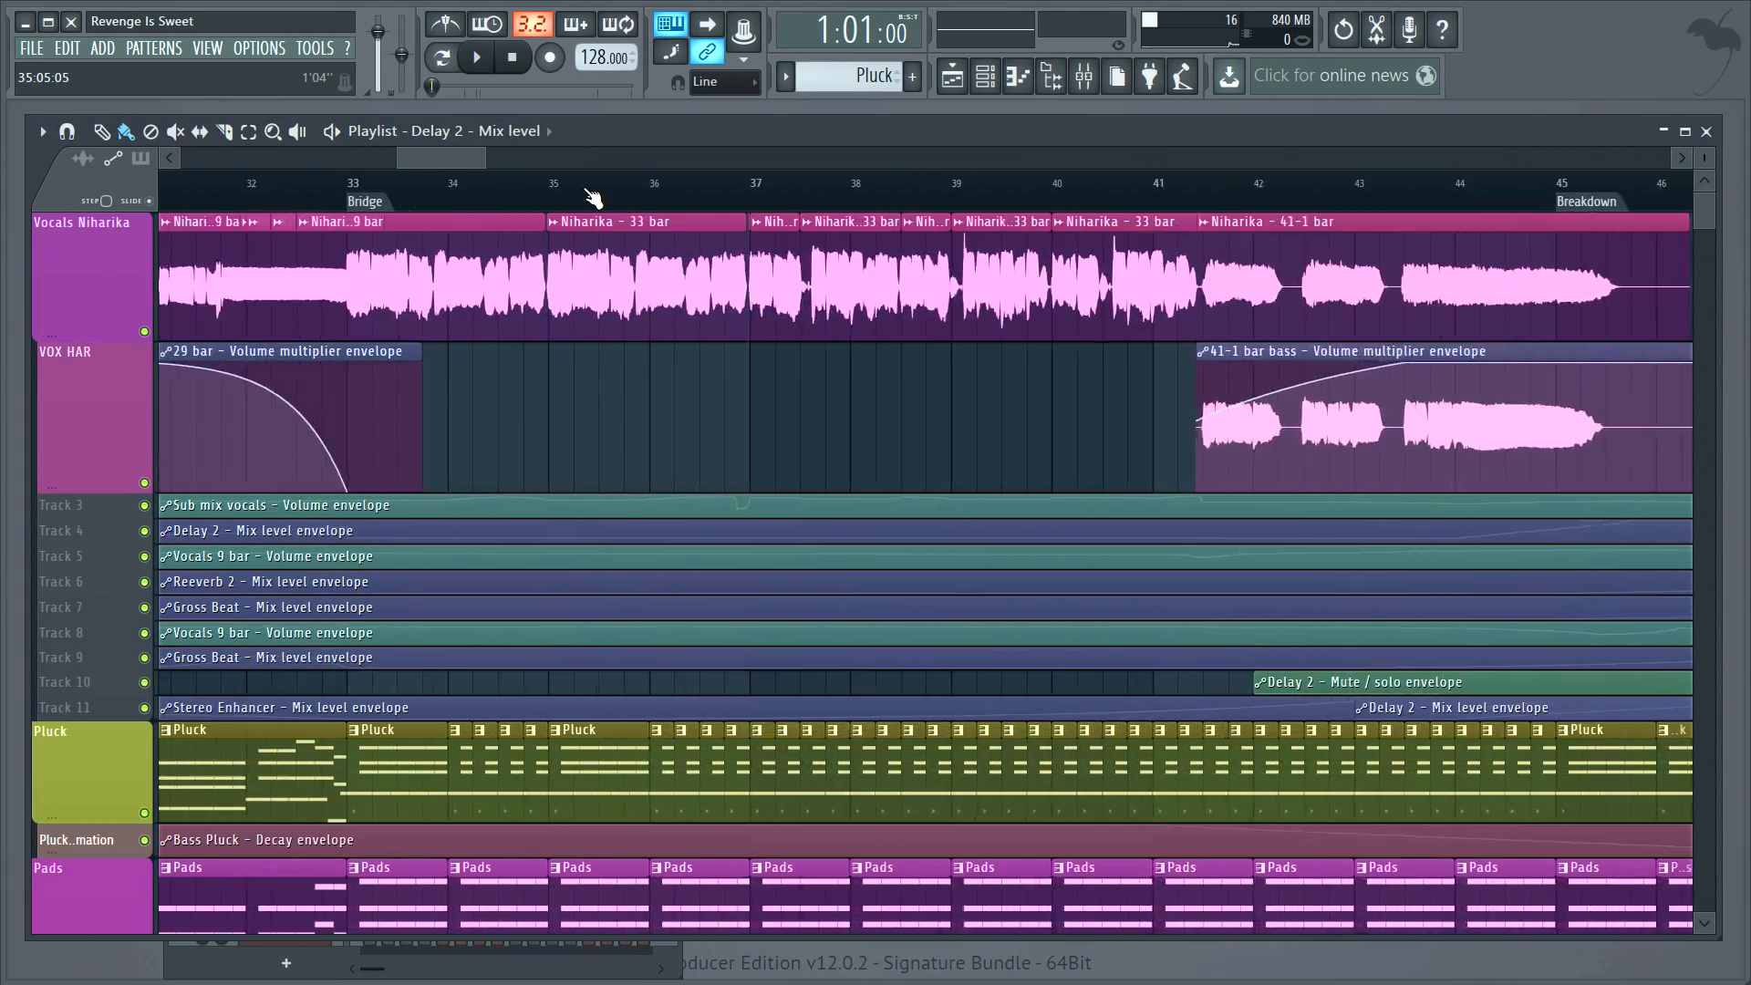
left_click_drag(440, 157, 342, 170)
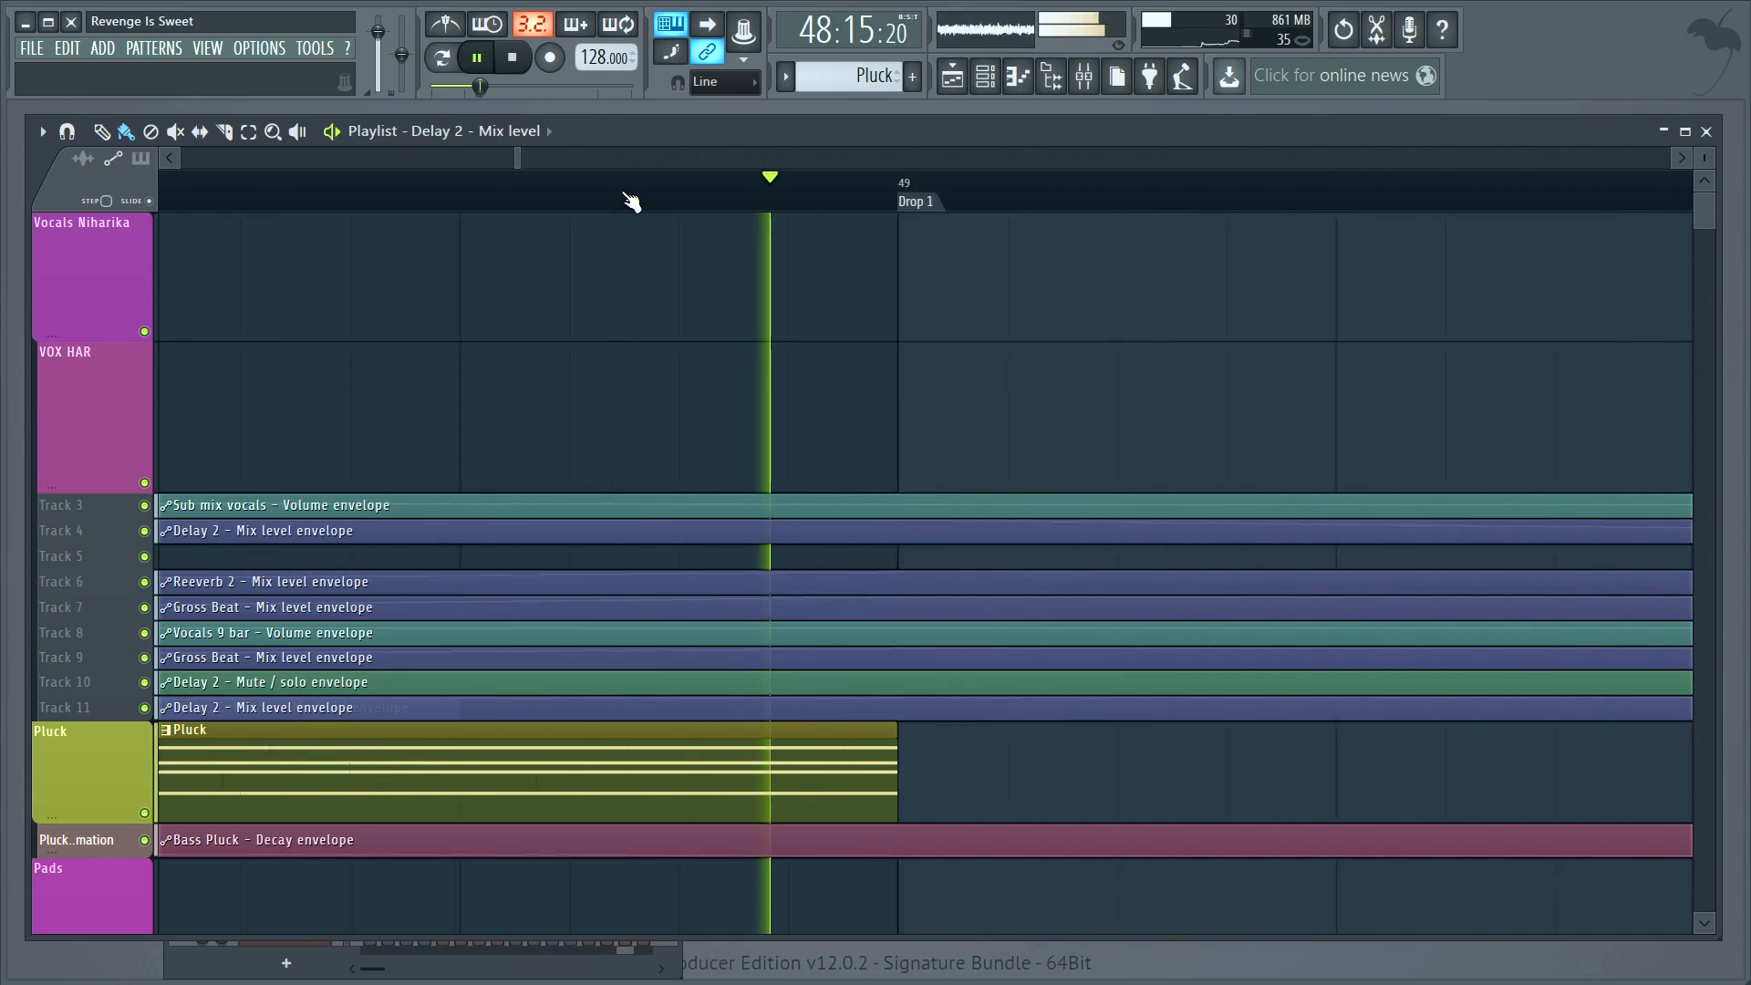
key("space")
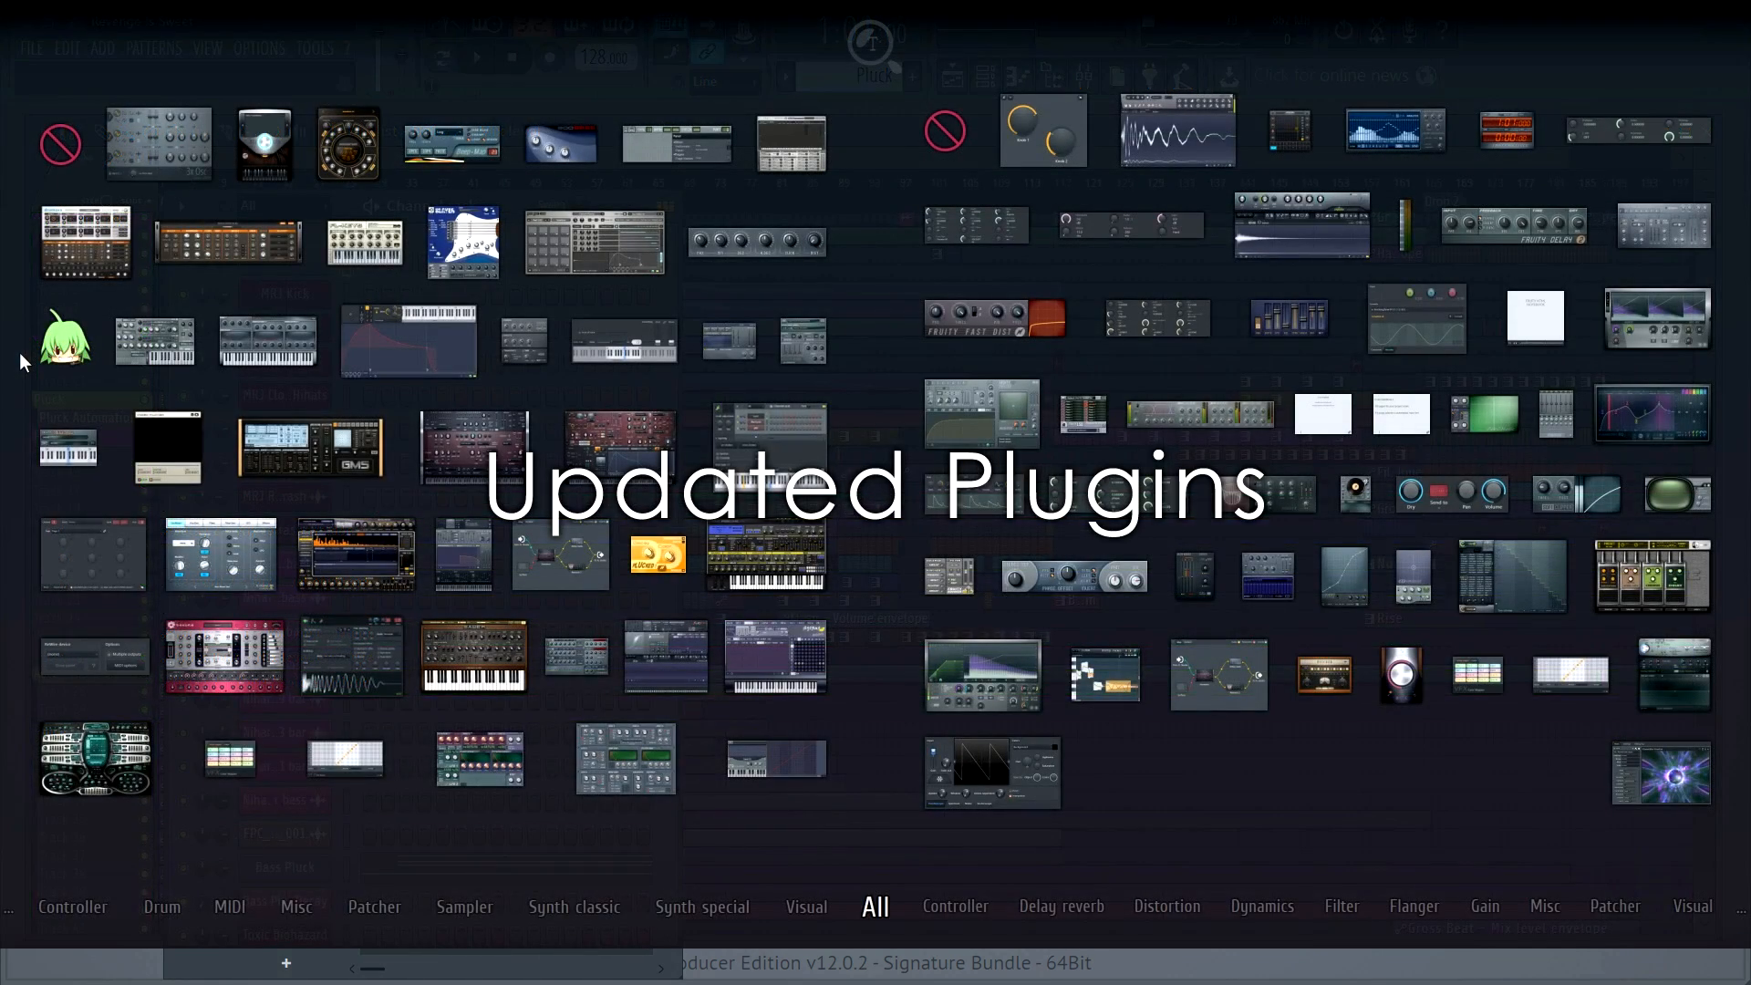
- Add 3x Osc and Fruity Envelope Controller to the project from the plugin picker
left_click_drag(150, 155, 501, 241)
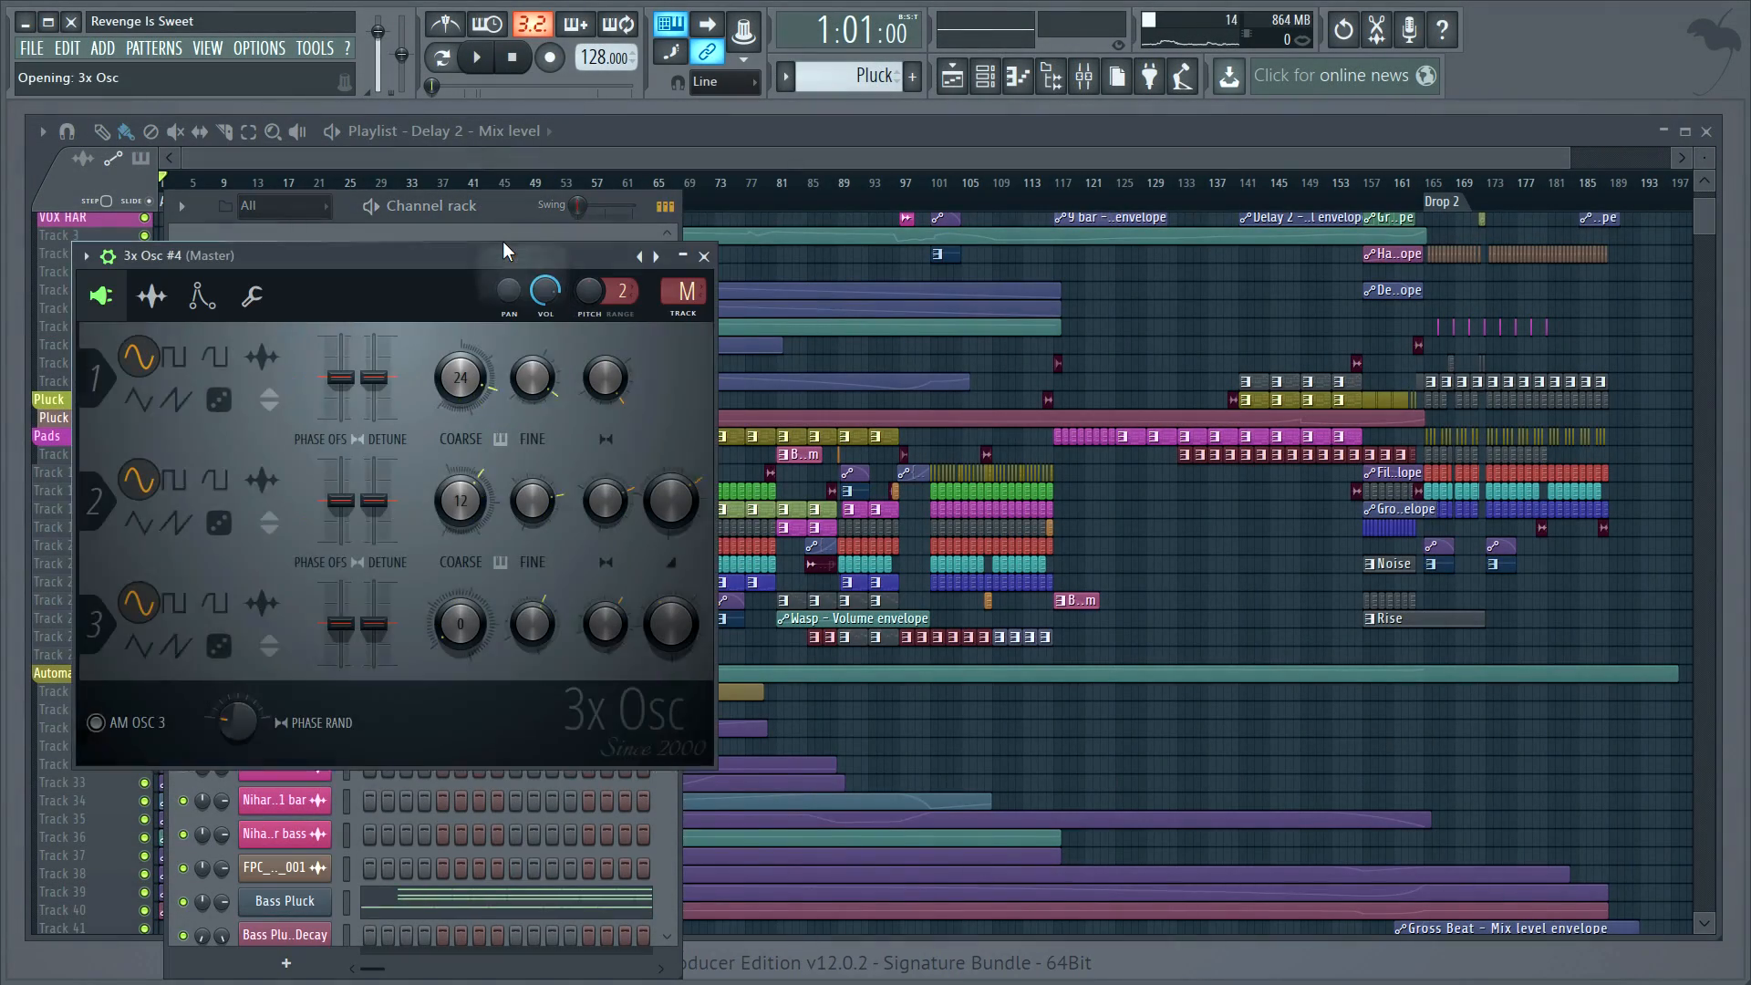
key("alt+p")
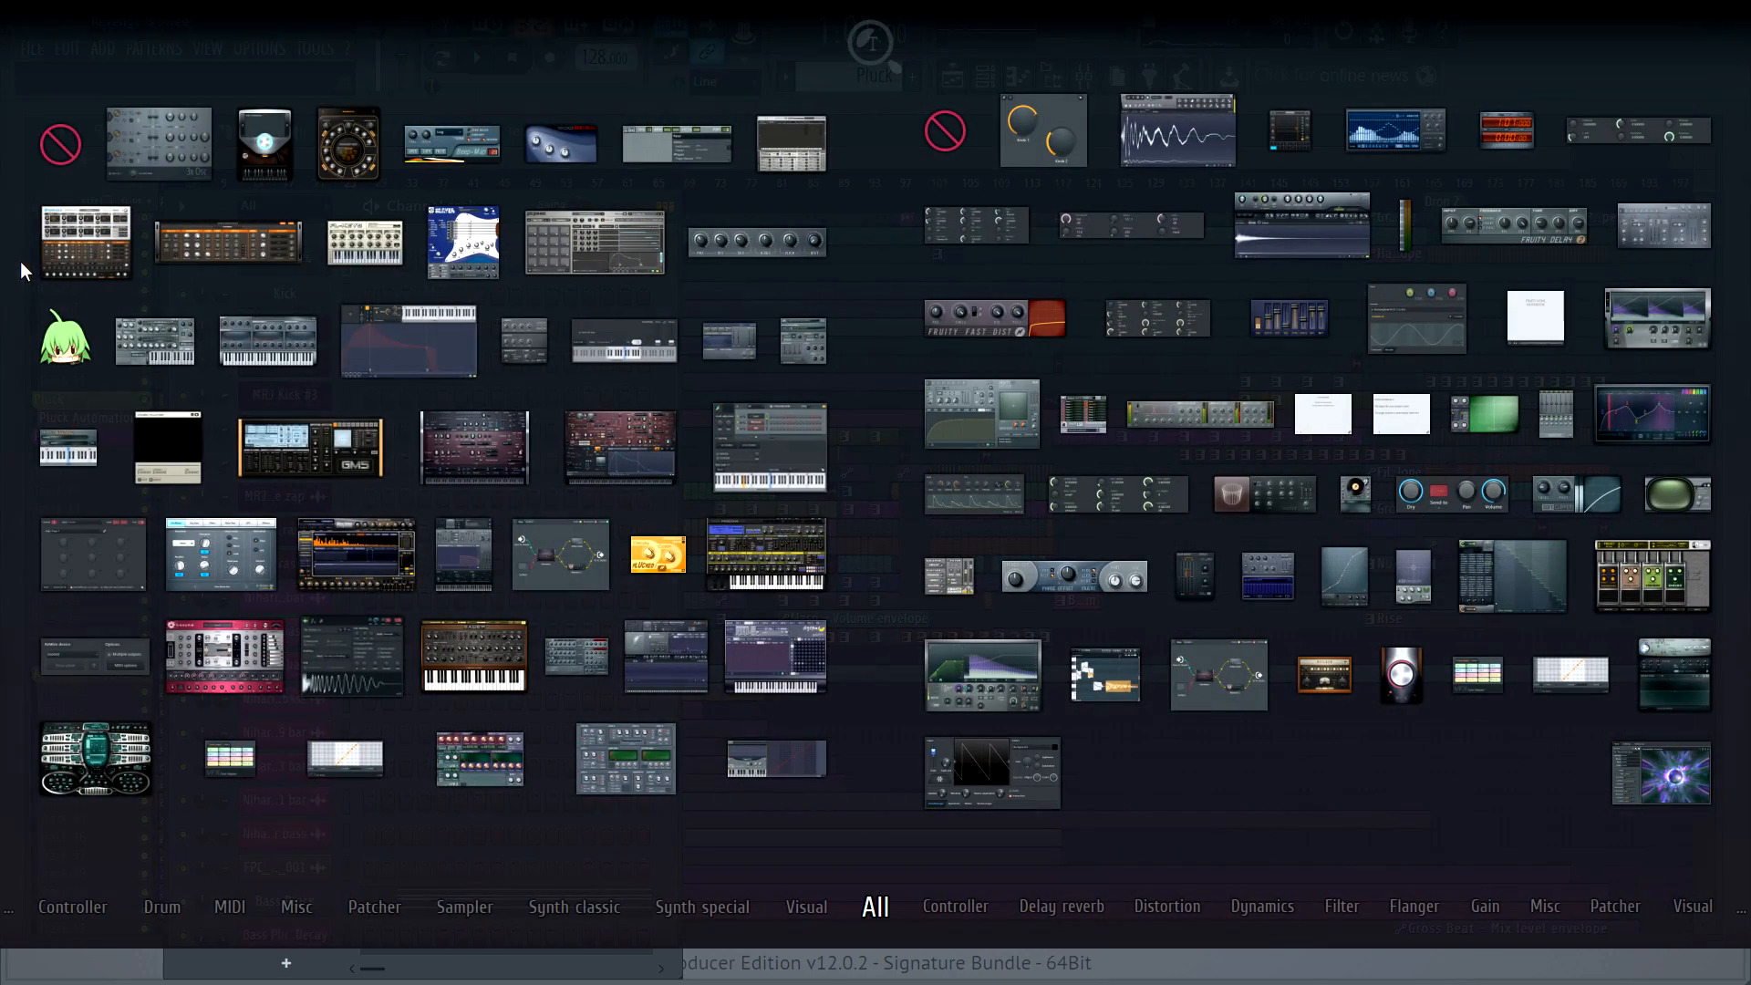
left_click_drag(408, 342, 1623, 580)
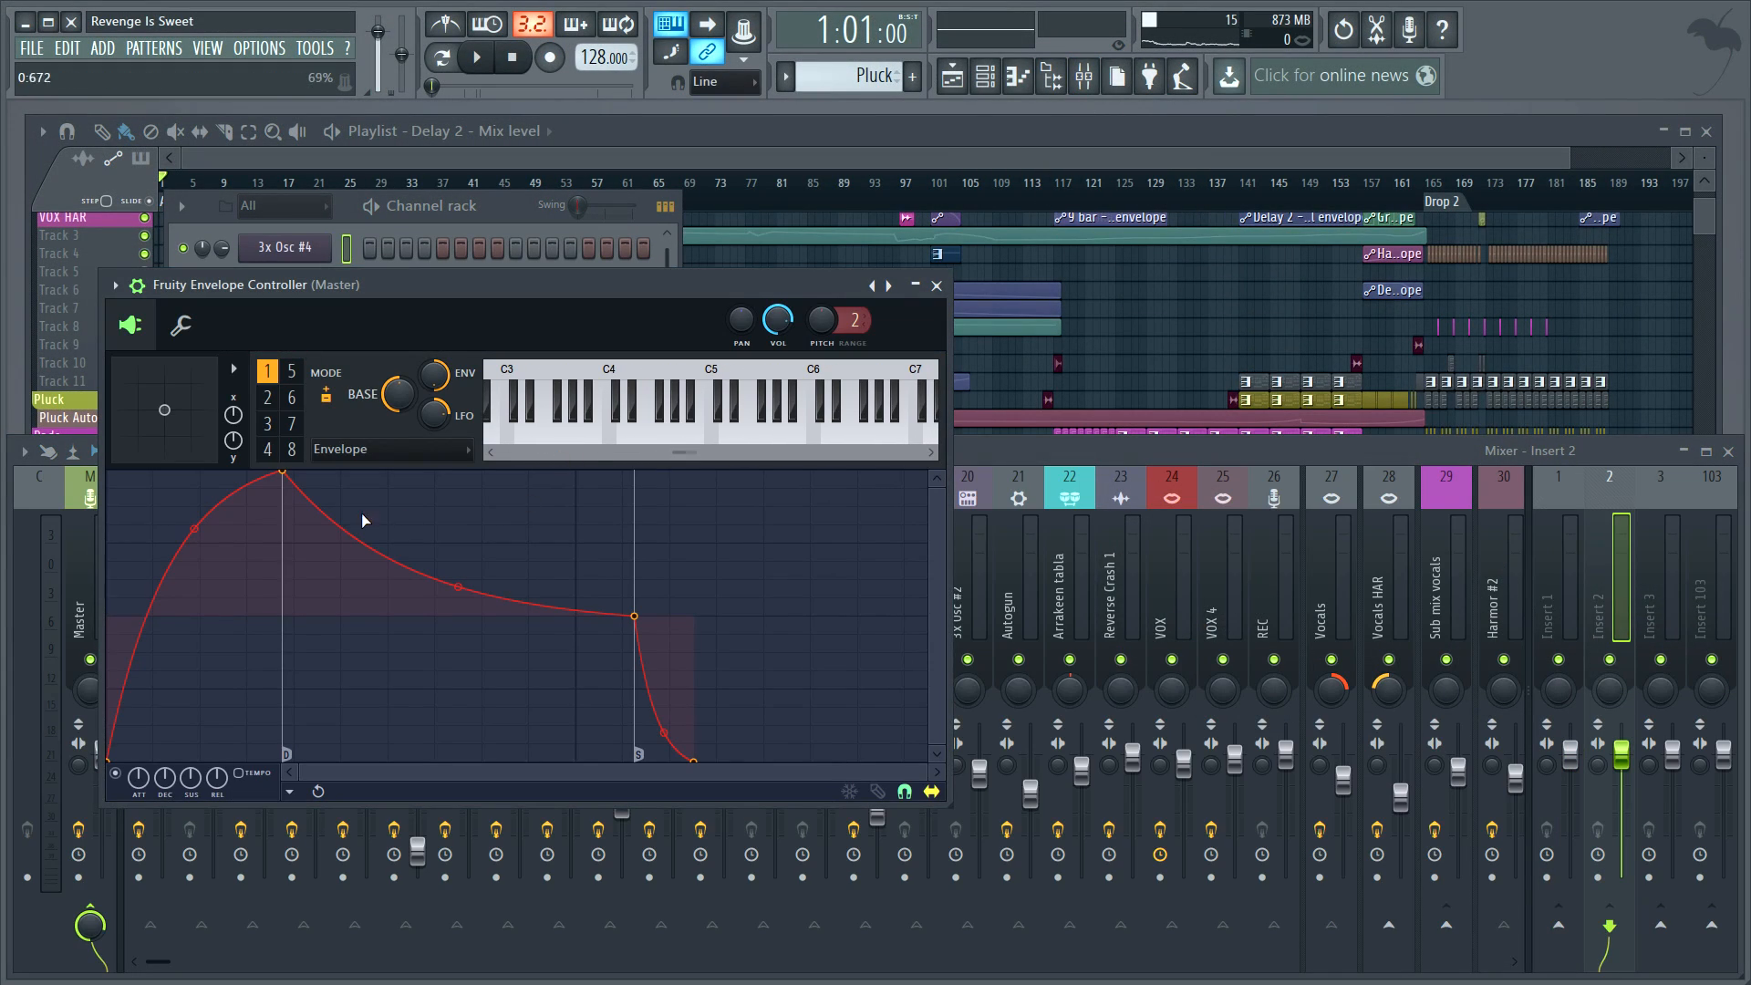
- Switch to the FL Studio Users Manual and examine the Updated Plugins list on its What's New page
key("F1")
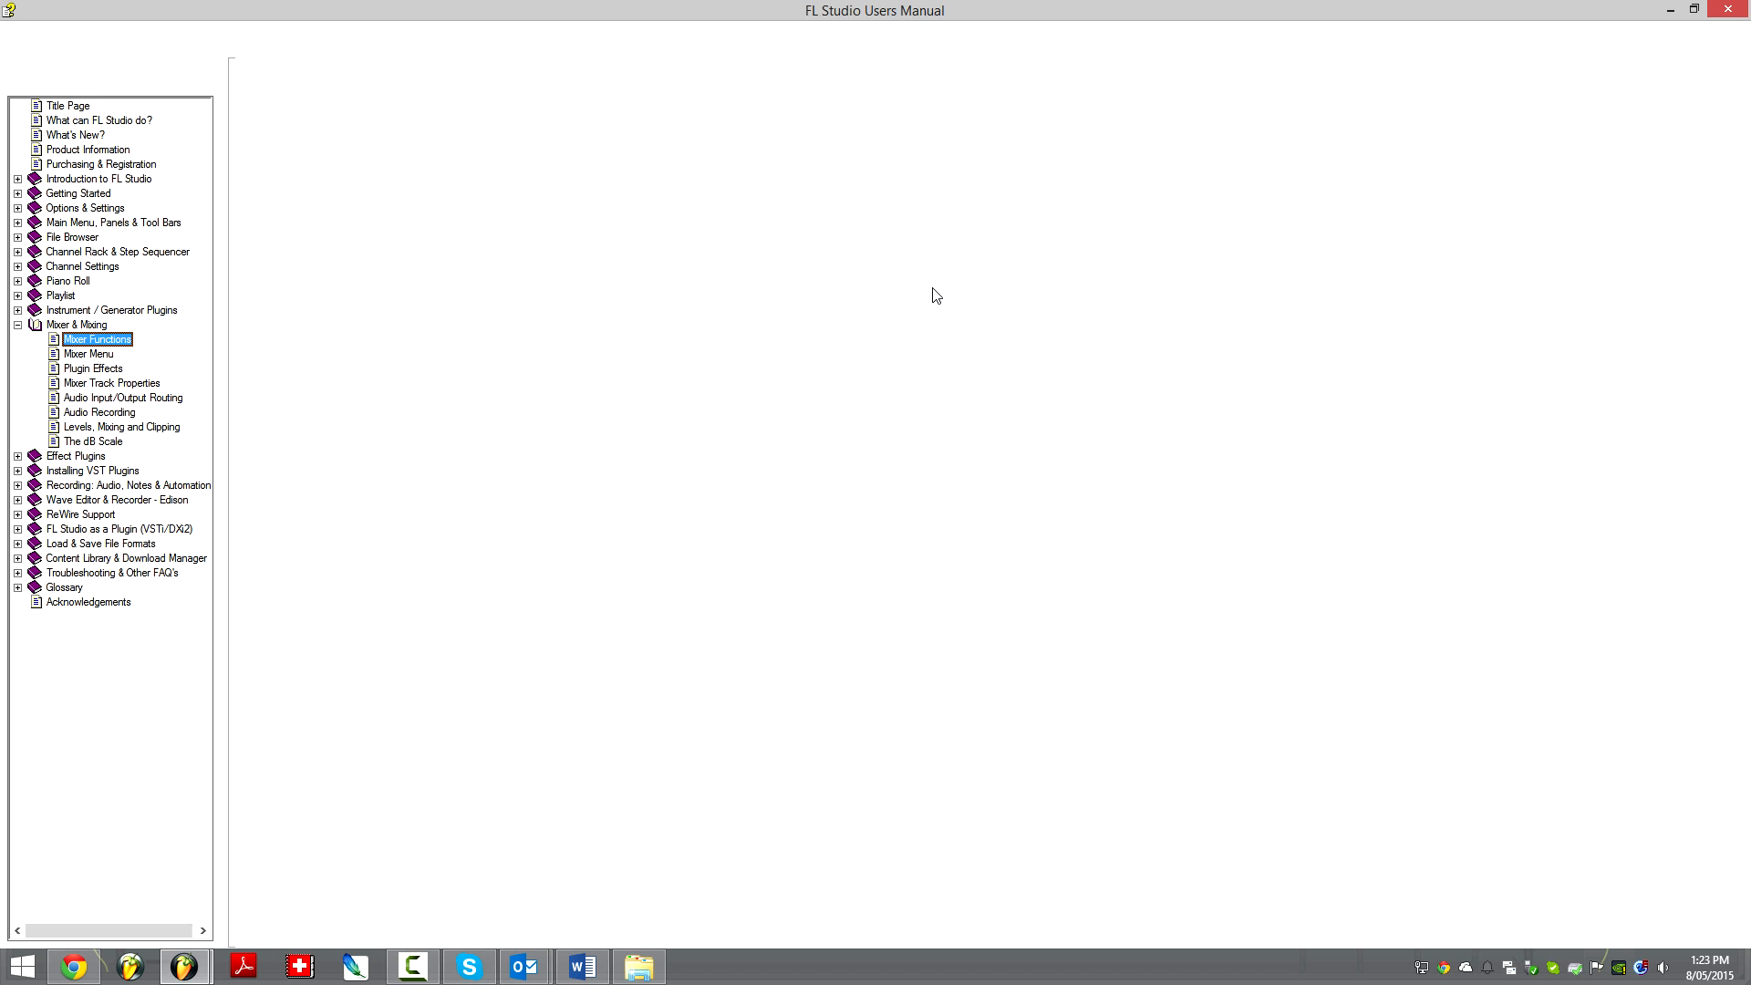
left_click(69, 135)
scroll(721, 387, "down", 10)
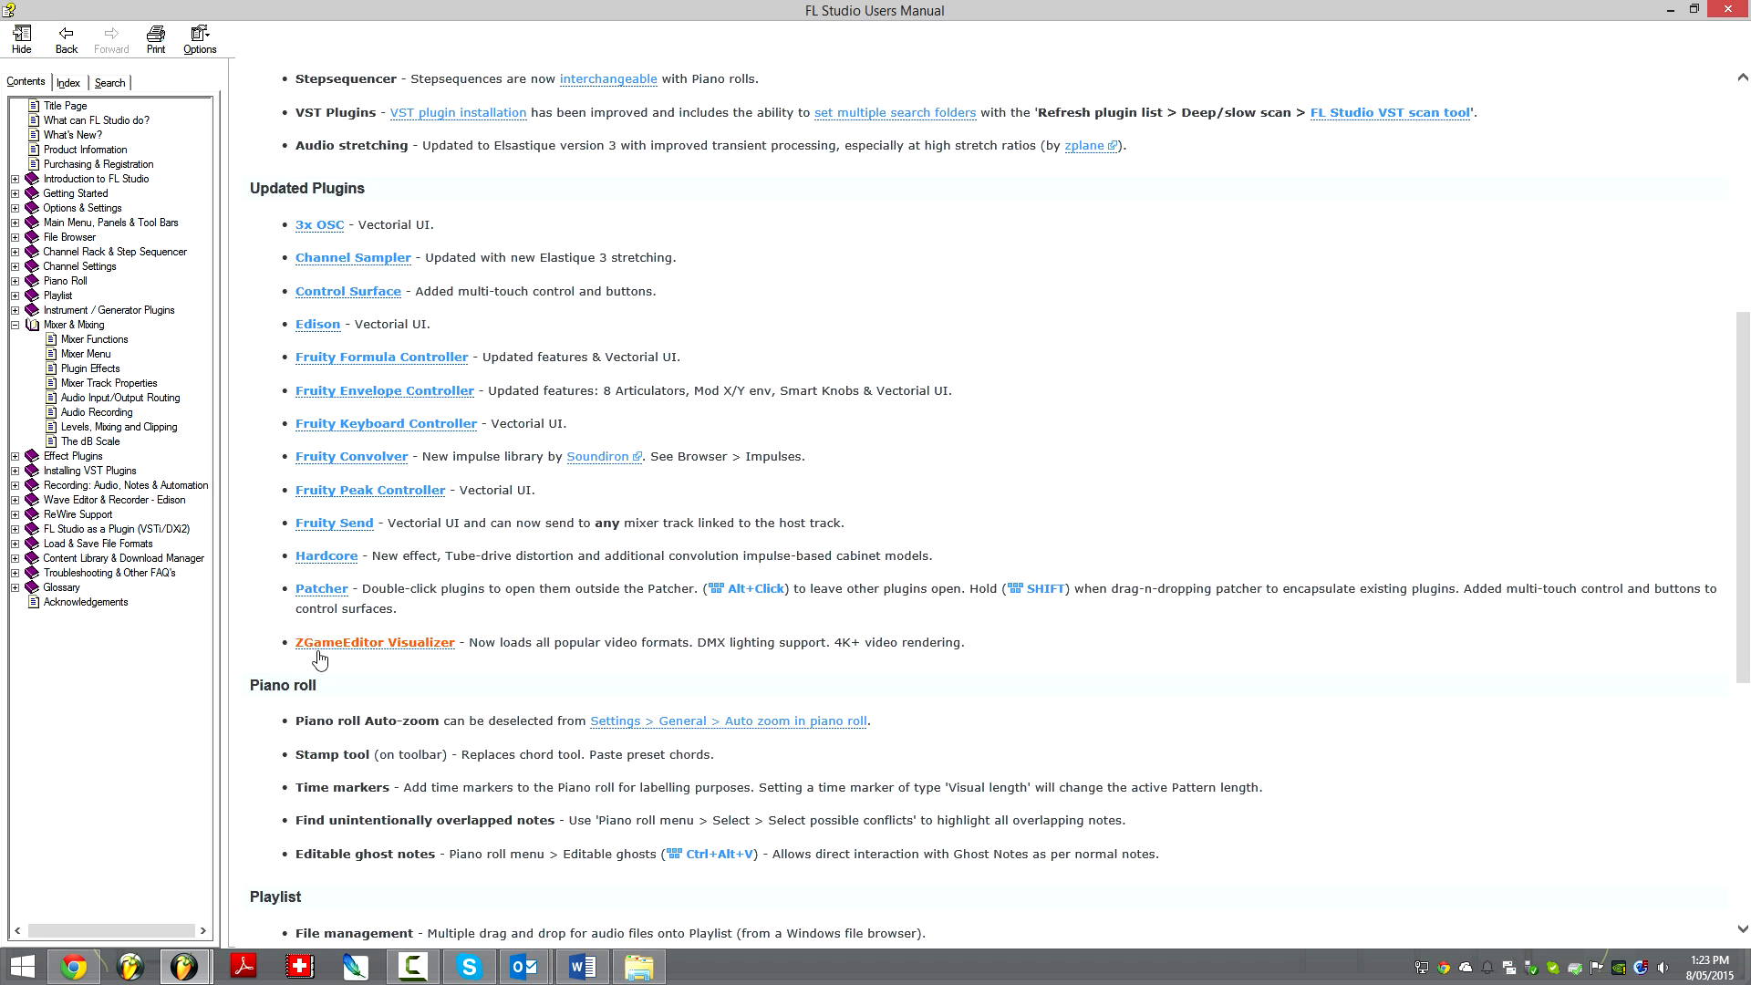
scroll(315, 584, "down", 10)
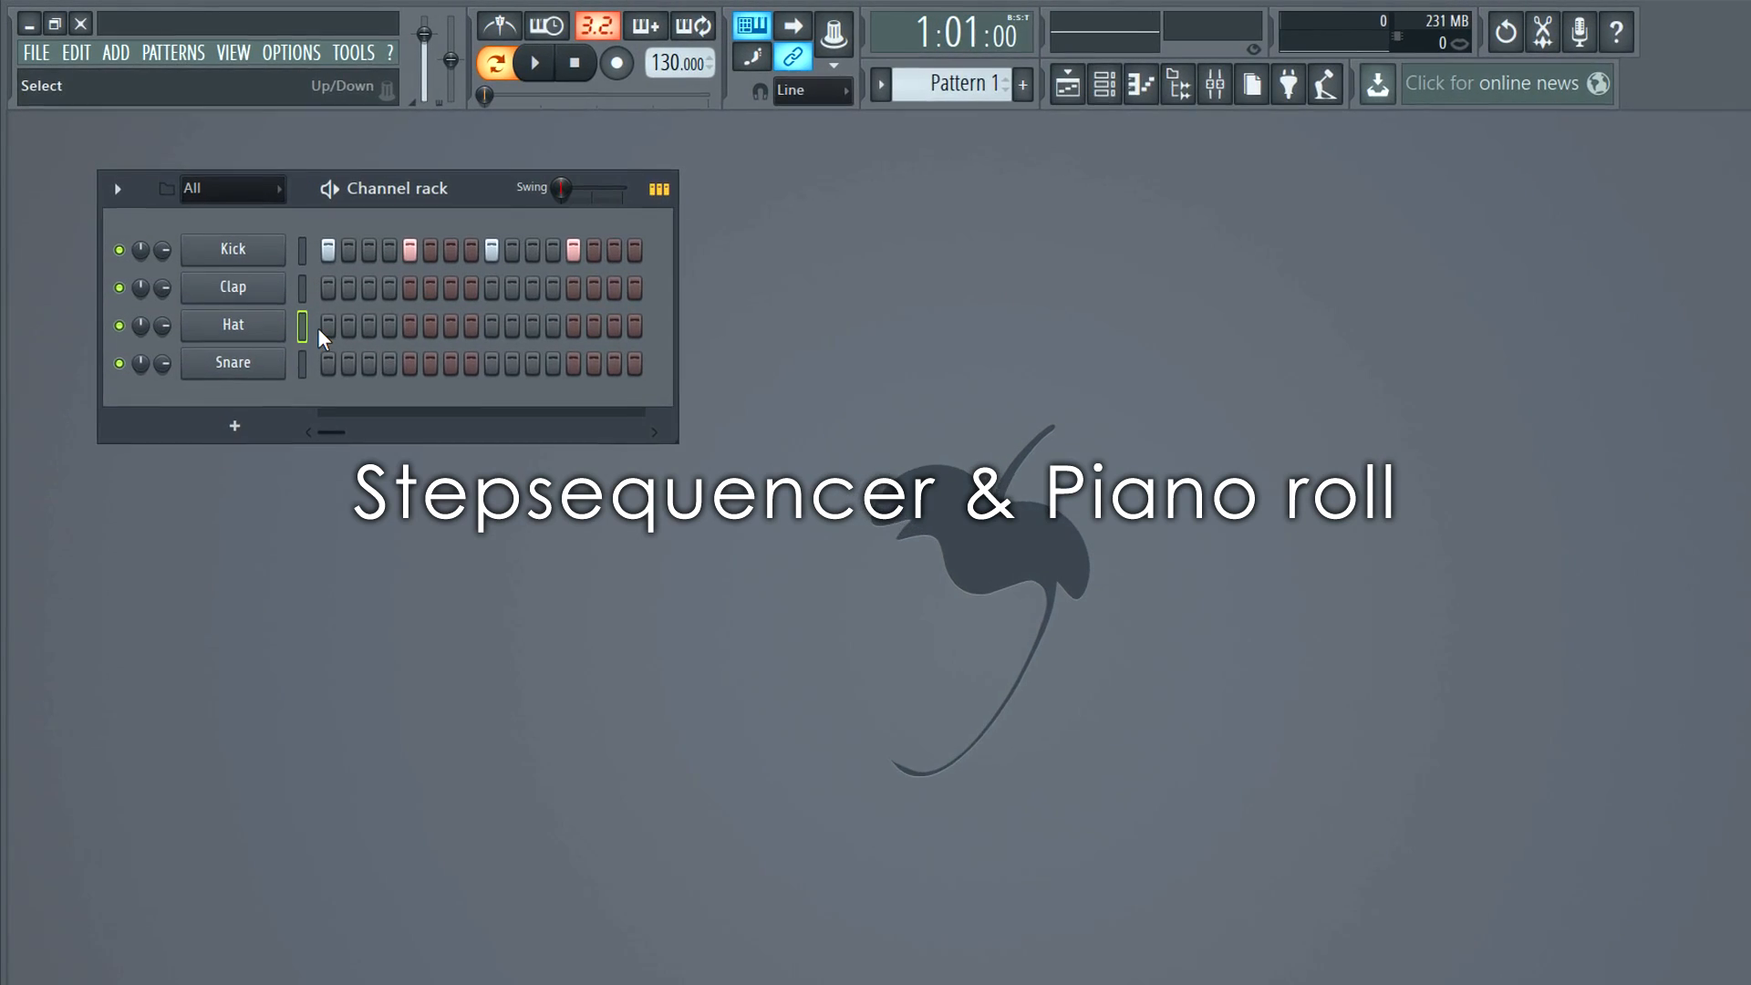
- Fill all 16 steps of the Hat channel in the Channel rack and audition the pattern briefly
left_click_drag(328, 327, 635, 327)
key("space")
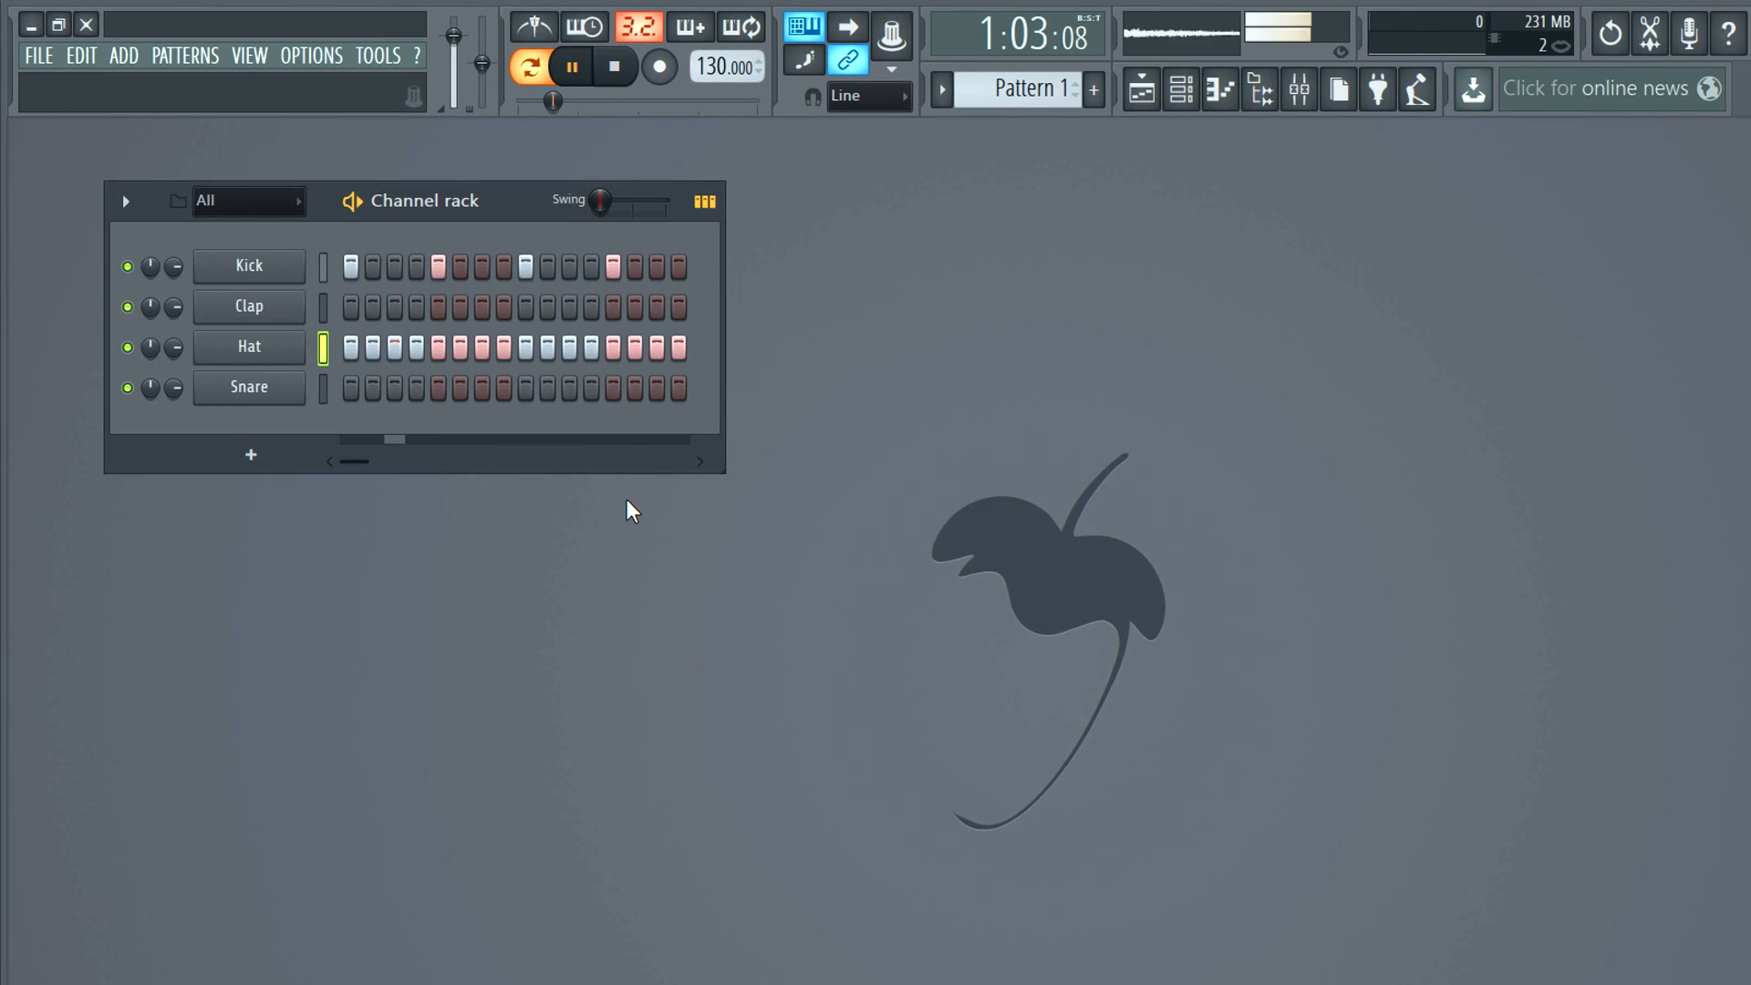
key("space")
- Raise the Channel rack's global Swing amount and audition the swung Hat pattern
left_click_drag(601, 202, 649, 202)
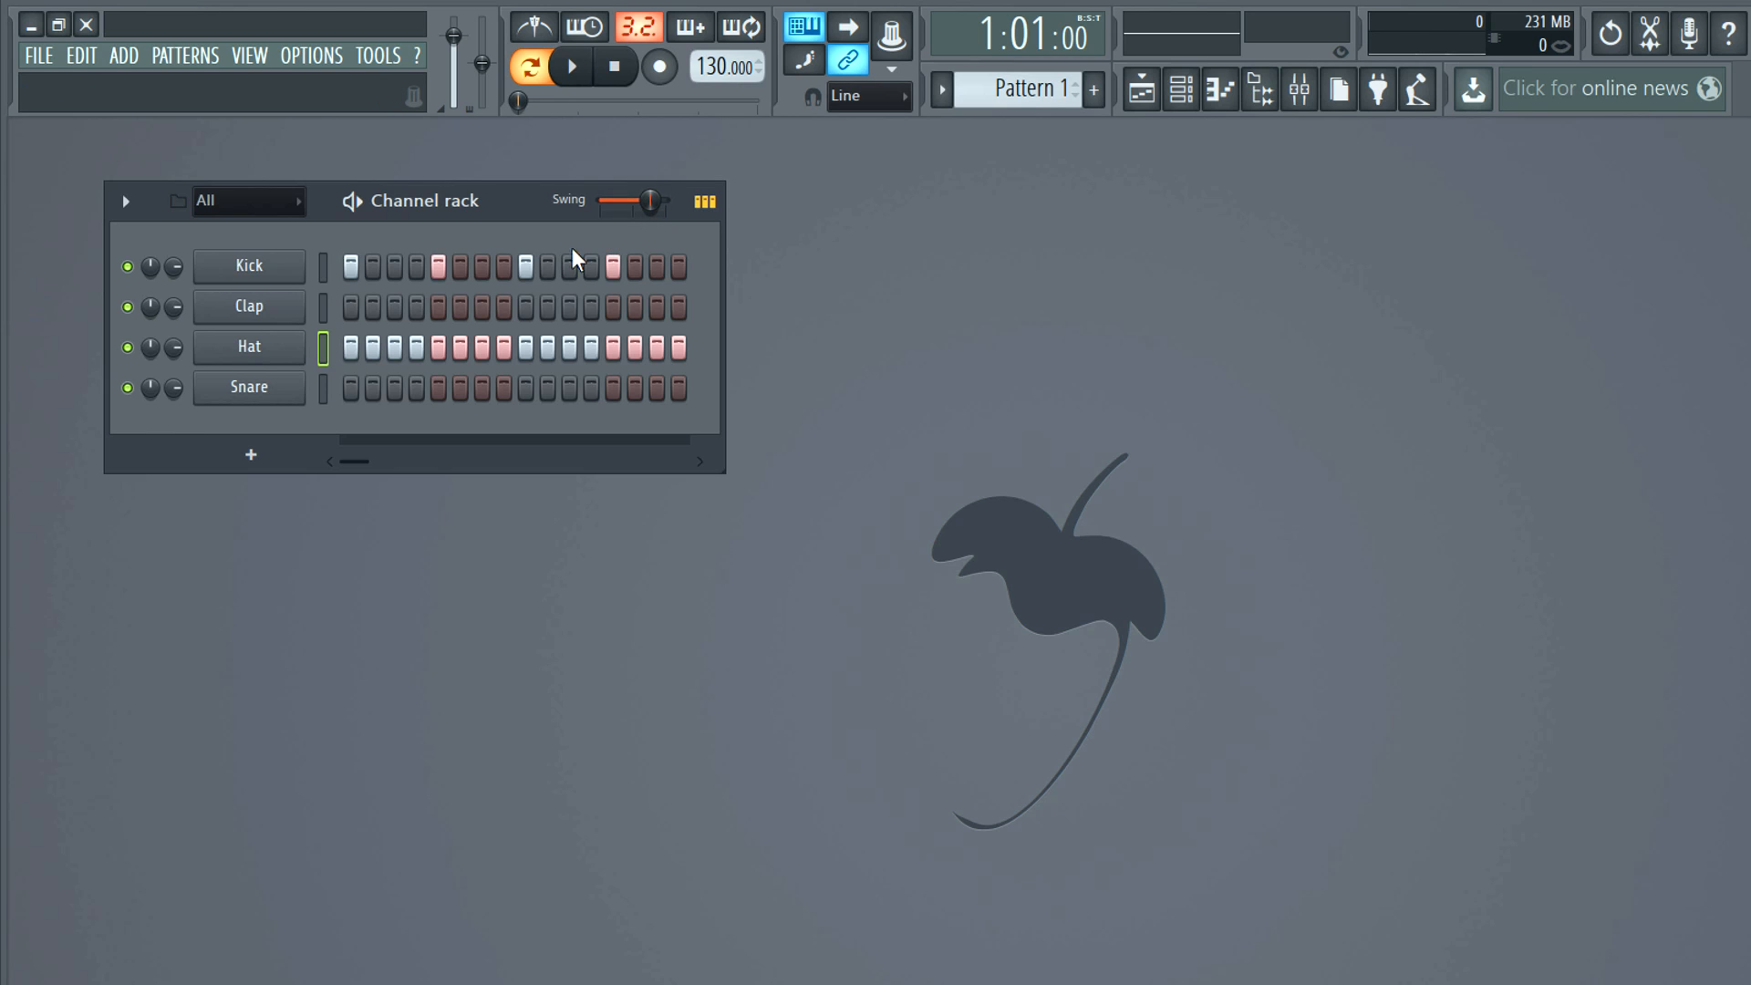
key("space")
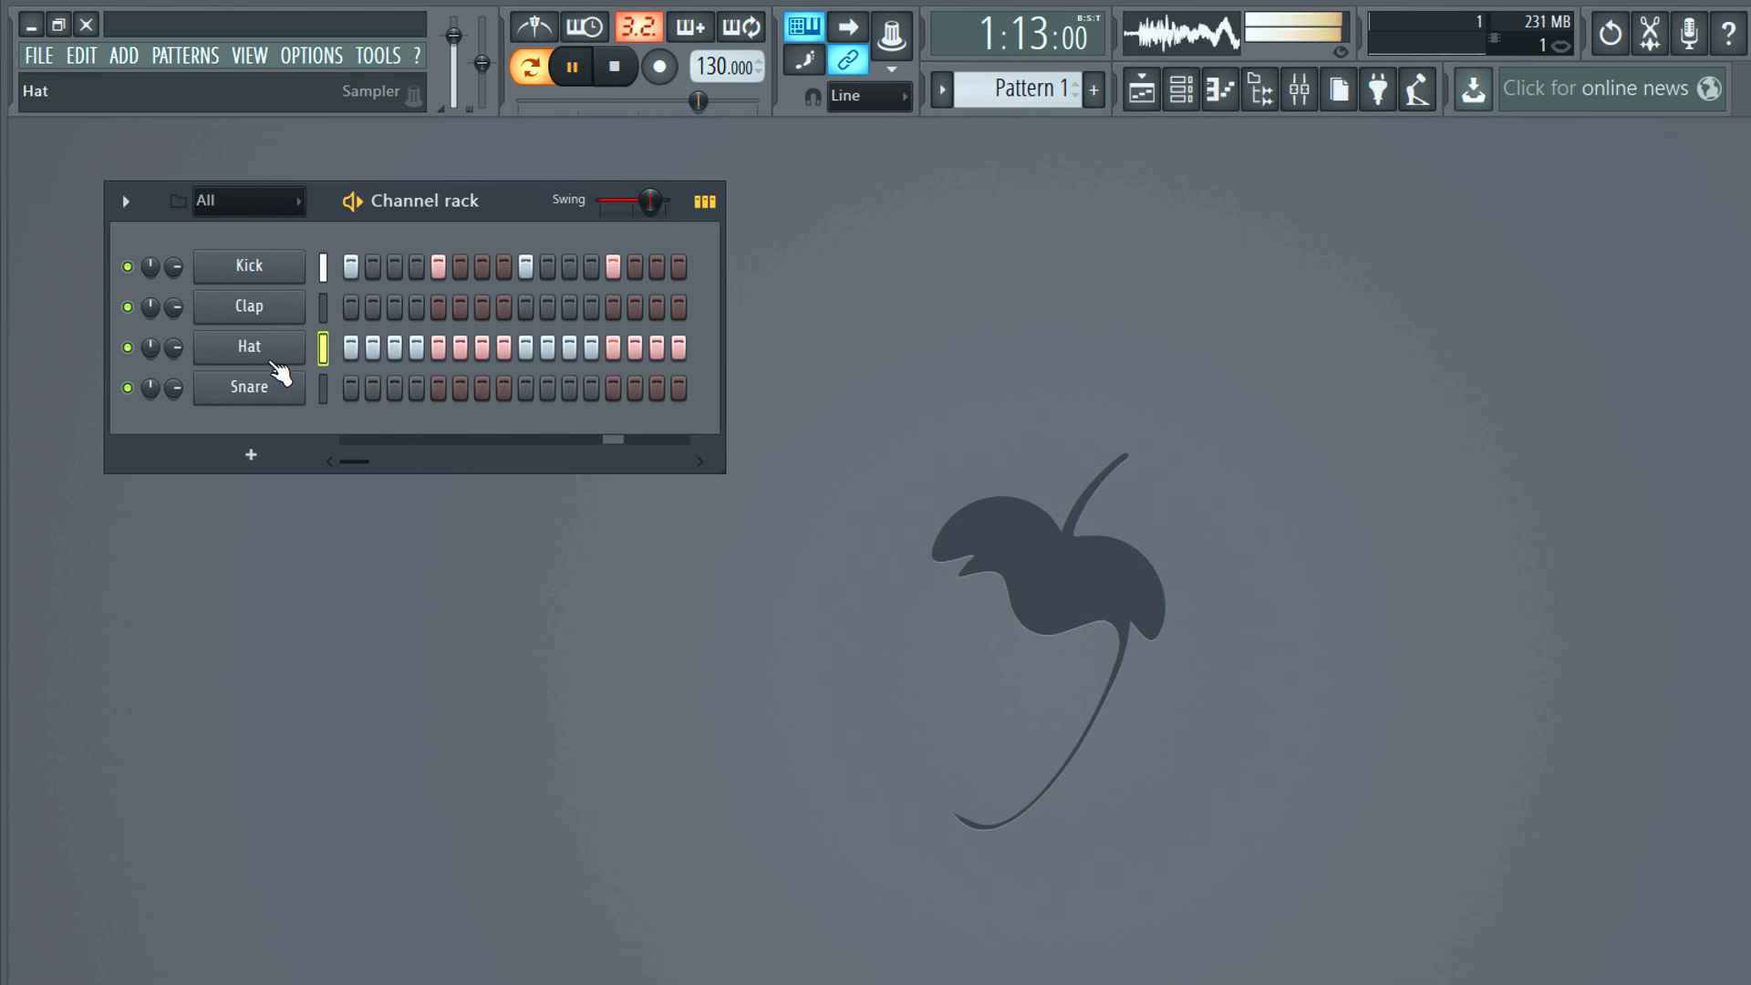
key("space")
- Open the Hat channel's miscellaneous functions, adjust its own Swing mix from 0% up to full during playback, and close the channel settings
left_click(272, 354)
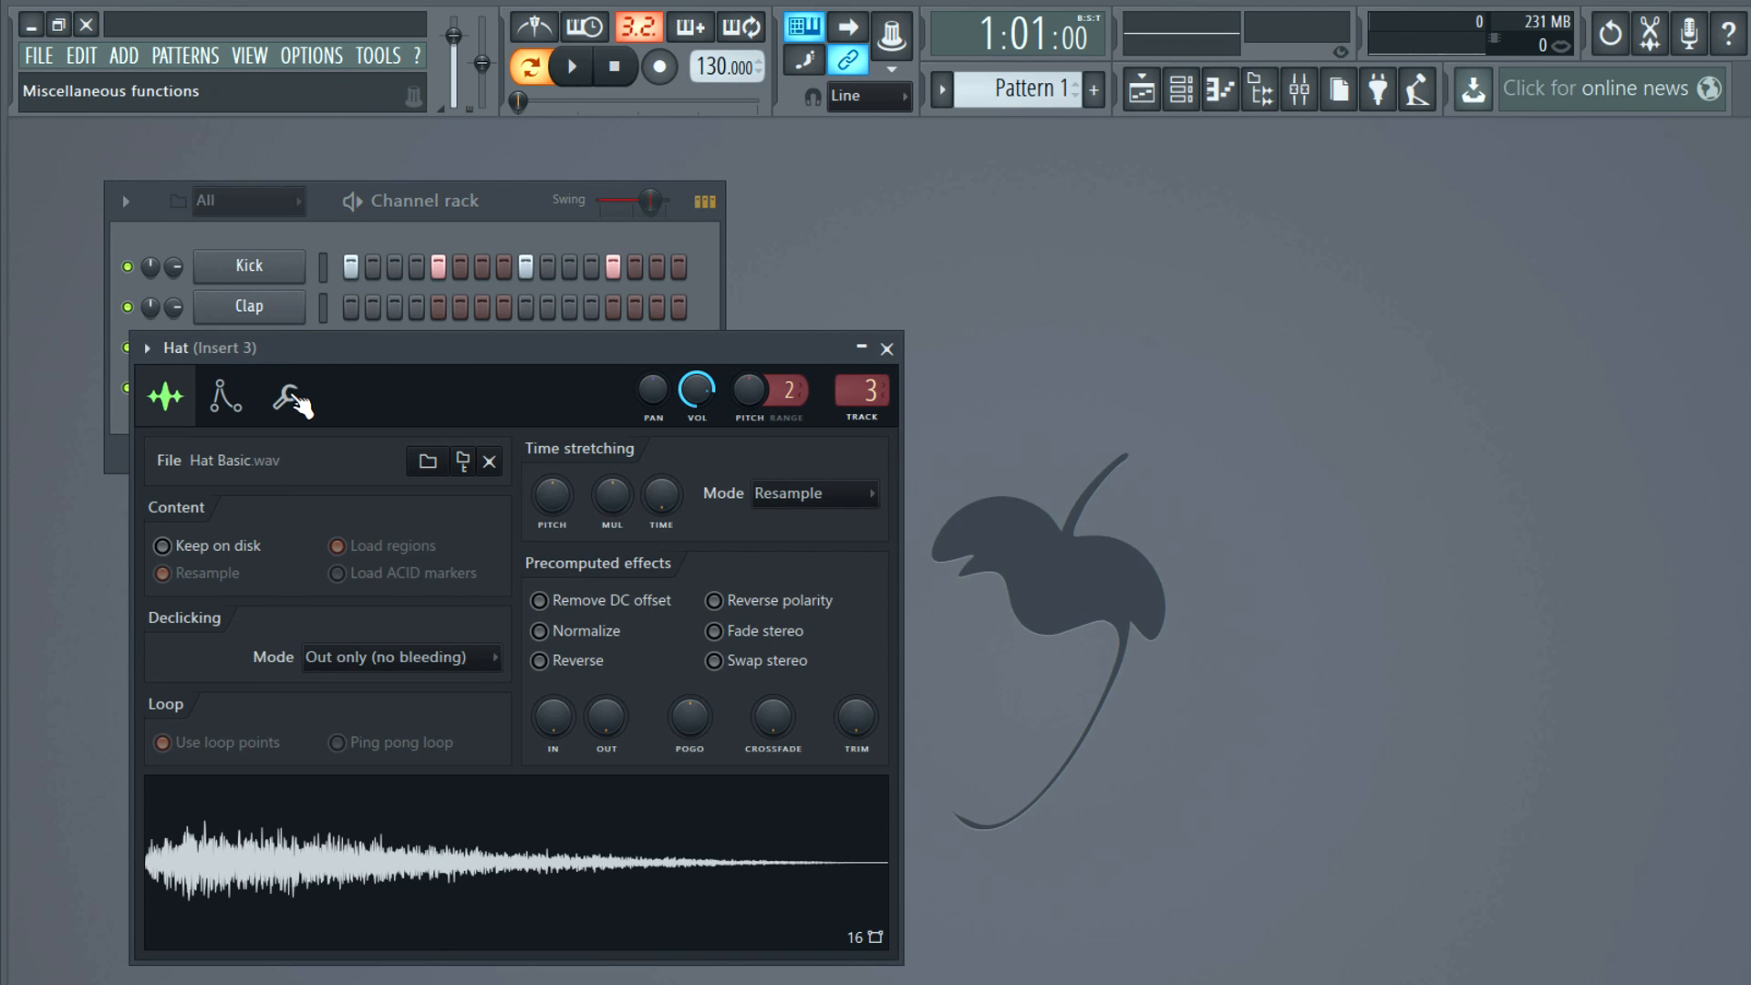
left_click(290, 397)
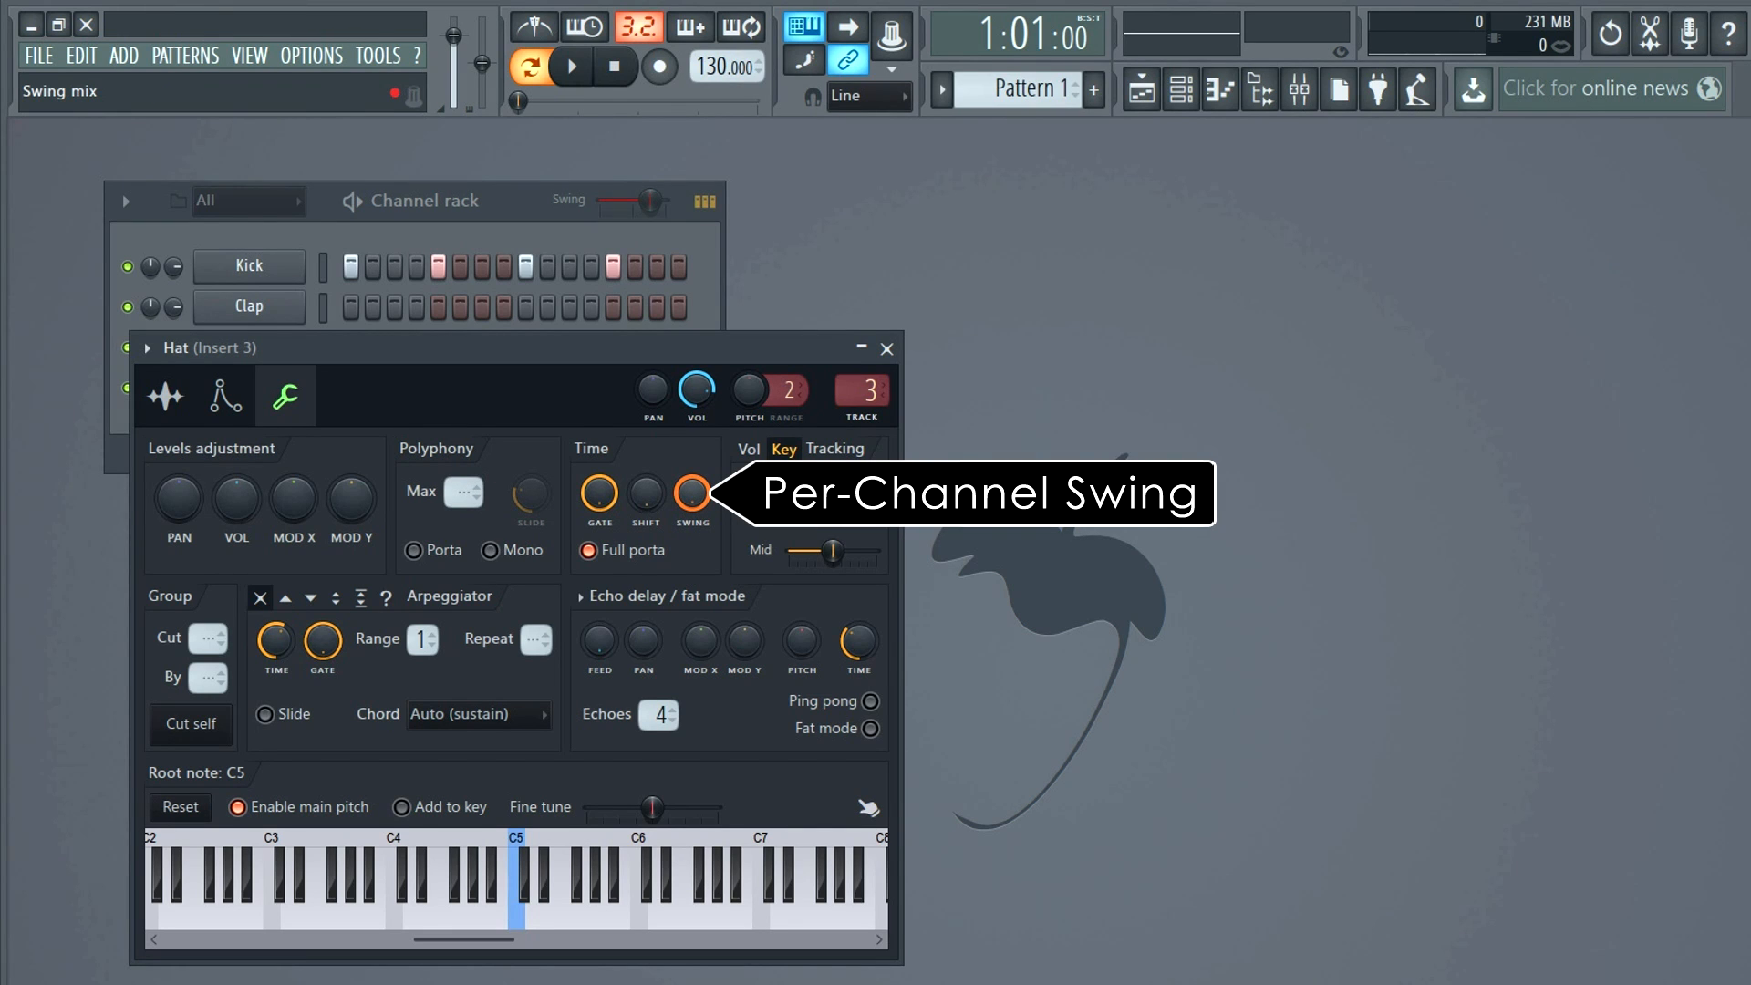
key("space")
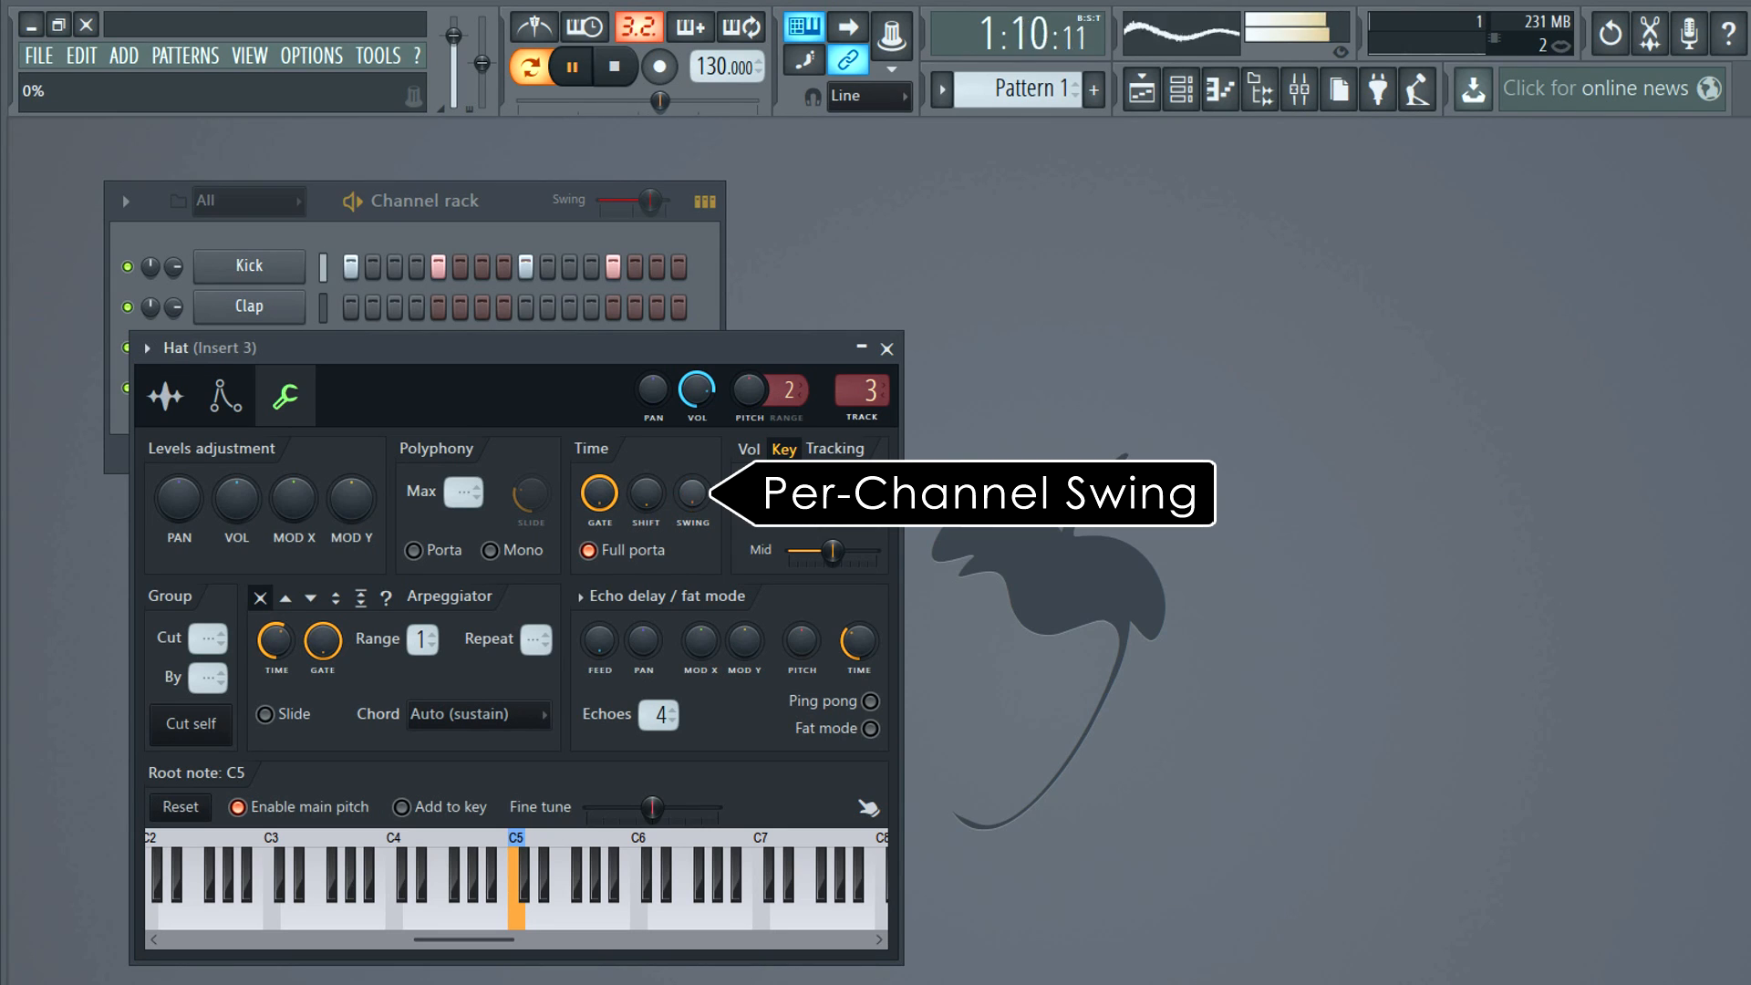
left_click_drag(692, 493, 692, 392)
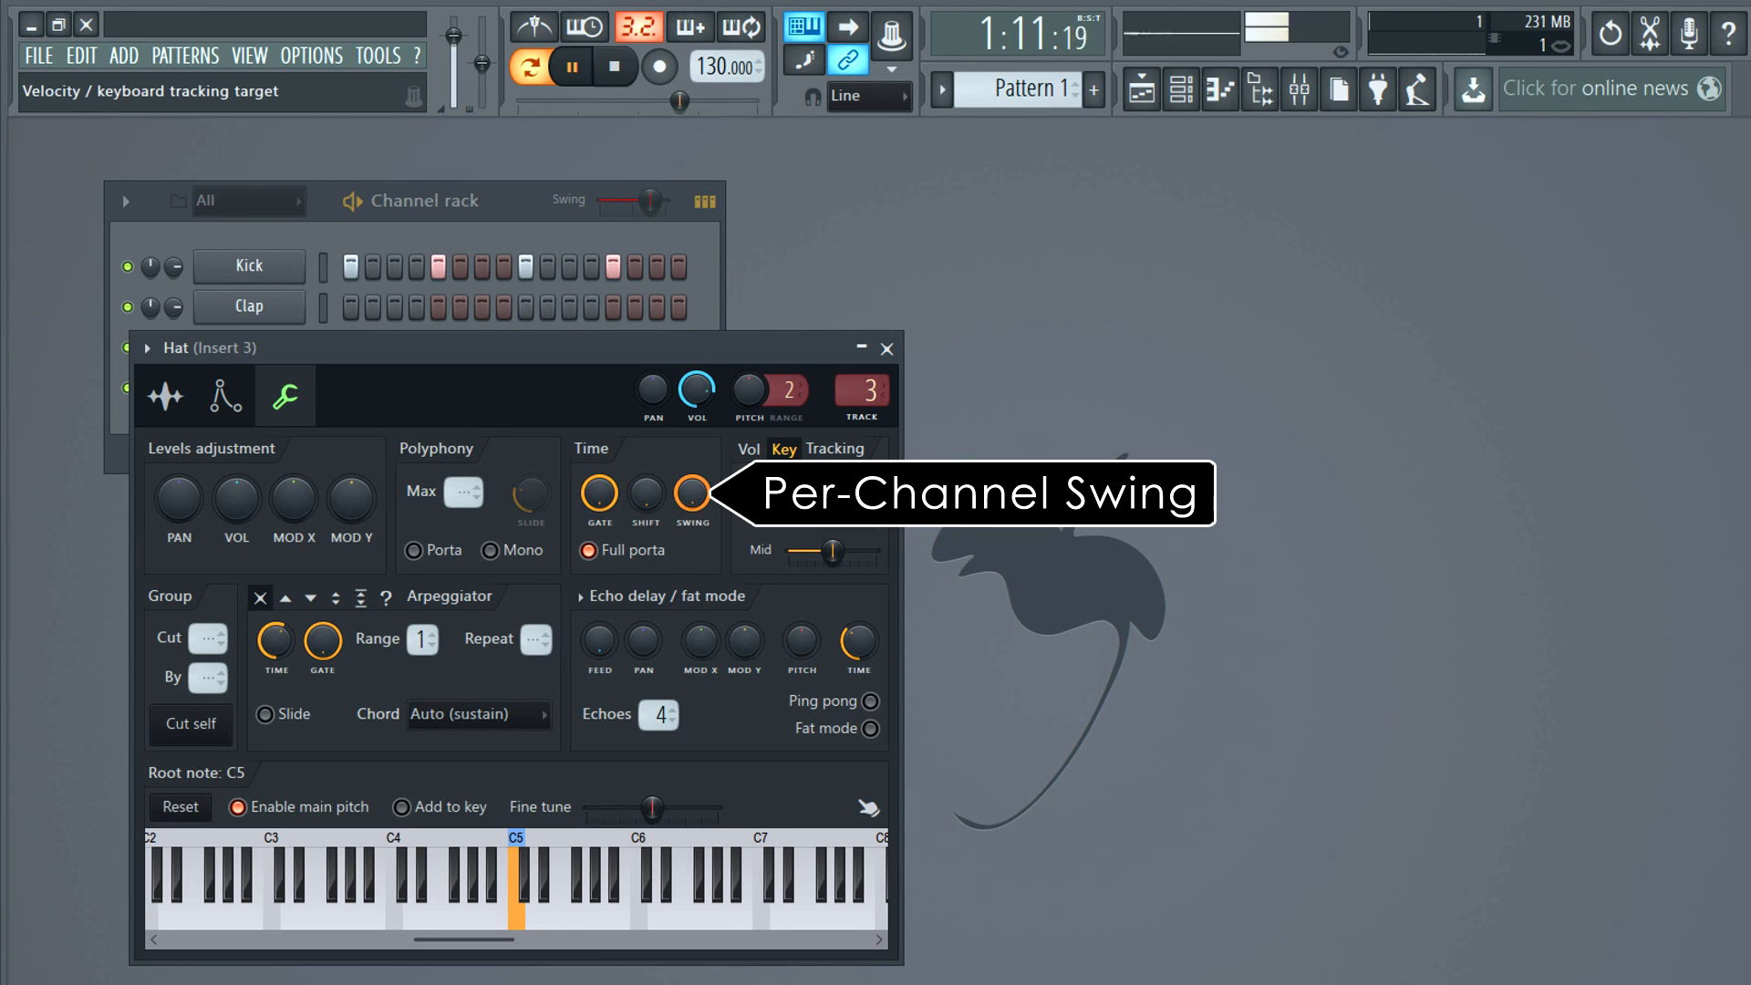
key("space")
left_click(886, 349)
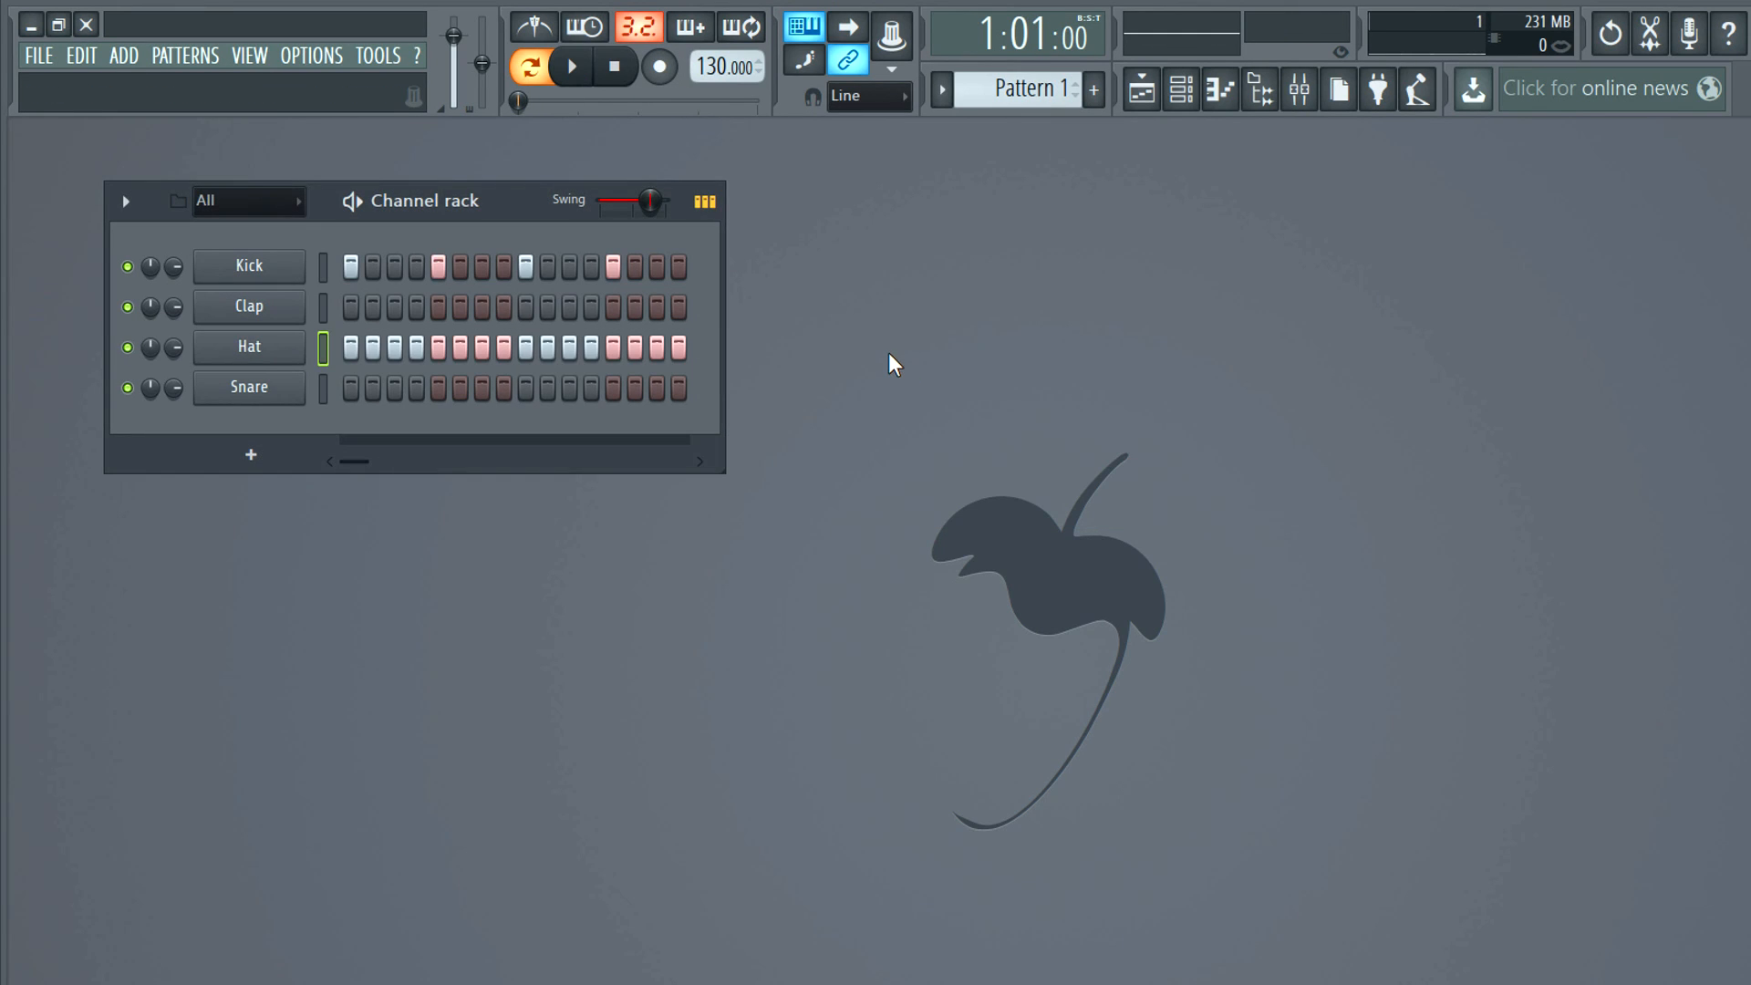
- Open the Hat channel in the Piano roll and lower the velocity of two out of every three notes to about 44% during playback
right_click(245, 347)
left_click(347, 345)
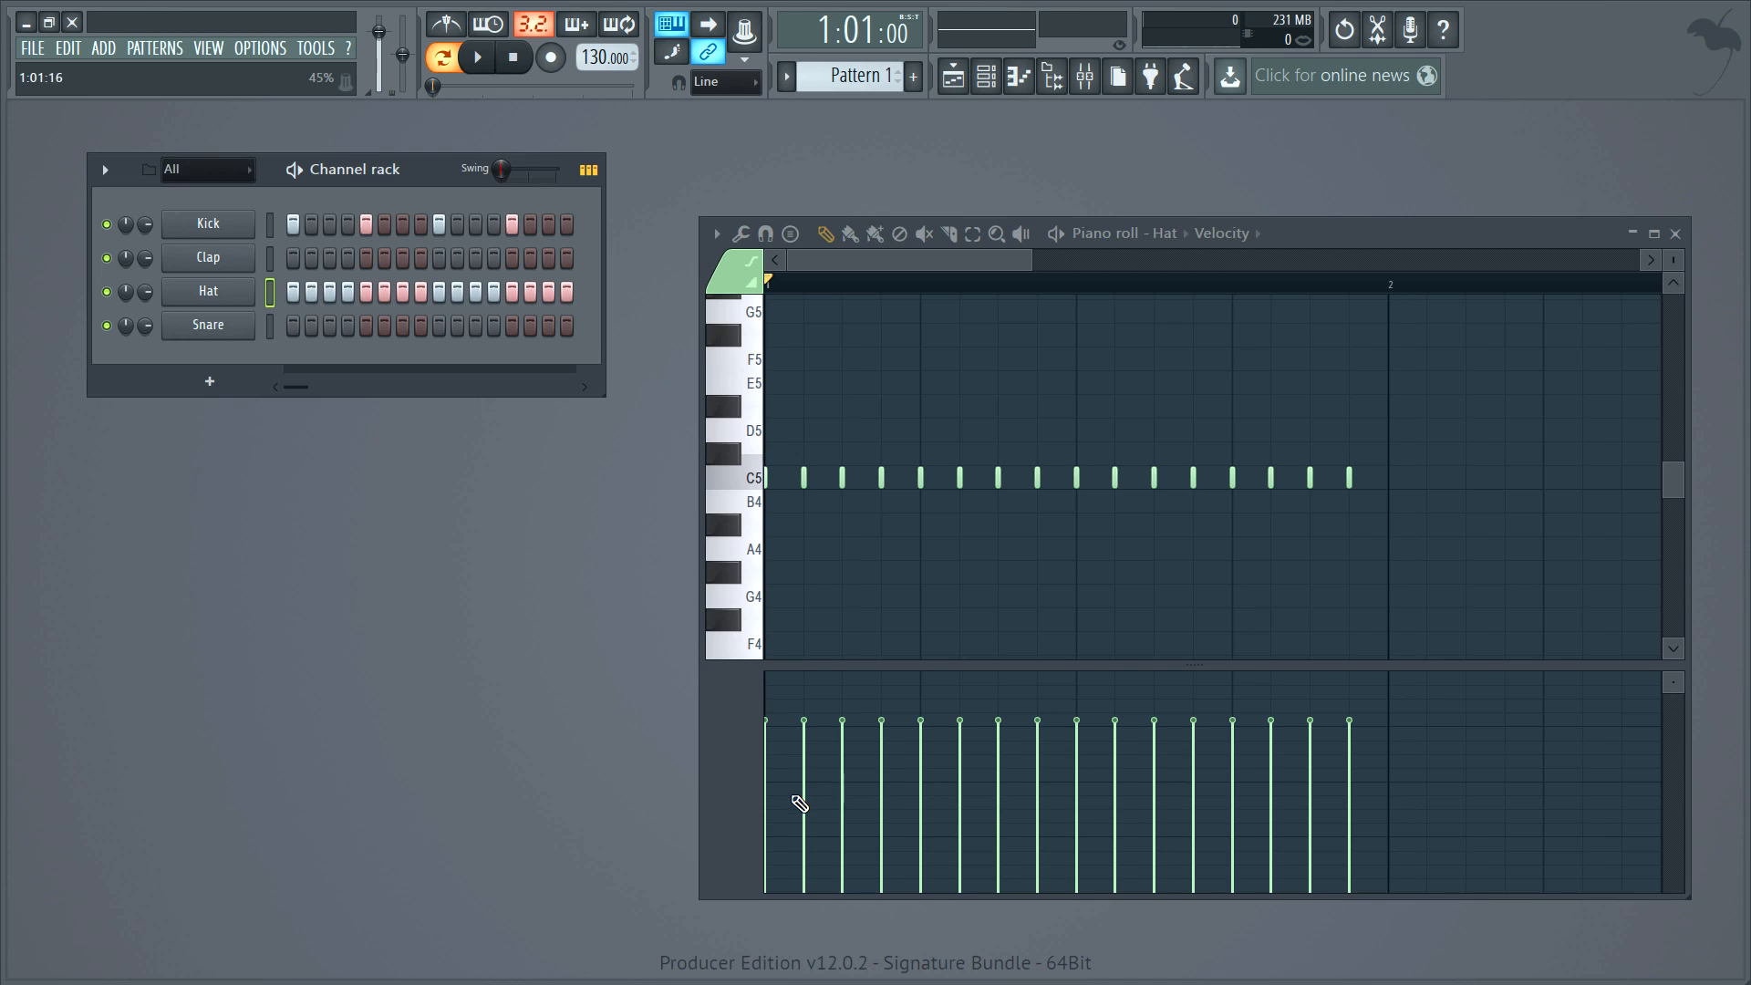
key("space")
left_click(804, 794)
left_click(843, 797)
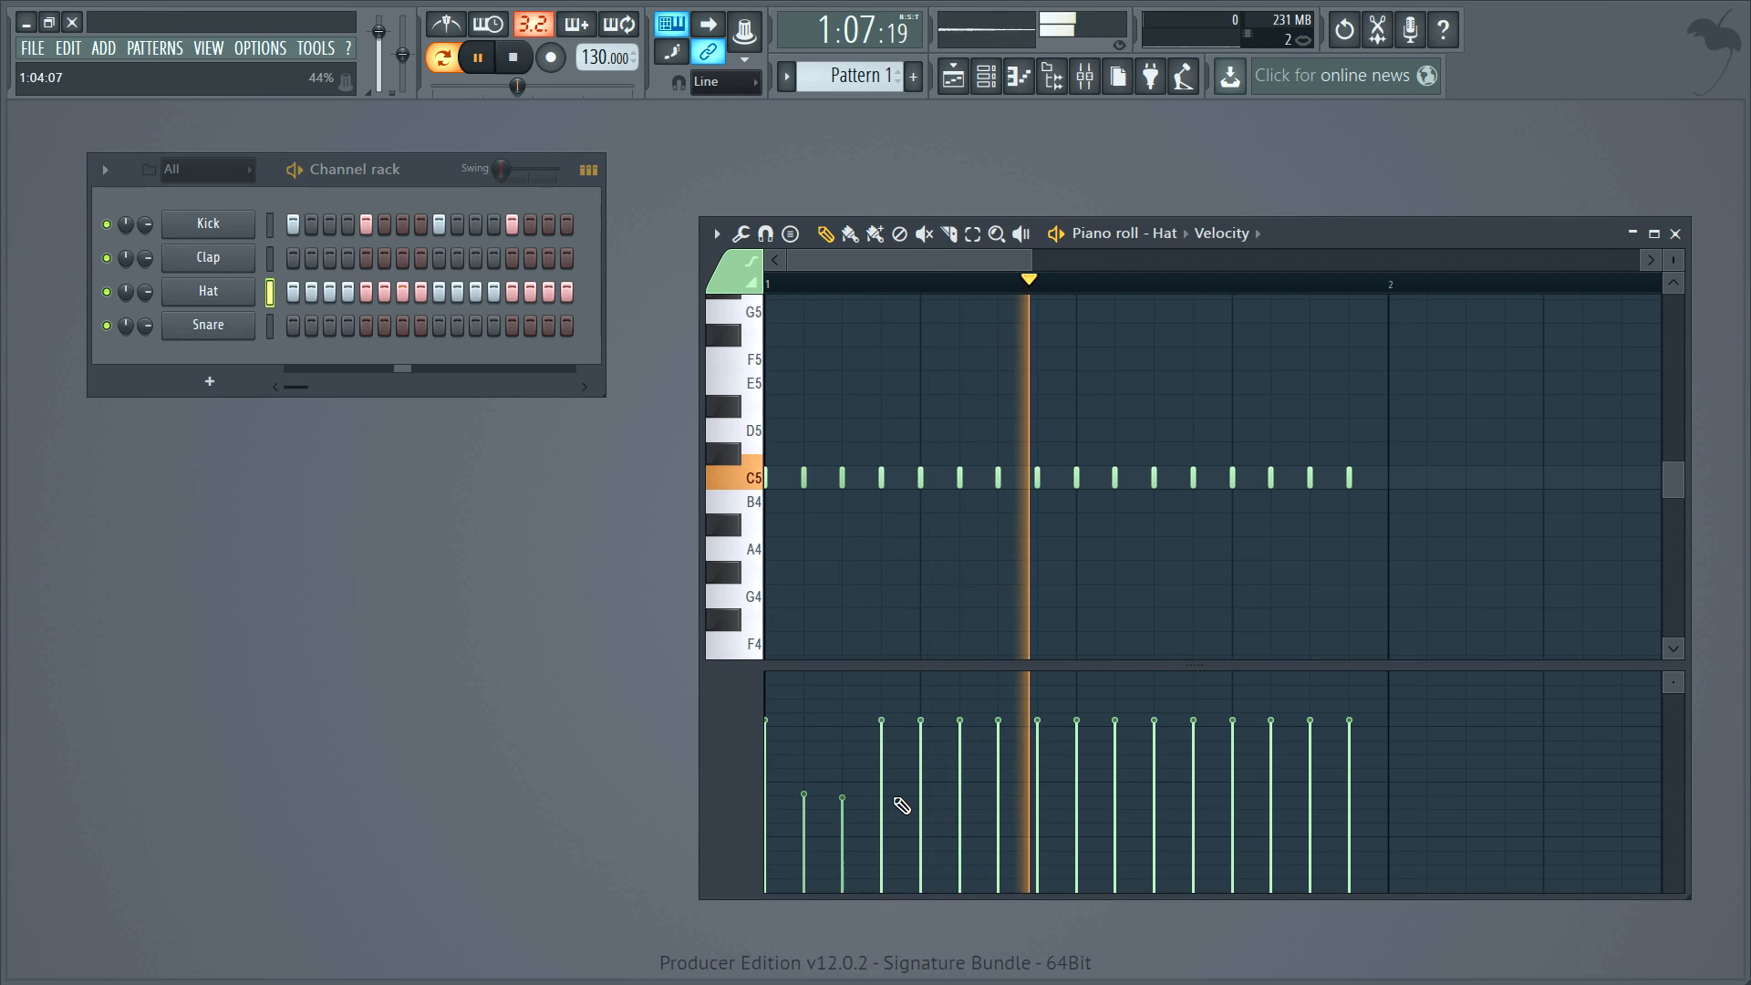
left_click(921, 796)
left_click(961, 797)
left_click(1037, 794)
left_click(1076, 798)
left_click(1154, 796)
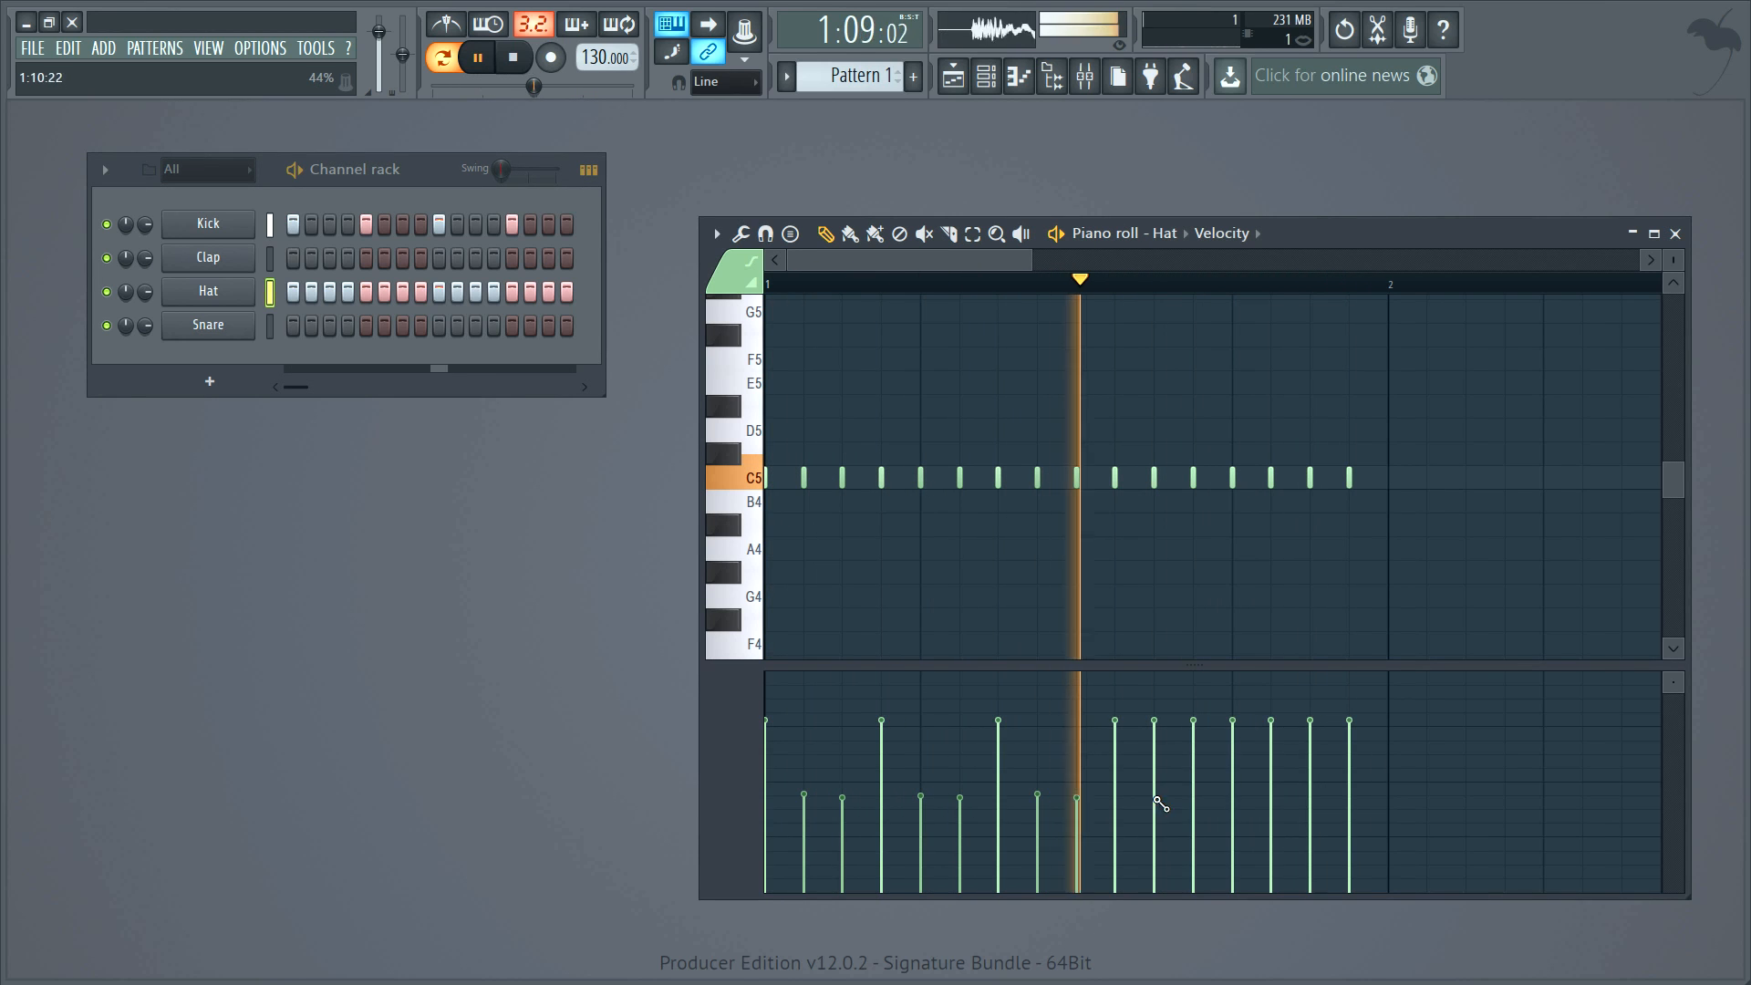
left_click(1192, 798)
left_click(1271, 799)
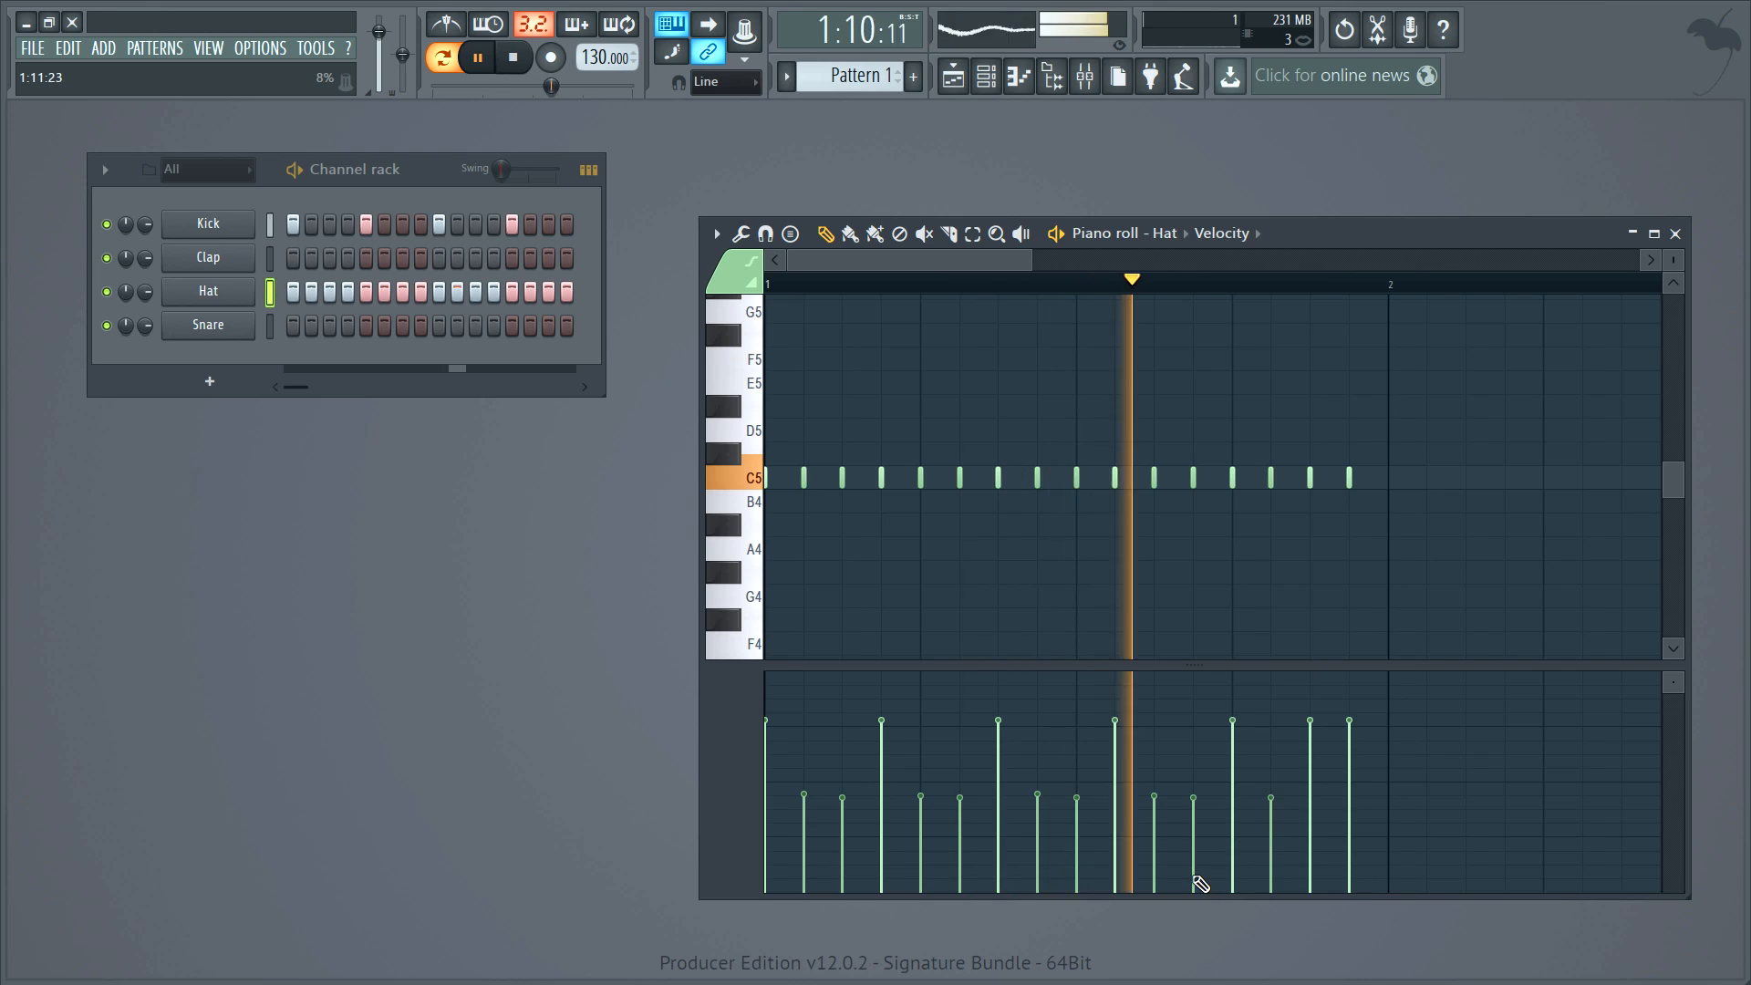
key("space")
- Show Note pan in the Hat Piano roll's event lane and draw a wave-shaped pan curve across the notes during playback
left_click(1223, 239)
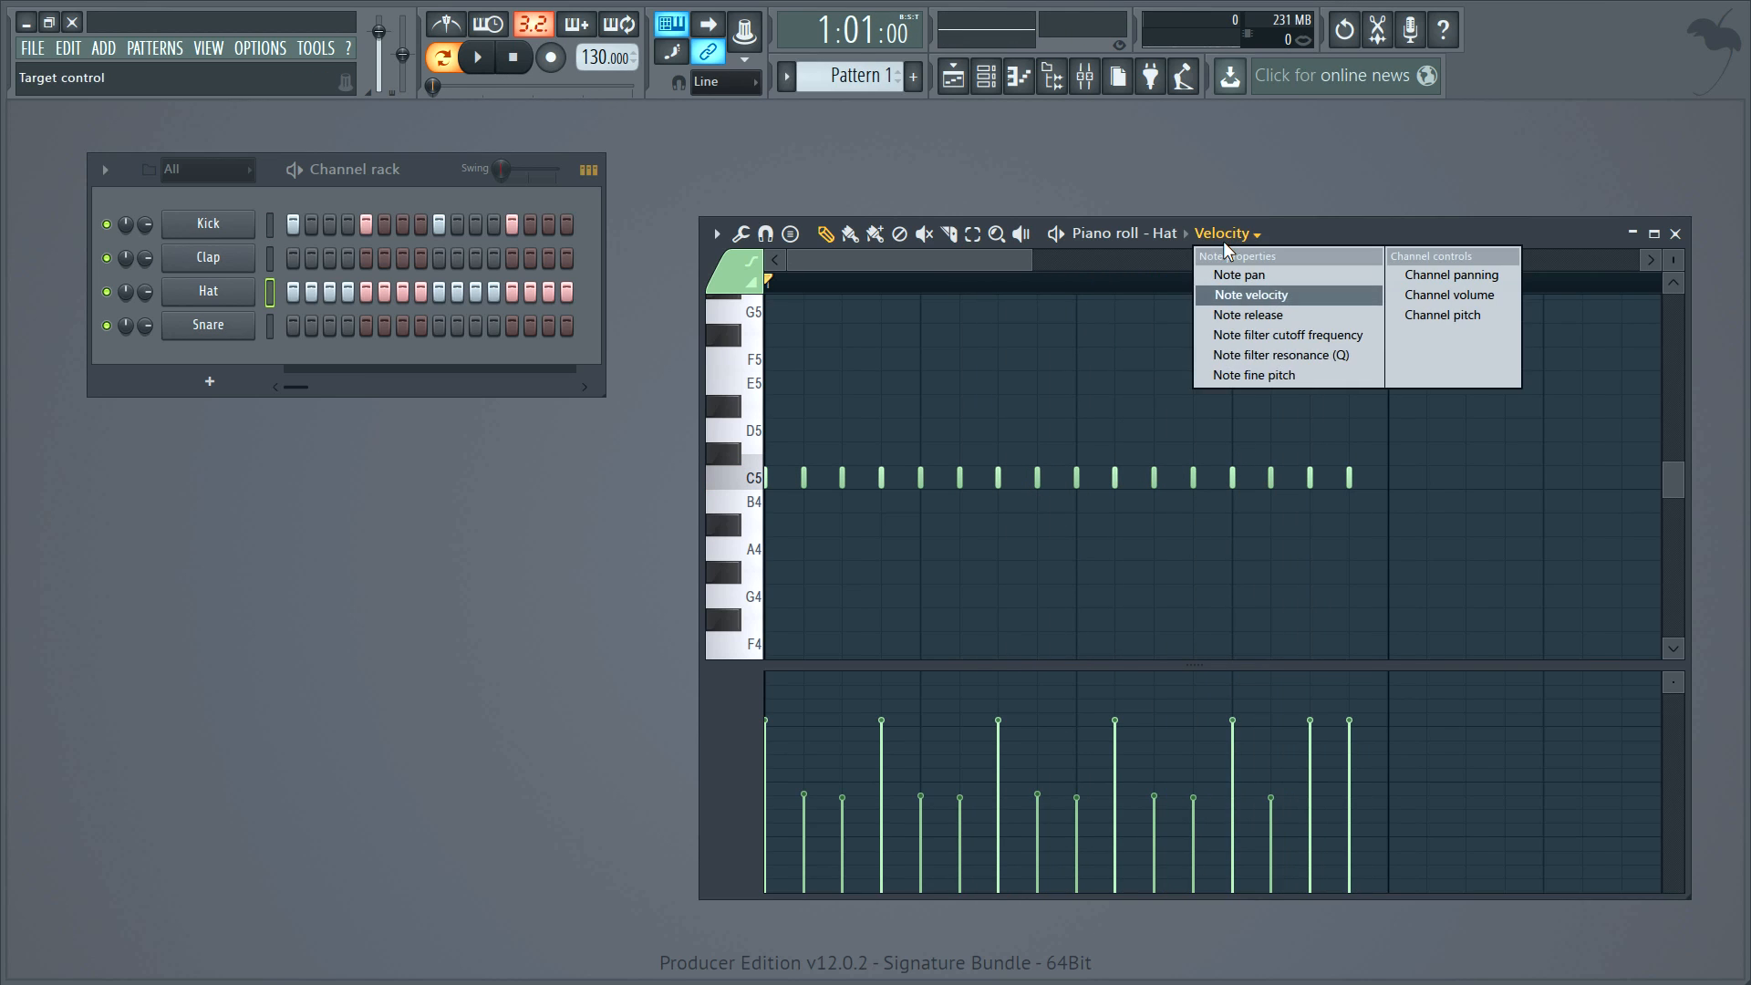
left_click(1242, 270)
key("space")
mouse_move(857, 835)
left_mouse_down()
mouse_move(1282, 742)
mouse_move(1383, 832)
left_mouse_up()
key("space")
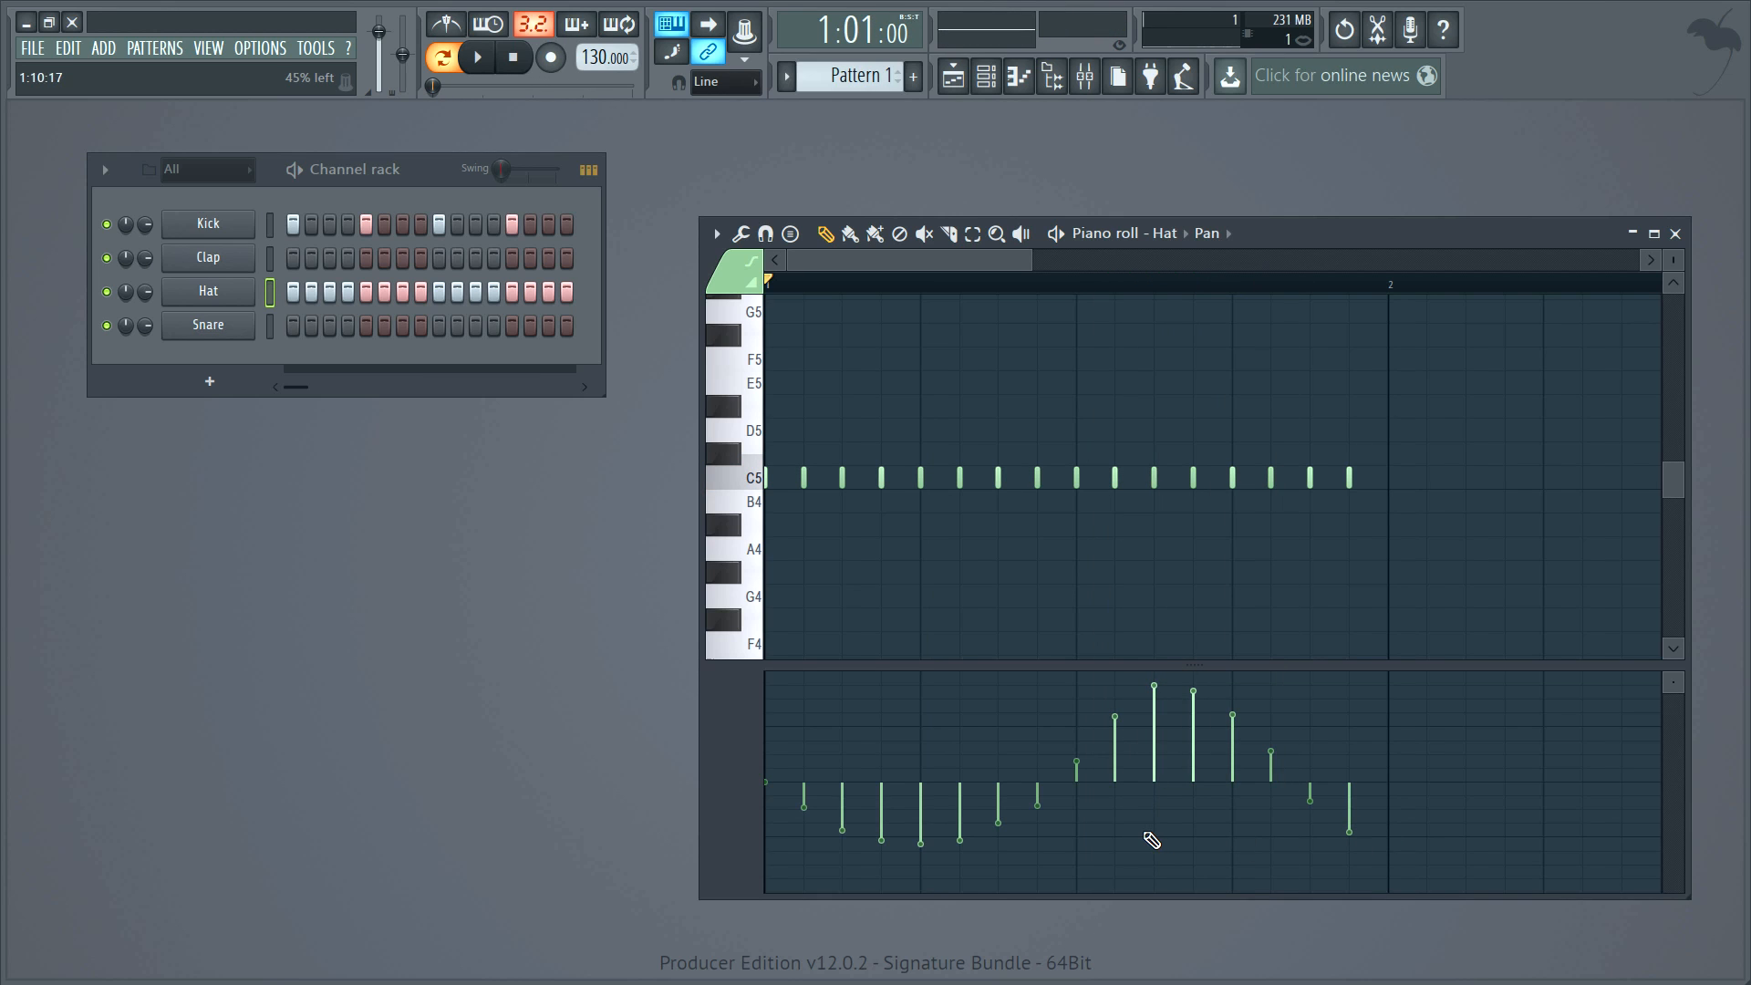
- Turn off all Hat steps in the Channel rack and check the pattern with a short playback
left_click_drag(575, 285, 295, 297)
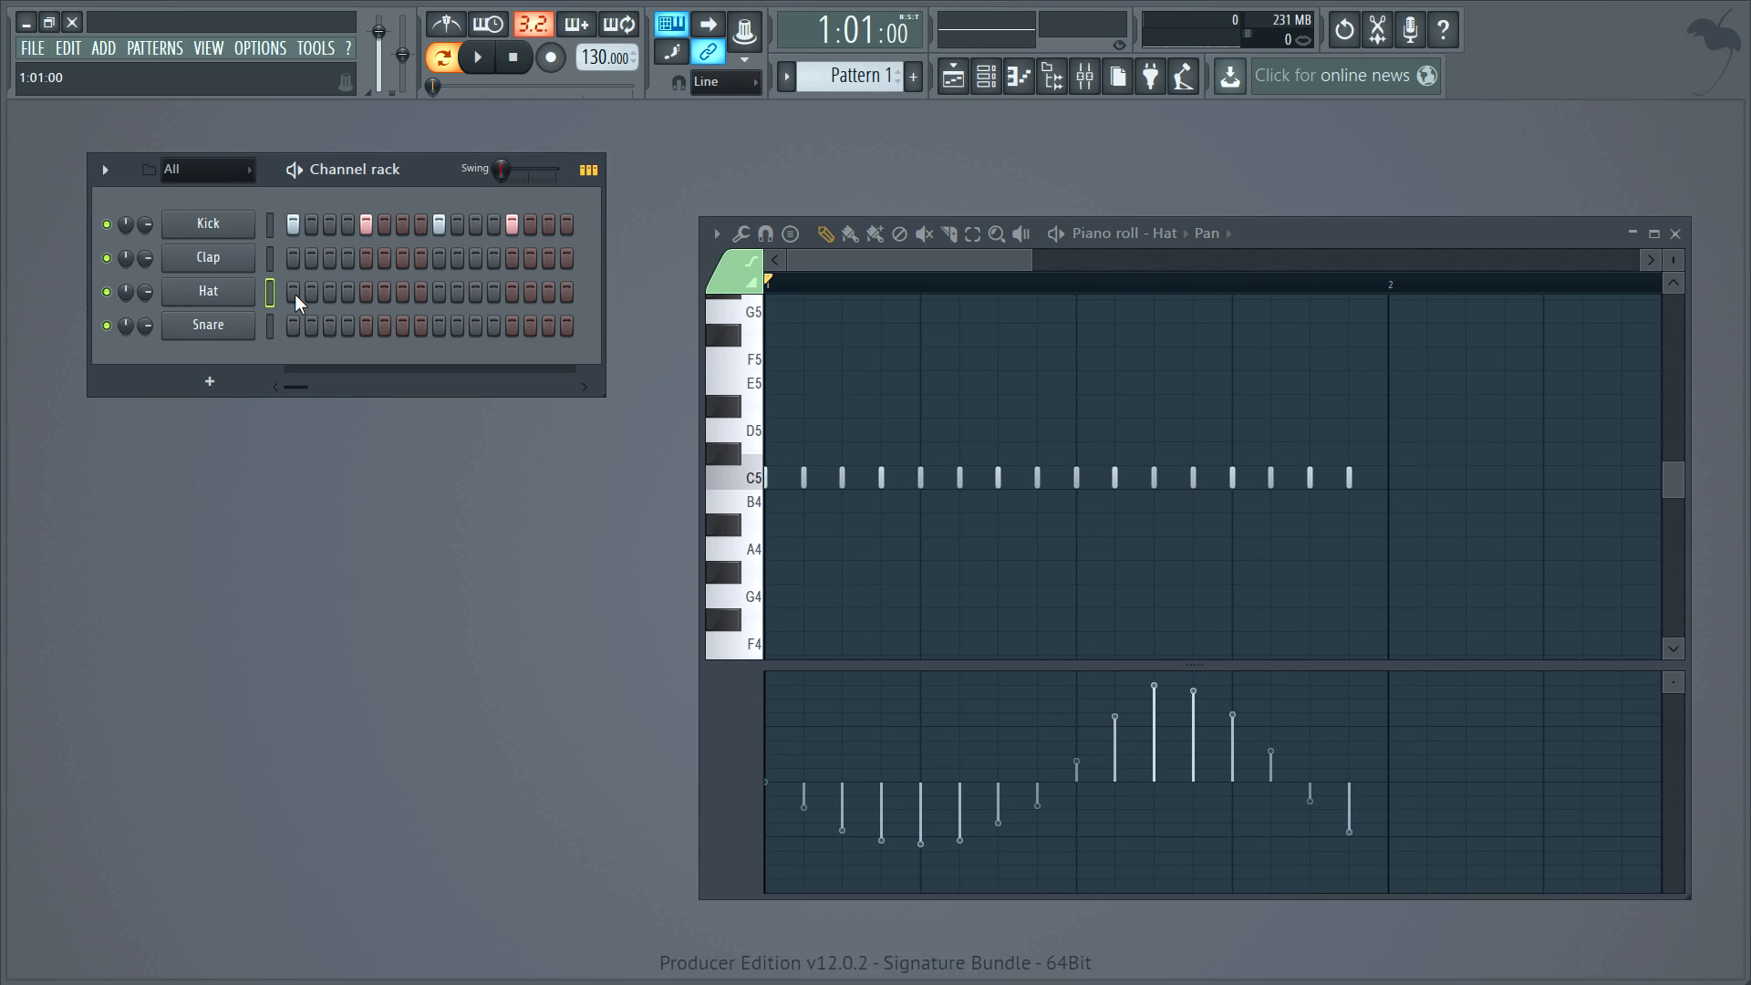
key("space")
key("space")
- Switch Hat steps back on and turn individual ones off again in the Channel rack while the pattern plays
left_click_drag(295, 293, 441, 294)
key("space")
left_click_drag(494, 295, 533, 297)
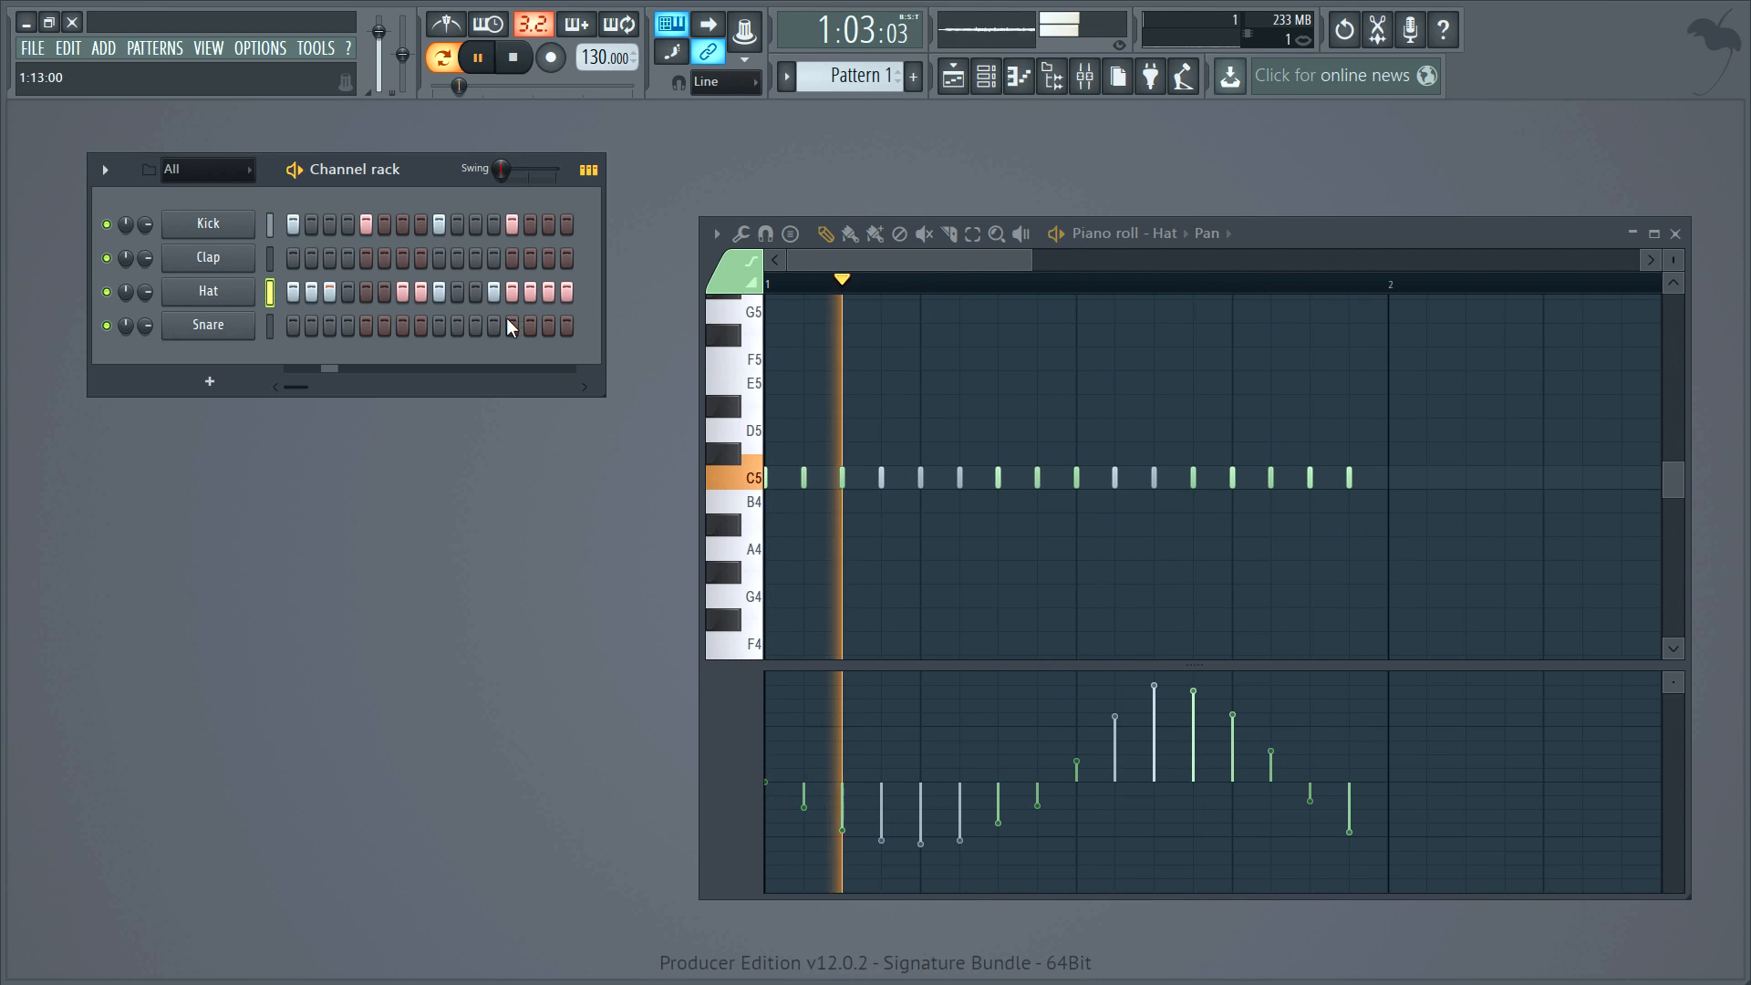
left_click(550, 294)
left_click(530, 292)
left_click(402, 292)
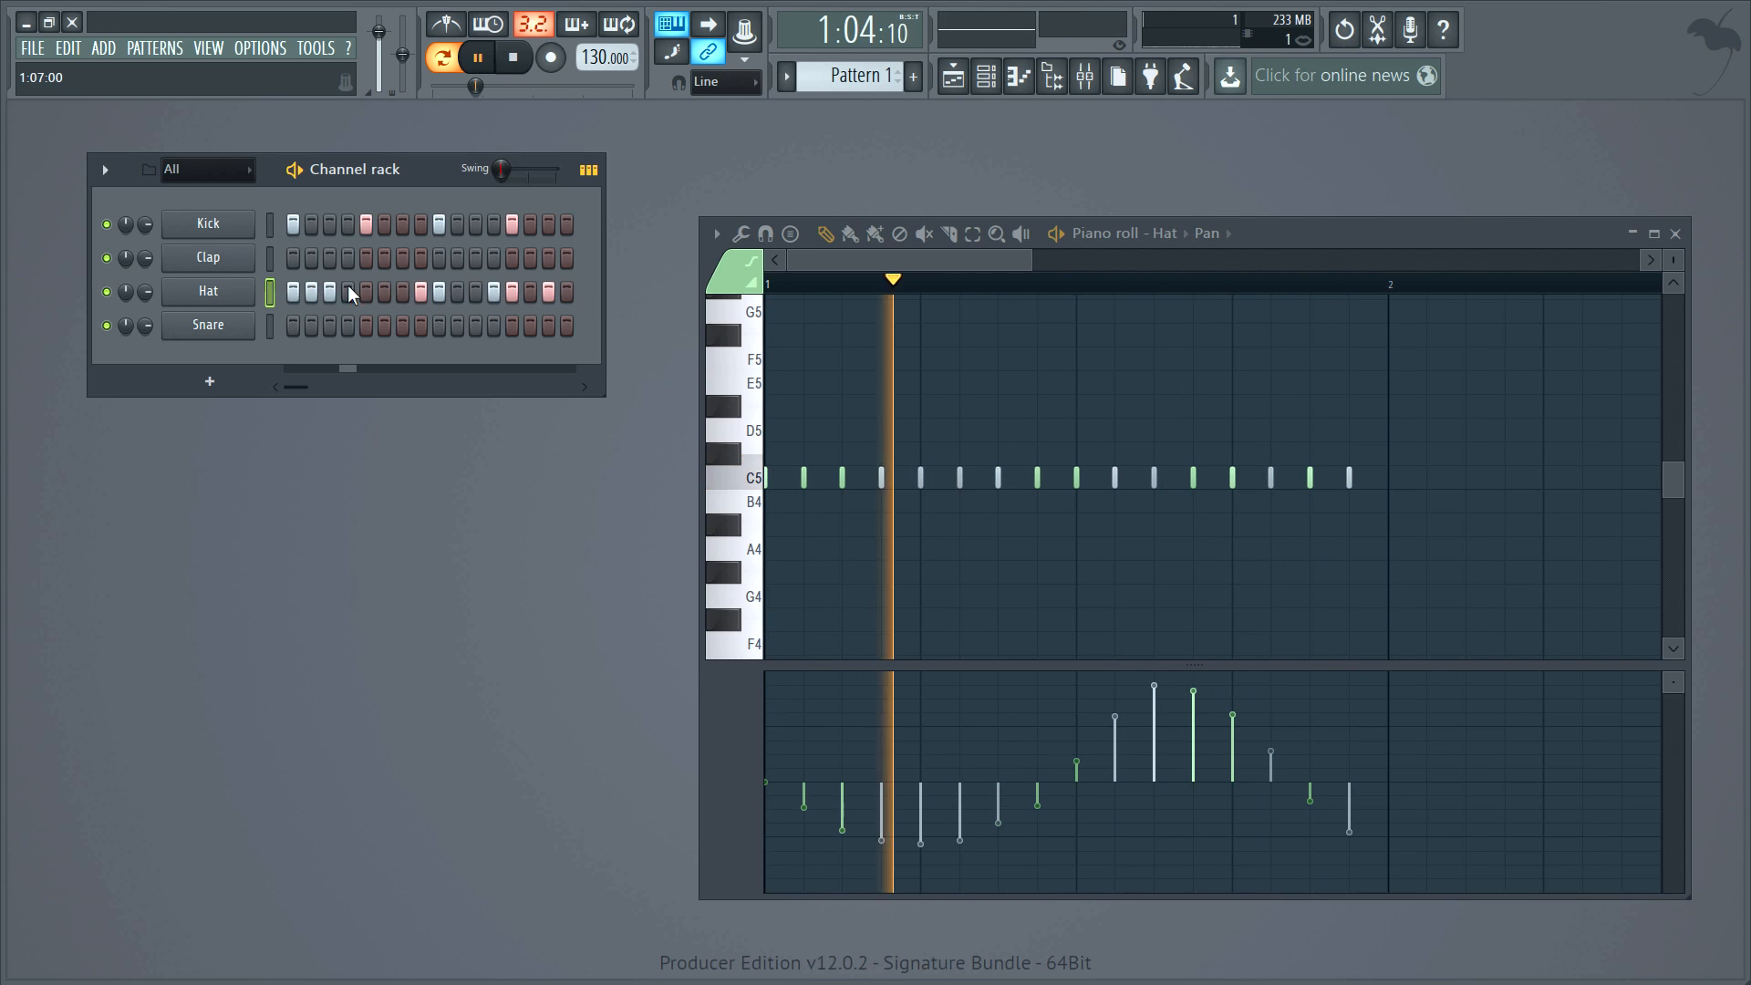
left_click(311, 291)
key("space")
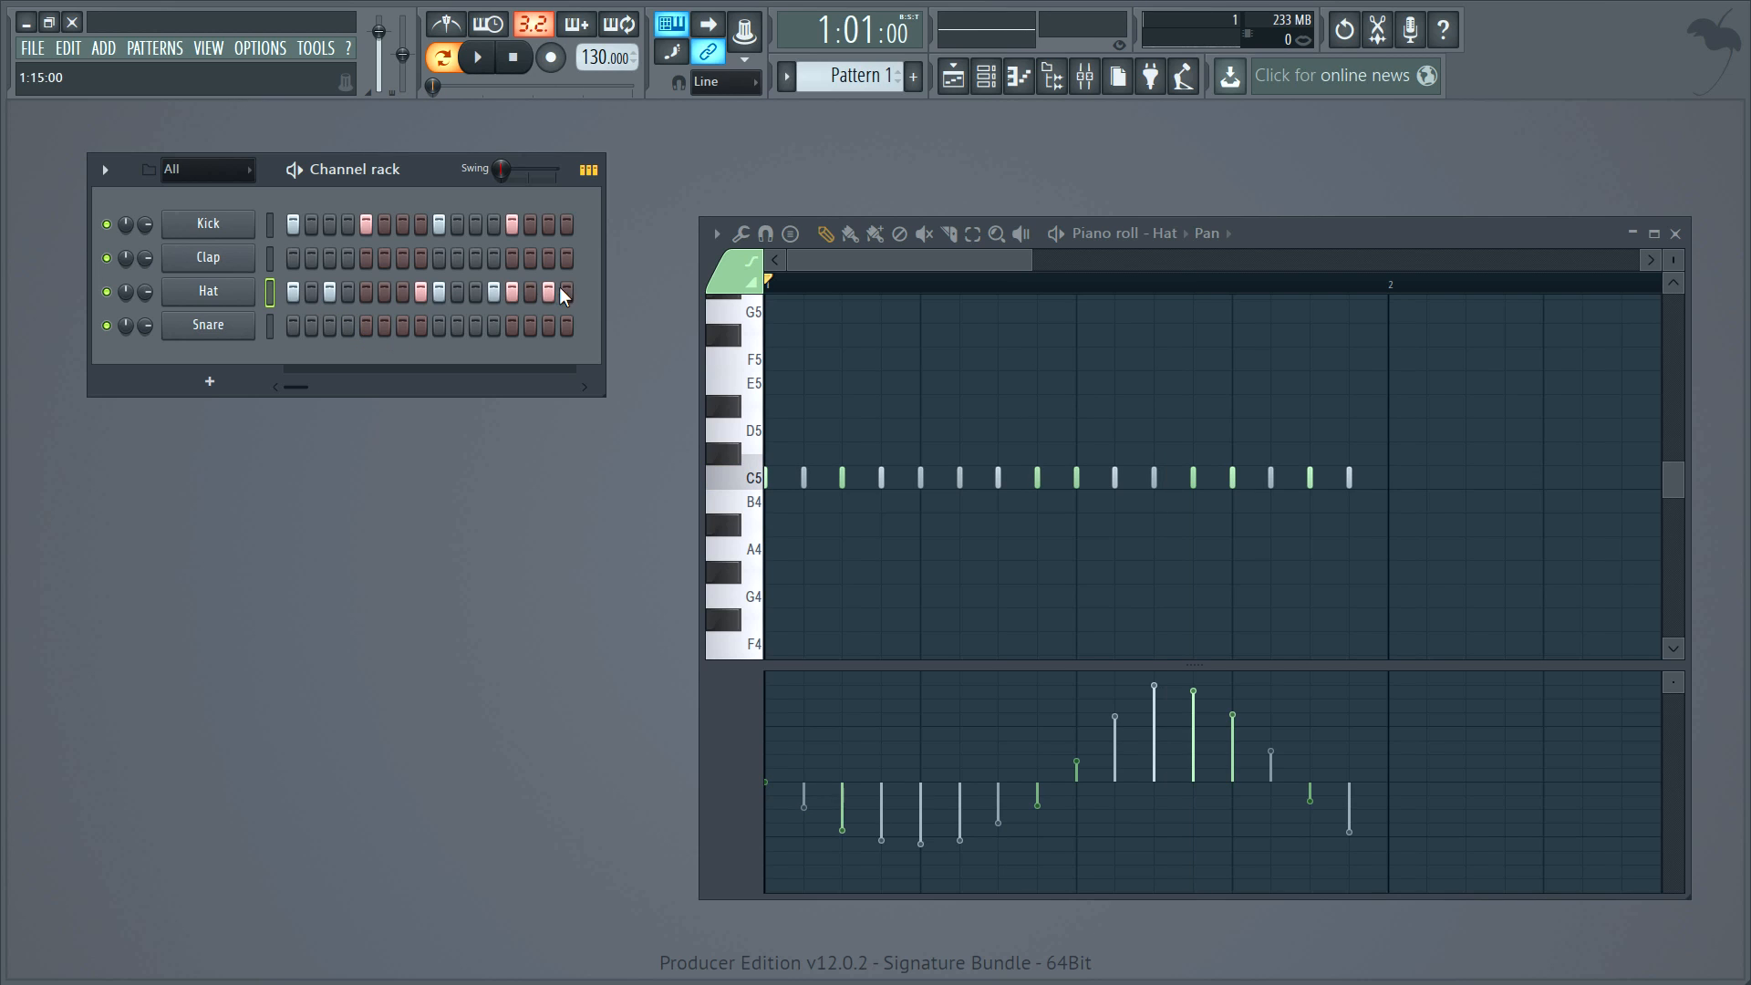
- Turn off the remaining Hat steps, then select all the muted Hat notes in the Piano roll and delete them
mouse_move(560, 290)
left_mouse_down()
mouse_move(276, 279)
mouse_move(320, 295)
left_mouse_up()
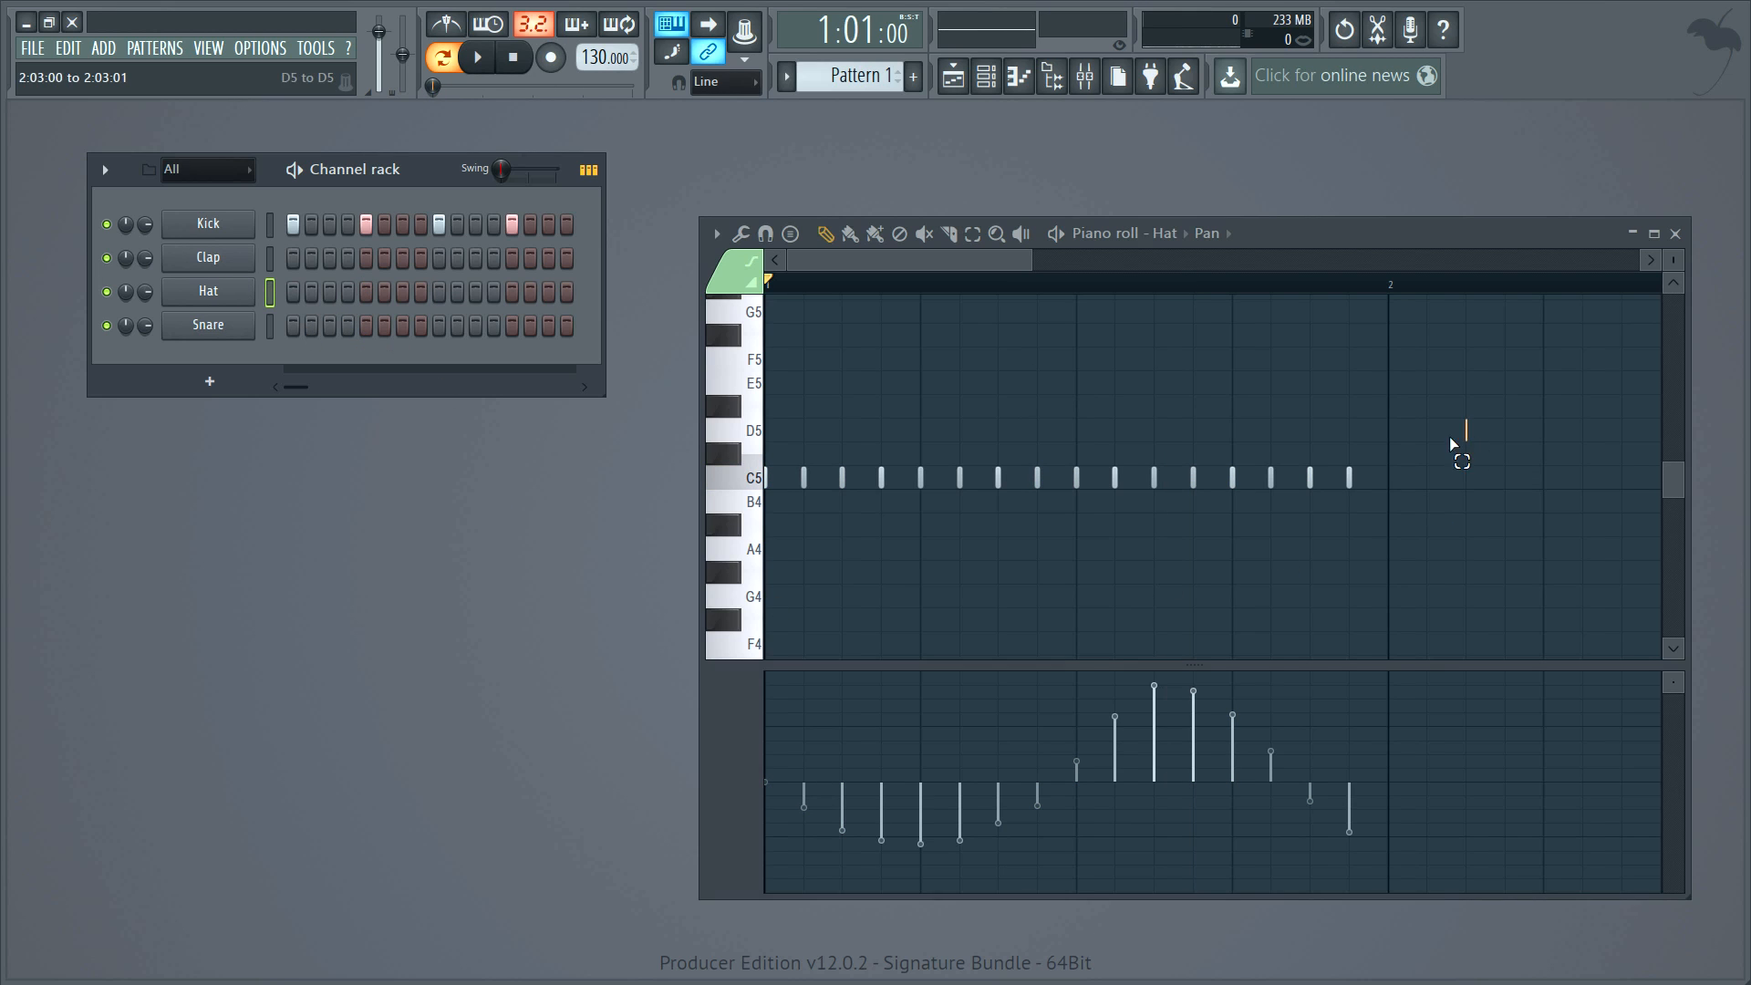
left_click_drag(1451, 443, 566, 562)
key("Delete")
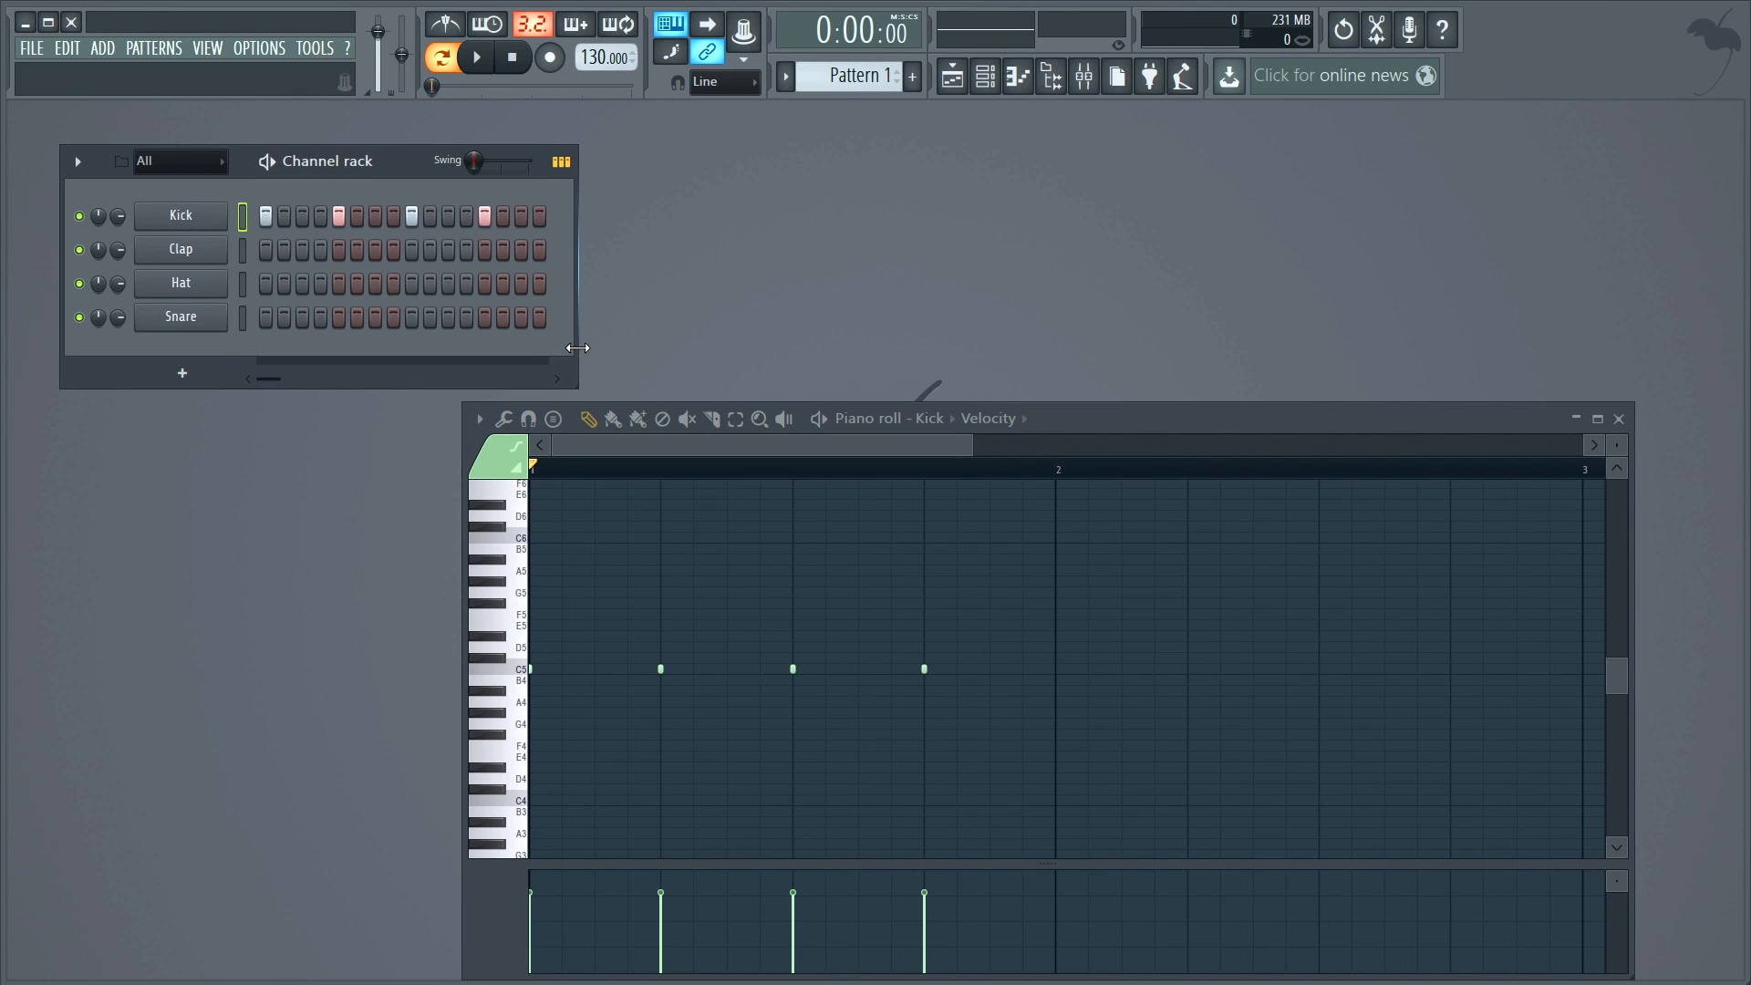
- Widen the Channel rack and add Kick steps at 17, 21–24 and 29–32, then play the two-bar pattern
left_click_drag(577, 348, 1201, 324)
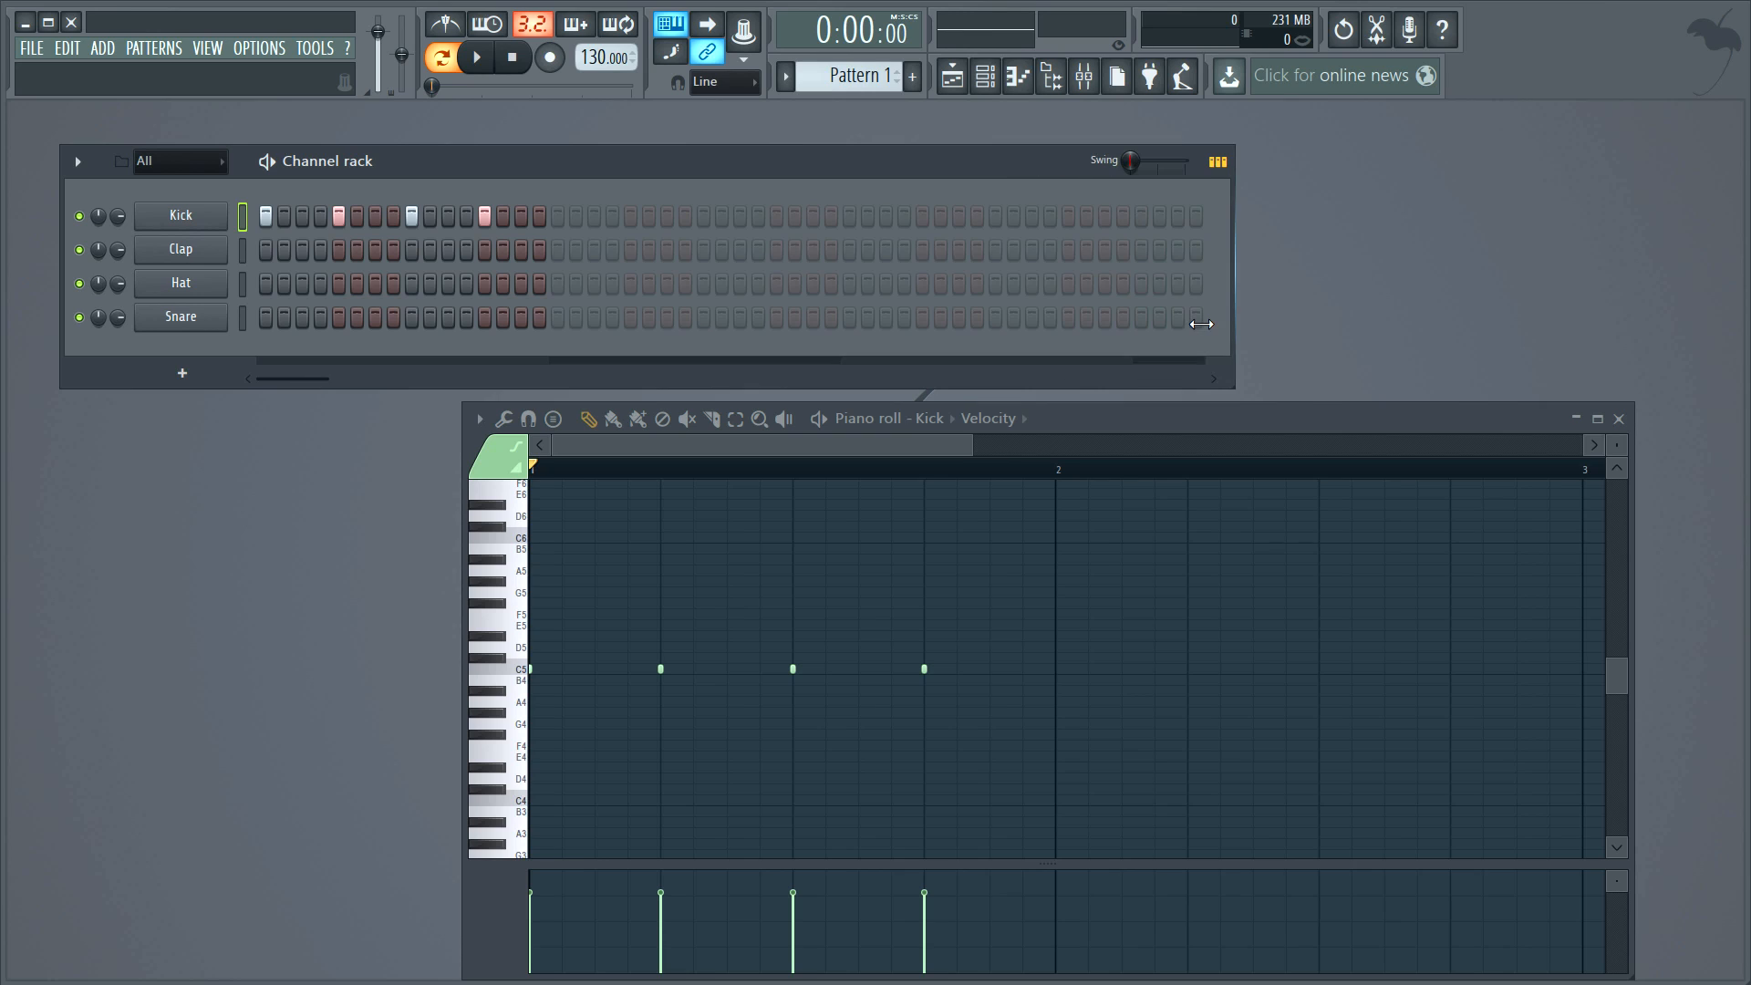
left_click(558, 216)
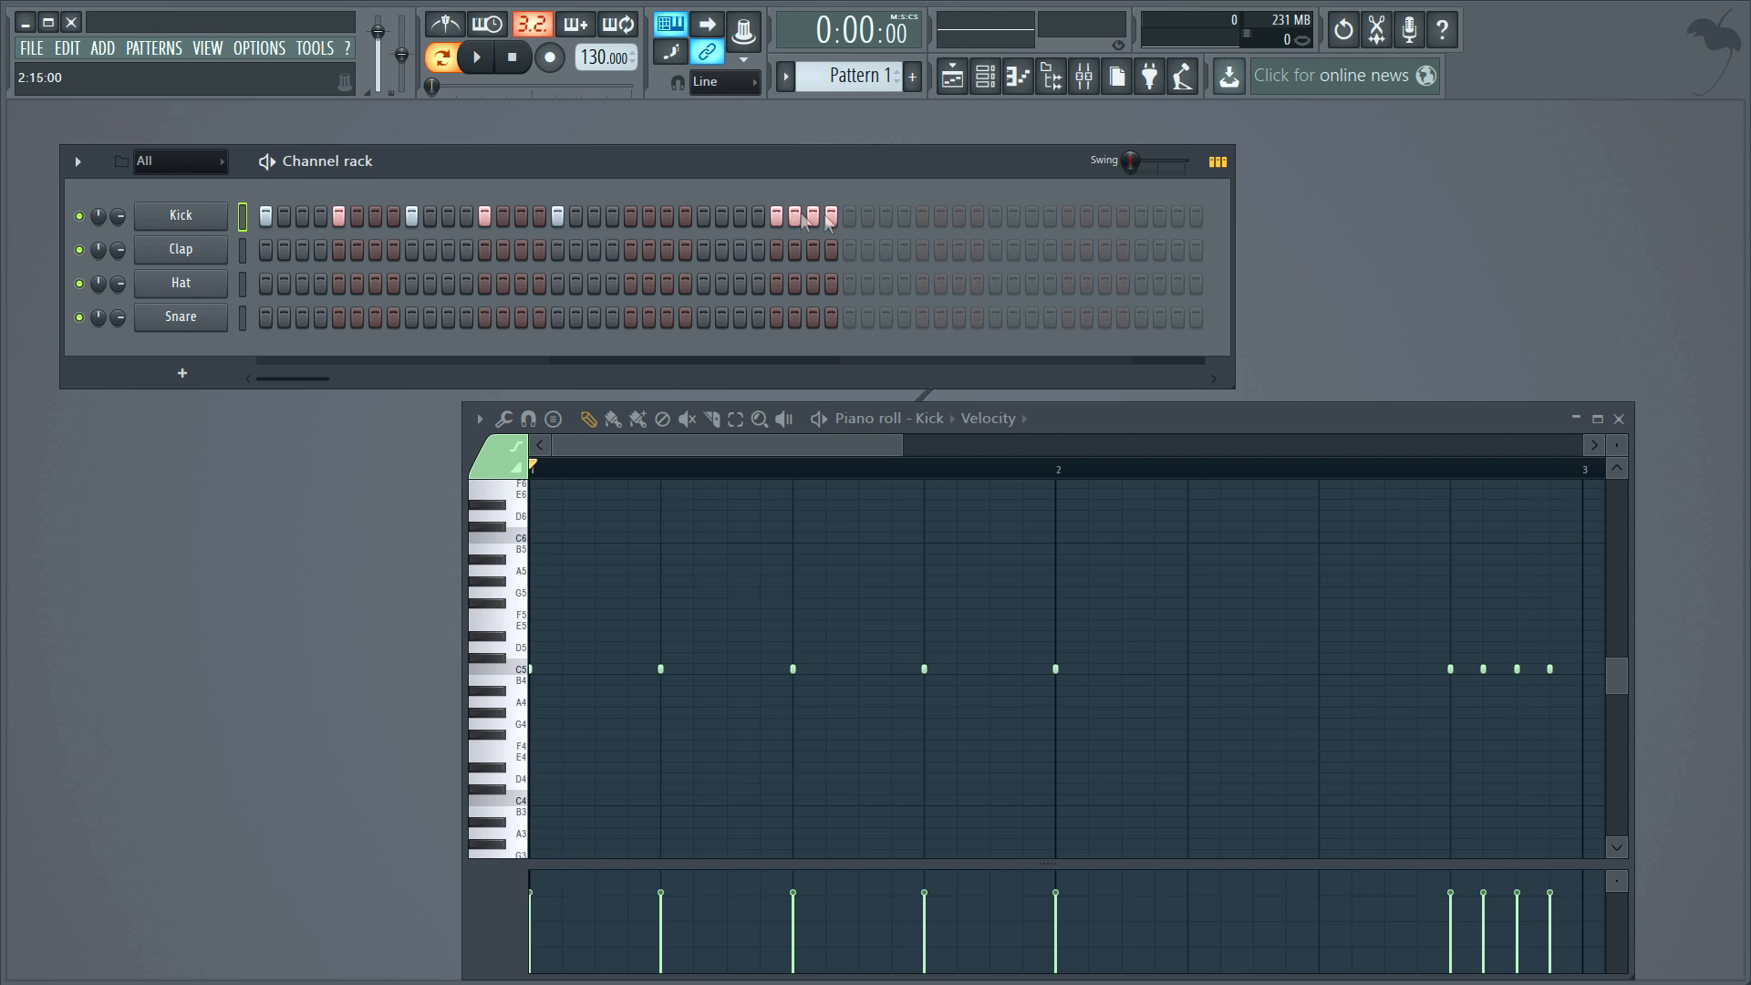
key("space")
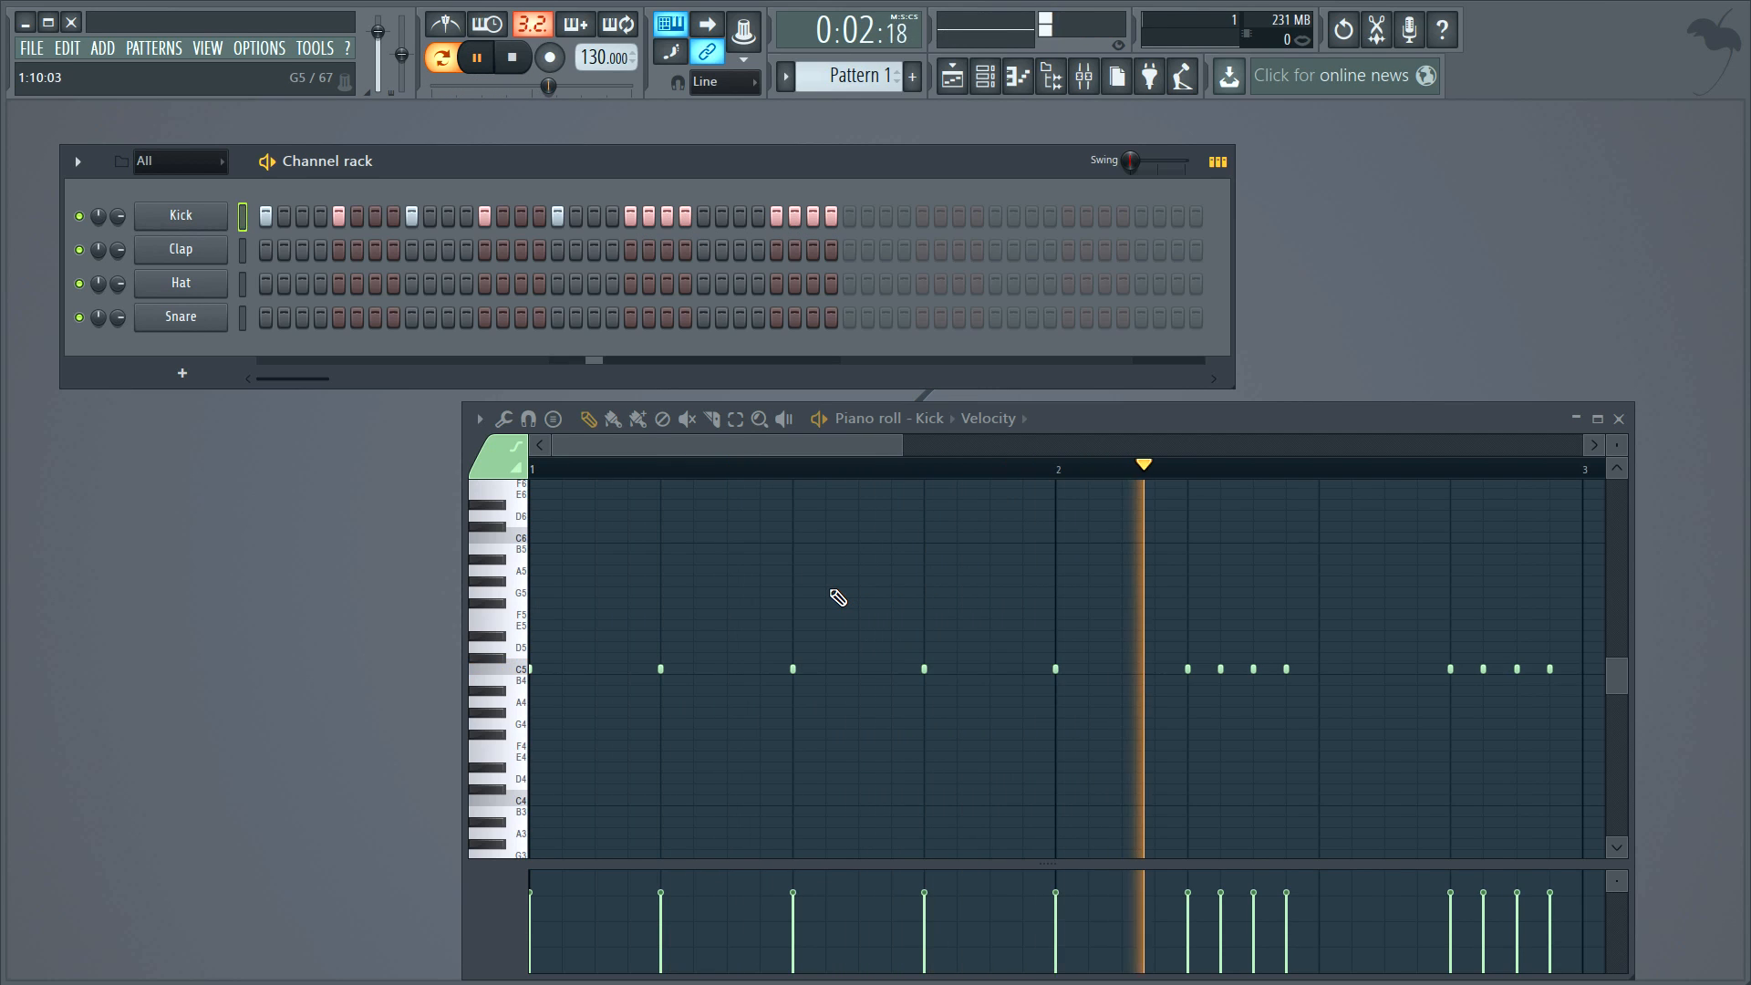
key("space")
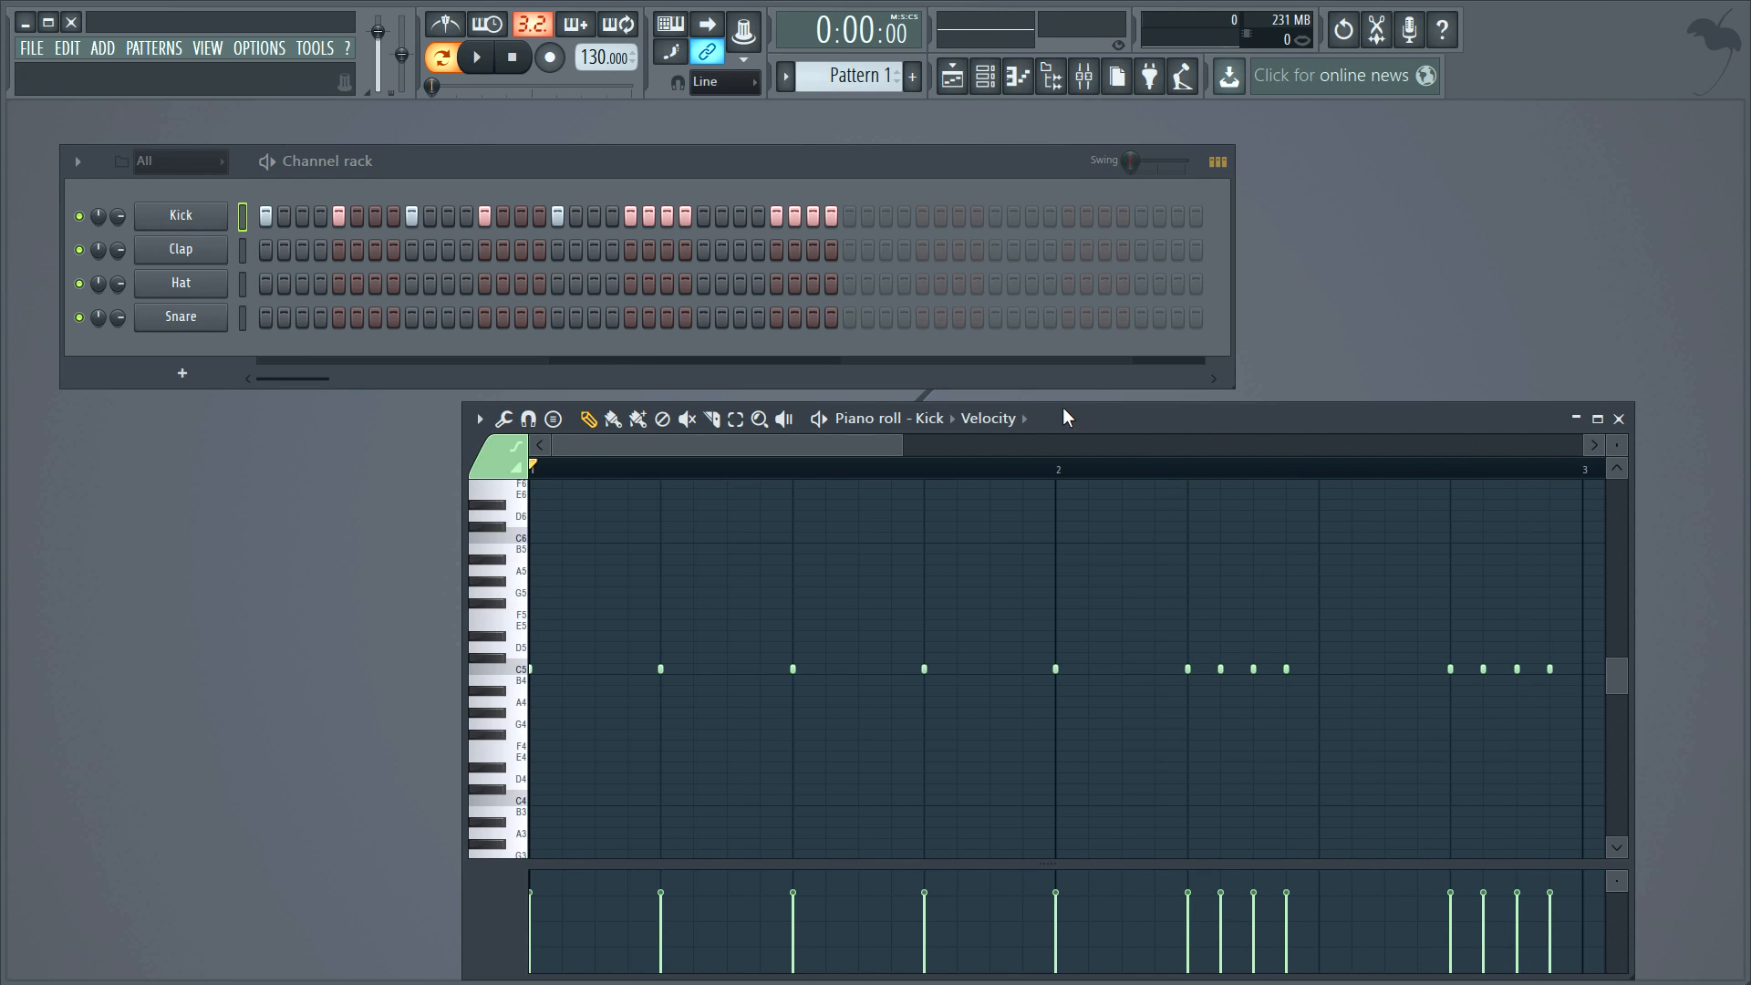
- Add time markers at bars 1 and 2 of the Kick Piano roll, and set the bar 2 marker's action to Visual length
key("ctrl+t")
right_click(1056, 489)
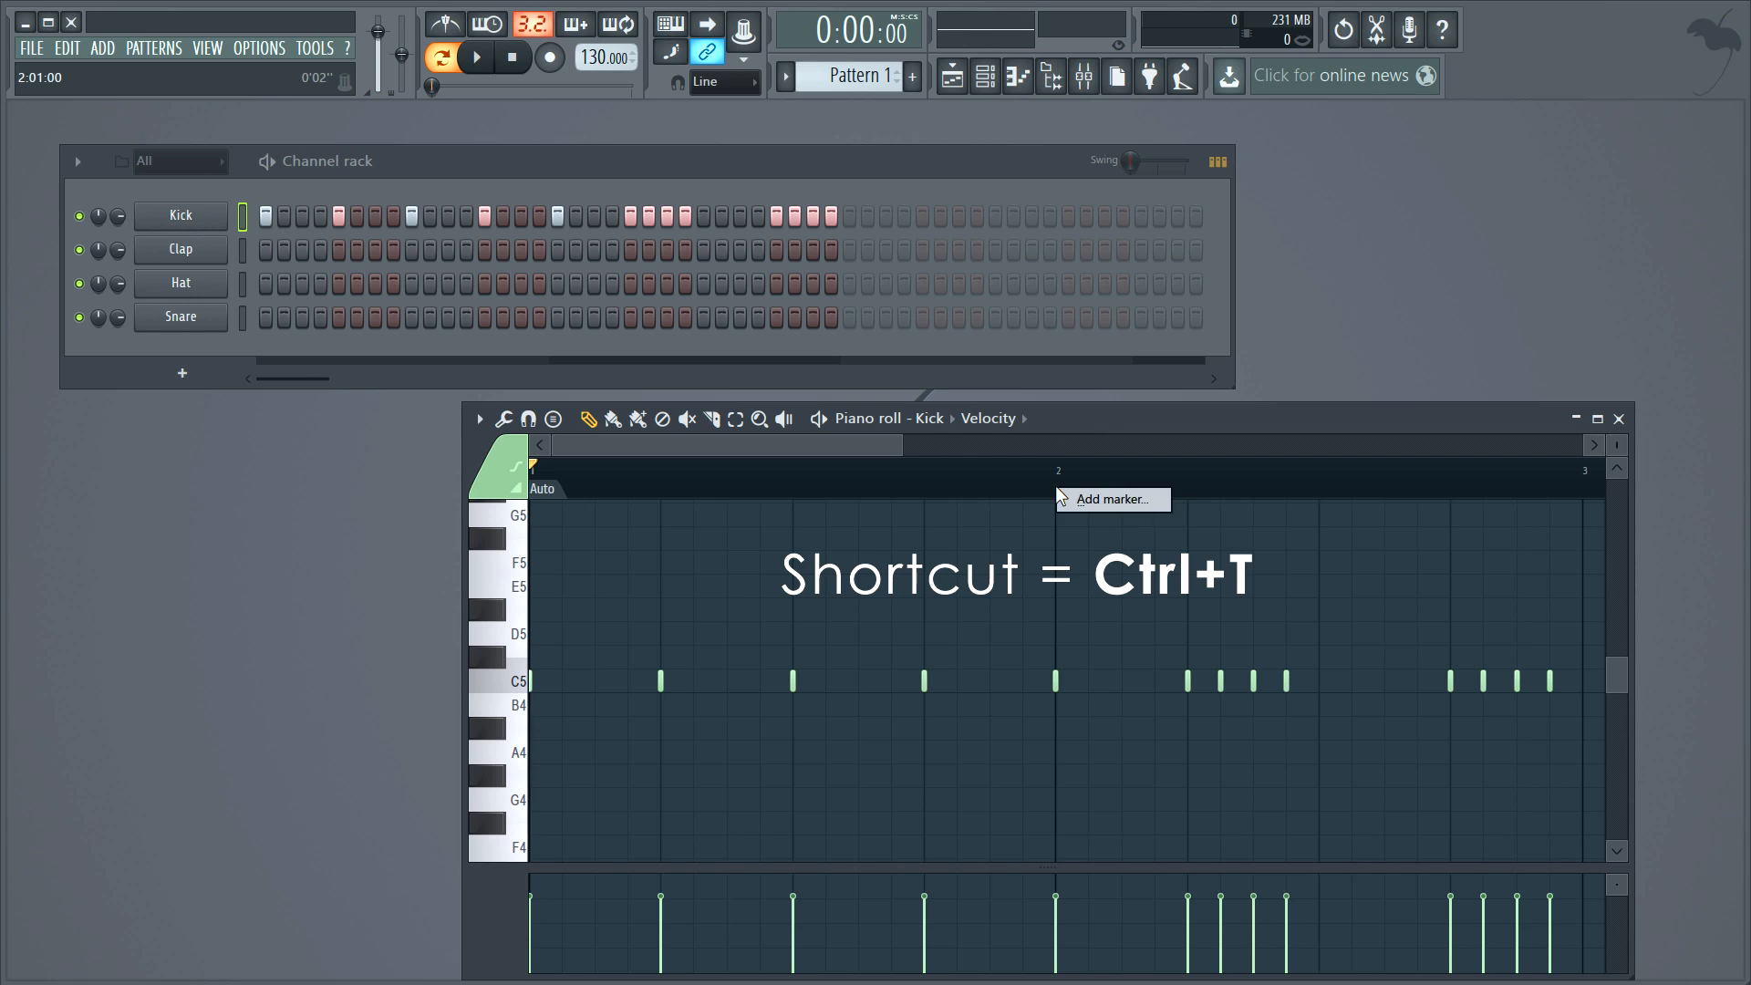
left_click(1080, 492)
key("Return")
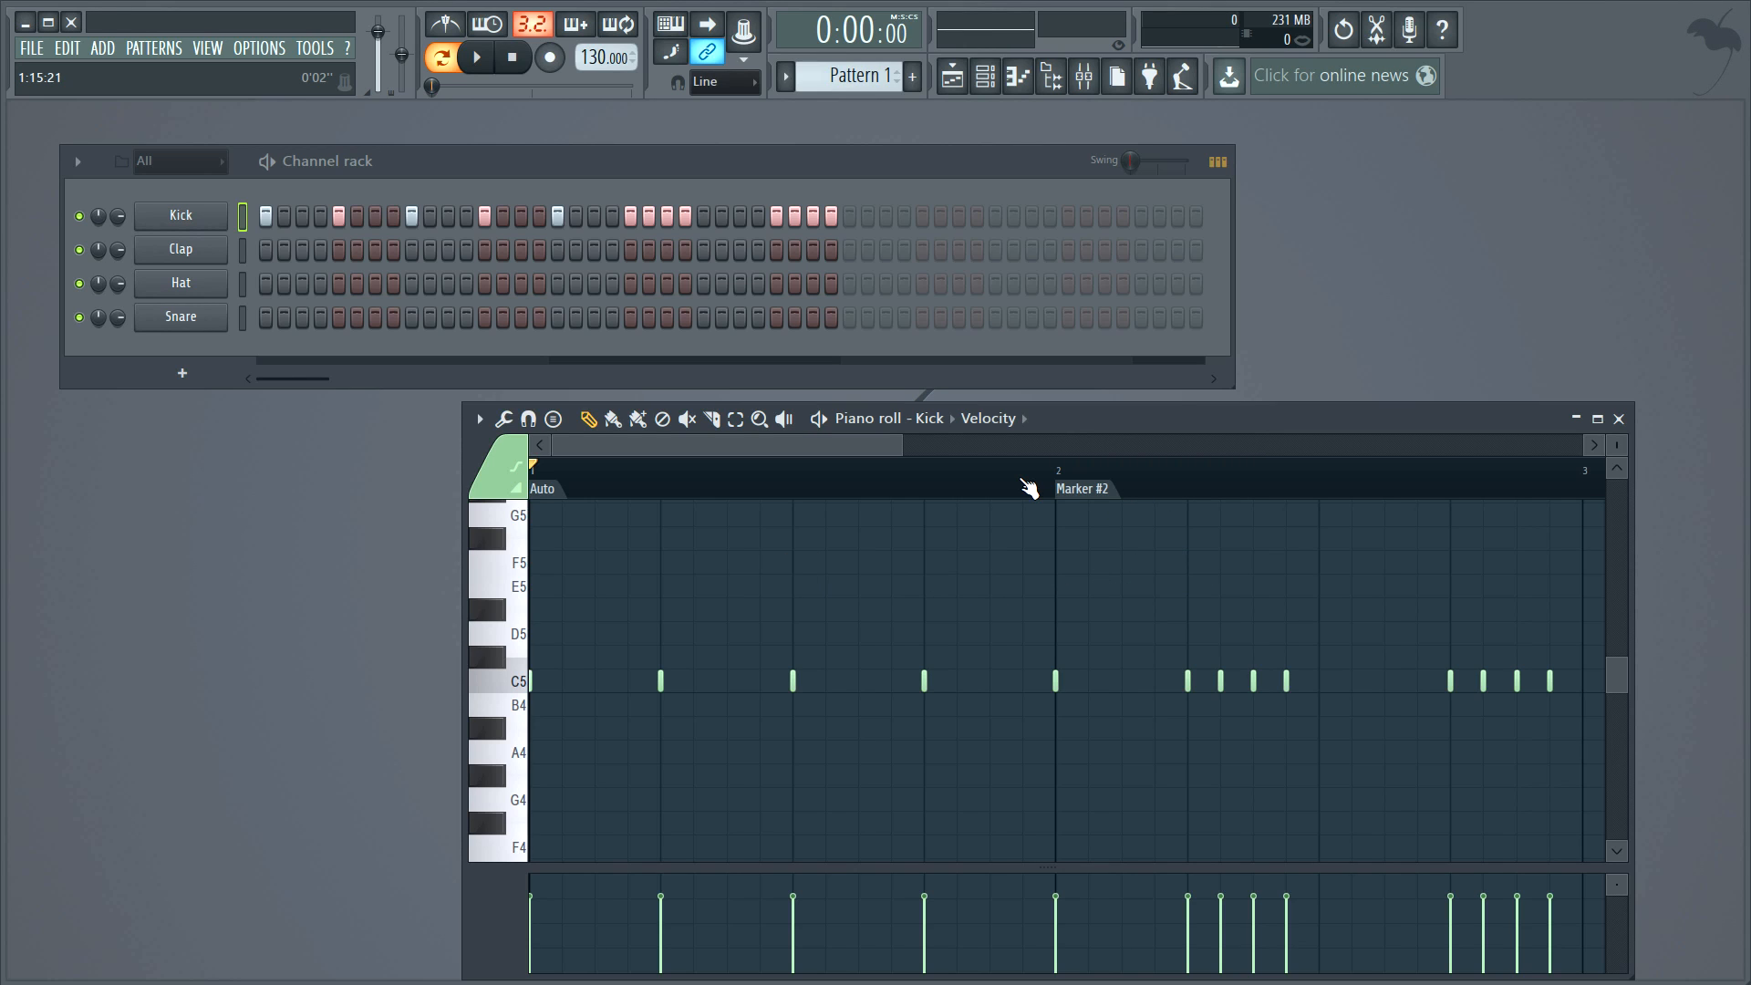
right_click(1077, 493)
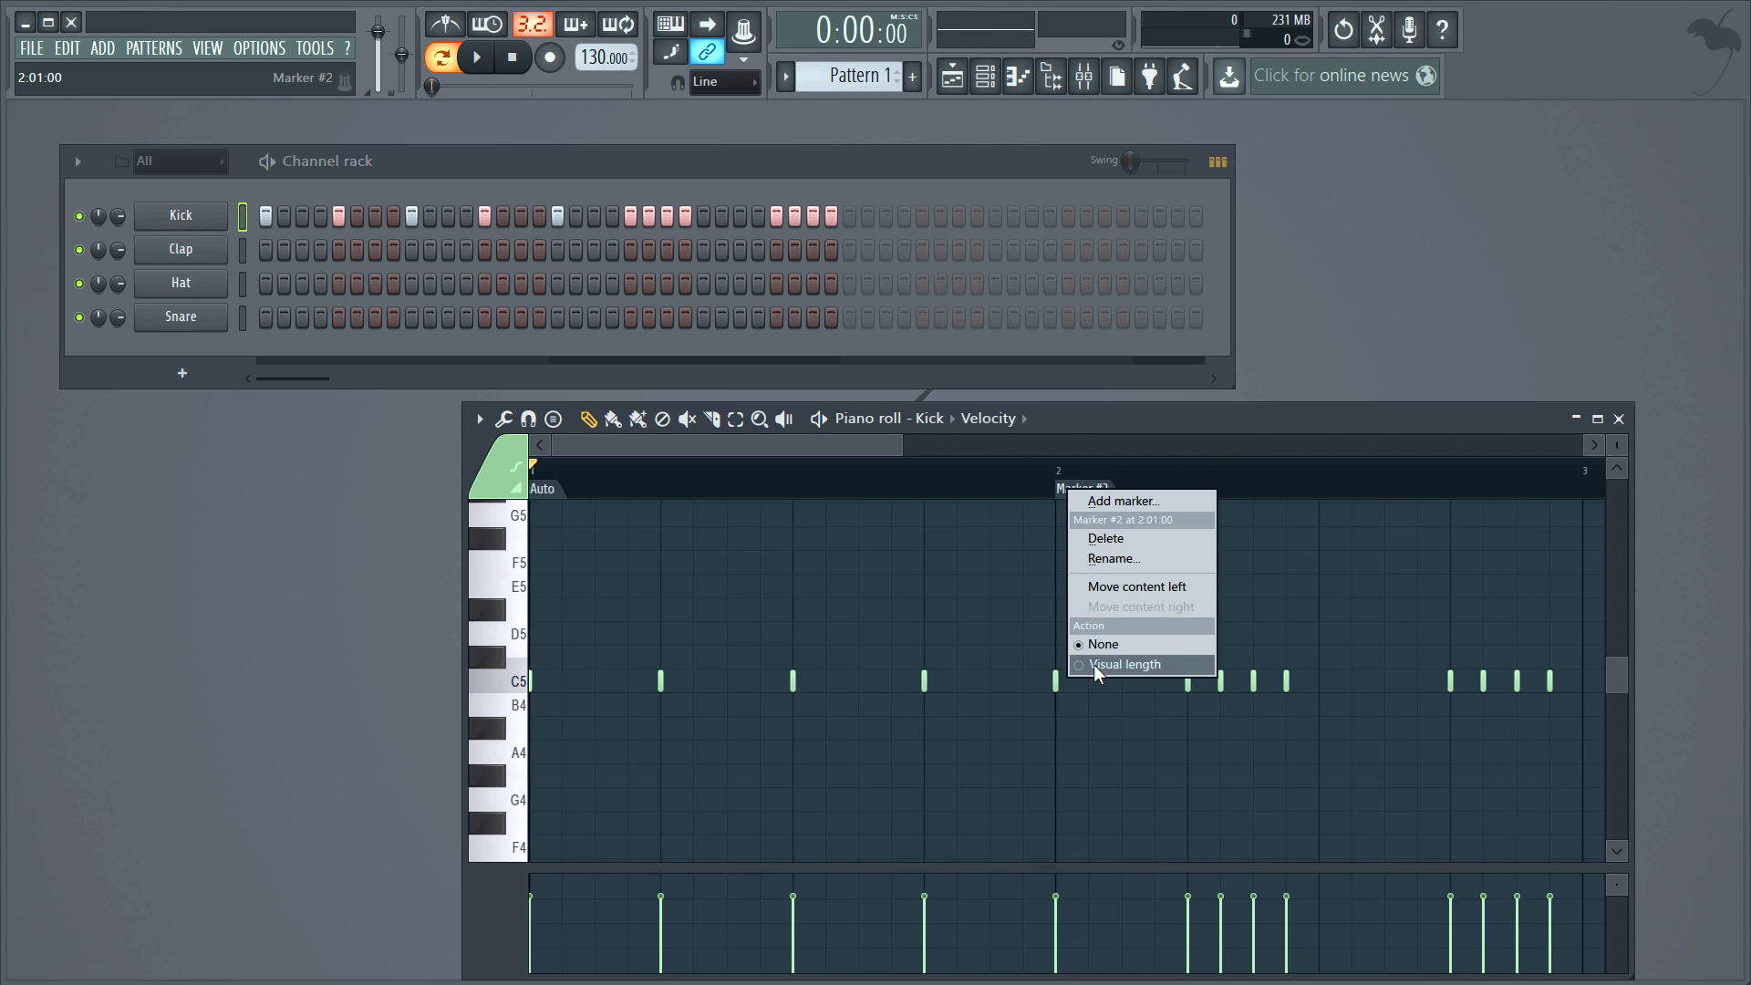
left_click(1070, 566)
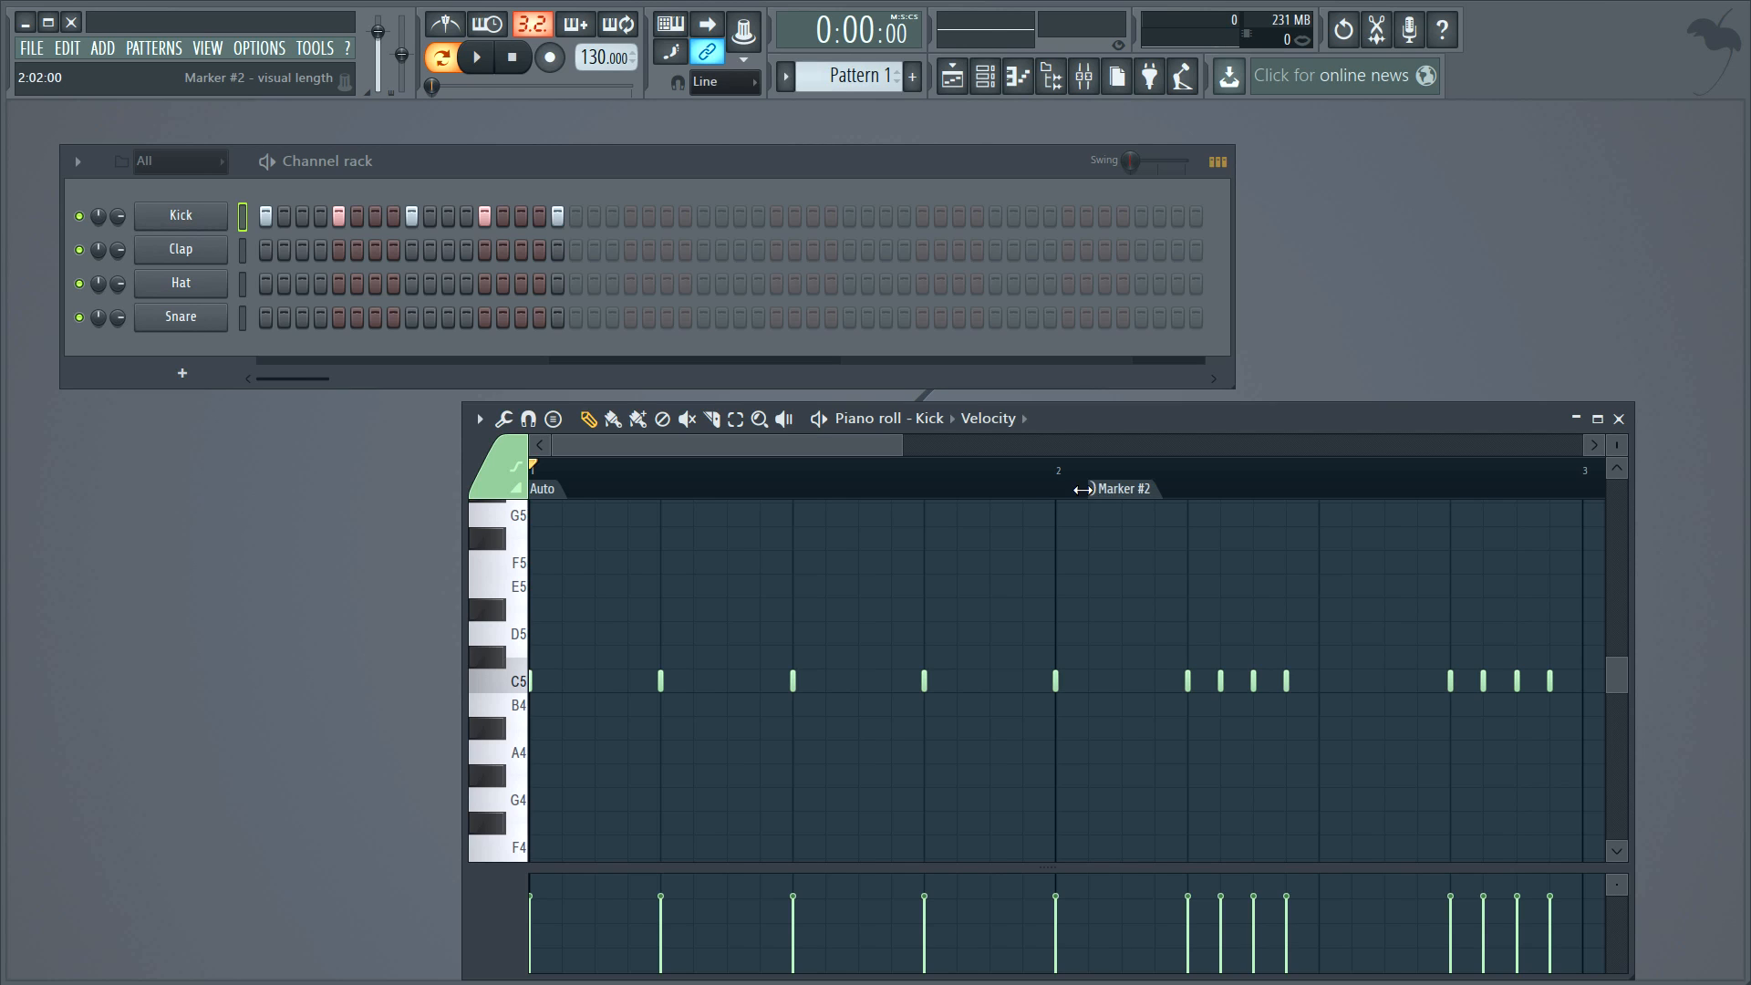
- Move the Visual length marker out to 2:09 and back to 2:06 while the Kick pattern plays, then stop playback
left_click_drag(1083, 489, 1328, 495)
left_click_drag(1230, 493, 1335, 493)
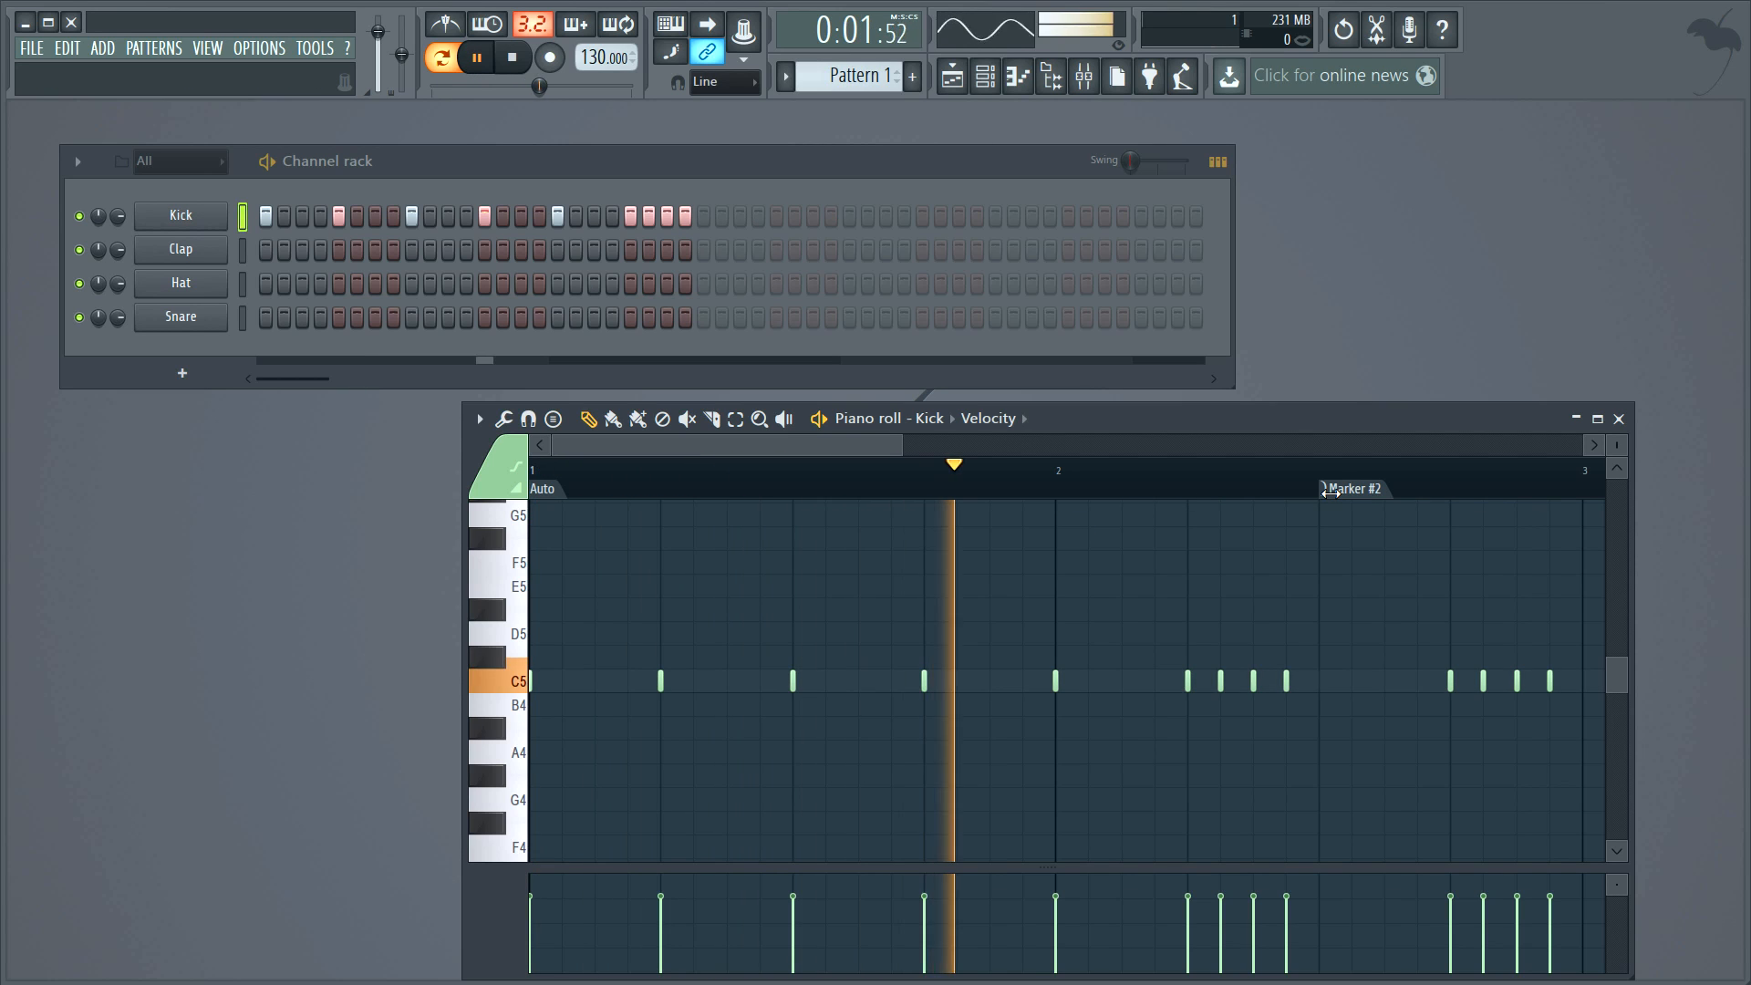
mouse_move(1332, 492)
left_mouse_down()
mouse_move(931, 503)
mouse_move(1274, 519)
mouse_move(1219, 519)
left_mouse_up()
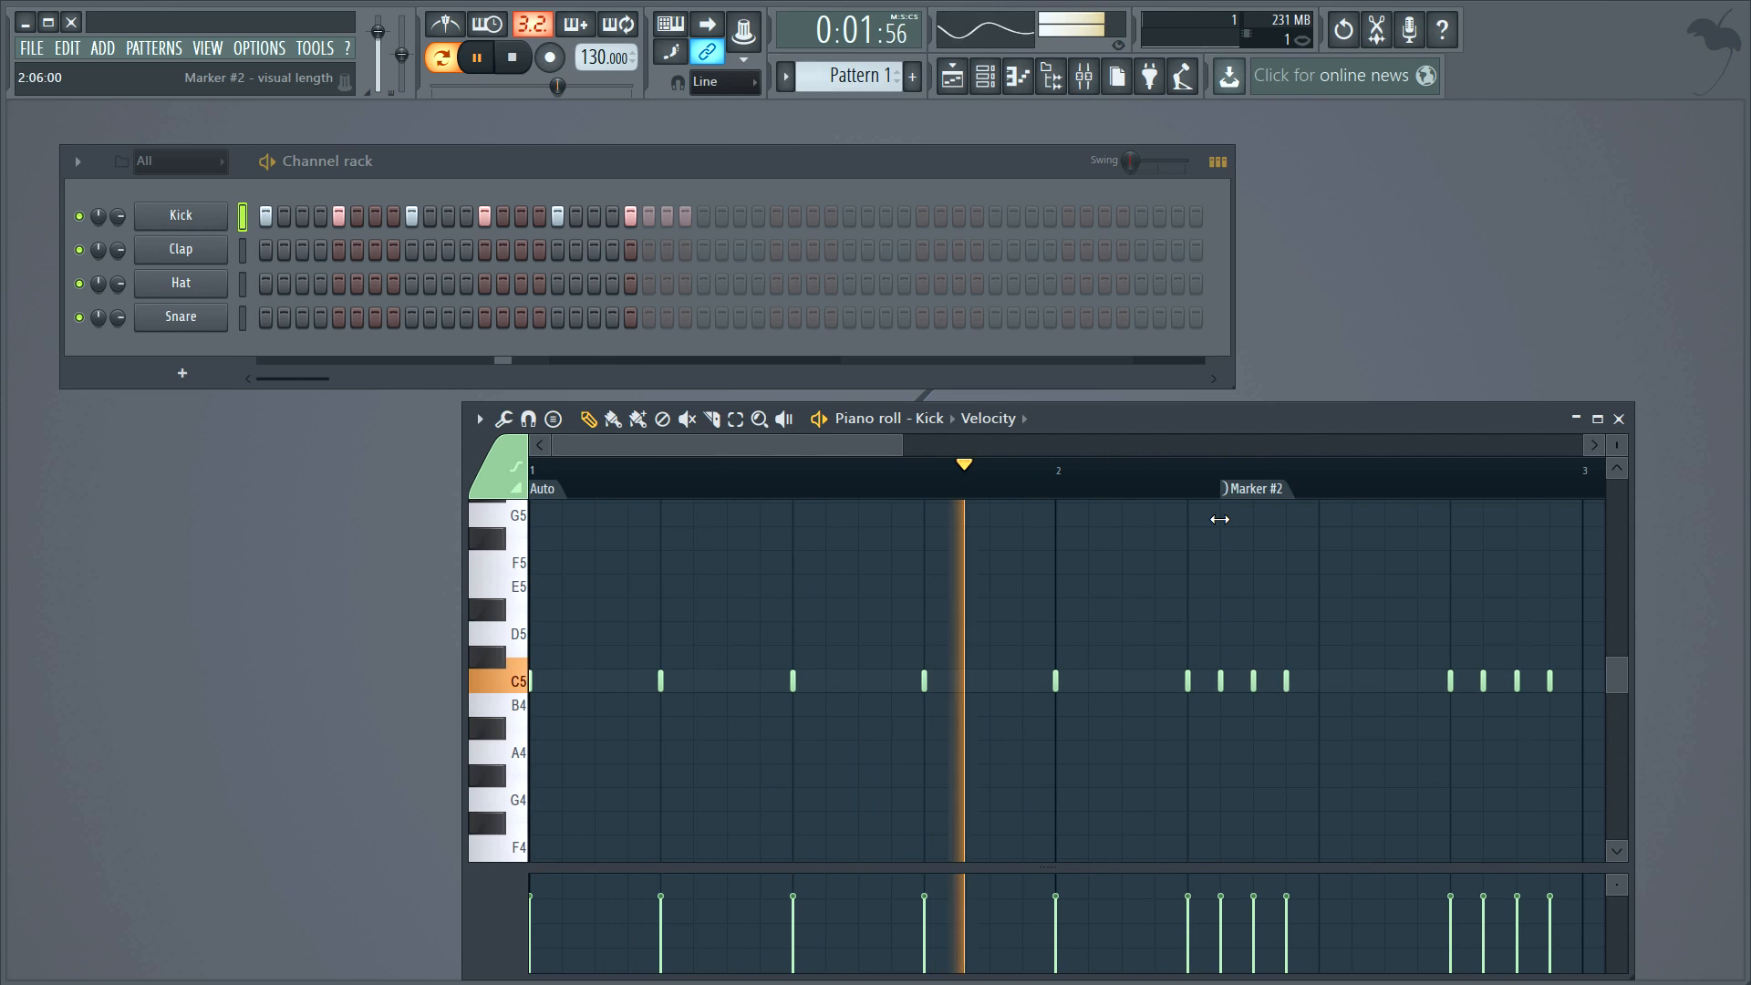
key("space")
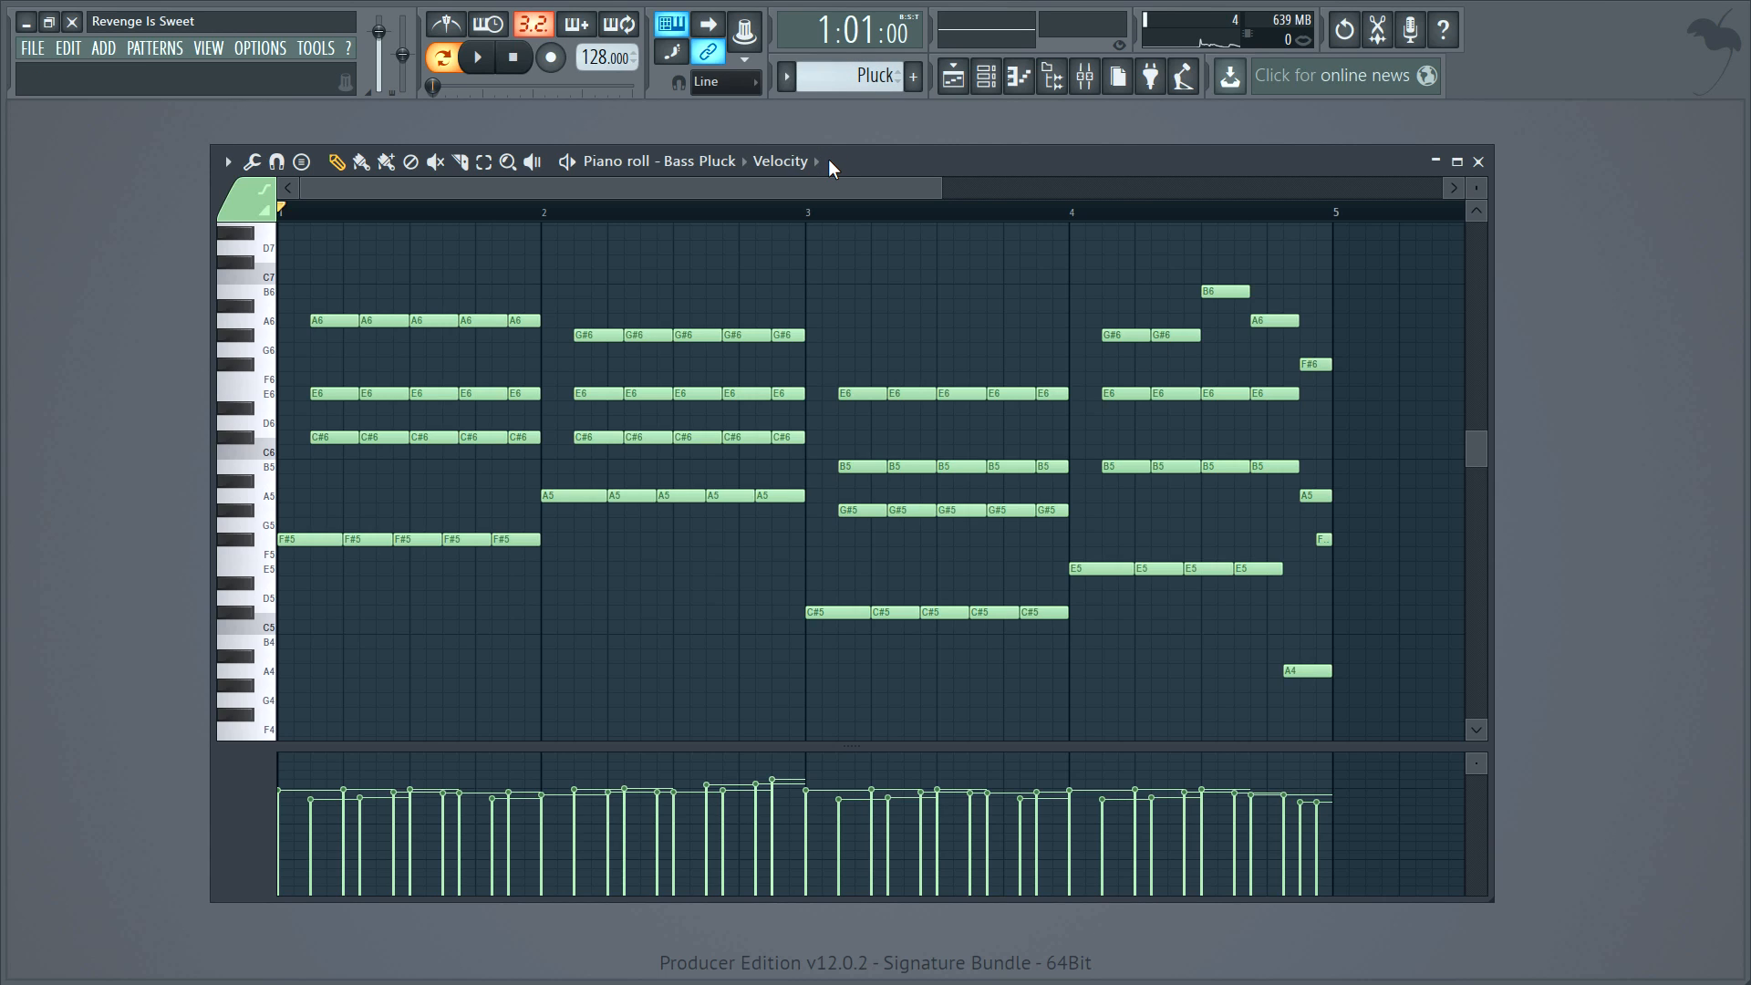
- Play the Bass Pluck notes through and stop, then enable Editable ghosts and Ghost channels in the Piano roll helpers
key("space")
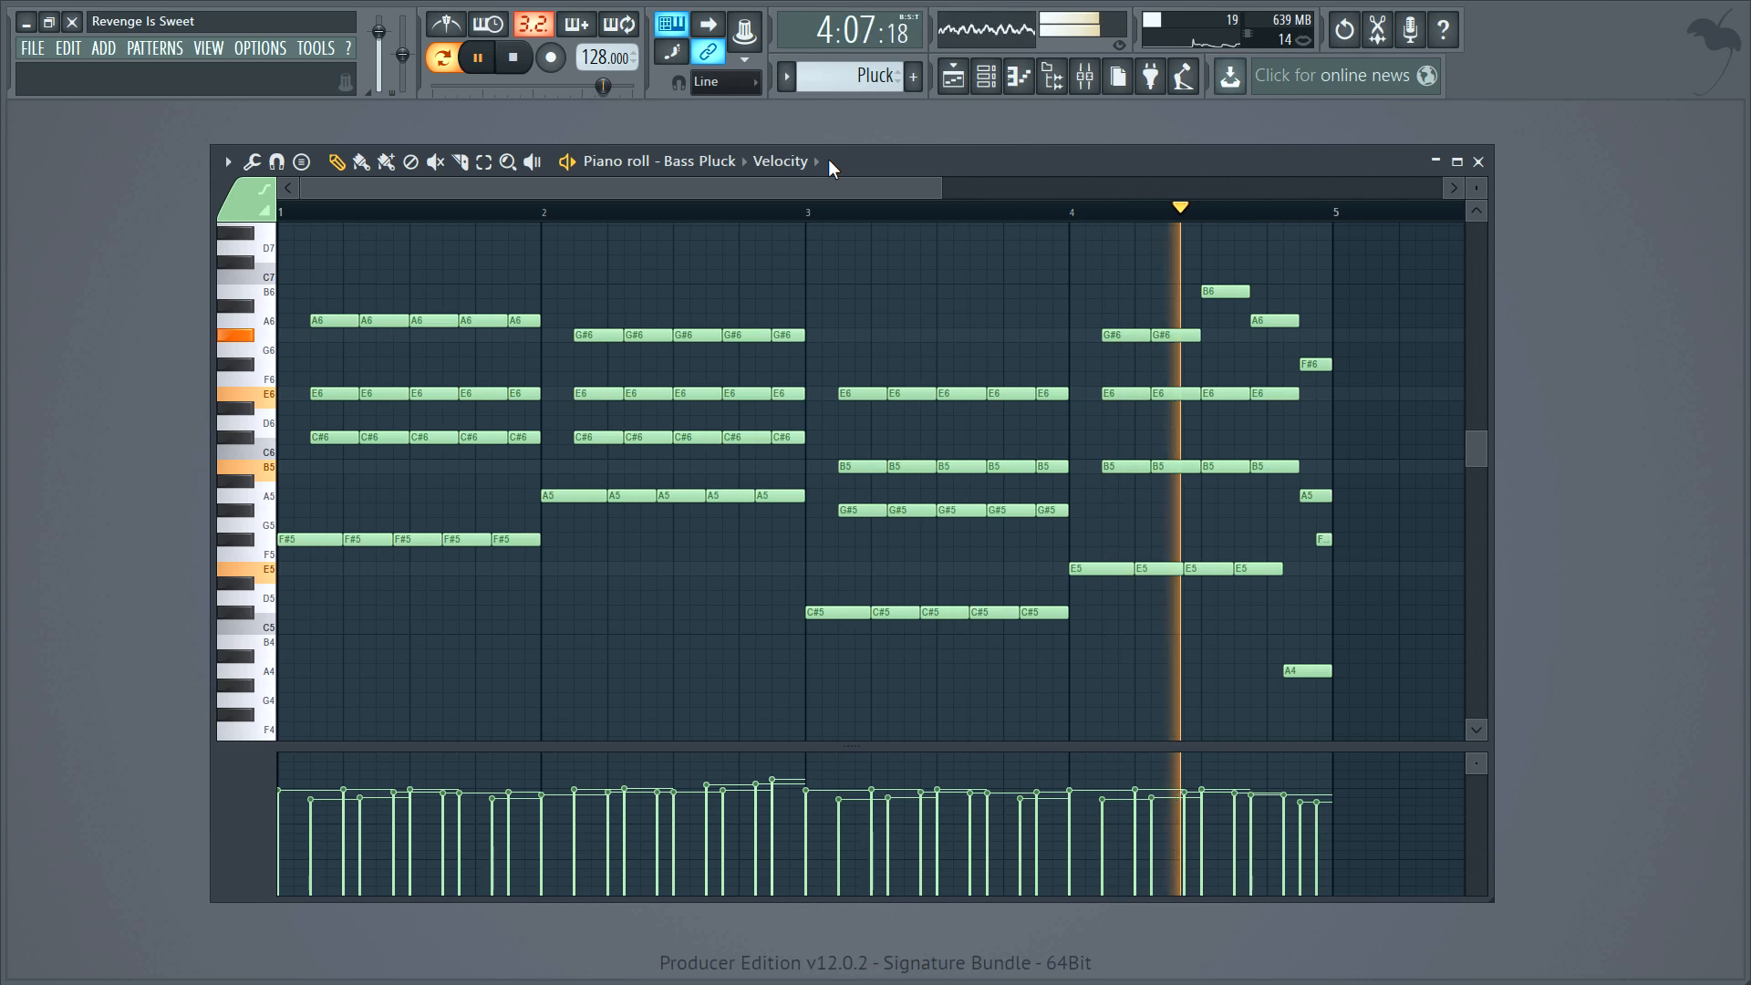
key("space")
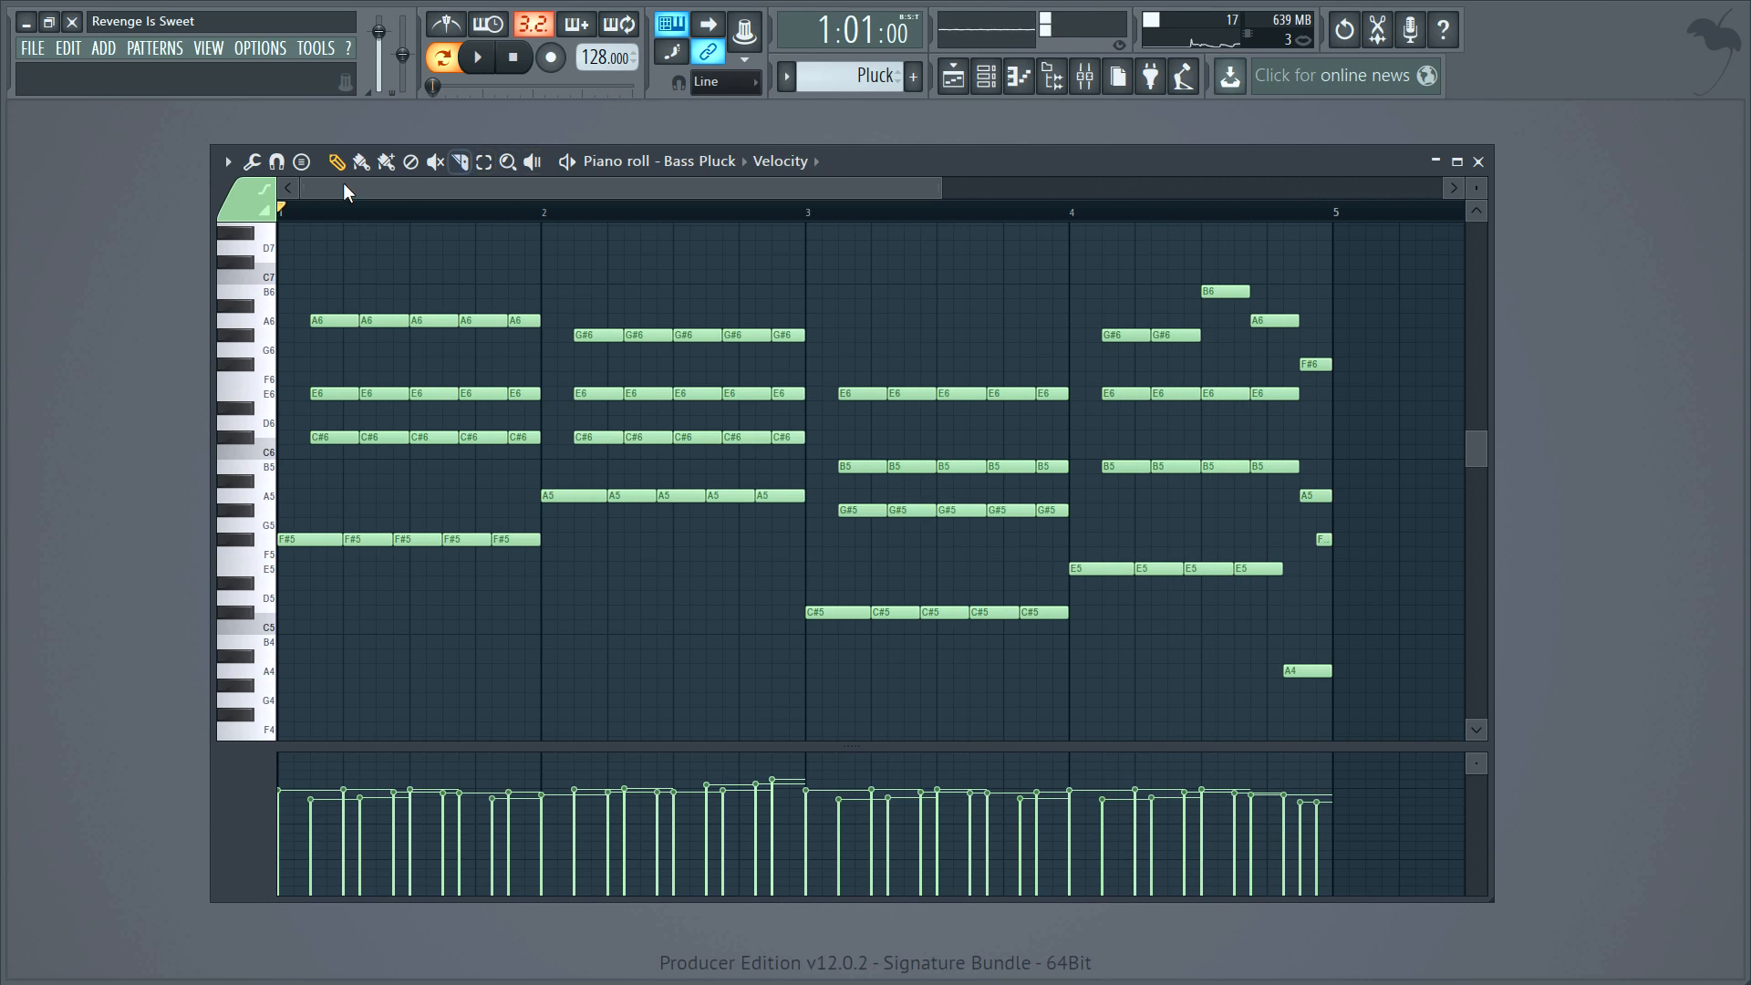
left_click(230, 161)
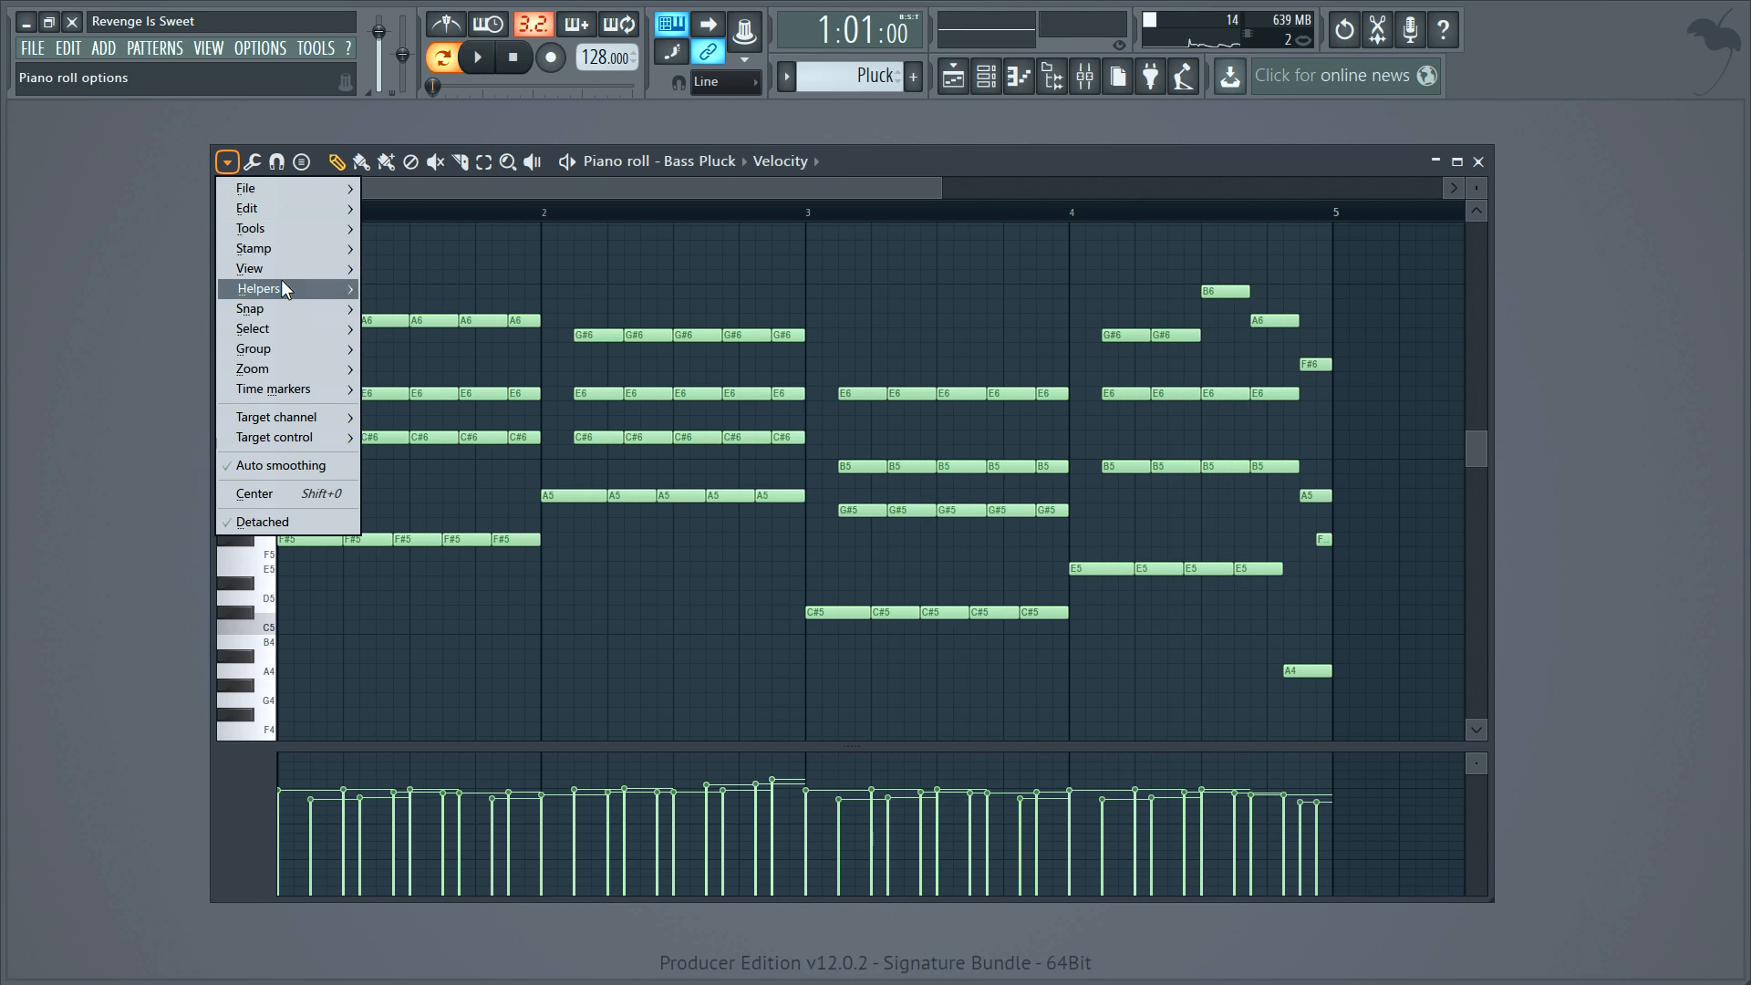
mouse_move(294, 288)
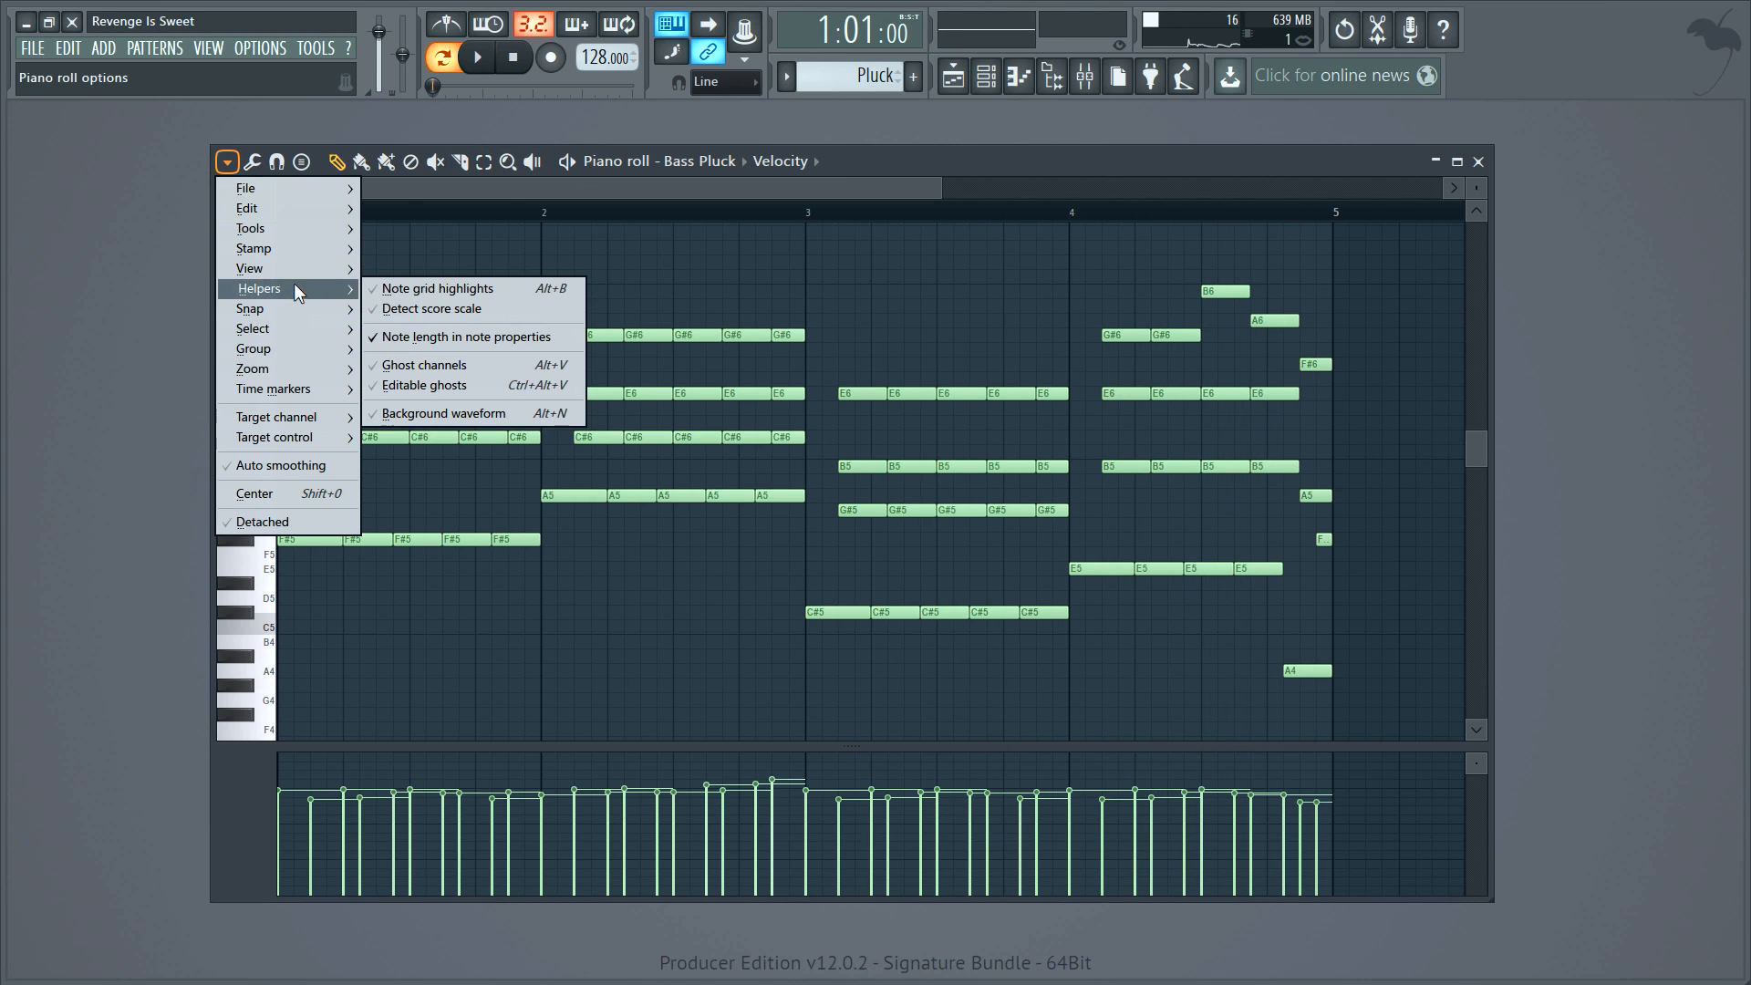
left_click(456, 381)
left_click(230, 161)
mouse_move(273, 288)
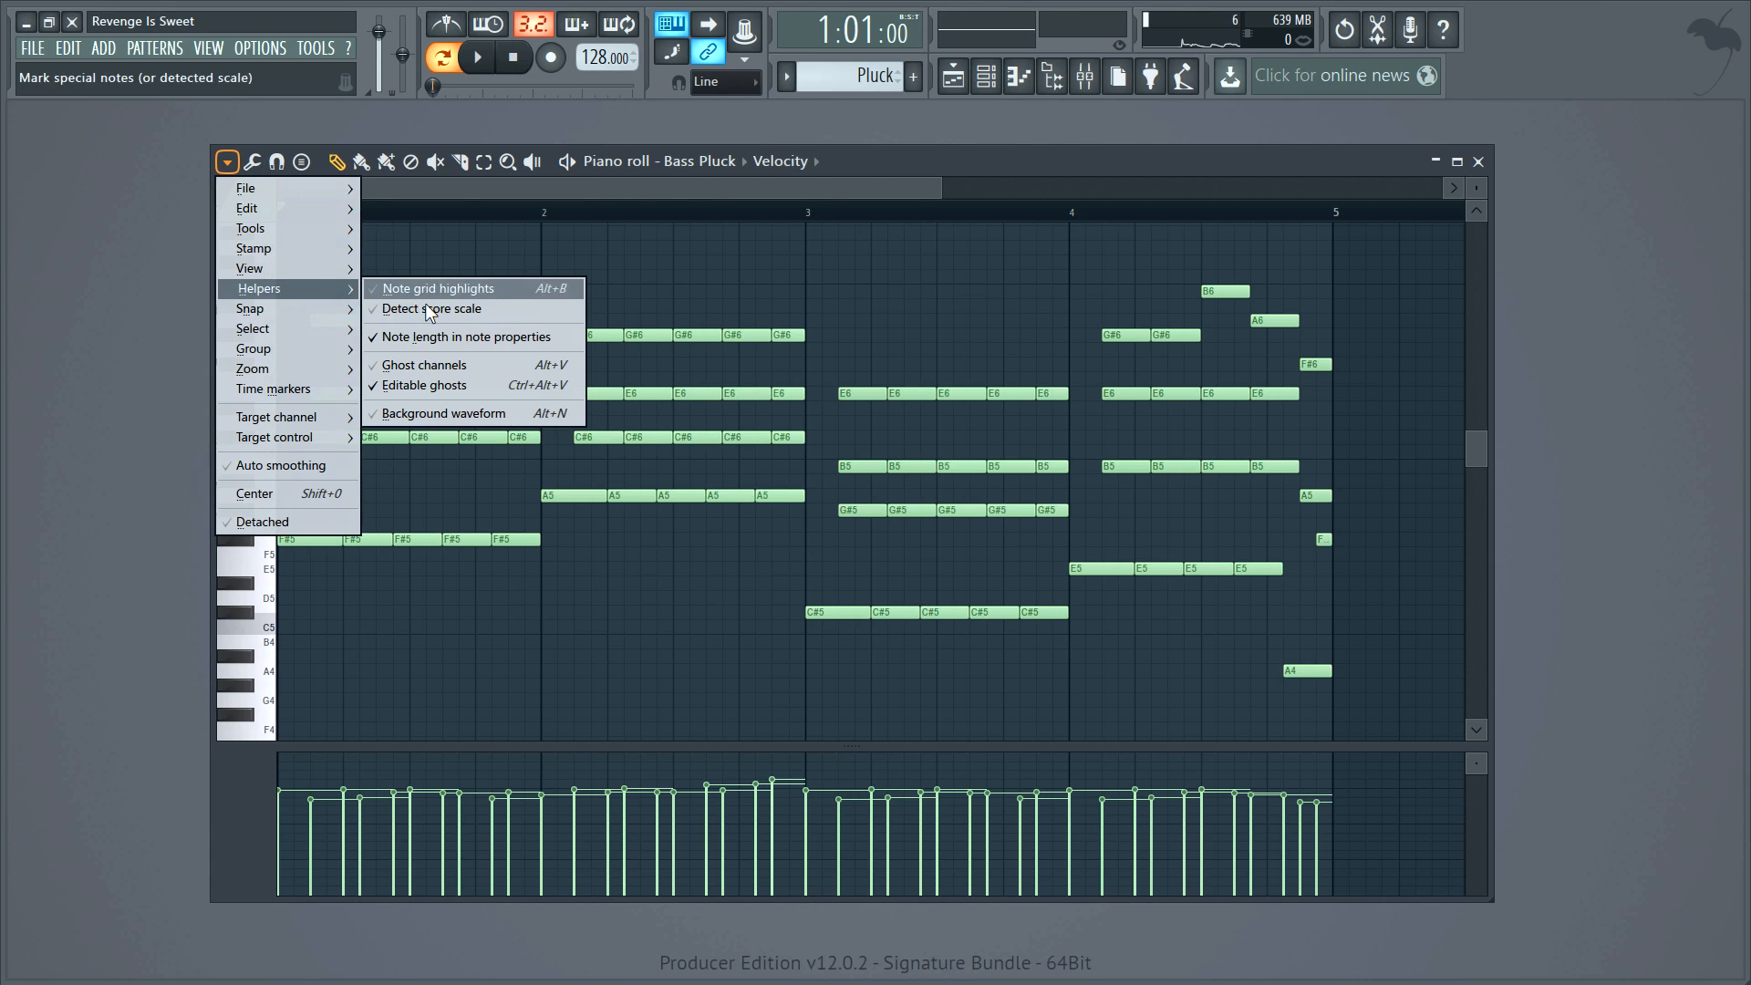
left_click(455, 364)
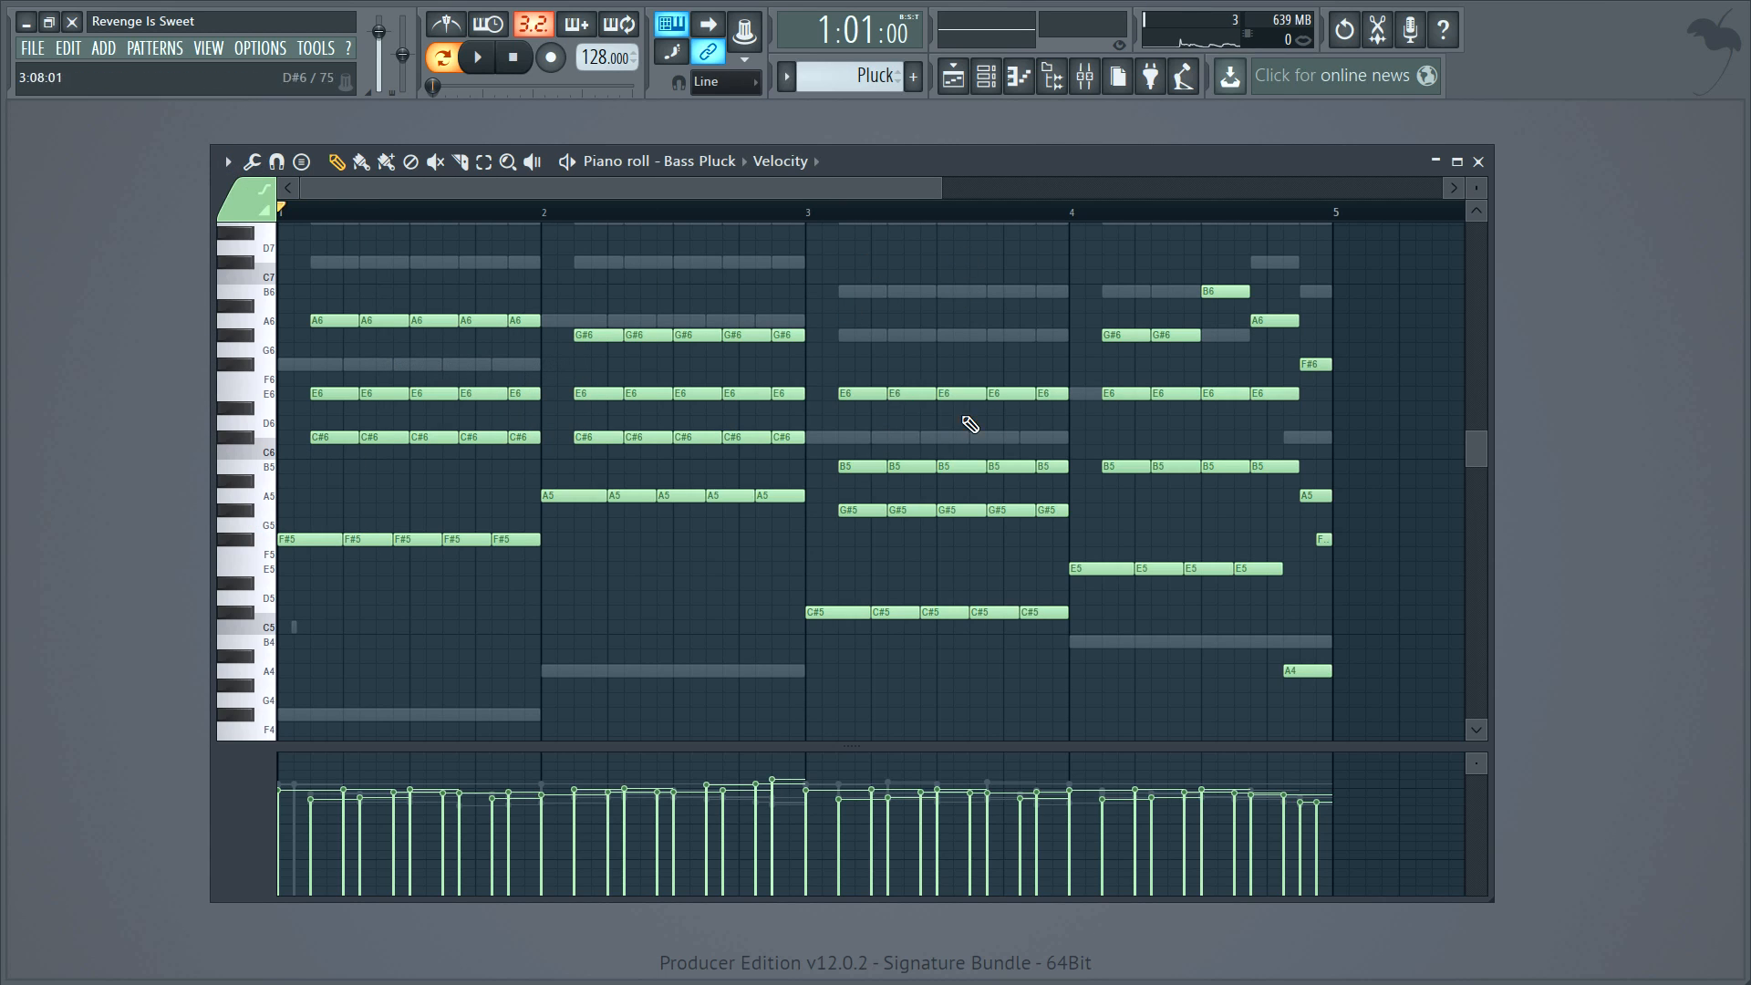
- Use the ghost notes to switch the Piano roll to BASS Ebass 2, back to Bass Pluck, and on to Toxic Biohazard #2
scroll(945, 332, "up", 3)
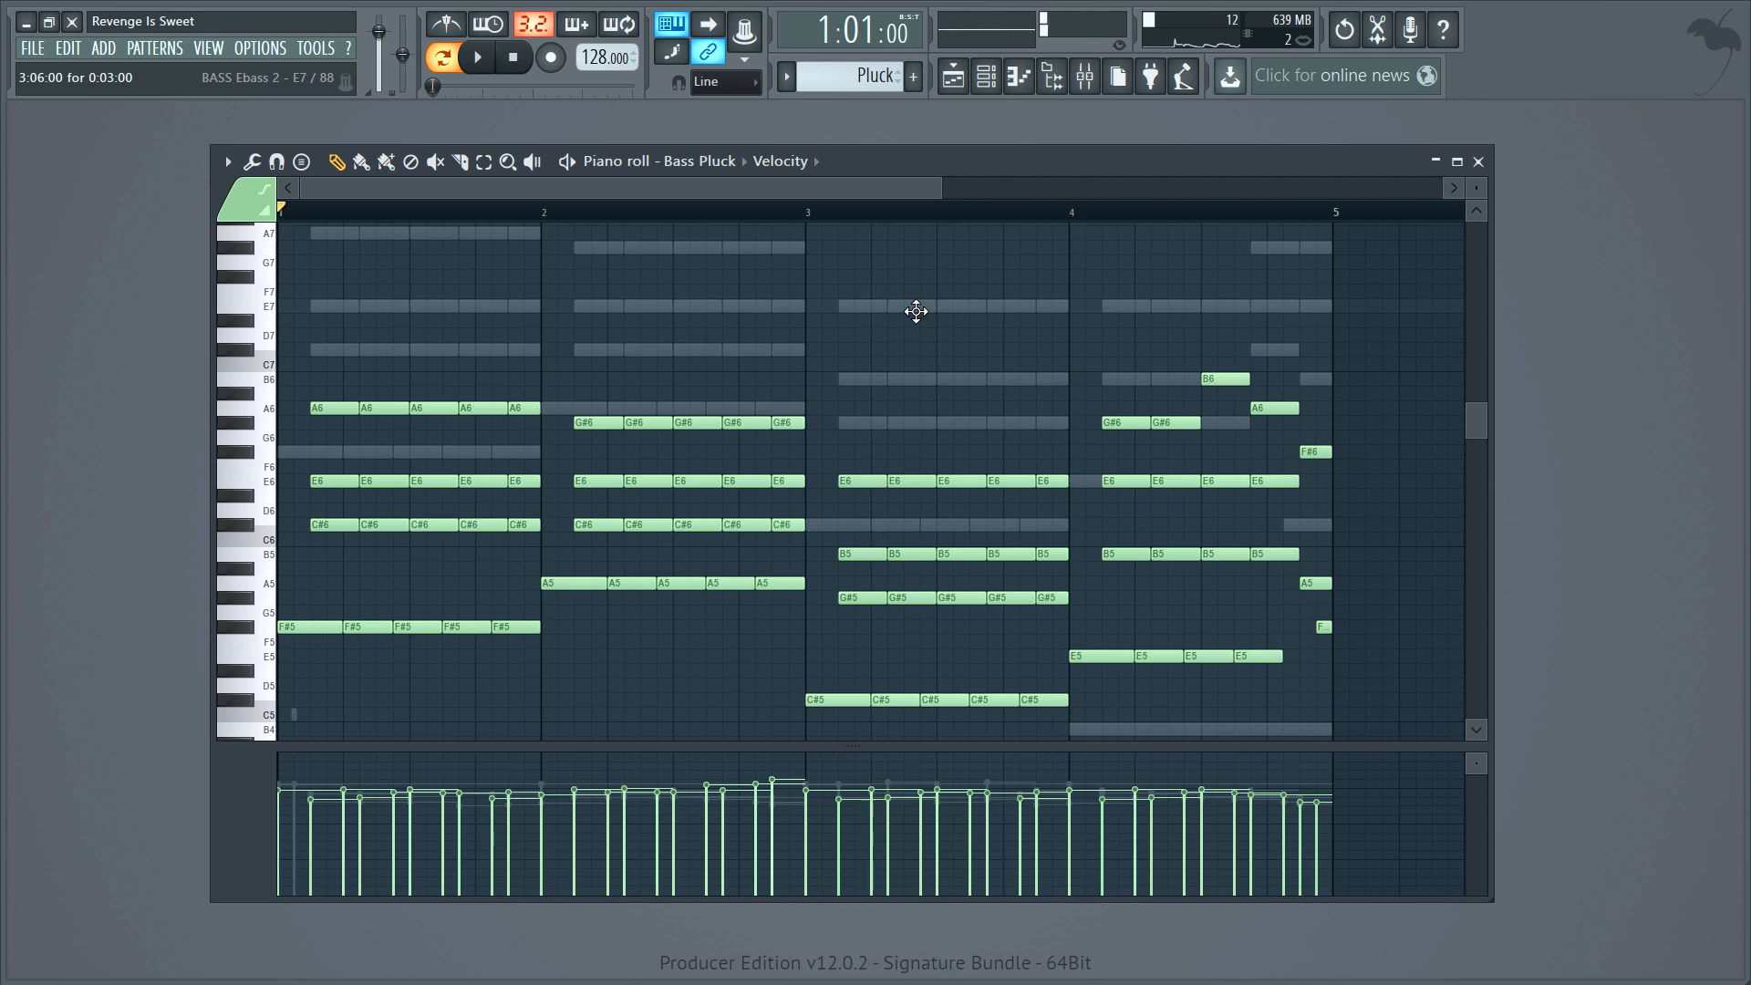
double_click(913, 376)
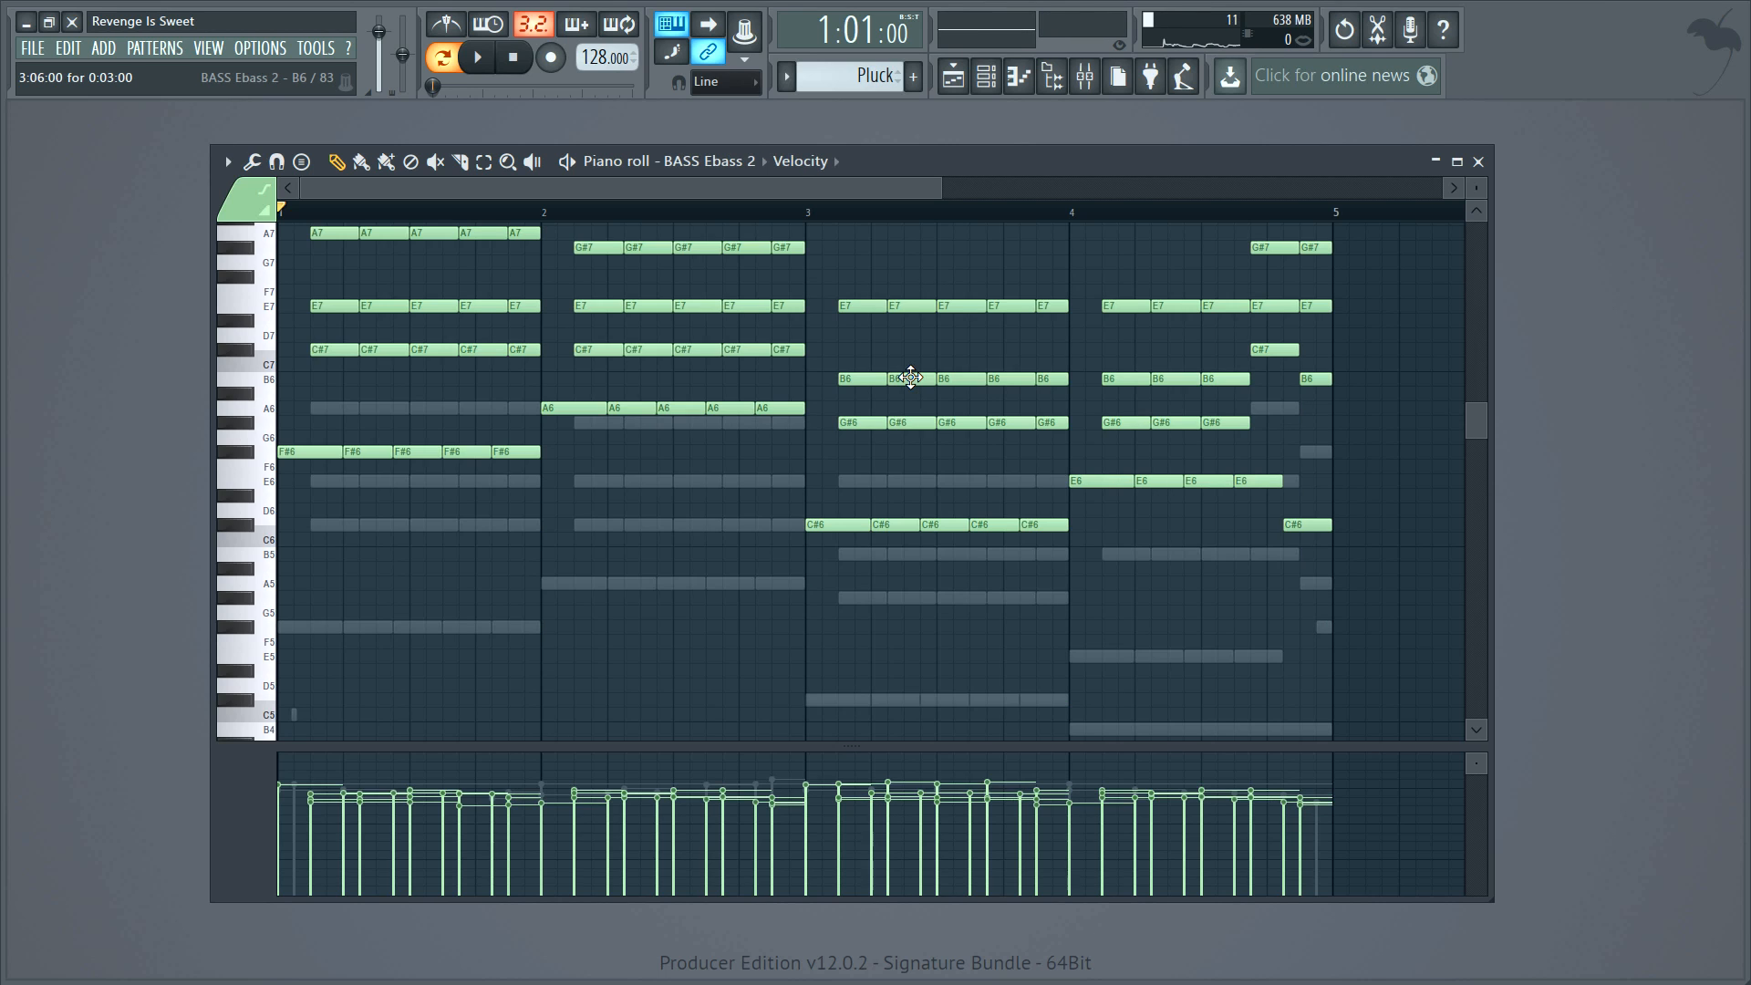
double_click(920, 482)
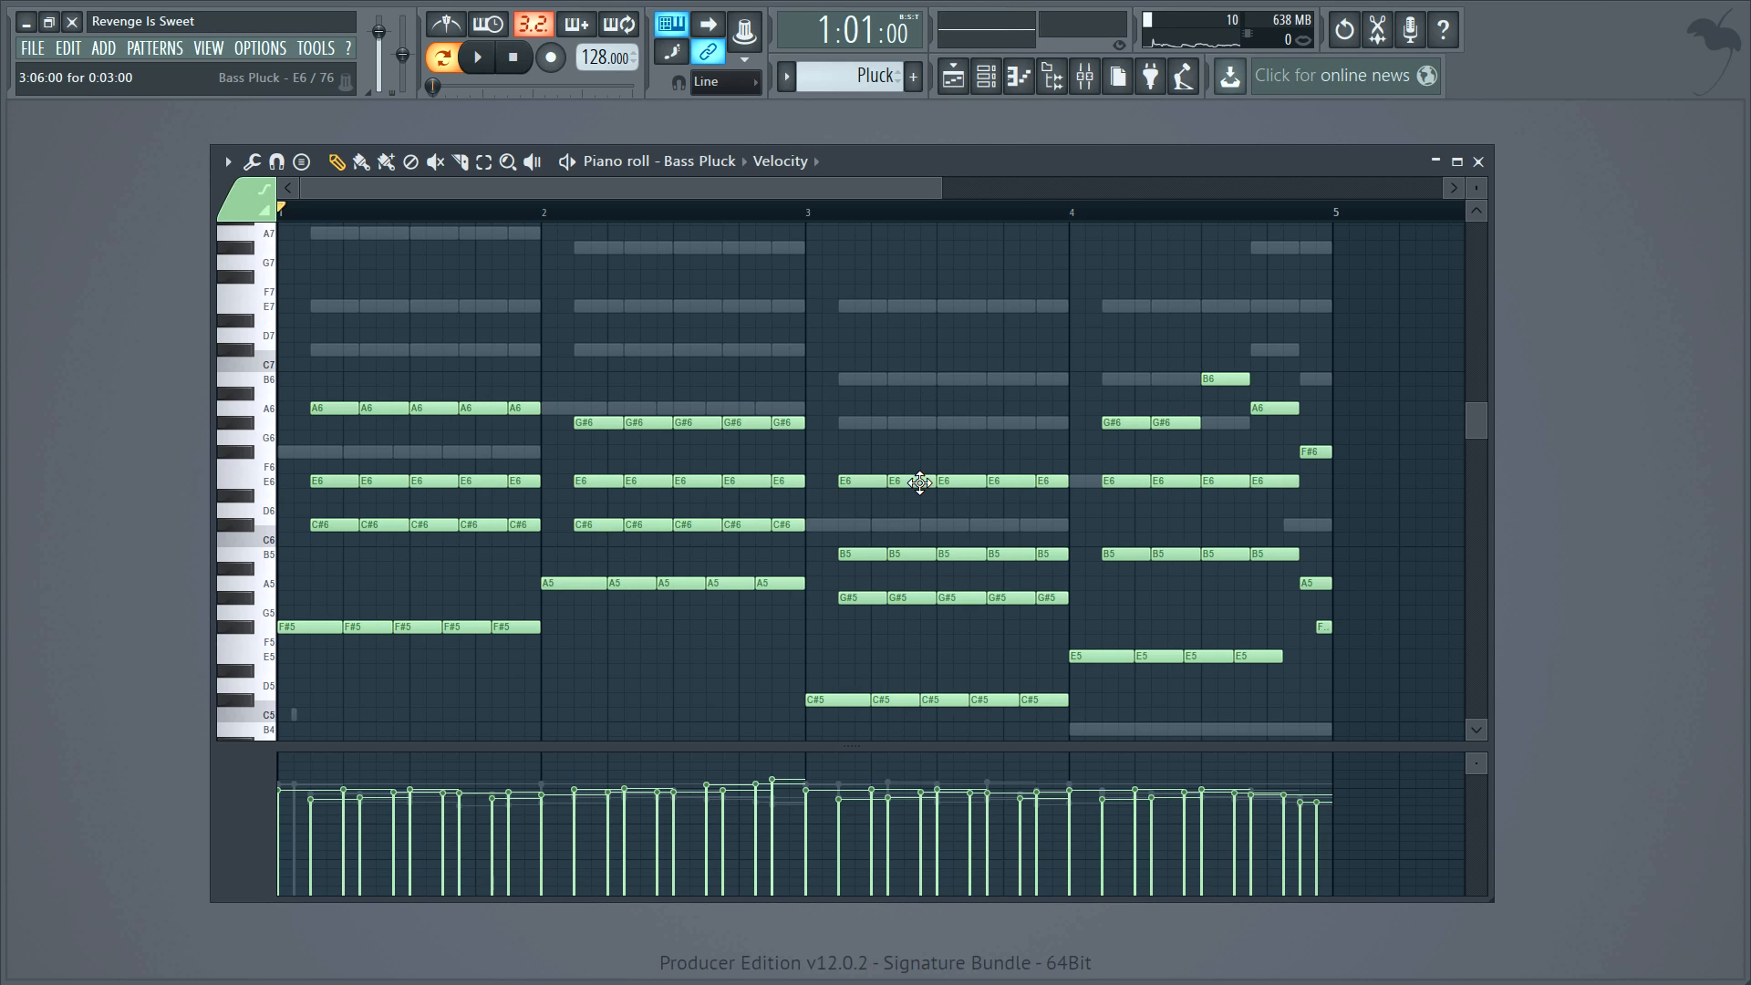
double_click(1096, 730)
scroll(899, 508, "down", 4)
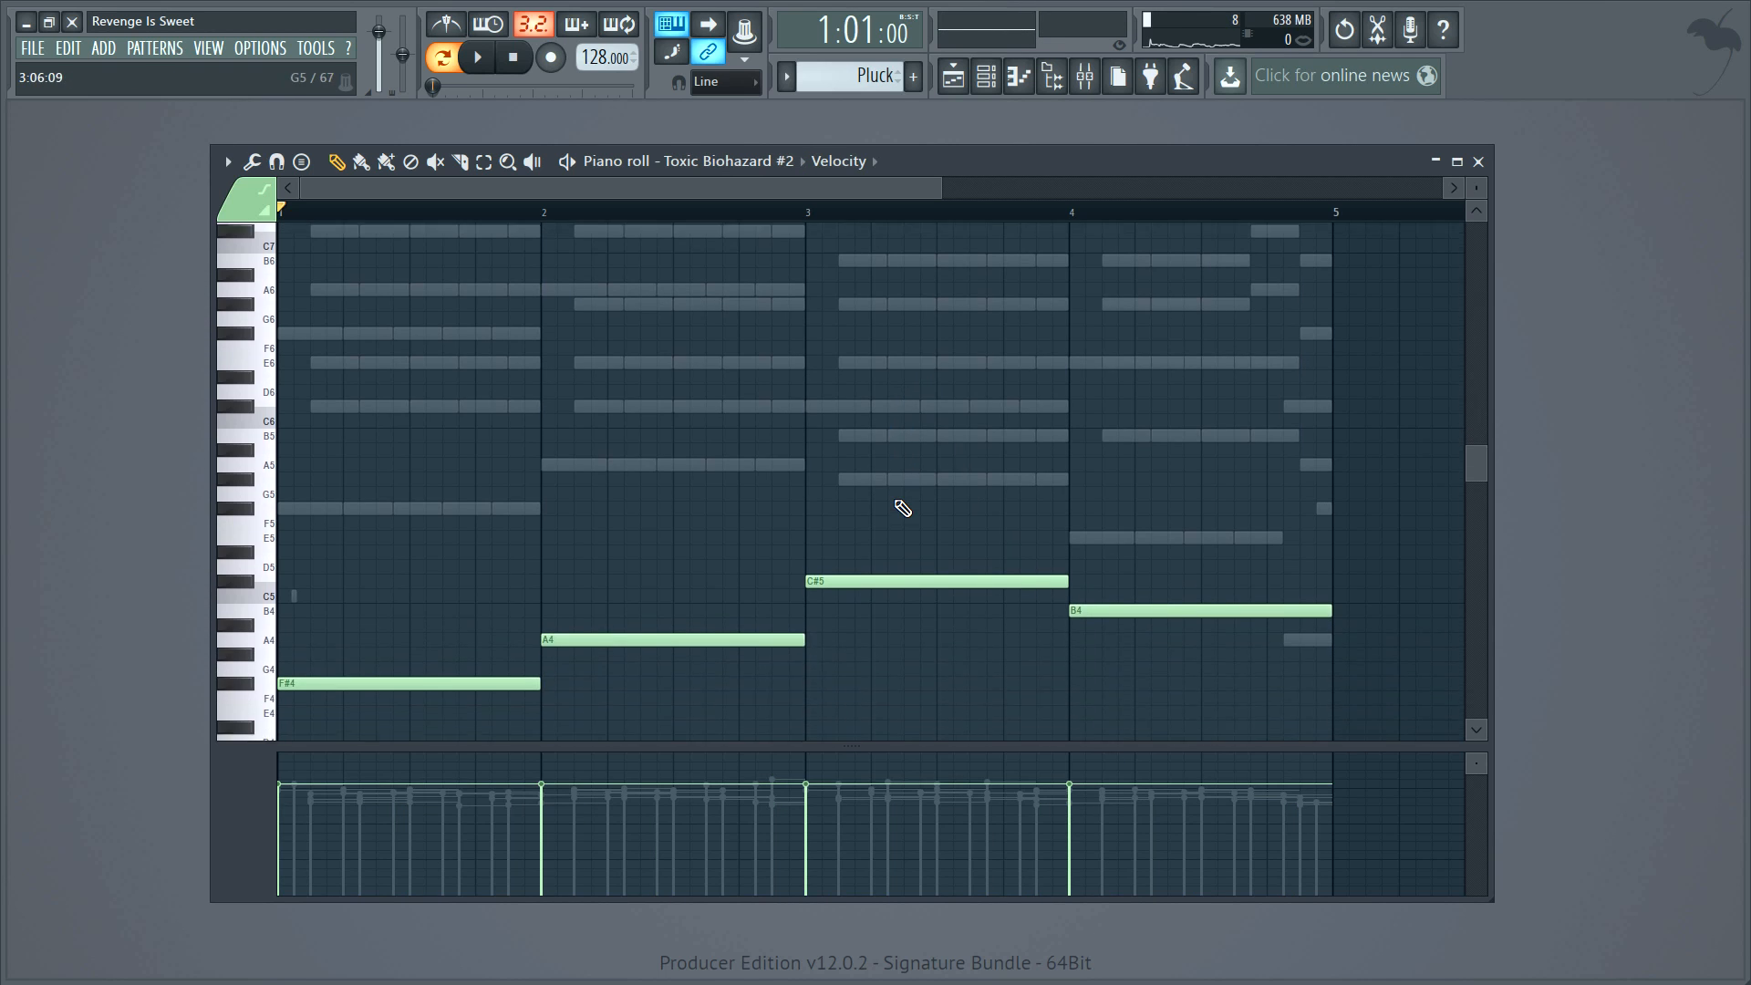
- Play and stop the pattern with ghost notes displayed, then choose Toxic Biohazard #2 from the Piano roll's list of target channels
key("space")
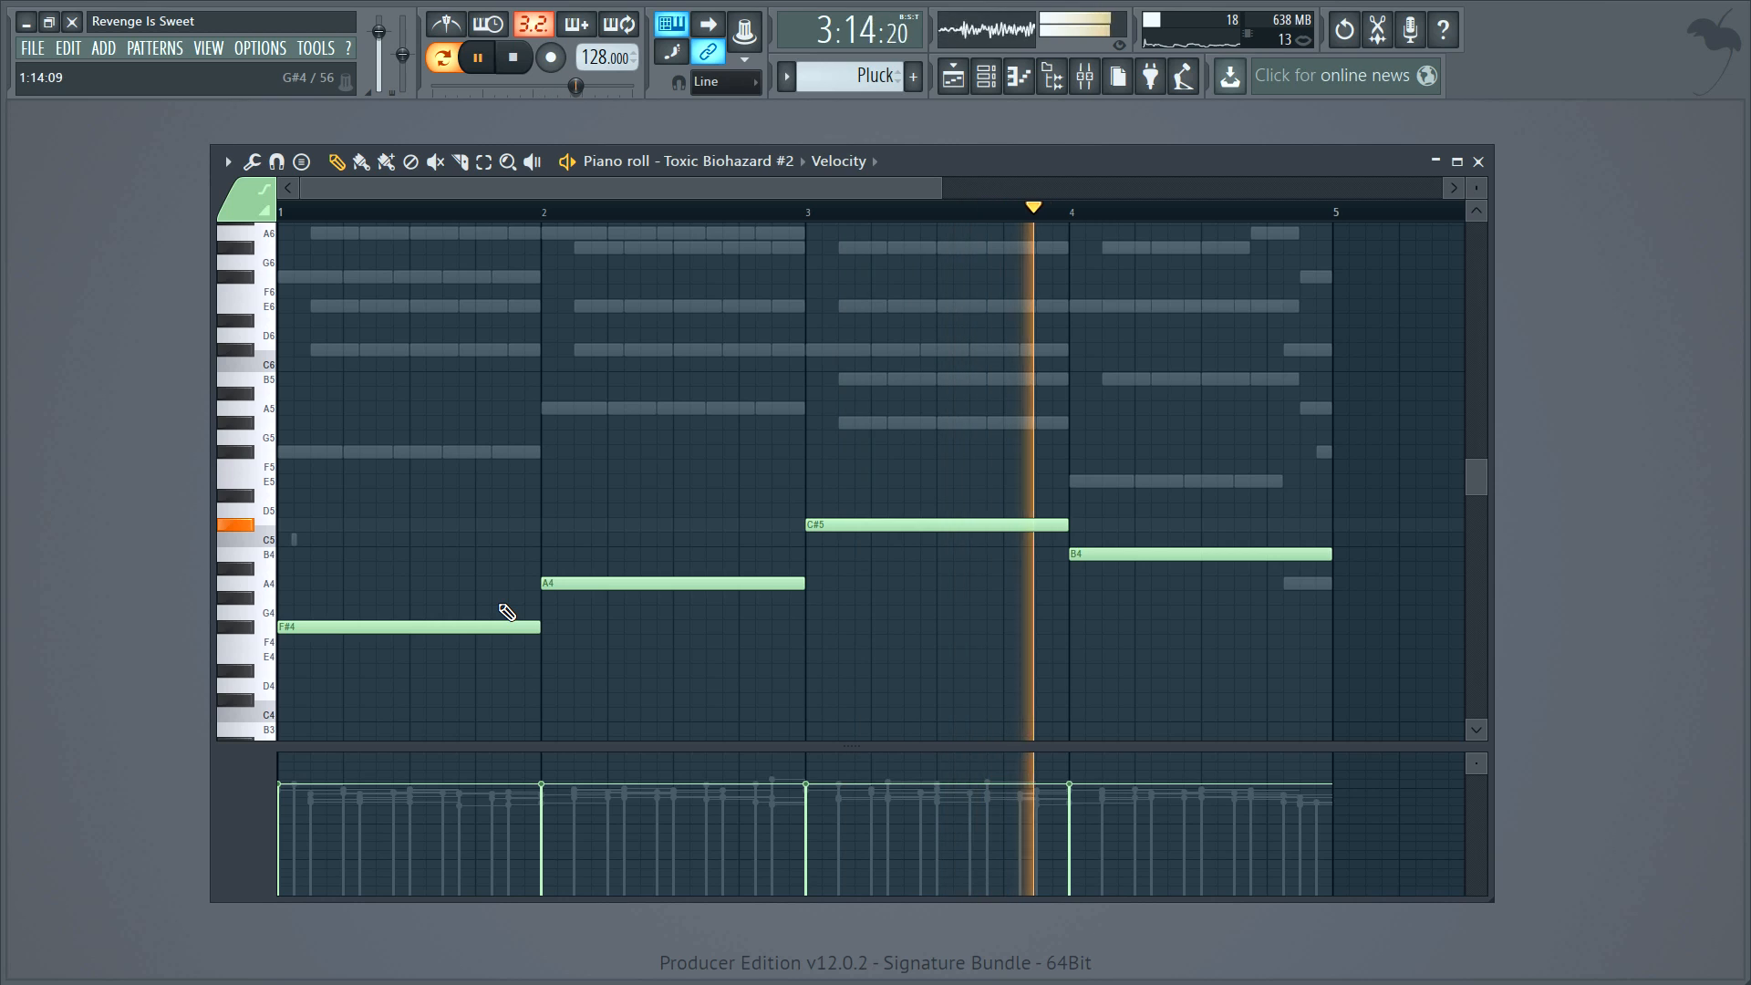
key("space")
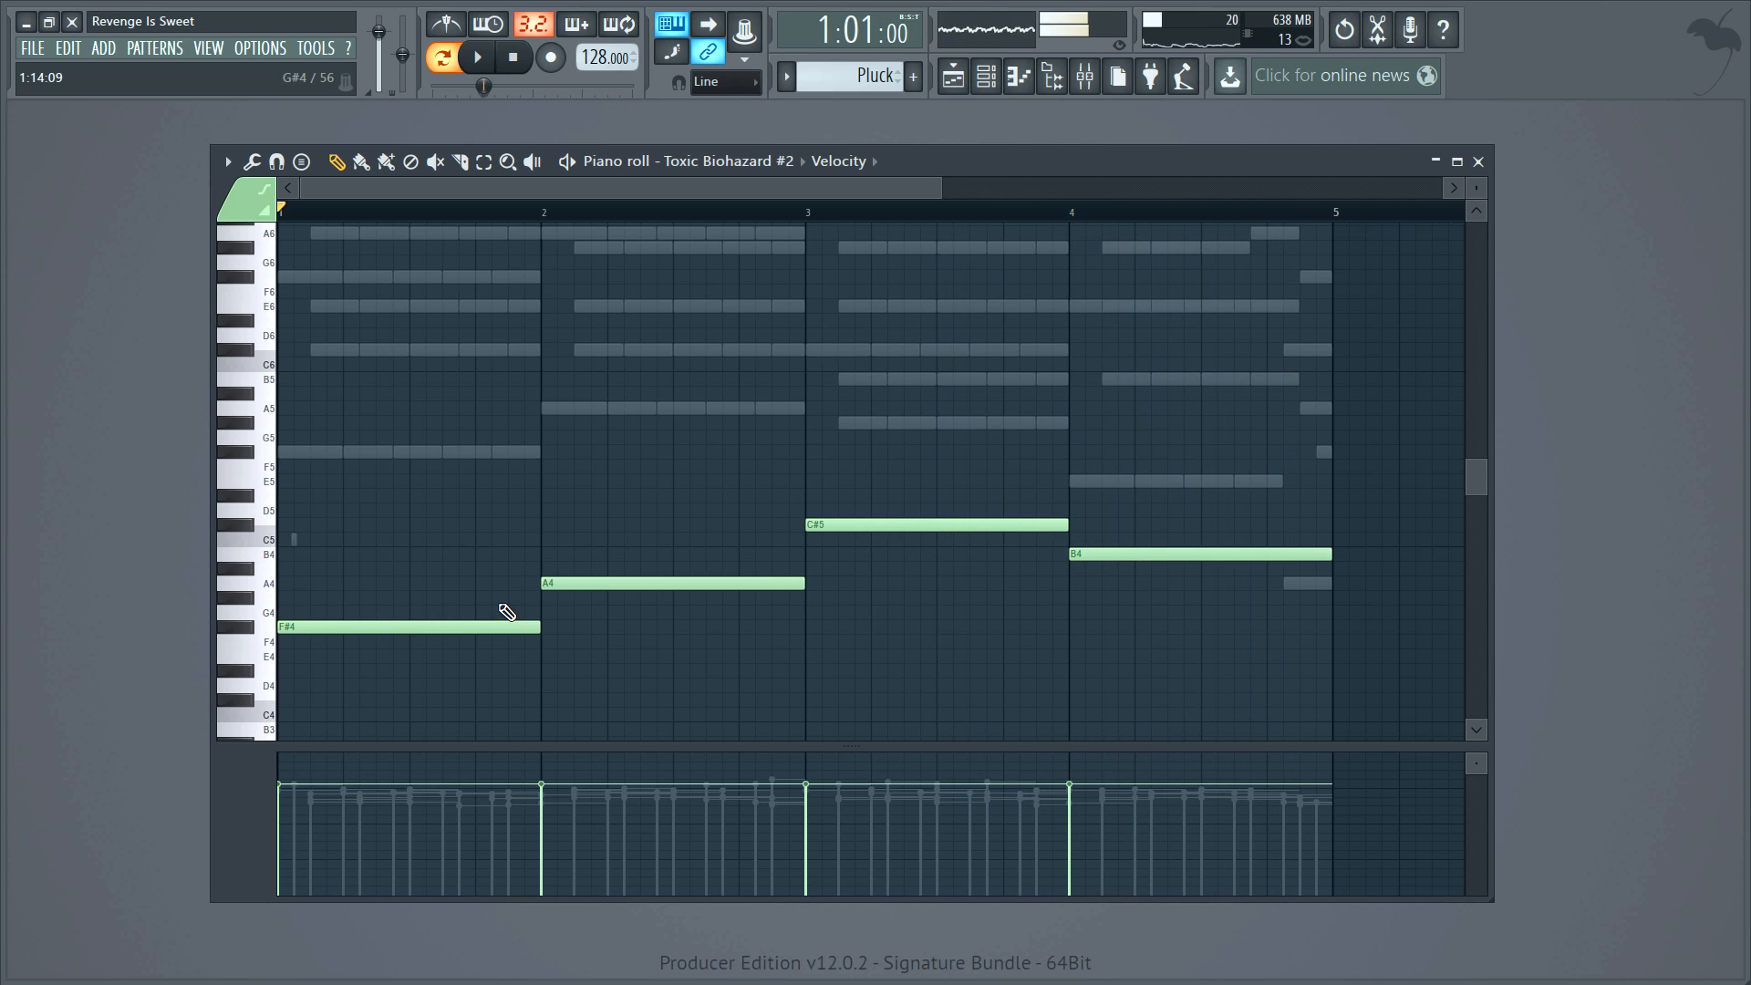
left_click(772, 169)
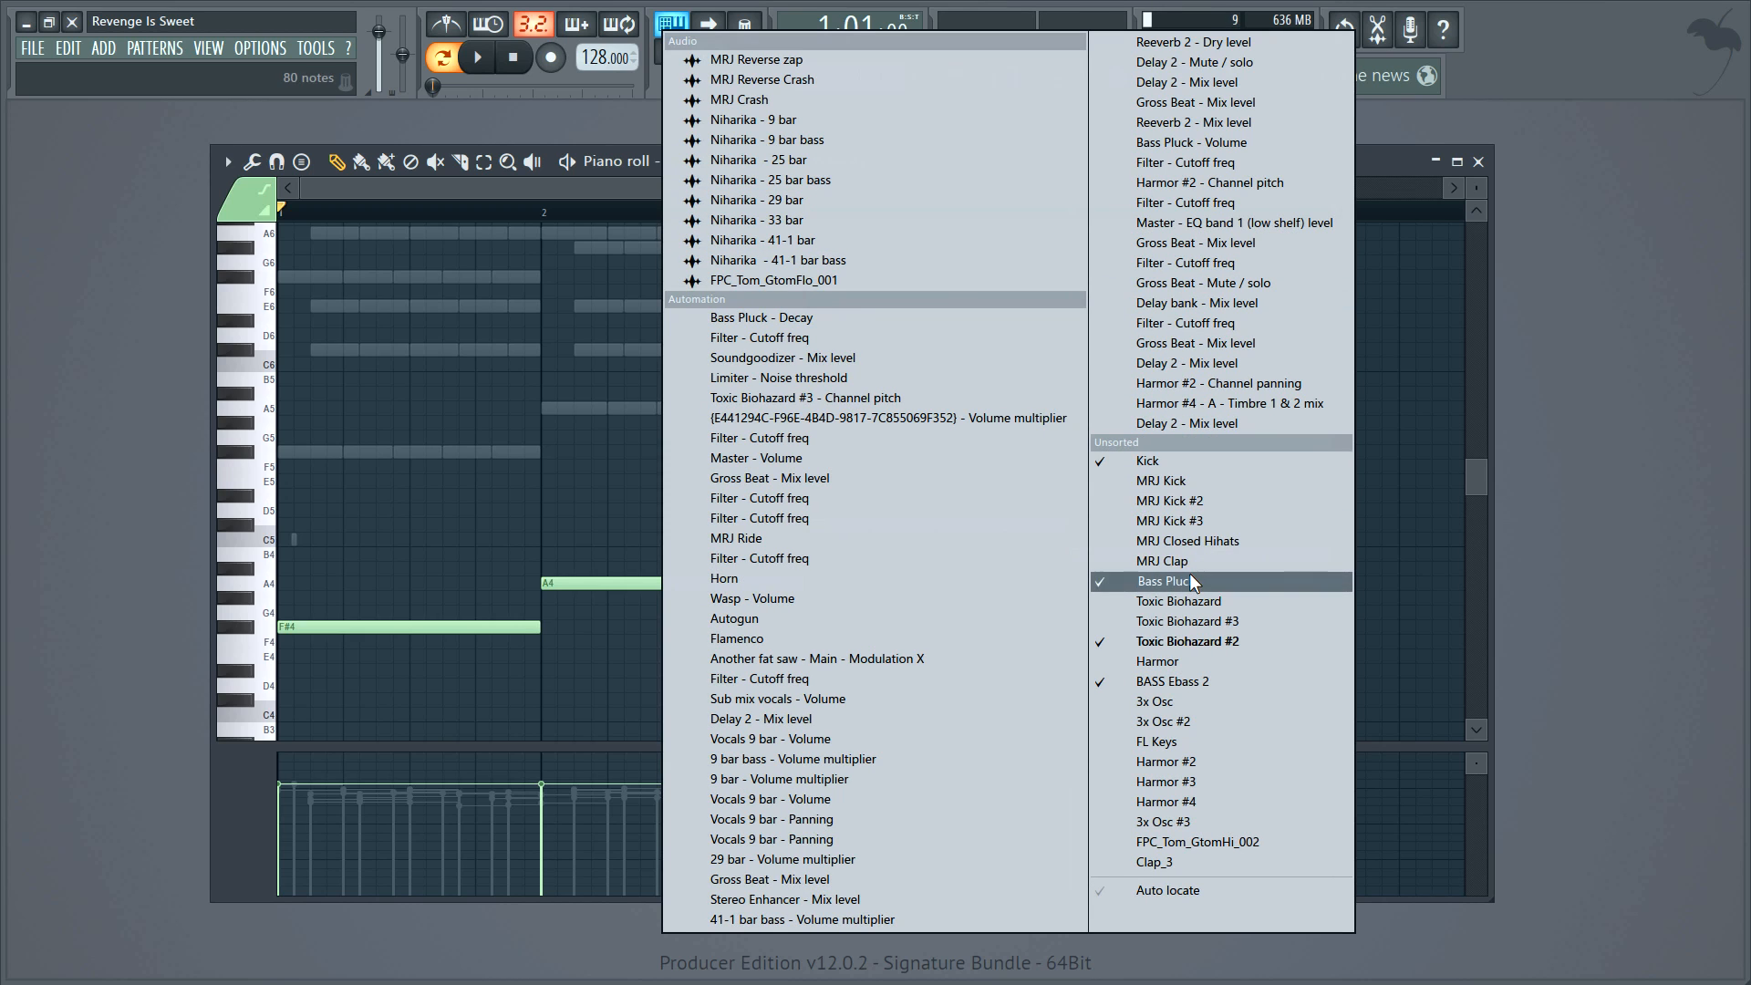
left_click(1189, 641)
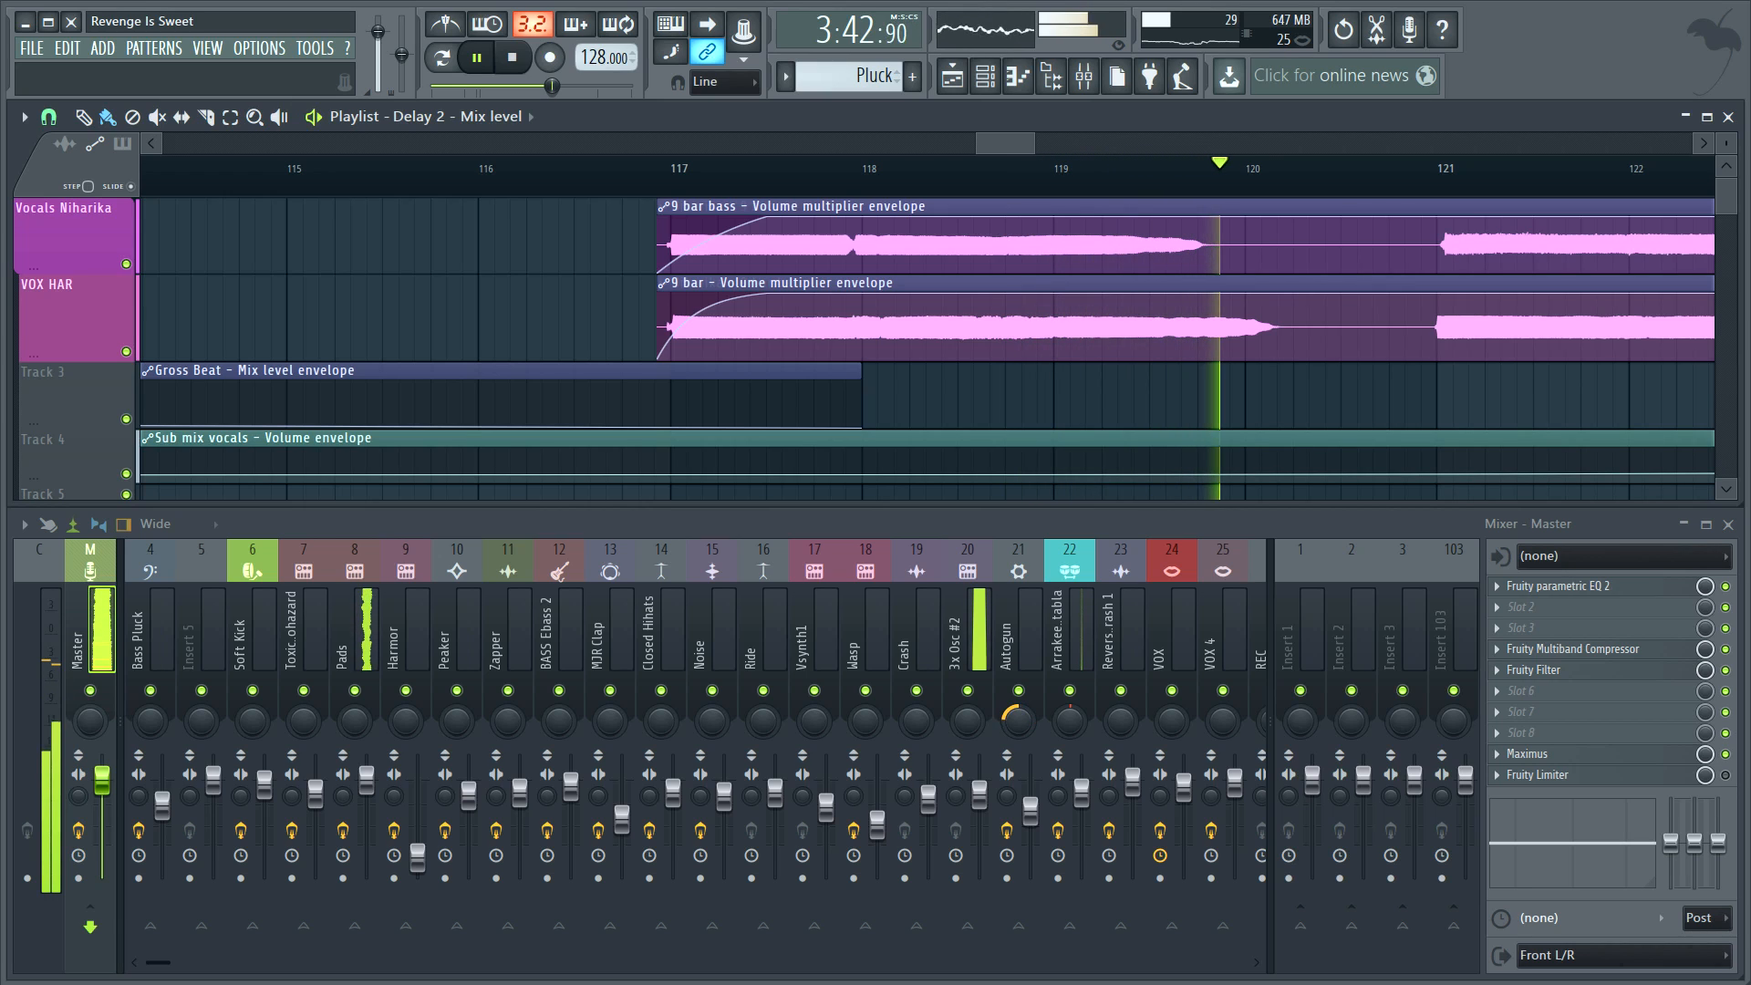
- Stop the song playback in the Playlist
key("space")
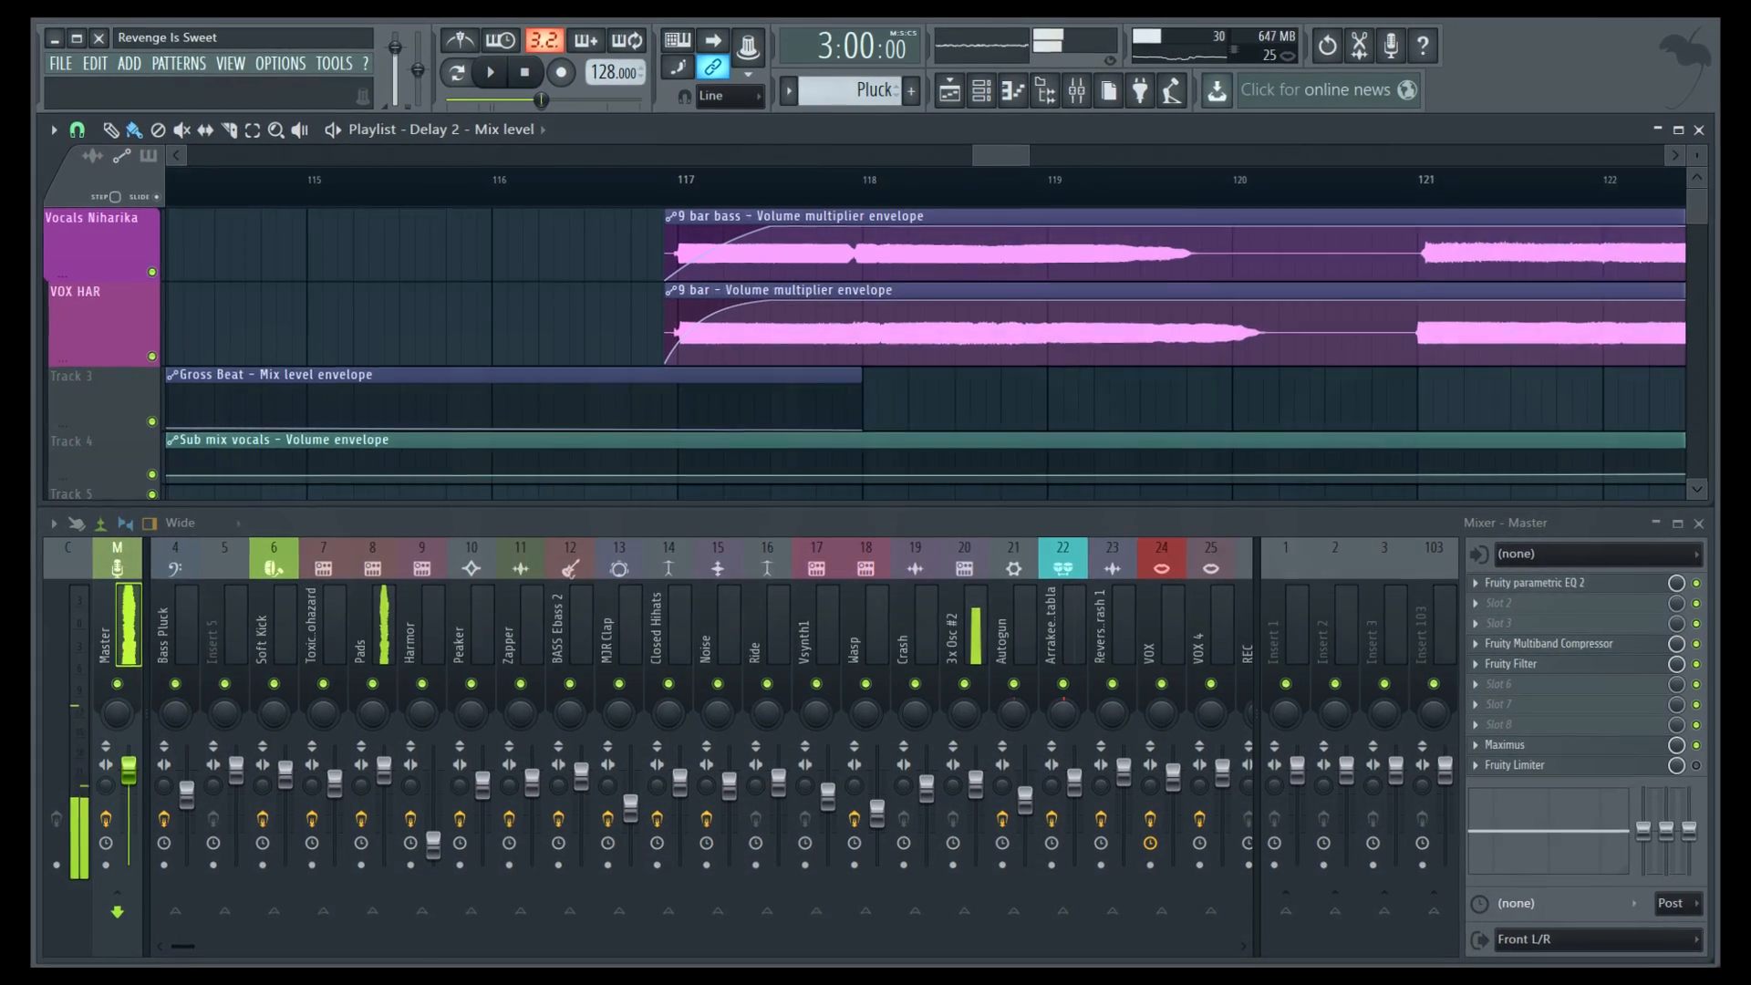